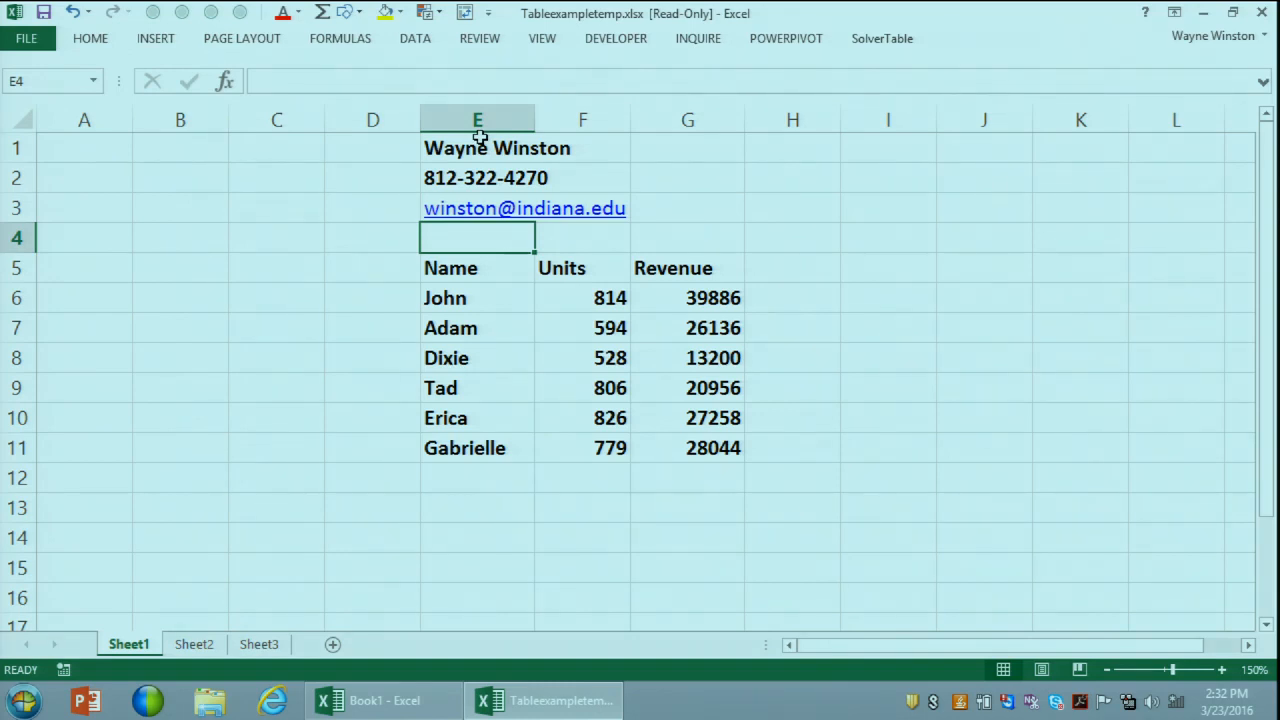
Step: Convert the range E5:G11 with the Name, Units and Revenue data into a table with headers
key("Down")
key("shift+Right")
key("shift+Right")
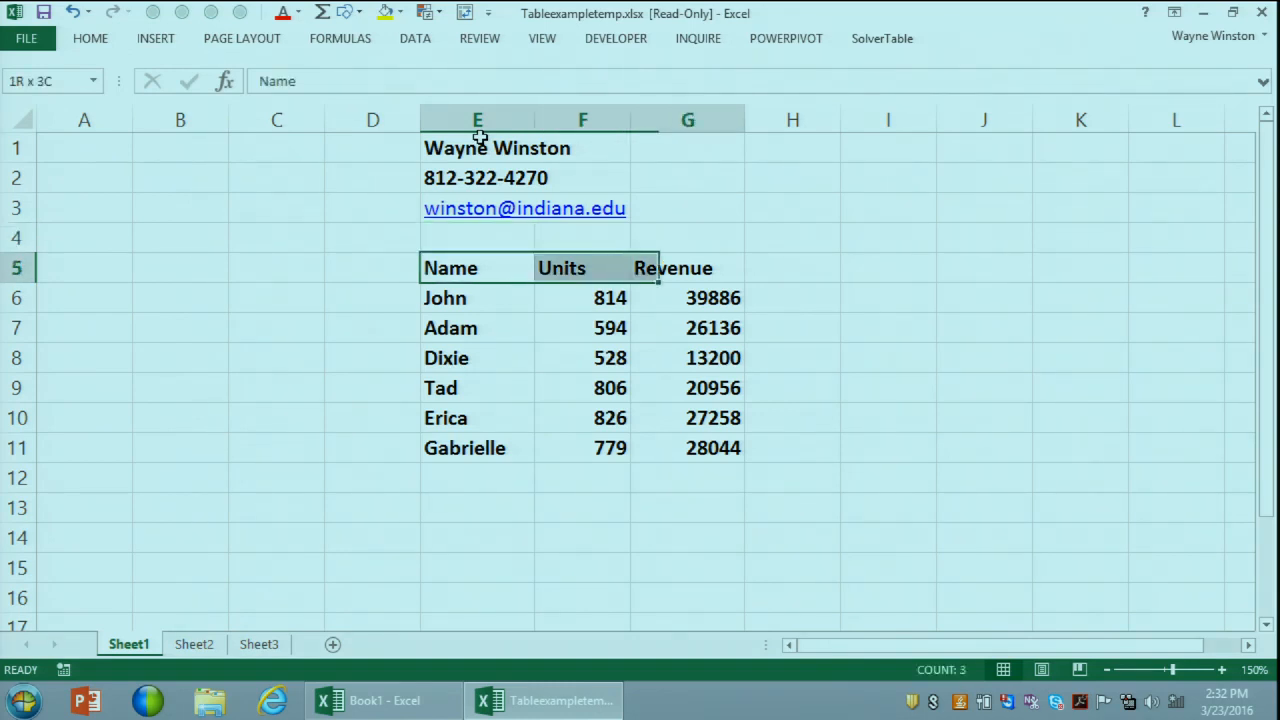
key("ctrl+shift+Down")
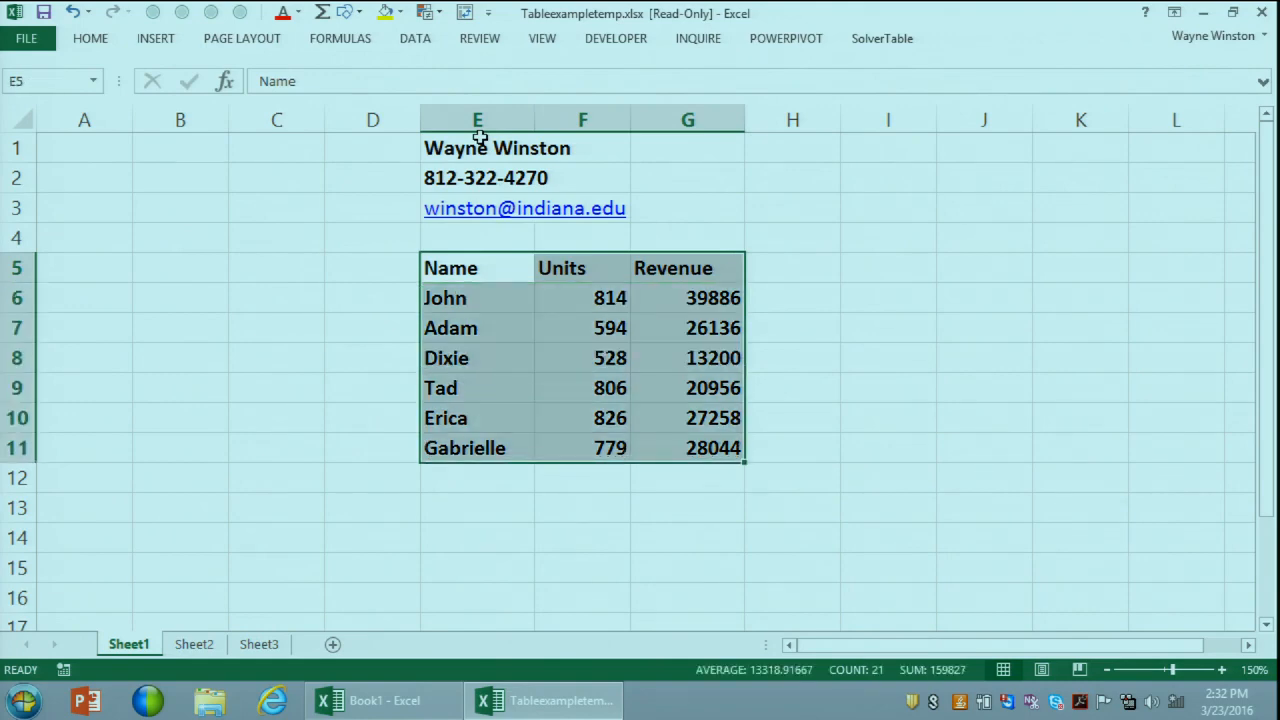
key("ctrl+t")
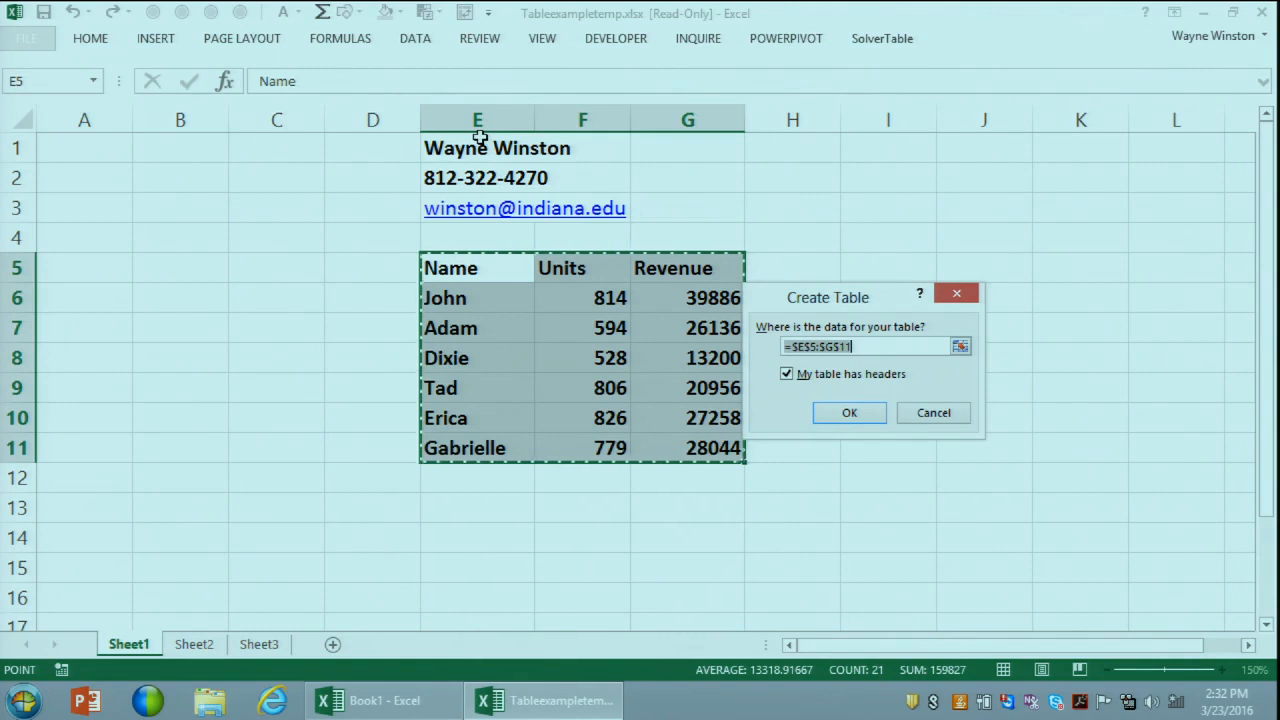
left_click(845, 415)
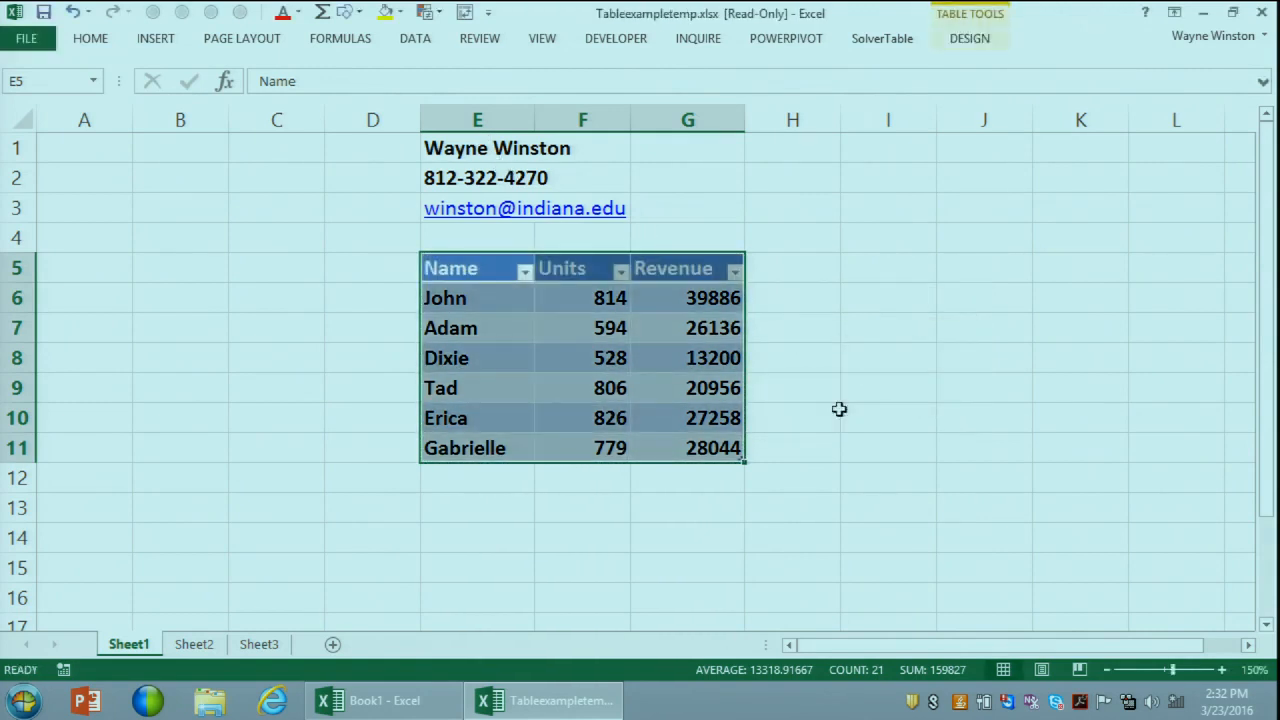
key("Down")
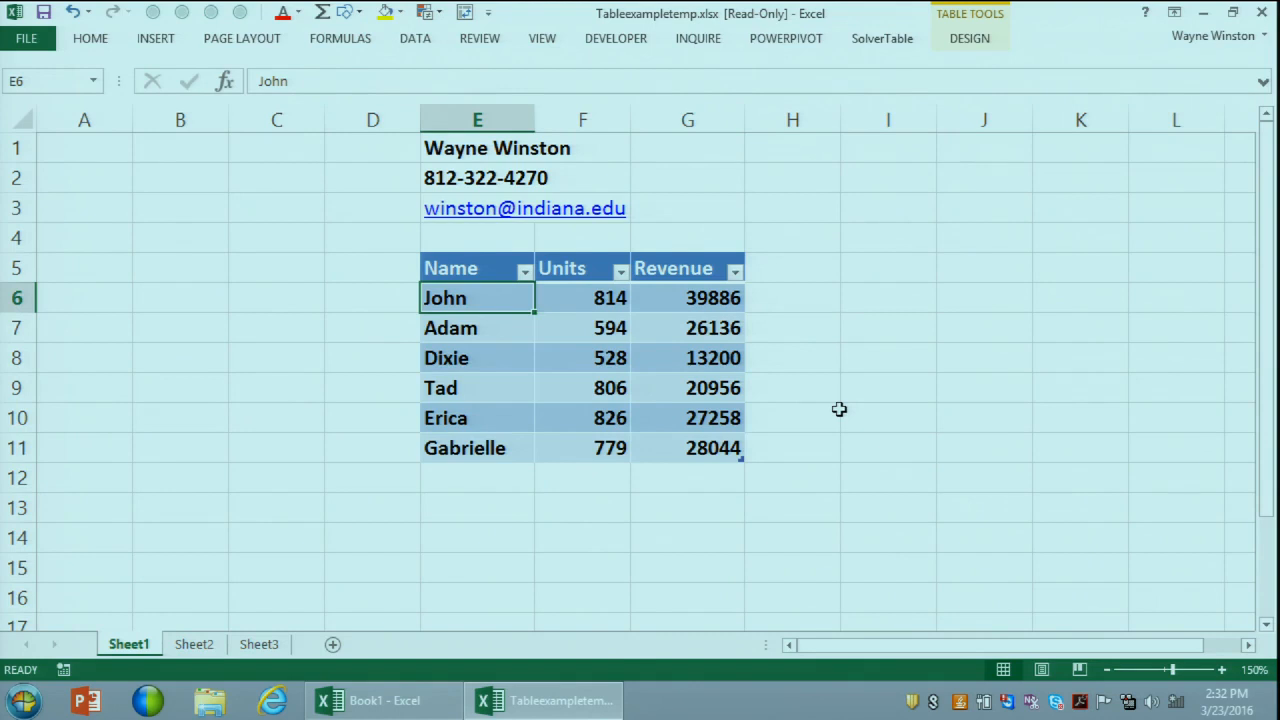
left_click(889, 354)
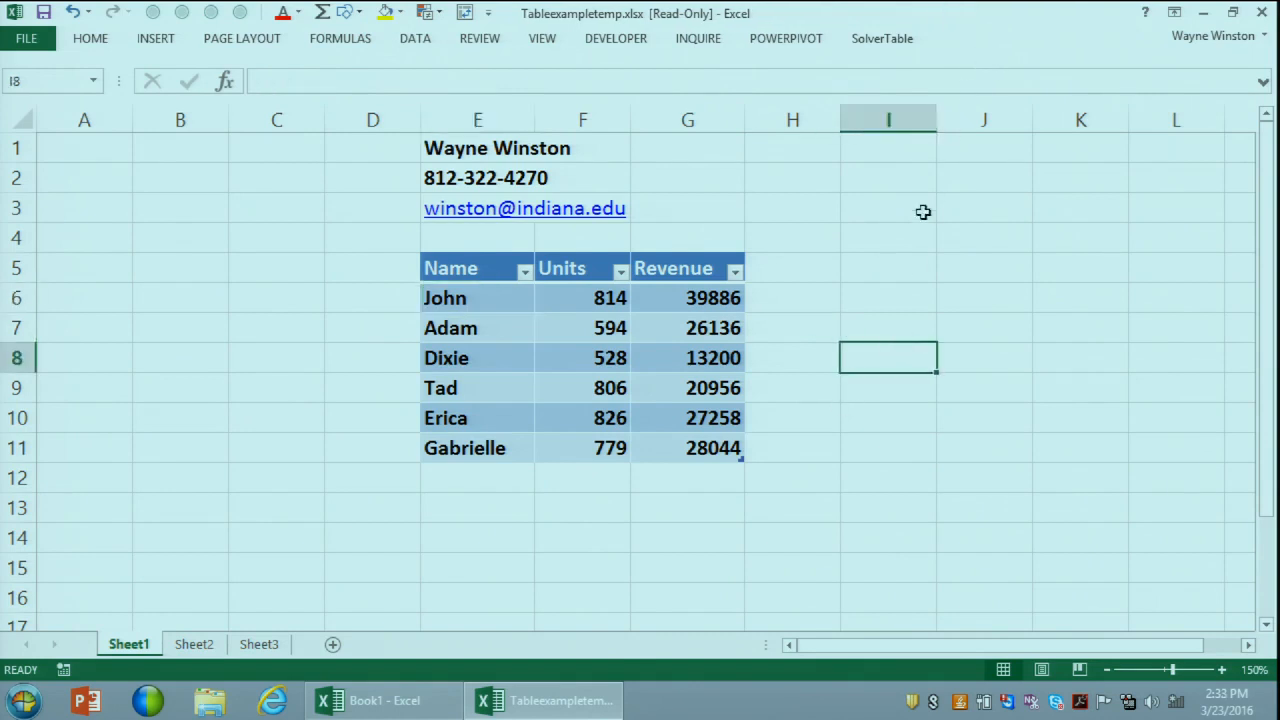
Step: Apply the purple banded style to the table and name the table sales
left_click(701, 348)
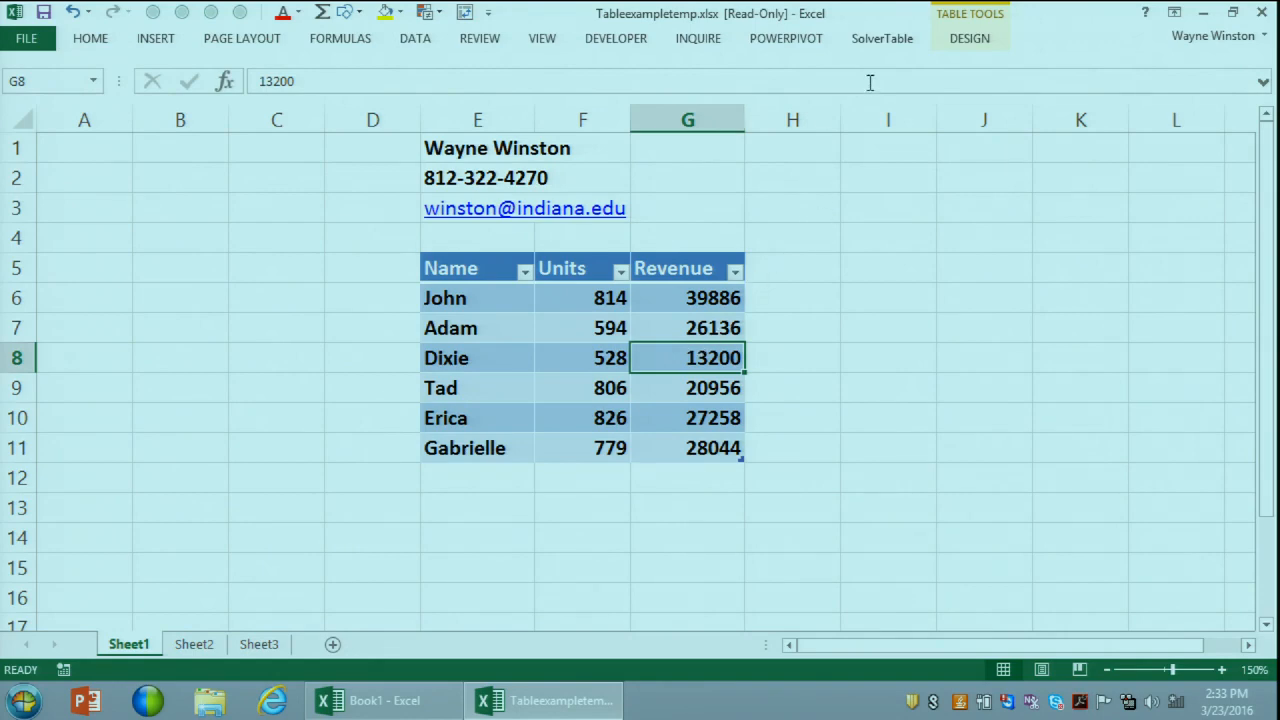
left_click(988, 37)
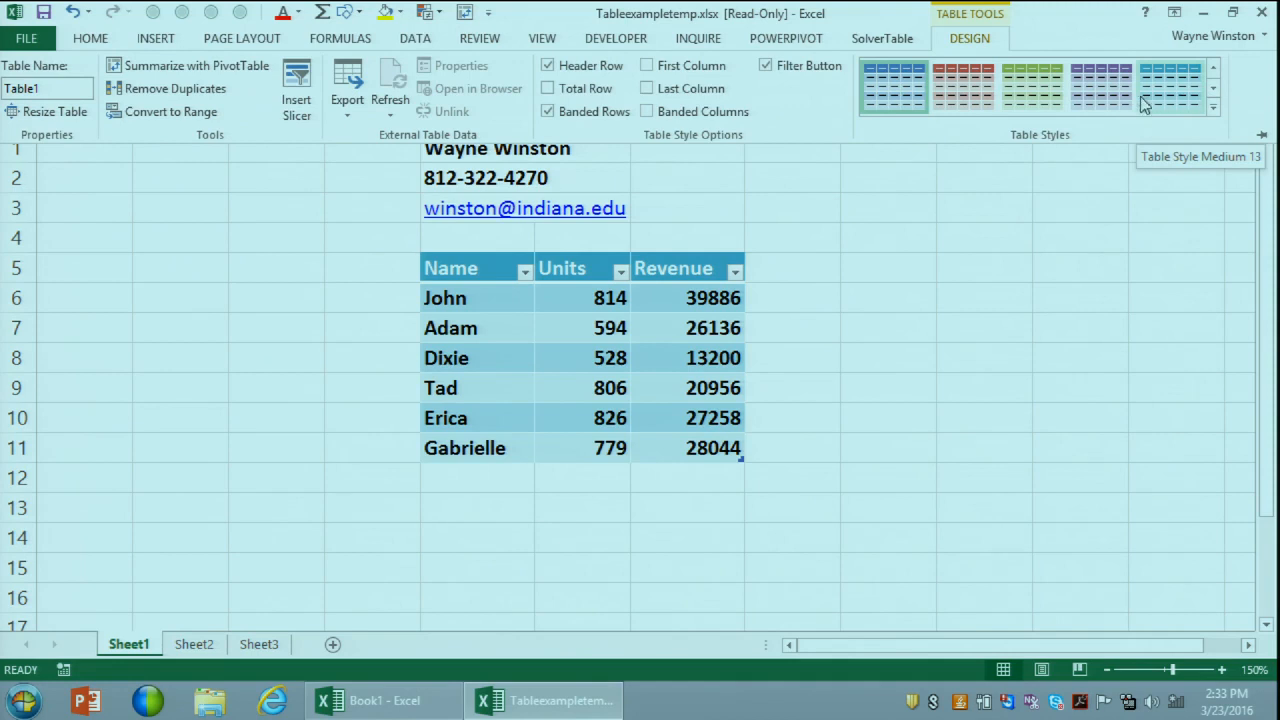
left_click(1104, 100)
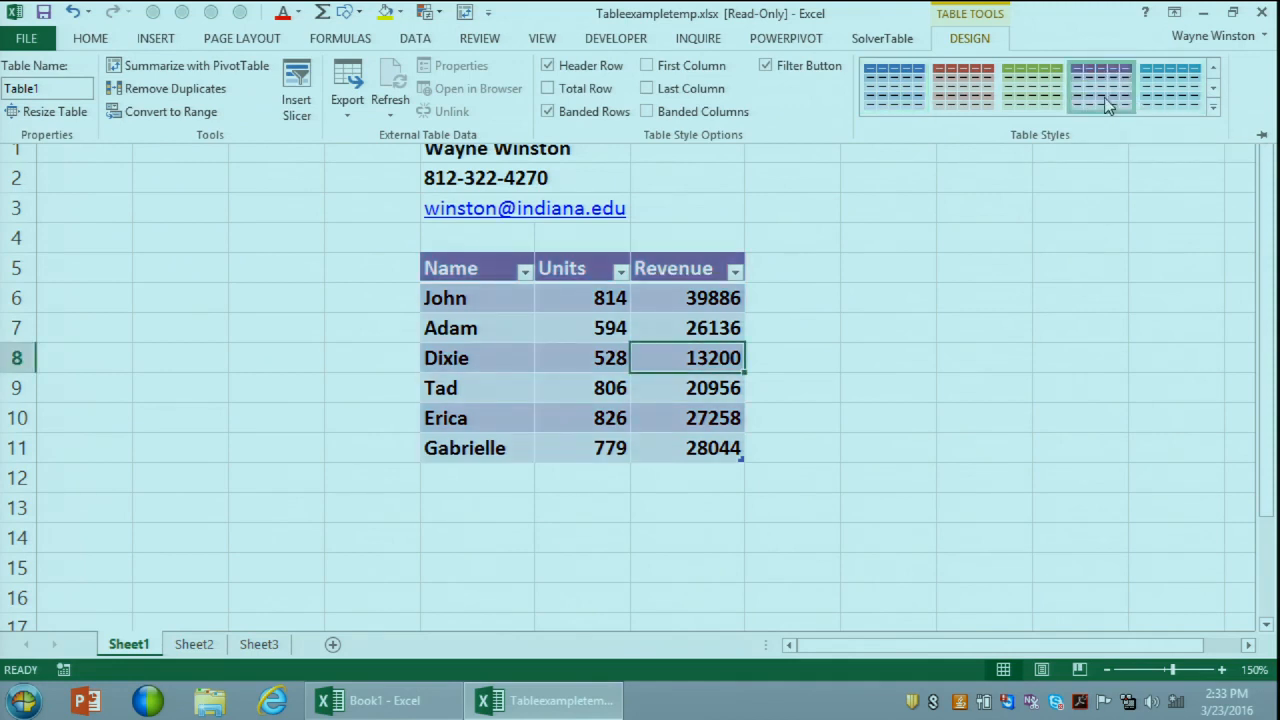
left_click(47, 88)
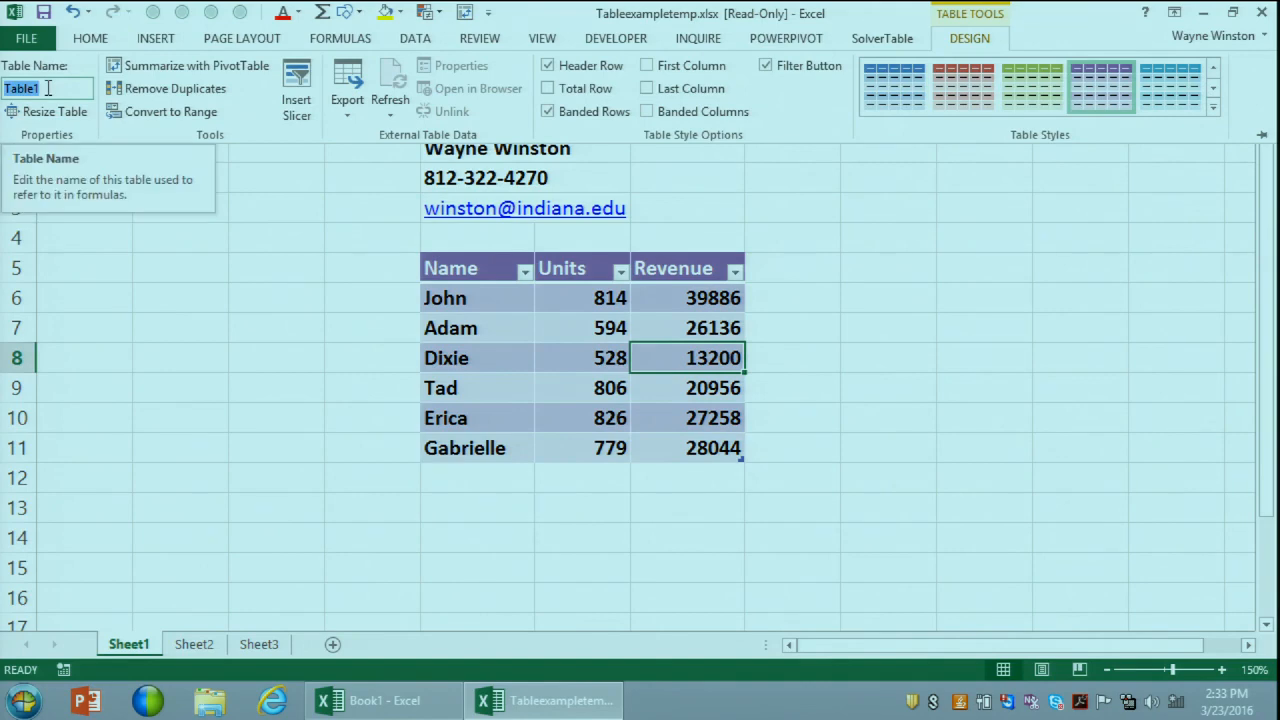
type("sales")
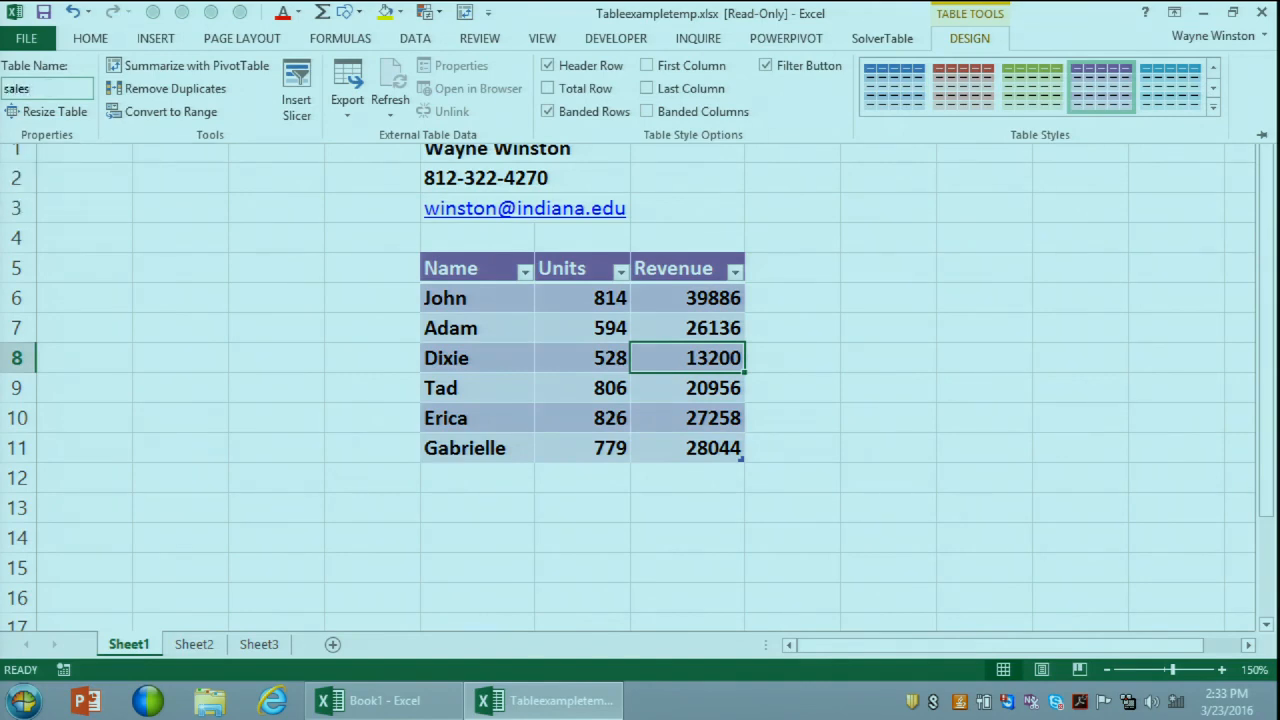
key("Return")
Step: Enter the formula =sum(sales[Revenue]) in cell A13 to total the table's Revenue column
left_click(183, 330)
left_click(100, 510)
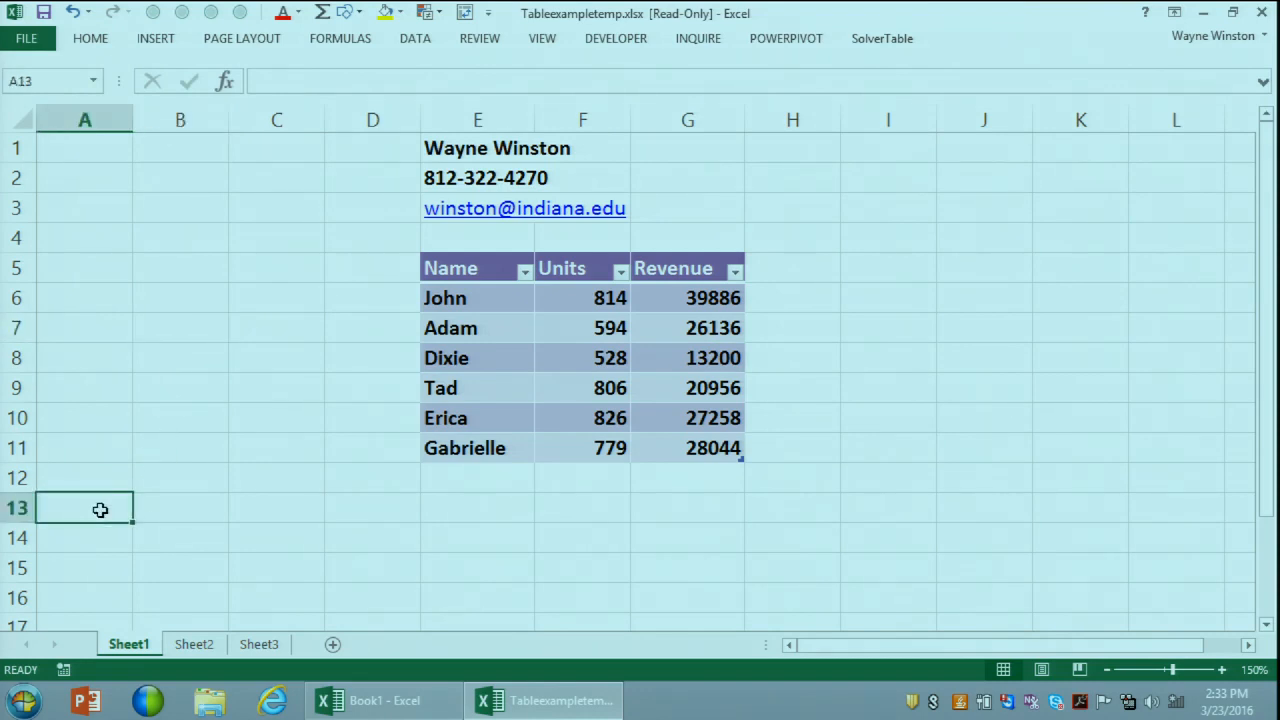
type("=sum(")
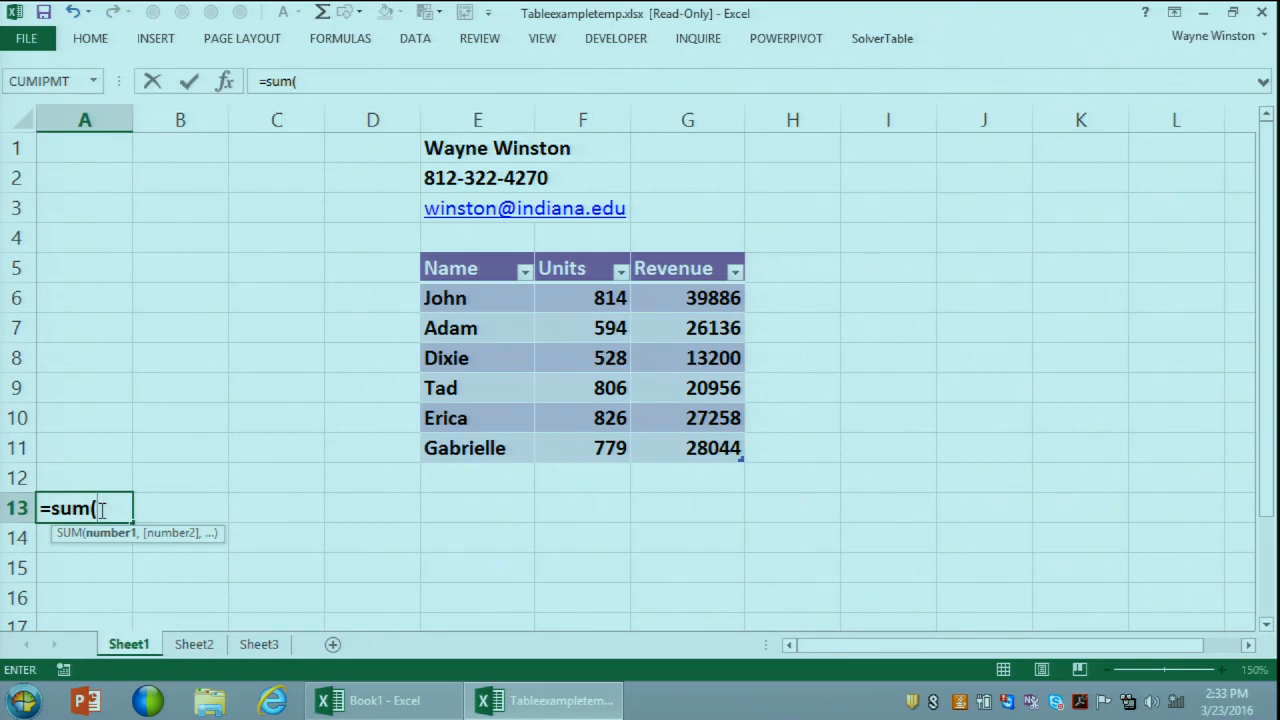
left_click_drag(691, 302, 677, 437)
type(")")
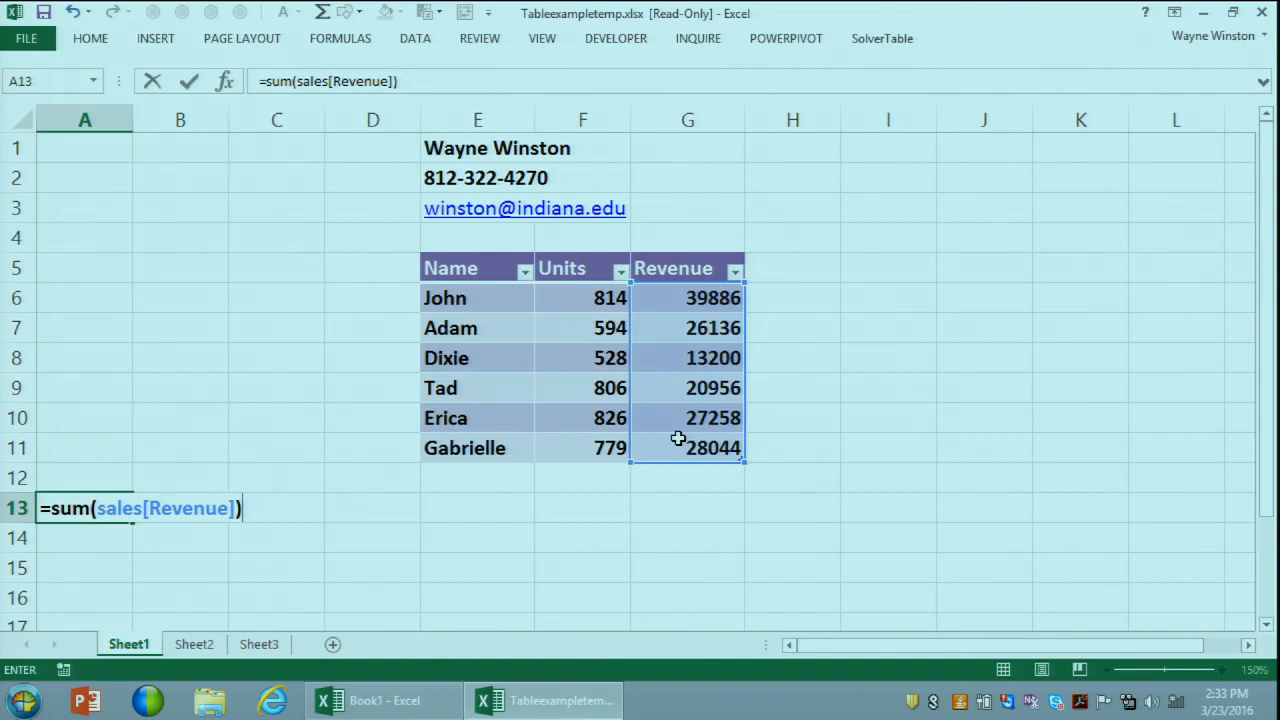
Step: Add a new salesperson's first name in row 12 directly below the table, with 50 units and 50000 revenue
left_click(478, 479)
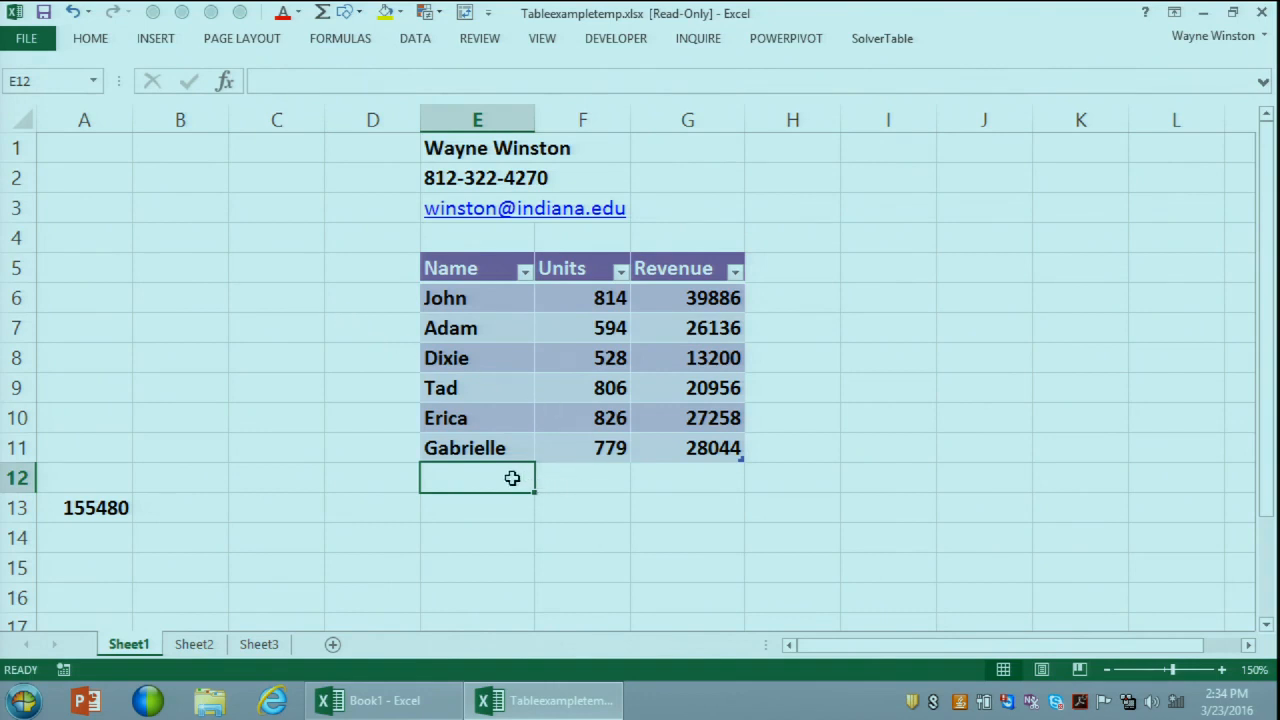
type("kay")
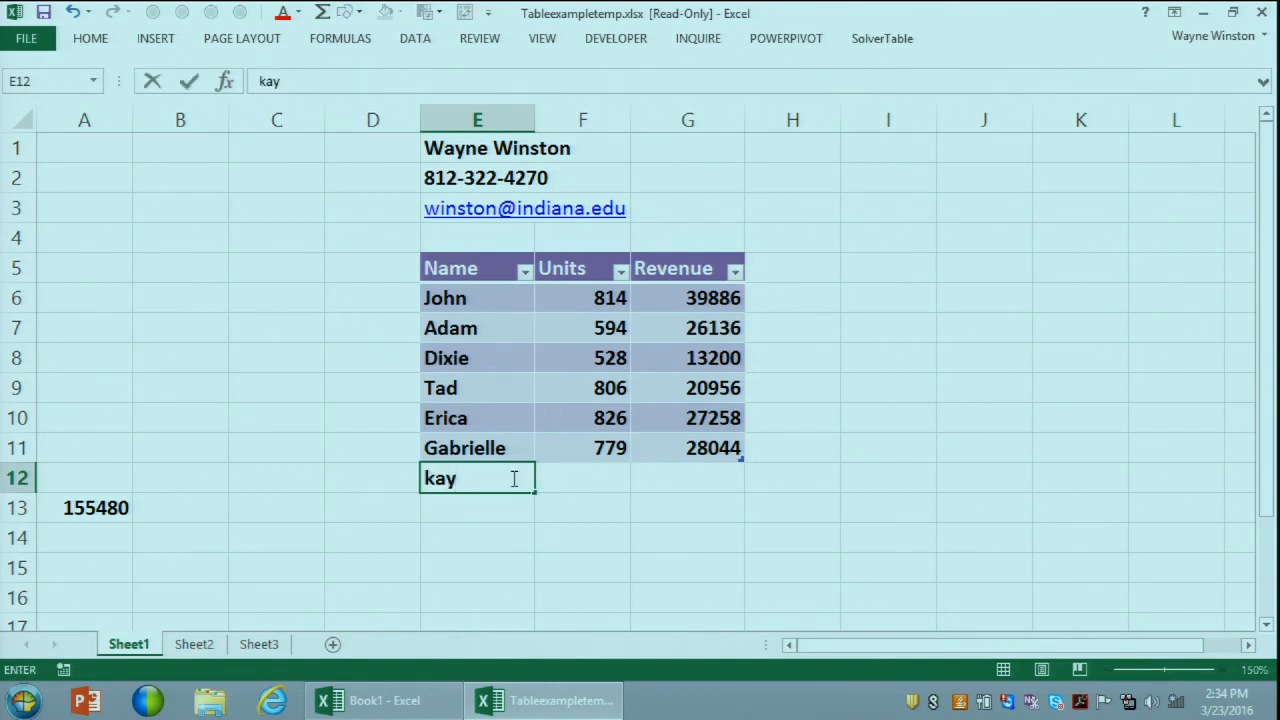
key("BackSpace")
type("ty")
key("Tab")
key("Tab")
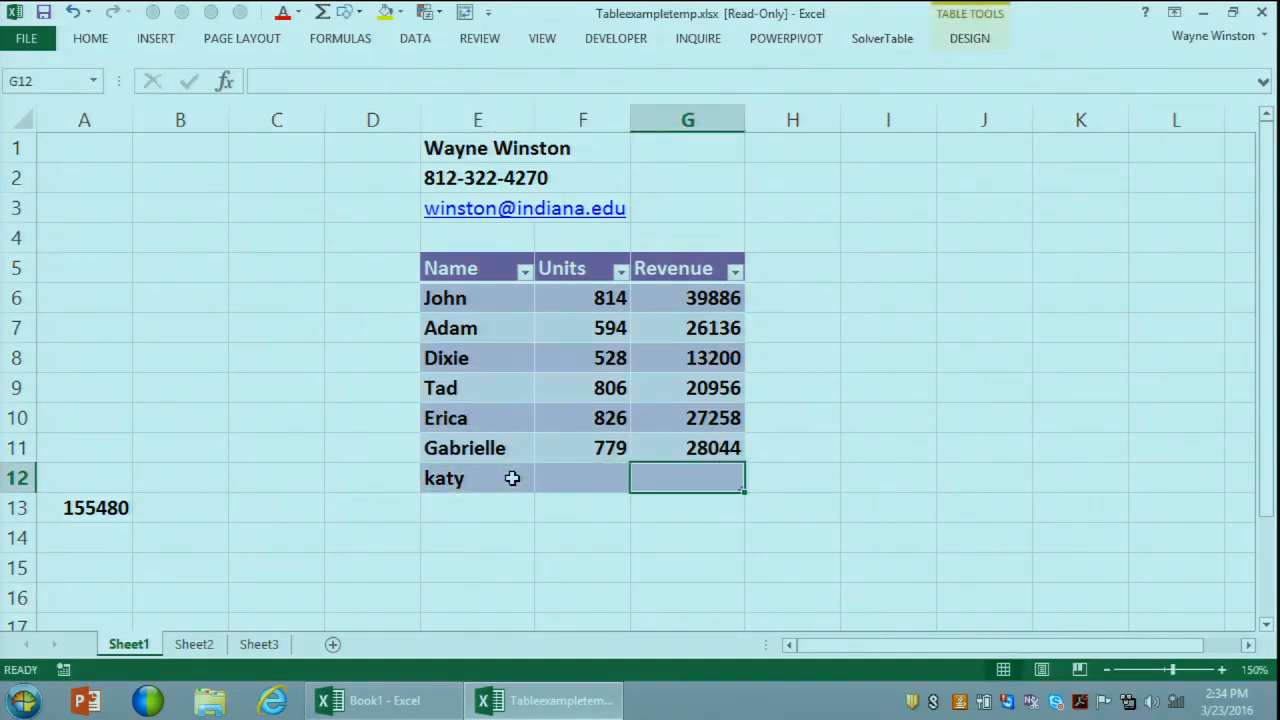
type("50000")
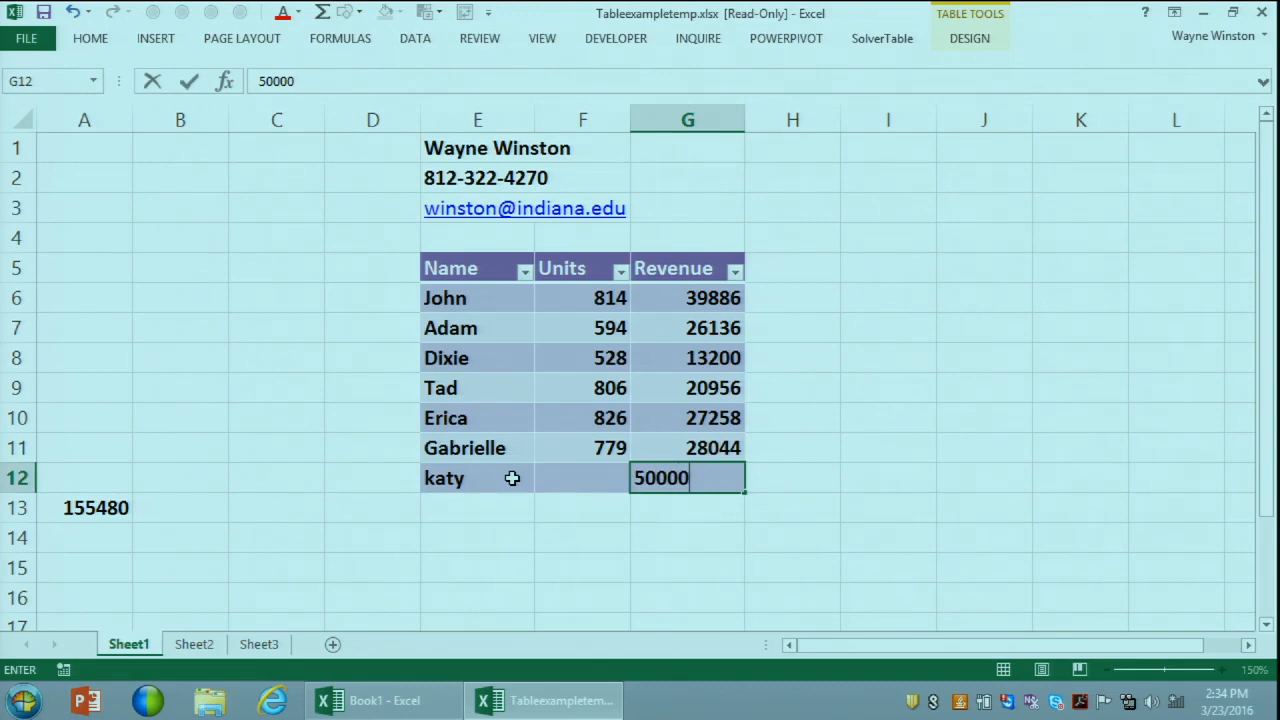
key("Return")
key("Up")
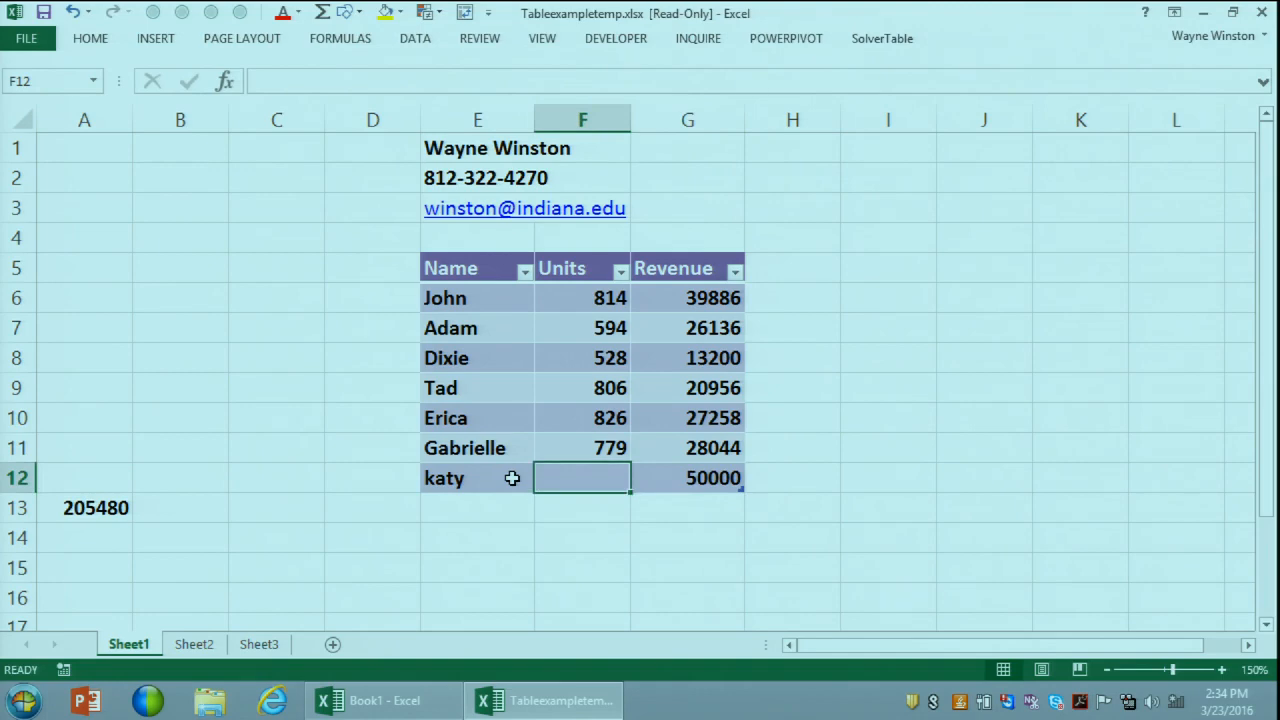
type("50")
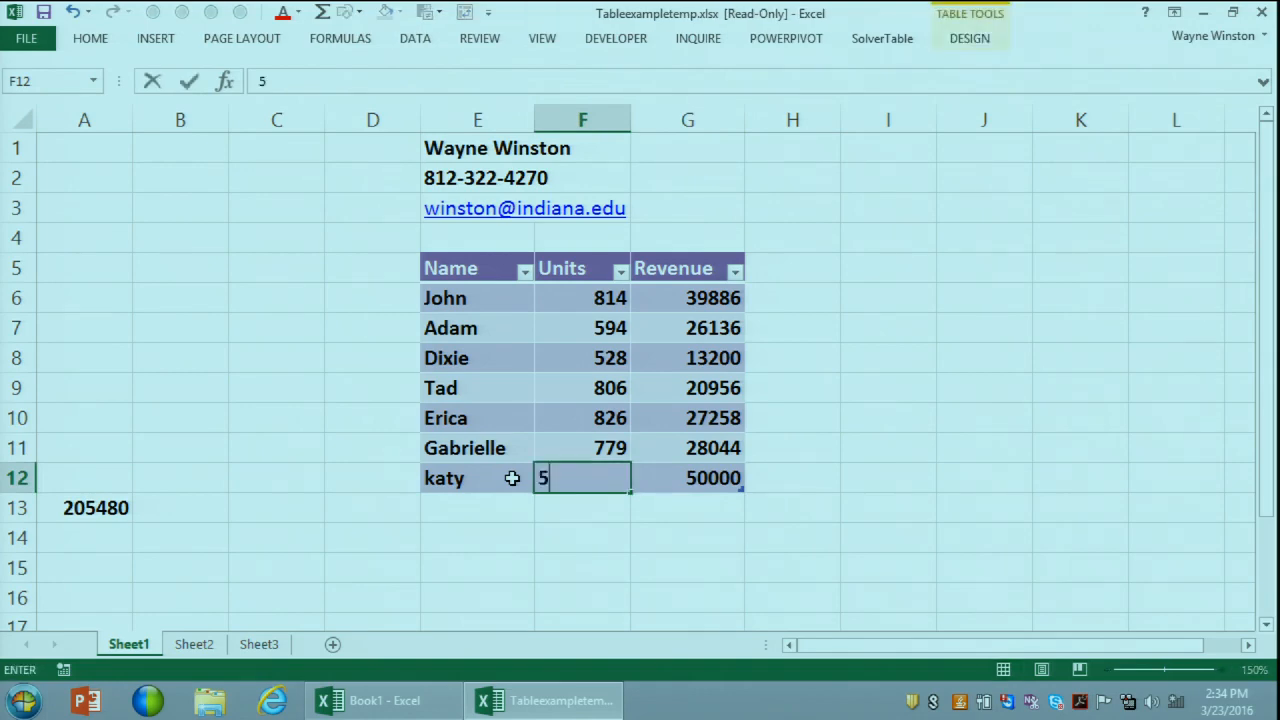
key("Tab")
Step: Add a column headed Price in H5, directly beside the table's Revenue column
key("Up")
key("Up")
key("Up")
key("Up")
key("Up")
key("Up")
key("Up")
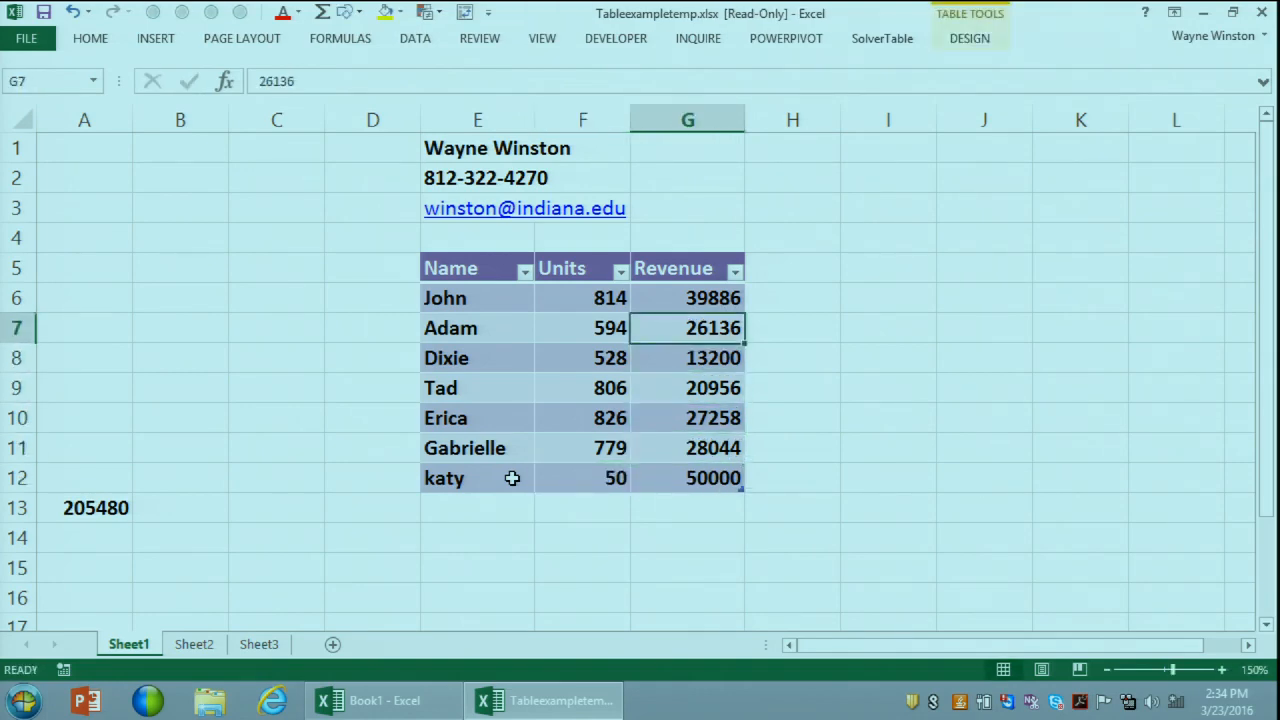
key("Right")
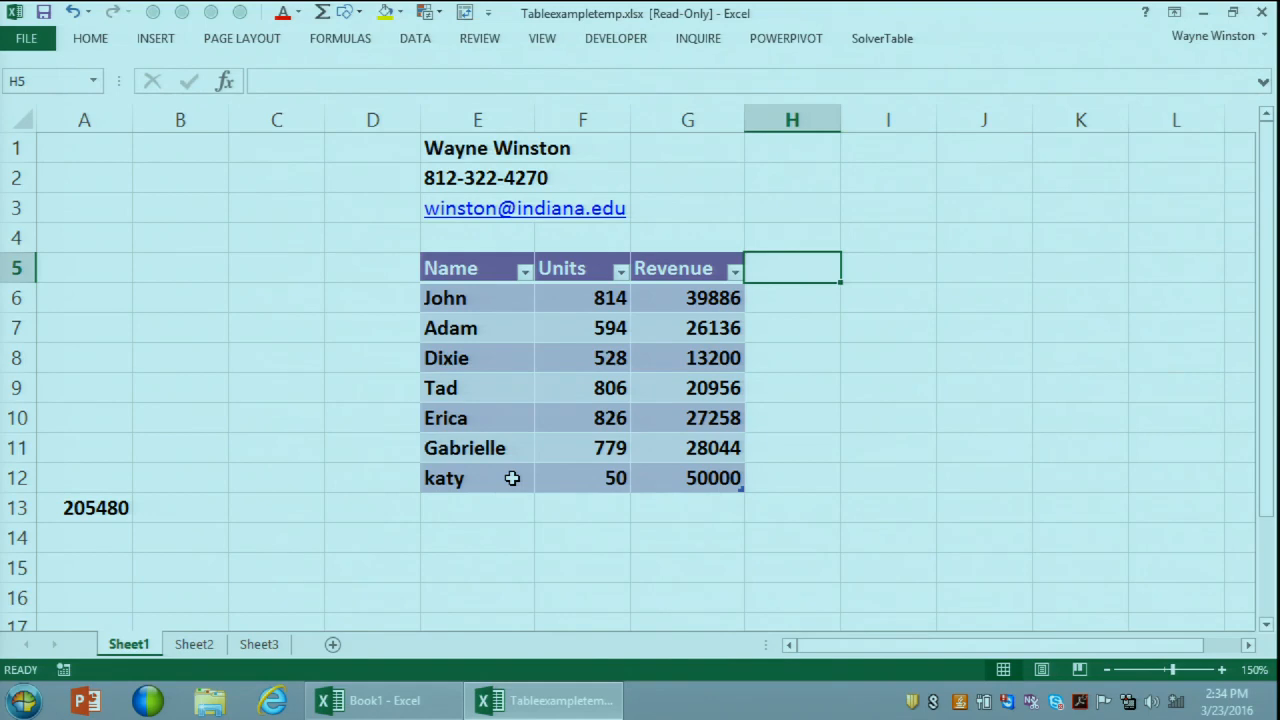
type("Price")
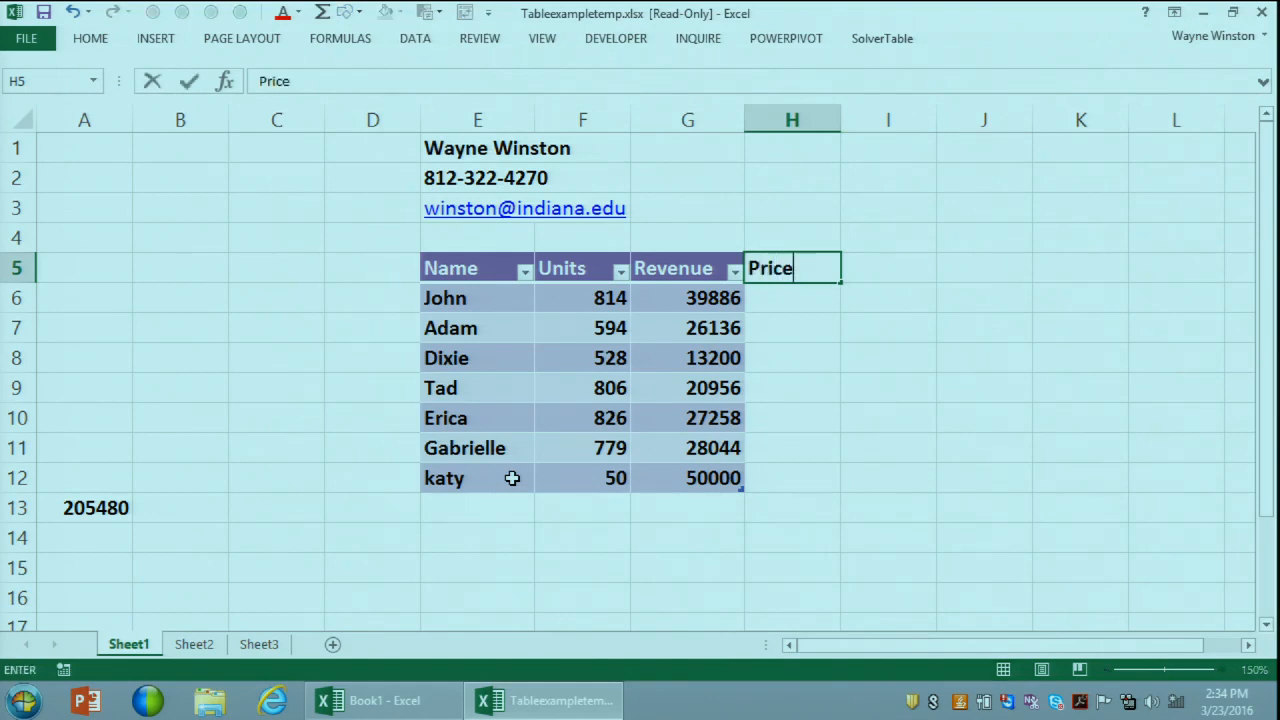
key("Return")
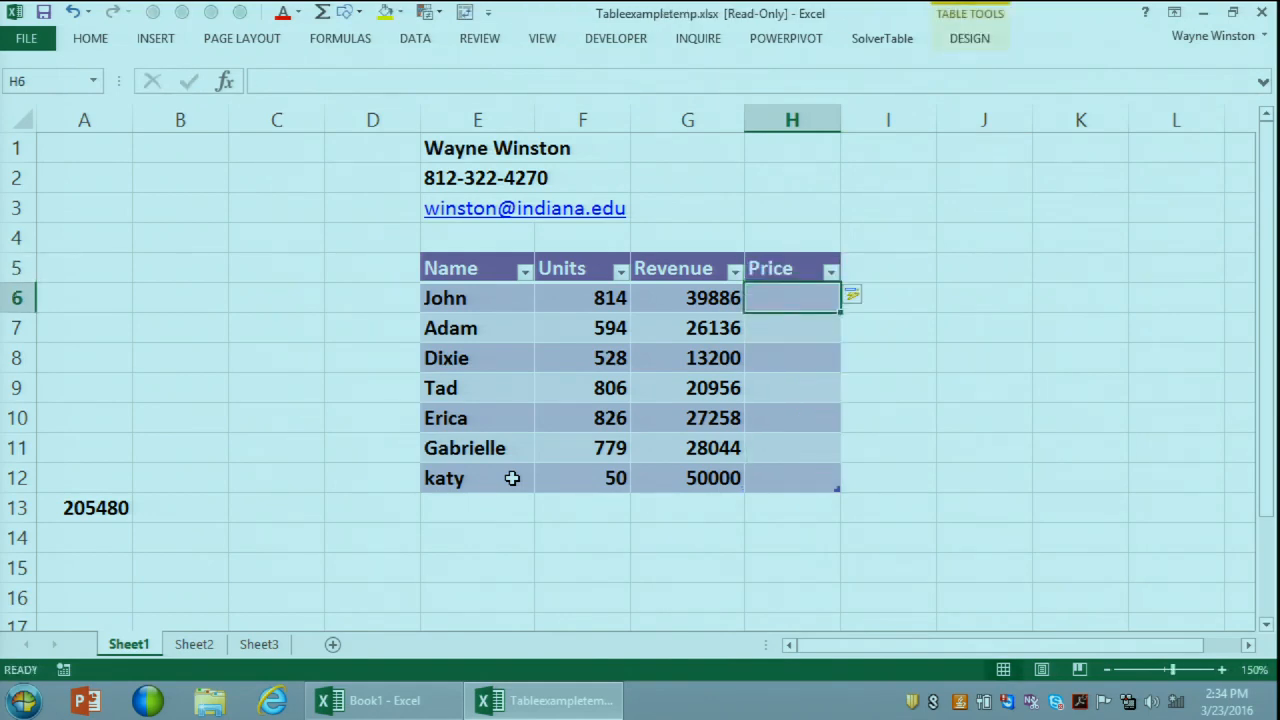
type("=")
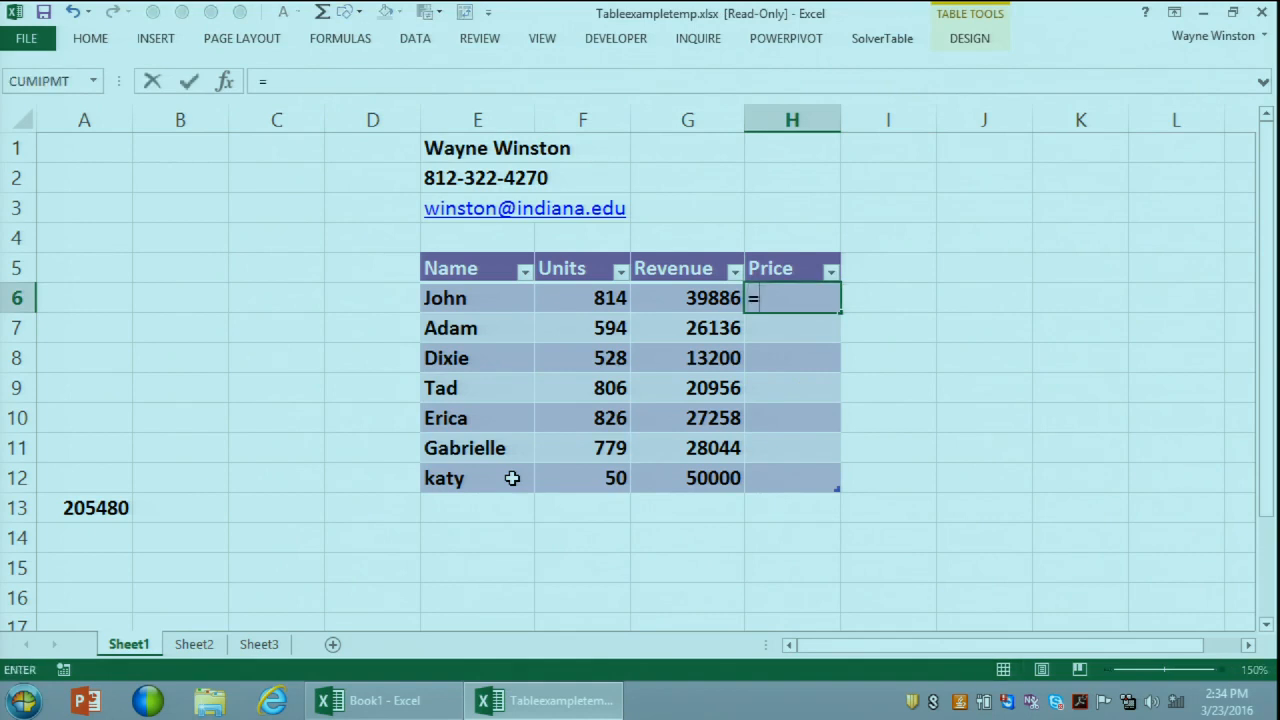
left_click(657, 300)
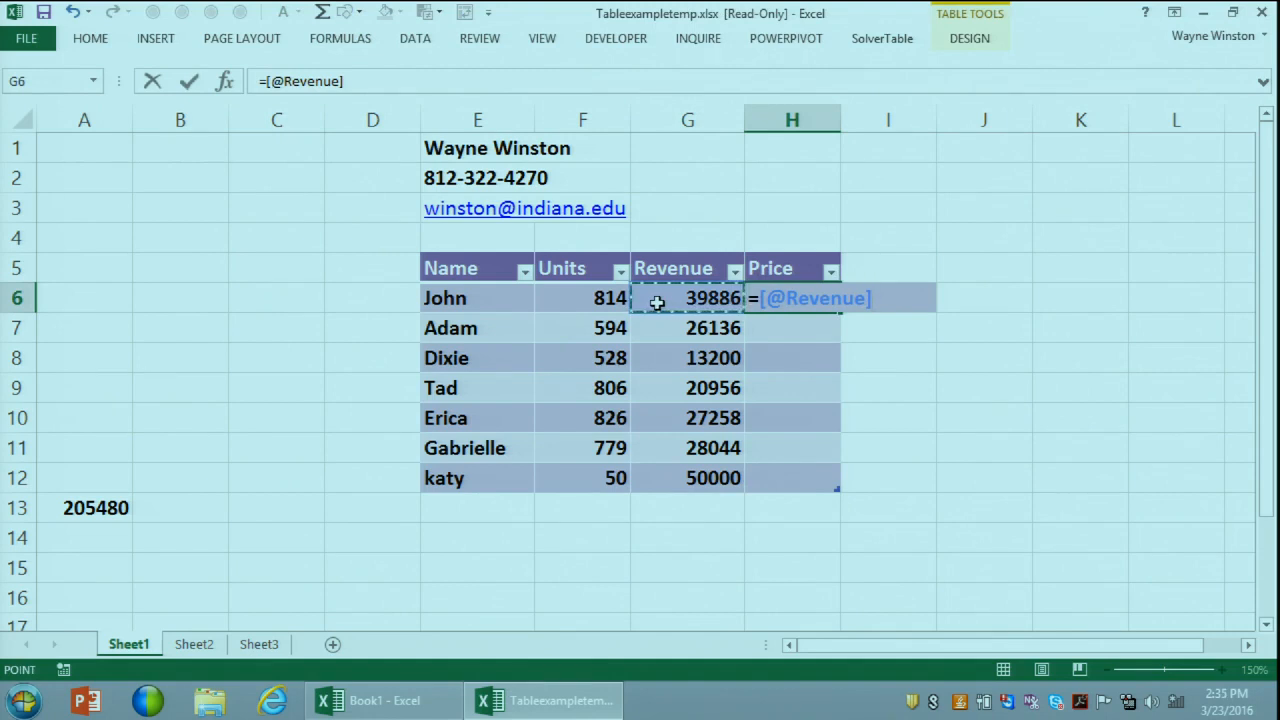
type("/")
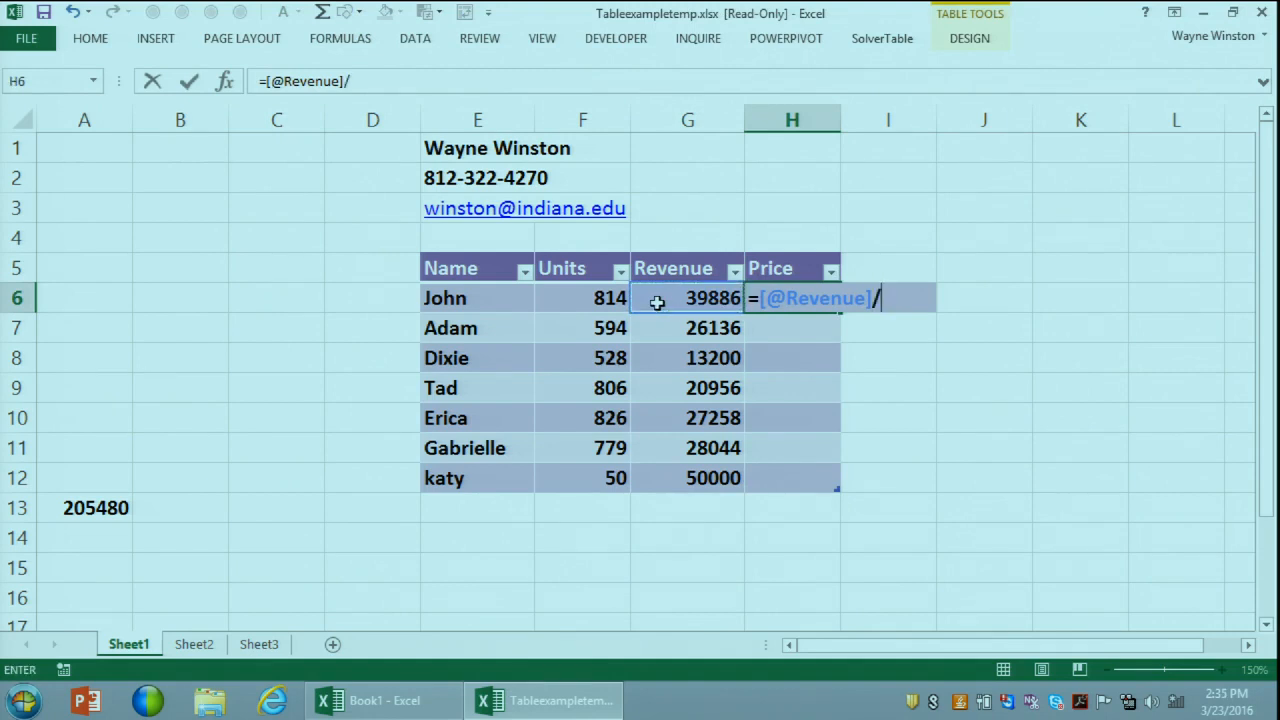
left_click(595, 297)
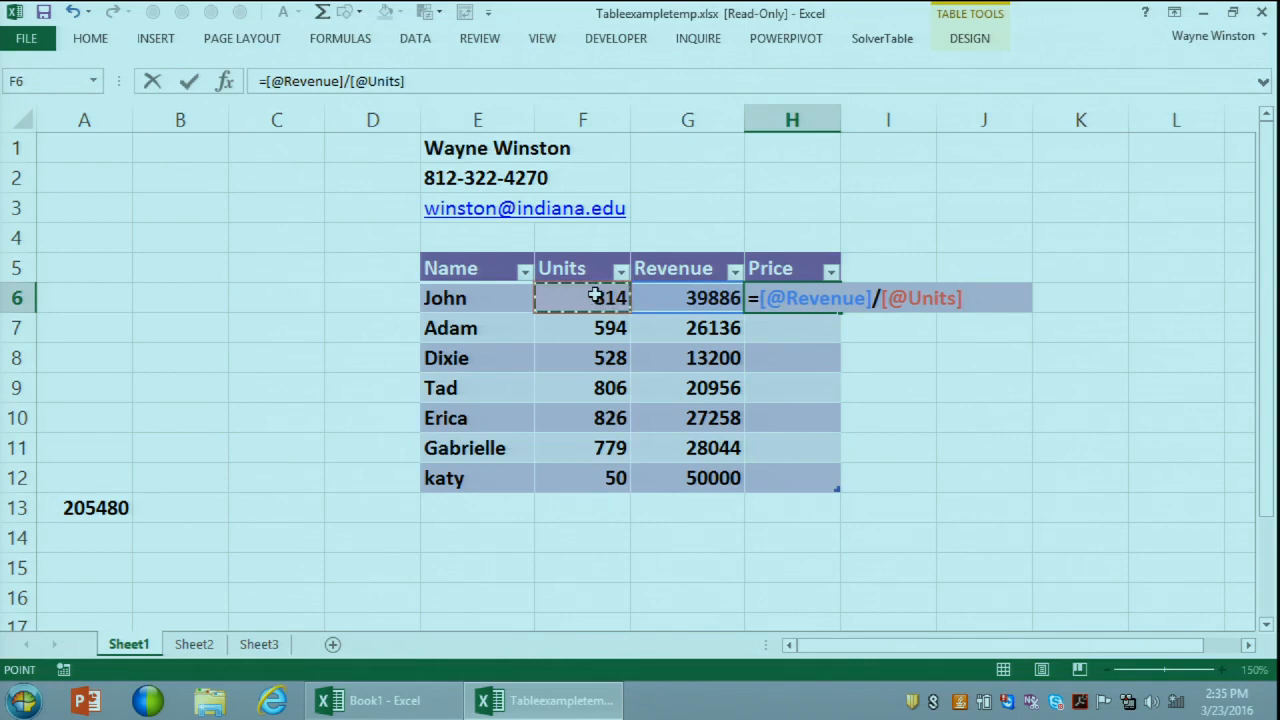
key("Return")
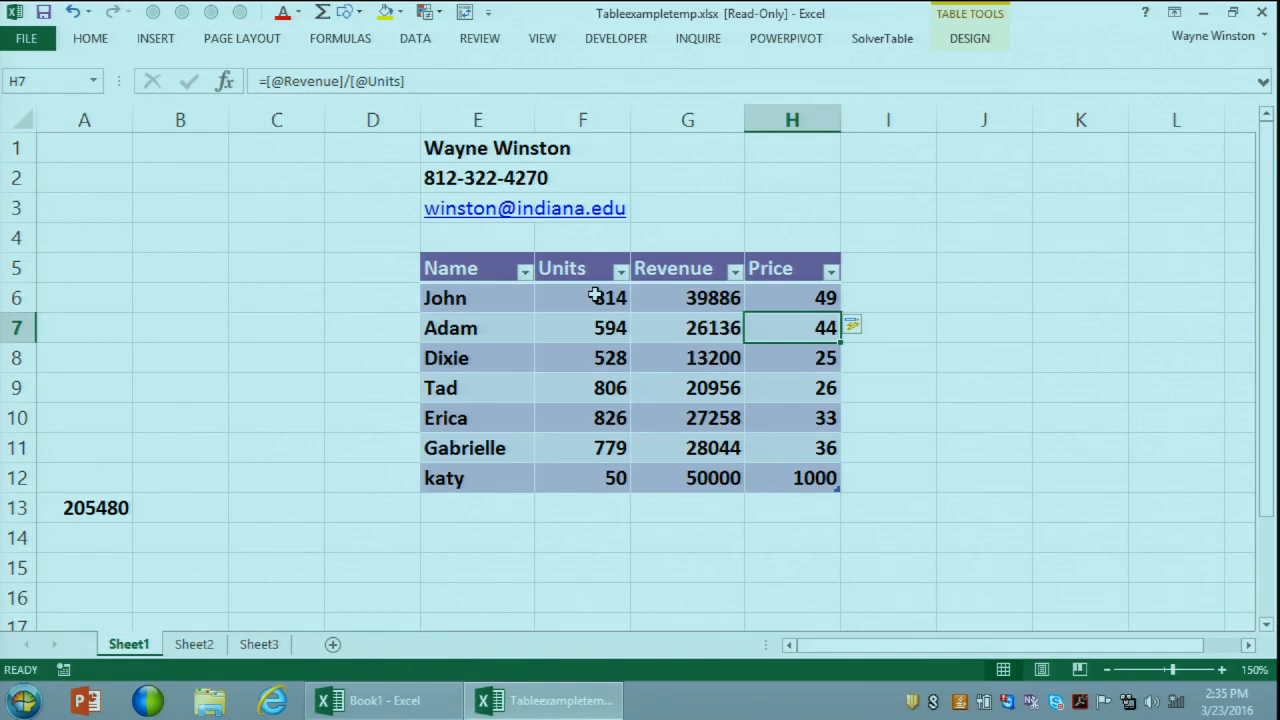
Step: Close the Tableexampletemp.xlsx workbook without saving the changes
left_click(25, 48)
left_click(41, 393)
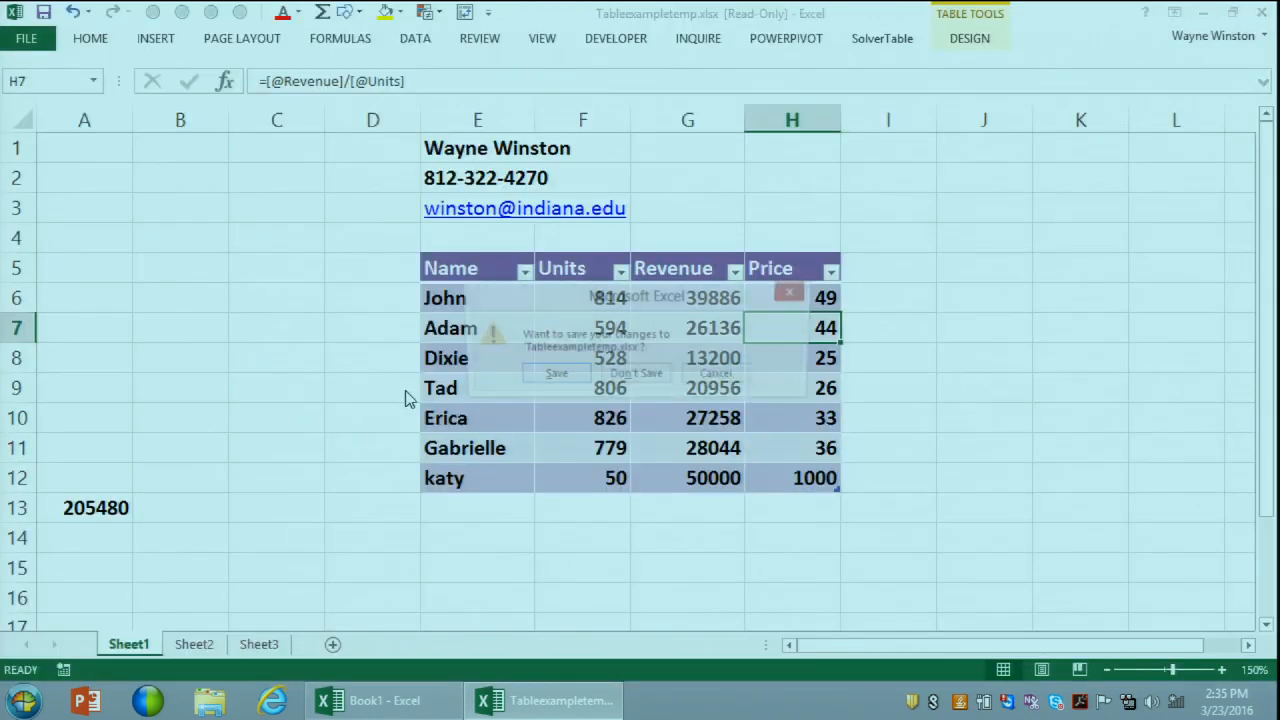
left_click(640, 378)
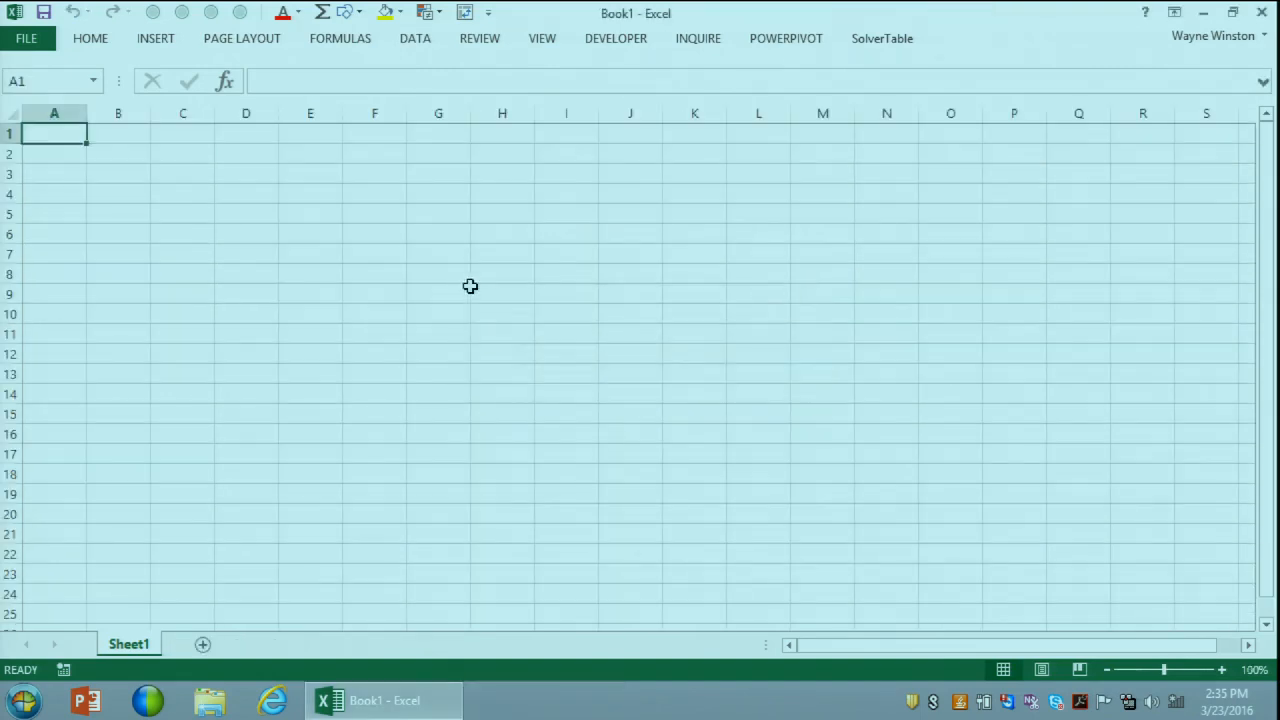
Step: Open the workbook Copy of Gasprices507temp.xlsx from the cummins2016 folder on the local disk
key("ctrl+o")
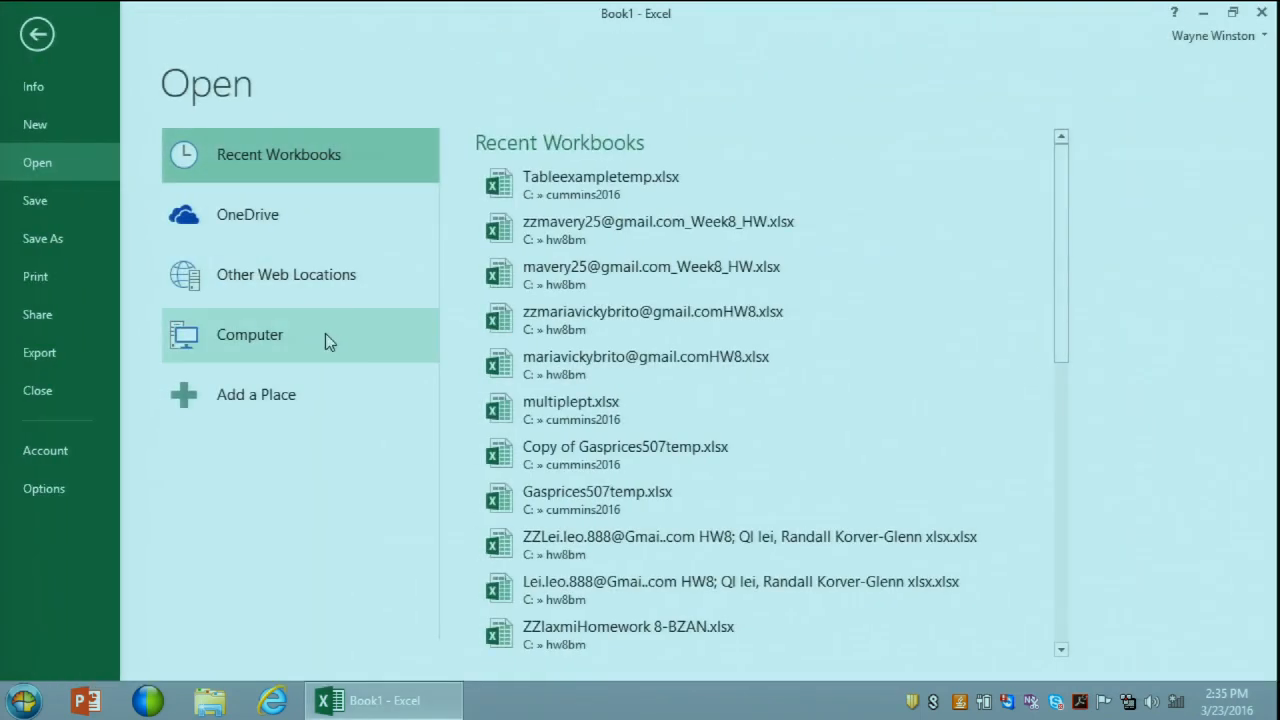
left_click(336, 351)
left_click(526, 234)
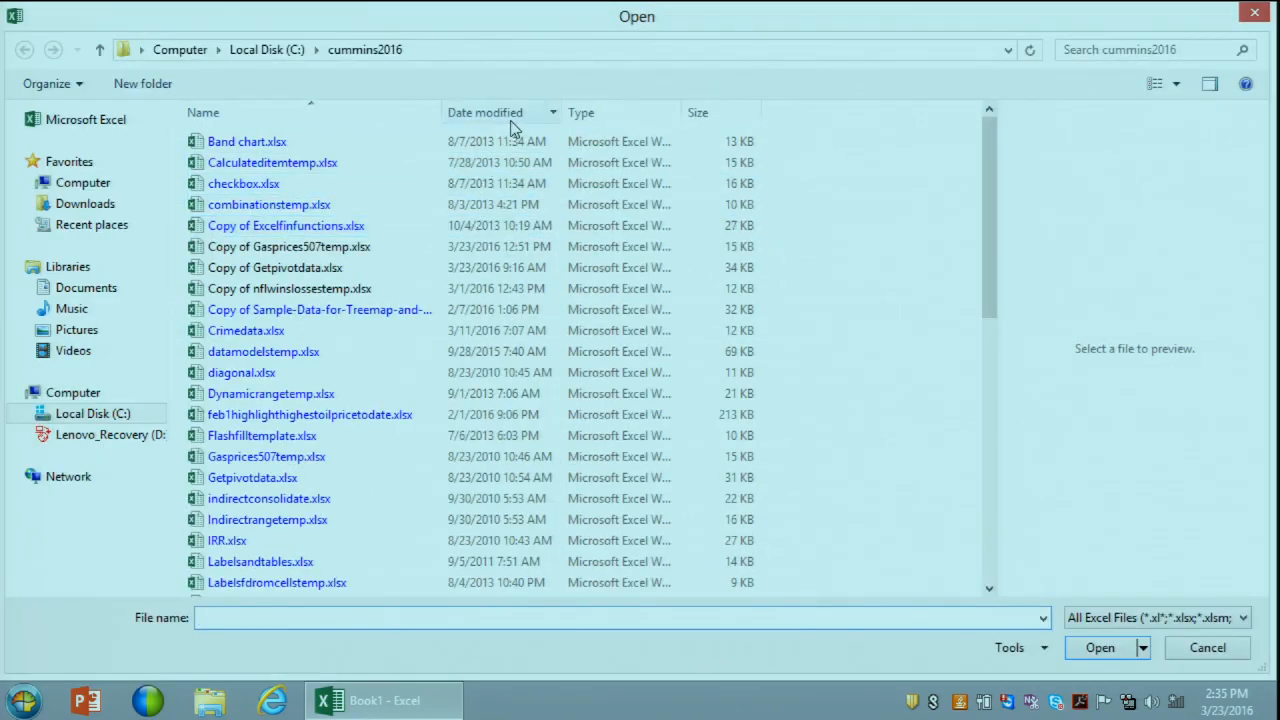
double_click(363, 253)
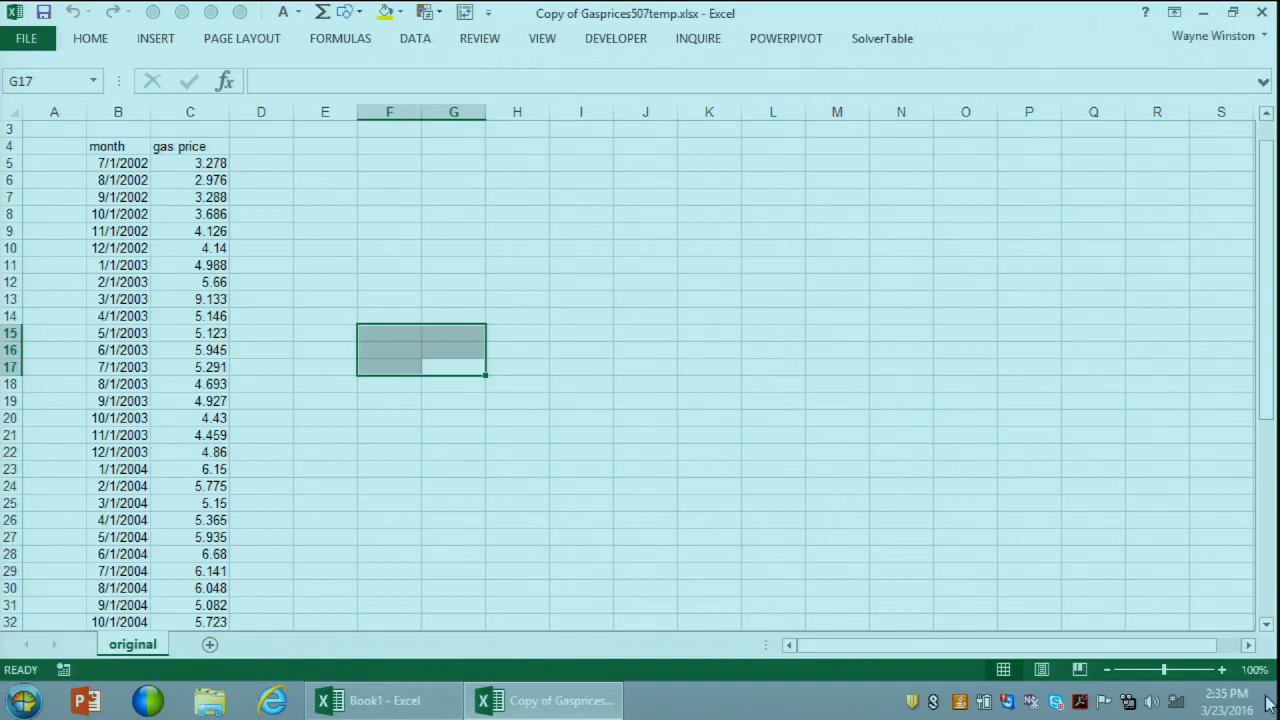
left_click(1221, 669)
left_click(1221, 669)
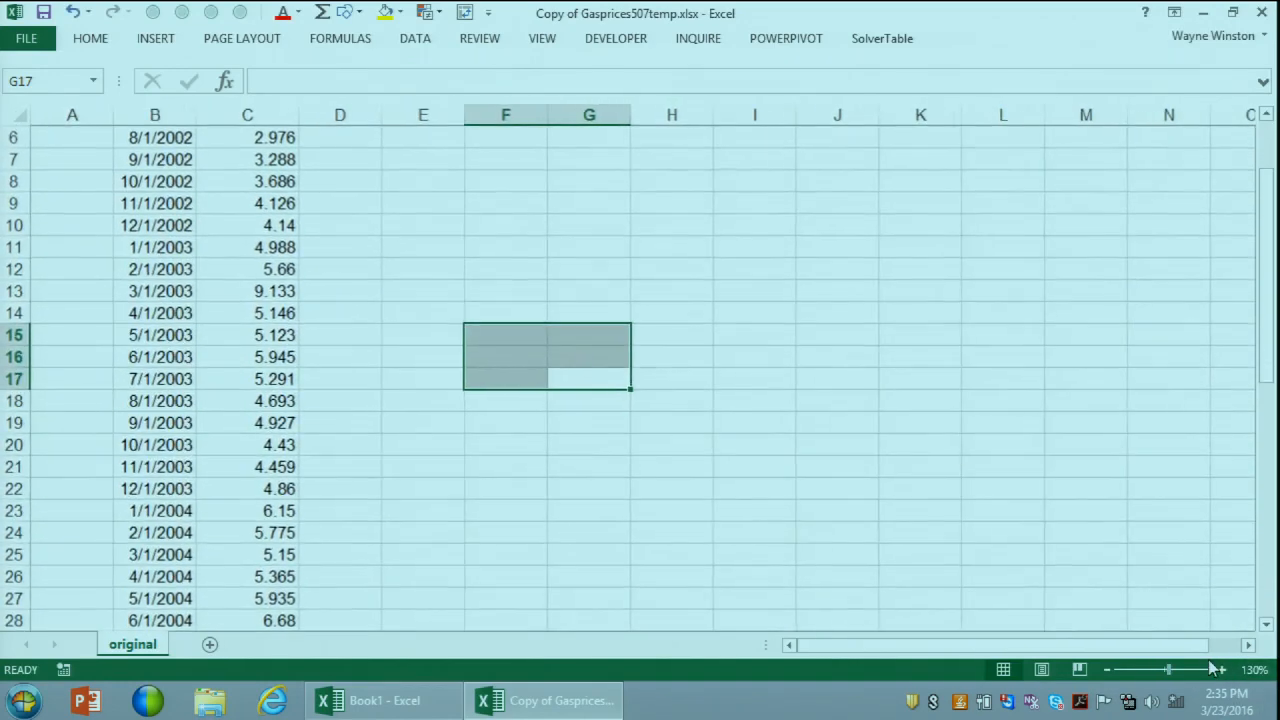
Step: Make the whole worksheet bold and convert the month and gas price data in B4:C34 into a table with headers
left_click(1221, 669)
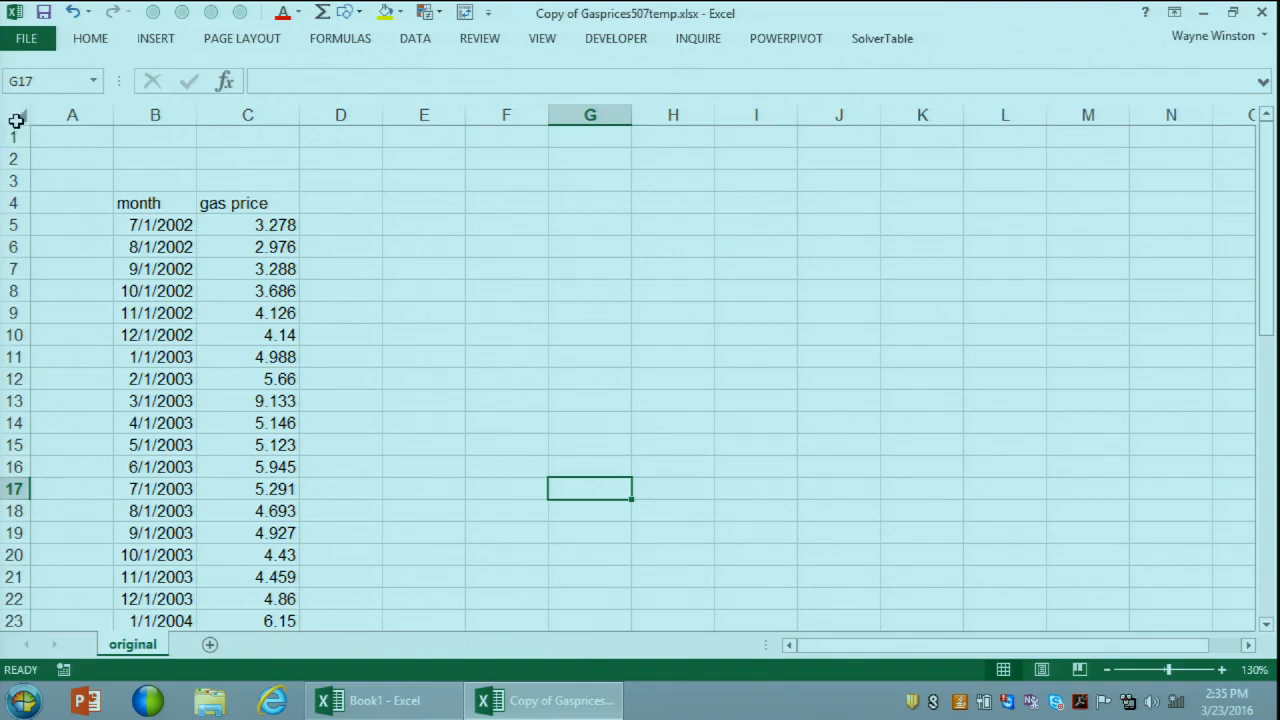
left_click(17, 119)
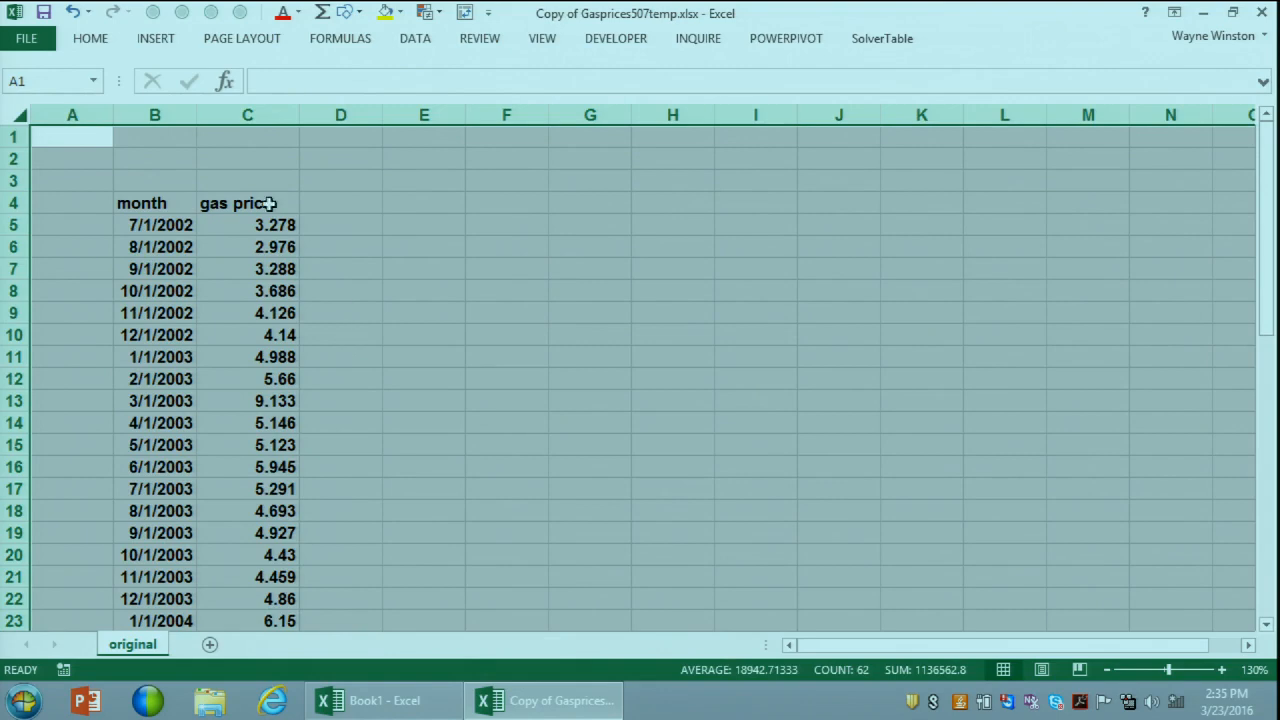
left_click(156, 203)
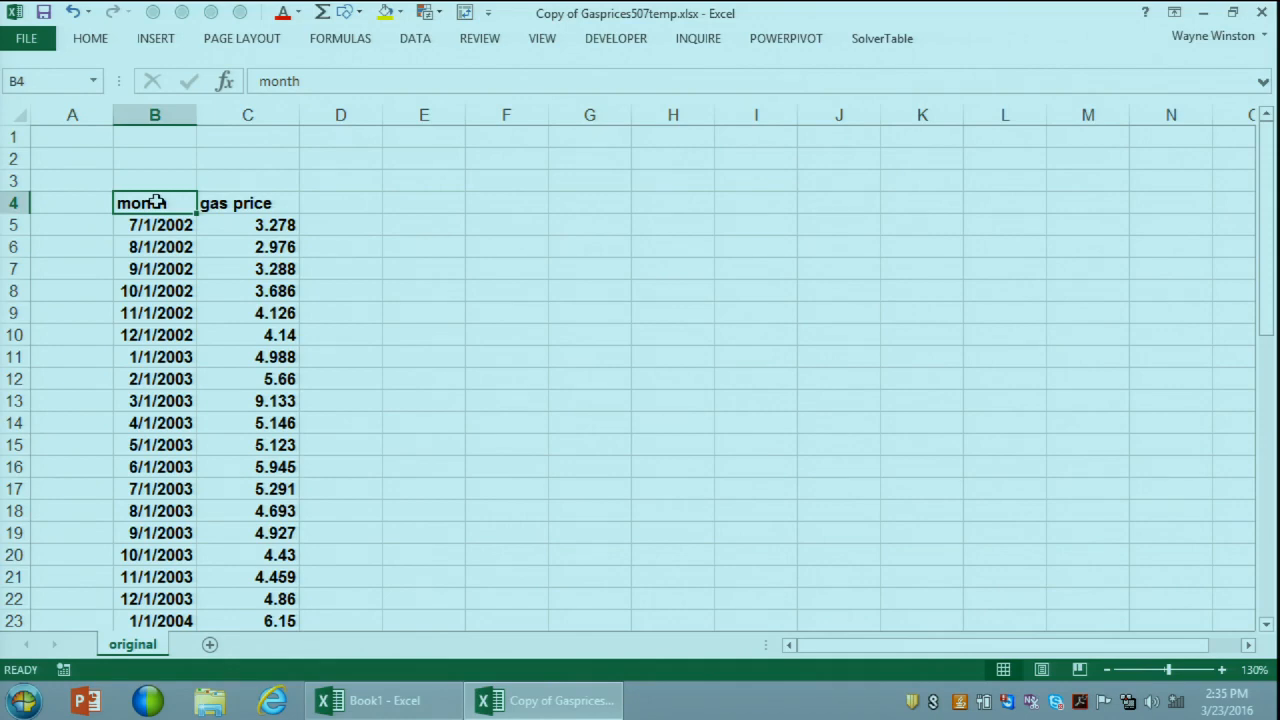
key("shift+Right")
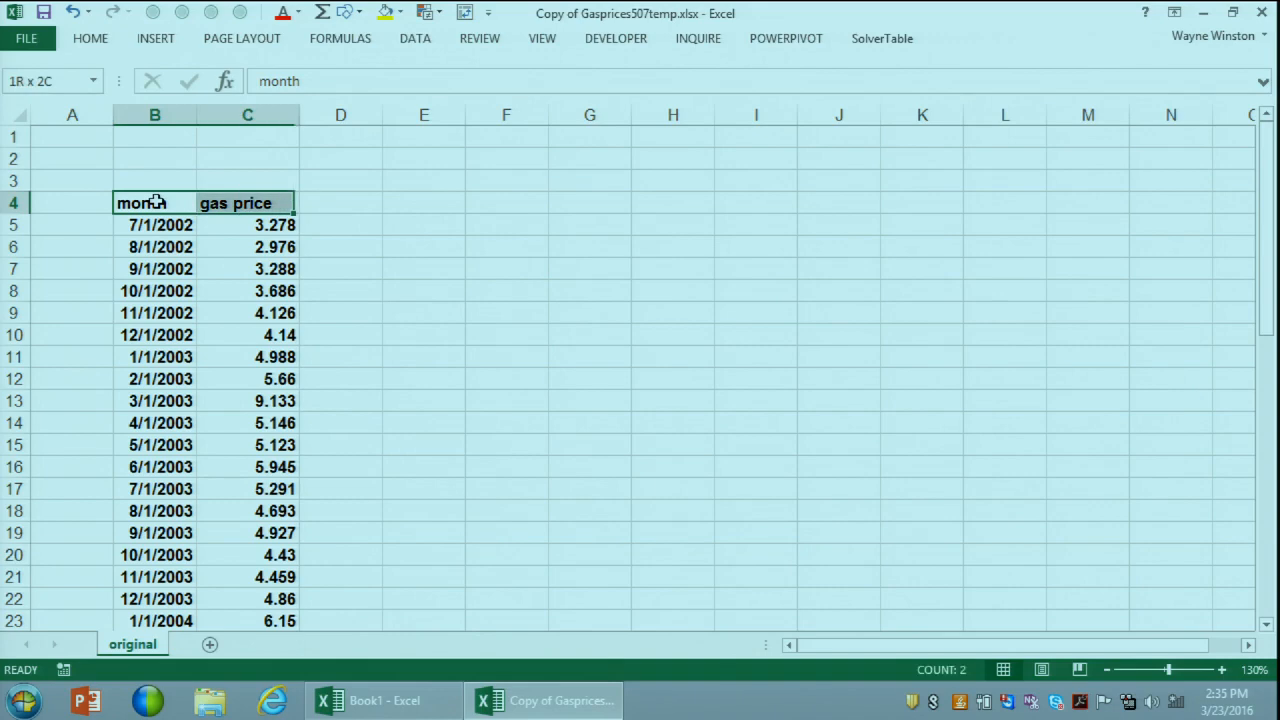
key("ctrl+shift+Down")
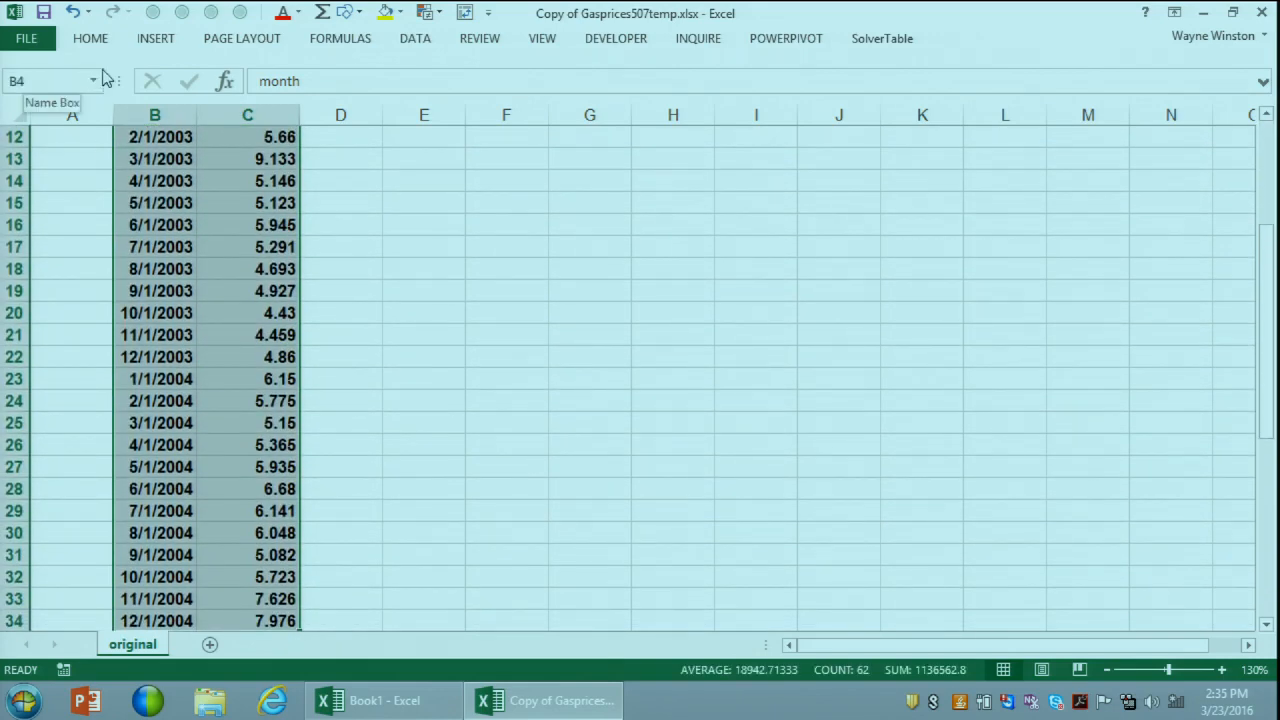
key("ctrl+t")
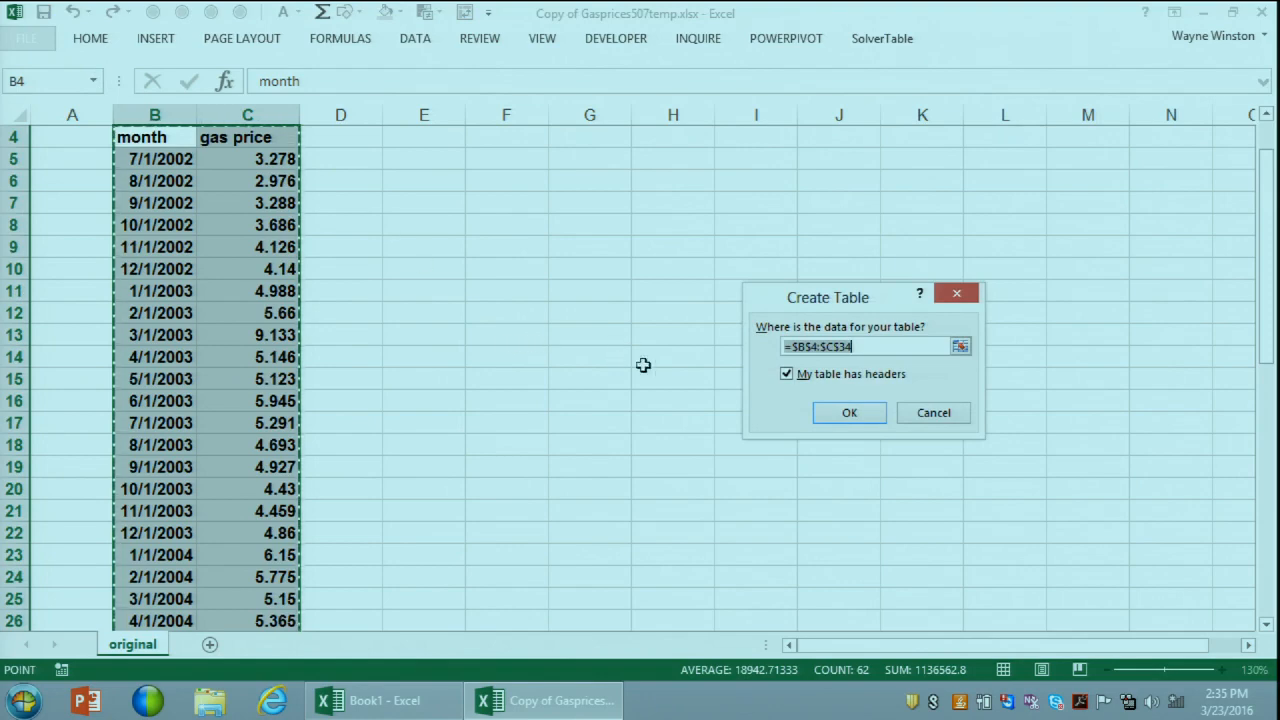
left_click(849, 413)
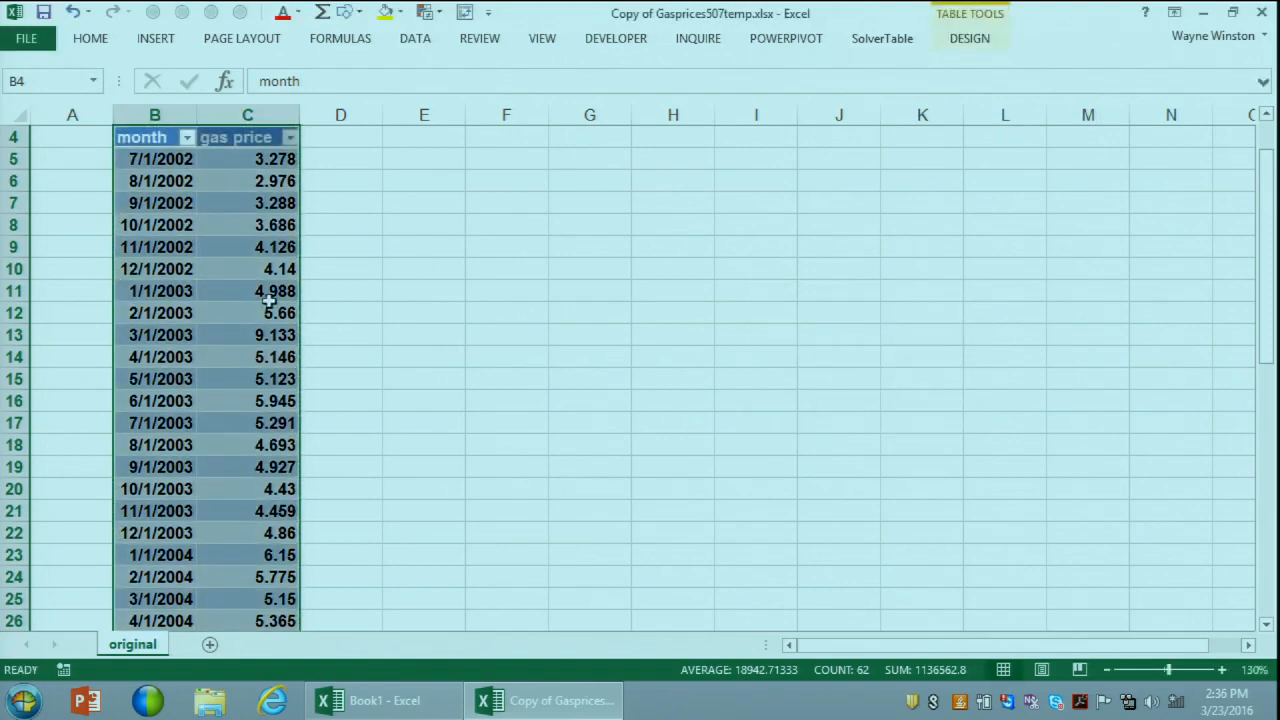
Step: Insert a scatter chart with smooth lines and markers from the gas price table
left_click(233, 284)
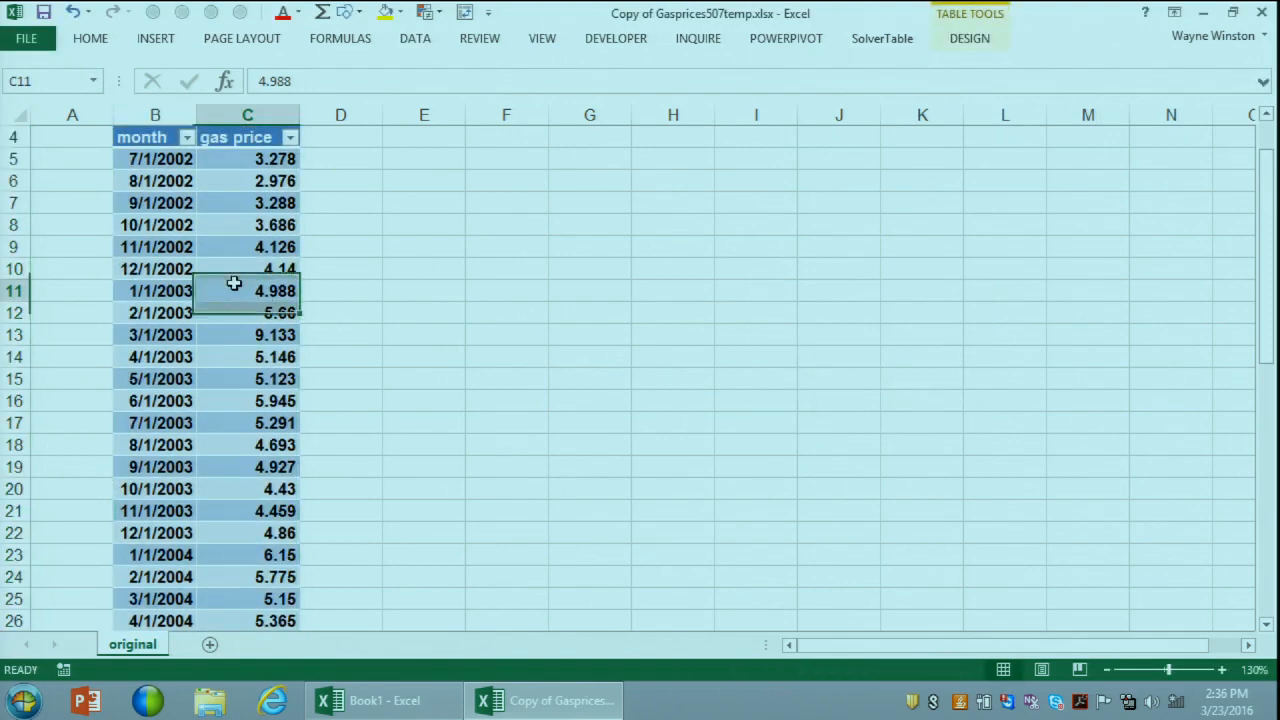
left_click(155, 38)
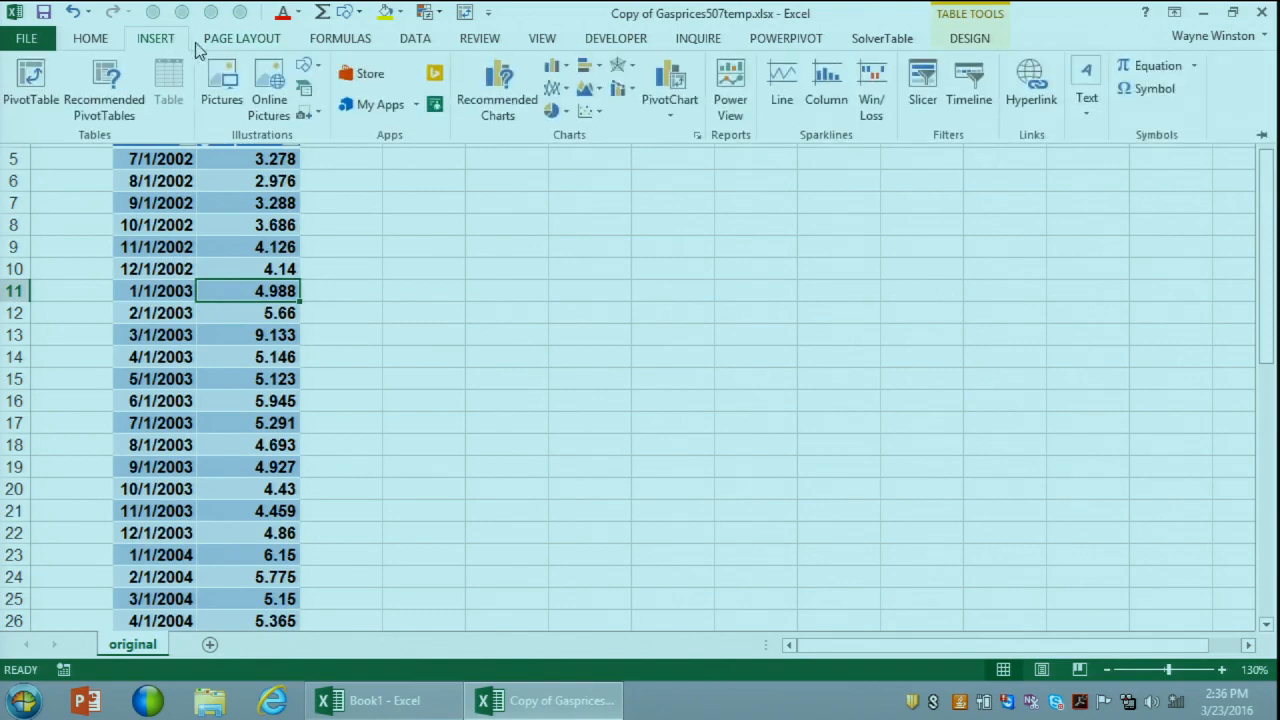
left_click(589, 113)
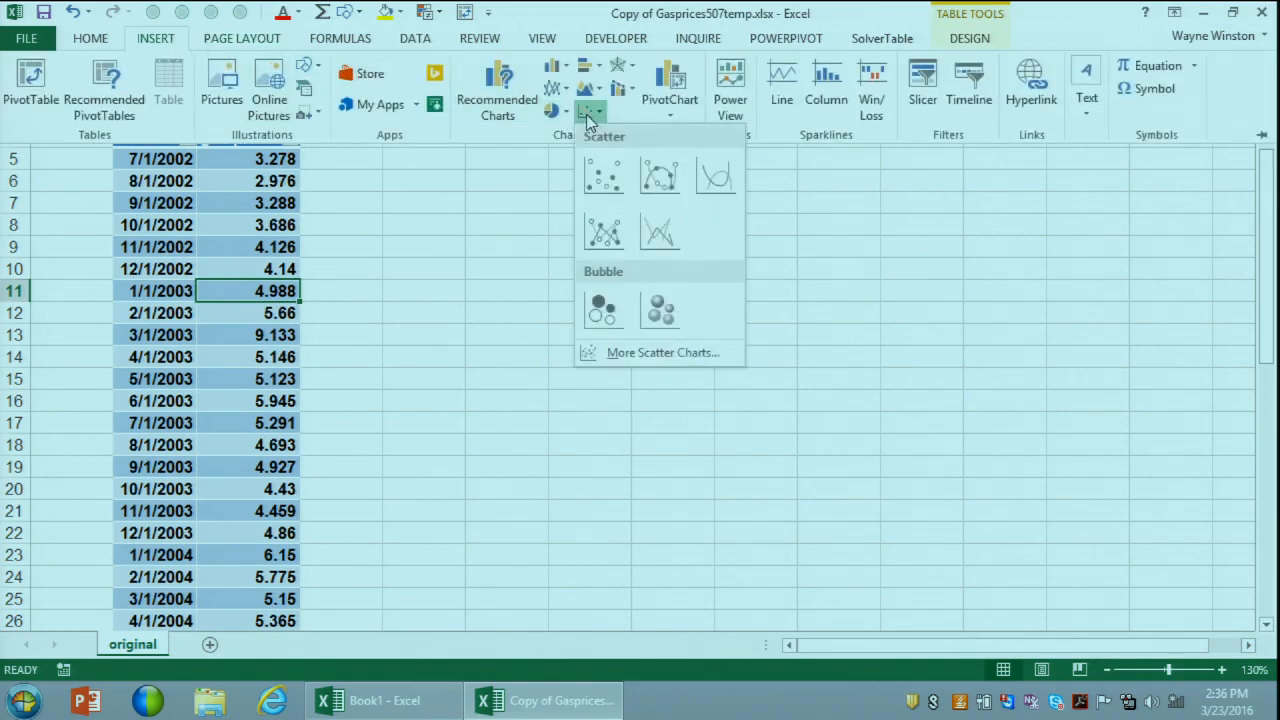
left_click(659, 175)
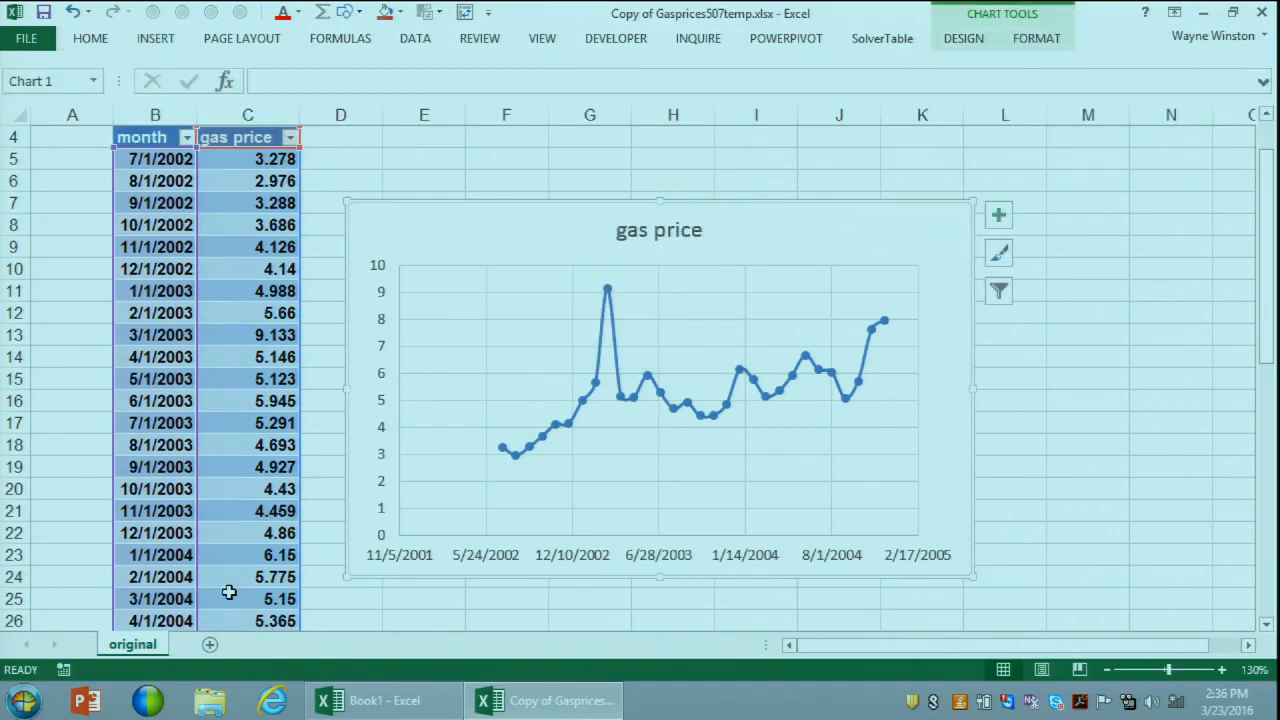
Step: Inspect the data point at the highest peak of the gas price line in the chart
mouse_move(608, 302)
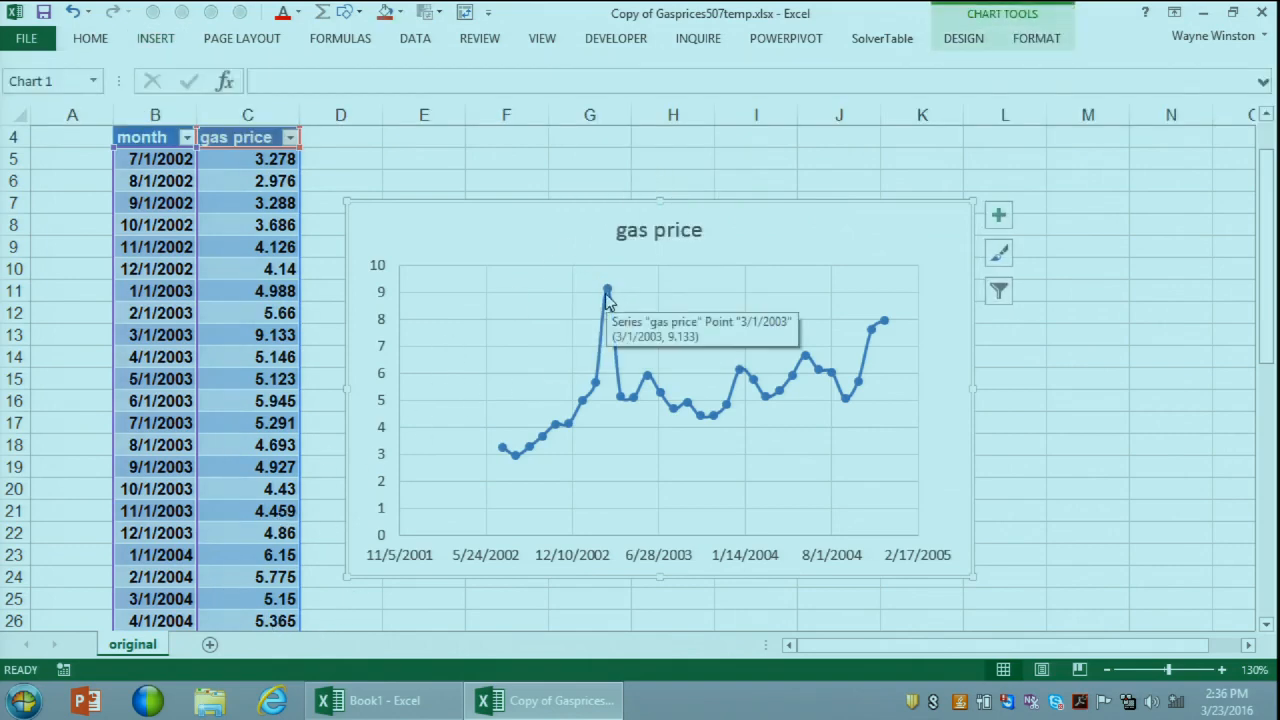
left_click(608, 302)
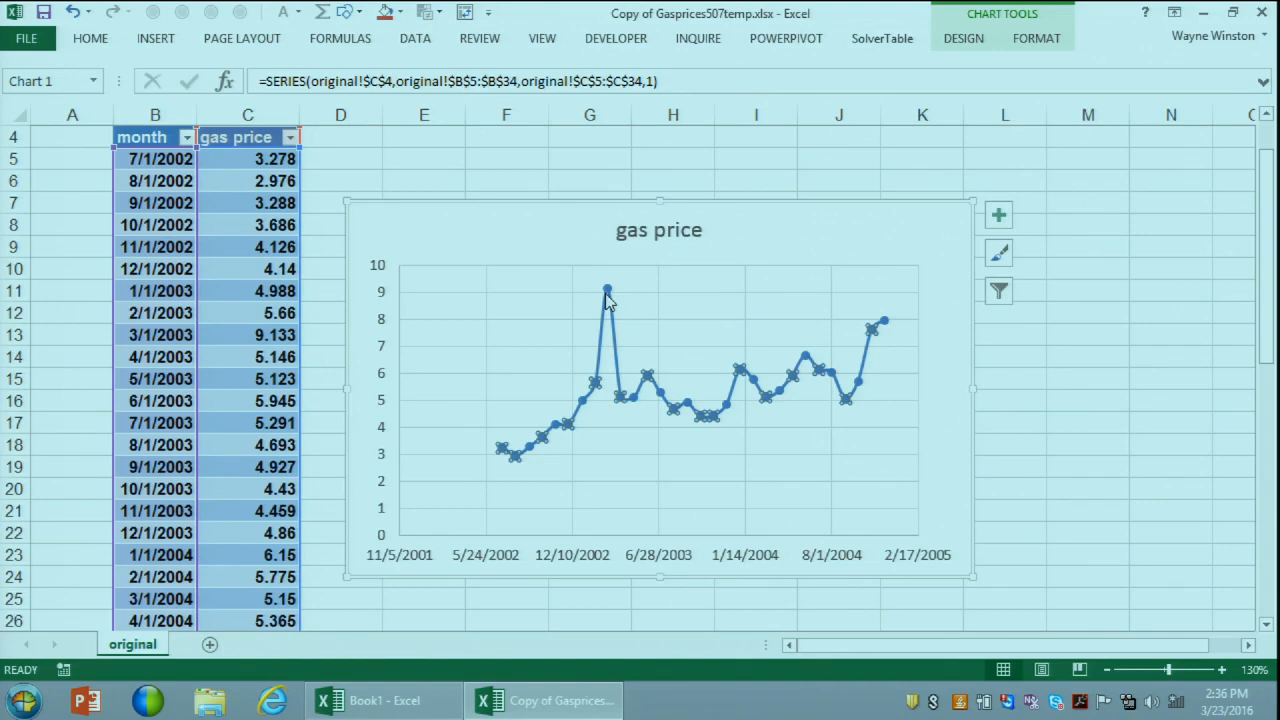
key("Escape")
left_click(605, 293)
key("Escape")
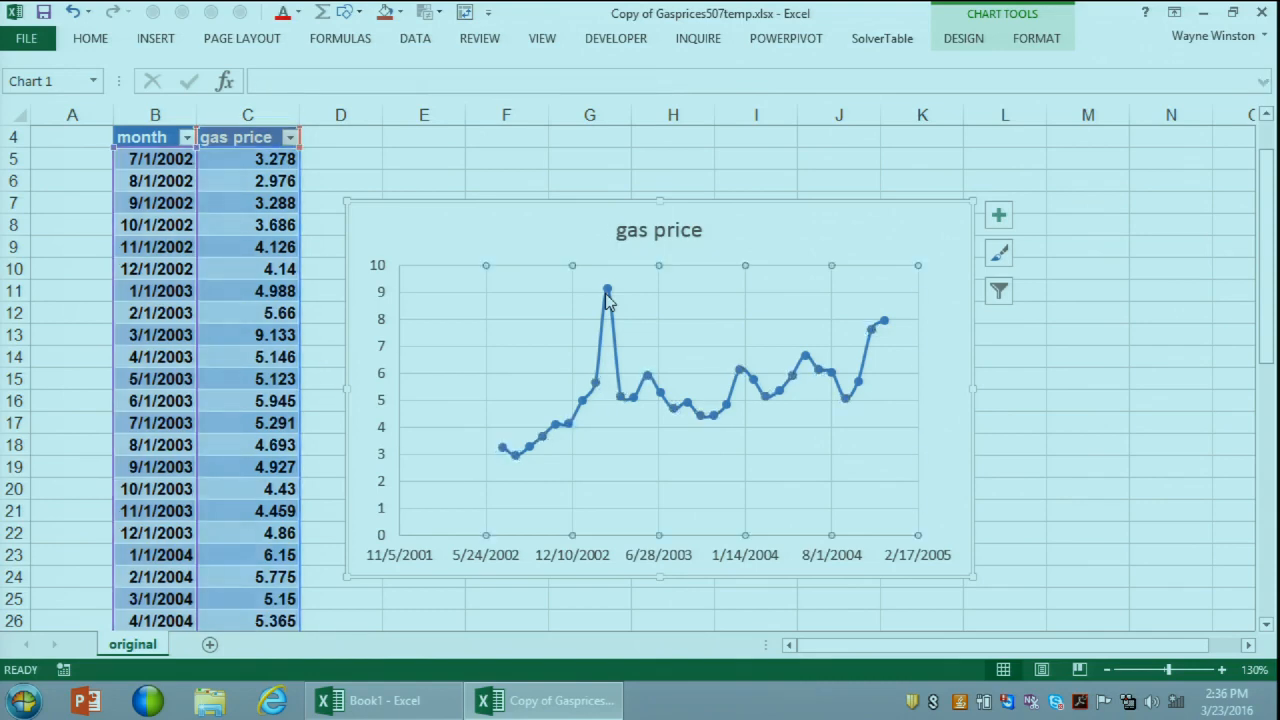
left_click(605, 293)
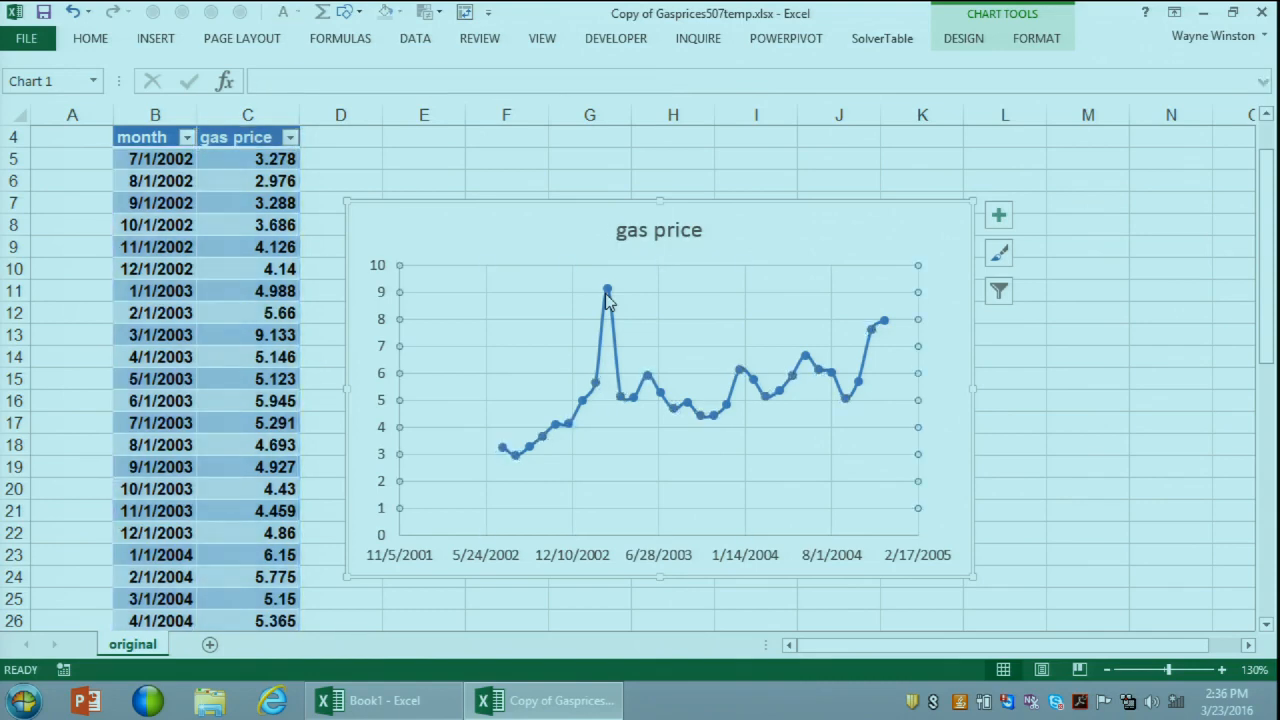
Step: Add a new row to the table by entering the month 1/1/2005 in cell B35, directly below the last row
left_click(443, 612)
key("Down")
key("Down")
key("Down")
key("Down")
key("Down")
key("Down")
key("Down")
key("Down")
key("Down")
key("Down")
key("Down")
key("Down")
key("Down")
key("Down")
key("Down")
key("Down")
key("Down")
key("Up")
key("Up")
key("Up")
key("Up")
key("Up")
key("Up")
key("Up")
key("Left")
key("Left")
key("Up")
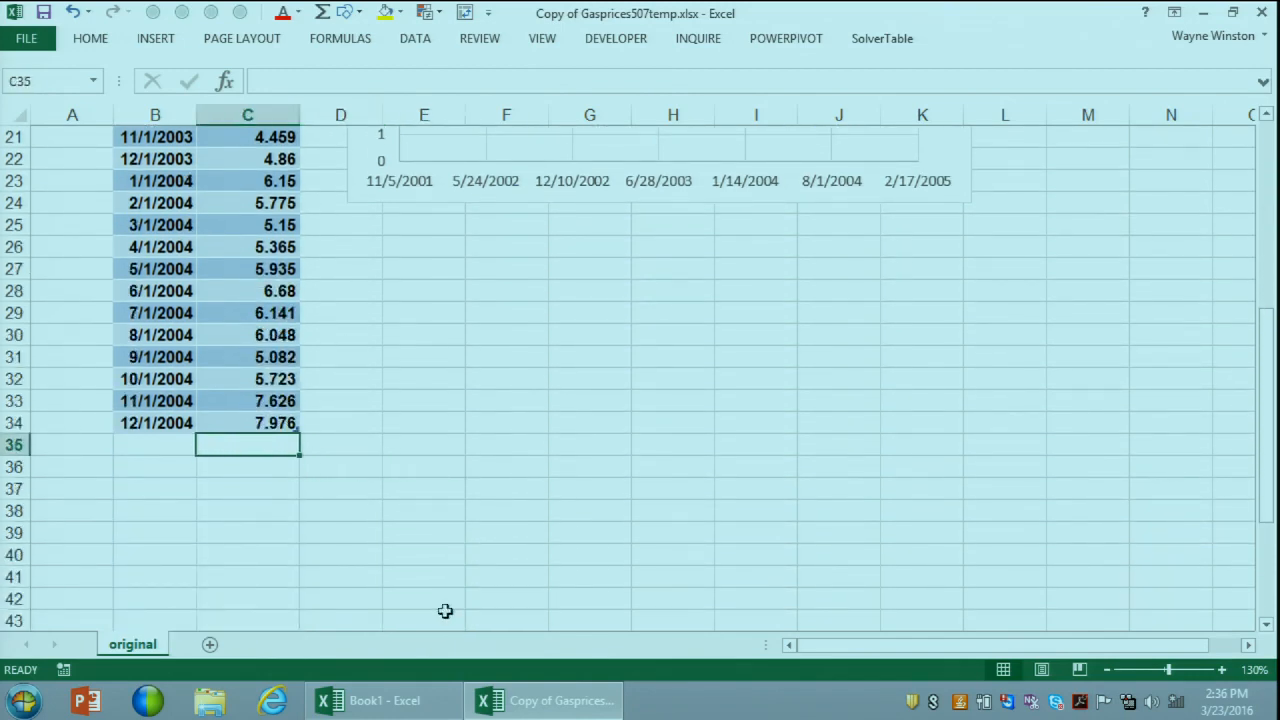
key("Left")
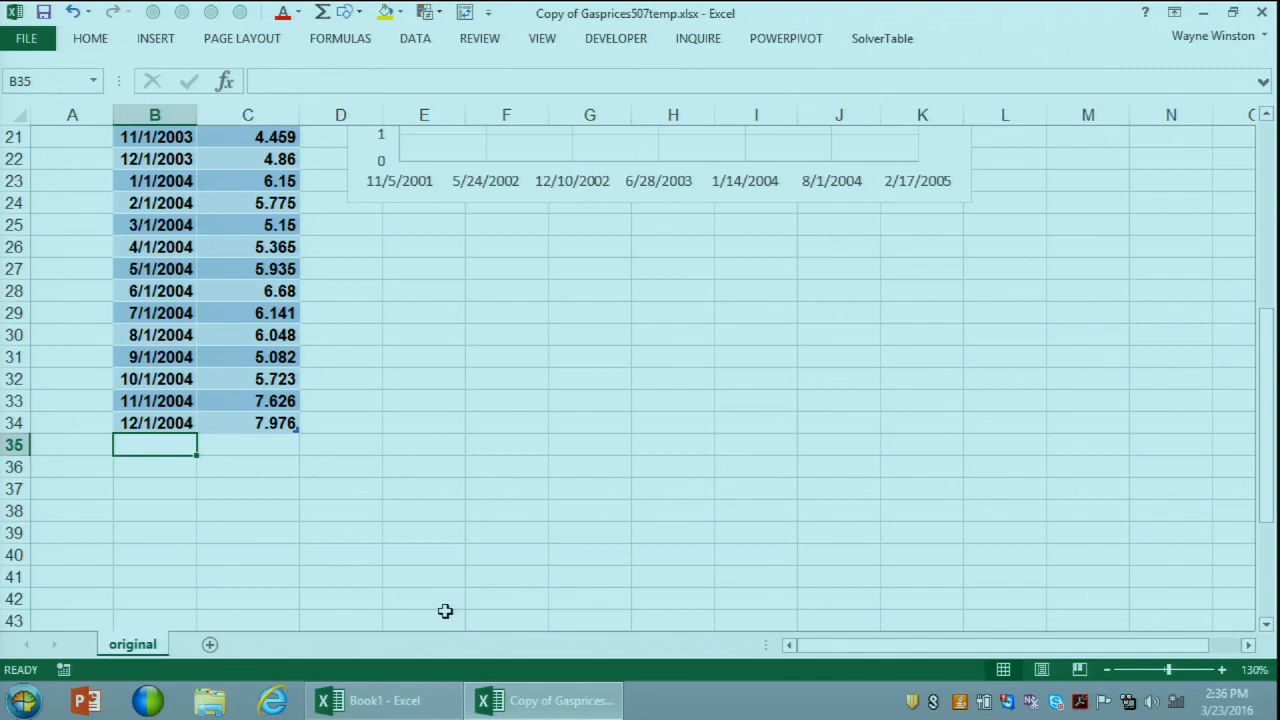
type("1/1/2005")
key("Tab")
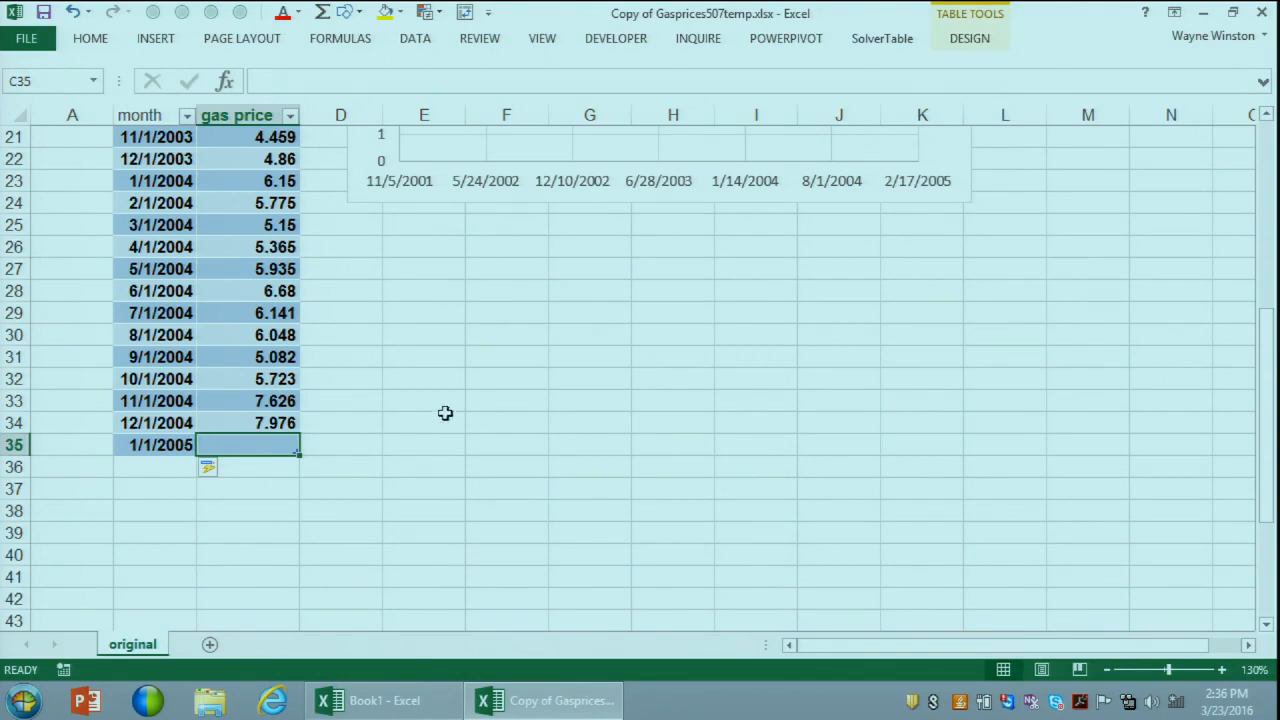
Step: Move the gas price chart down so its upper edge sits at about row 13, beside the table's lower rows
left_click(470, 162)
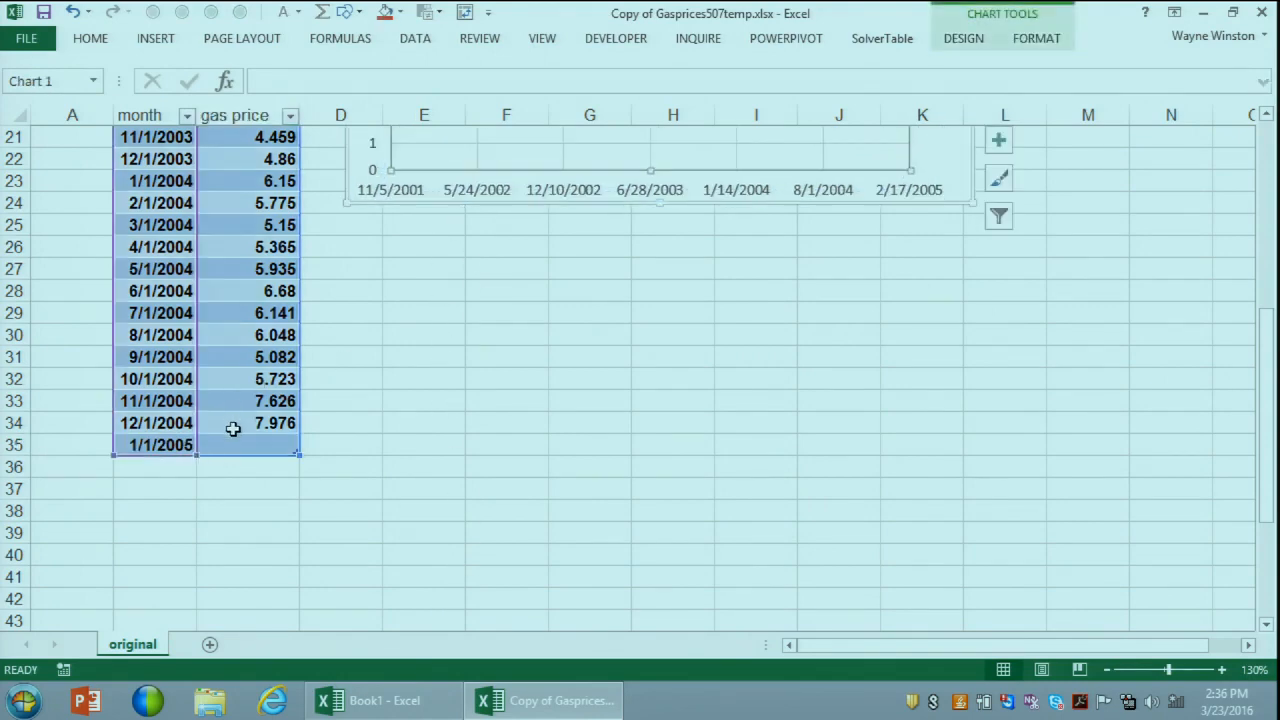
scroll(233, 428, "up", 7)
left_click_drag(392, 314, 399, 384)
left_click_drag(1268, 624, 1268, 624)
left_click_drag(513, 158, 523, 216)
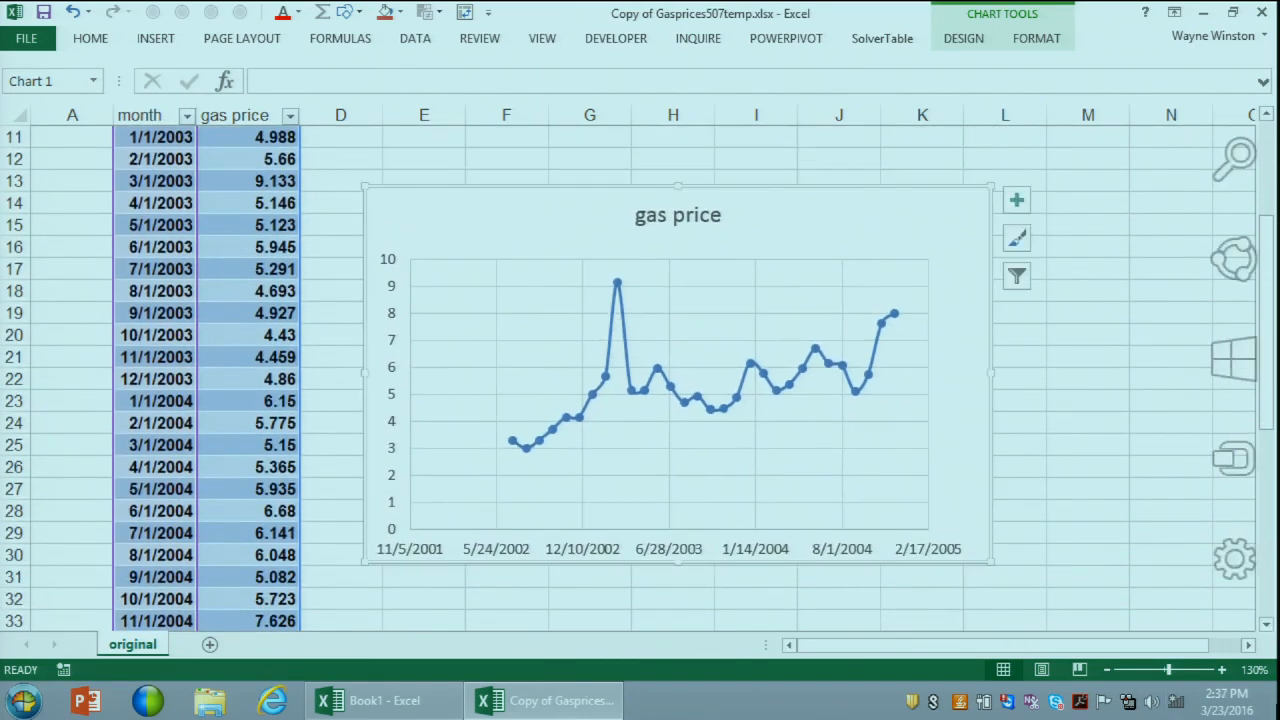
Step: Enter 45 as the gas price for 1/1/2005 in cell C35
left_click(1268, 627)
left_click(1268, 627)
left_click(1268, 627)
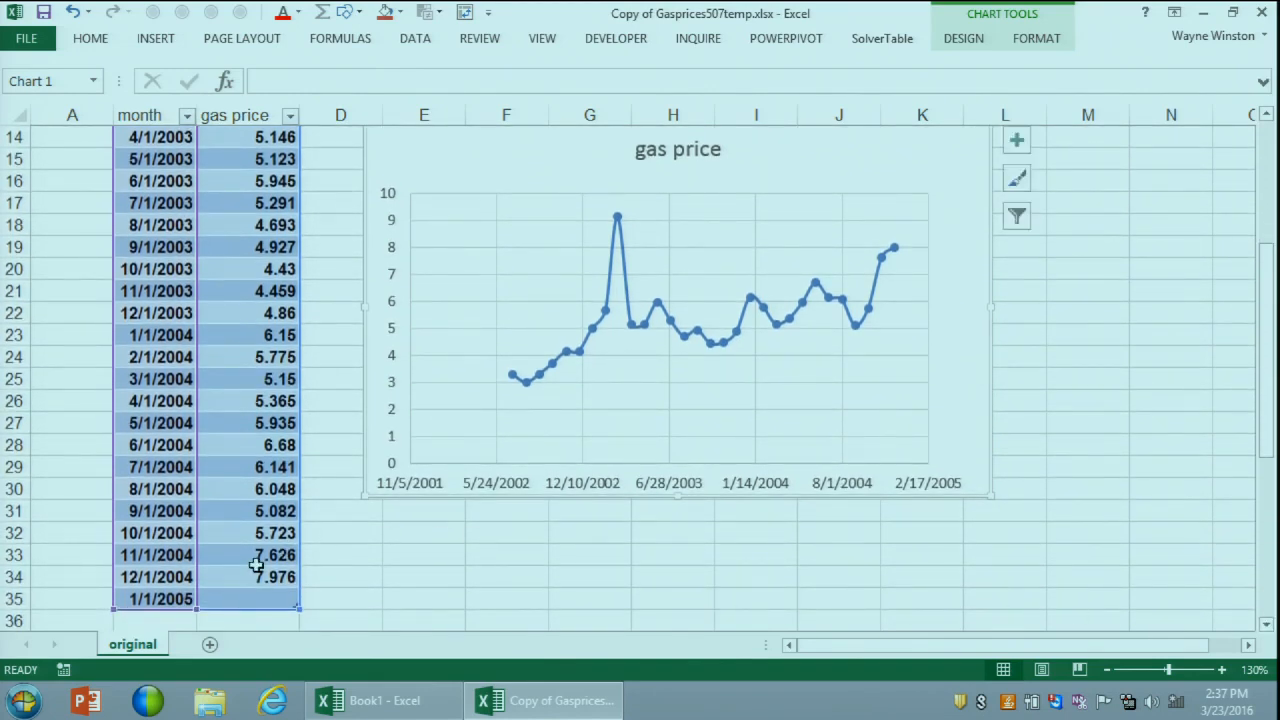
left_click(264, 598)
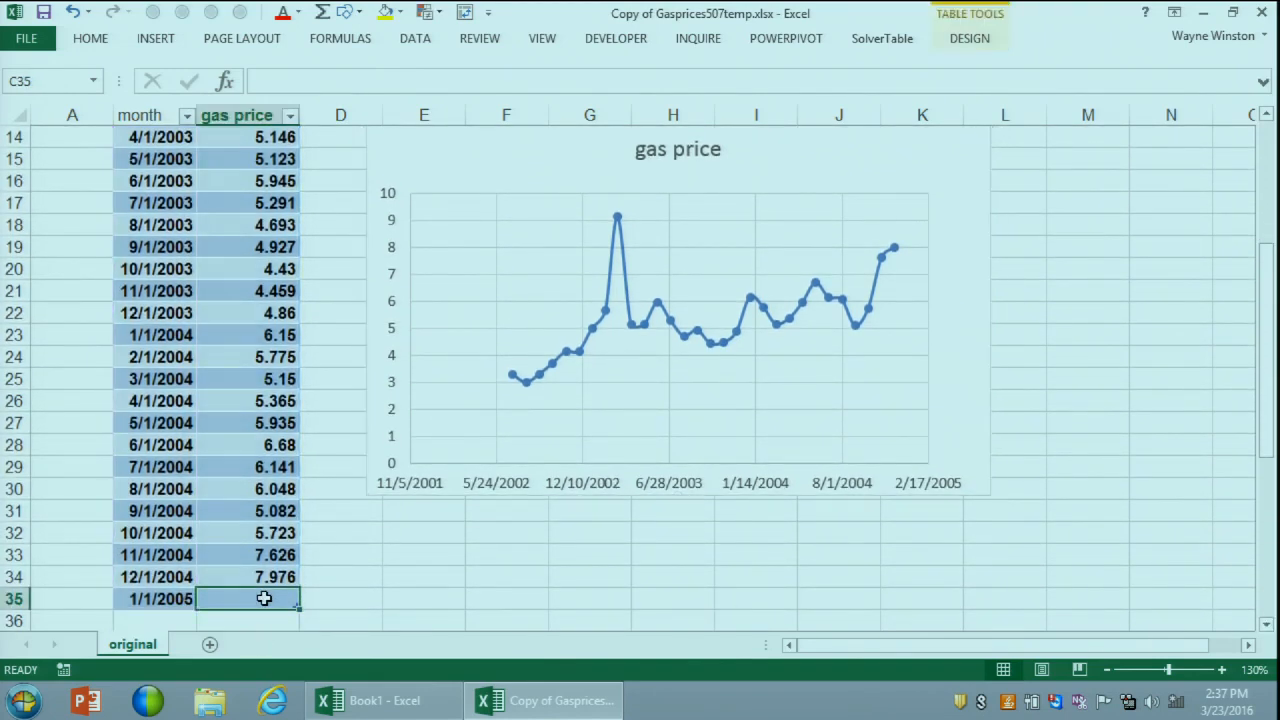
type("45")
key("Return")
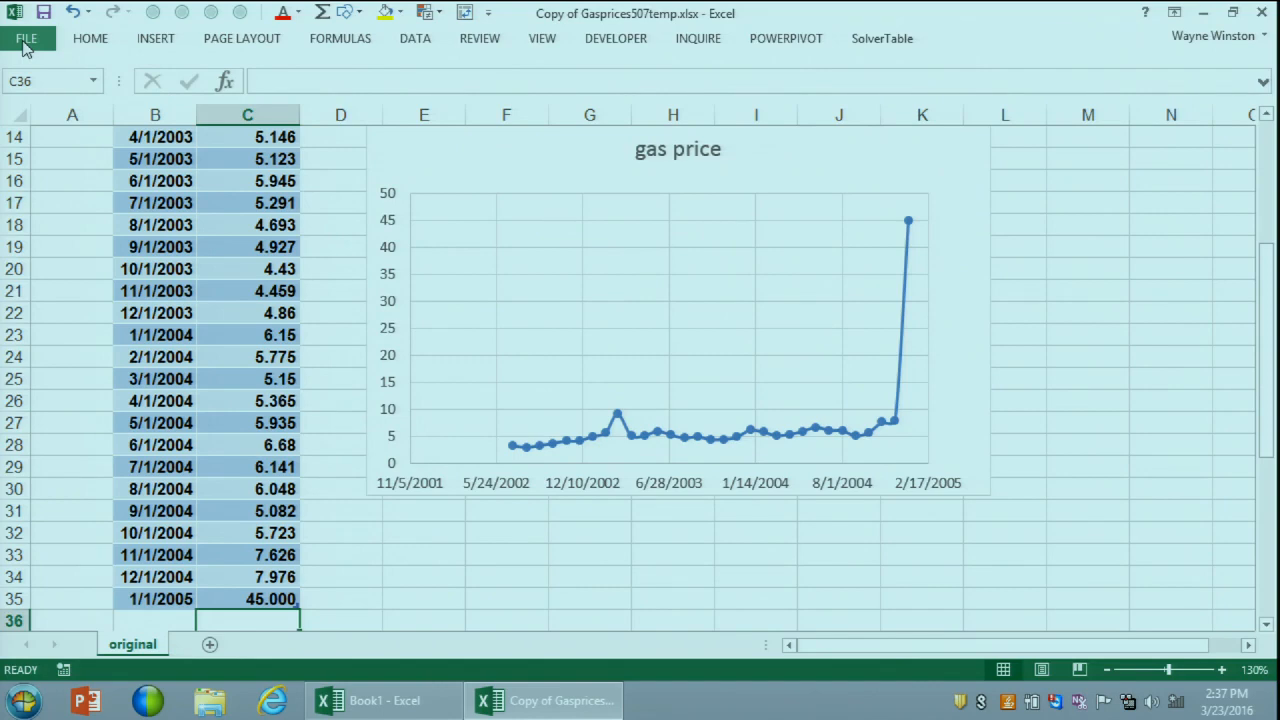
Step: Close the Copy of Gasprices507temp.xlsx workbook without saving the changes
left_click(26, 45)
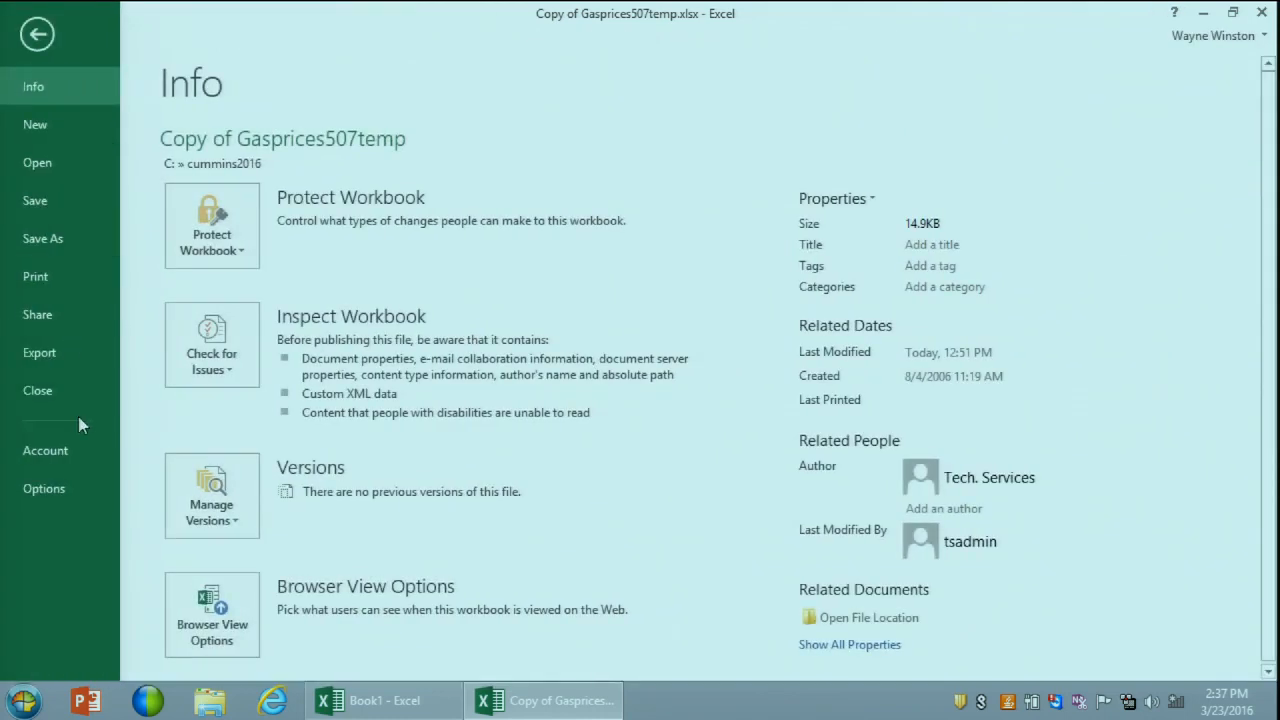
left_click(58, 398)
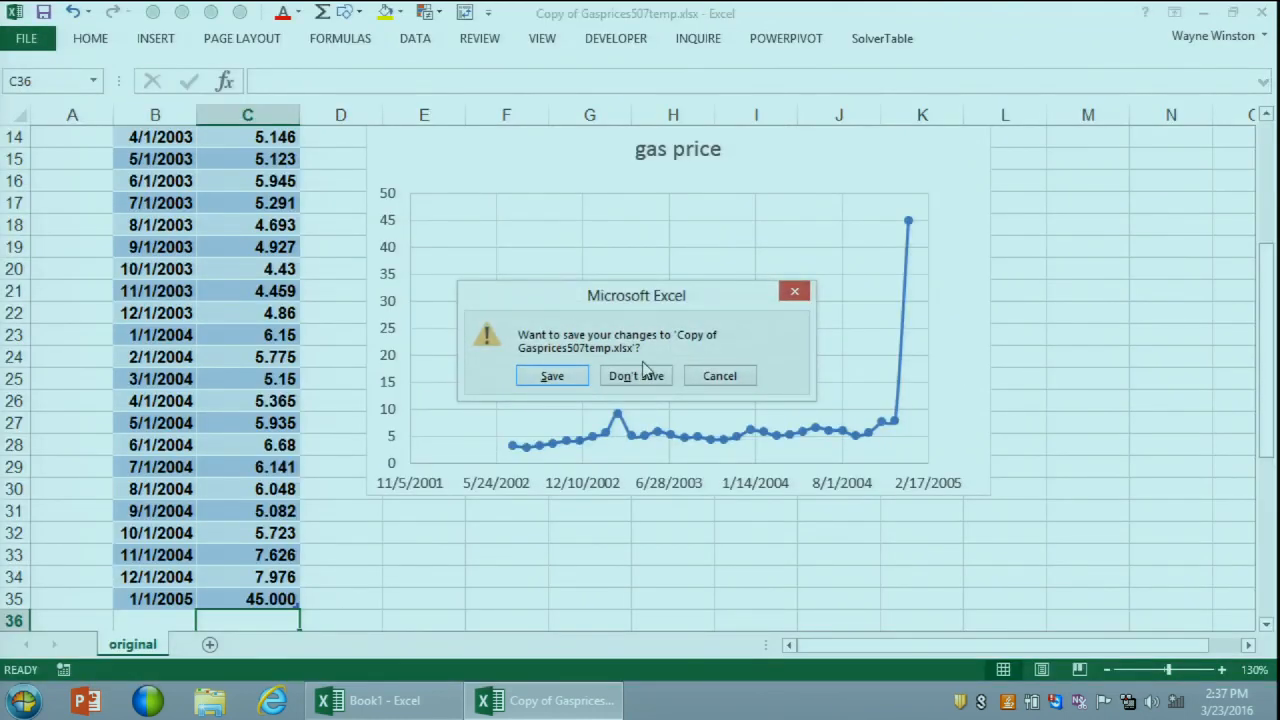
left_click(643, 372)
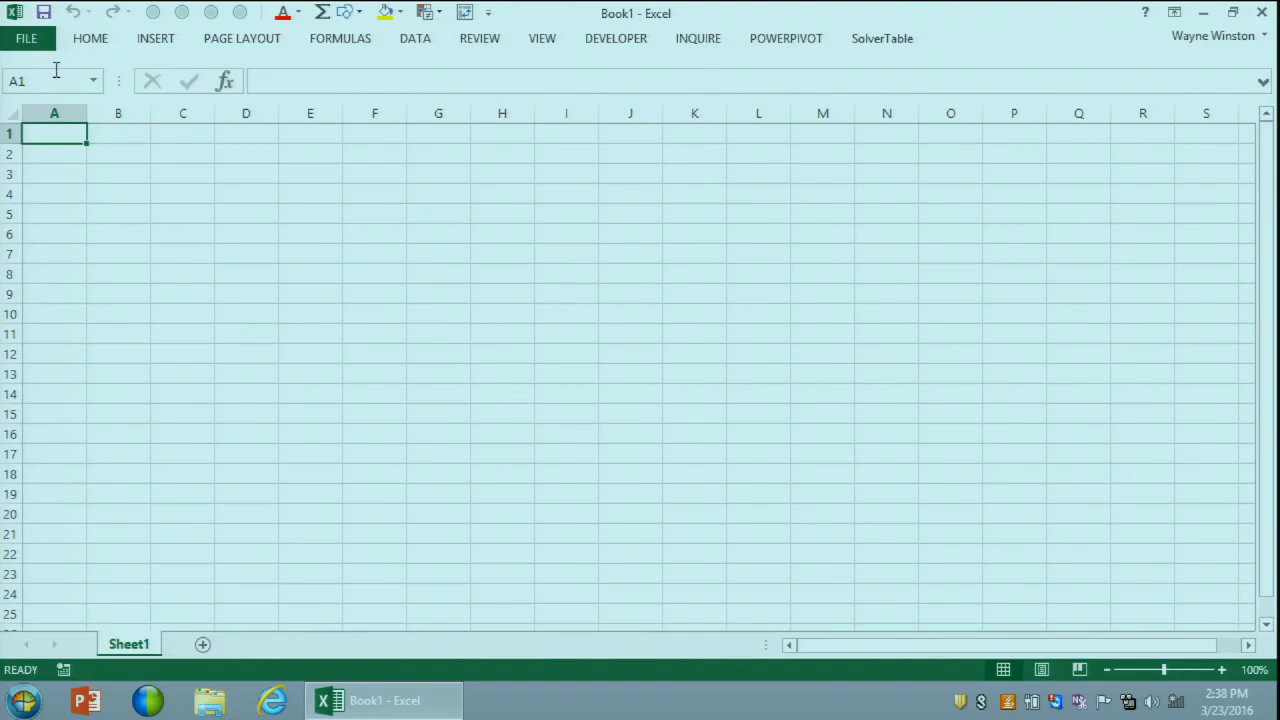
Step: Open the workbook Tablemakeuptemp.xlsx from the cummins2016 folder on the local disk
left_click(30, 40)
left_click(316, 324)
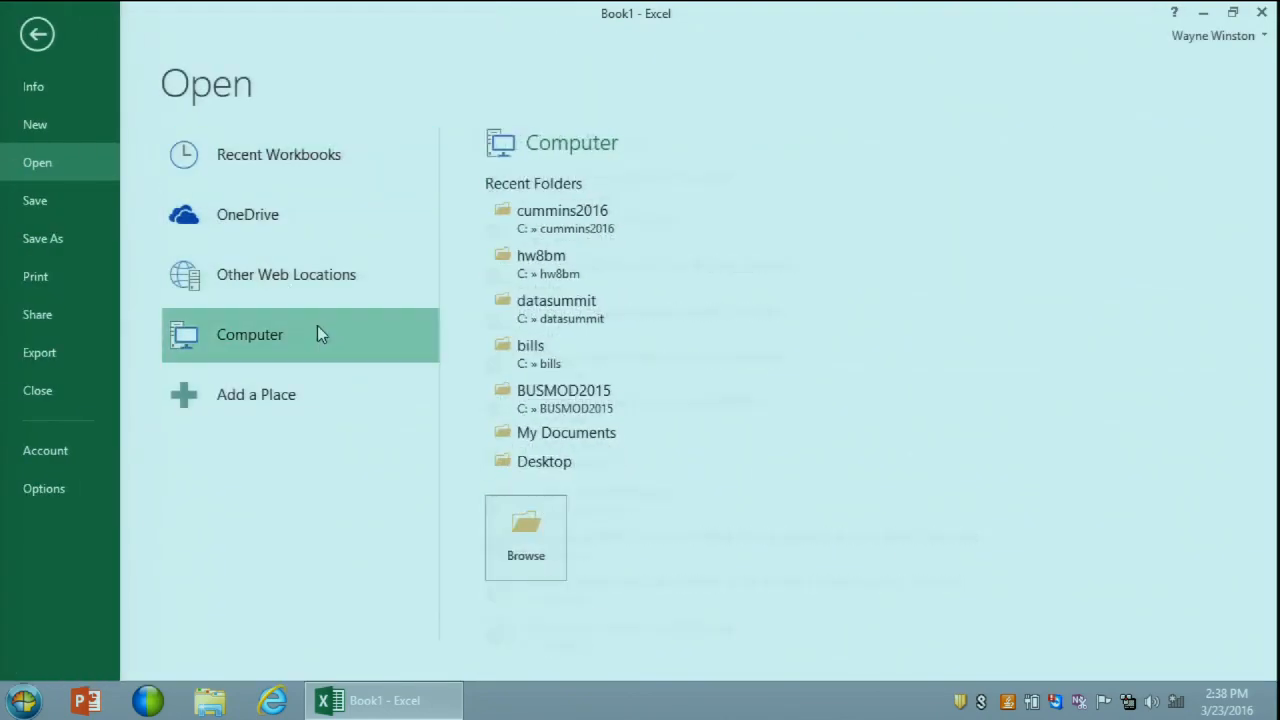
left_click(565, 218)
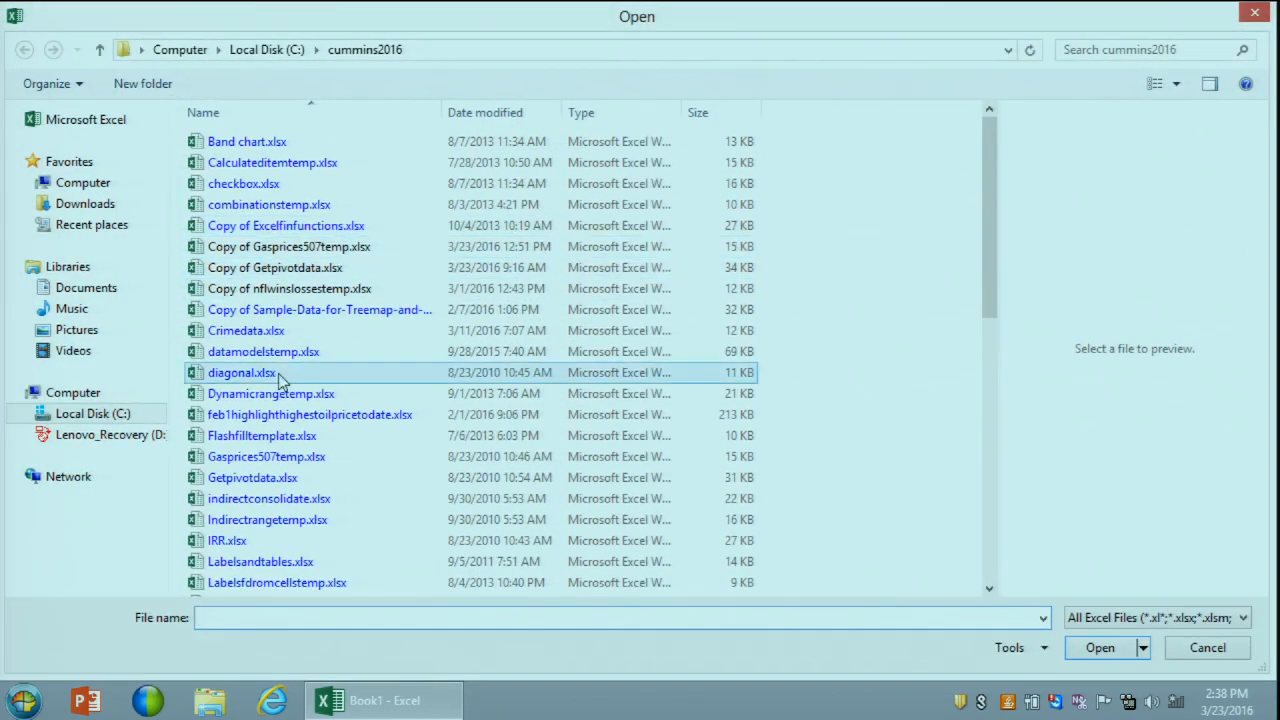
left_click(230, 440)
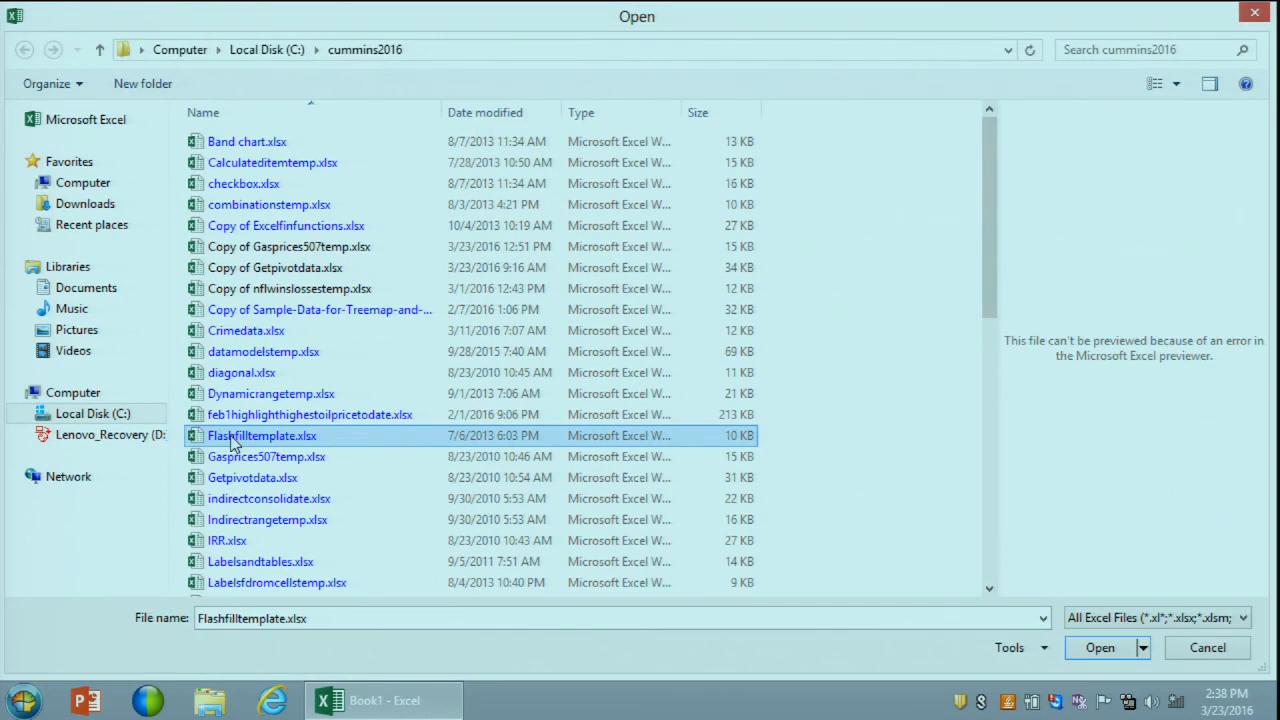
key("m")
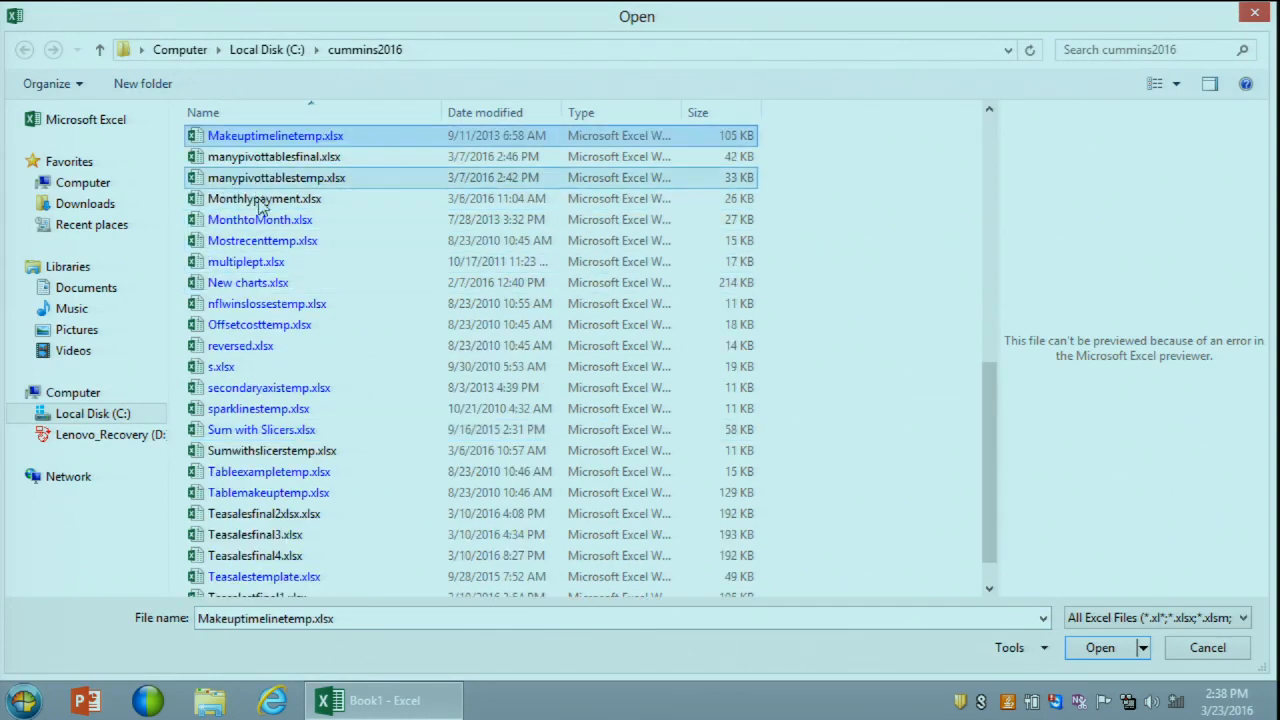
left_click(240, 264)
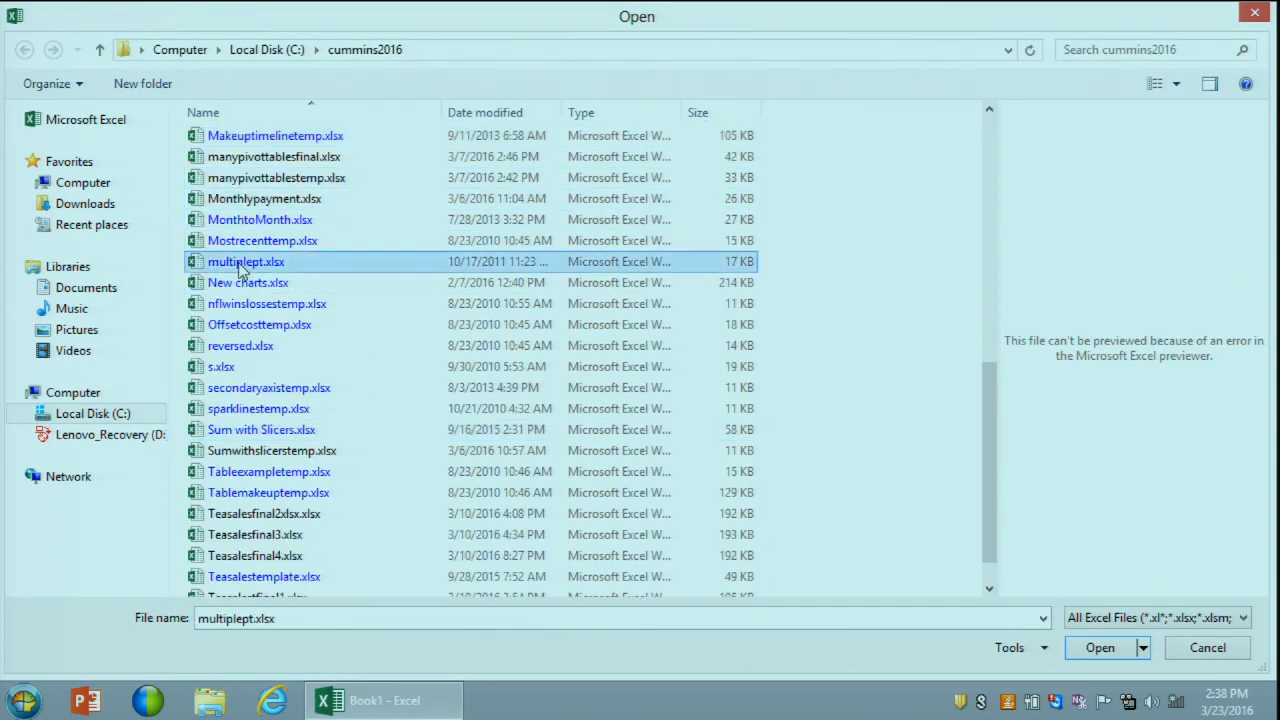
double_click(296, 494)
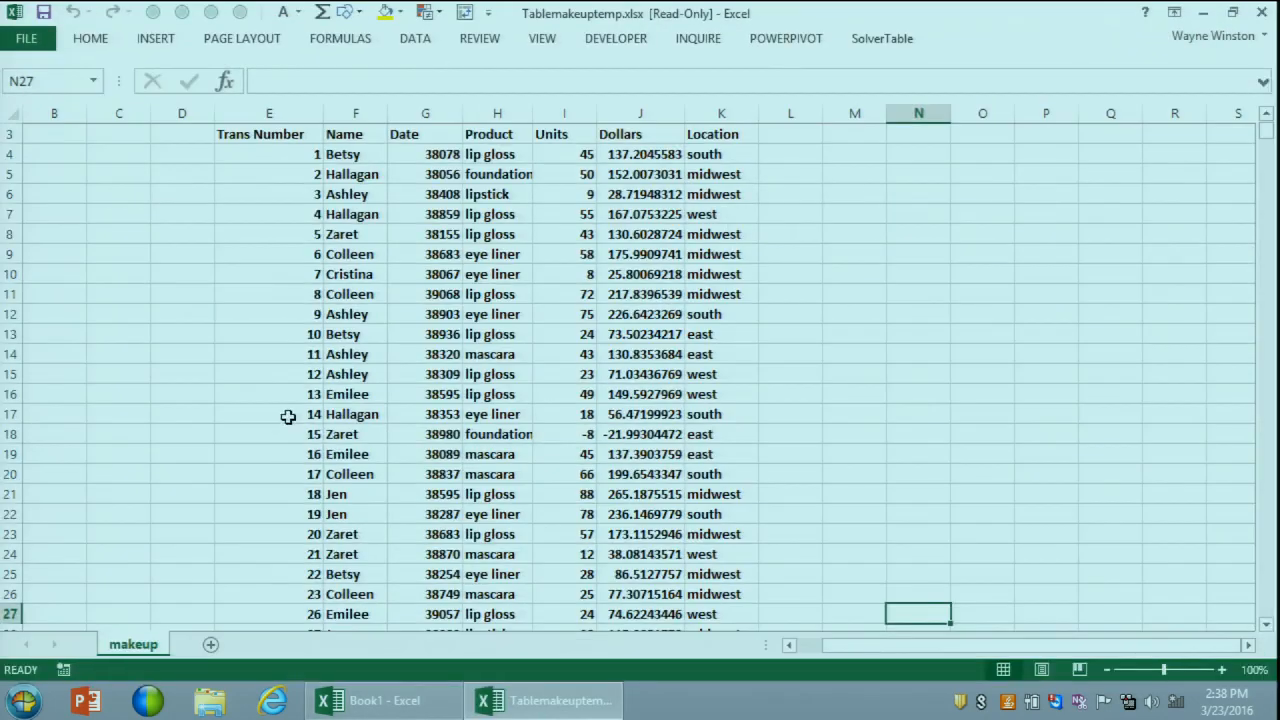
Step: Convert the makeup transaction data in E3:K1894 into a table with headers
left_click_drag(283, 334, 275, 295)
left_click(272, 133)
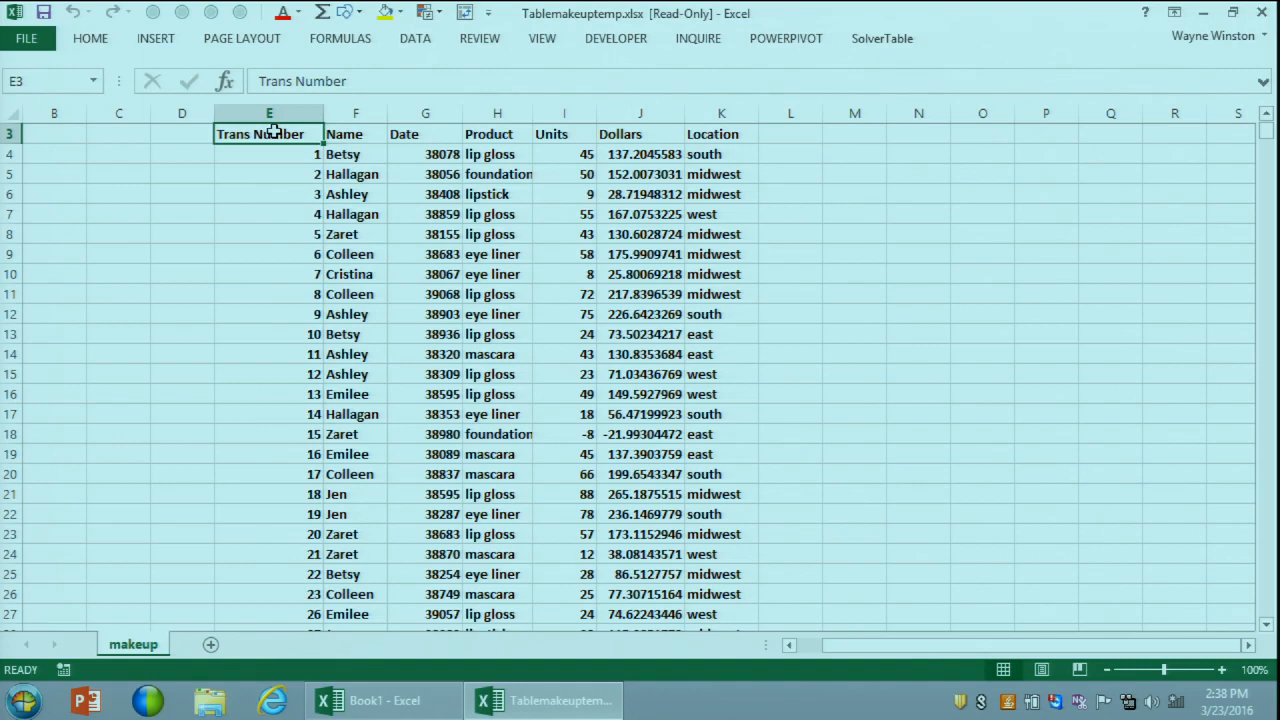
key("Right")
key("Left")
key("ctrl+shift+Right")
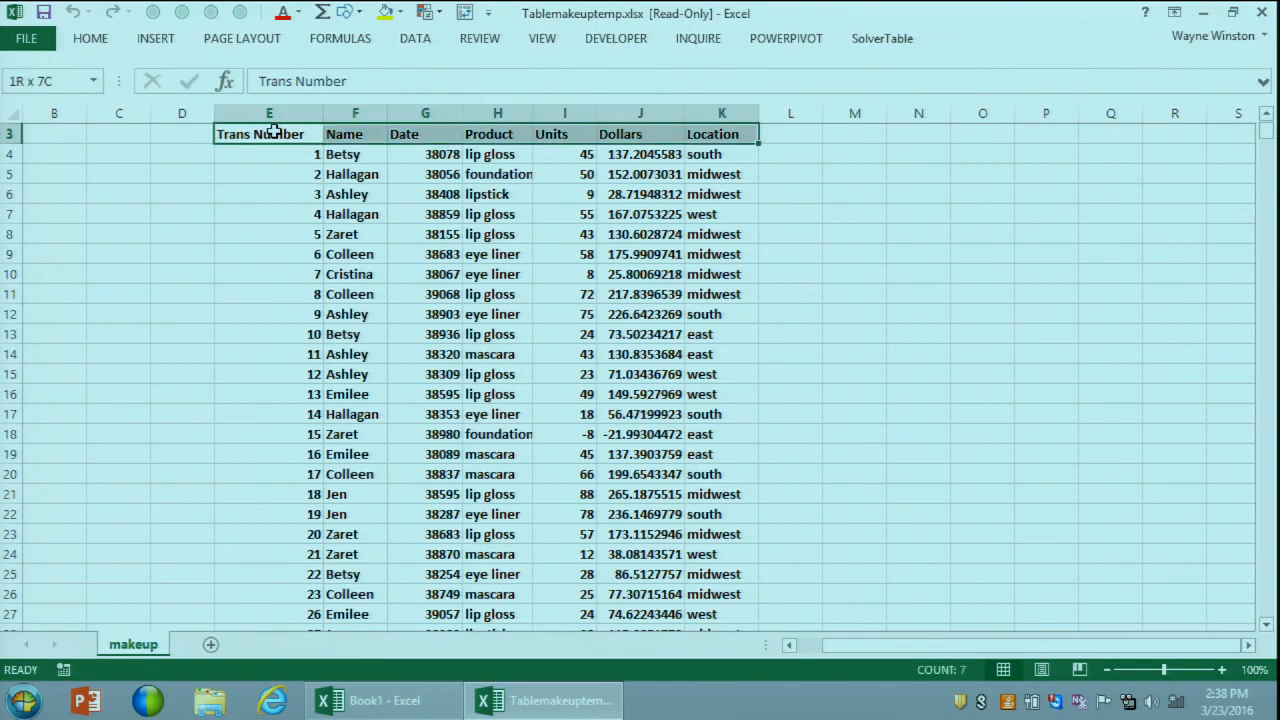
key("ctrl+shift+Down")
key("ctrl+t")
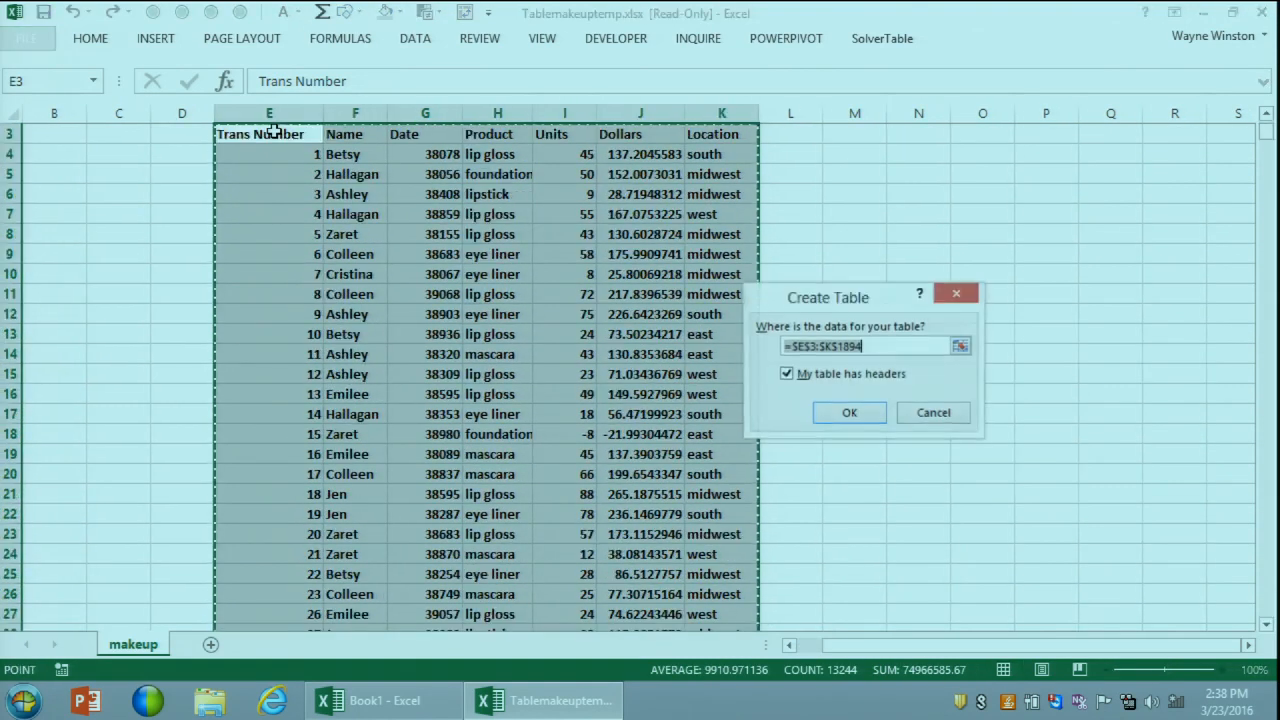
left_click(843, 413)
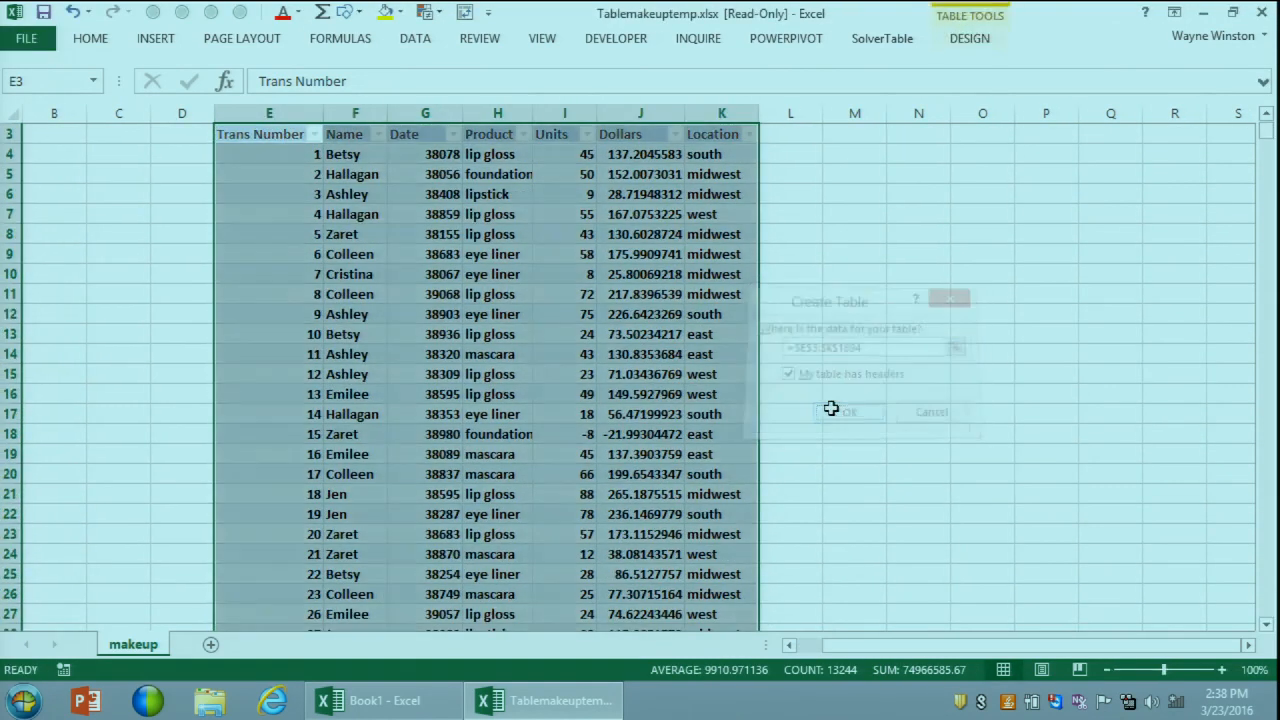
Step: Add a total row to the makeup table and clear the Location column's total in K1895
left_click(970, 40)
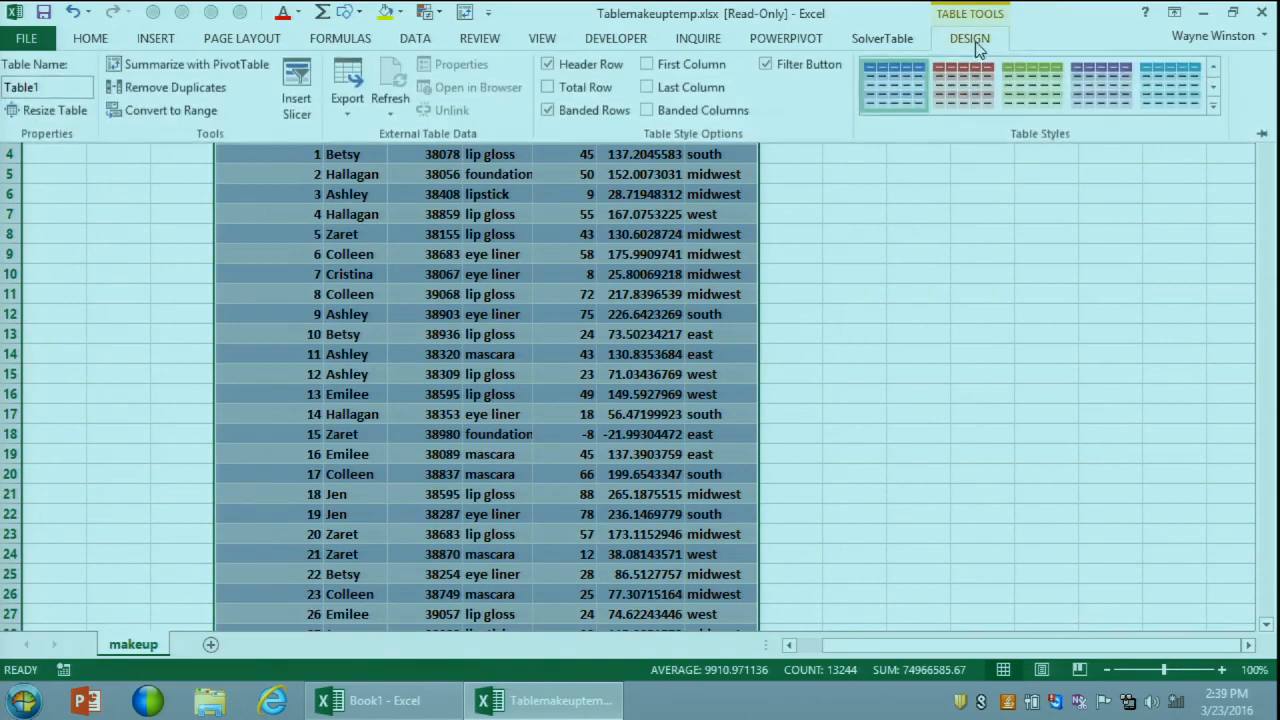
left_click(553, 90)
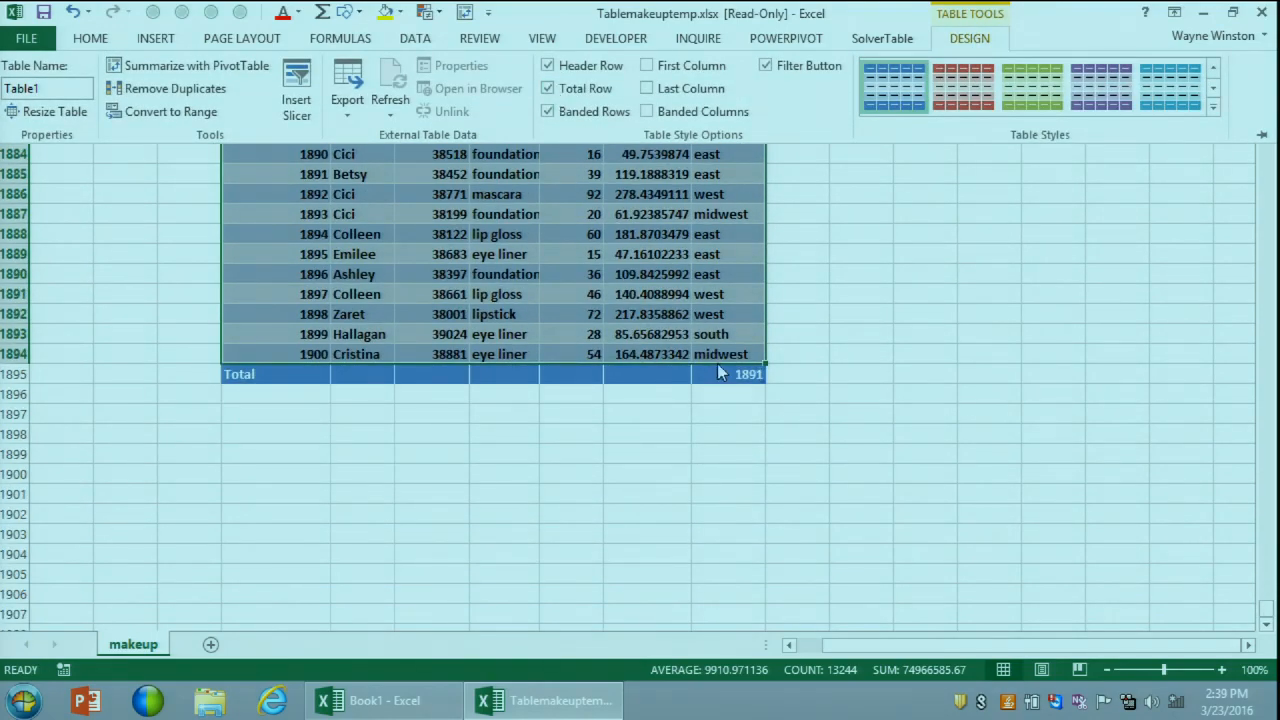
left_click(722, 372)
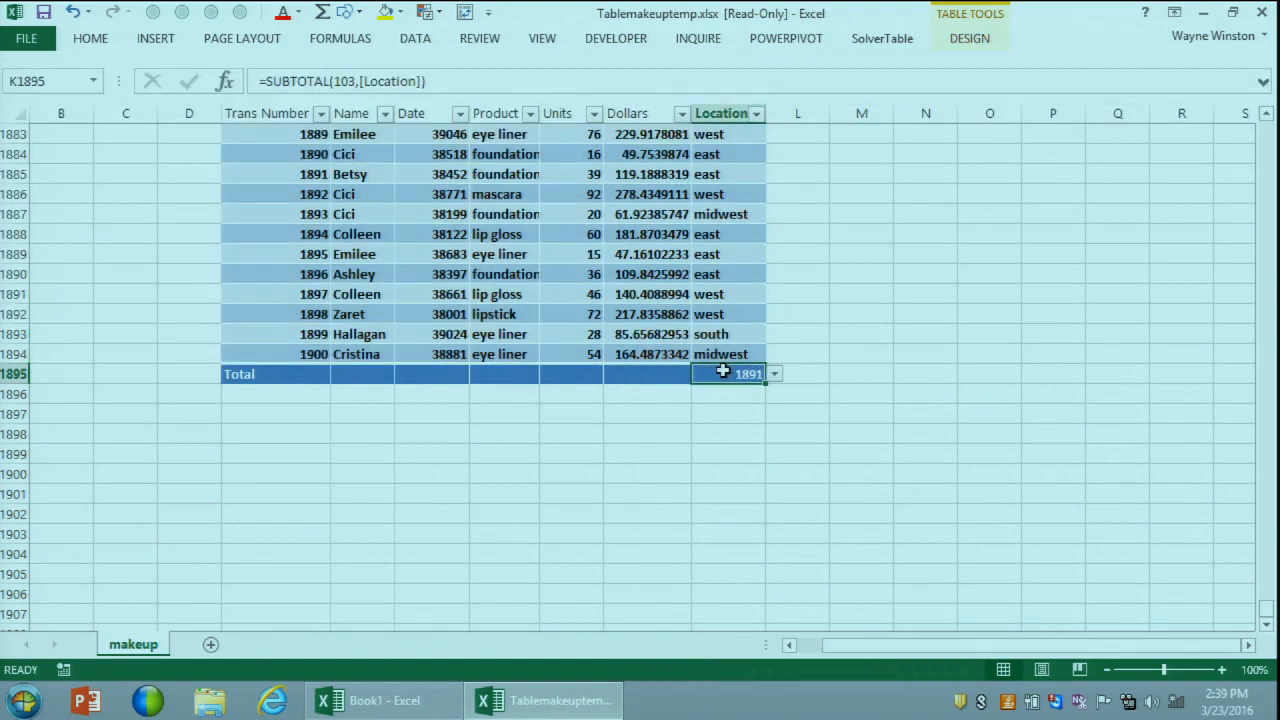
key("Delete")
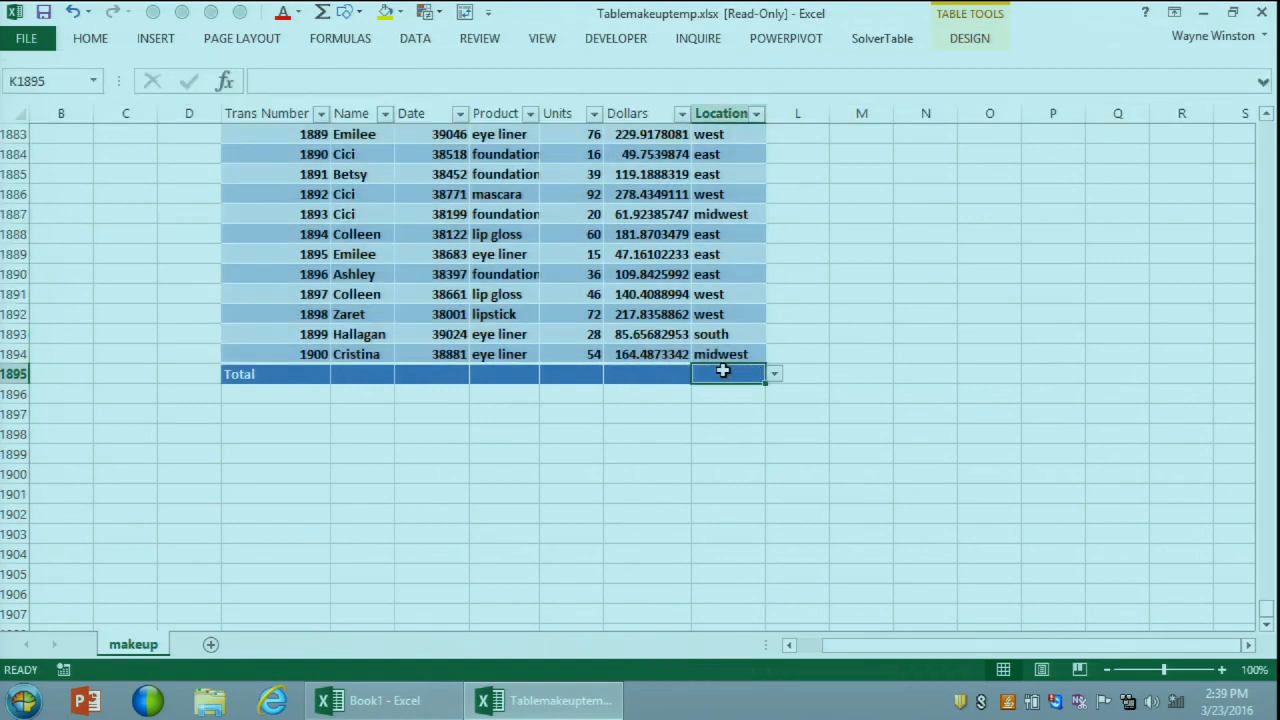
Step: Set the total row to Sum for both the Dollars and Units columns
left_click(661, 377)
left_click(700, 374)
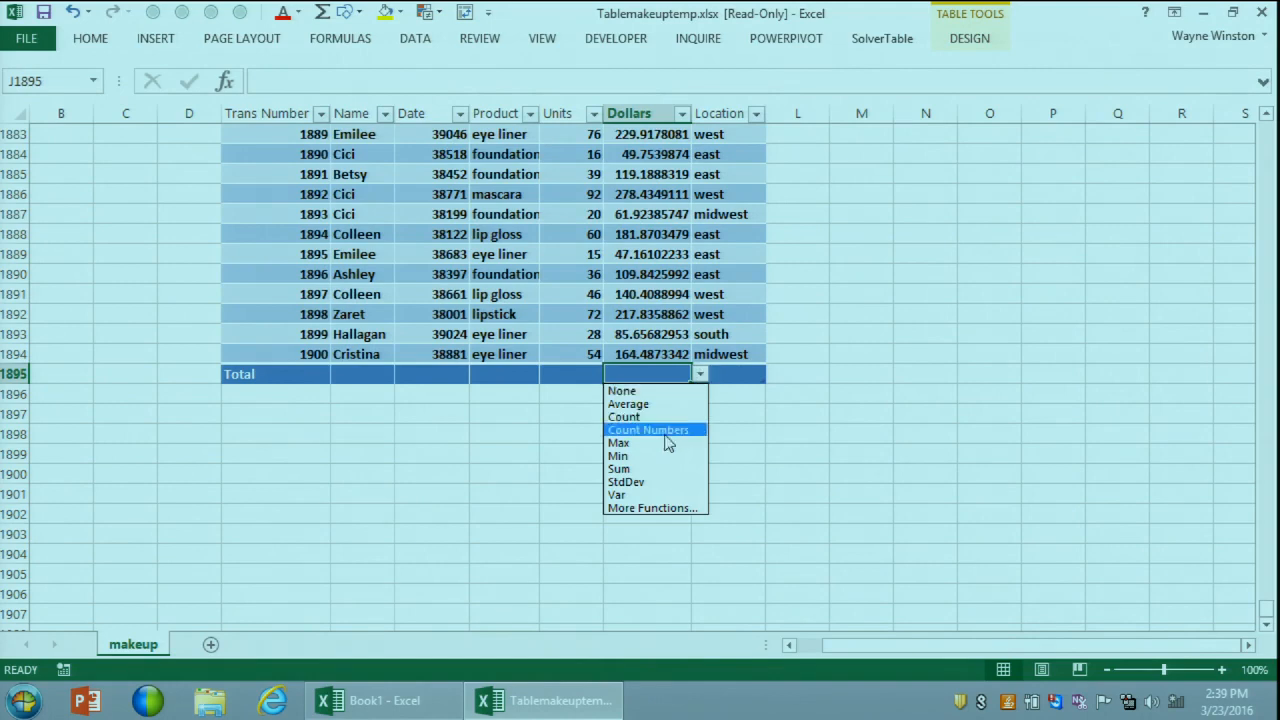
left_click(652, 470)
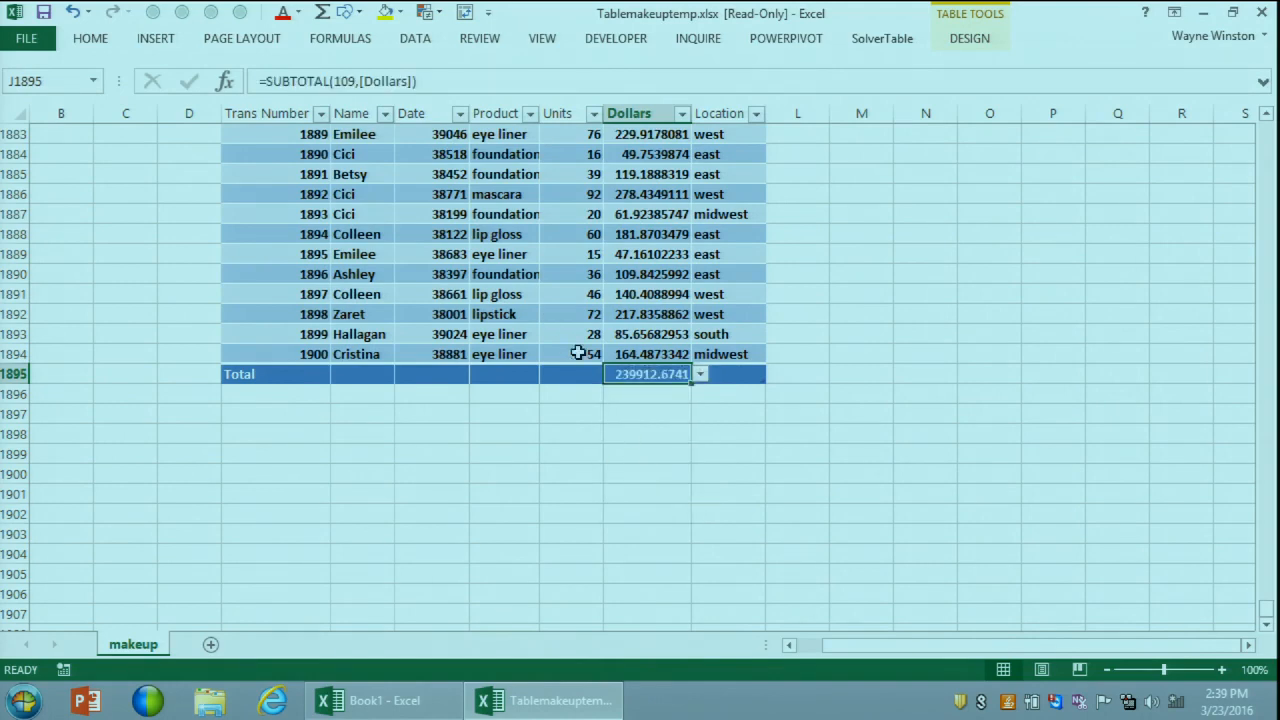
left_click(589, 373)
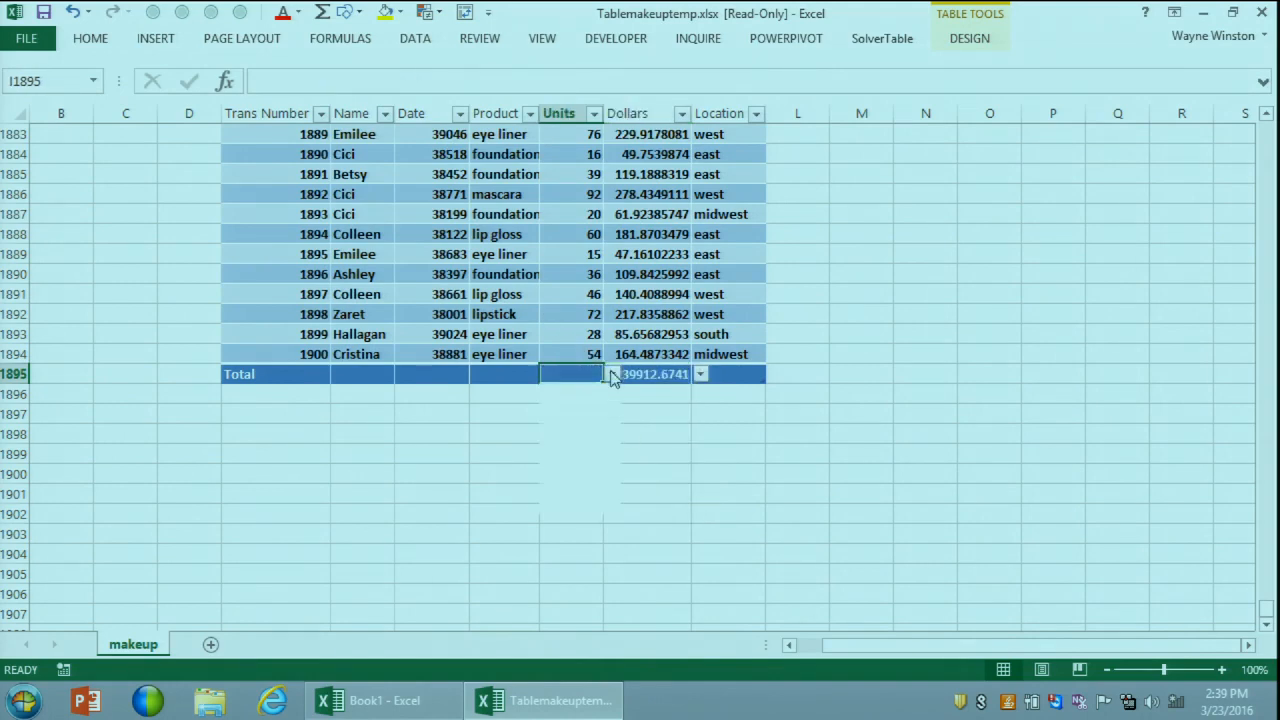
left_click(611, 374)
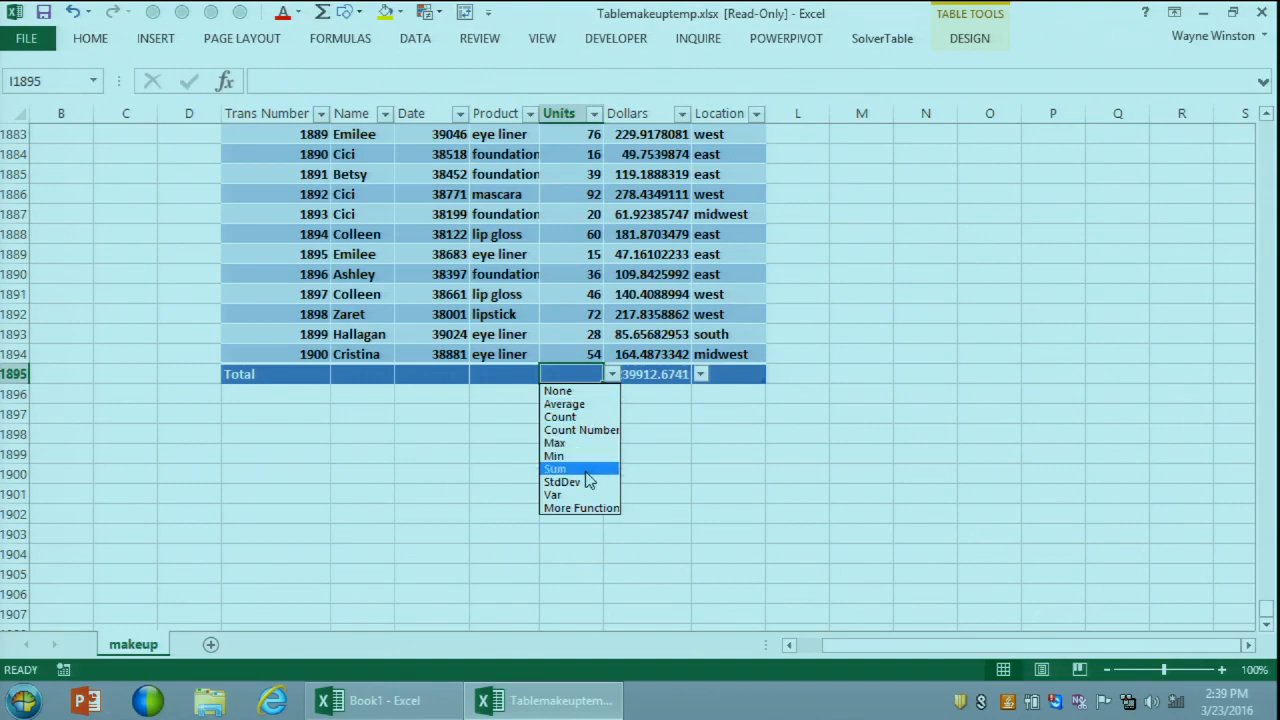
left_click(589, 469)
left_click(581, 312)
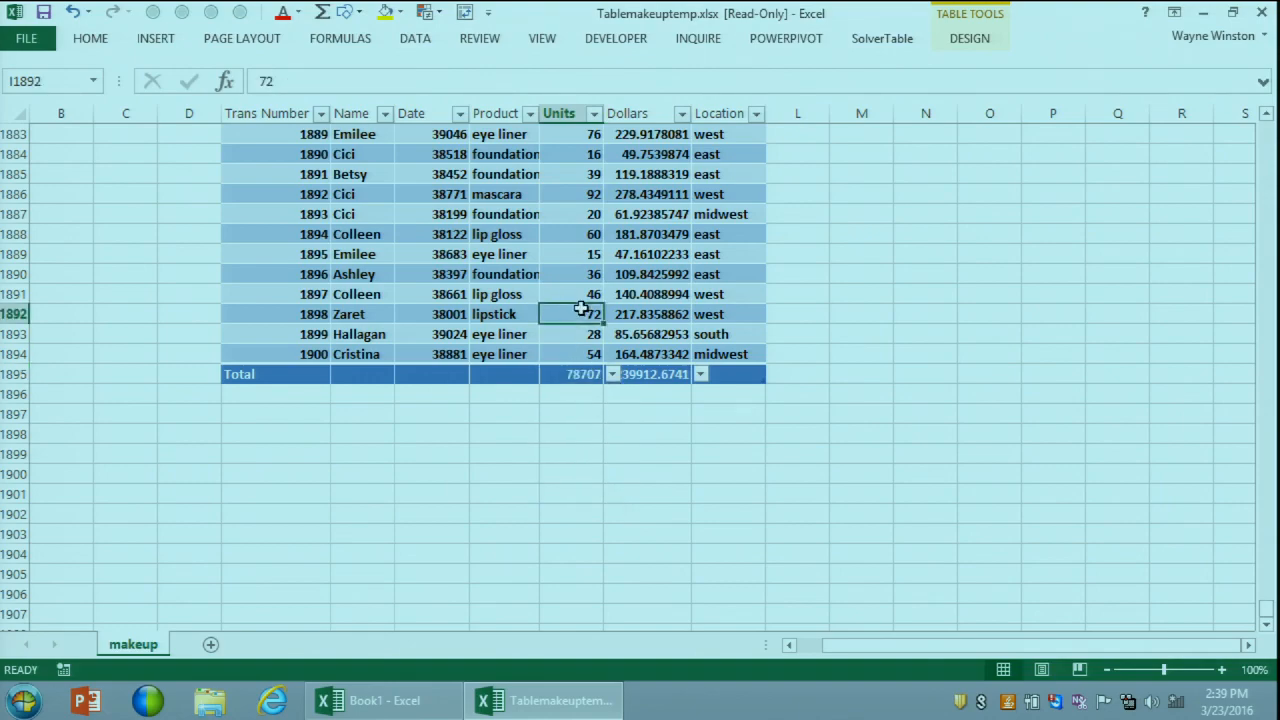
Step: Filter the Name column to show only the salespeople listed fourth and sixth alphabetically
key("ctrl+space")
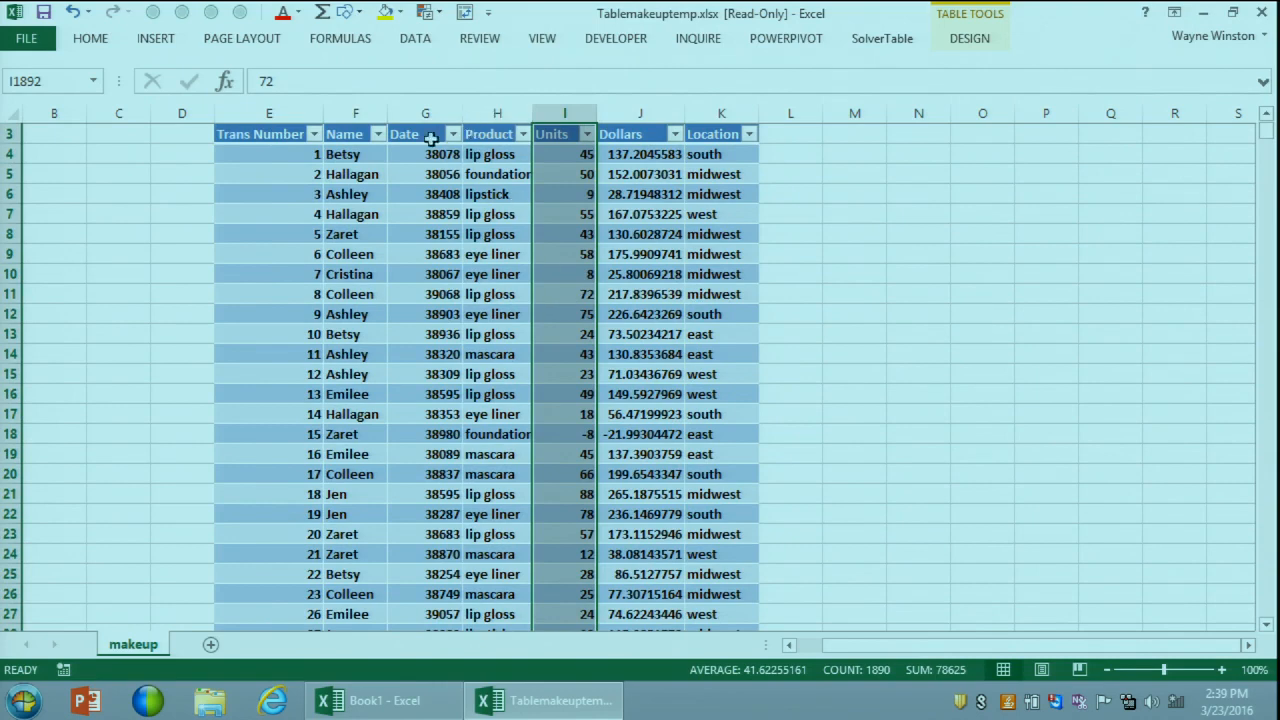
left_click(378, 134)
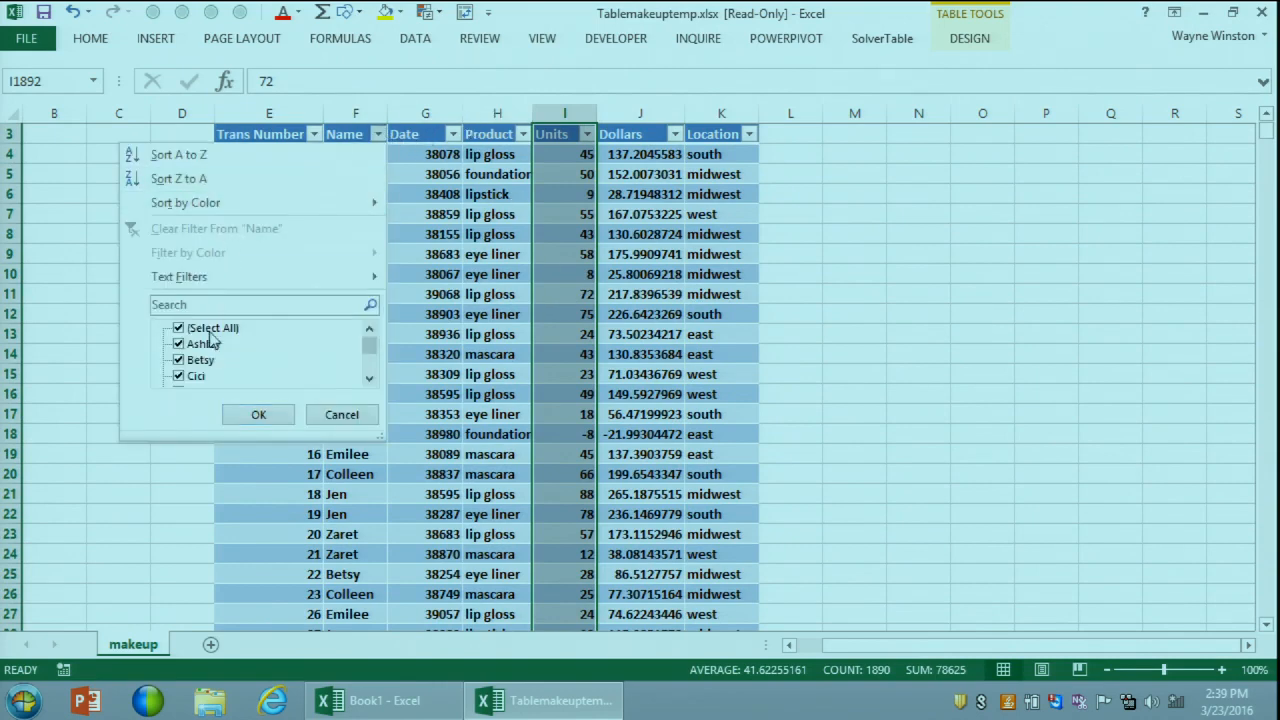
left_click(179, 328)
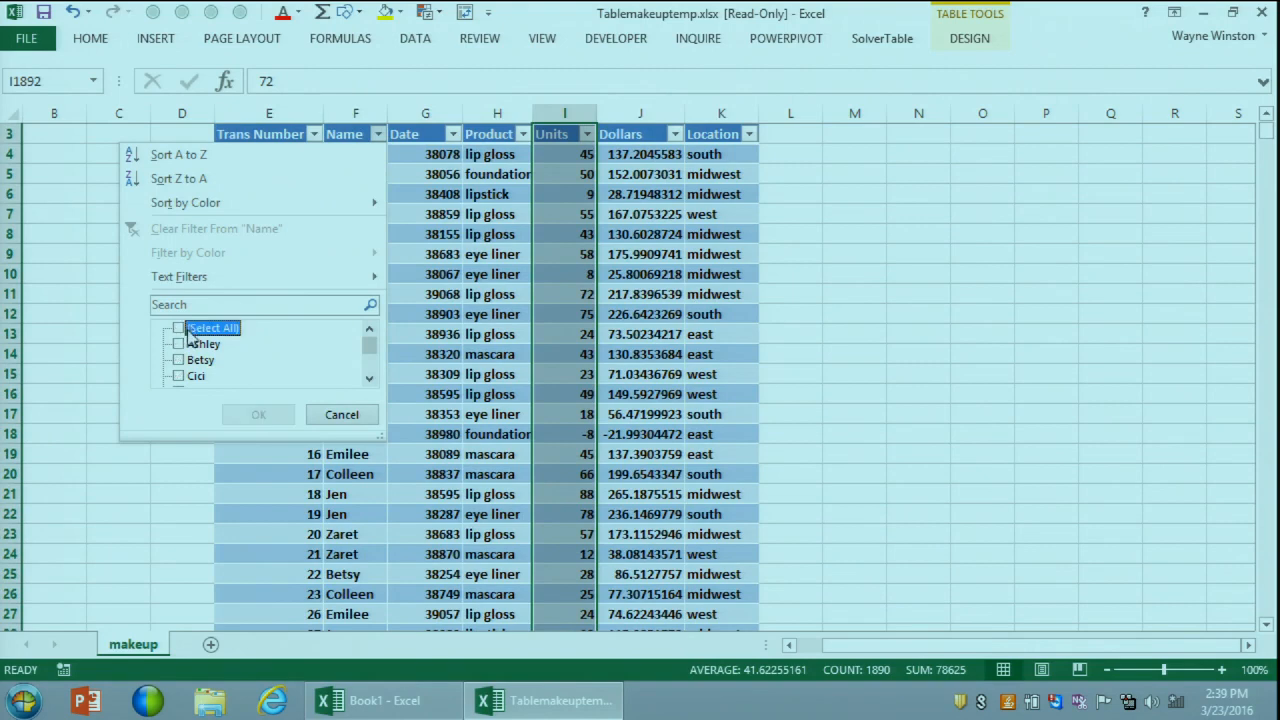
left_click(369, 384)
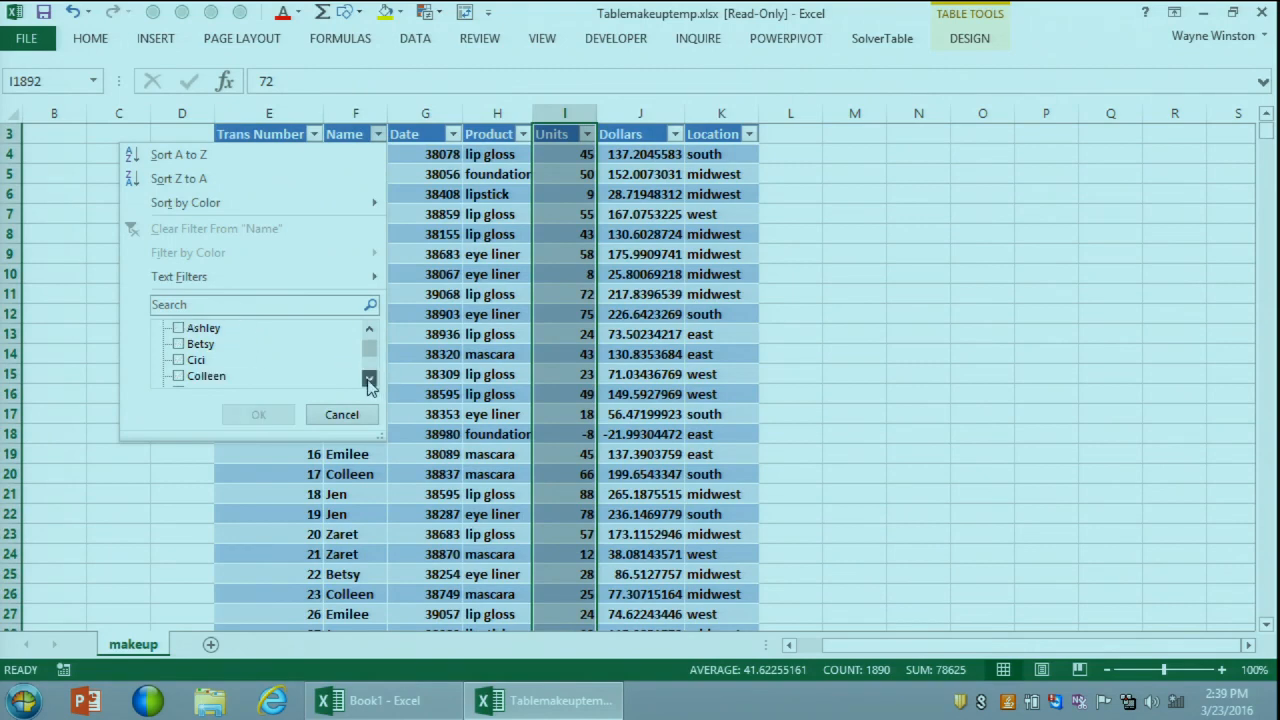
left_click(369, 384)
left_click(369, 384)
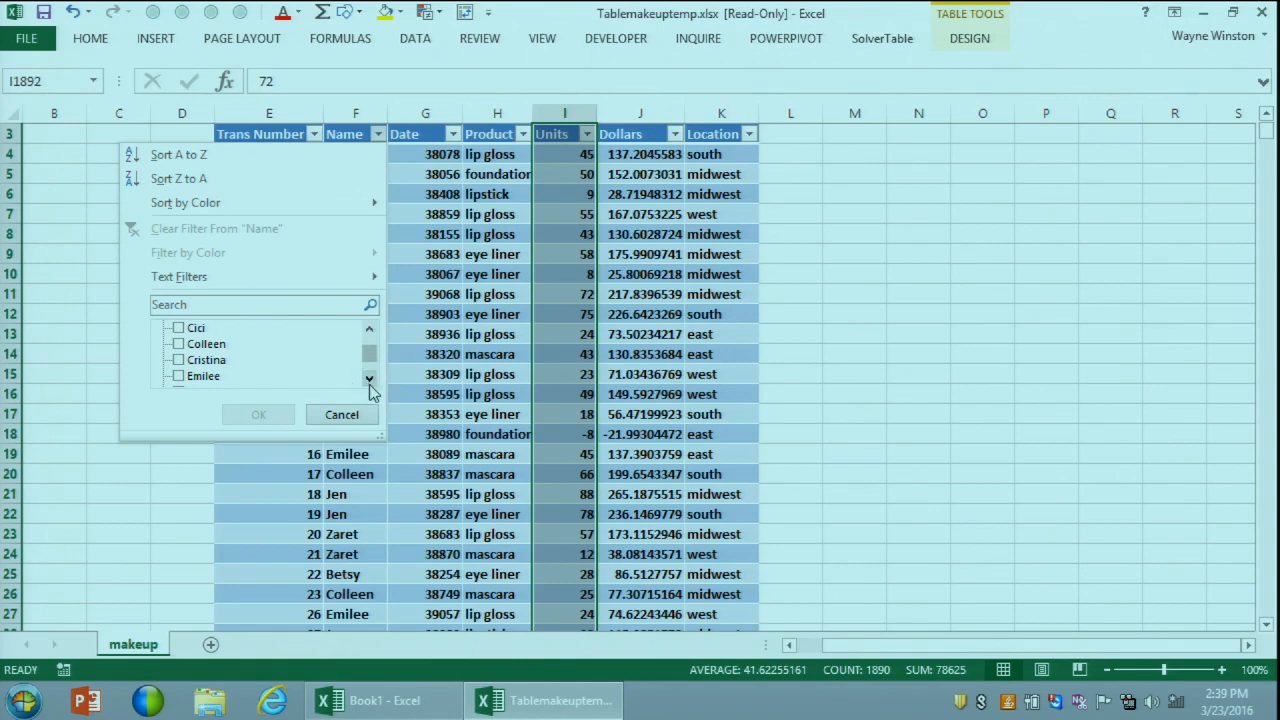
left_click(179, 376)
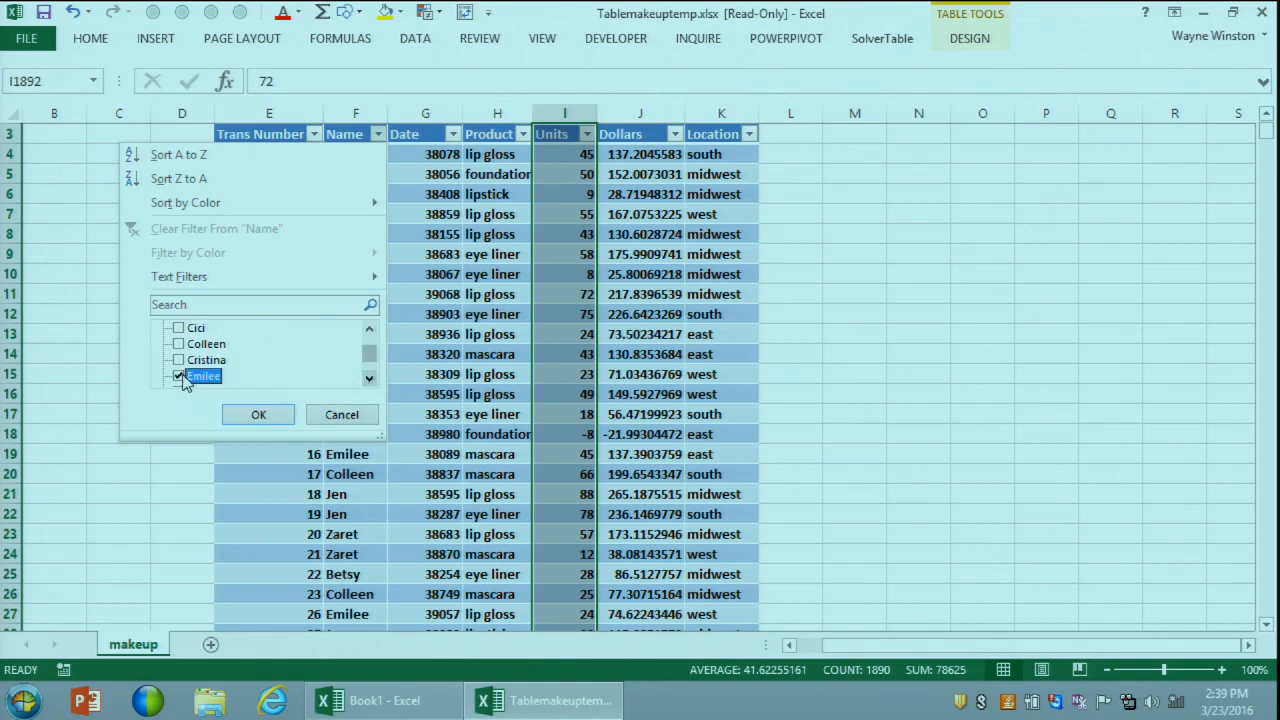
left_click(179, 344)
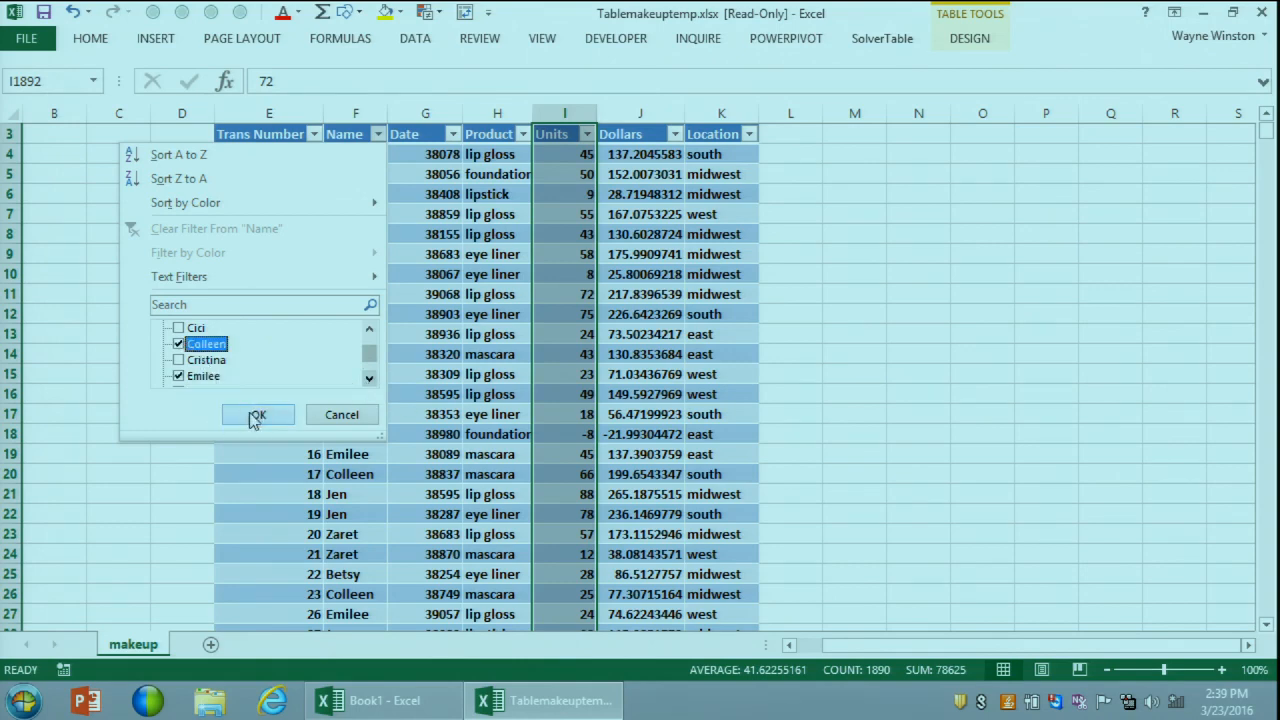
left_click(255, 417)
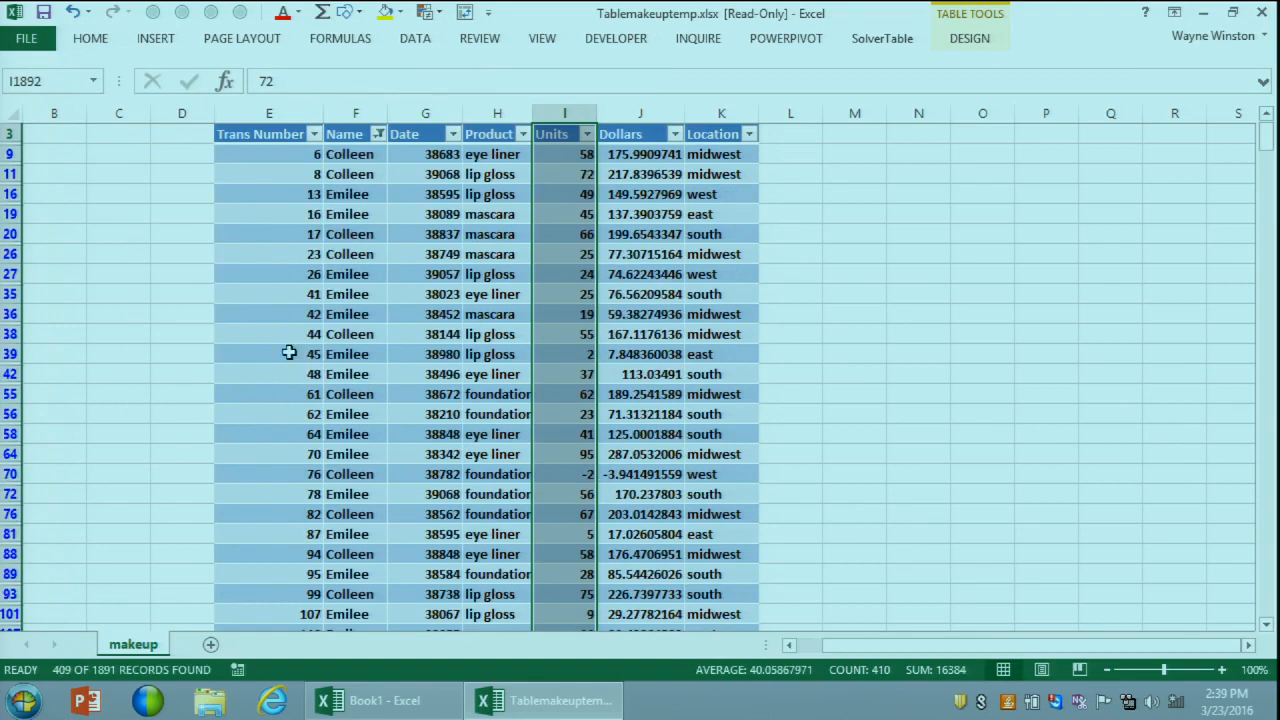
Step: Filter the Location column to show only midwest transactions
left_click(749, 134)
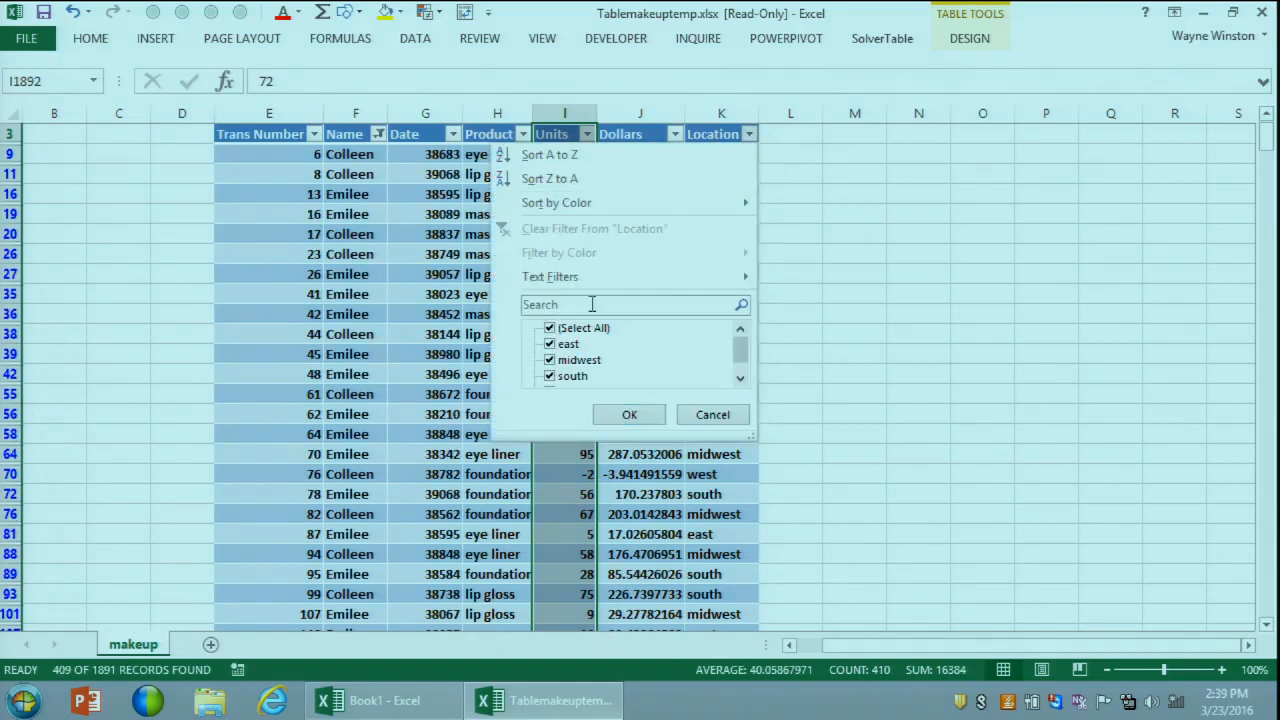
left_click(552, 330)
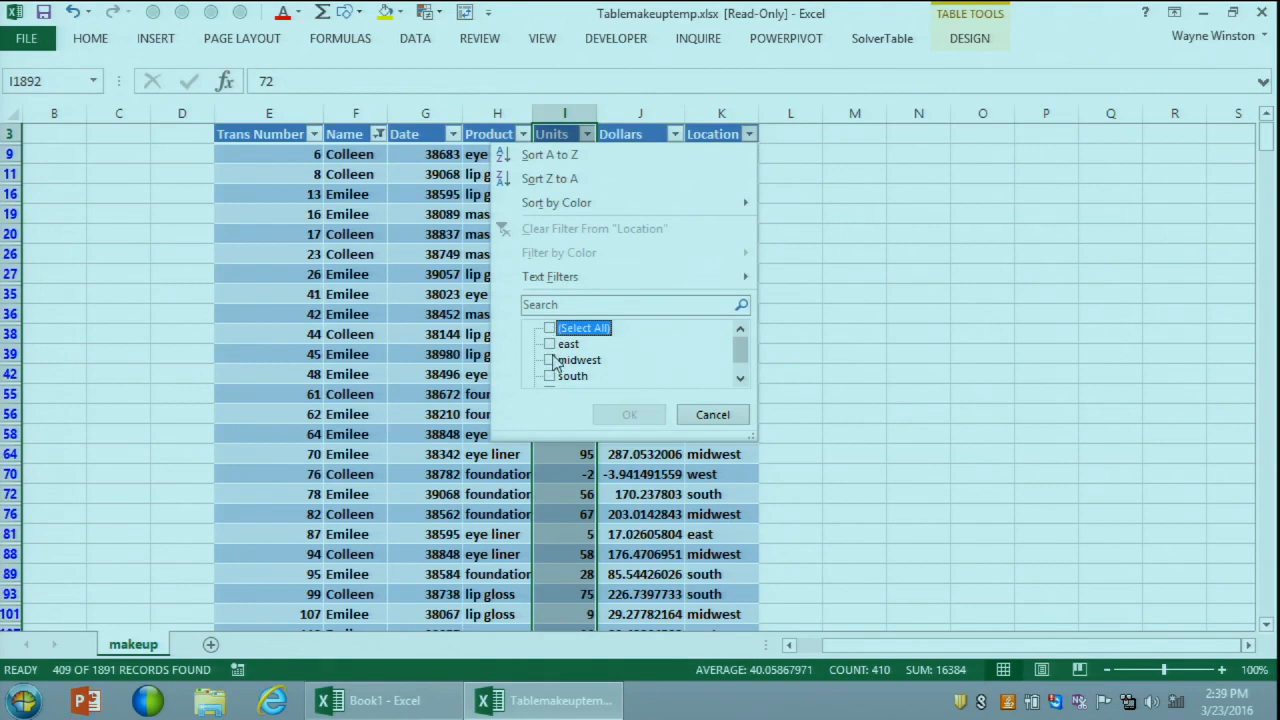
left_click(550, 360)
left_click(629, 414)
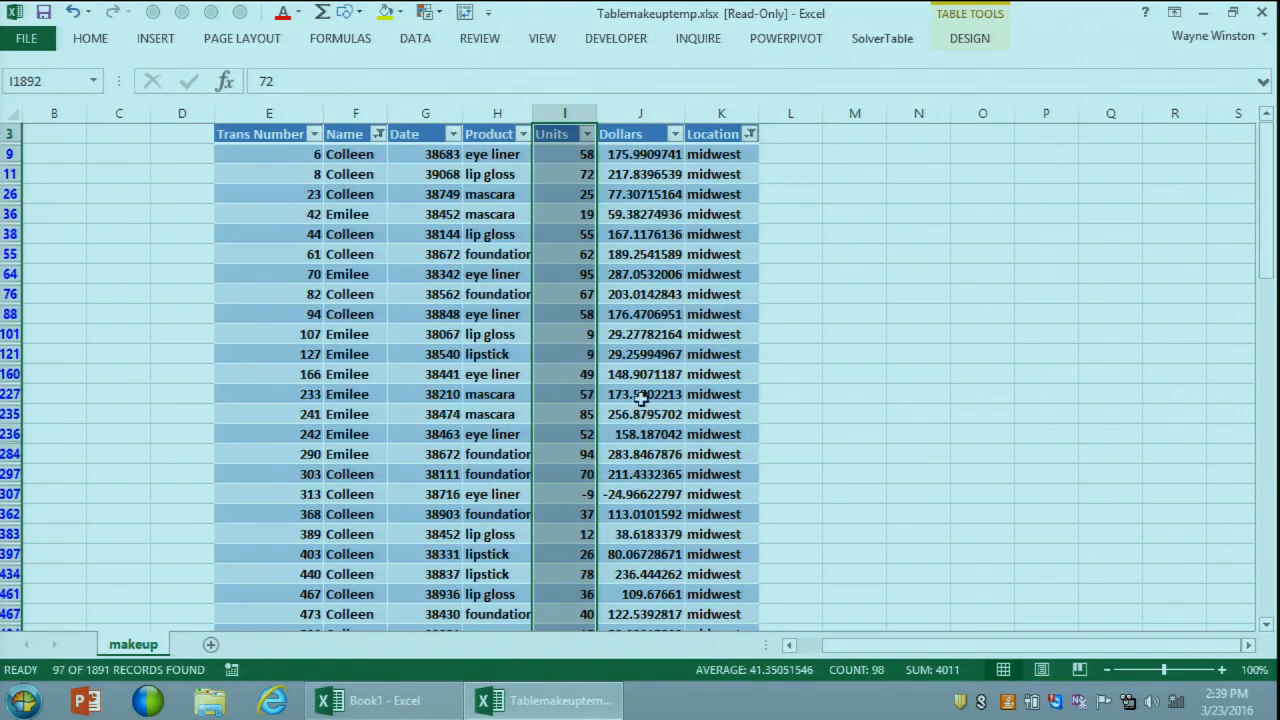
Step: Filter the Product column to show only eye liner transactions
left_click(522, 136)
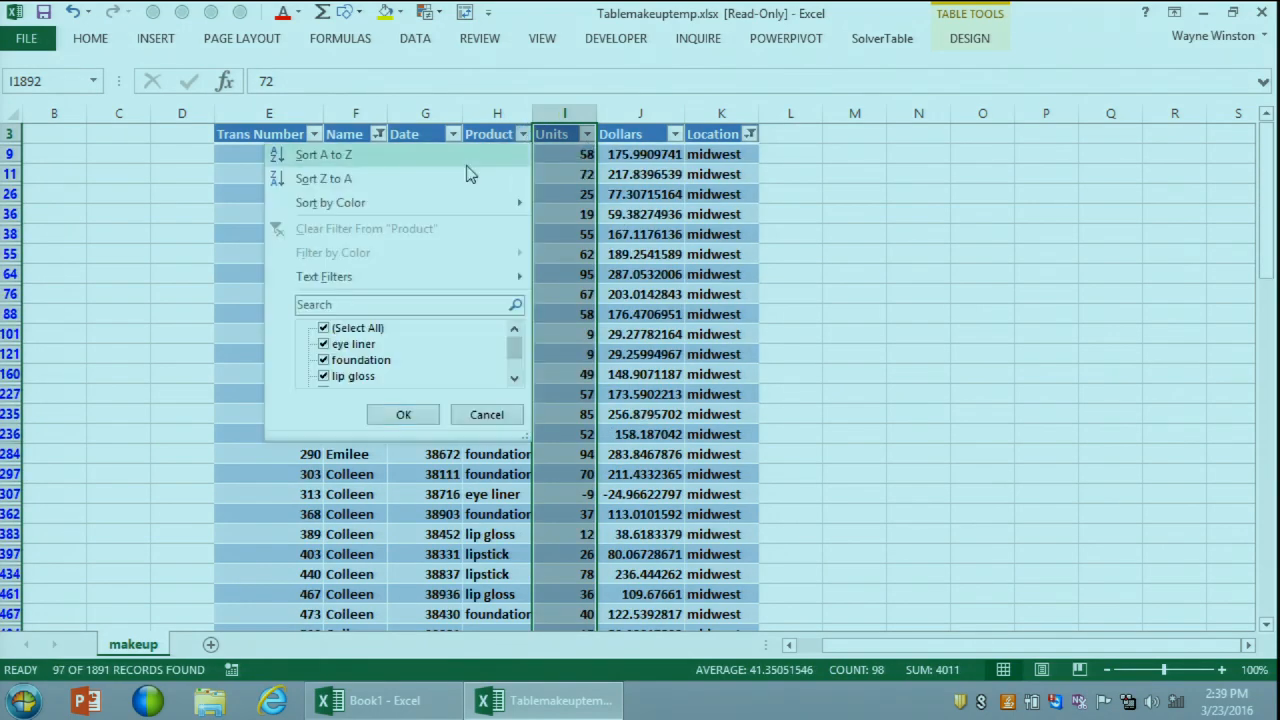
left_click(324, 332)
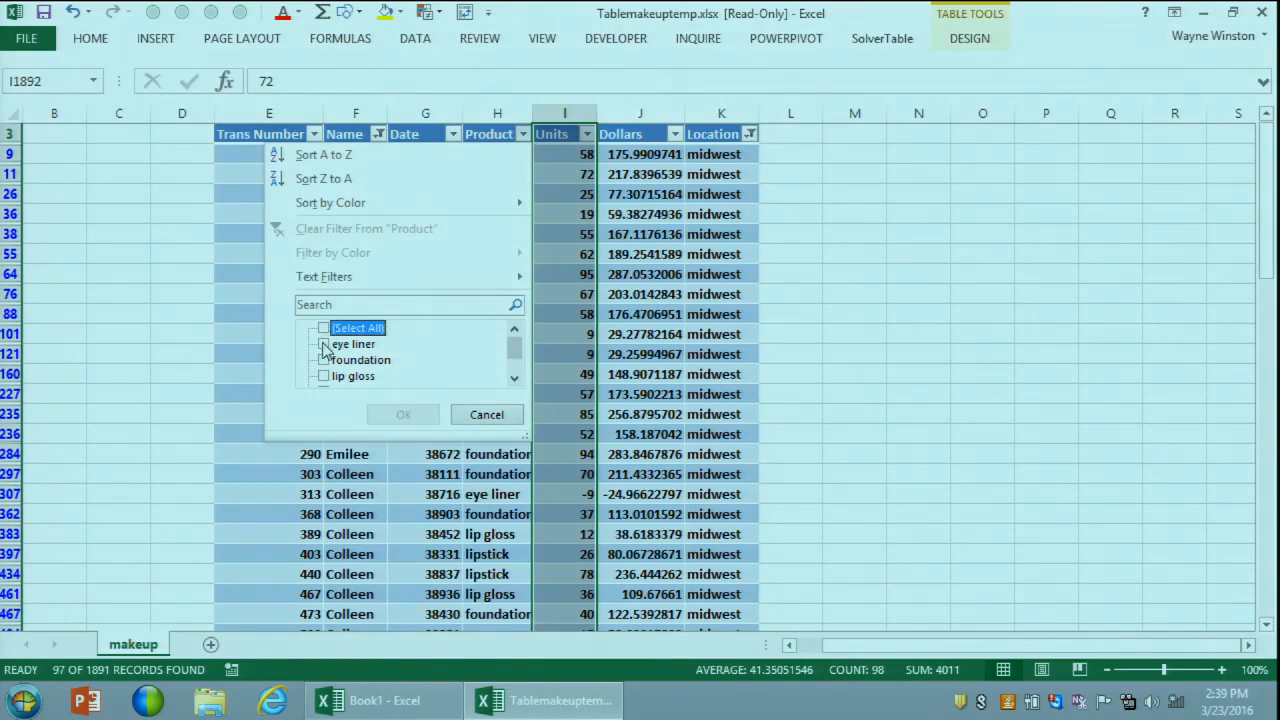
left_click(325, 344)
left_click(400, 416)
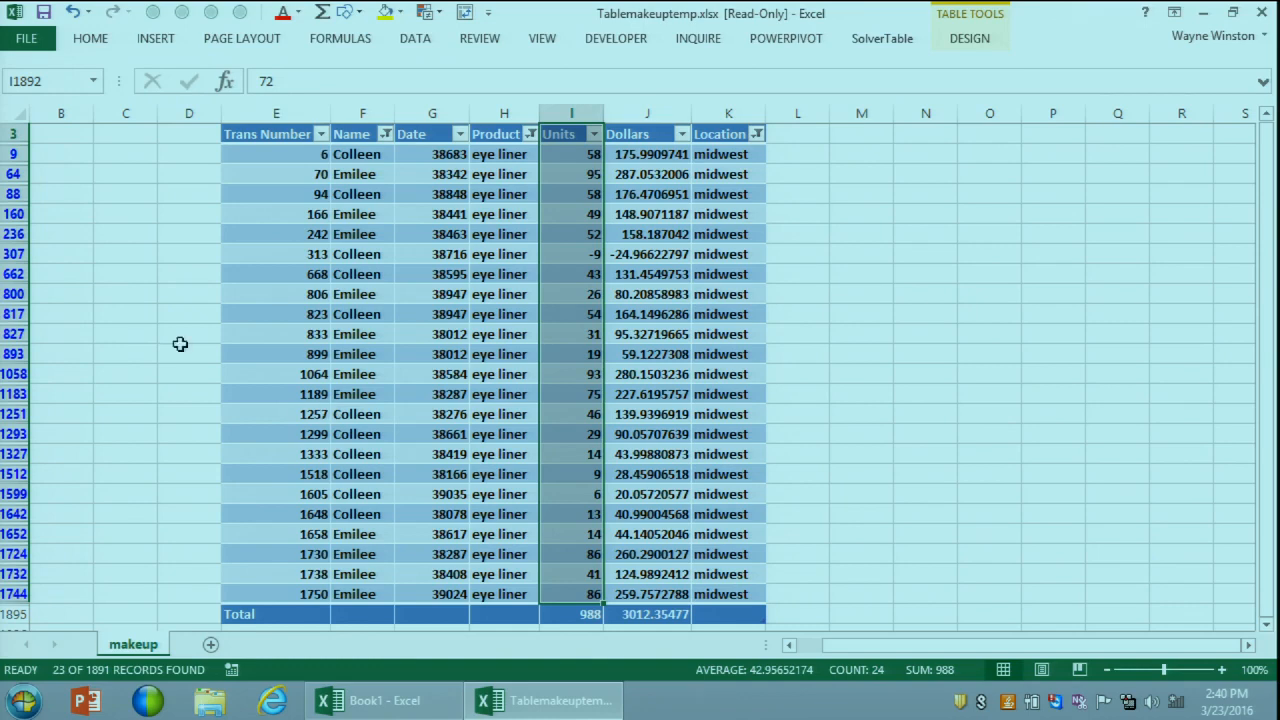
Step: Copy the filtered table rows without headers or total row and paste them as values starting at cell N1897
left_click_drag(265, 154, 704, 588)
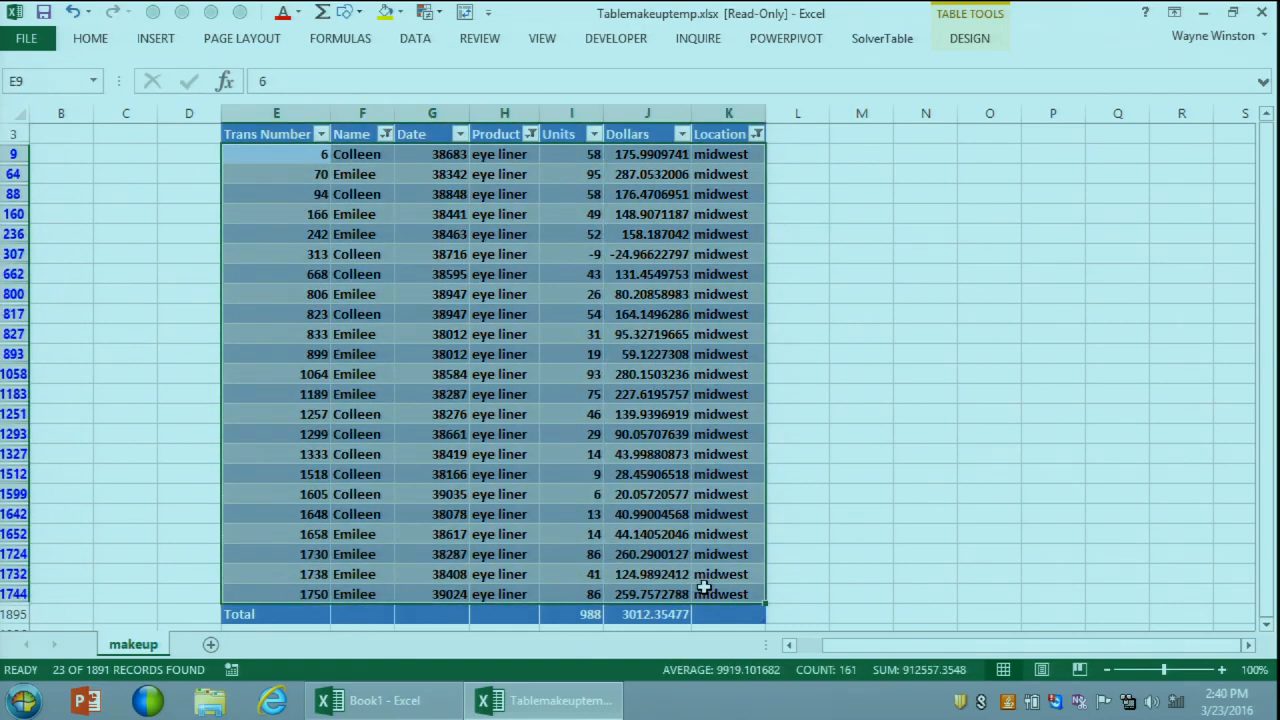
key("ctrl+c")
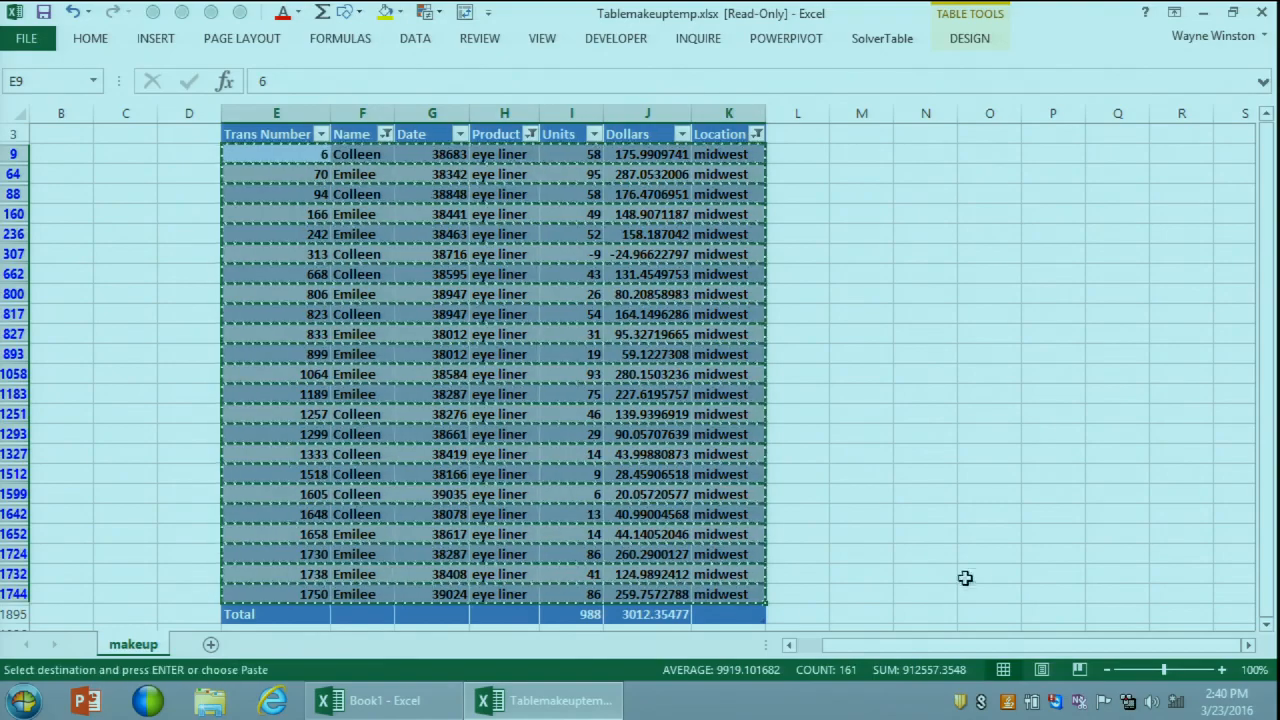
left_click(1266, 623)
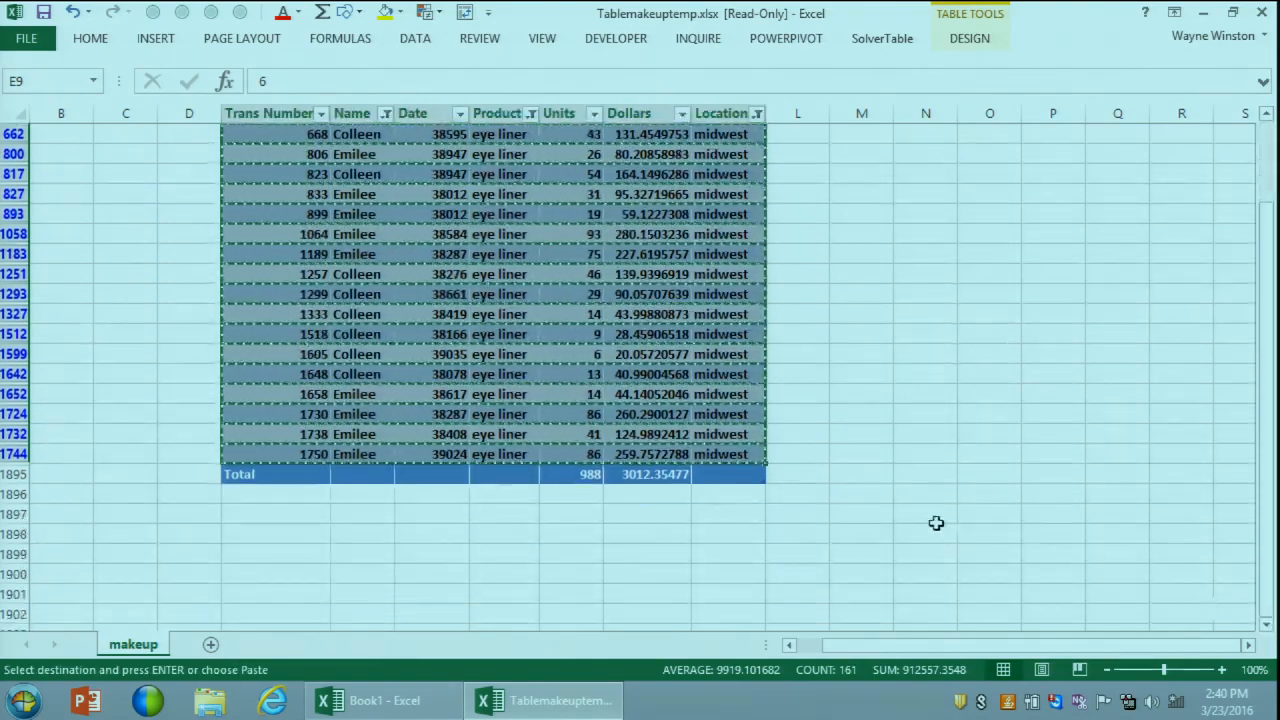
right_click(933, 518)
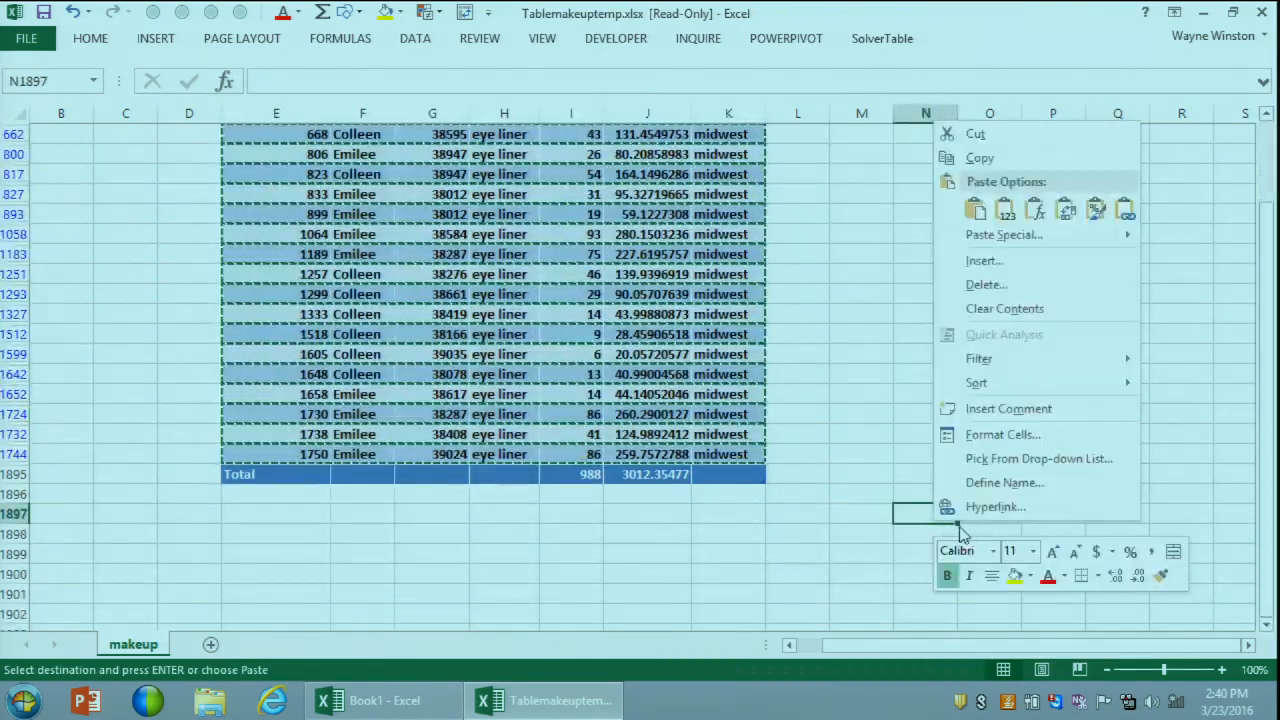
left_click(1004, 211)
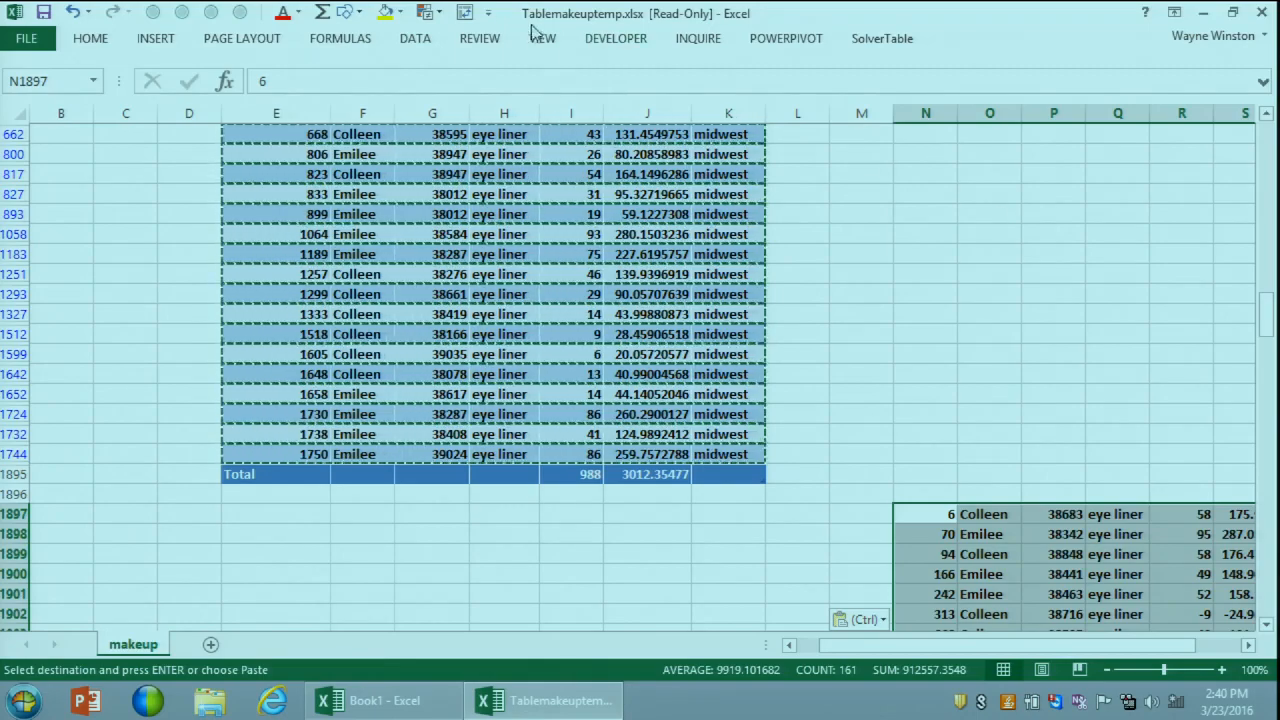
Step: Close the makeup sales workbook without saving it and discard the copied clipboard data
left_click(26, 38)
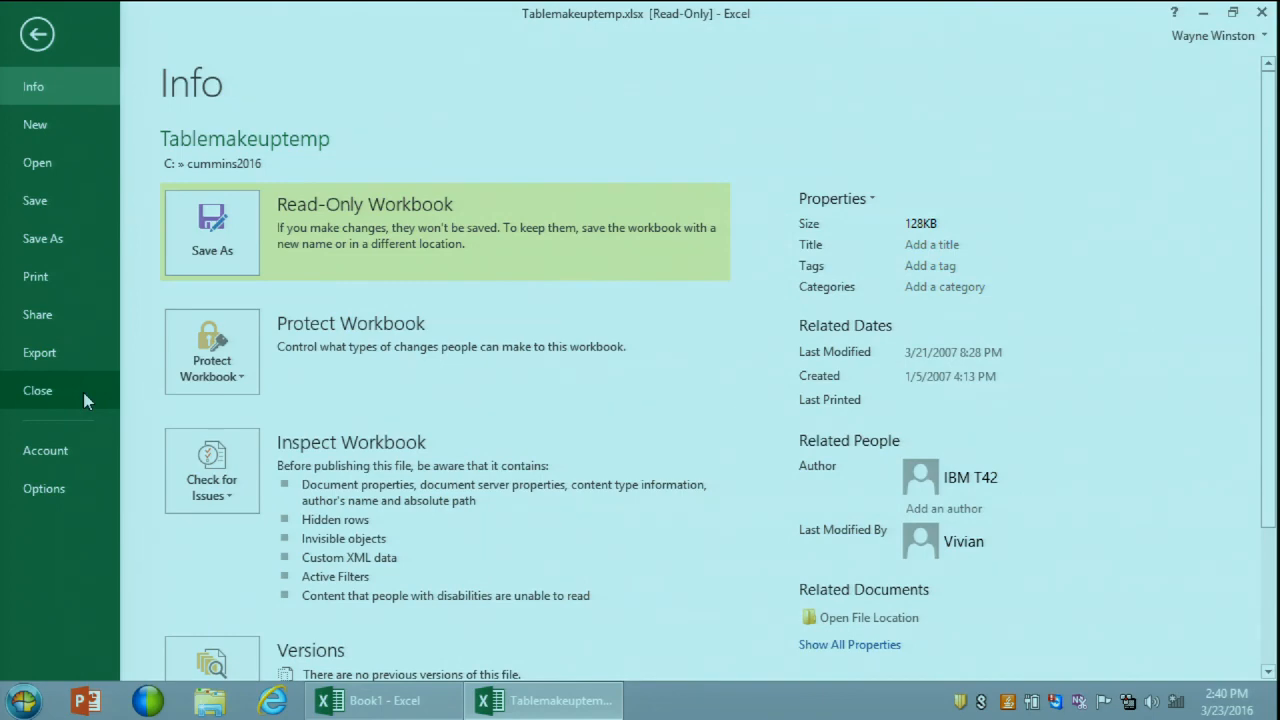
left_click(78, 389)
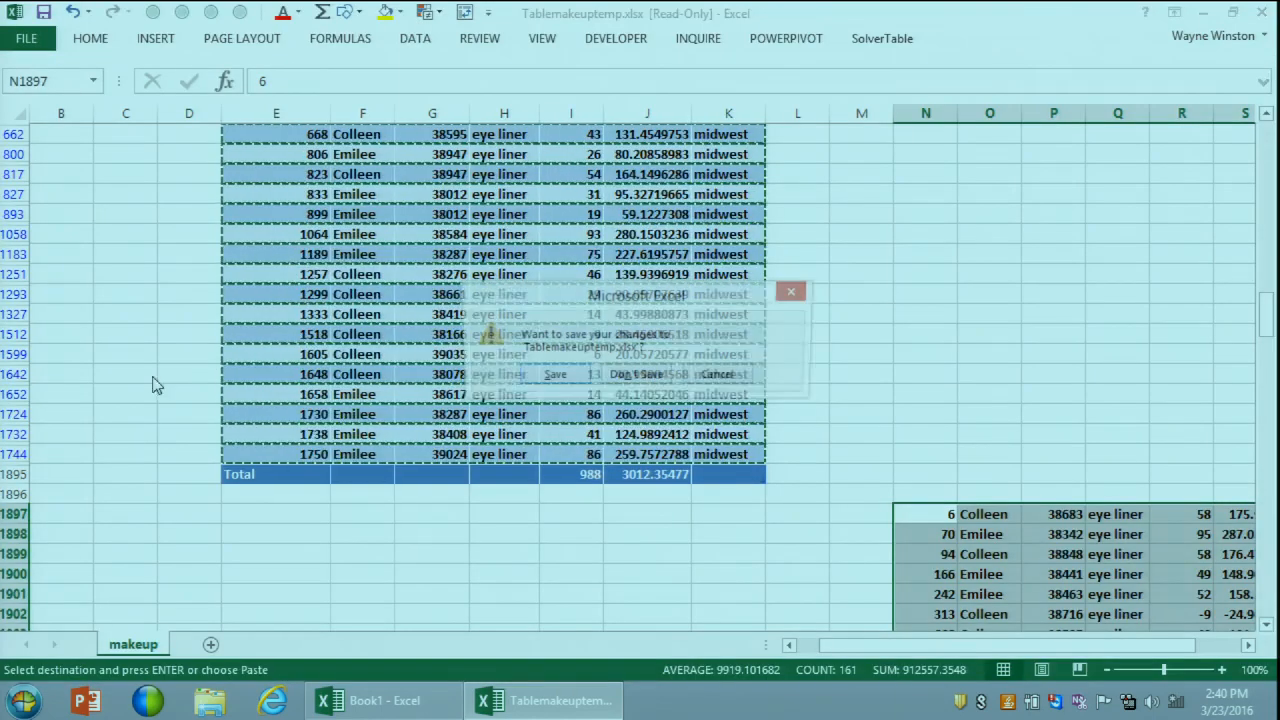
left_click(632, 380)
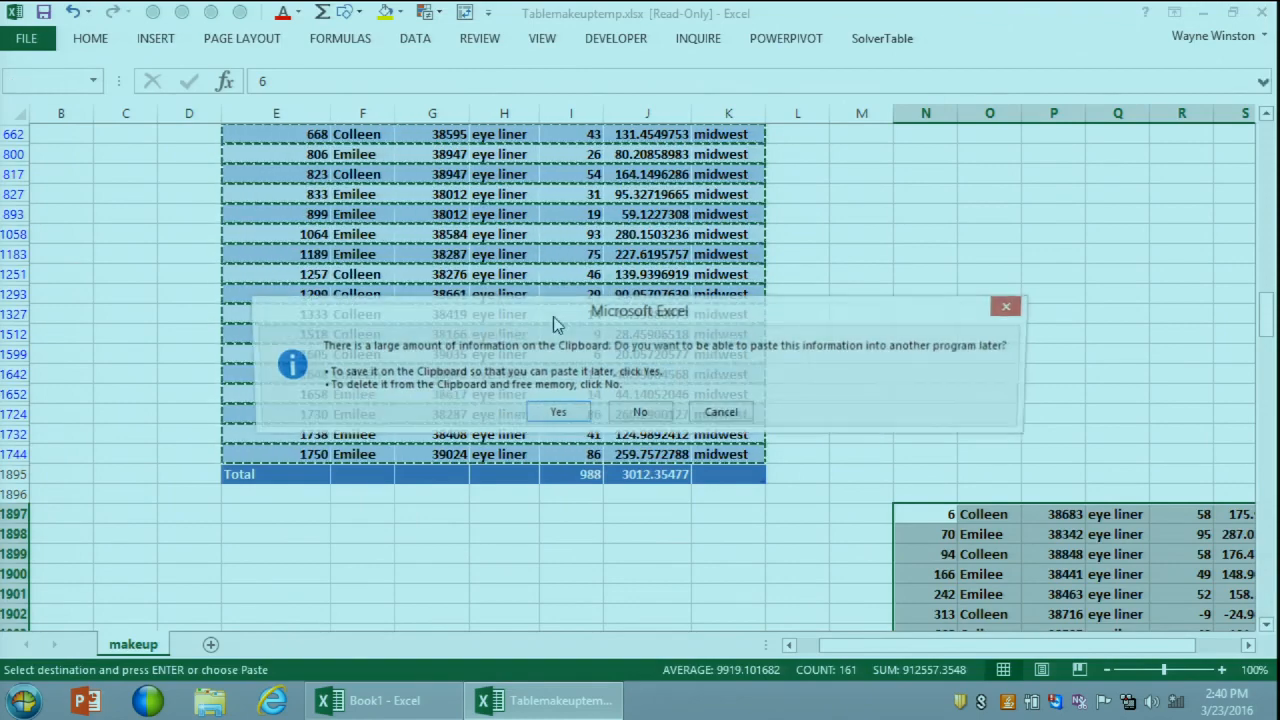
left_click(636, 410)
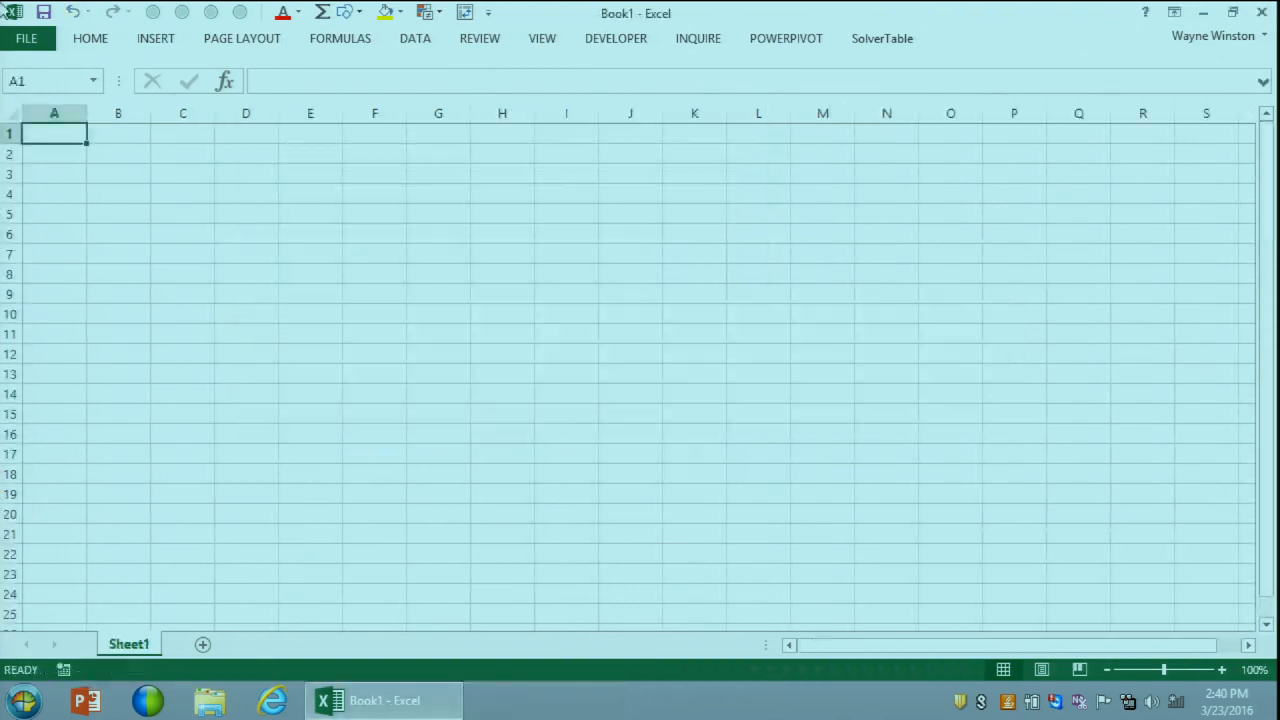
Step: Open the workbook Sumwithslicerstemp.xlsx from the cummins2016 folder on the computer
left_click(26, 38)
left_click(213, 337)
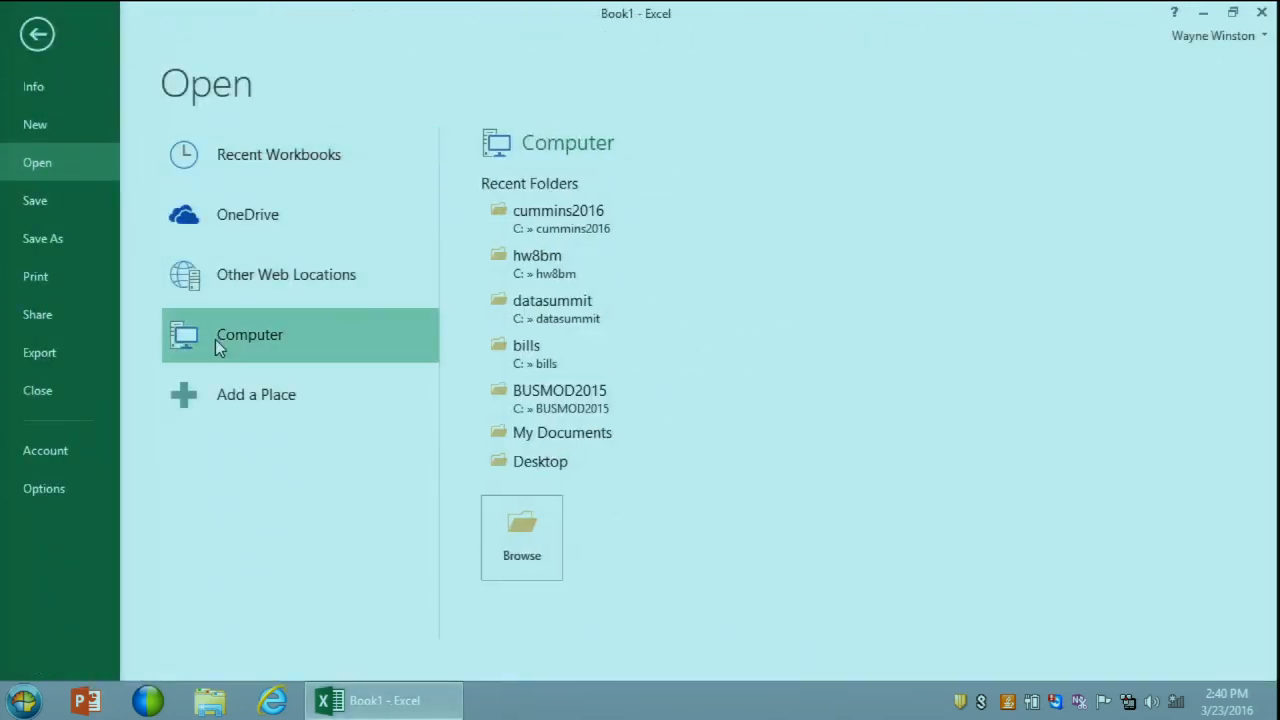
left_click(520, 232)
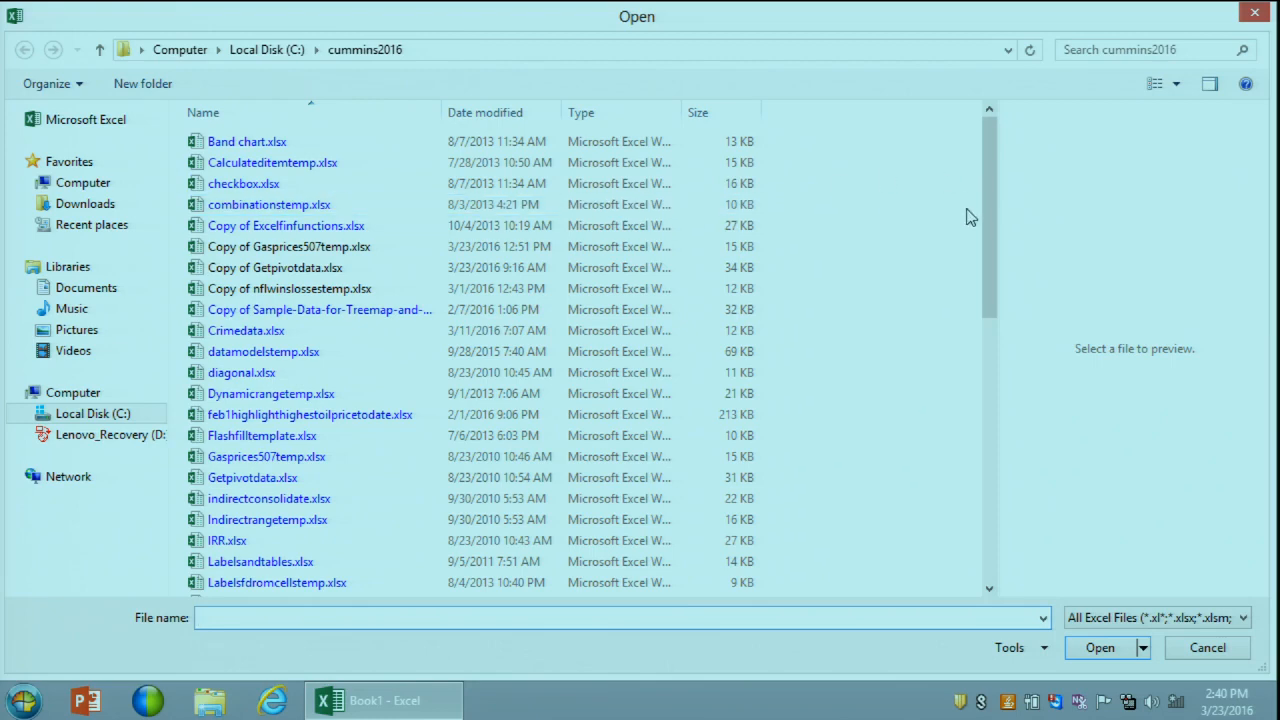
left_click_drag(989, 240, 1040, 446)
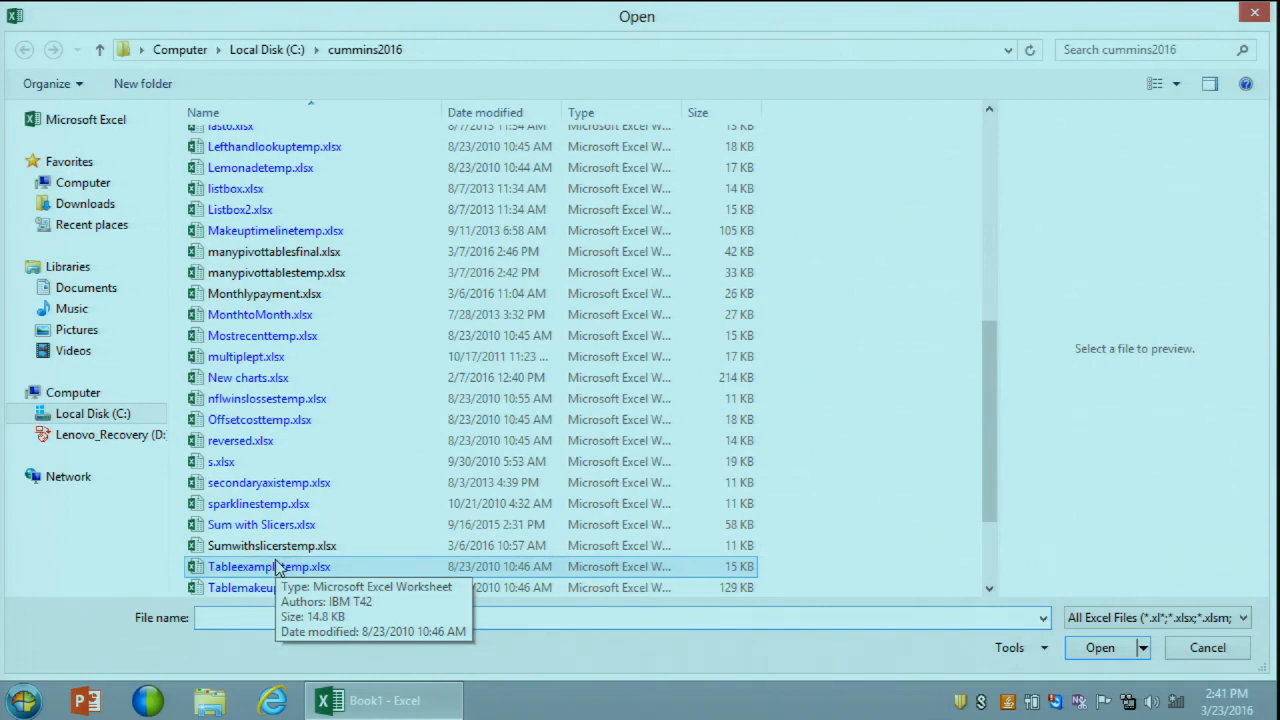
double_click(289, 550)
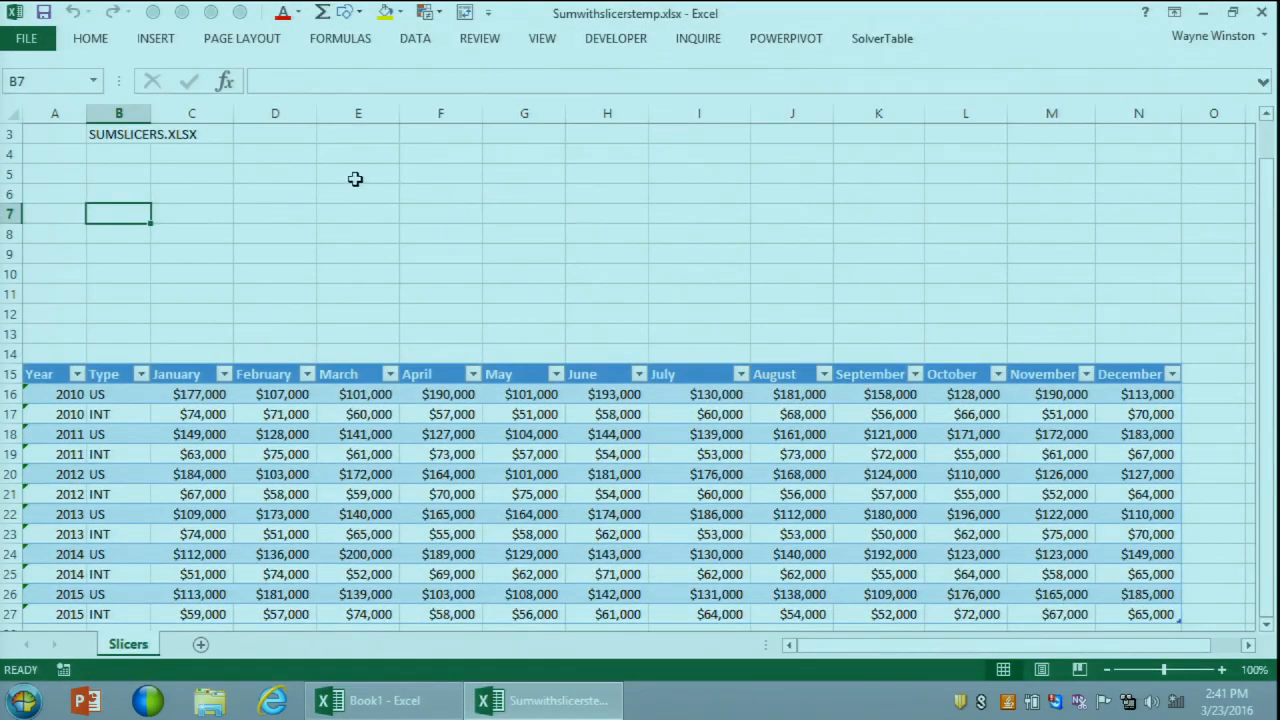
Step: In cell D5, total all monthly sales in the table with =SUM(Table1[[January]:[December]])
left_click(355, 178)
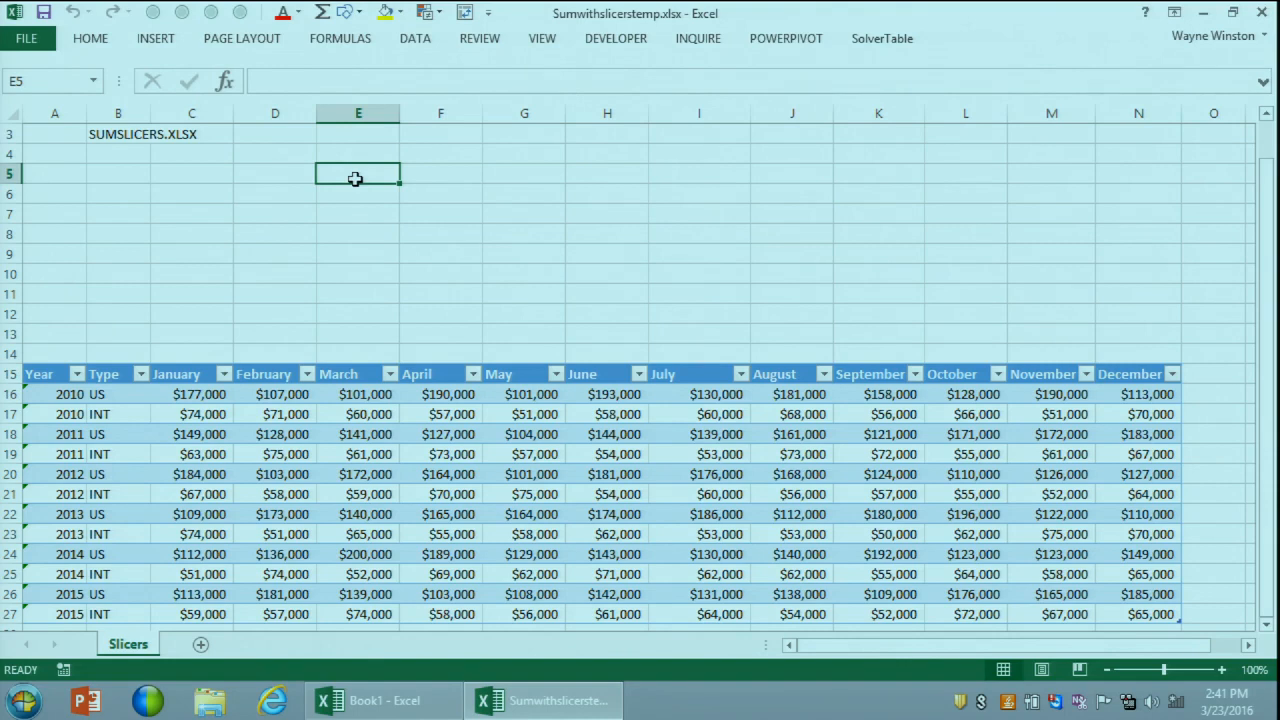
left_click(386, 441)
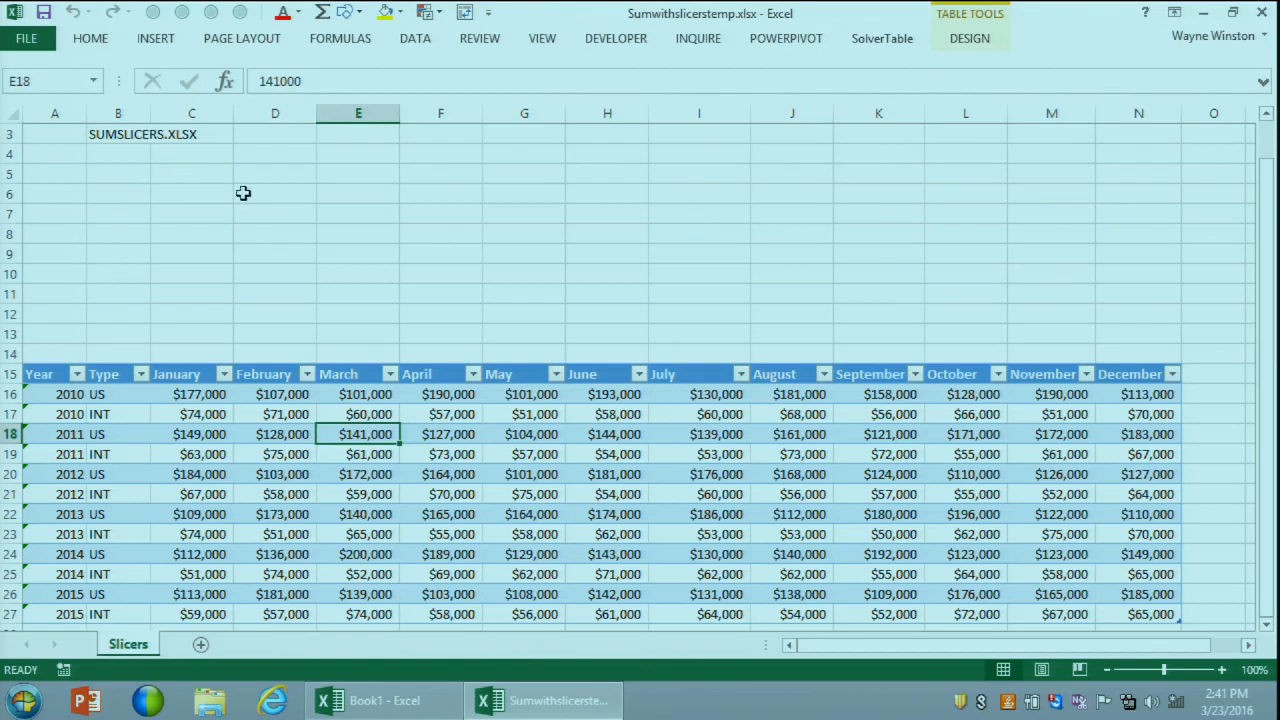
left_click(289, 178)
type("=sum(")
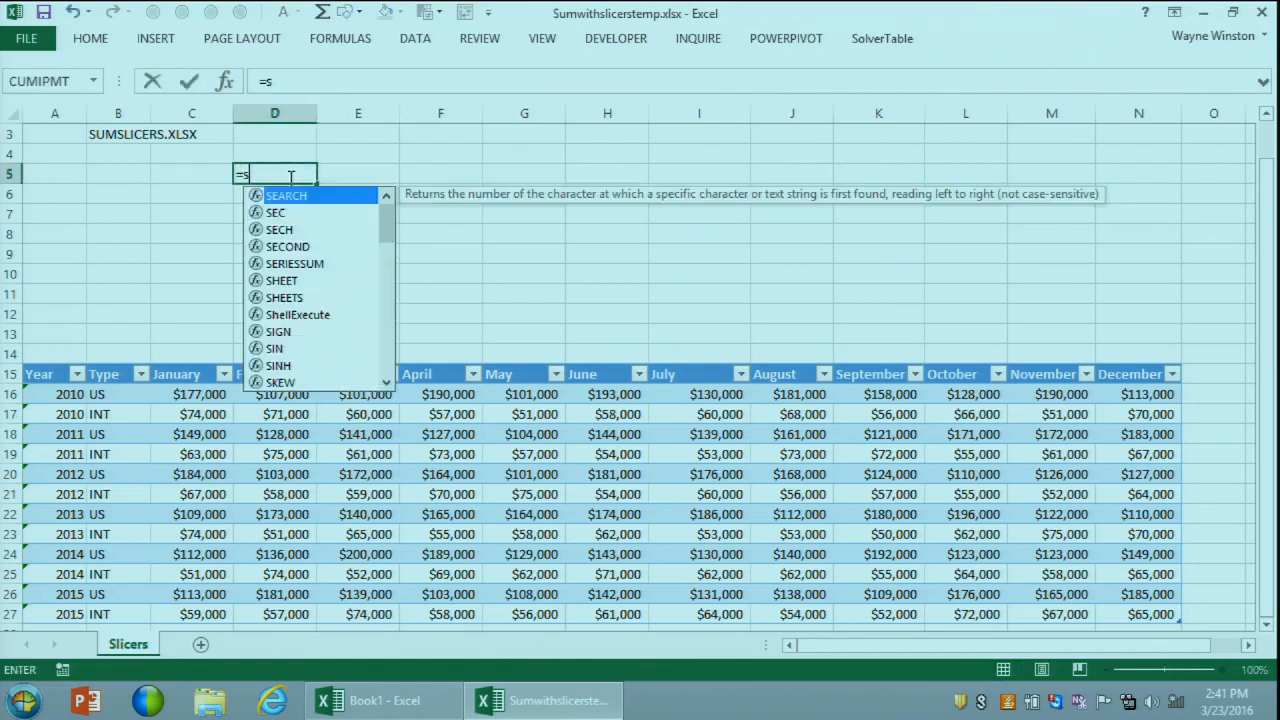
left_click_drag(185, 394, 1100, 616)
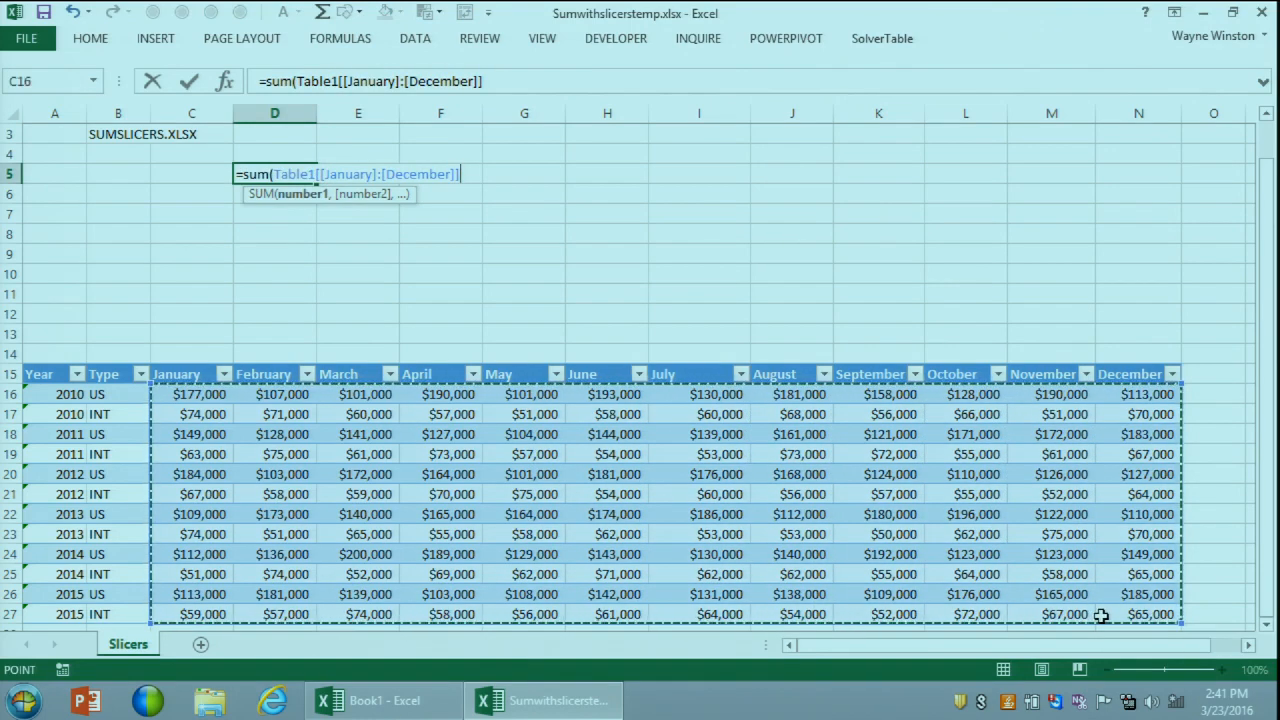
type(")")
key("Return")
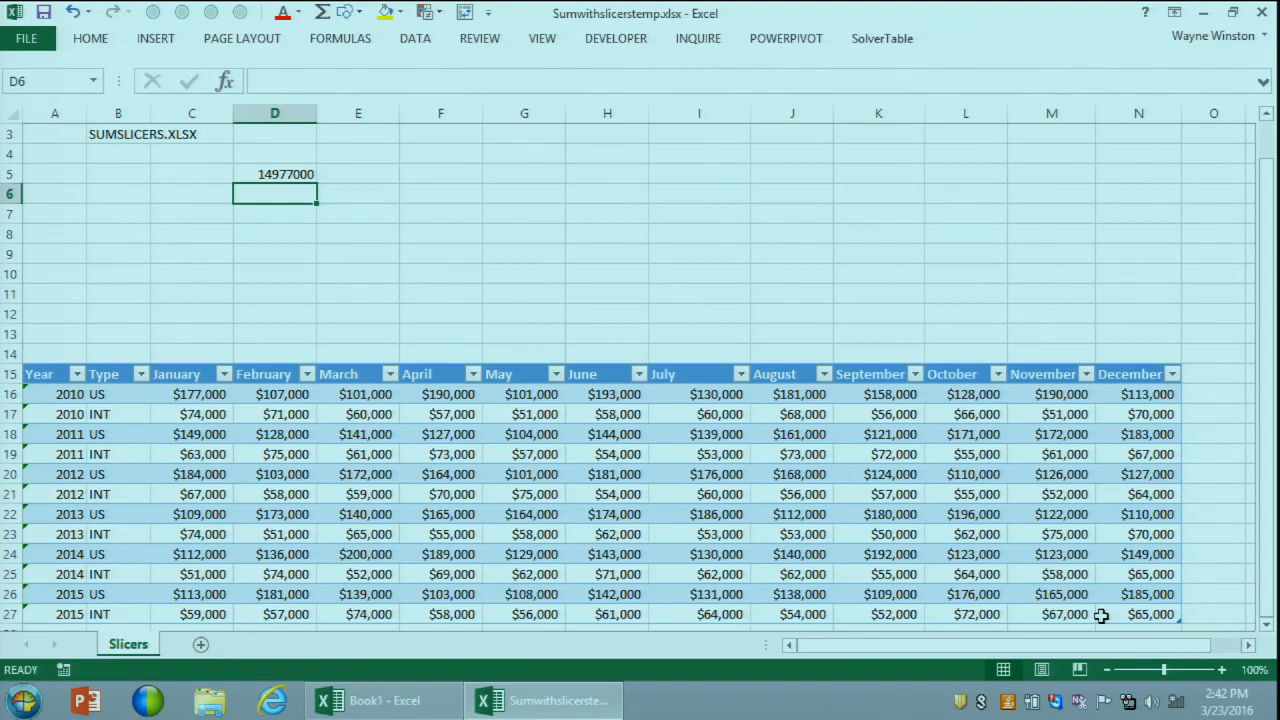
Step: Insert slicers for the Year and Type columns of the sales table
left_click(606, 449)
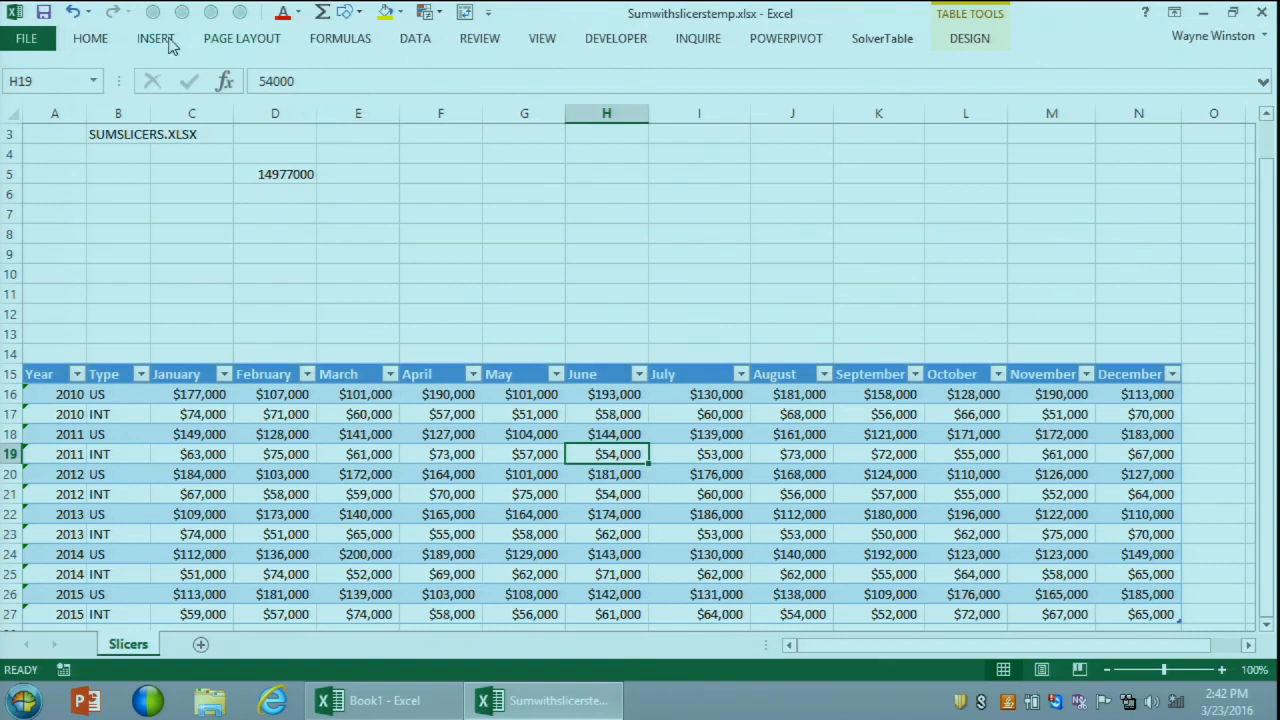
left_click(152, 38)
left_click(922, 90)
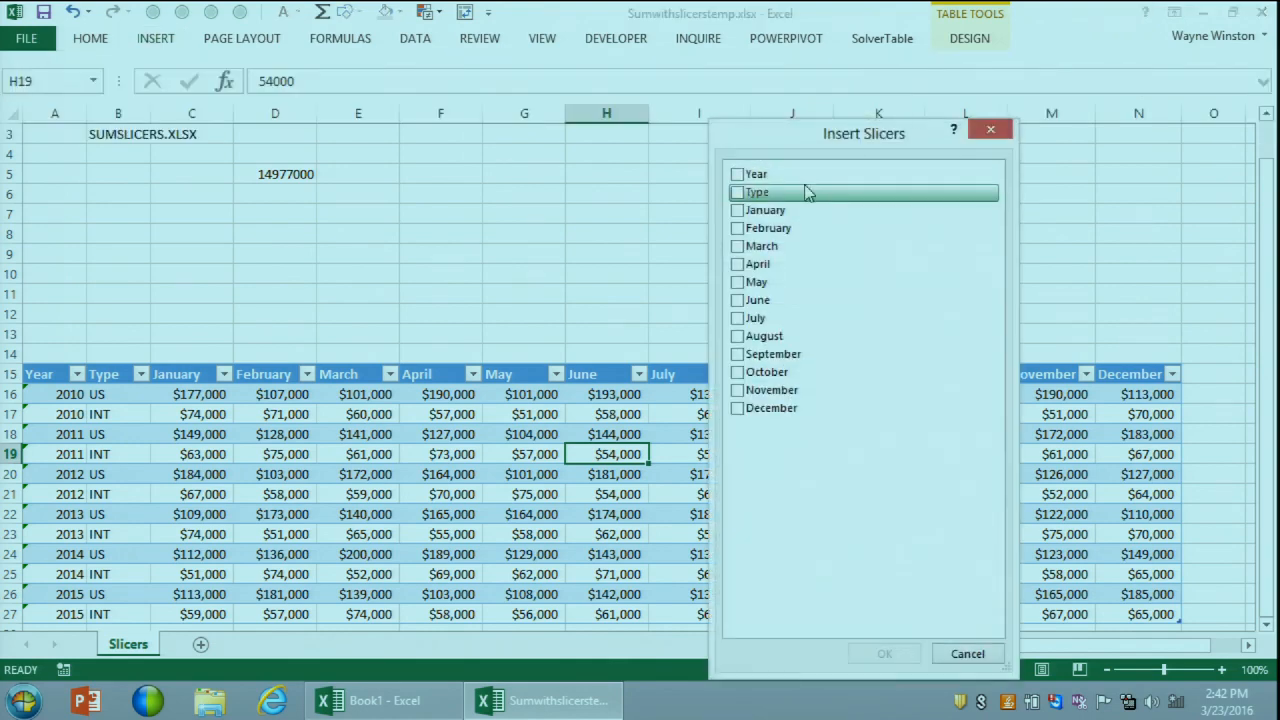
left_click(739, 175)
left_click(740, 193)
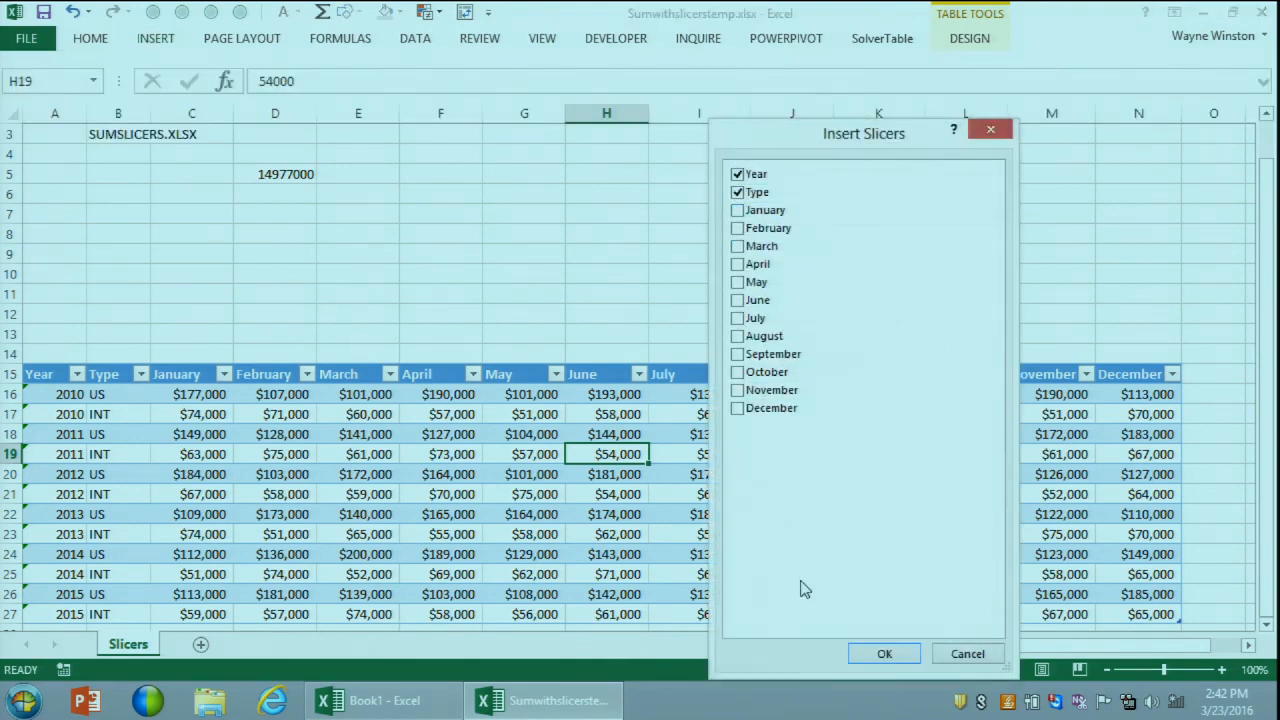
left_click(876, 652)
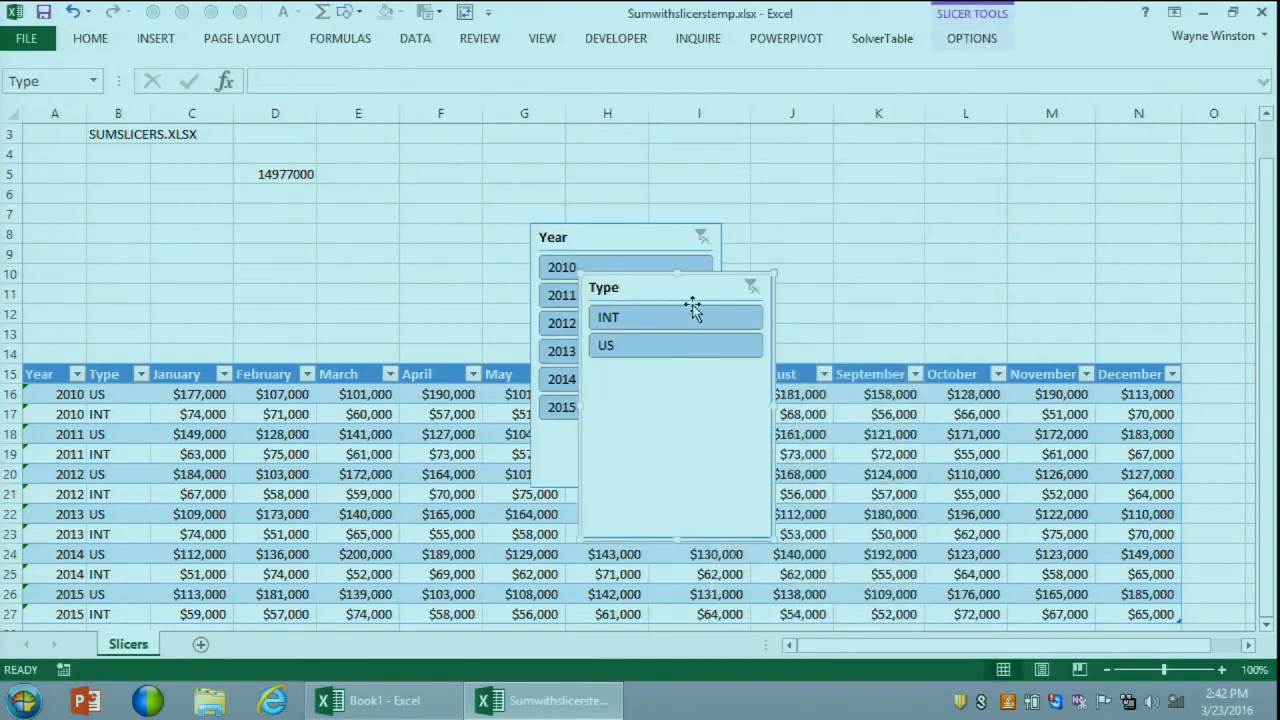
Step: Place the Year and Type slicers side by side above the table and shrink both to fit there
left_click_drag(694, 289, 887, 155)
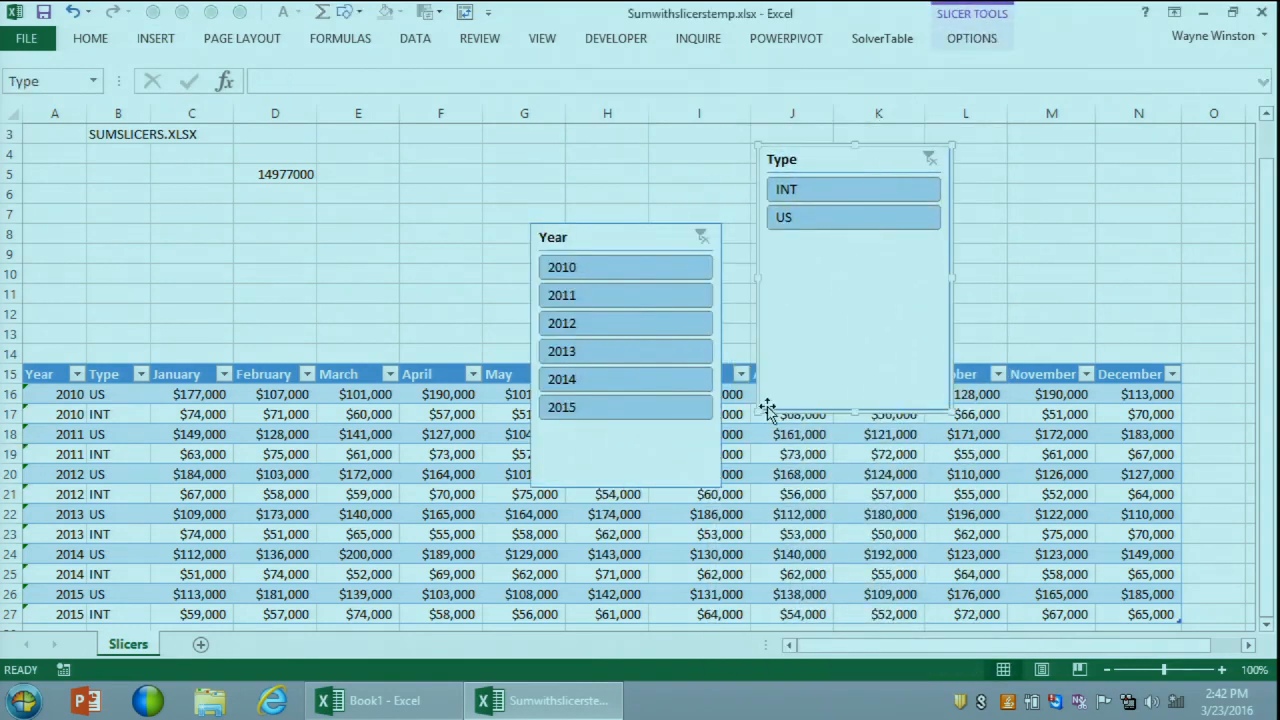
left_click_drag(760, 410, 805, 341)
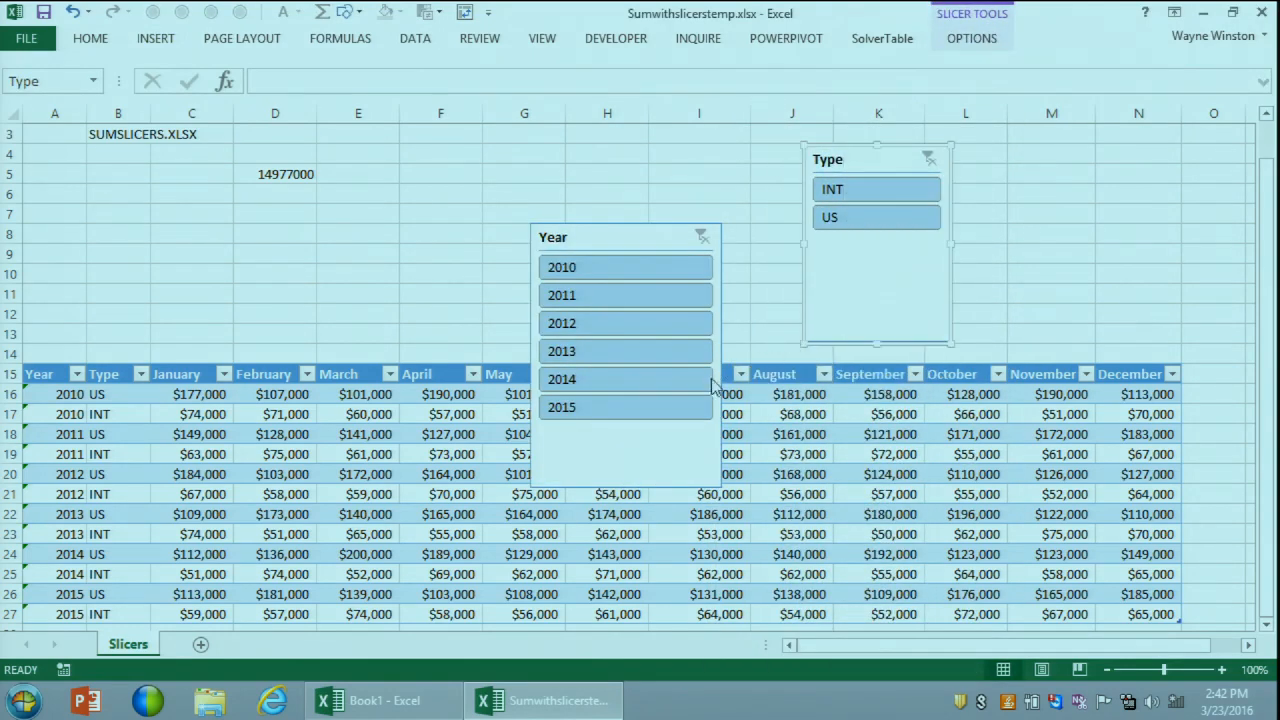
left_click_drag(630, 240, 681, 162)
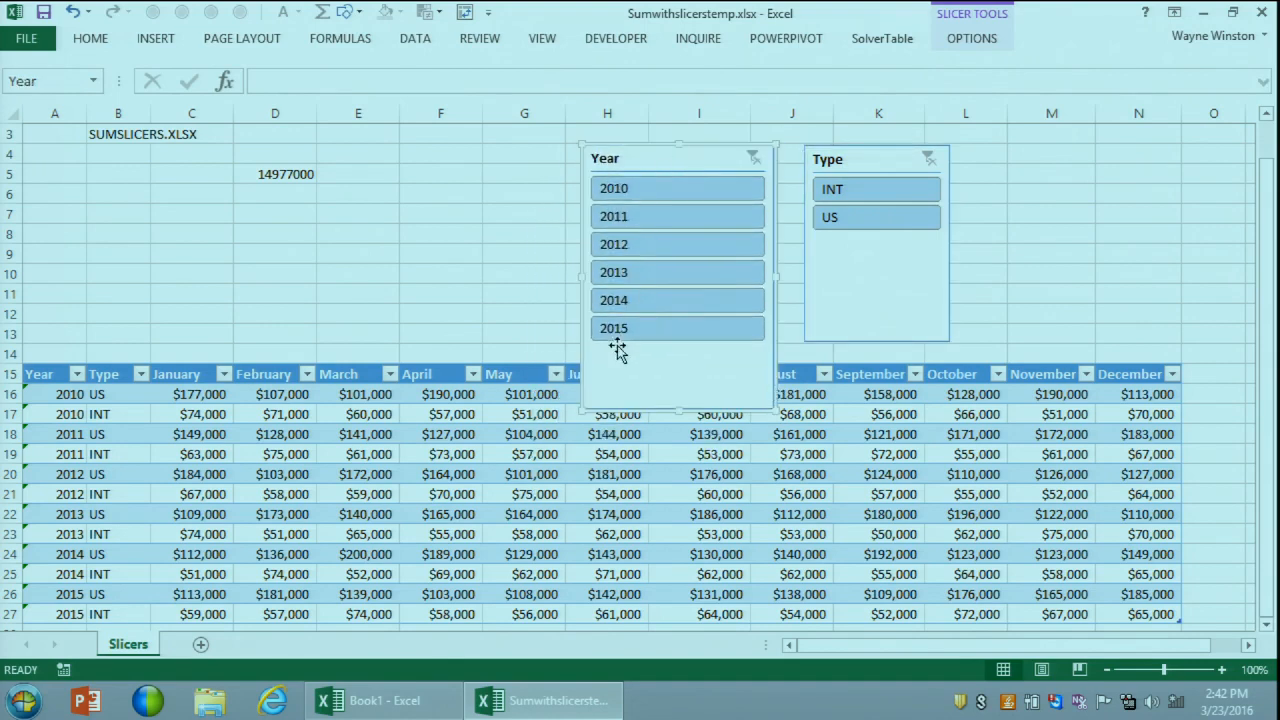
left_click_drag(583, 410, 618, 346)
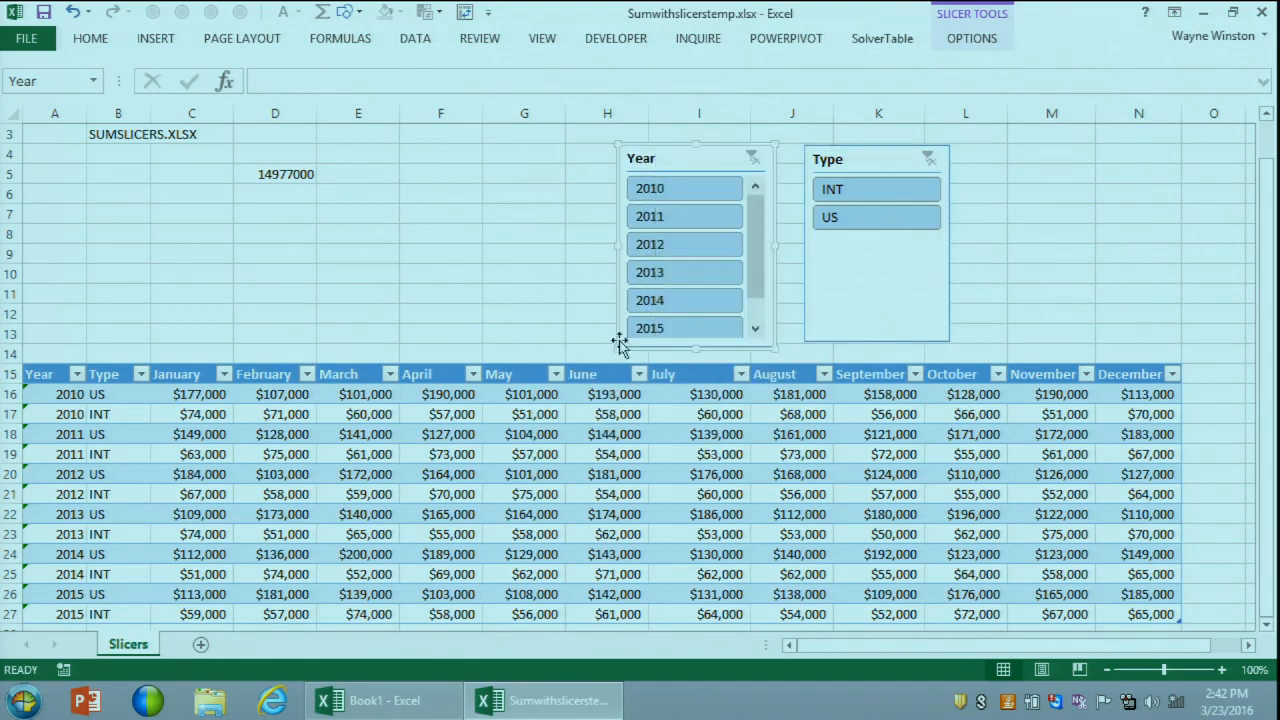
Step: Filter the table to US rows for 2011 and 2013 with the slicers, and clear both slicer filters
left_click(651, 216)
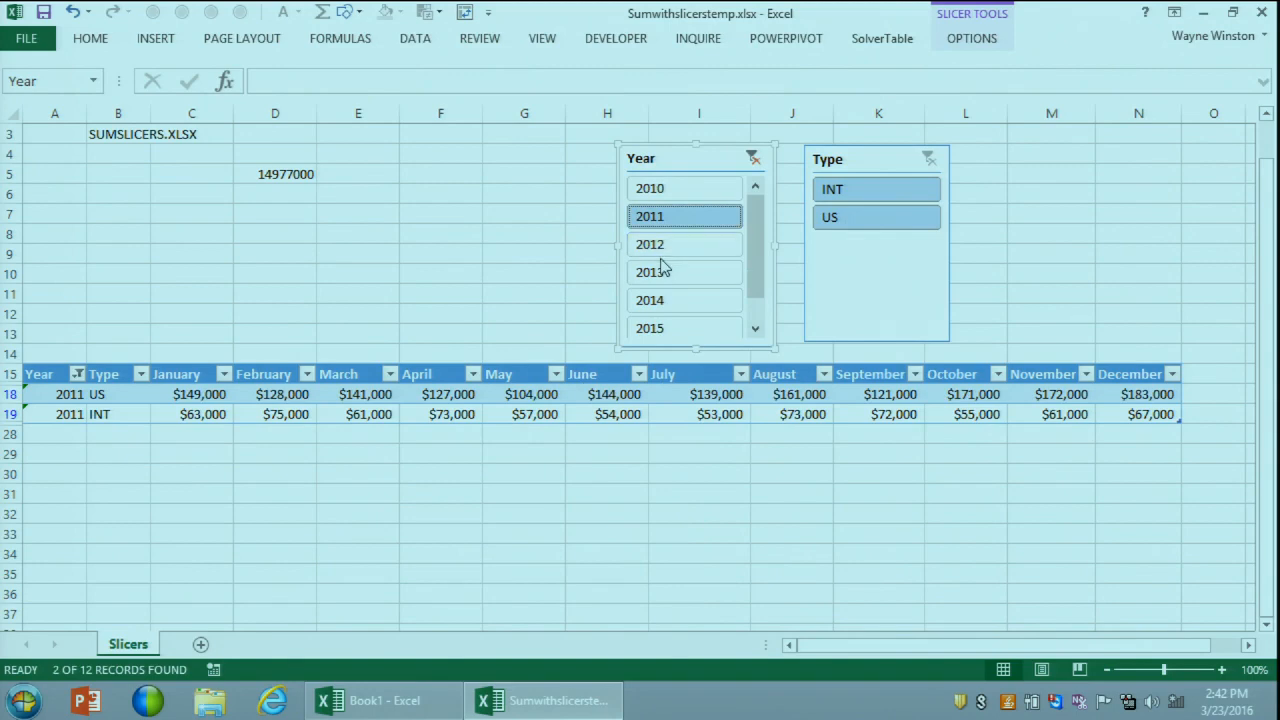
left_click(667, 272, "ctrl")
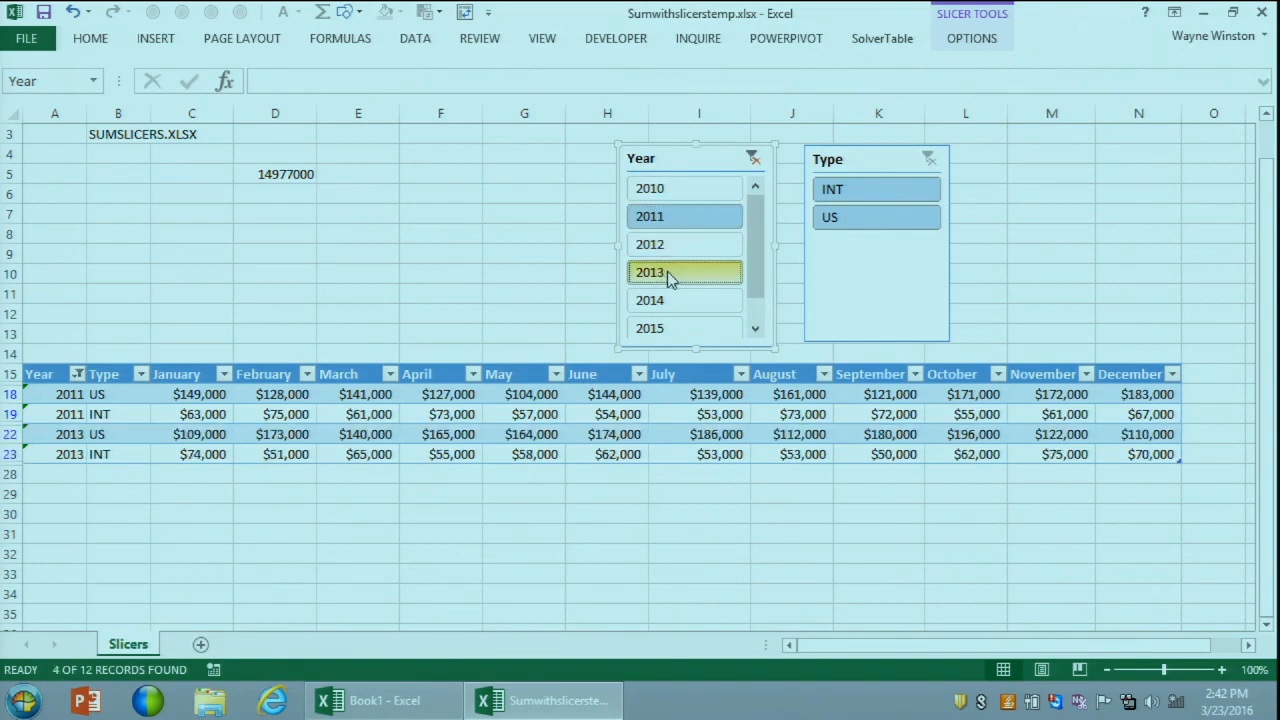
left_click(828, 222)
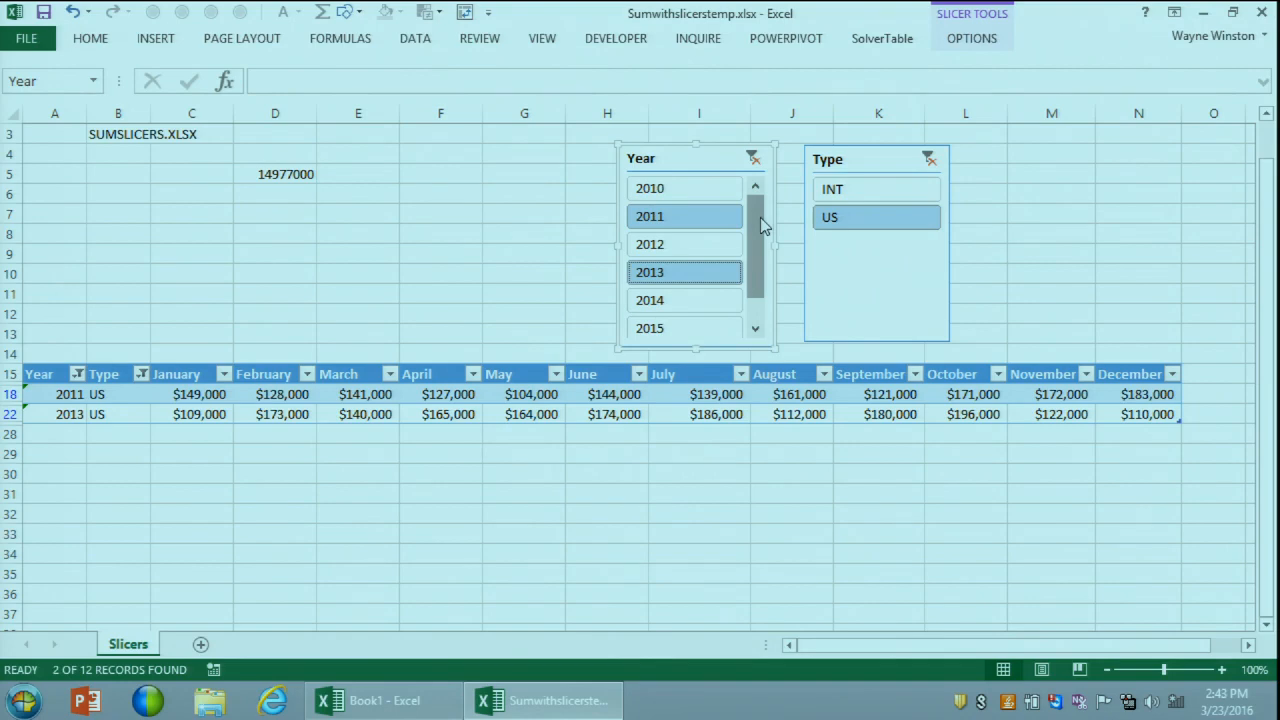
left_click(752, 160)
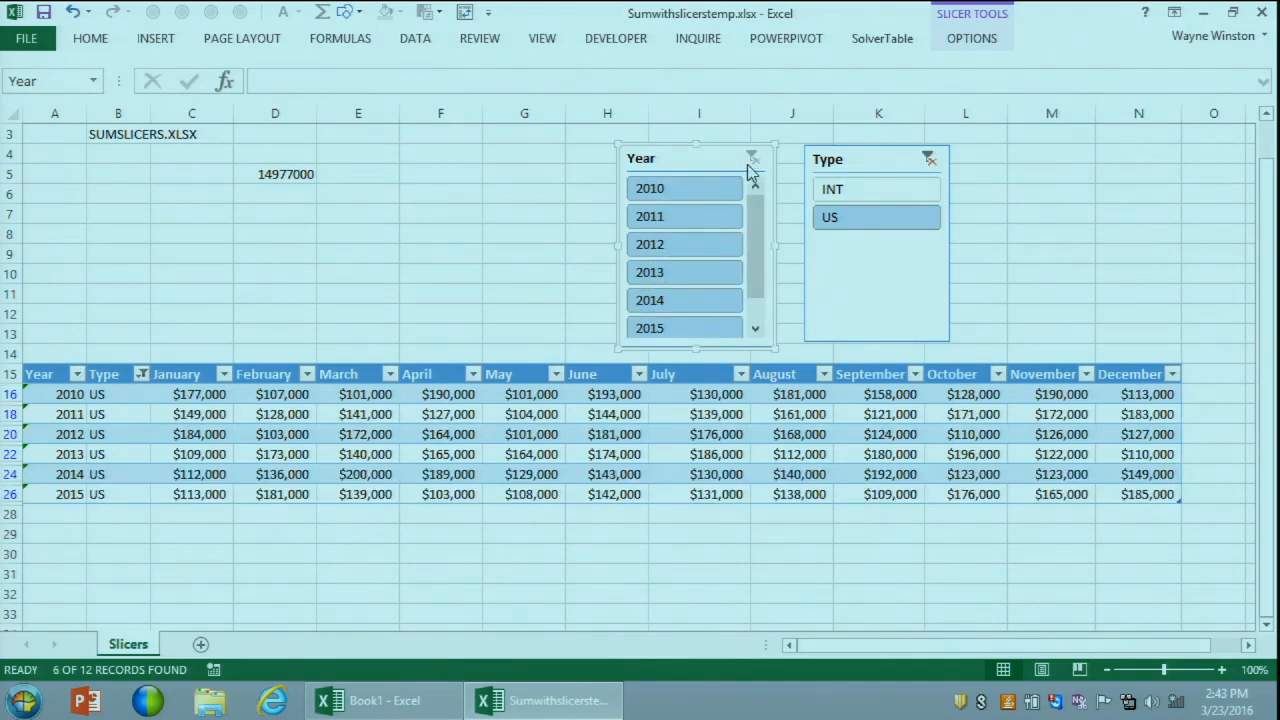
left_click(929, 160)
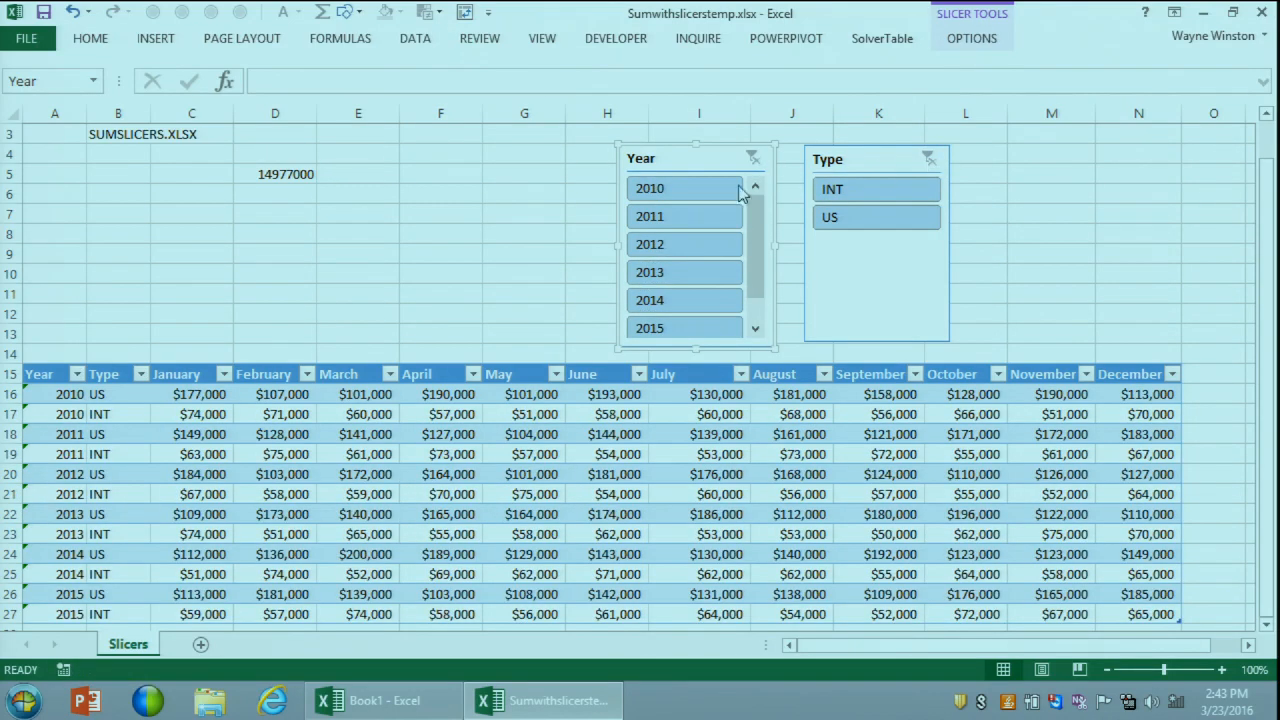
Step: In cell F8, sum only the table's visible monthly sales with =AGGREGATE(9,5,Table1[[January]:[December]]), ignoring hidden rows
left_click(418, 229)
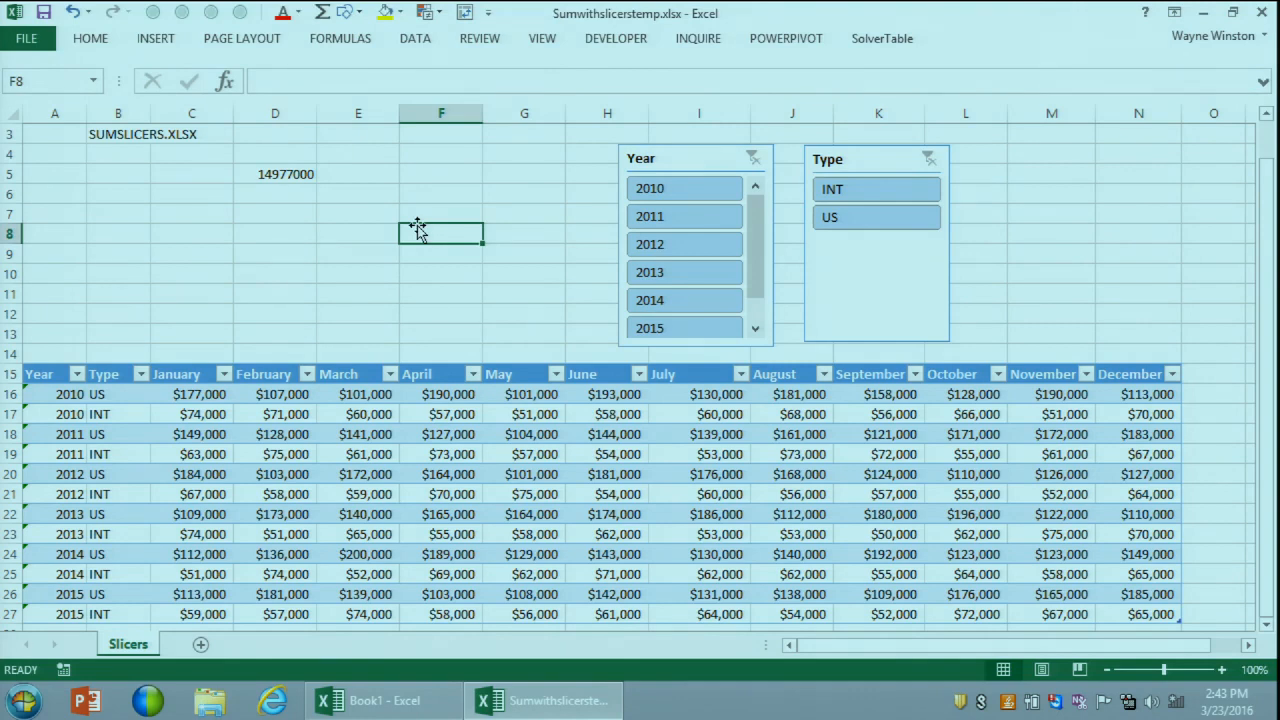
type("=G8aggr")
key("BackSpace")
key("BackSpace")
key("BackSpace")
key("BackSpace")
key("BackSpace")
key("BackSpace")
type("aggregate(")
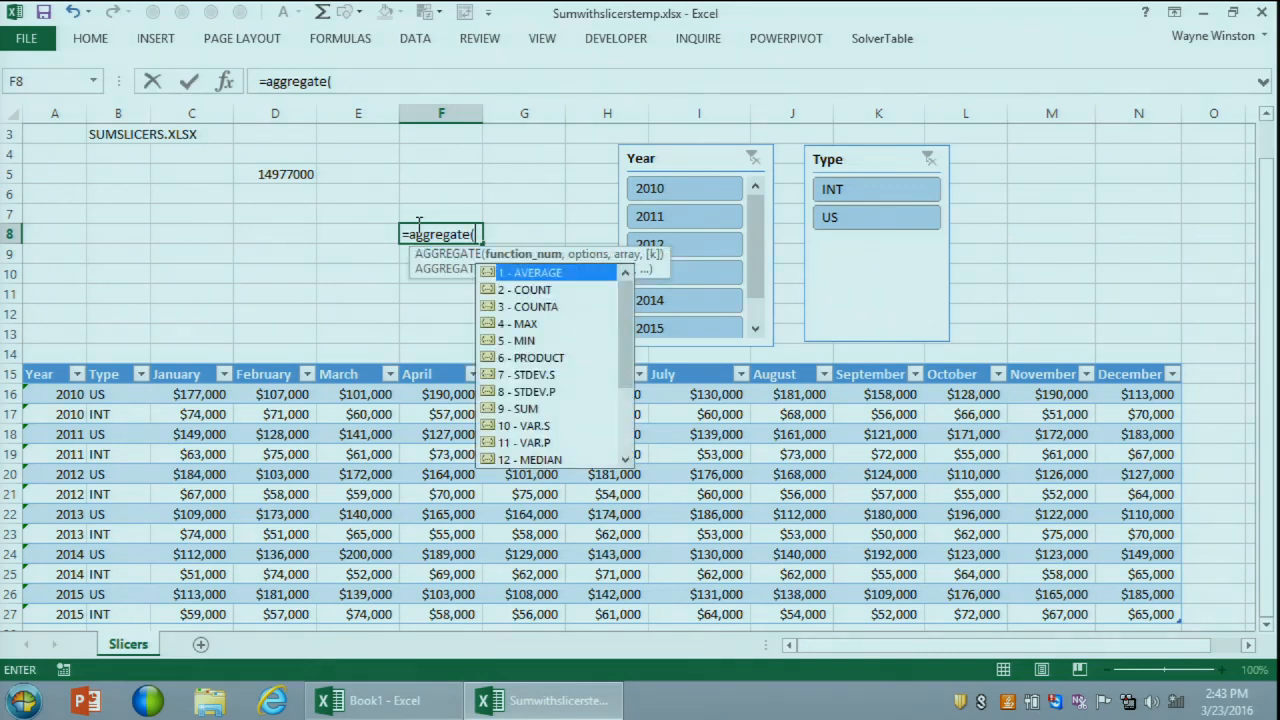
type("9,")
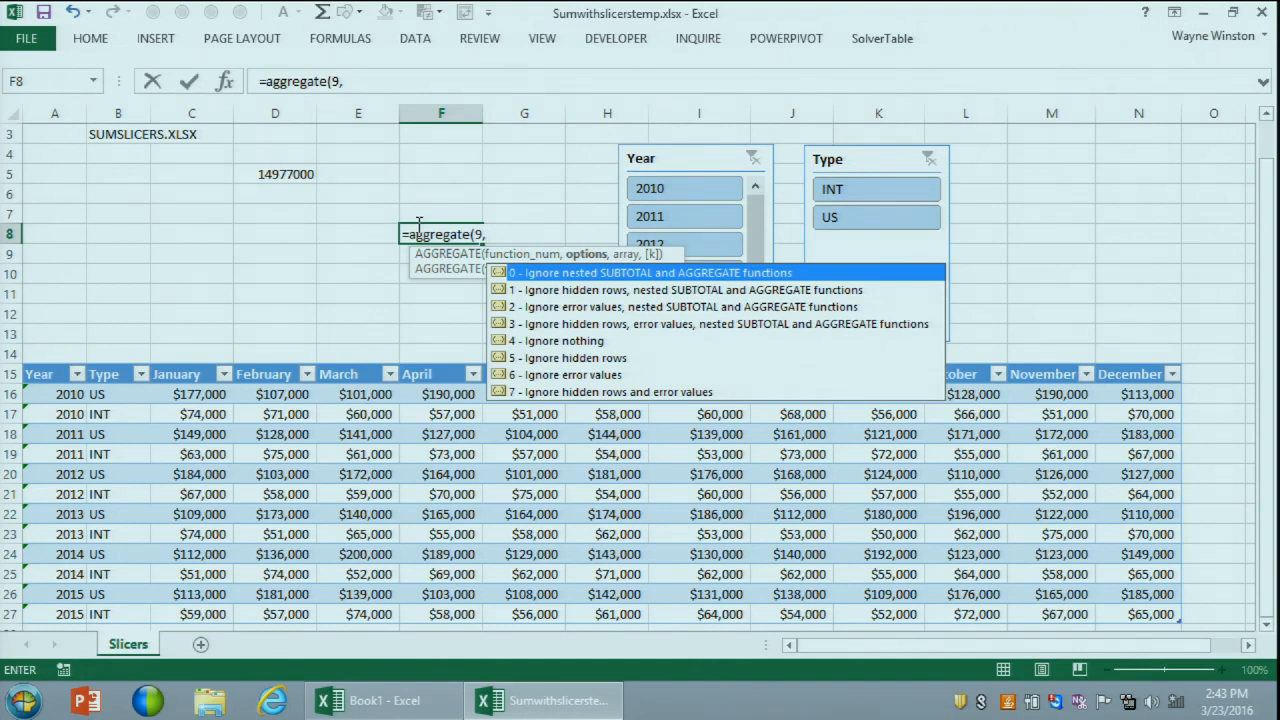
left_click(571, 358)
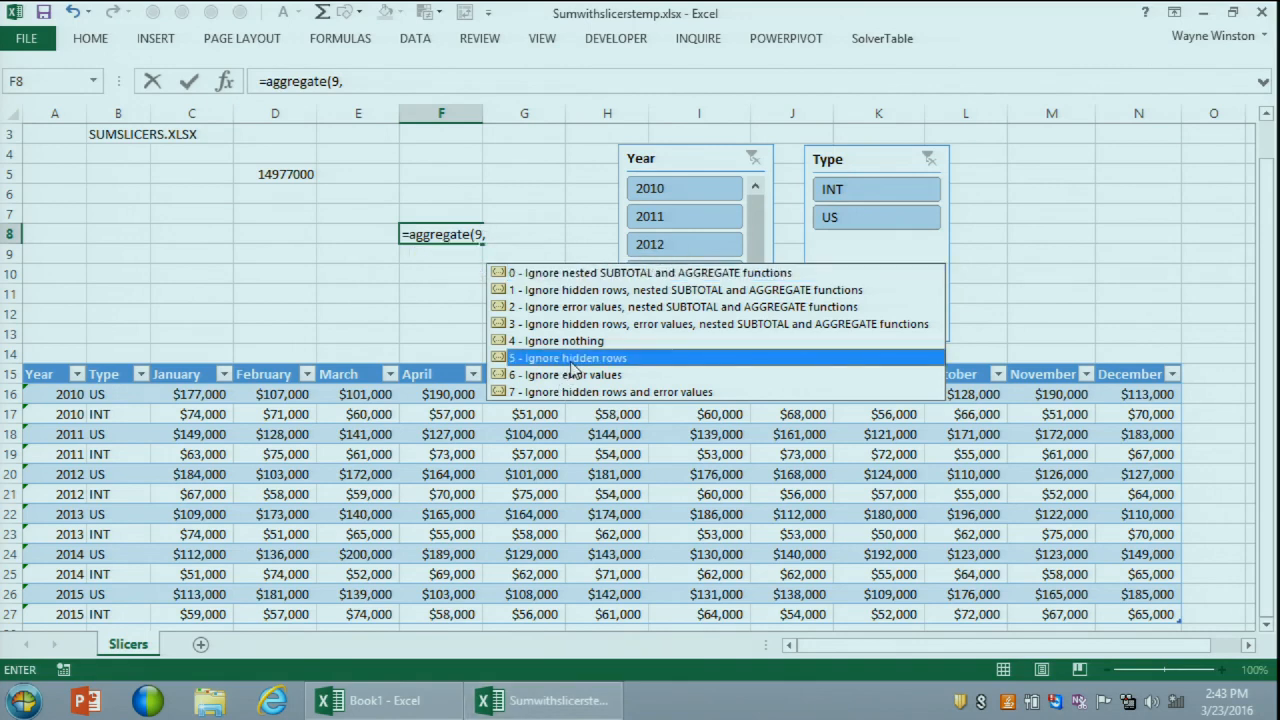
double_click(570, 358)
type(",")
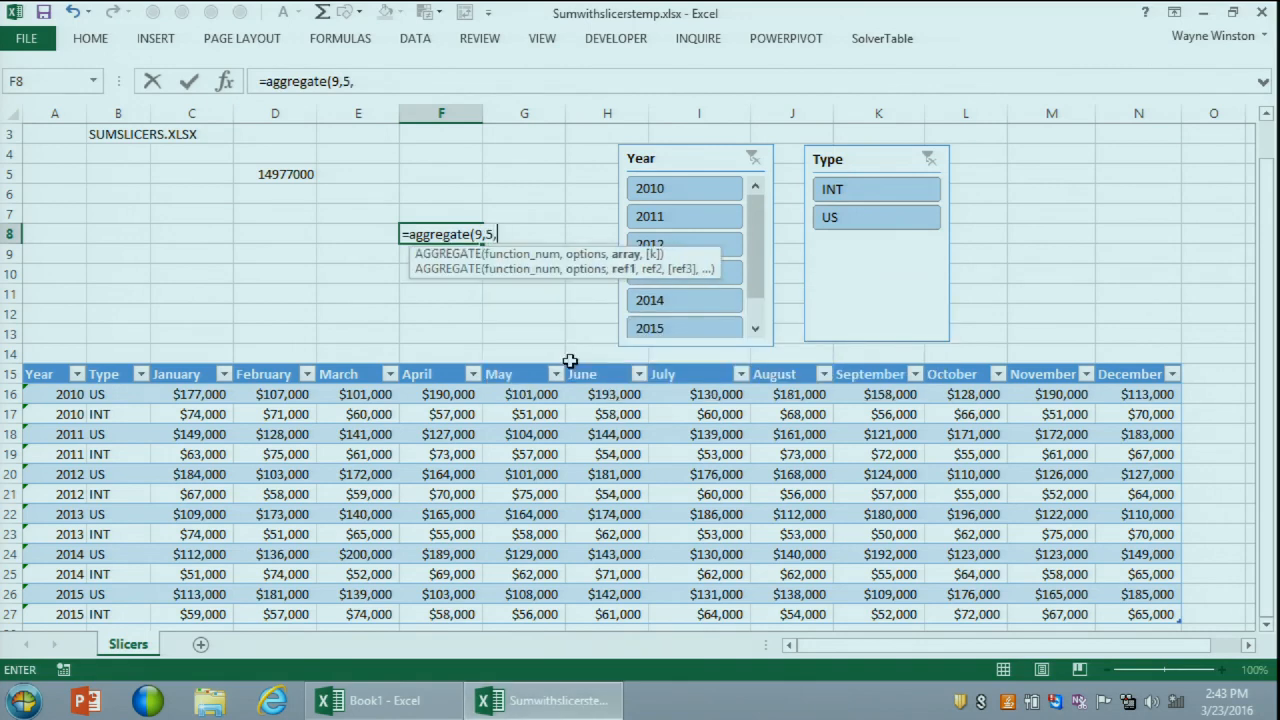
left_click(187, 396)
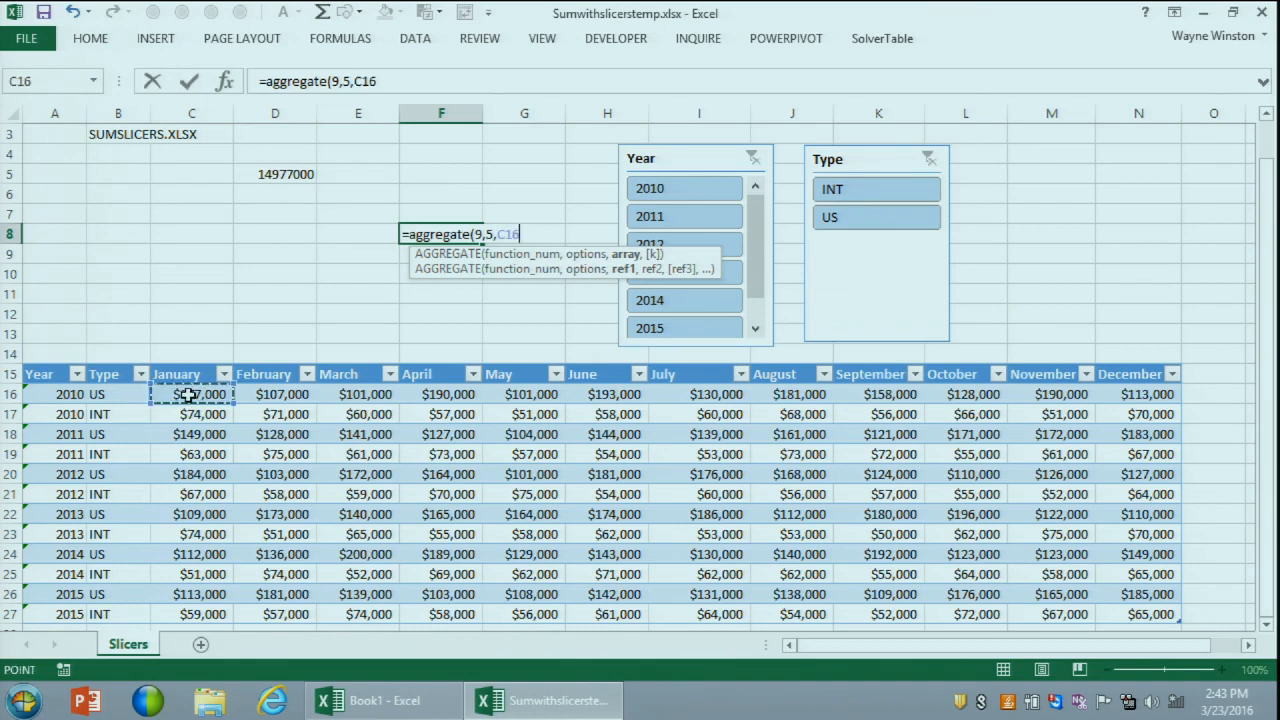
key("ctrl+shift+Right")
key("ctrl+shift+Down")
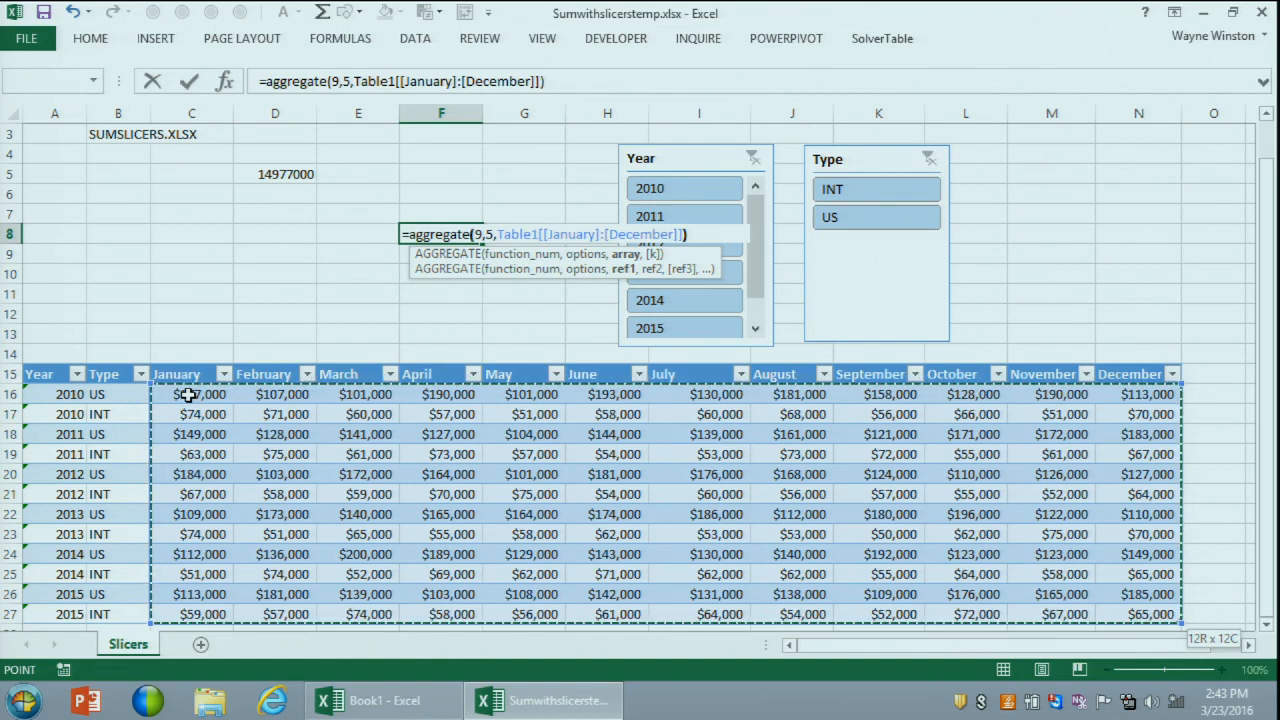
key("Return")
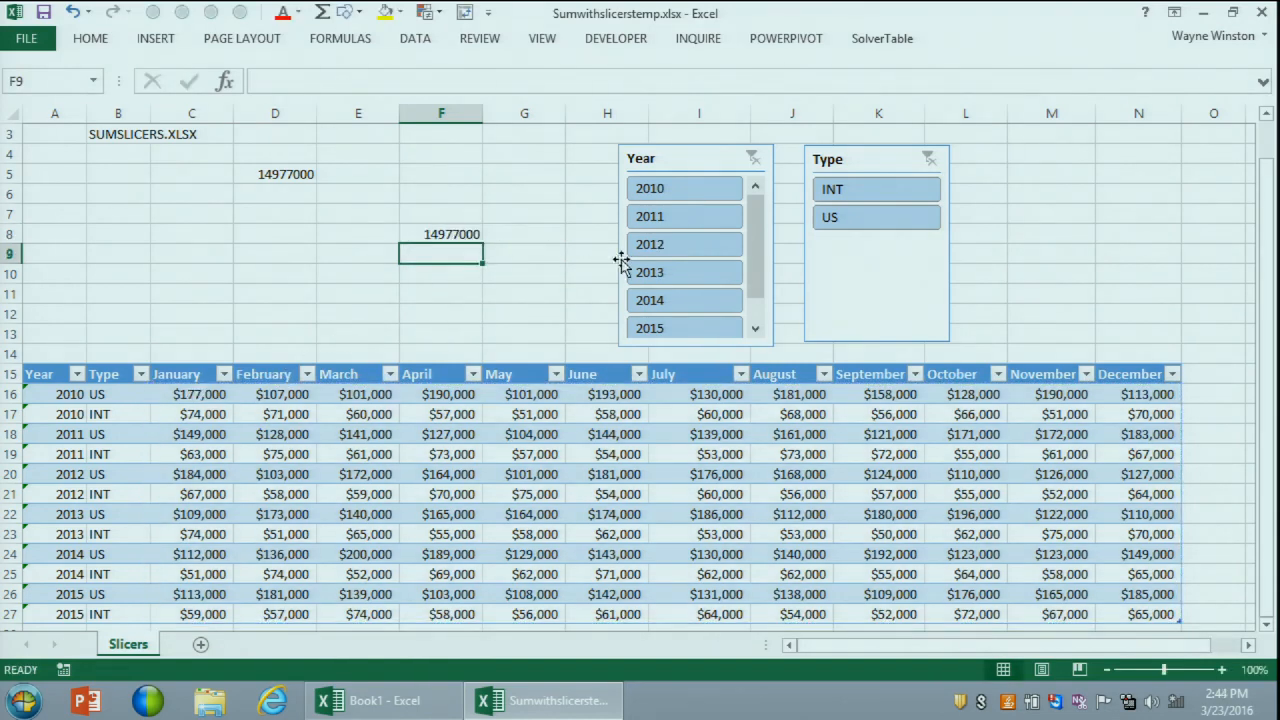
Step: Filter the table with the slicers to show only the US row for 2012
left_click(664, 252)
left_click(863, 222)
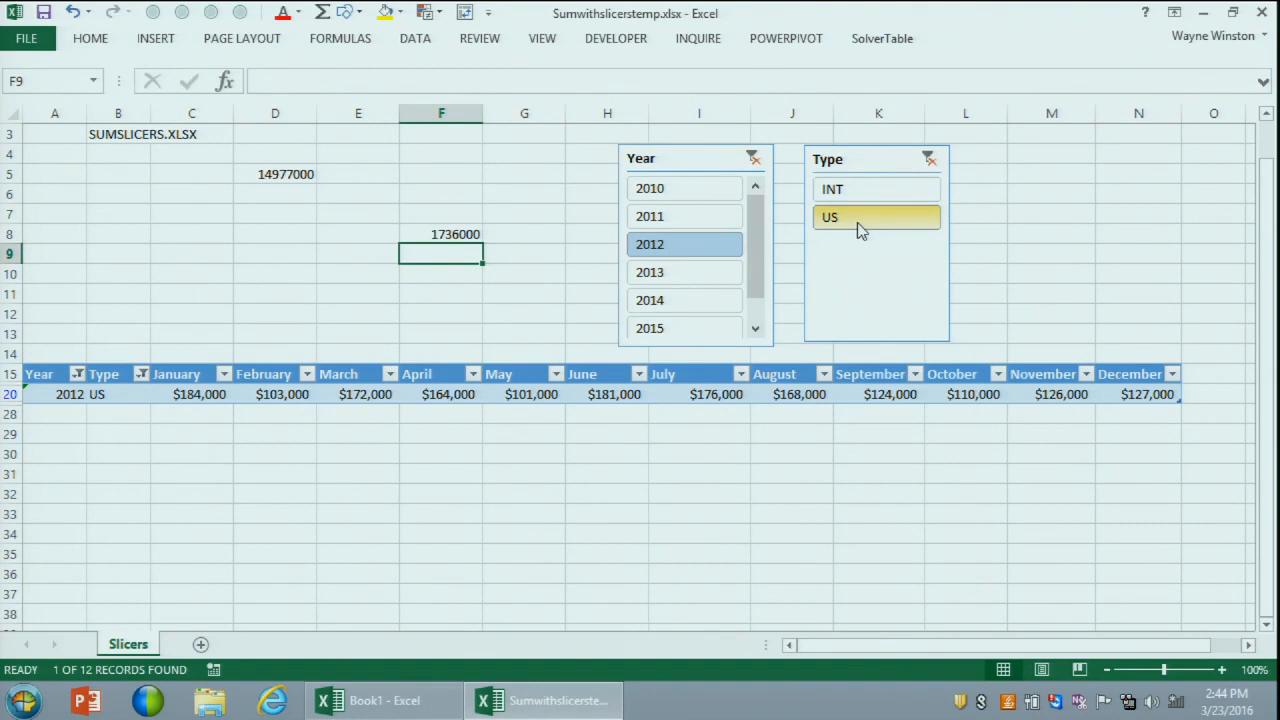
Step: Close the Sumwithslicerstemp.xlsx workbook without saving its changes
left_click(30, 40)
left_click(70, 392)
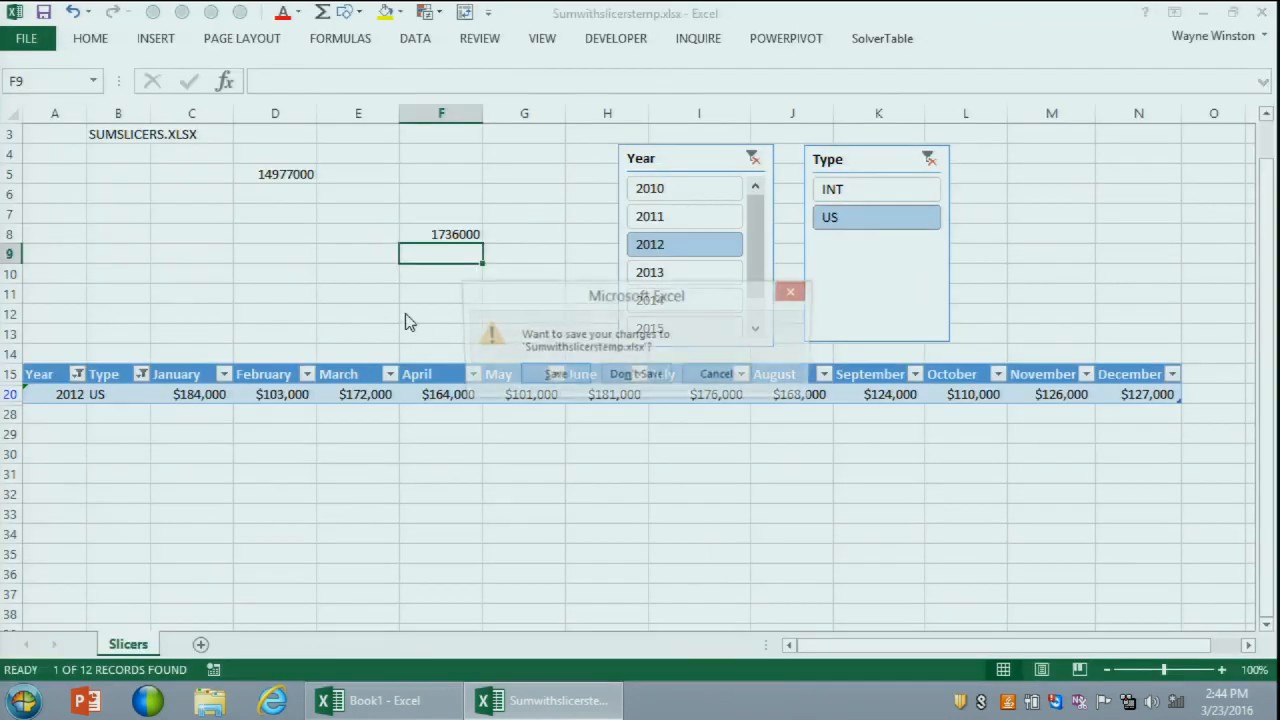
left_click(625, 376)
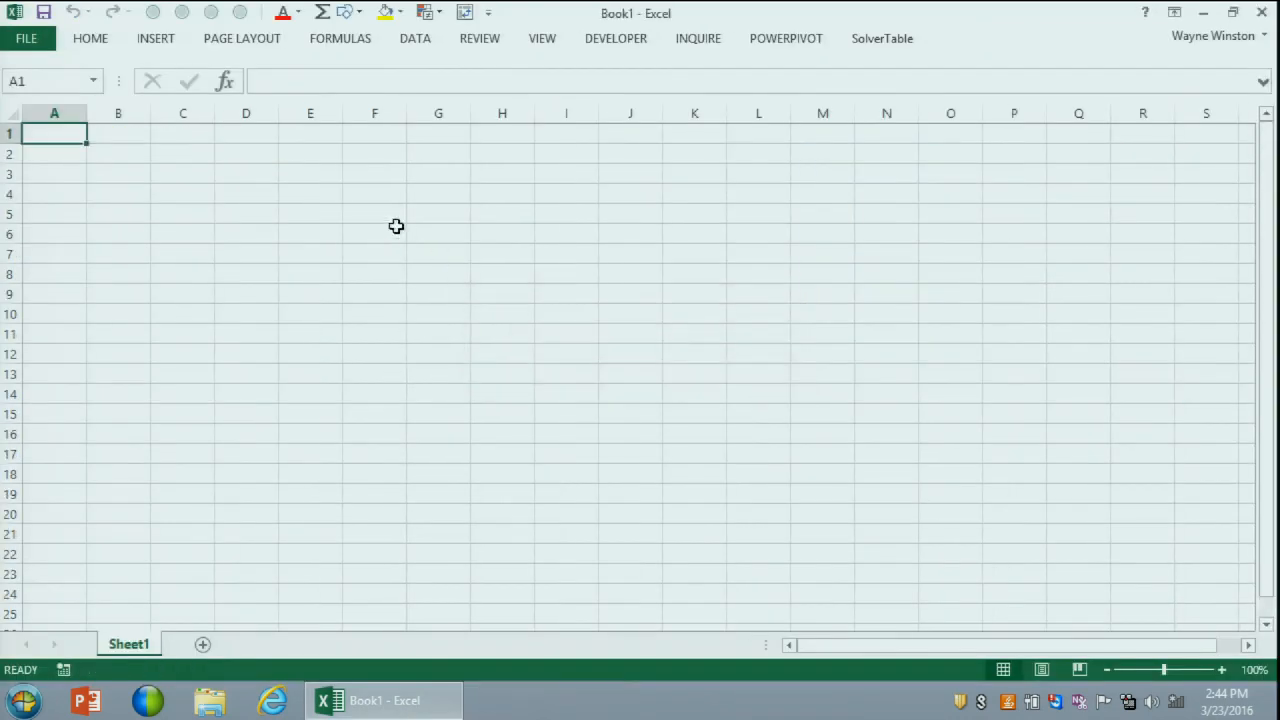
Step: Open the workbook Copy of Getpivotdata.xlsx from the cummins2016 folder on the local disk
left_click(24, 40)
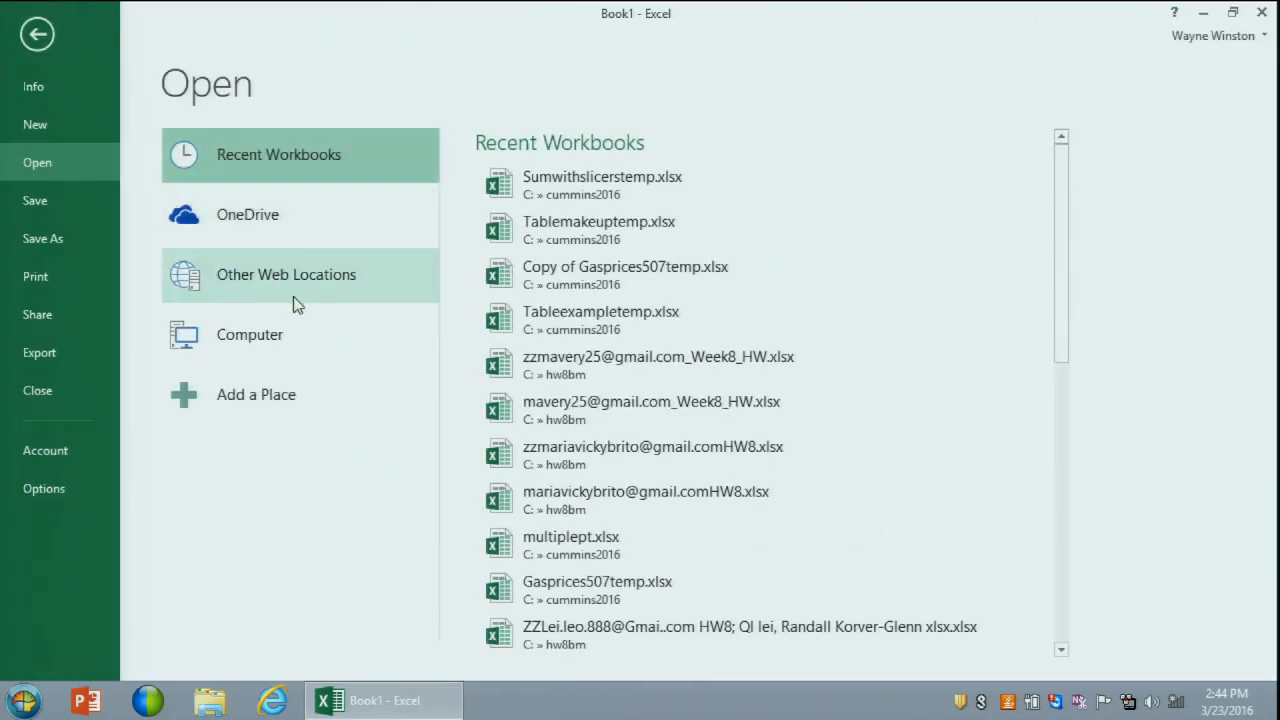
left_click(343, 344)
left_click(566, 222)
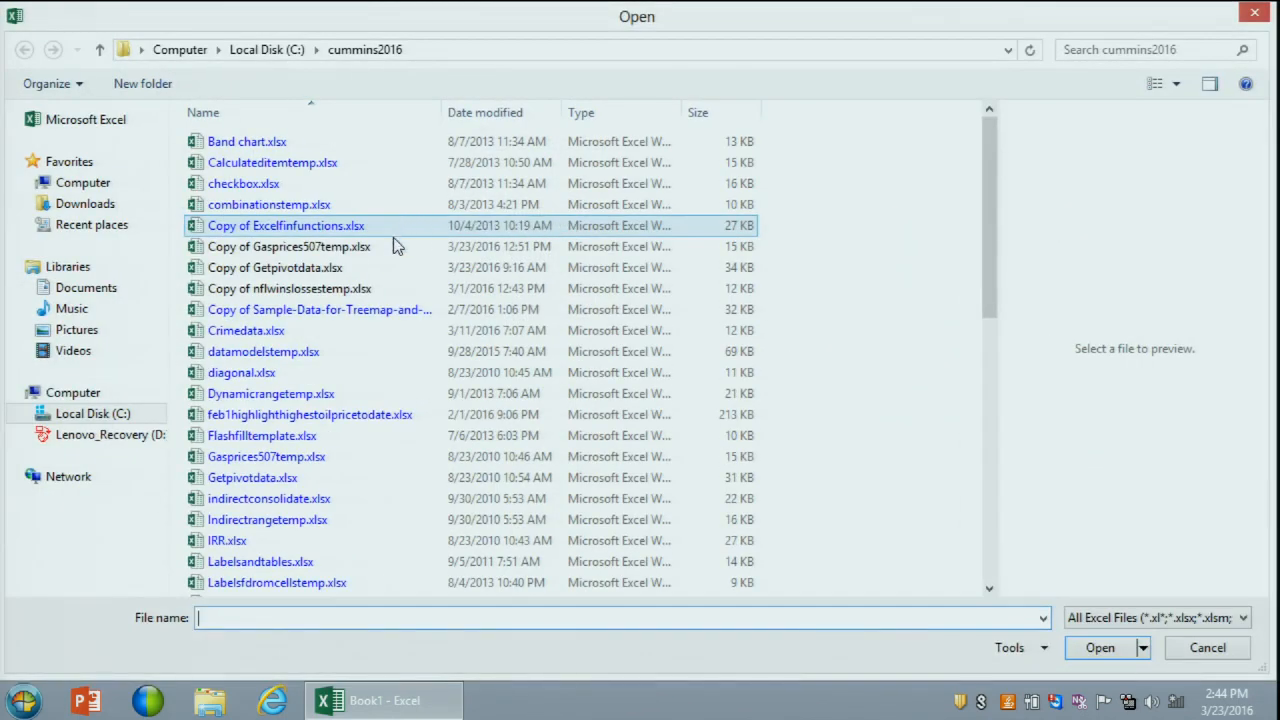
double_click(278, 270)
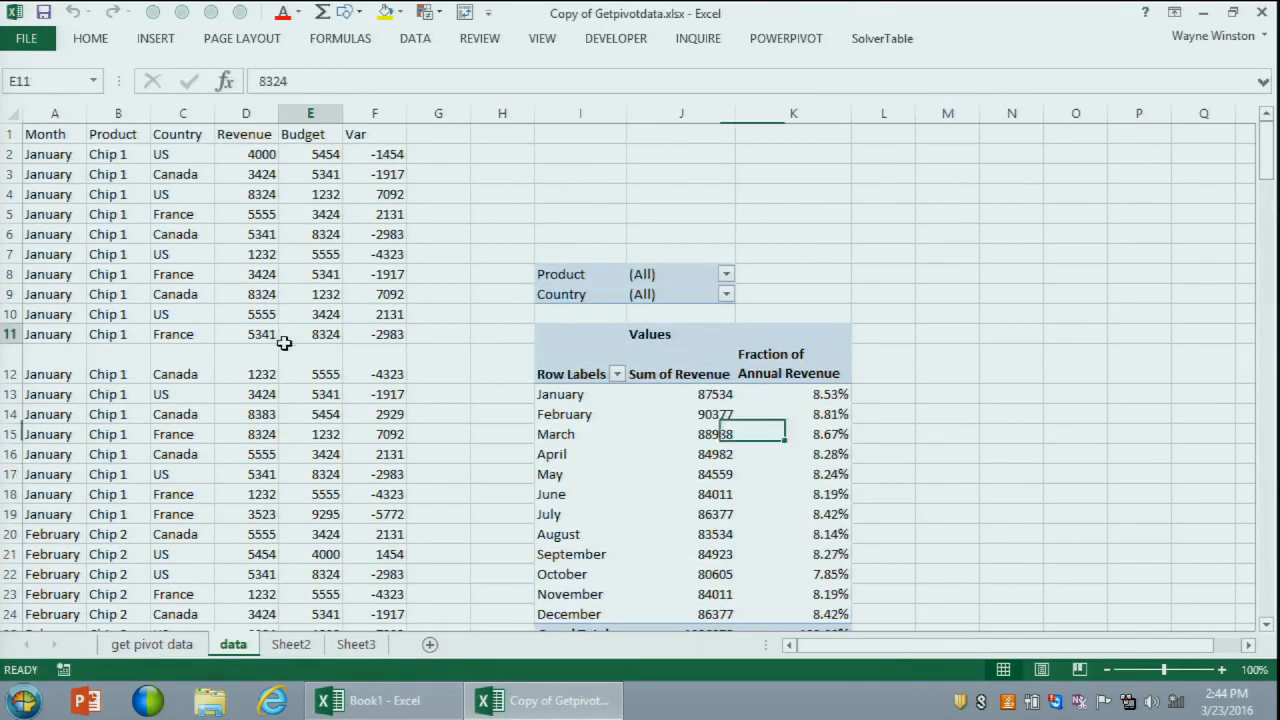
Step: Switch from the data sheet to the get pivot data sheet and hide the PivotTable field list
left_click_drag(284, 343, 285, 365)
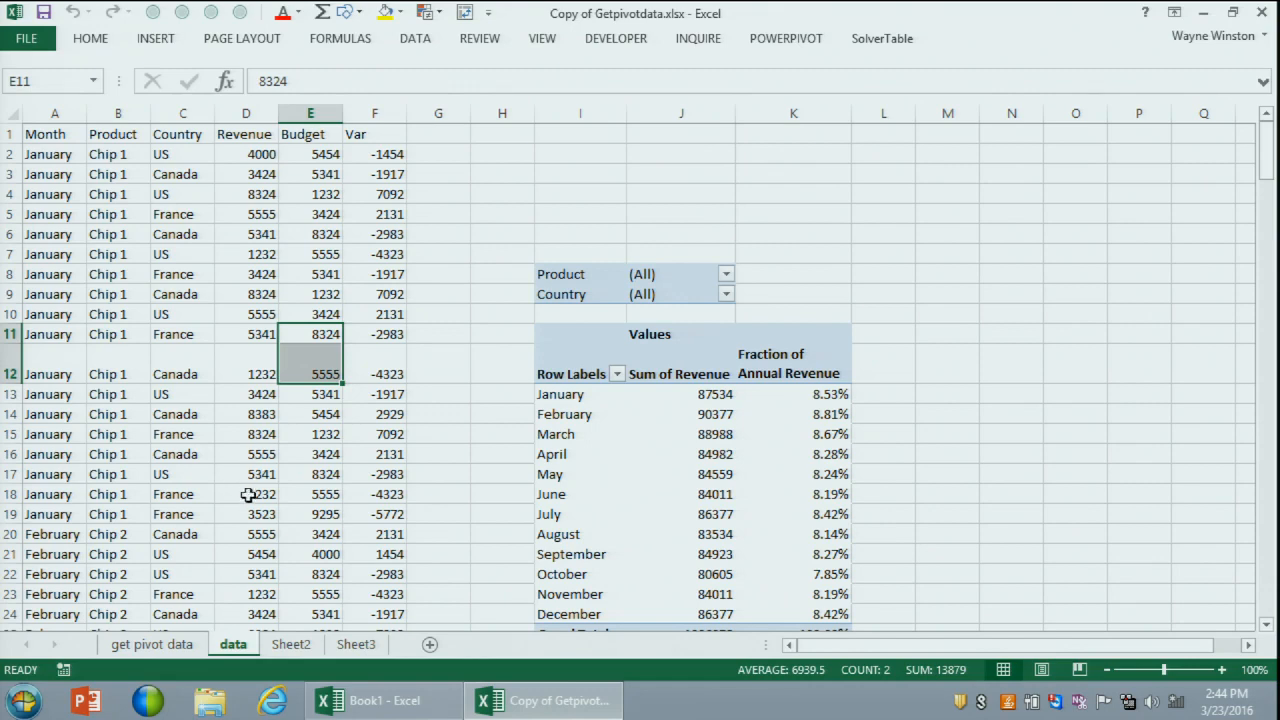
left_click(178, 645)
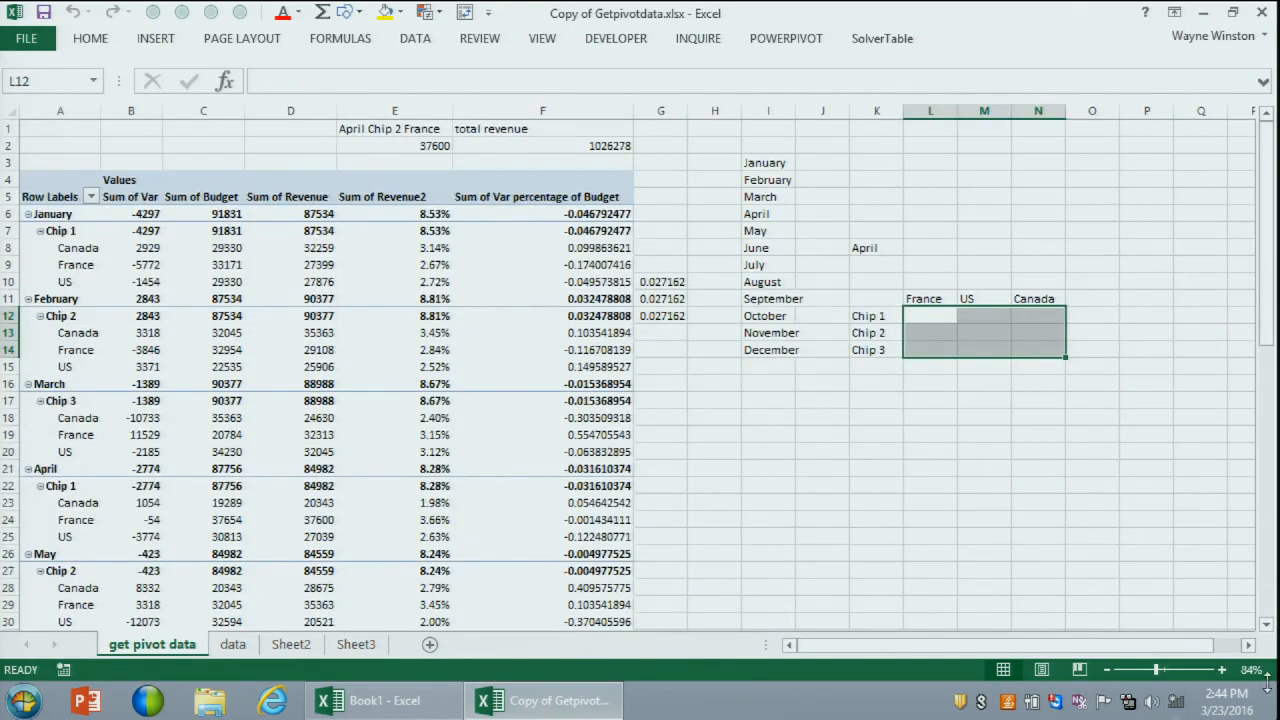
left_click(1220, 670)
left_click(1220, 670)
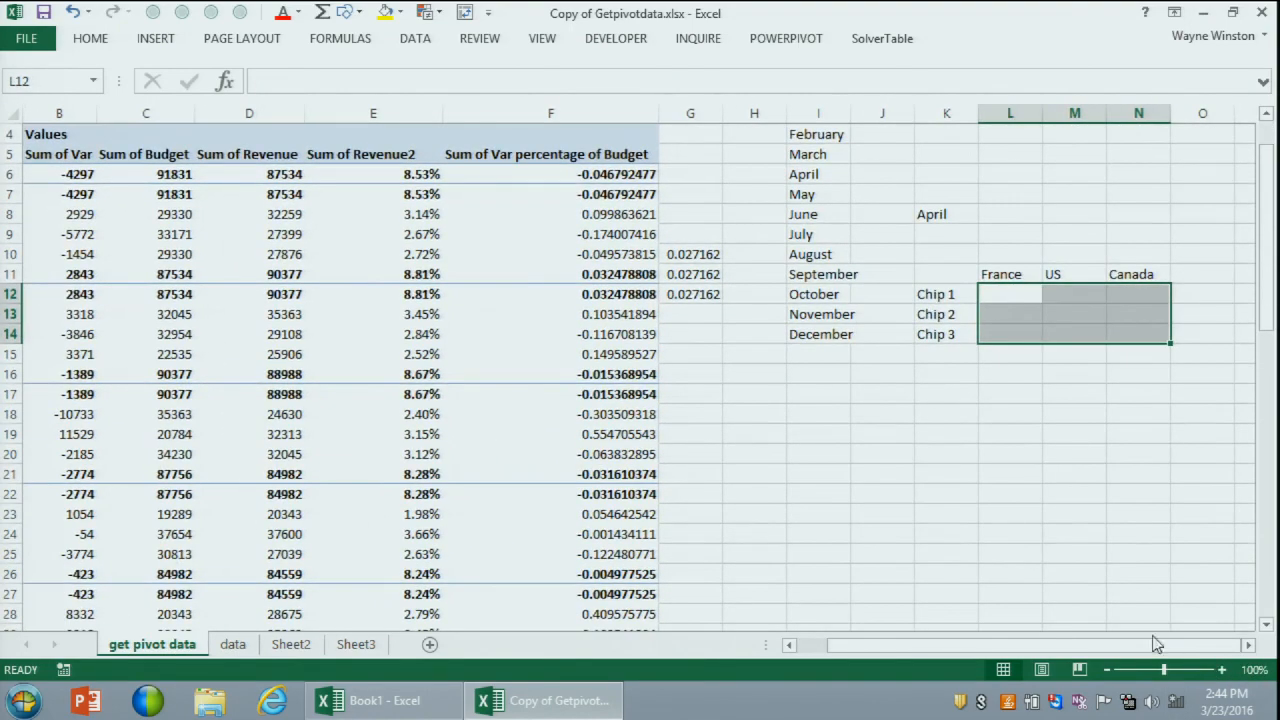
left_click(13, 110)
key("Left")
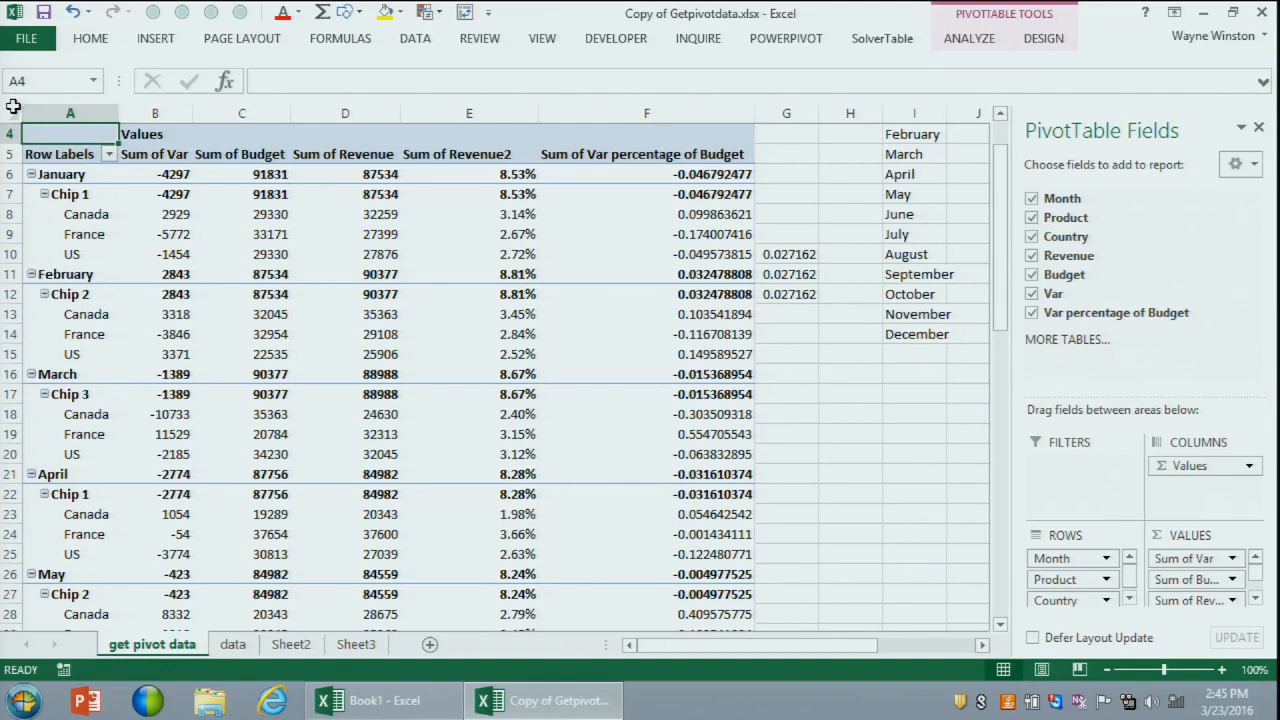
left_click(1258, 128)
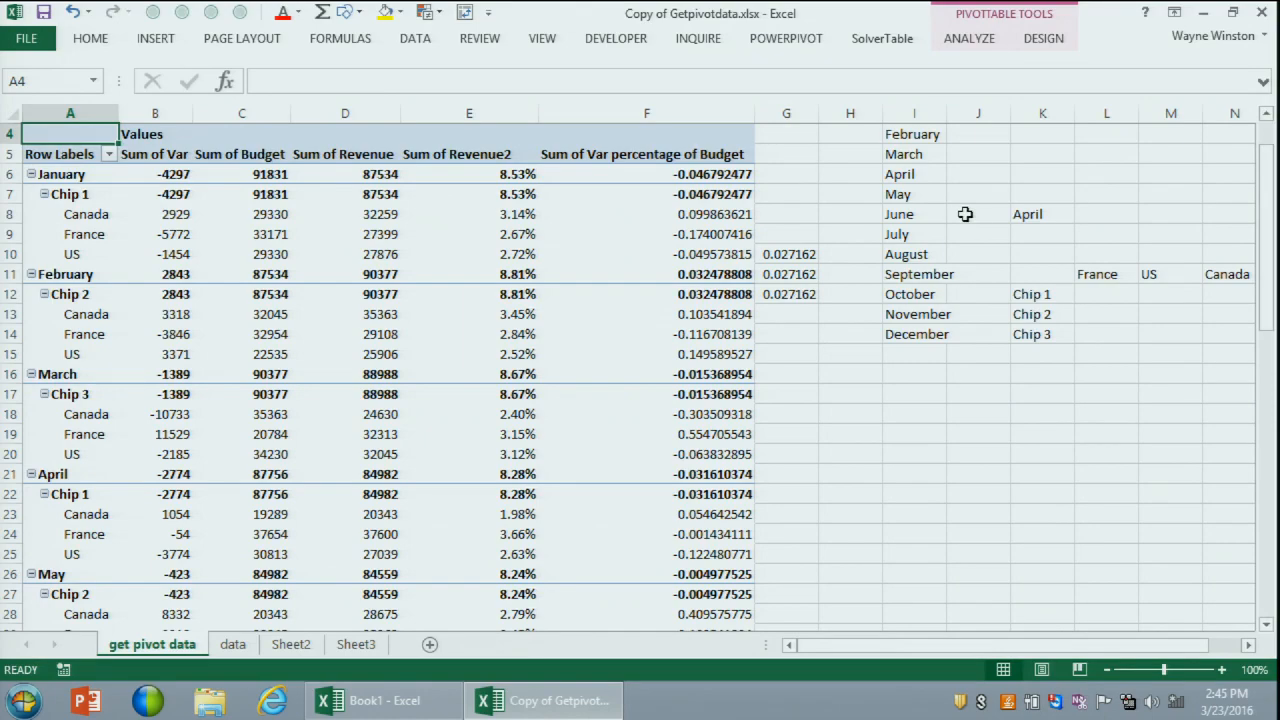
left_click(1221, 669)
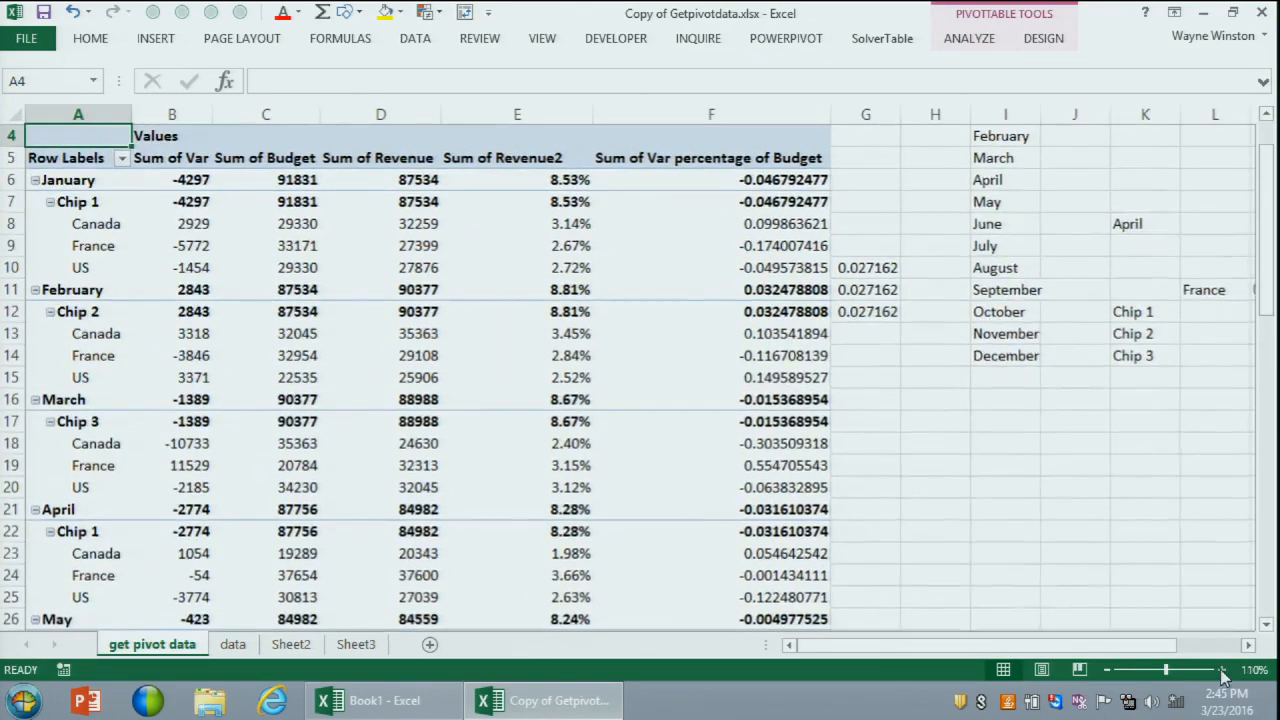
Step: Make the text in all cells of the get pivot data sheet bold
key("Up")
key("Up")
key("Right")
key("Right")
key("Right")
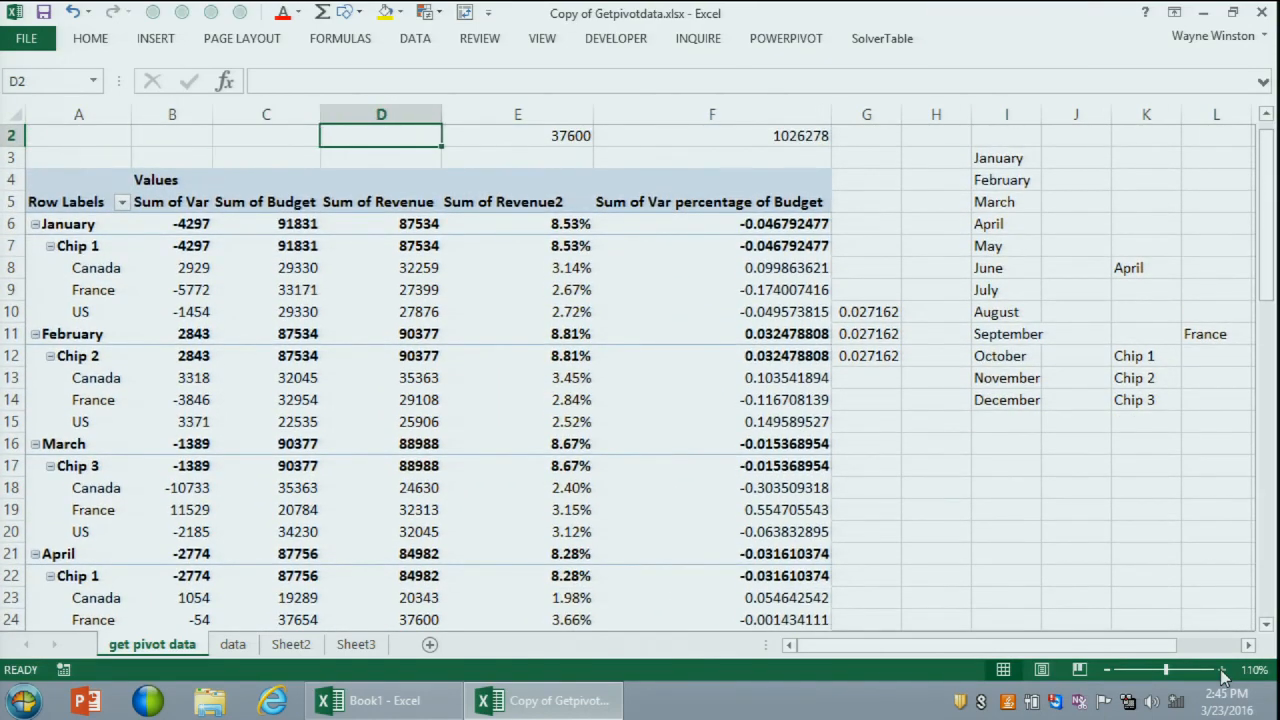
key("Right")
key("Right")
key("Right")
key("Right")
key("Right")
key("Right")
key("Right")
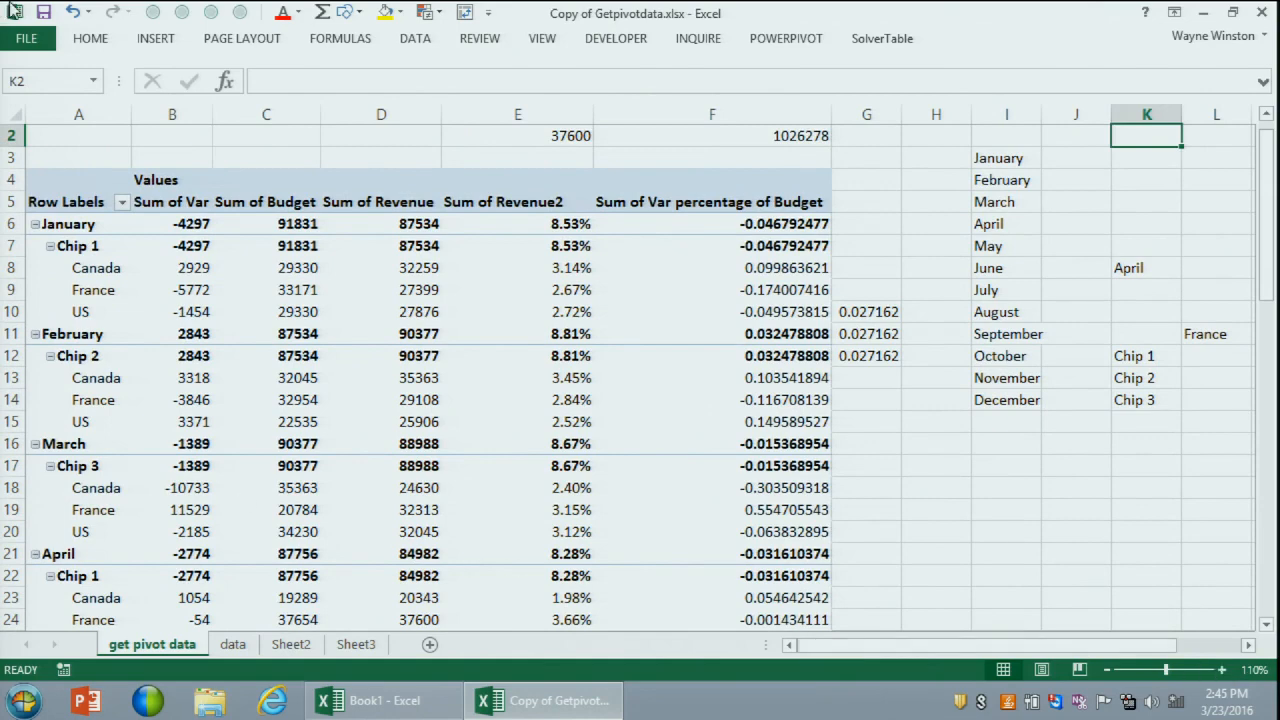
left_click(12, 114)
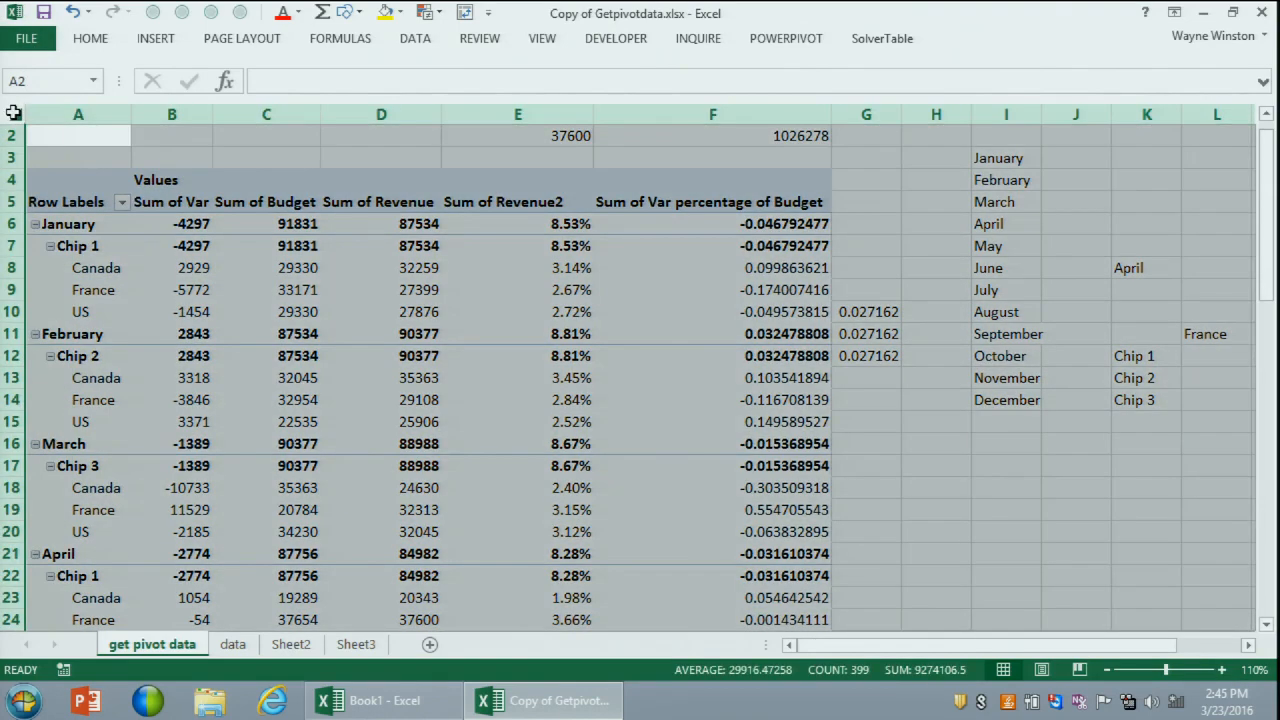
left_click(958, 463)
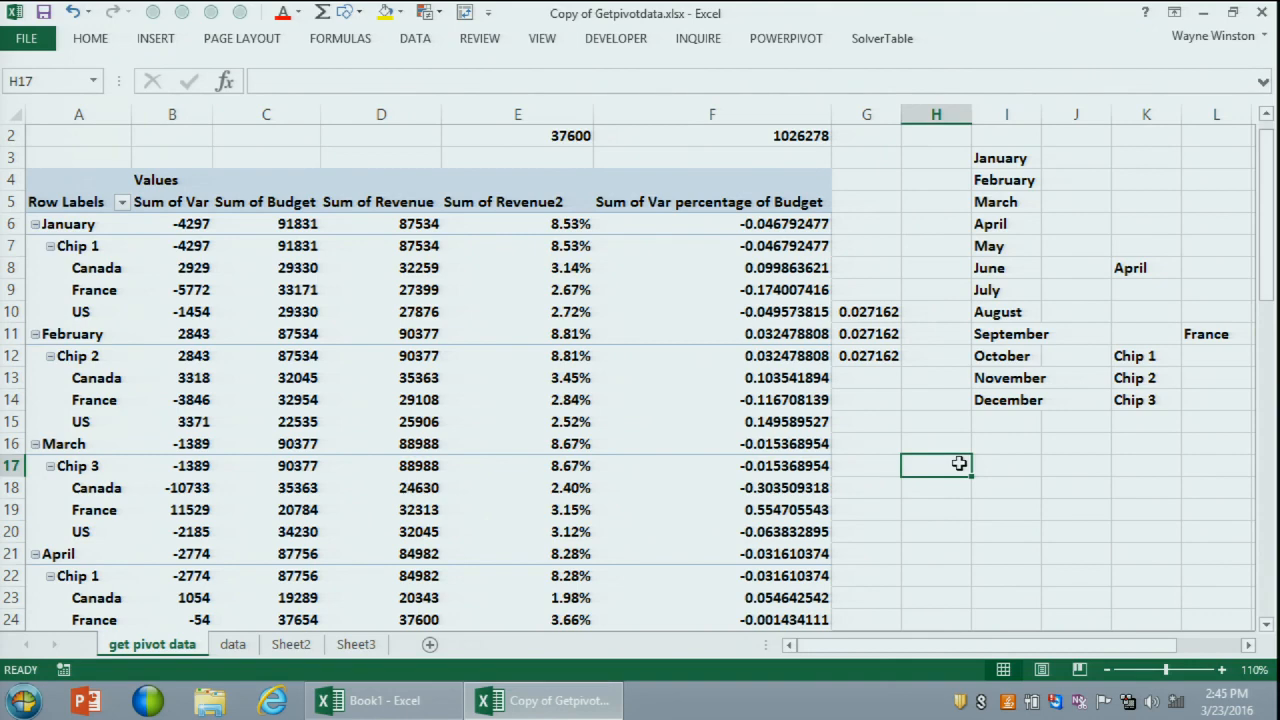
Step: In cell L12, retrieve April Chip 1 France revenue with a GETPIVOTDATA formula by referencing its Sum of Revenue cell in the pivot table
key("Right")
key("Right")
key("Right")
key("Right")
key("Right")
key("Right")
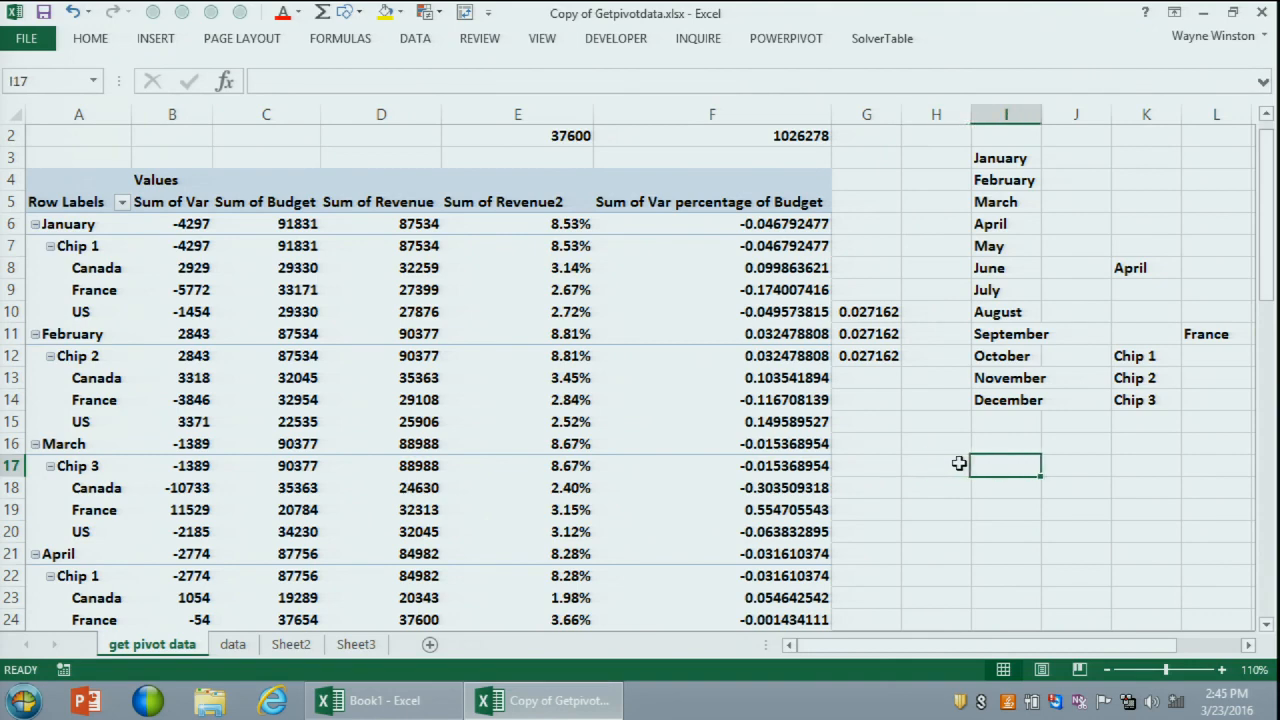
key("Up")
key("Up")
key("Up")
key("Up")
key("Up")
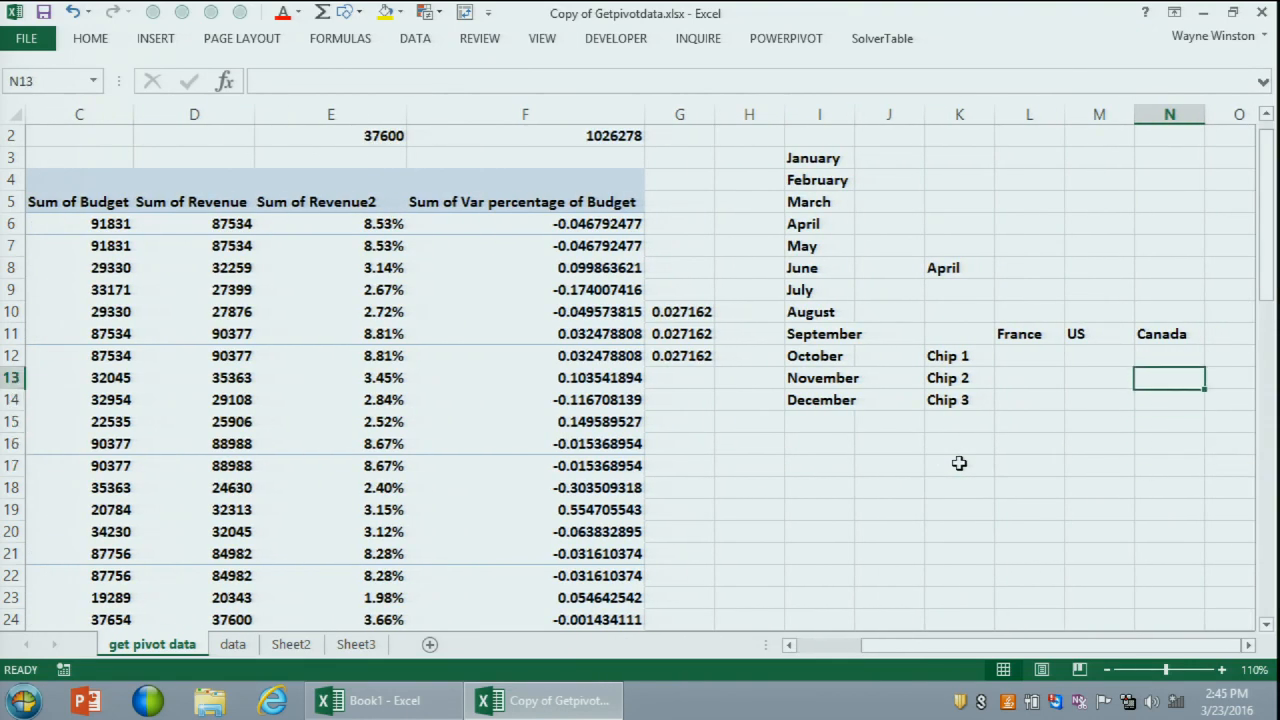
key("Left")
key("Left")
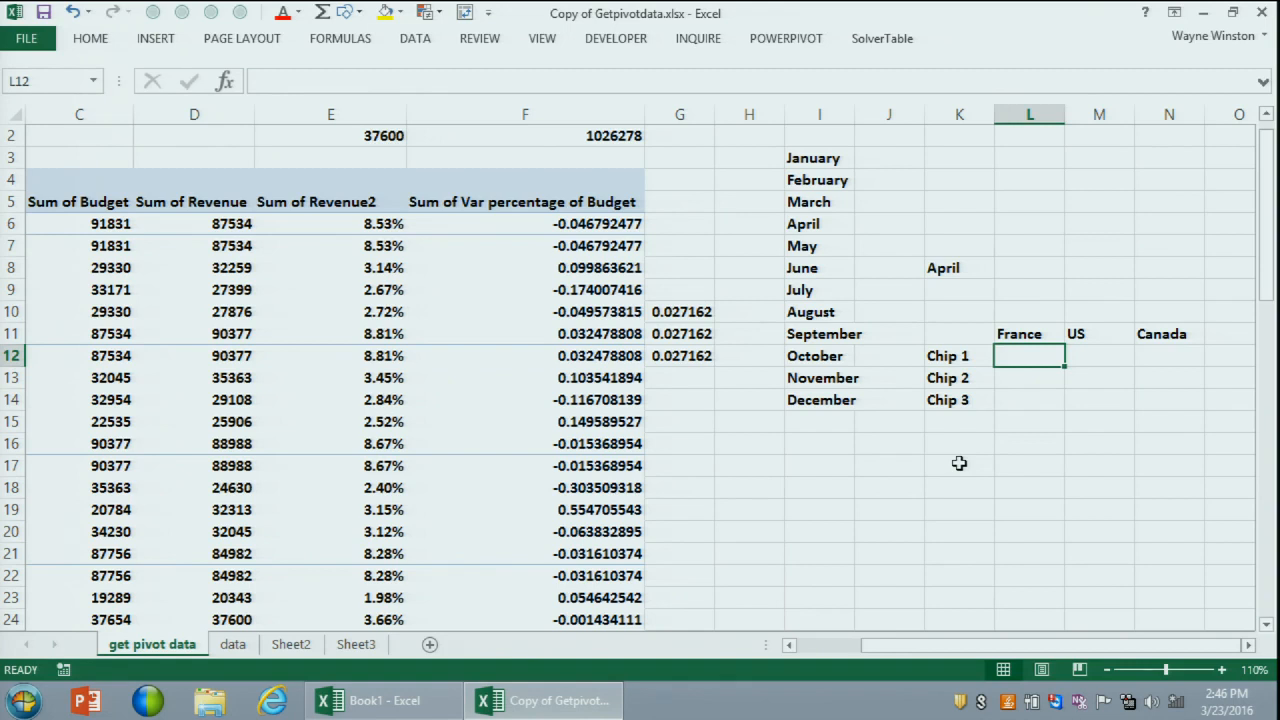
type("=")
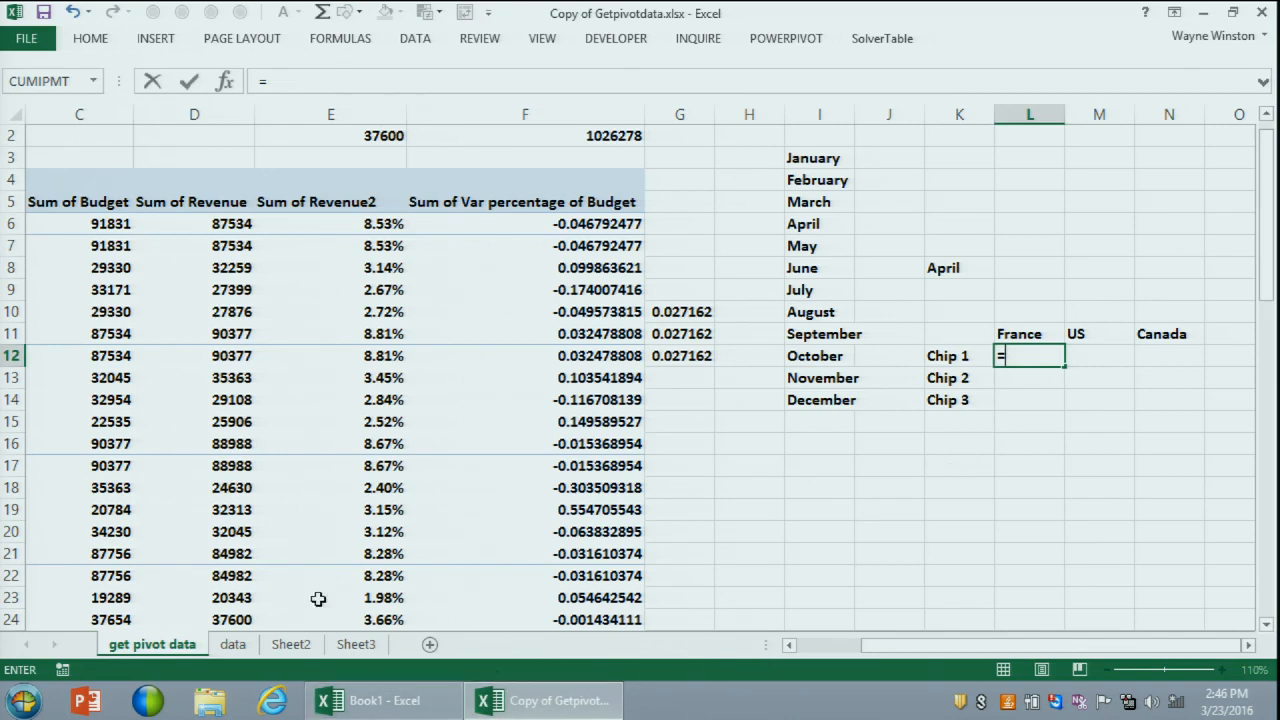
left_click(91, 576)
key("Left")
key("Left")
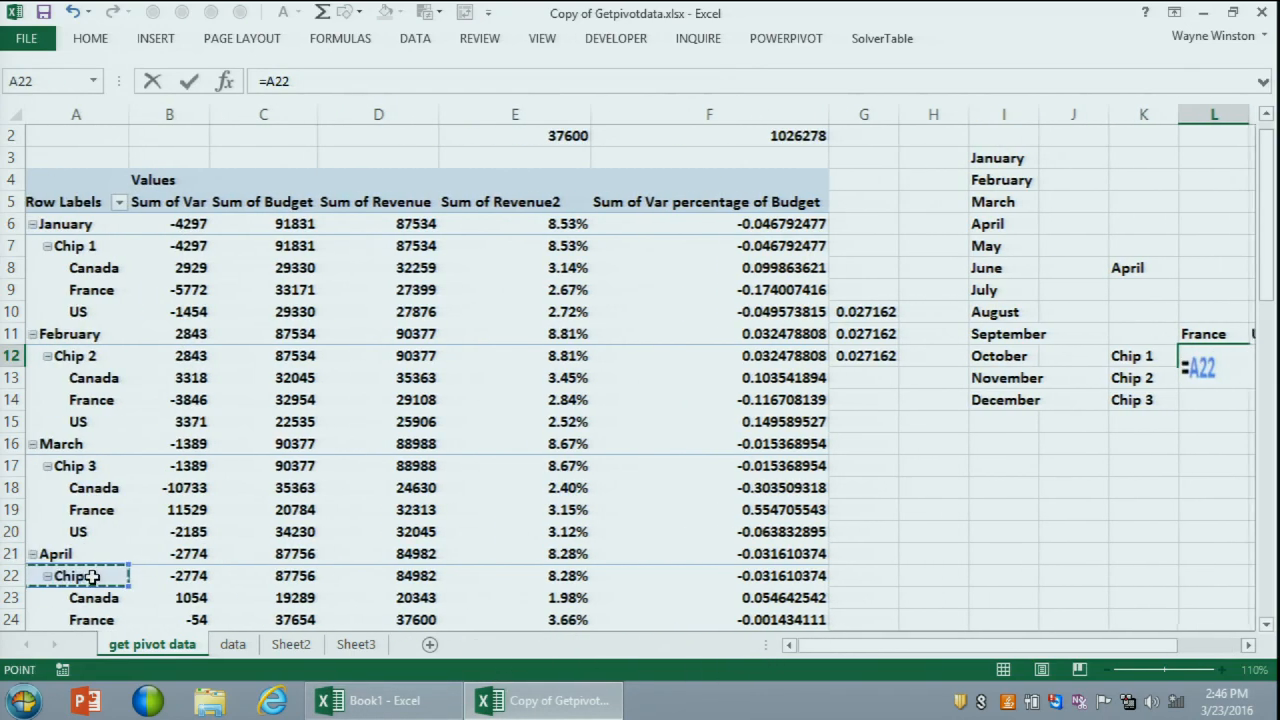
key("Down")
key("Down")
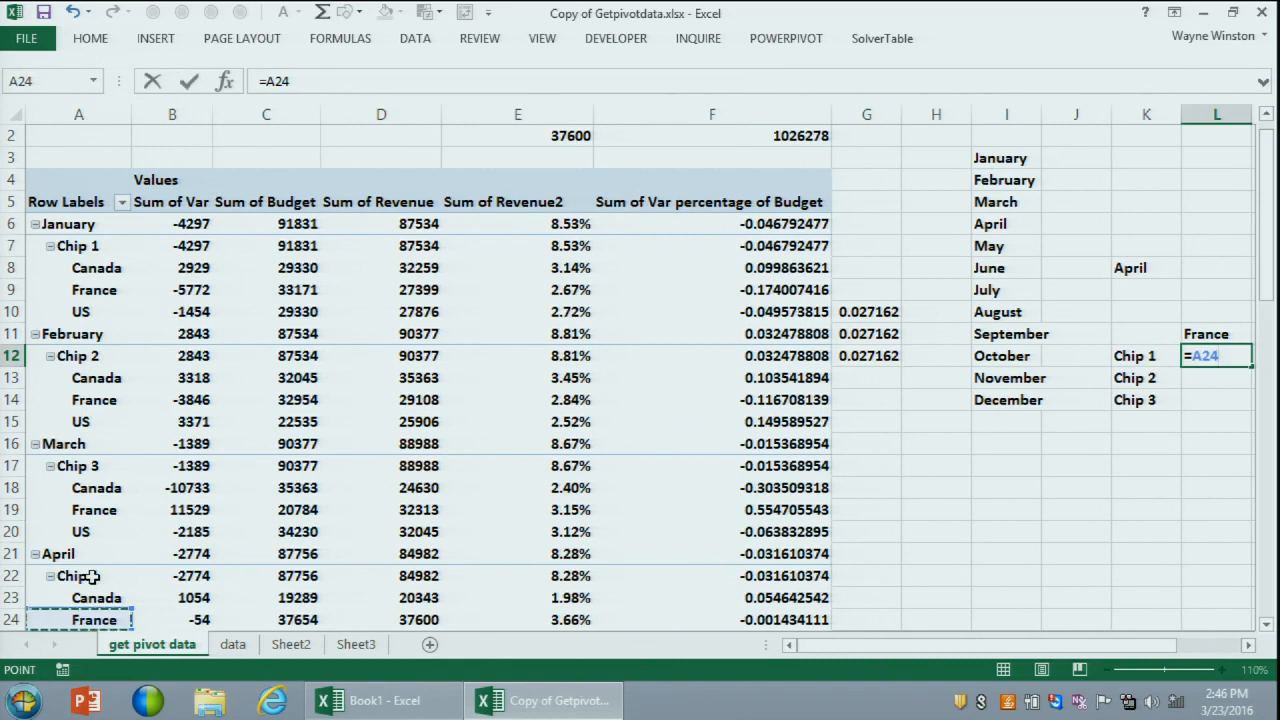
left_click(419, 620)
key("Return")
Step: In the GETPIVOTDATA formula in L12, replace the month item "April" with the absolute reference $K$8
key("Right")
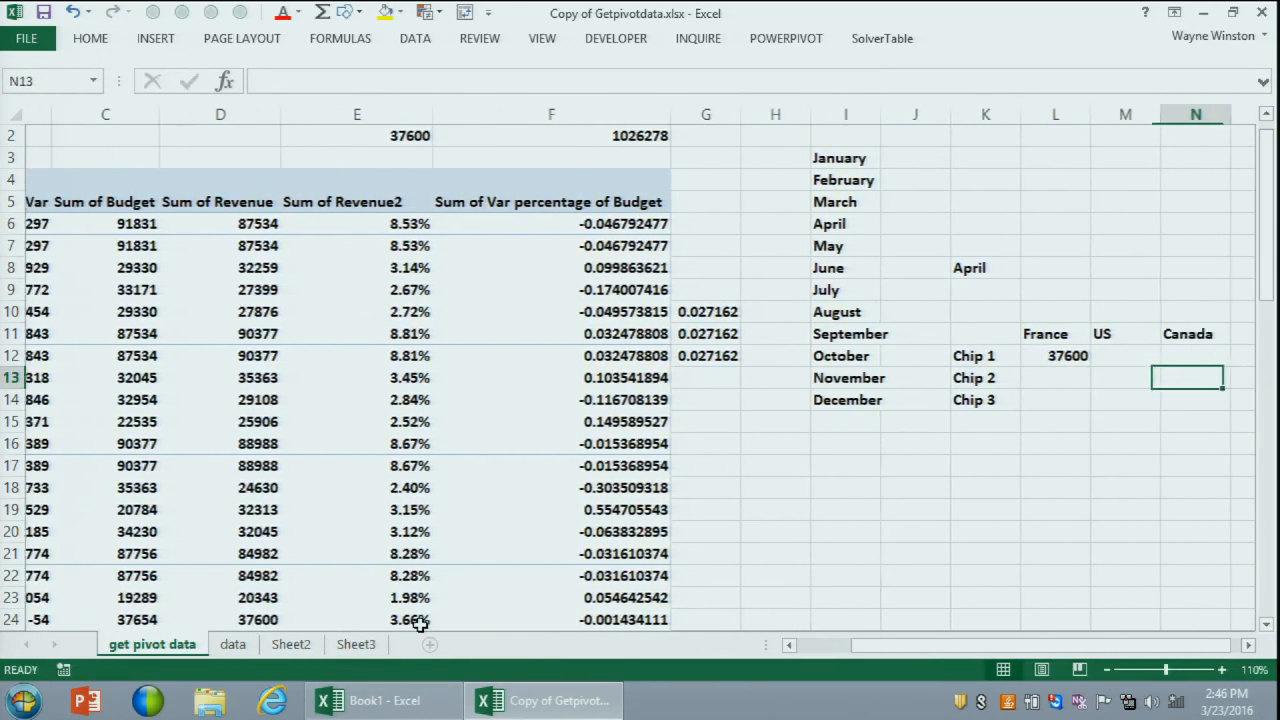
key("Left")
key("Up")
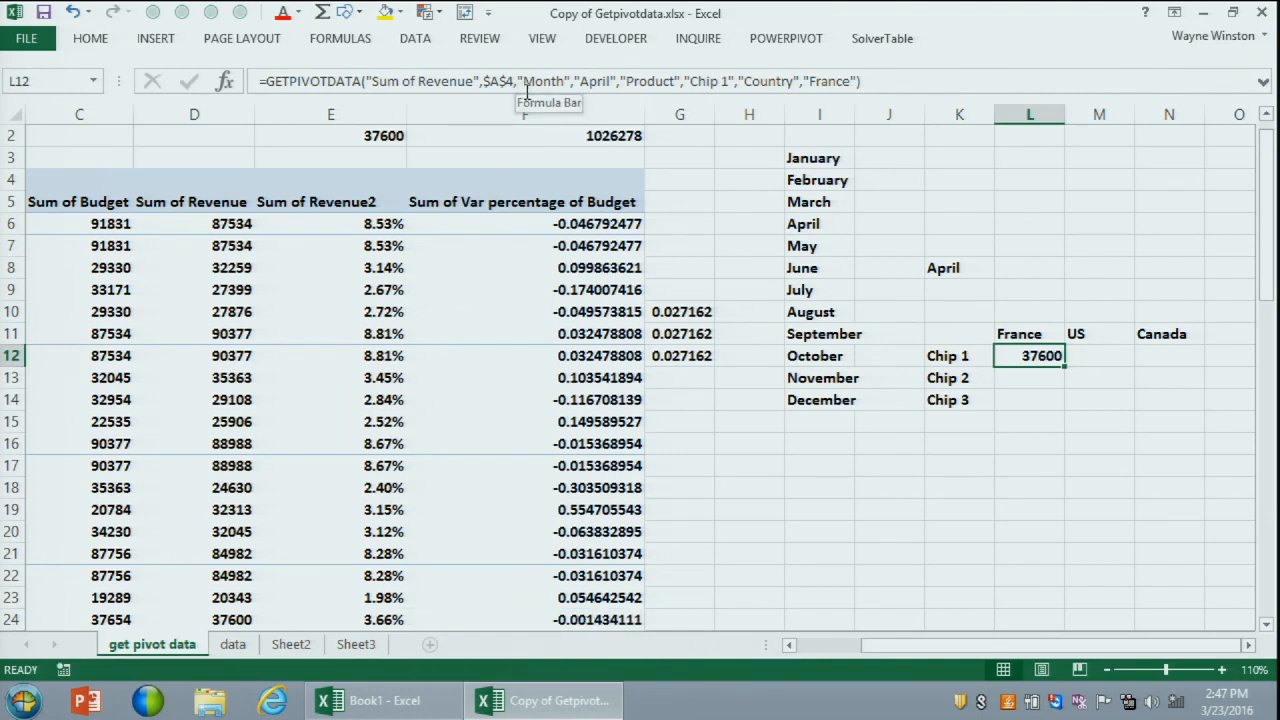
left_click_drag(576, 80, 616, 80)
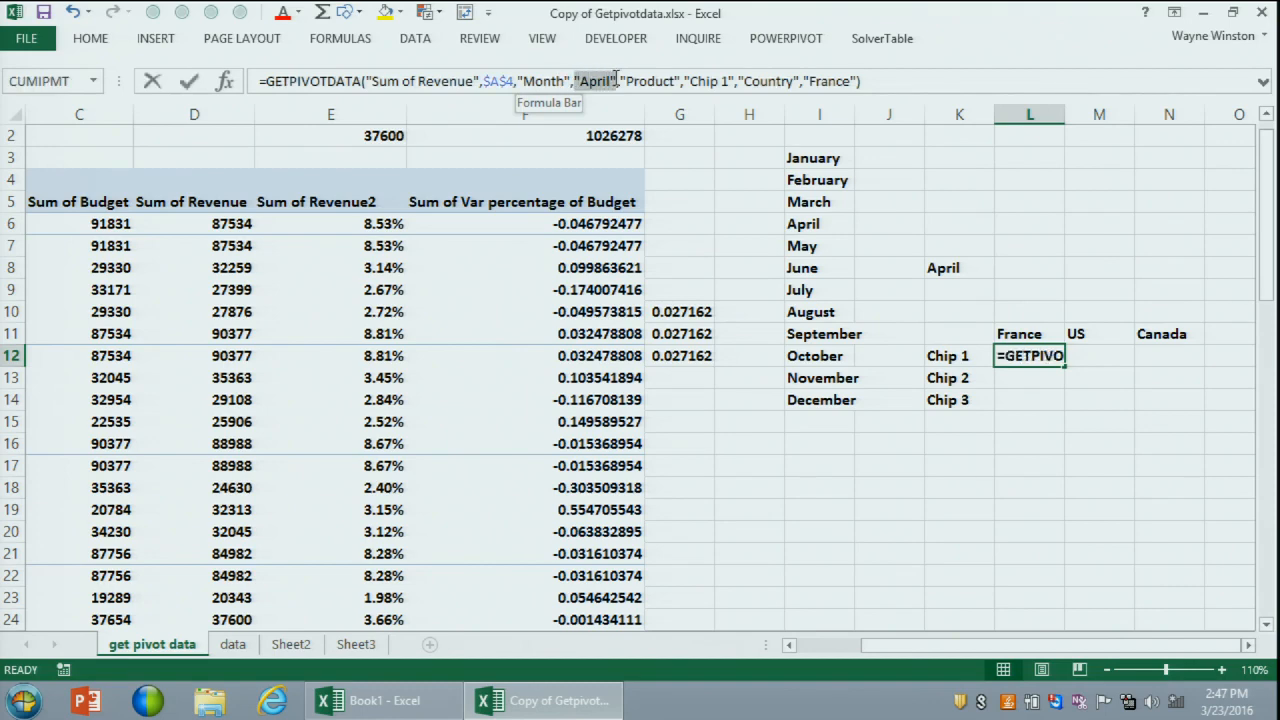
left_click(976, 269)
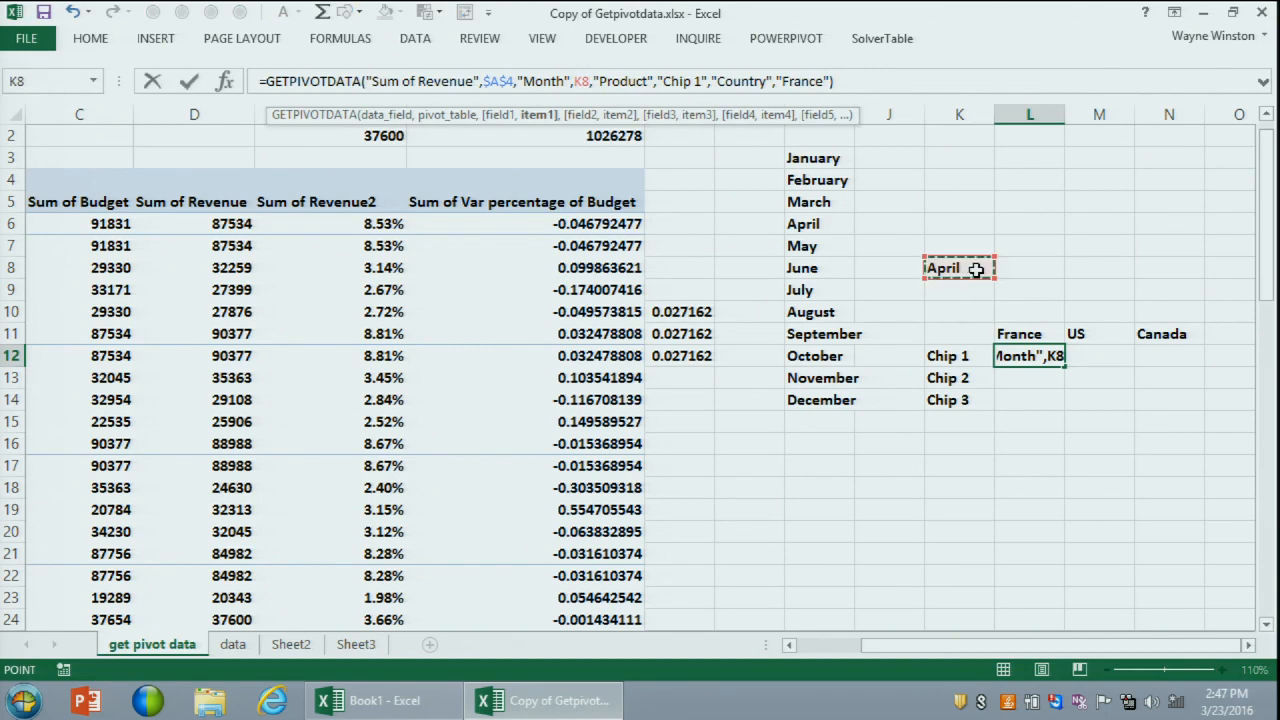
key("F4")
key("F4")
key("F4")
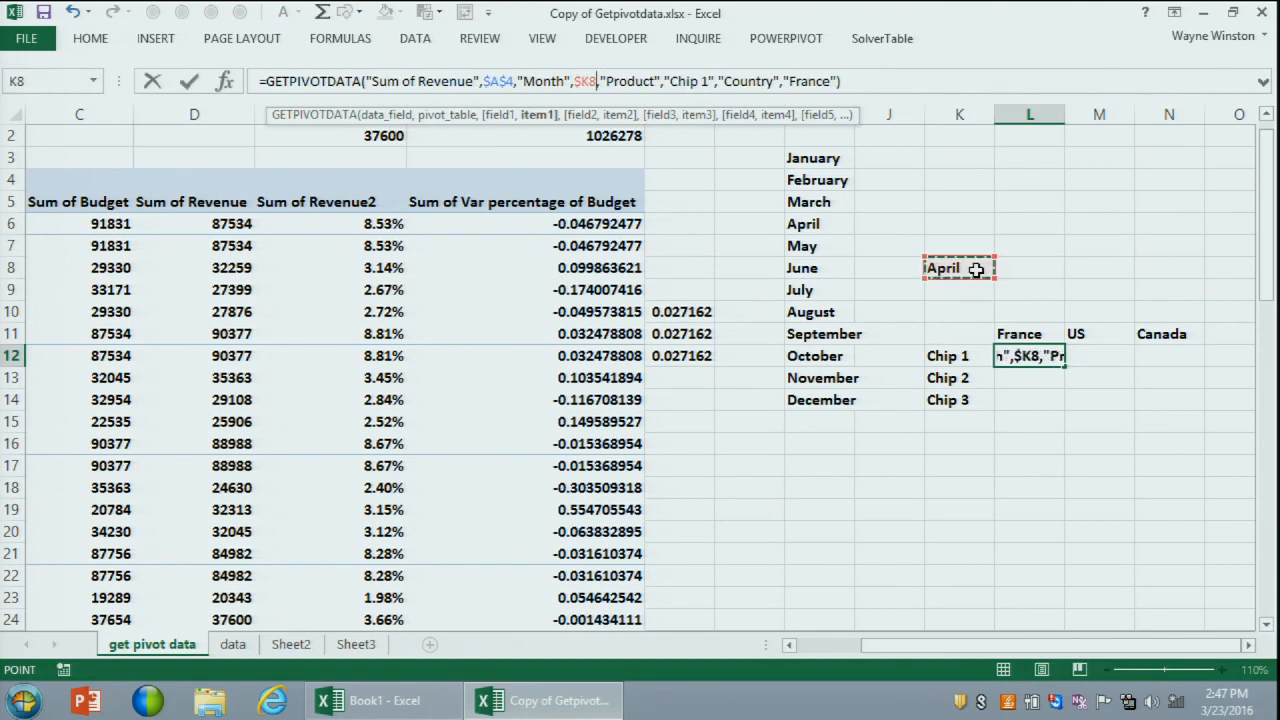
key("F4")
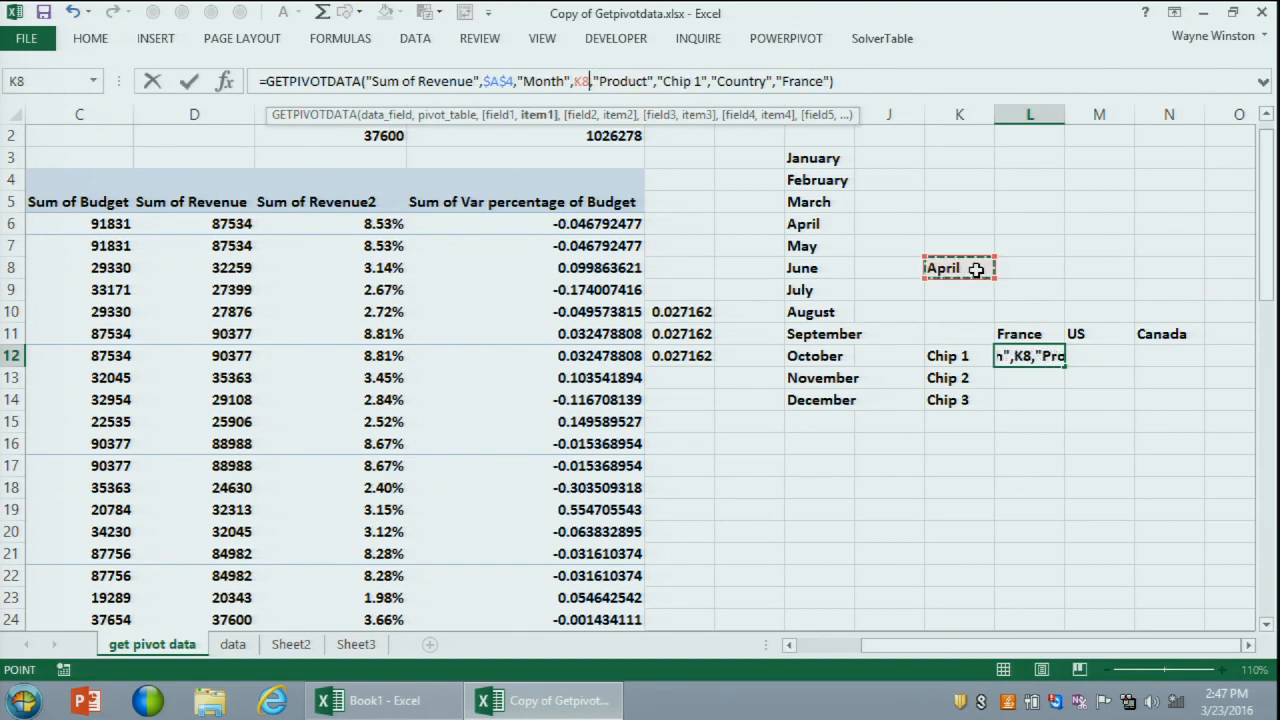
key("F4")
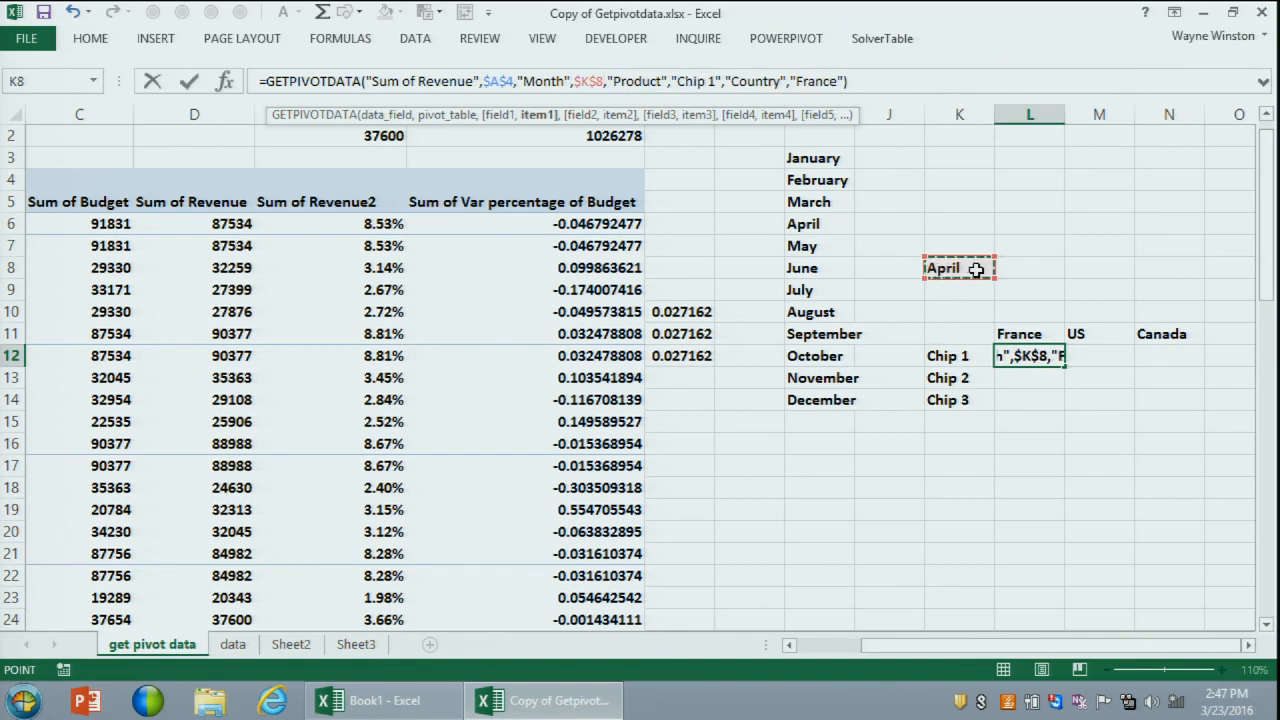
key("F4")
key("F4")
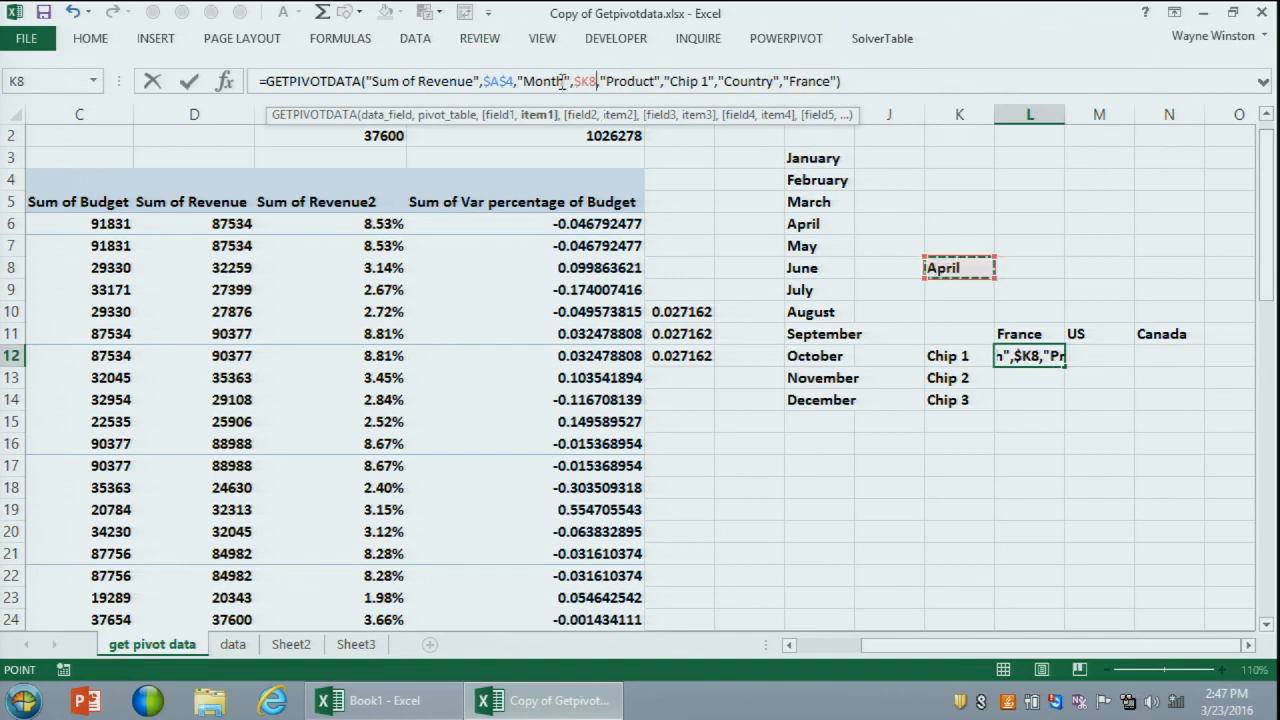
left_click_drag(575, 81, 597, 81)
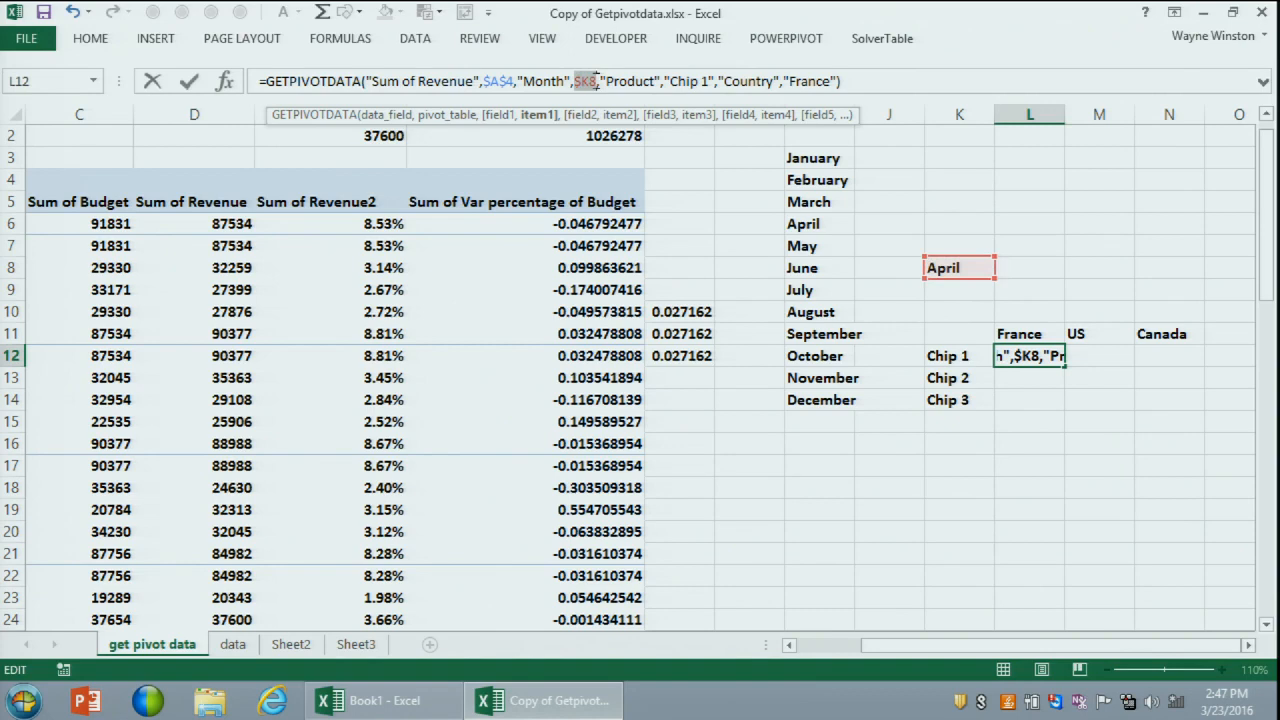
key("F4")
key("F4")
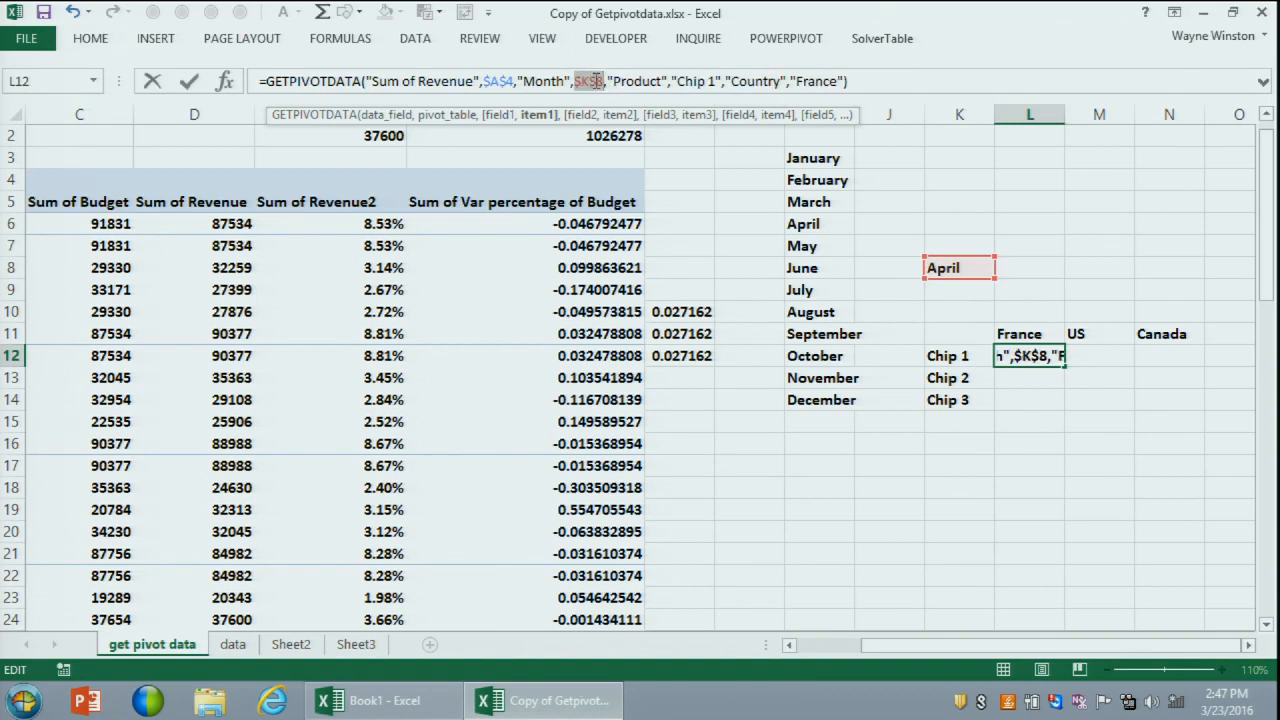
Step: In the L12 GETPIVOTDATA formula, replace the product item "Chip 1" with the column-locked reference $K12
left_click(671, 81)
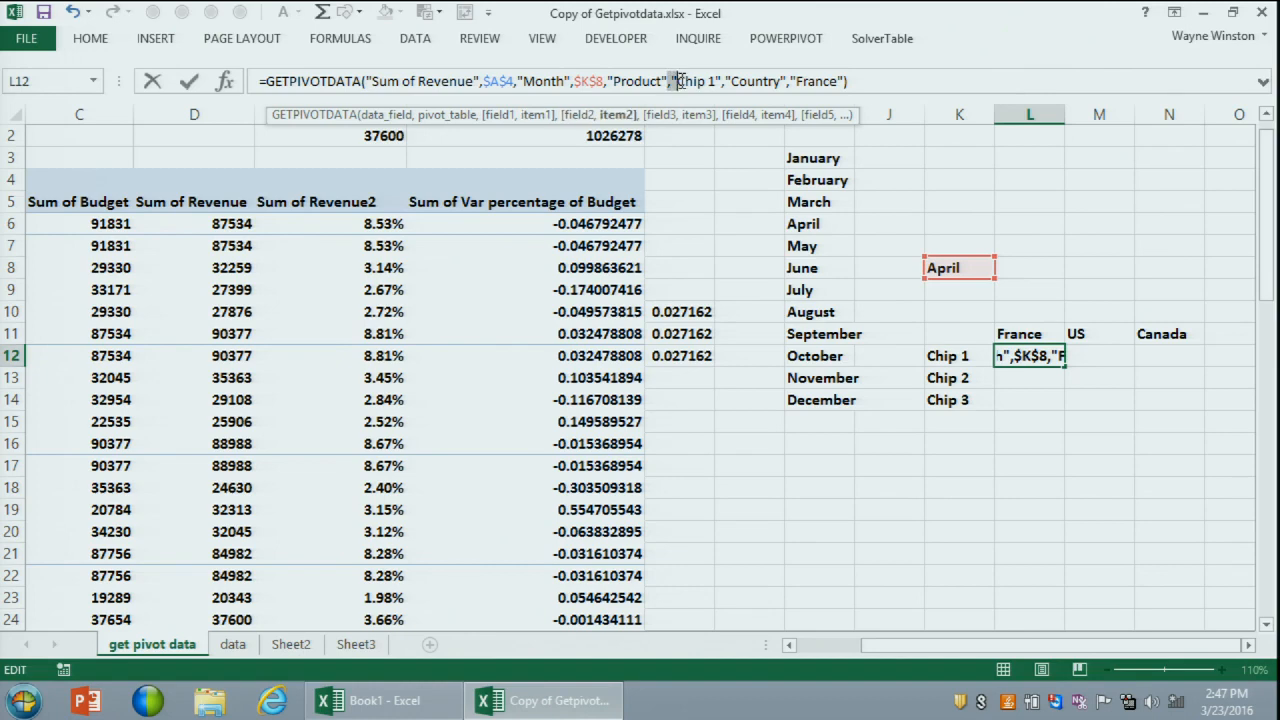
left_click_drag(671, 81, 716, 81)
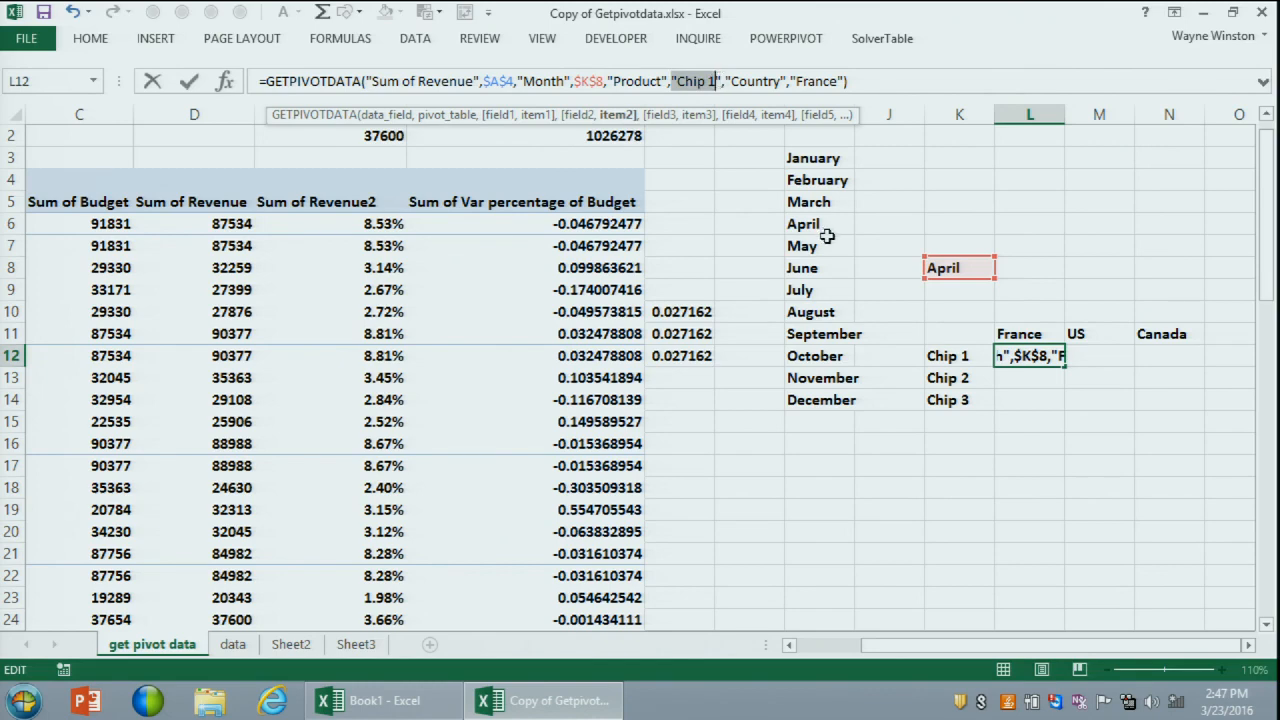
left_click(951, 358)
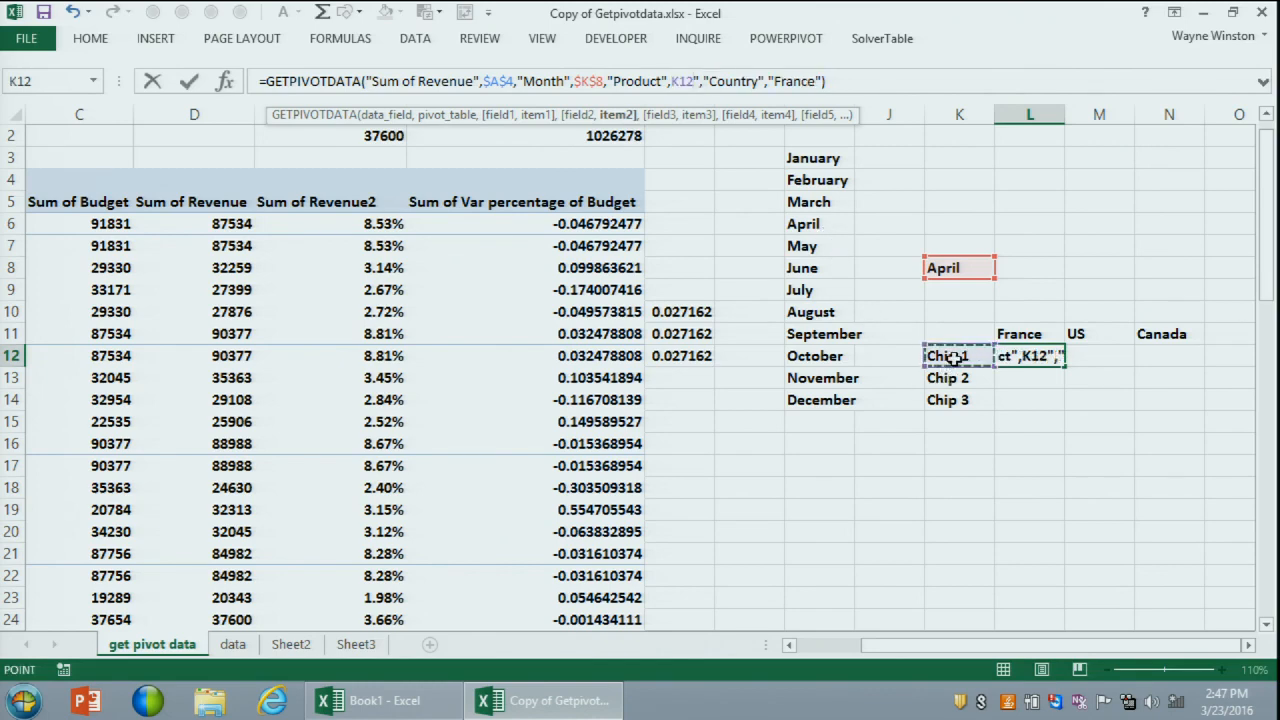
key("F4")
key("F4")
key("F4")
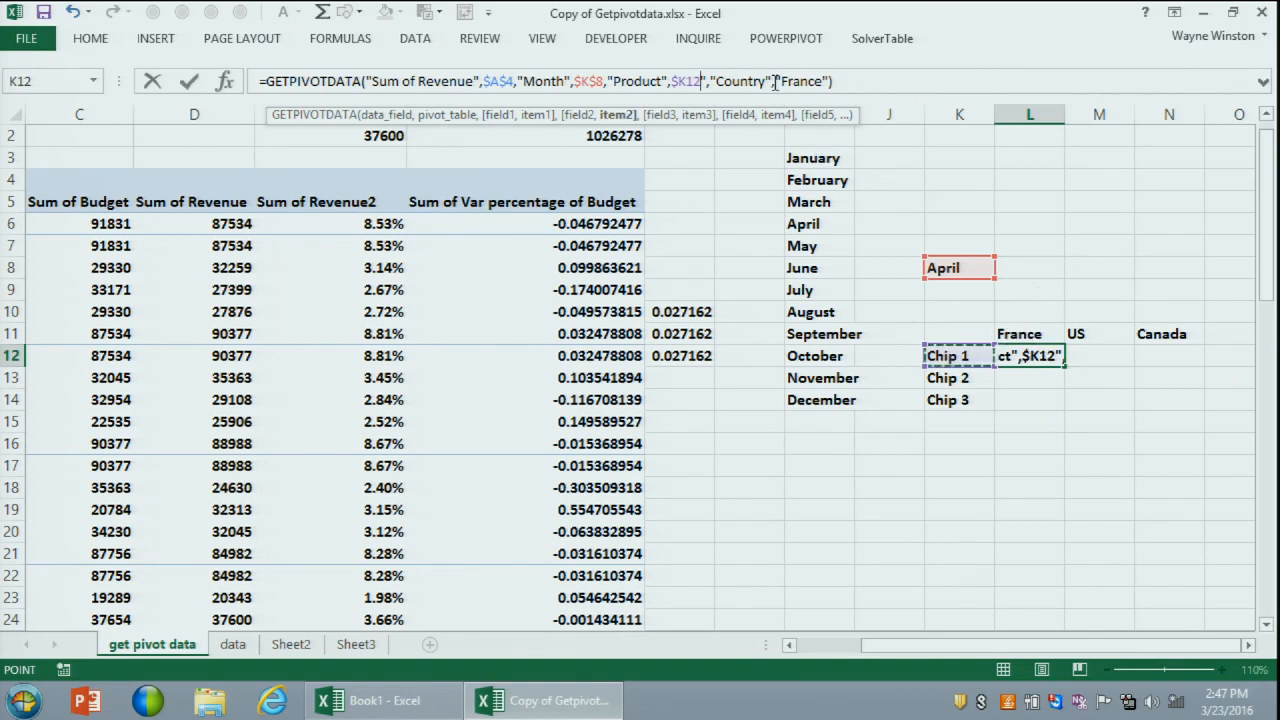
Step: Replace the country item "France" in the L12 formula with the row-locked reference L$11
left_click_drag(777, 82, 833, 82)
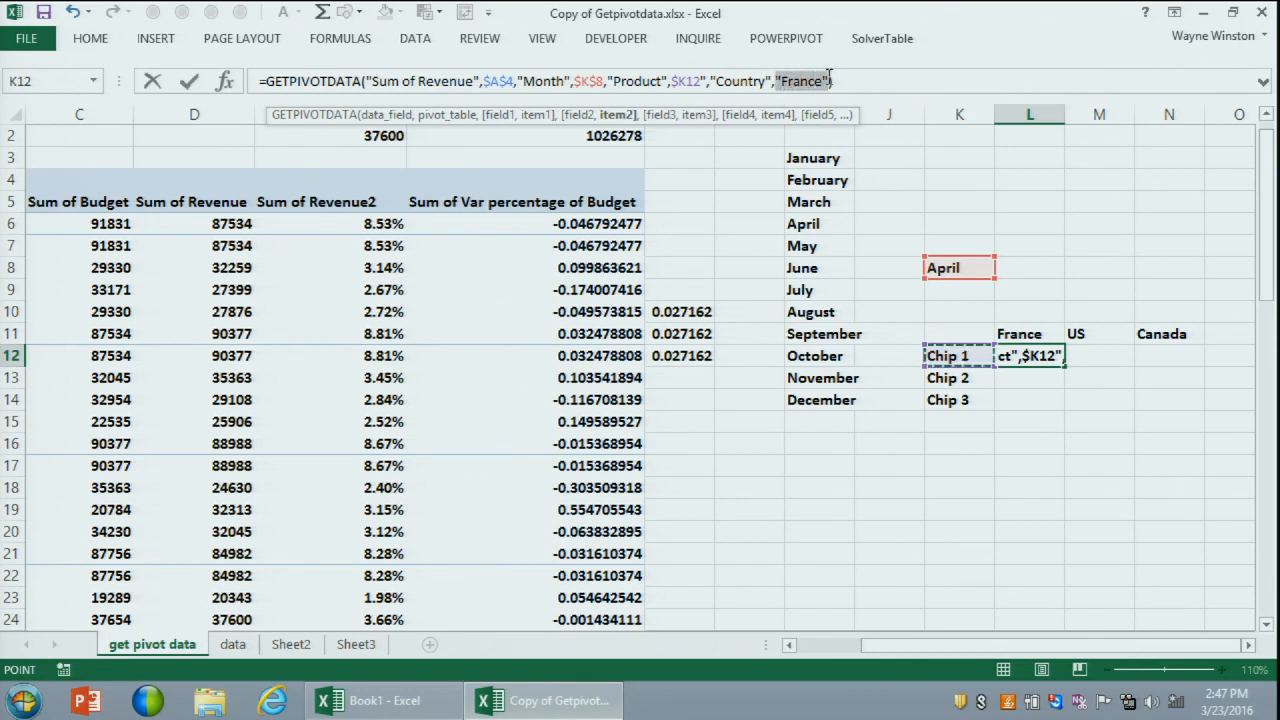
left_click(1039, 334)
key("F4")
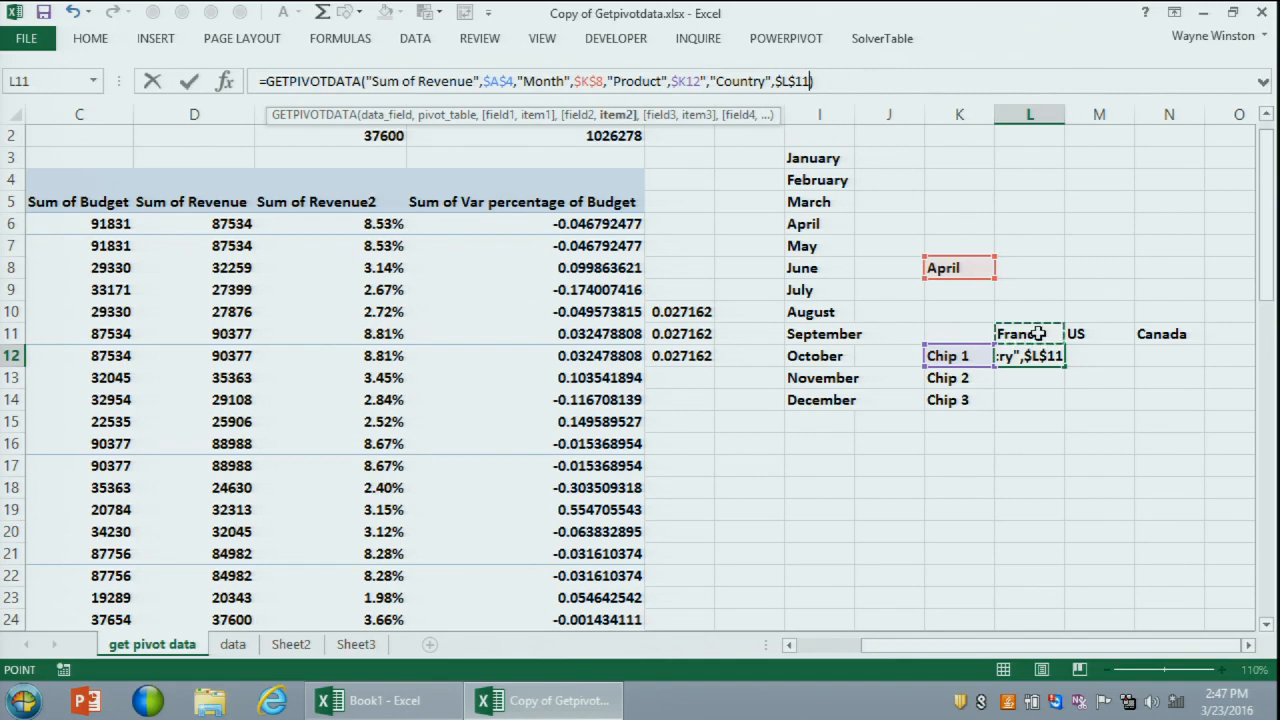
key("F4")
Step: Remove the stray quotation mark after $K12 and enter the corrected GETPIVOTDATA formula in L12
key("Return")
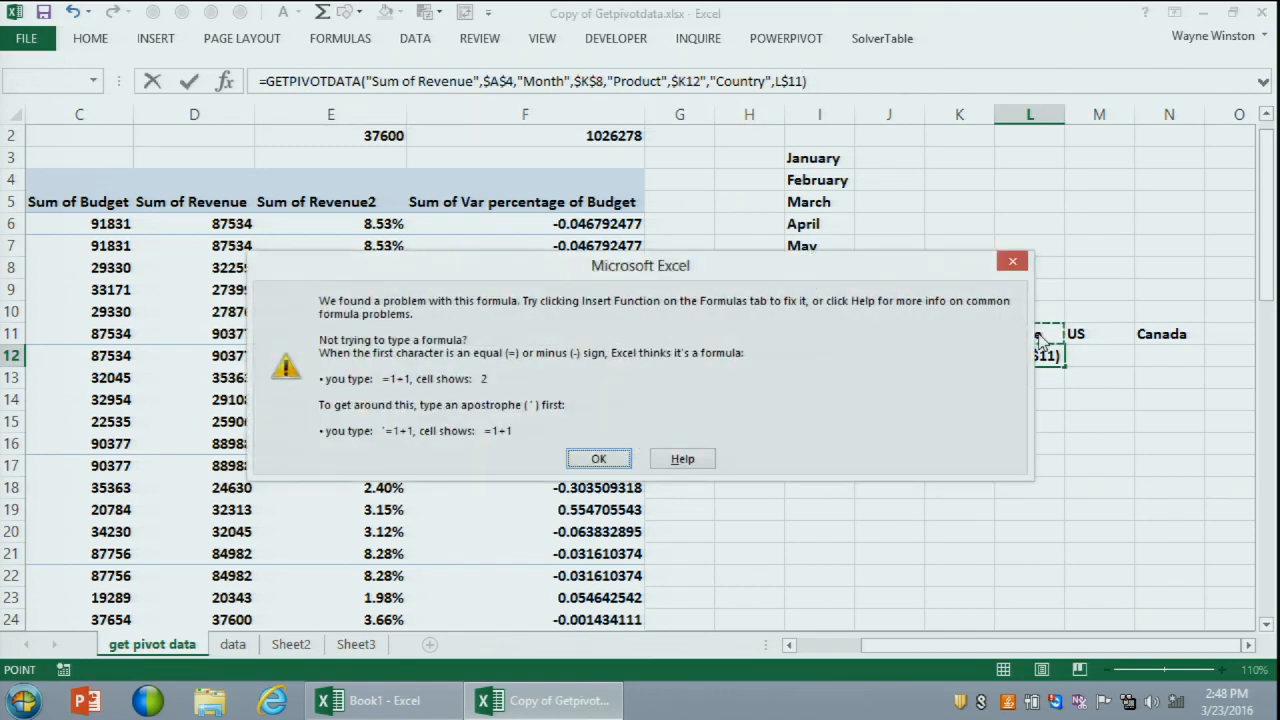
key("Return")
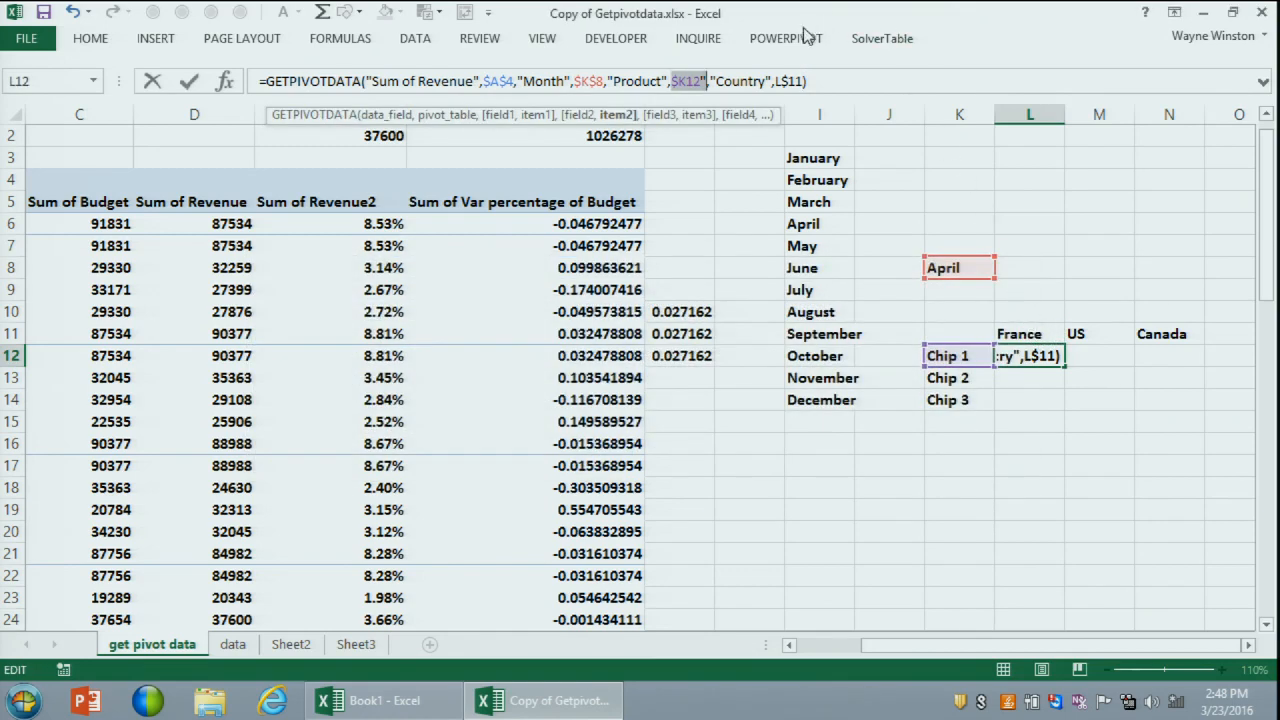
left_click(710, 81)
type(",")
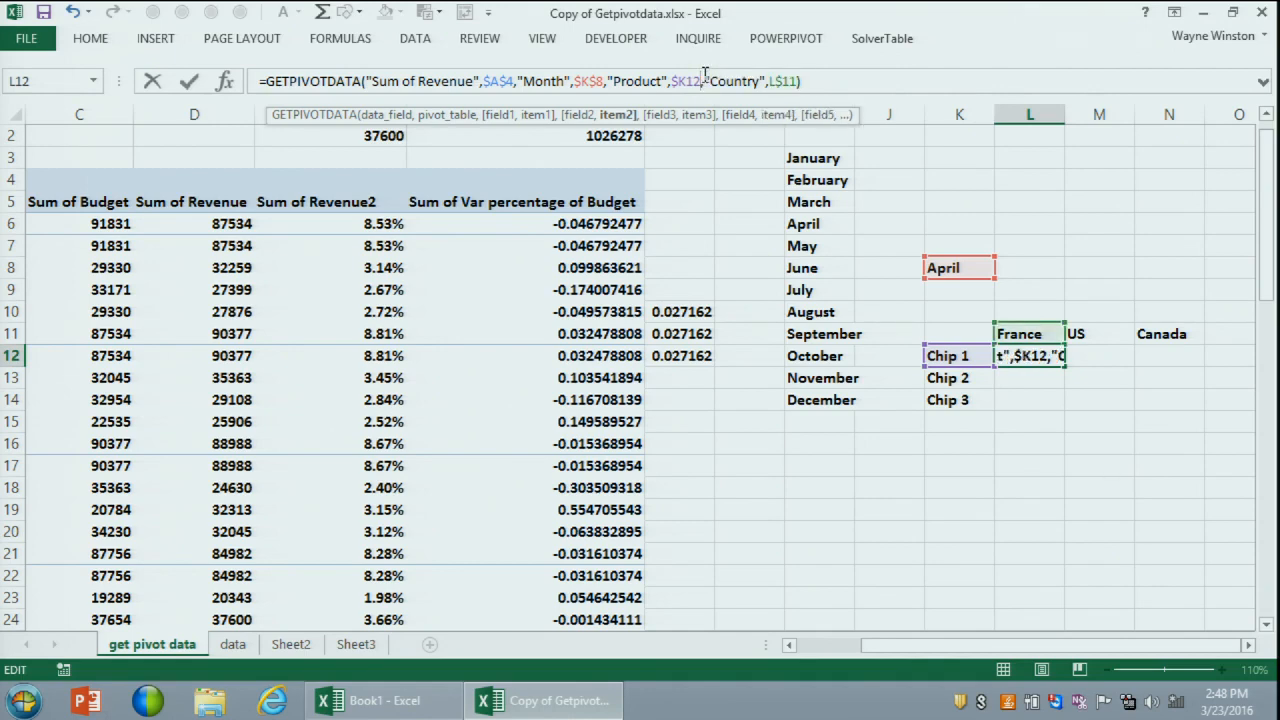
key("Return")
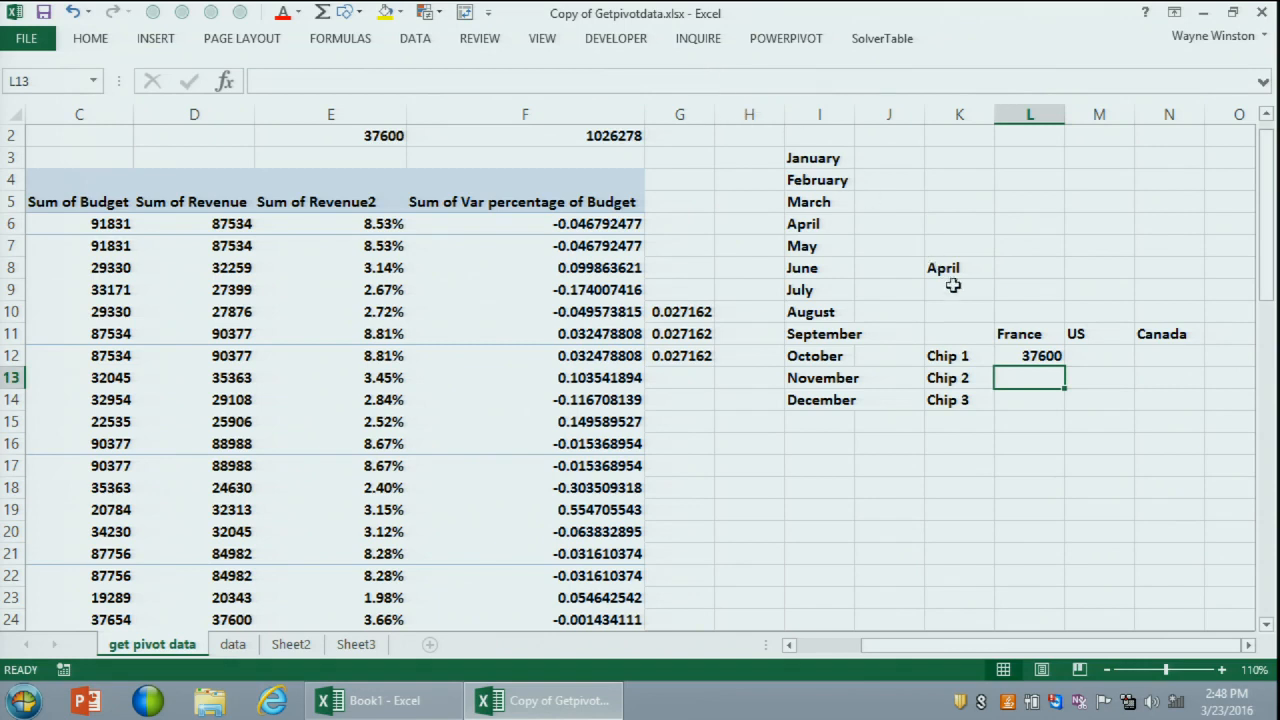
Step: Fill the L12 formula across the chip and country grid L12:N14
left_click(1045, 358)
left_click_drag(1063, 366, 1199, 413)
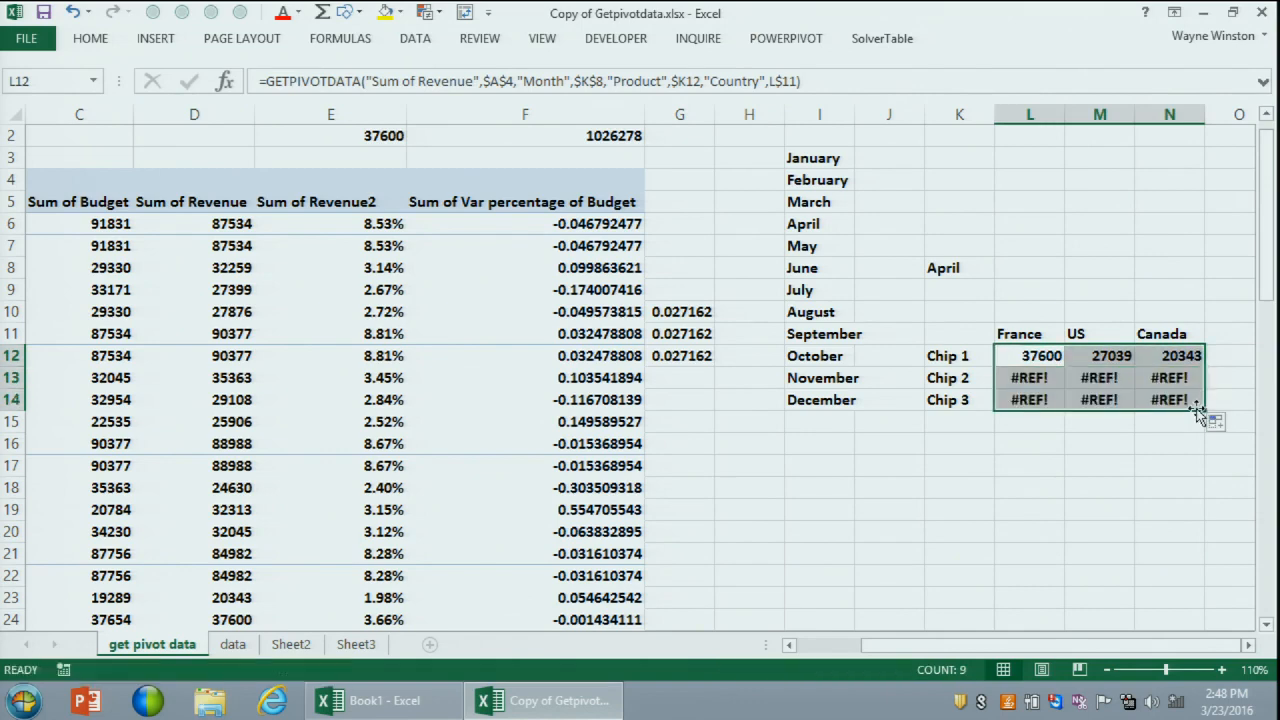
Step: Wrap the GETPIVOTDATA formula in L12 in an IFERROR function that returns 0 on errors
key("Up")
key("Down")
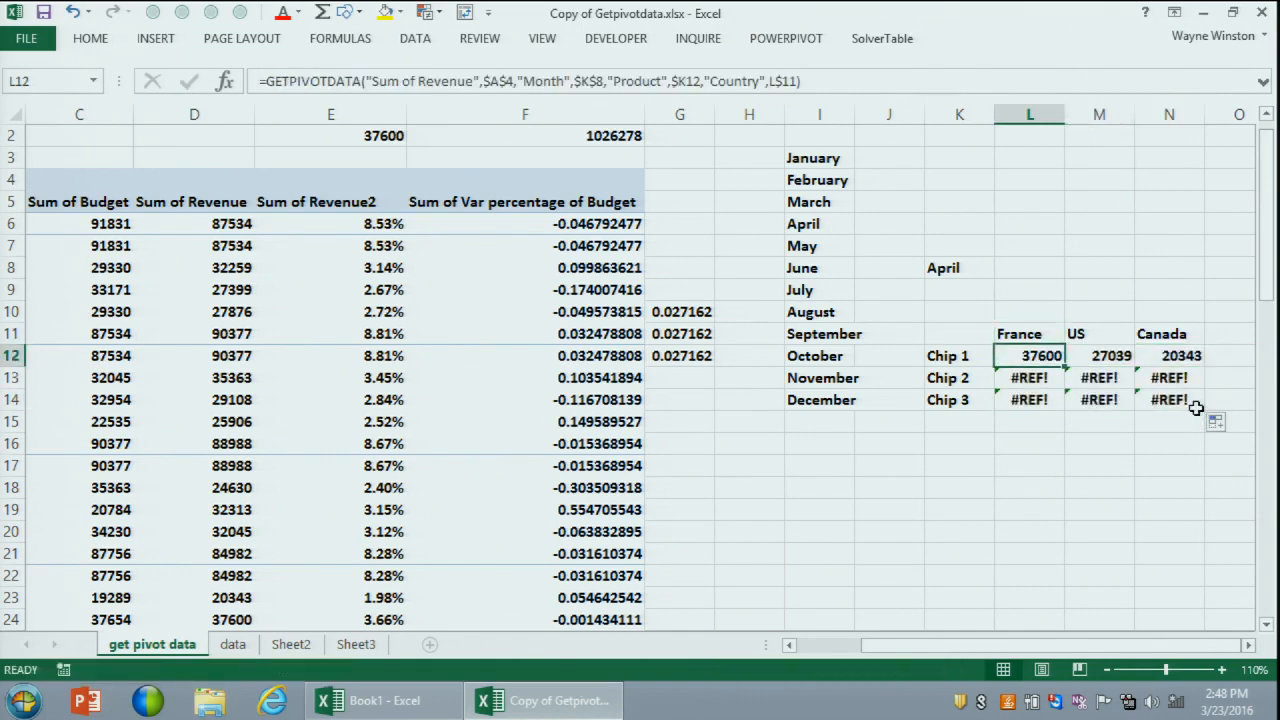
key("F2")
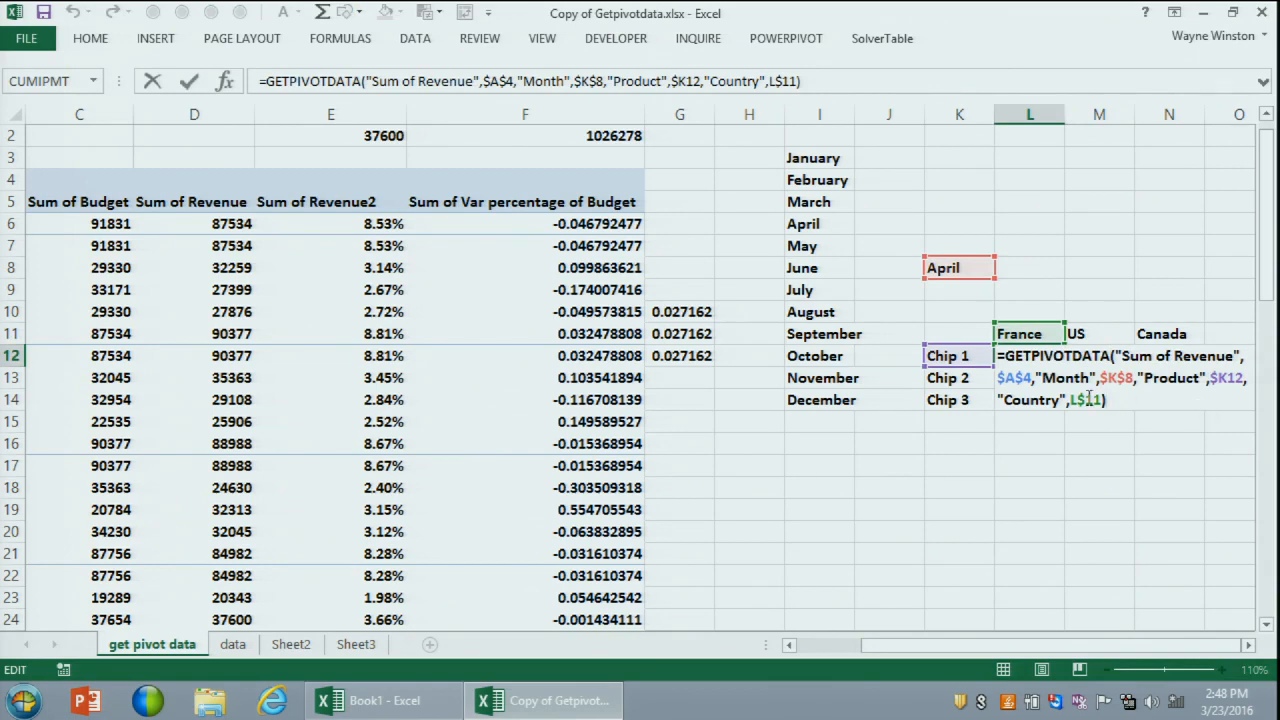
left_click(1005, 356)
type("iferror")
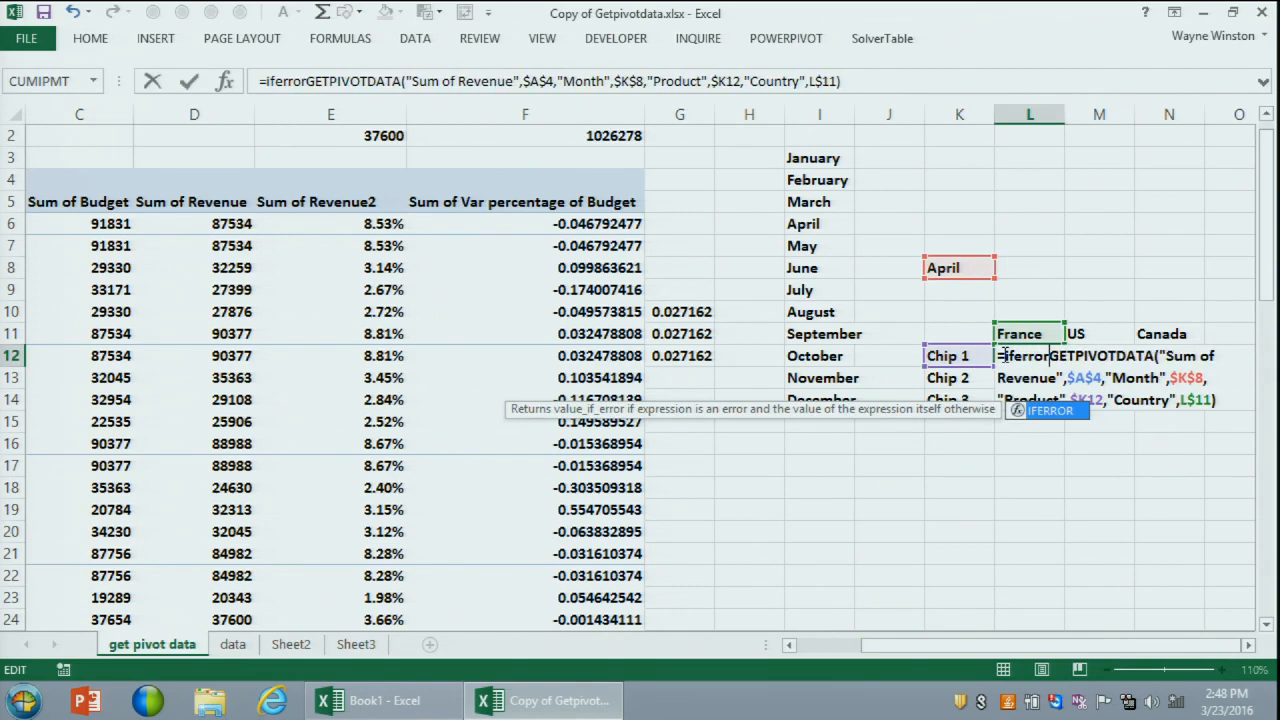
type("(")
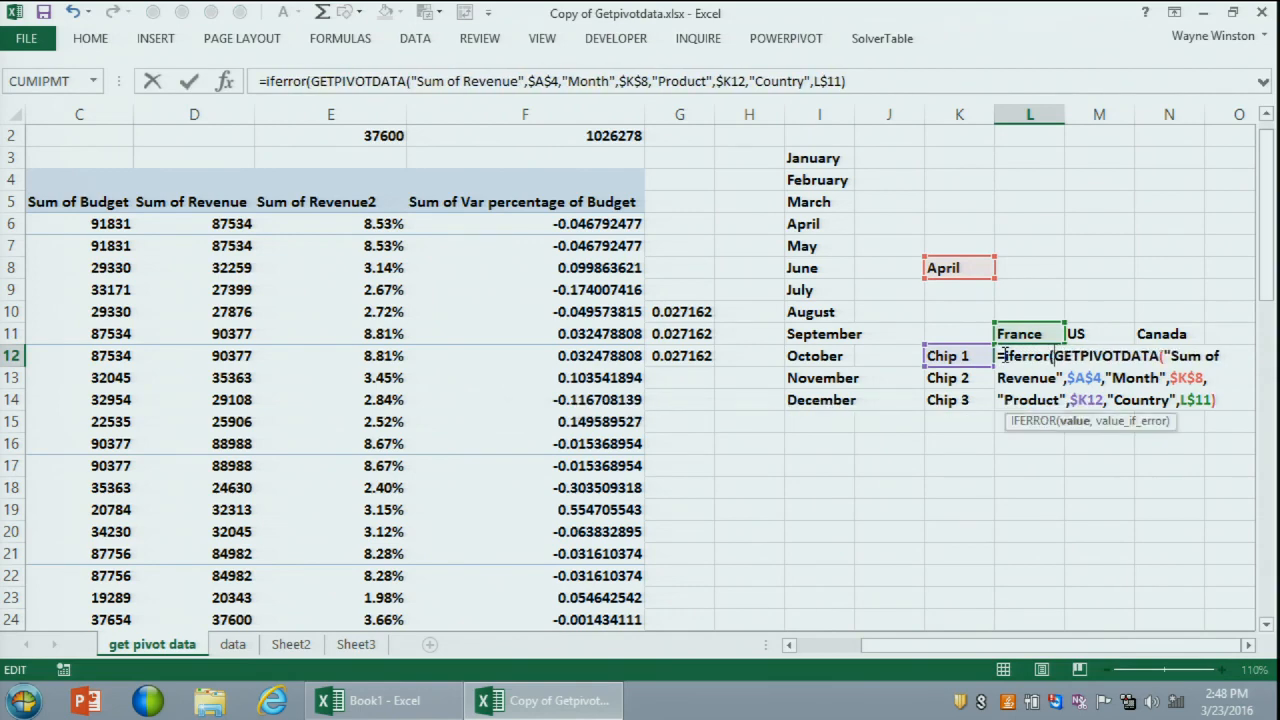
left_click(856, 80)
type(",0)")
key("Return")
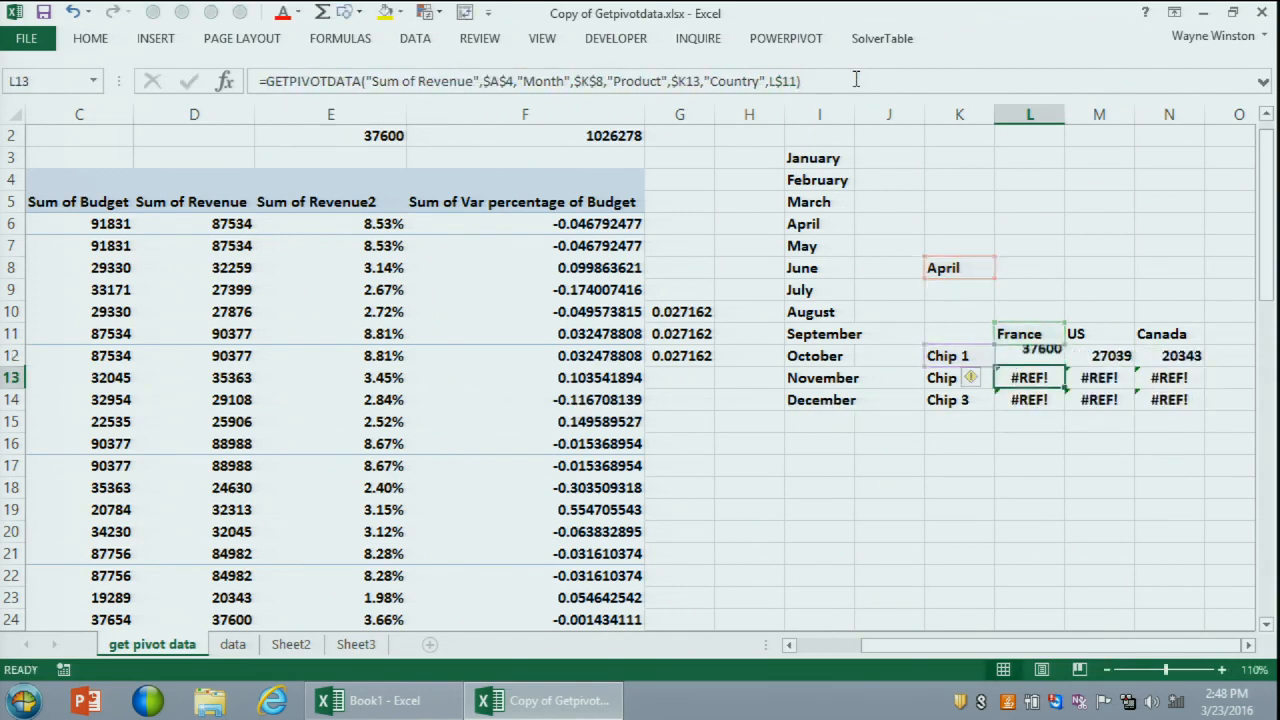
Step: Copy the IFERROR formula from L12 to the whole chip and country grid L12:N14
left_click(1037, 356)
key("ctrl+c")
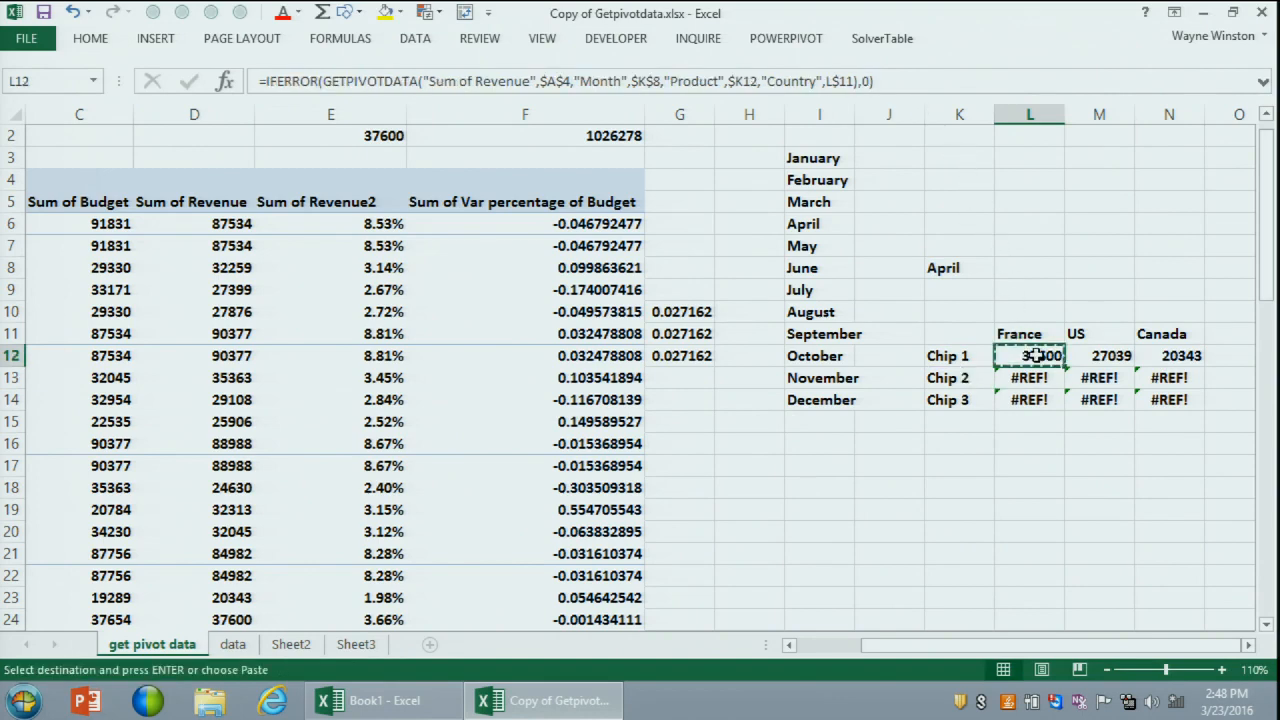
key("shift+Right")
key("shift+Right")
key("shift+Down")
key("shift+Down")
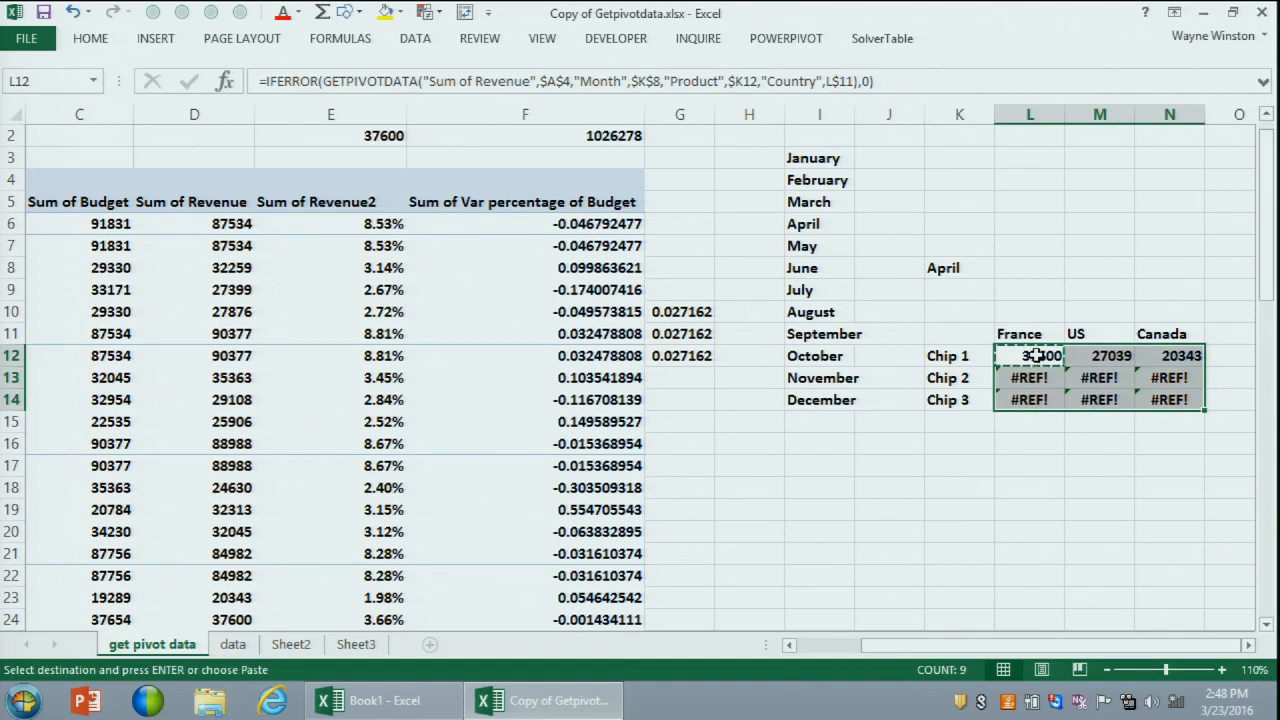
key("Return")
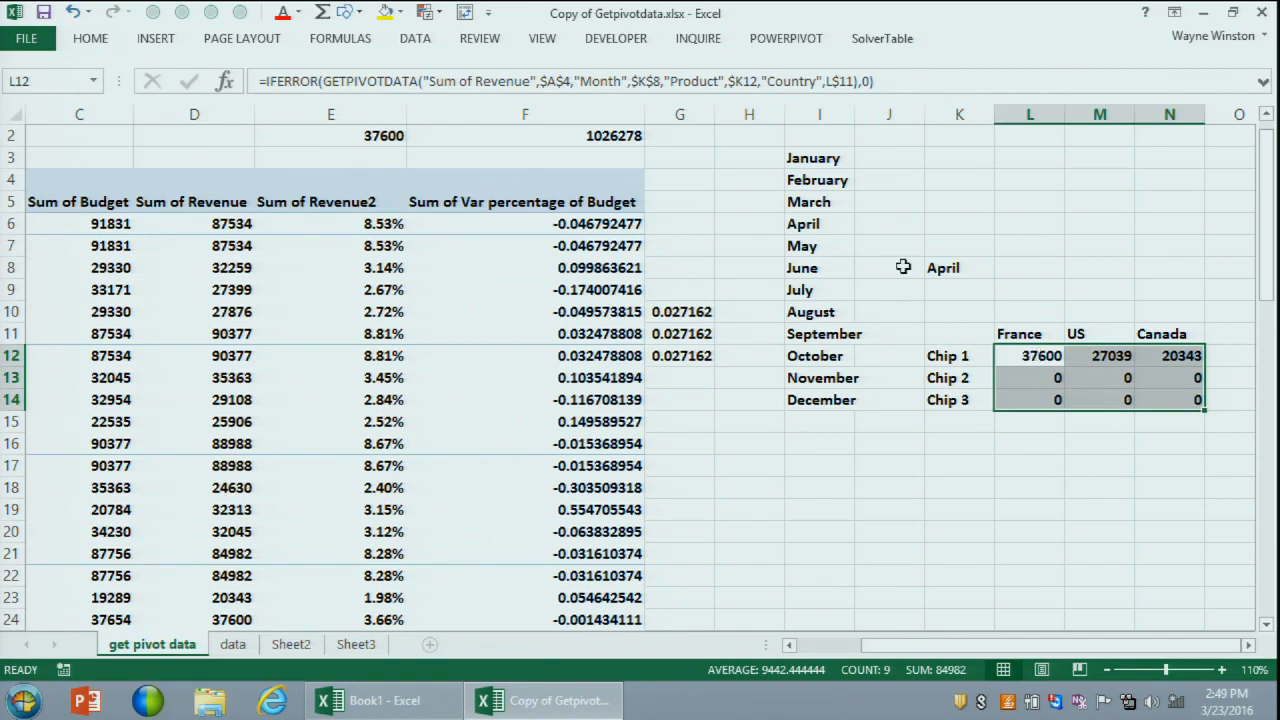
left_click(40, 42)
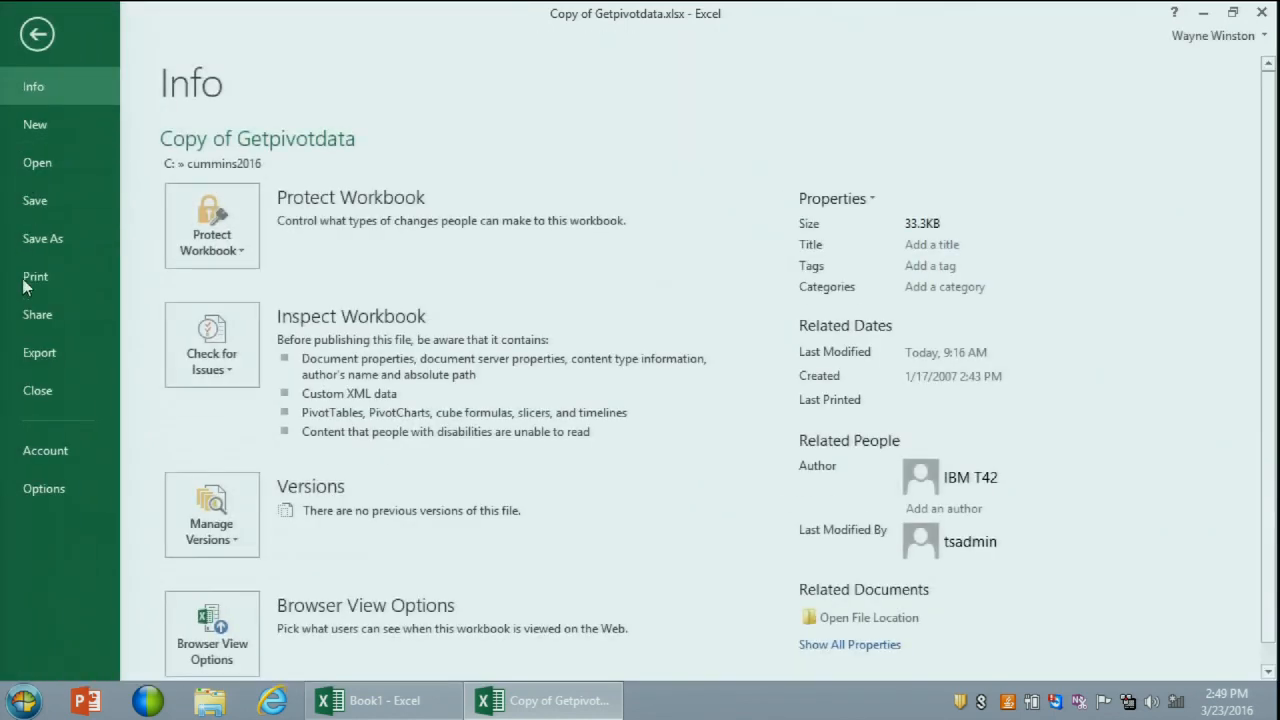
left_click(37, 34)
left_click(33, 34)
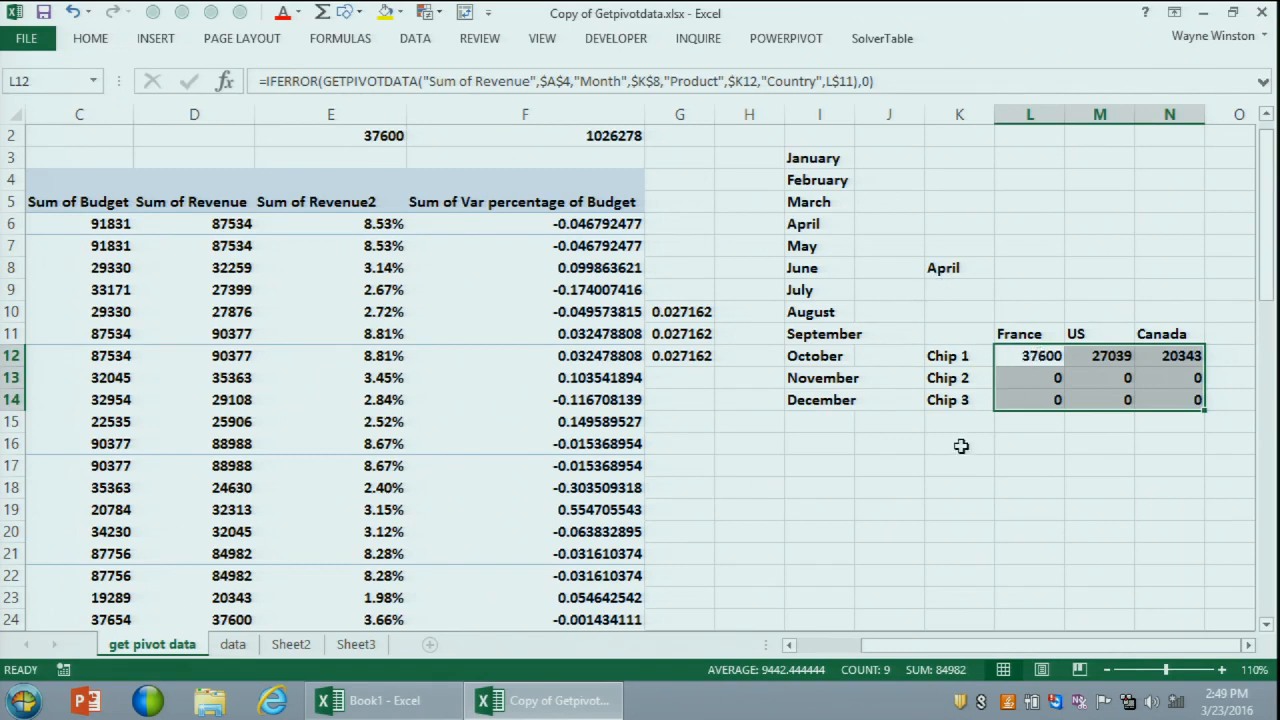
Step: In K17, reference the March Chip 3 US Sum of Revenue2 cell in the pivot table and fill the formula down to K21
left_click(944, 474)
type("=")
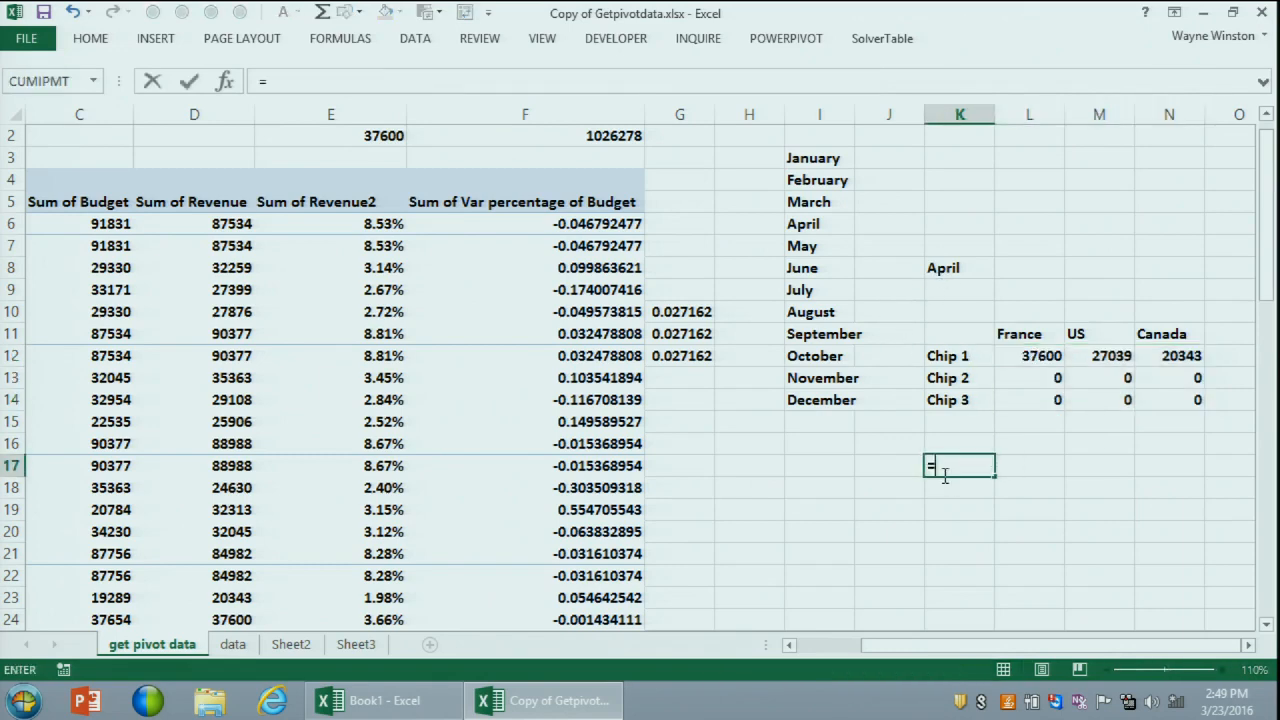
left_click(384, 522)
key("Return")
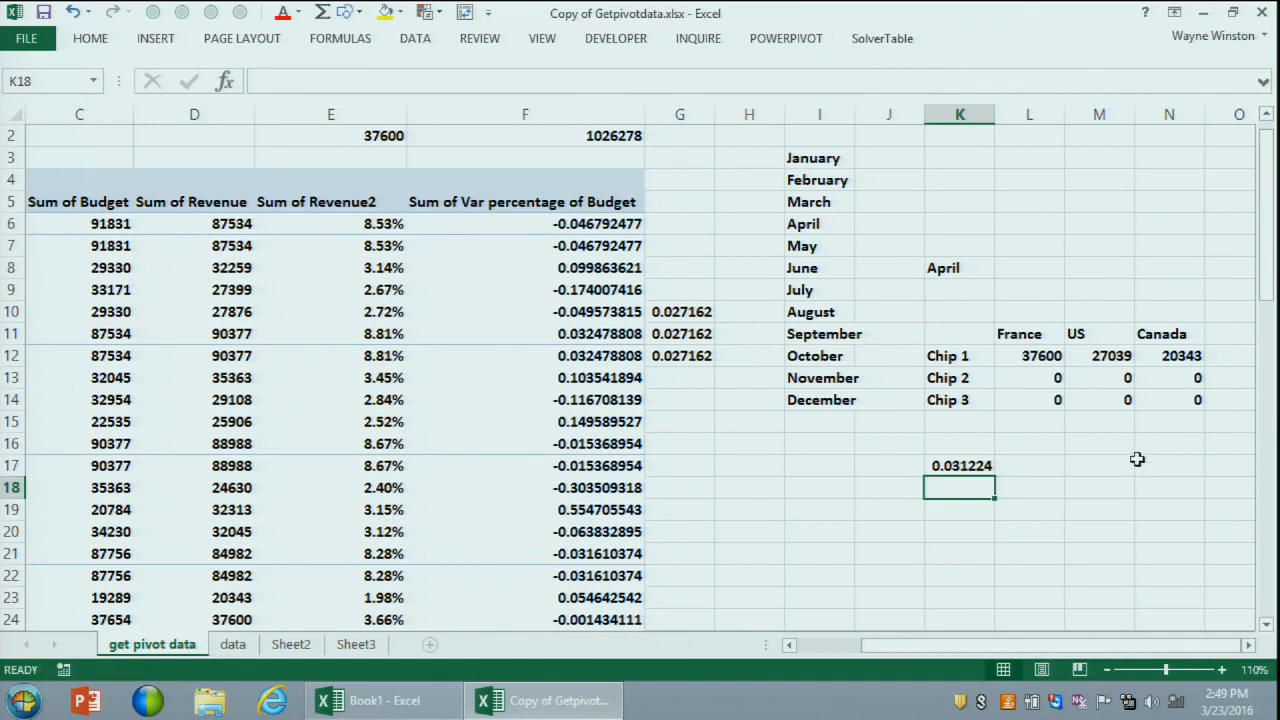
left_click(982, 466)
left_click_drag(994, 476, 1012, 580)
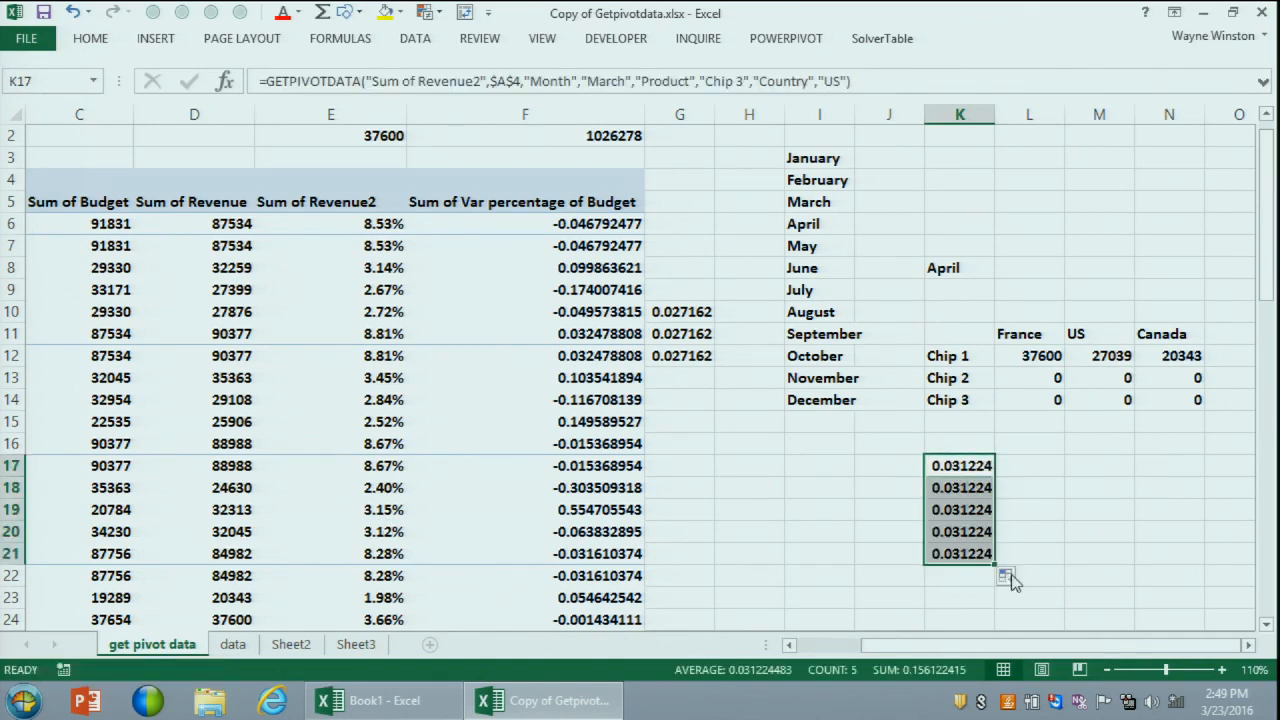
Step: Turn off the Excel formula option to use GetPivotData functions for PivotTable references
left_click(28, 46)
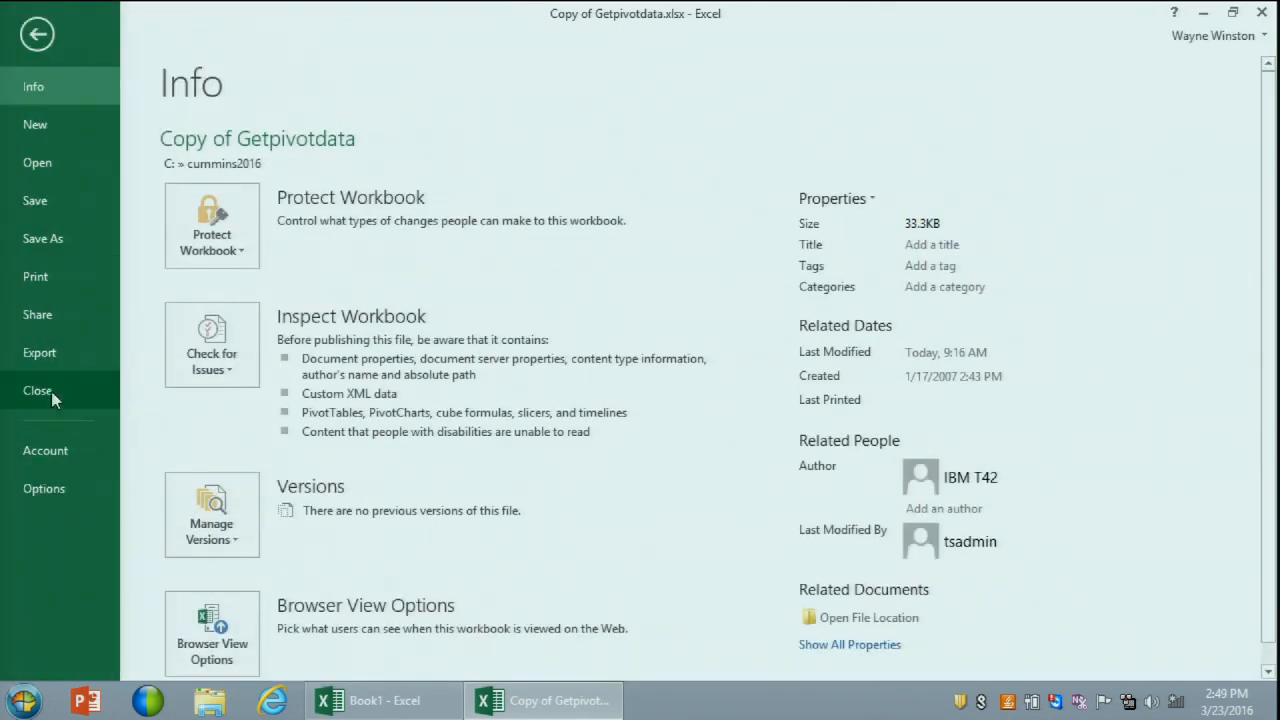
left_click(52, 494)
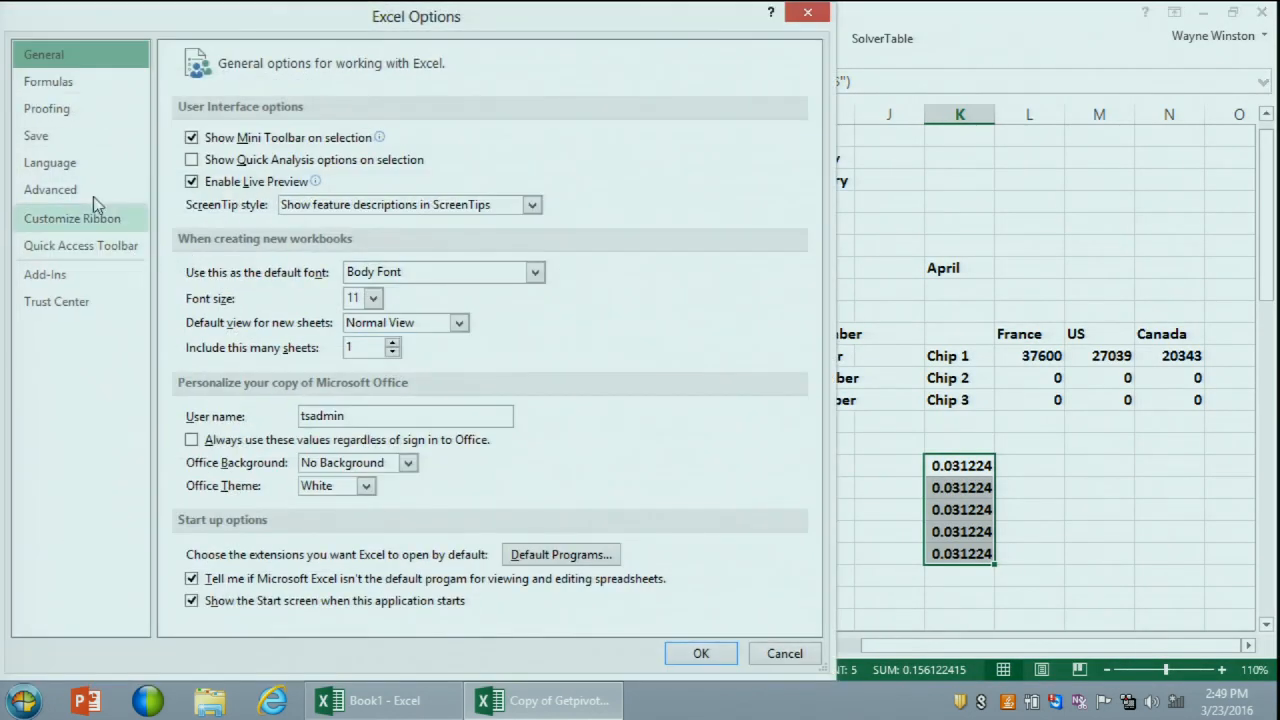
left_click(82, 80)
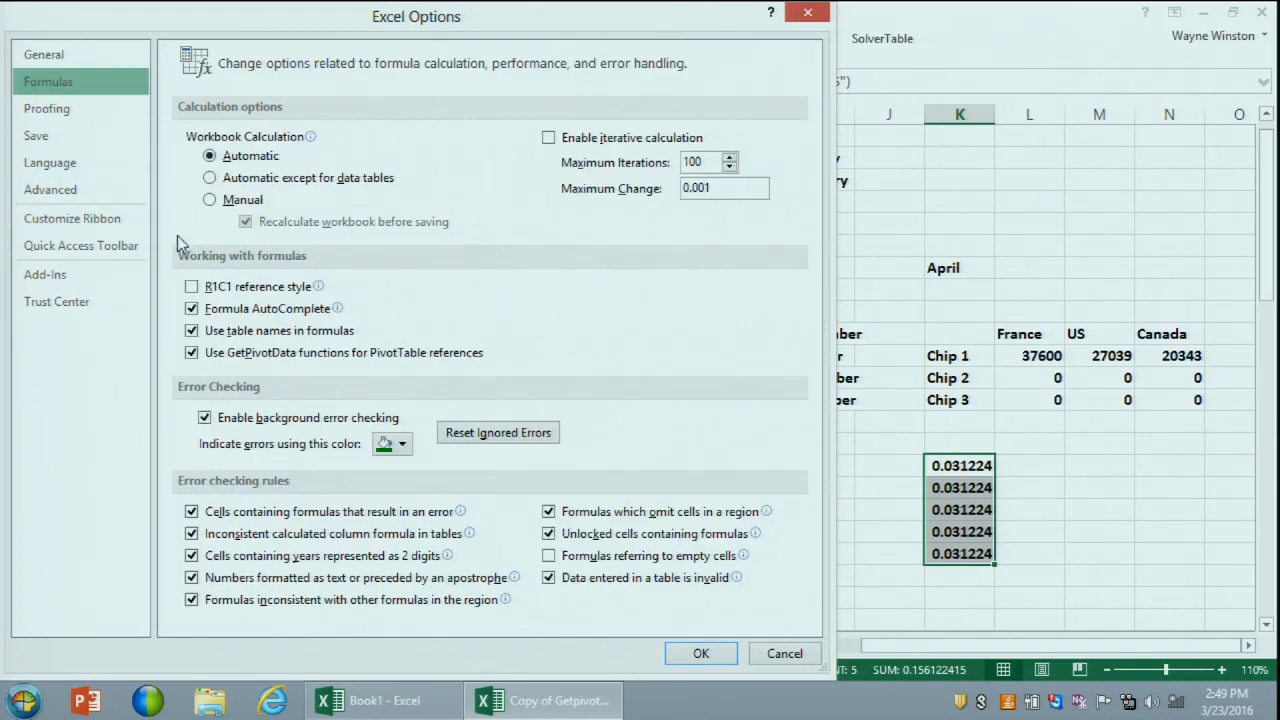
left_click(193, 355)
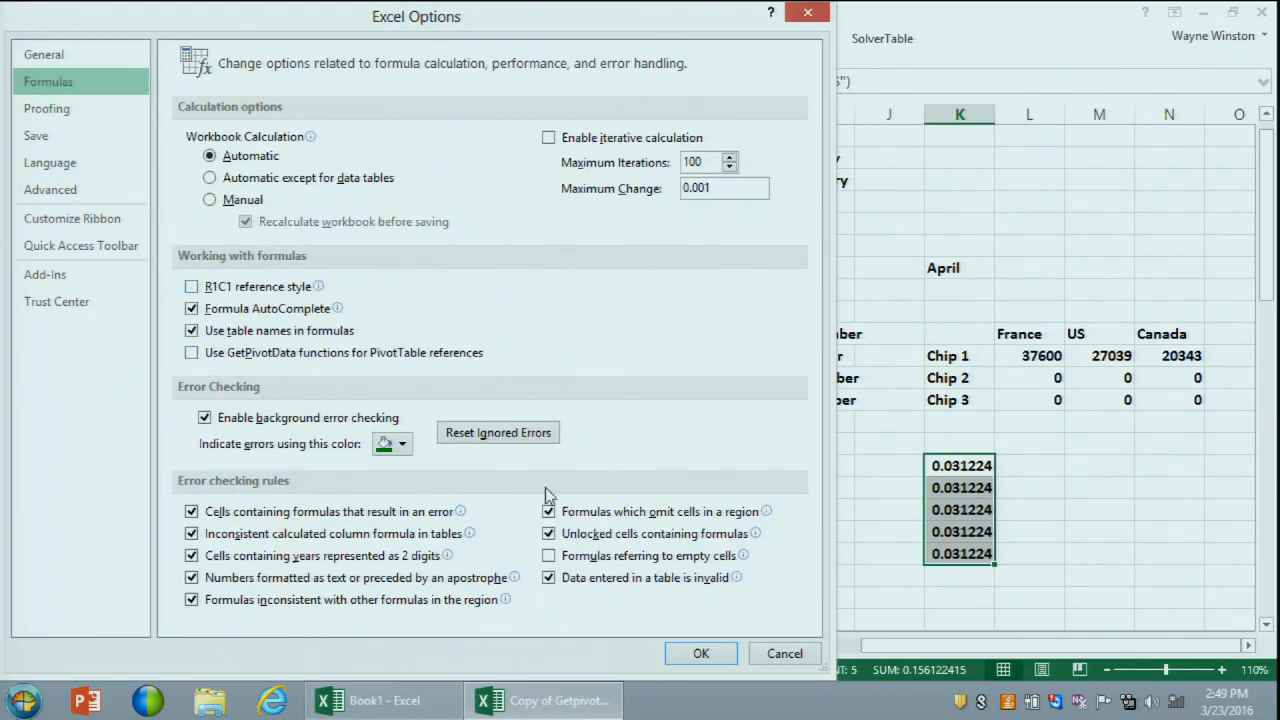
left_click(700, 654)
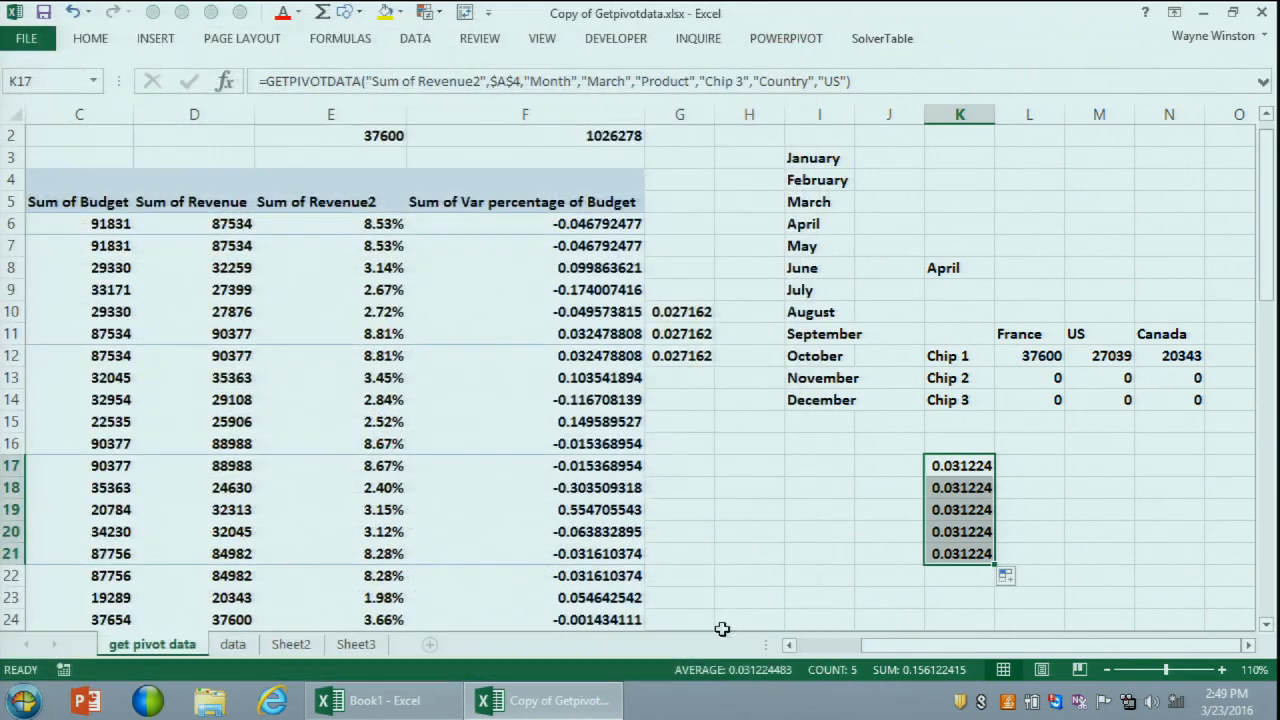
Step: In I21, enter a direct reference to pivot table cell F20 and fill it down to I23
left_click(813, 548)
type("=")
left_click(530, 528)
key("Return")
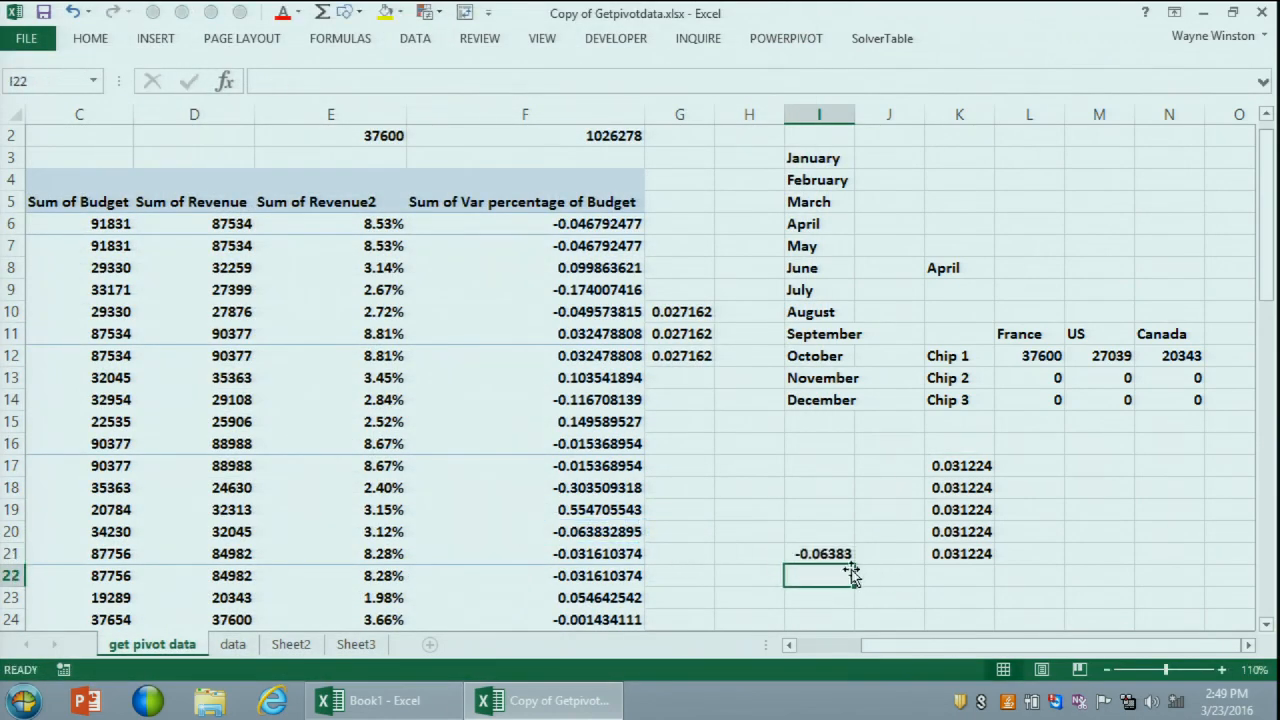
left_click(826, 545)
left_click_drag(853, 564, 849, 602)
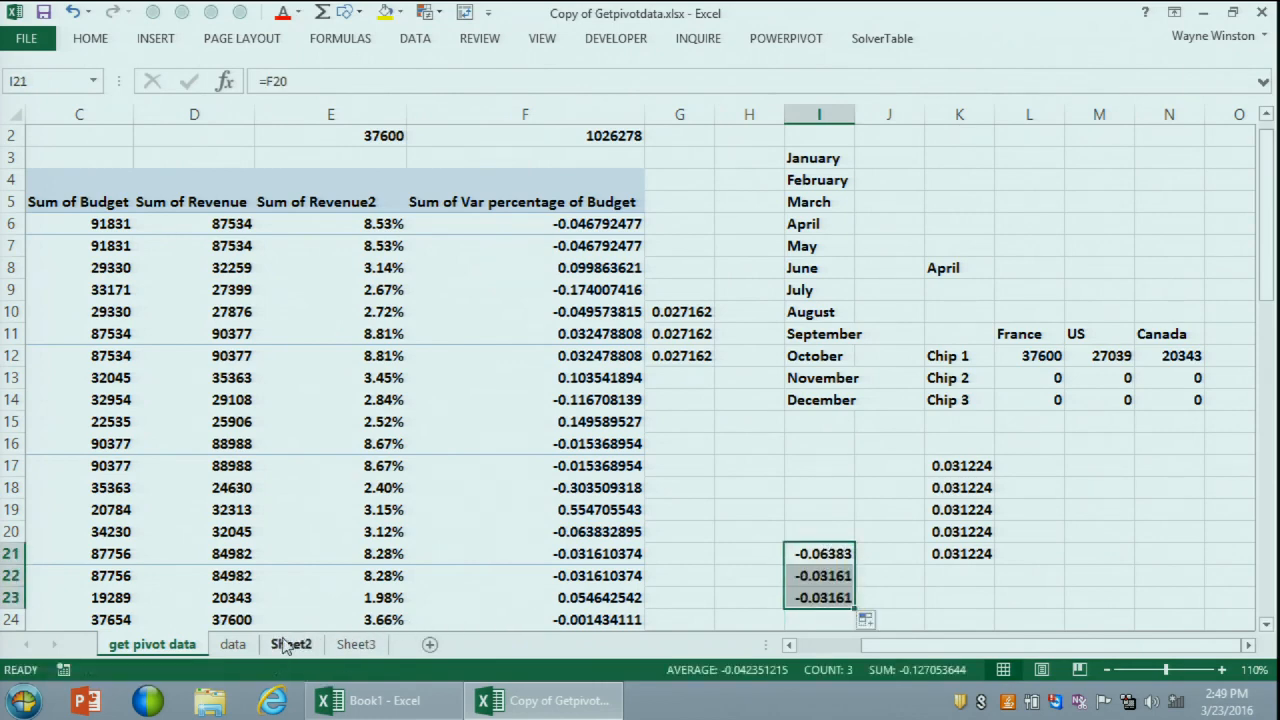
Step: Generate report filter pages by Country from the data sheet's pivot table and view the France and US sheets
left_click(233, 644)
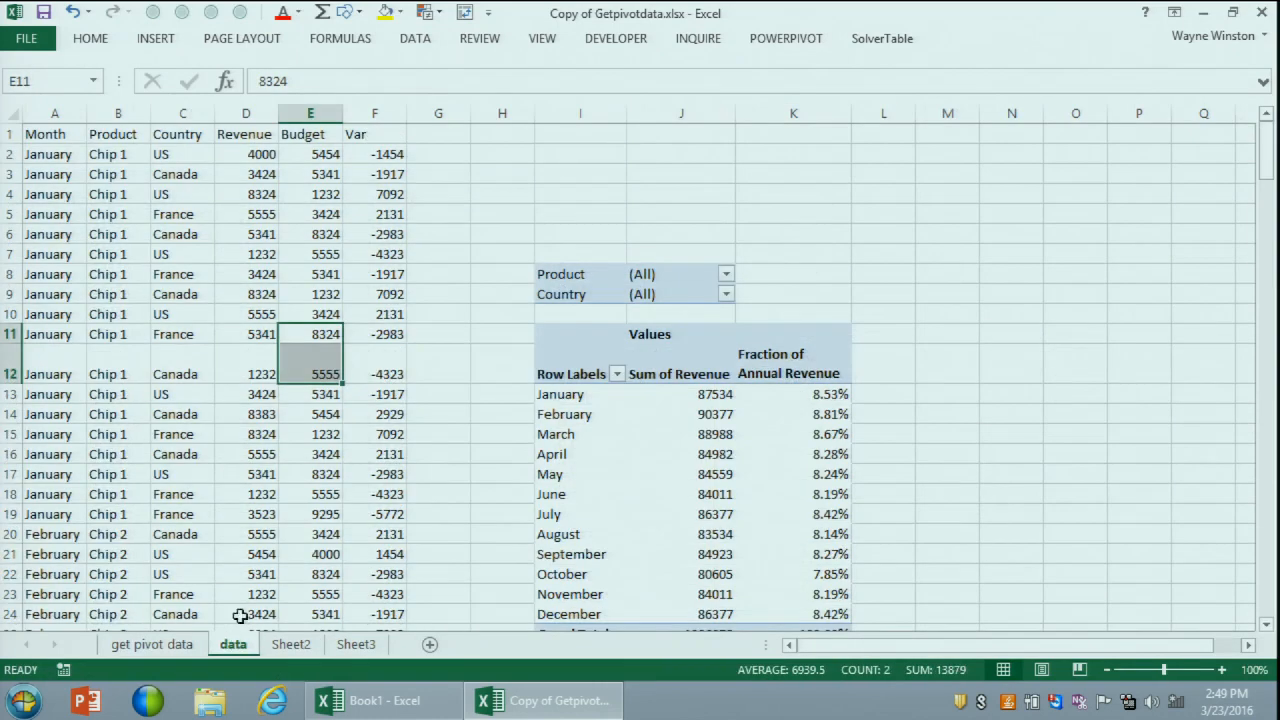
left_click(503, 437)
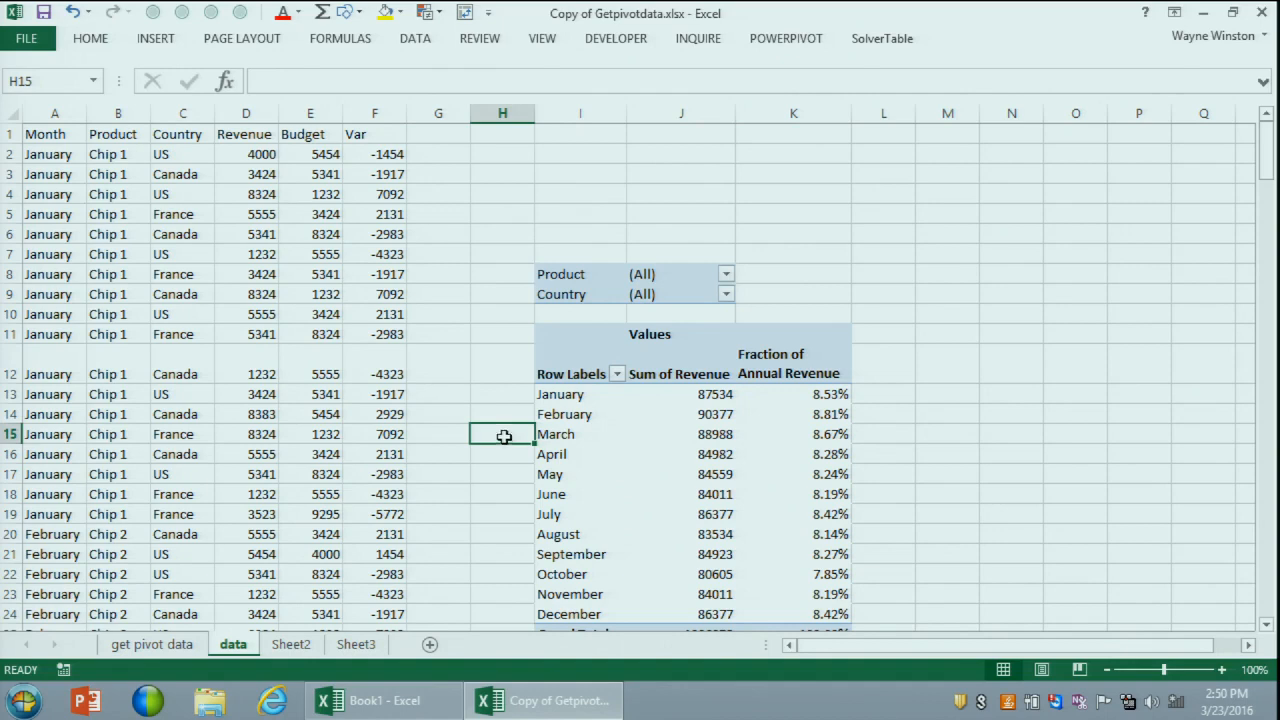
left_click(715, 492)
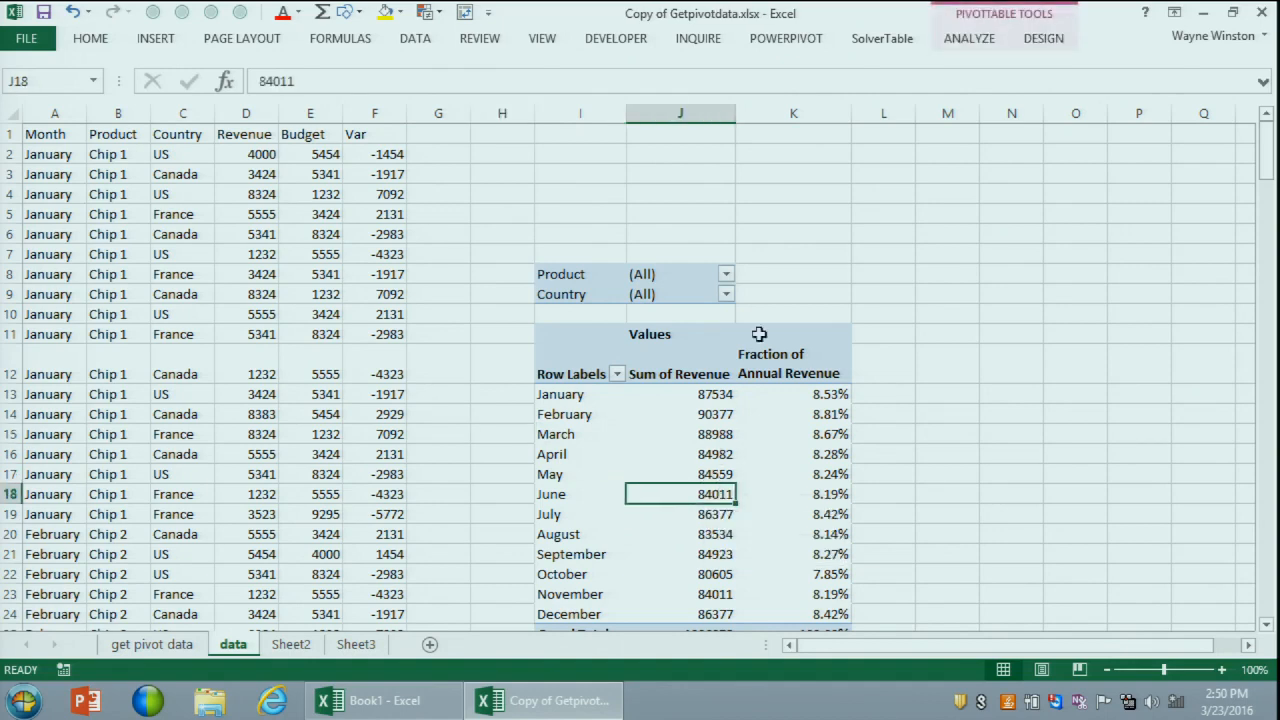
left_click(968, 39)
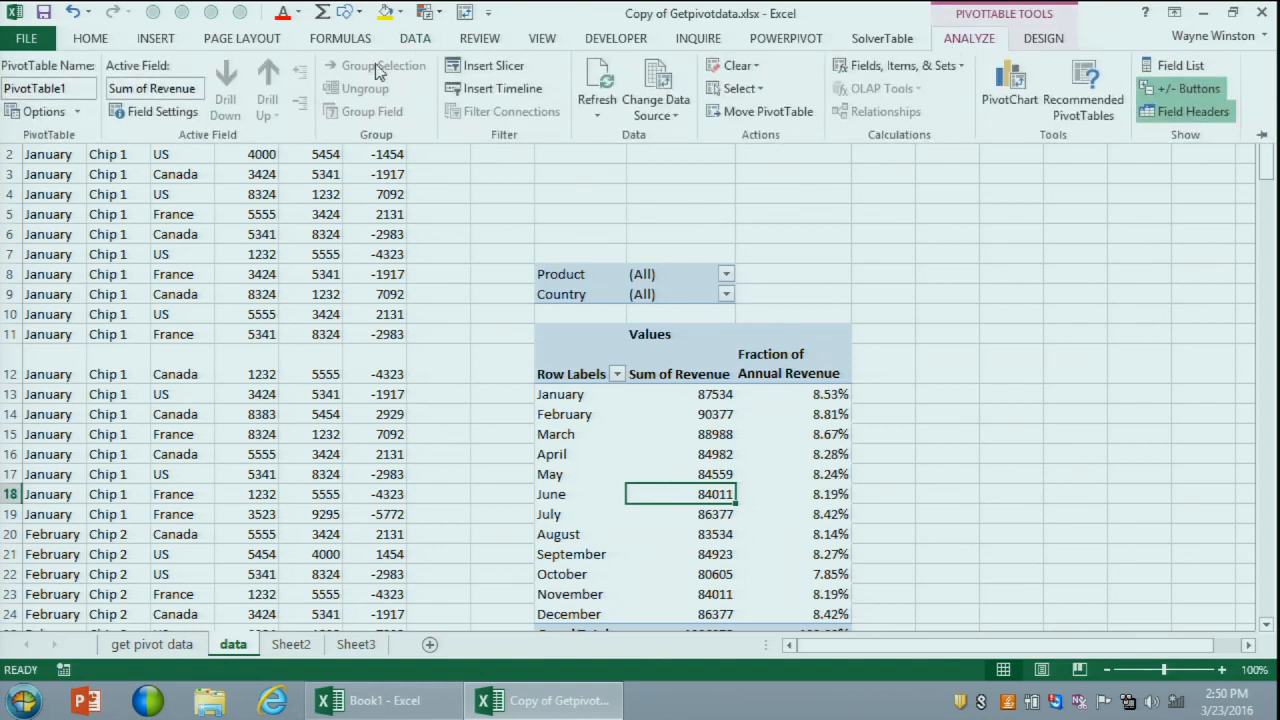
left_click(77, 113)
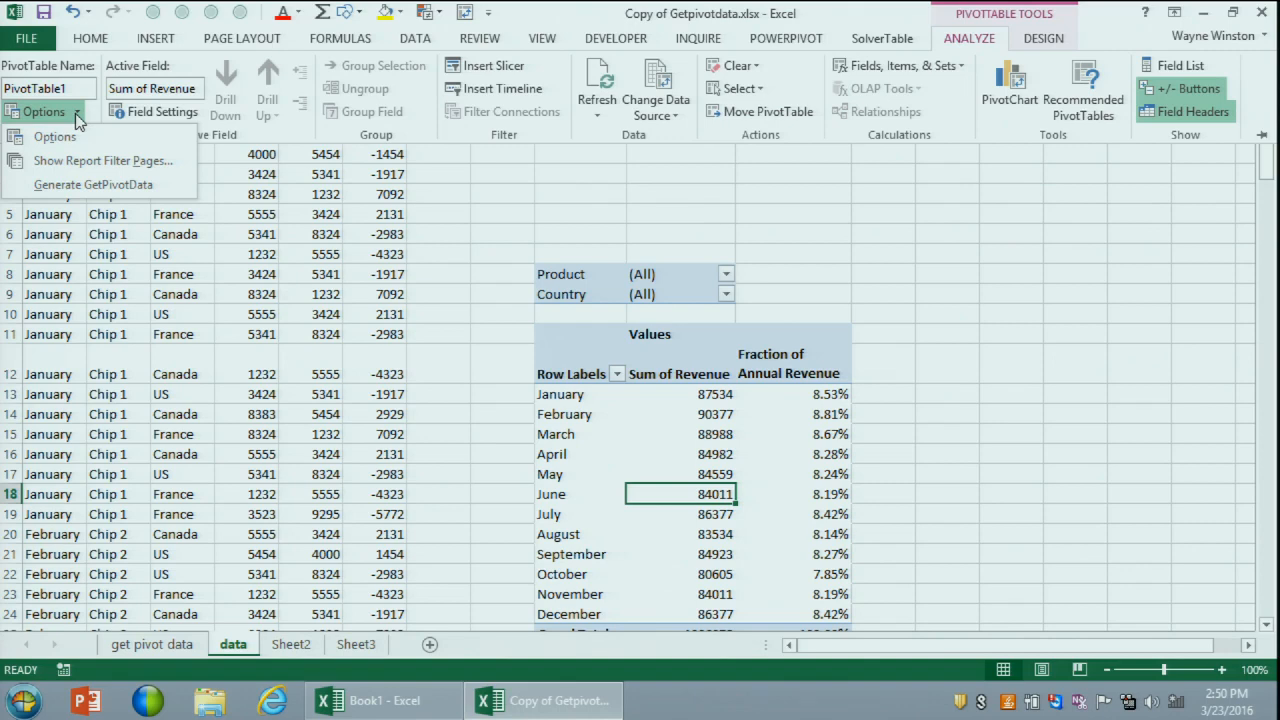
left_click(106, 160)
left_click(746, 319)
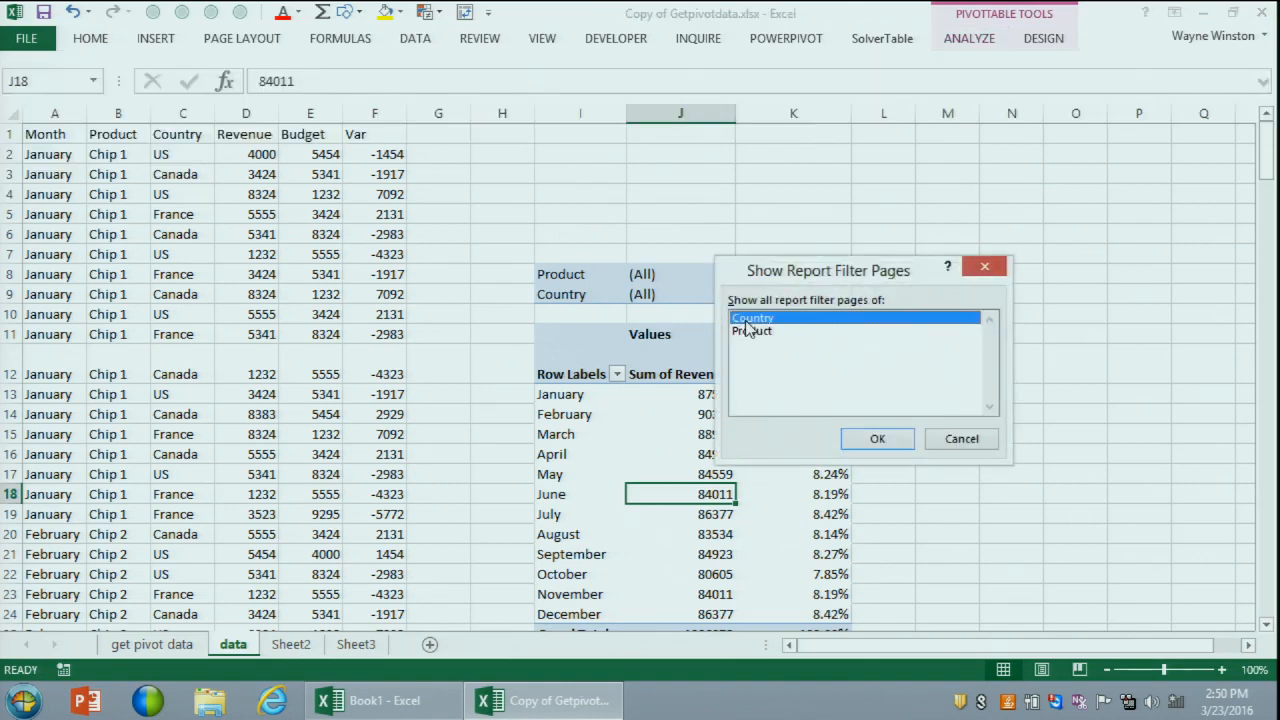
left_click(873, 439)
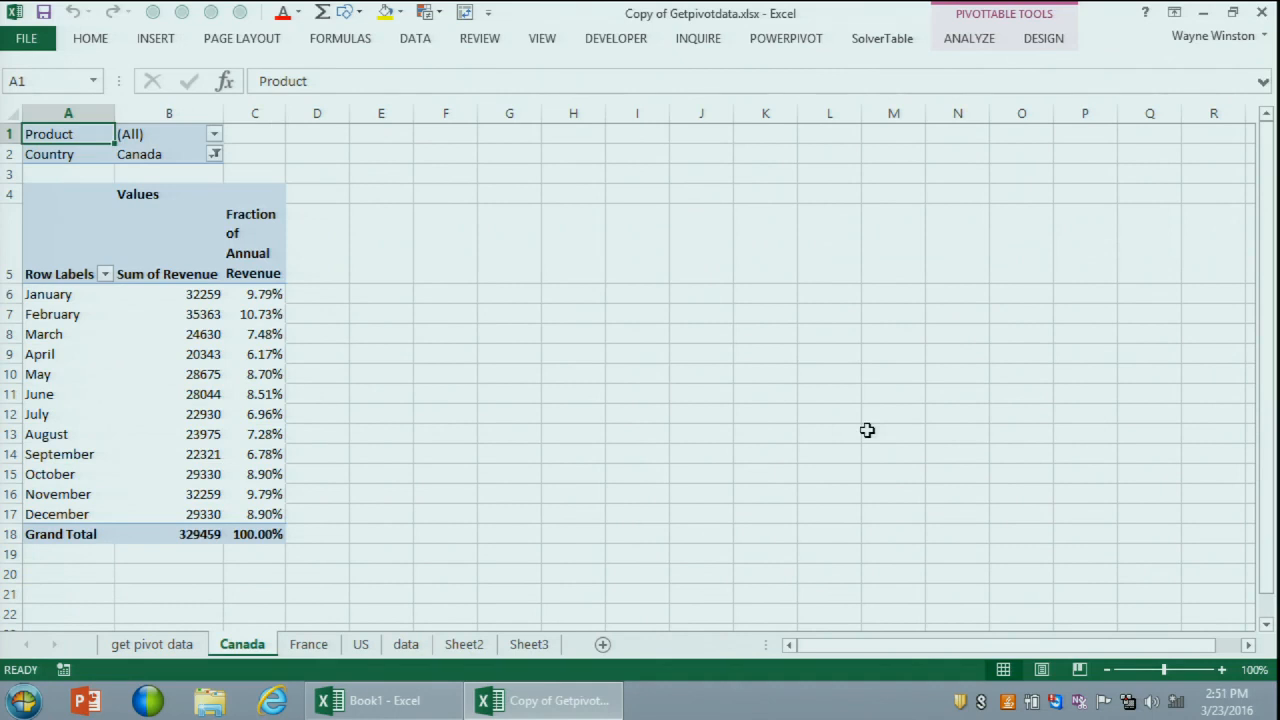
left_click(309, 644)
left_click(360, 645)
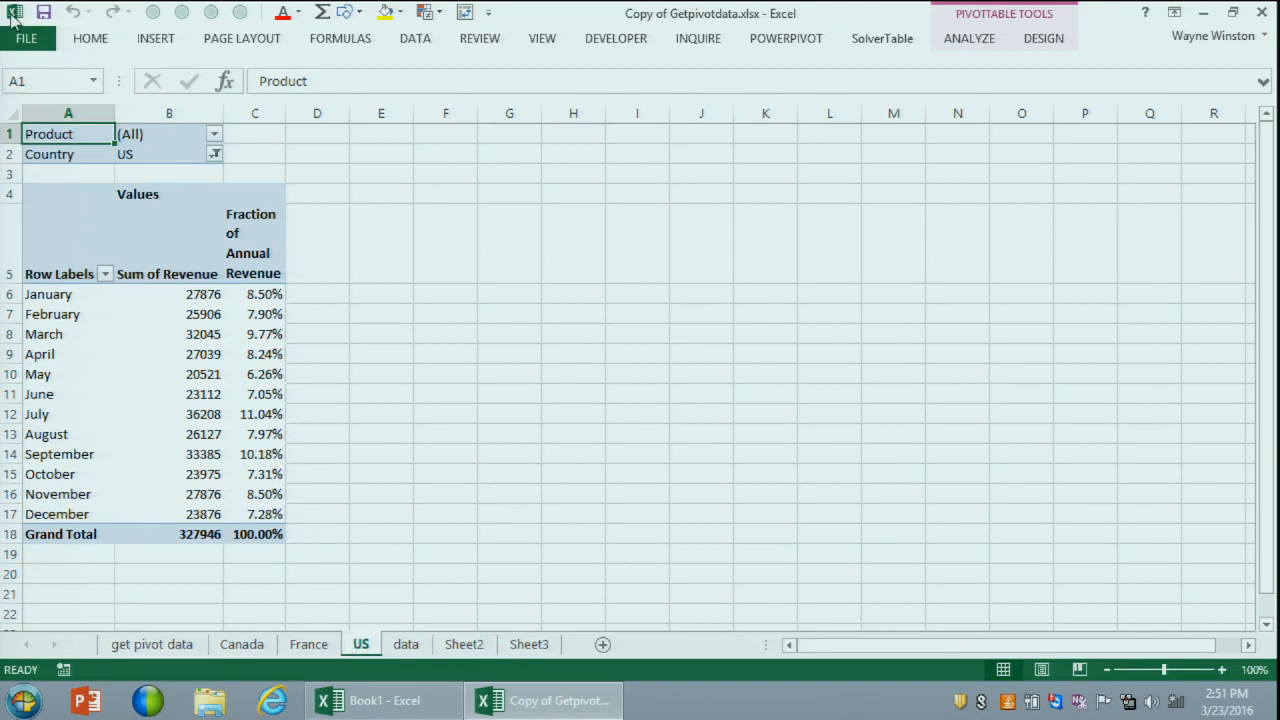
Step: Close the Copy of Getpivotdata.xlsx workbook without saving its changes
left_click(26, 42)
left_click(59, 388)
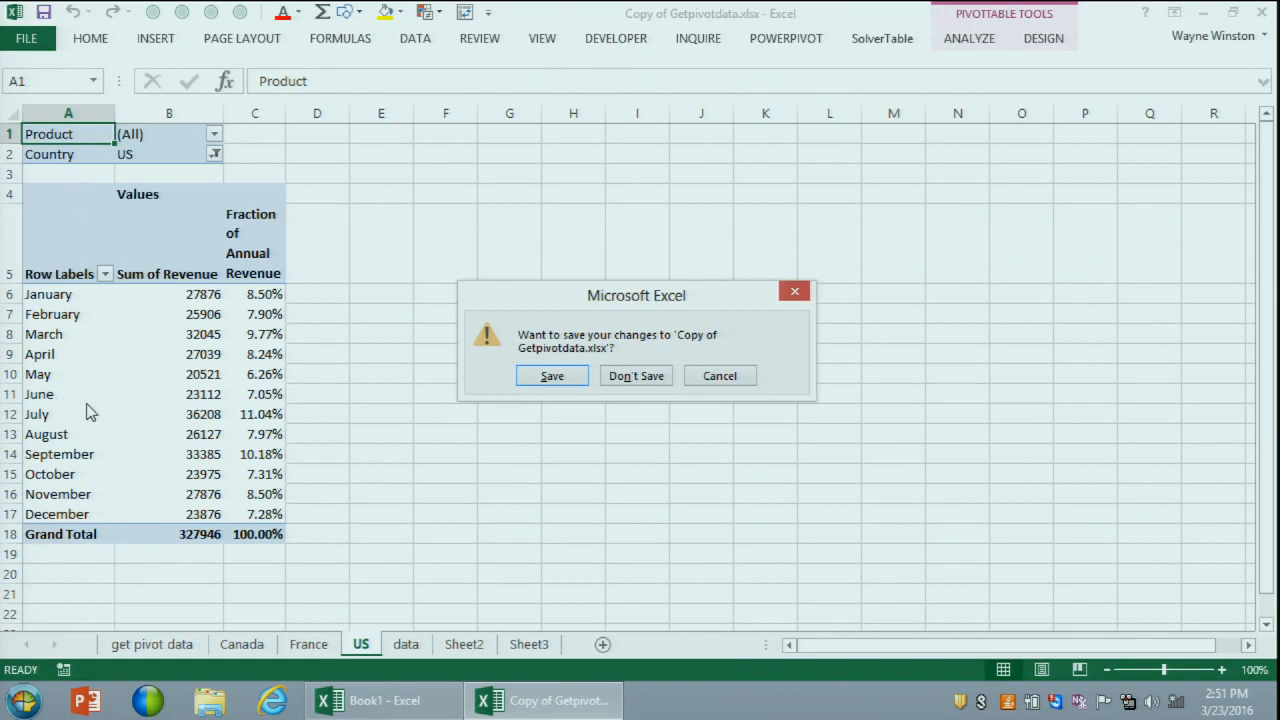
left_click(650, 386)
Step: Open the workbook multiplept.xlsx from the cummins2016 folder on the computer
left_click(30, 39)
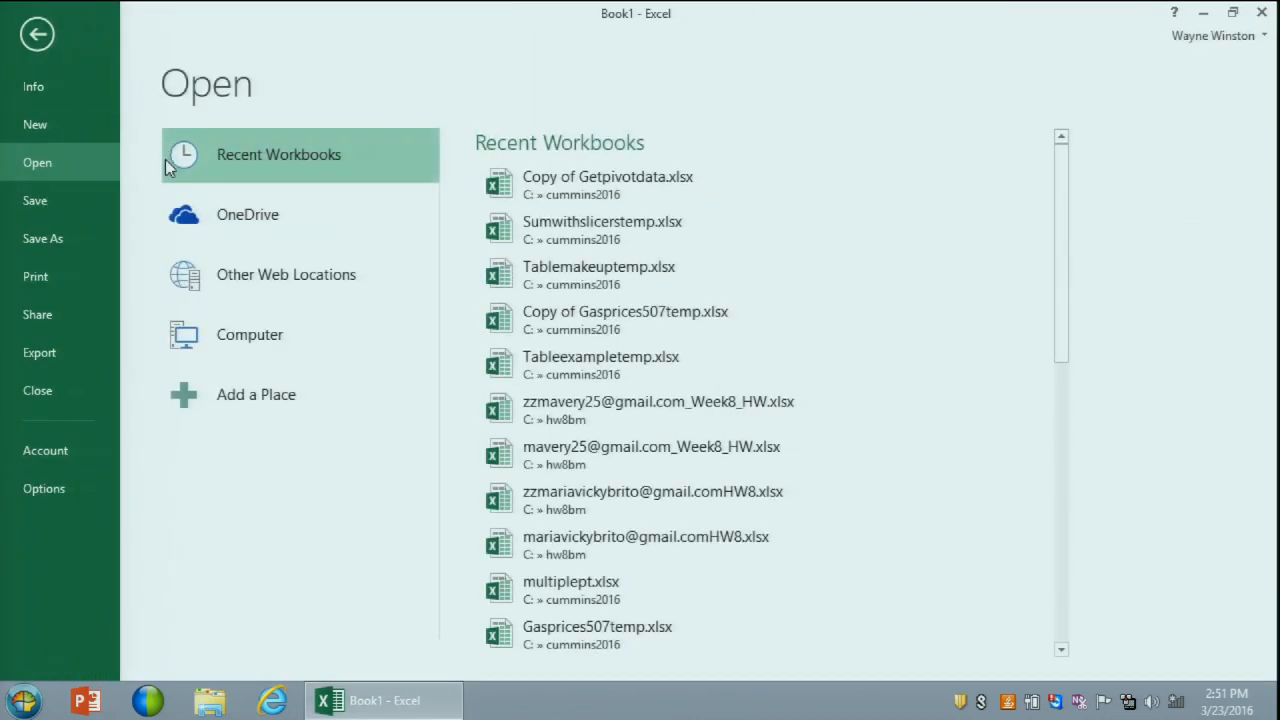
left_click(334, 340)
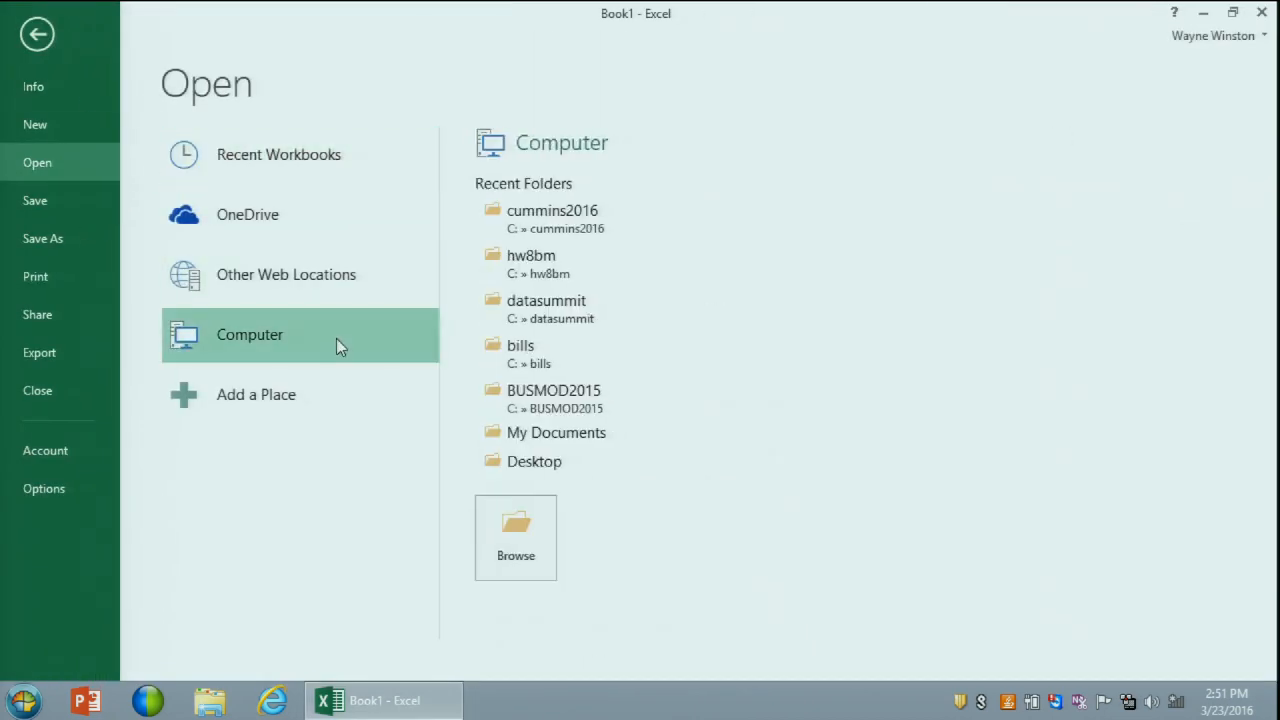
left_click(506, 222)
left_click(268, 497)
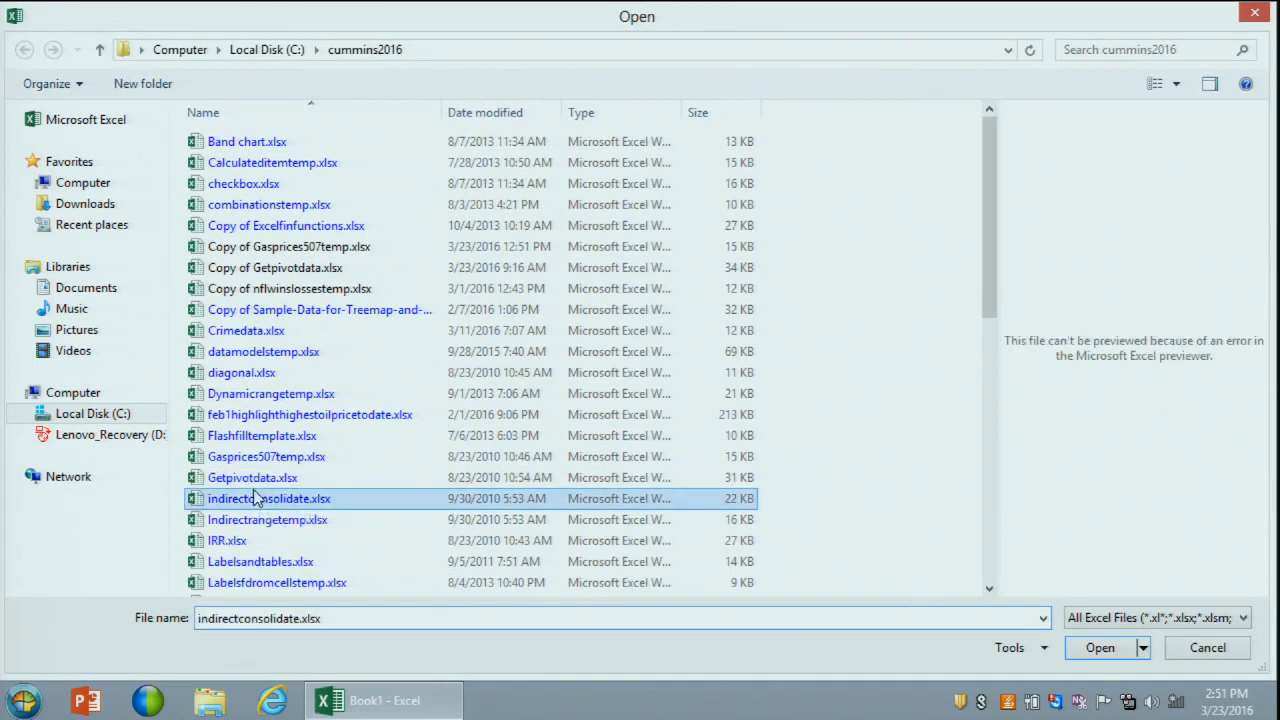
type("multiplept")
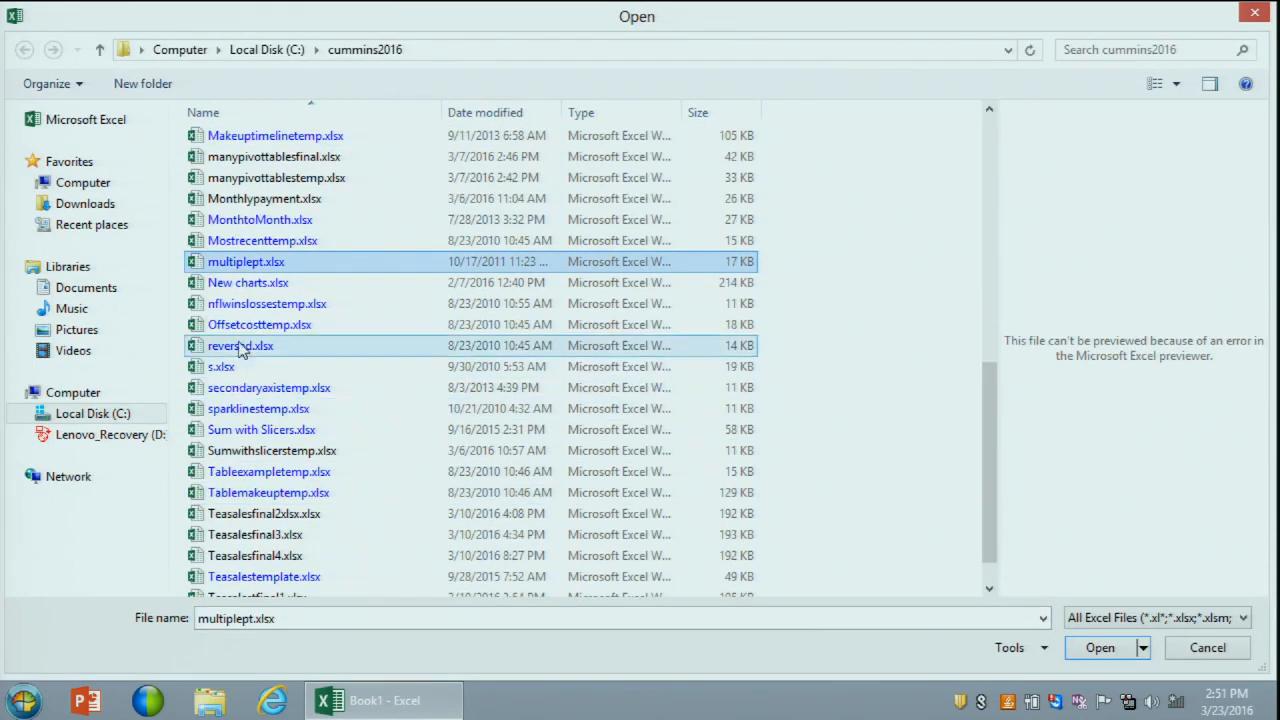
double_click(250, 264)
Step: Examine the quarterly tables on sheets Q1, Q2, Q3 and Q4, ending on Q1
left_click(270, 373)
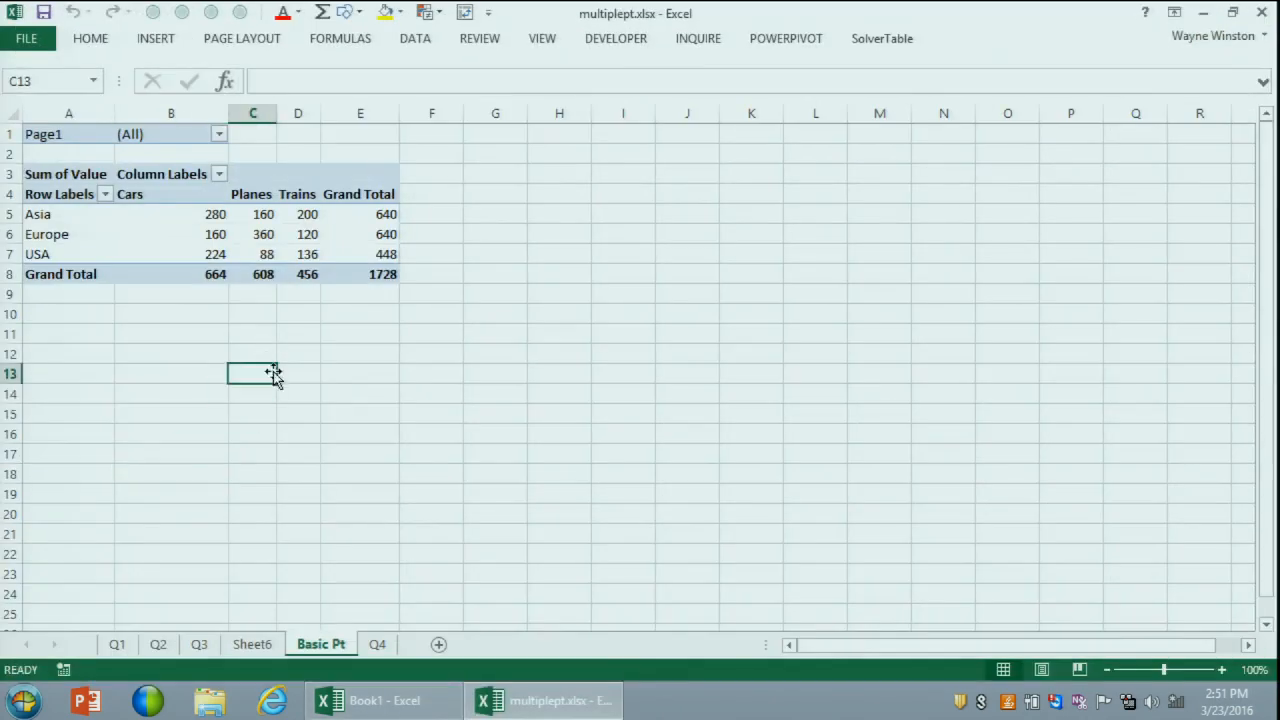
left_click(117, 644)
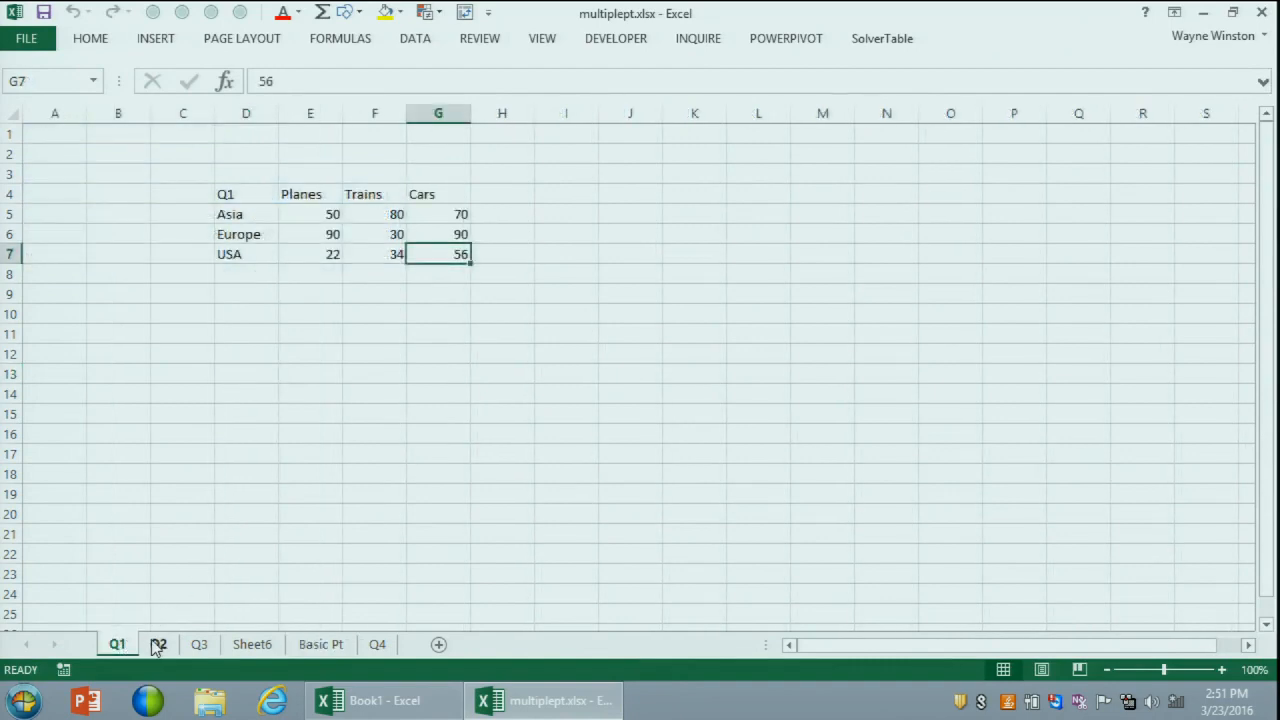
left_click(157, 645)
left_click(199, 644)
left_click(378, 644)
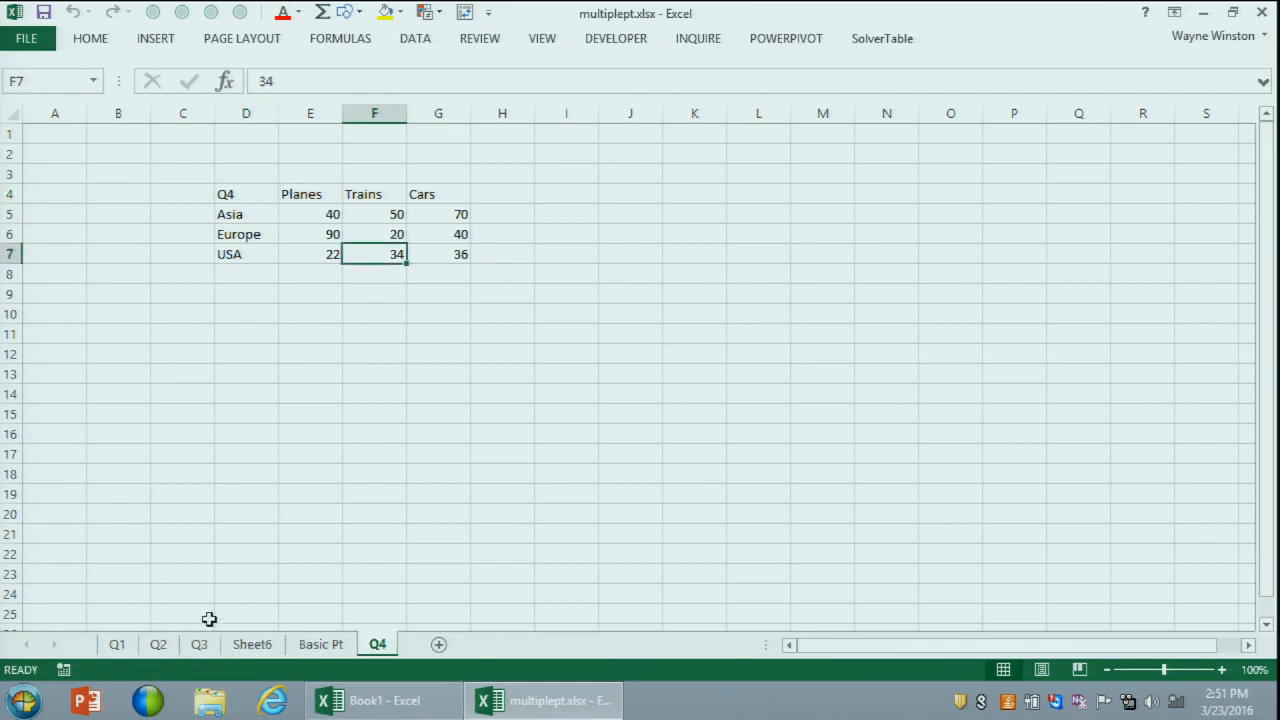
left_click(117, 644)
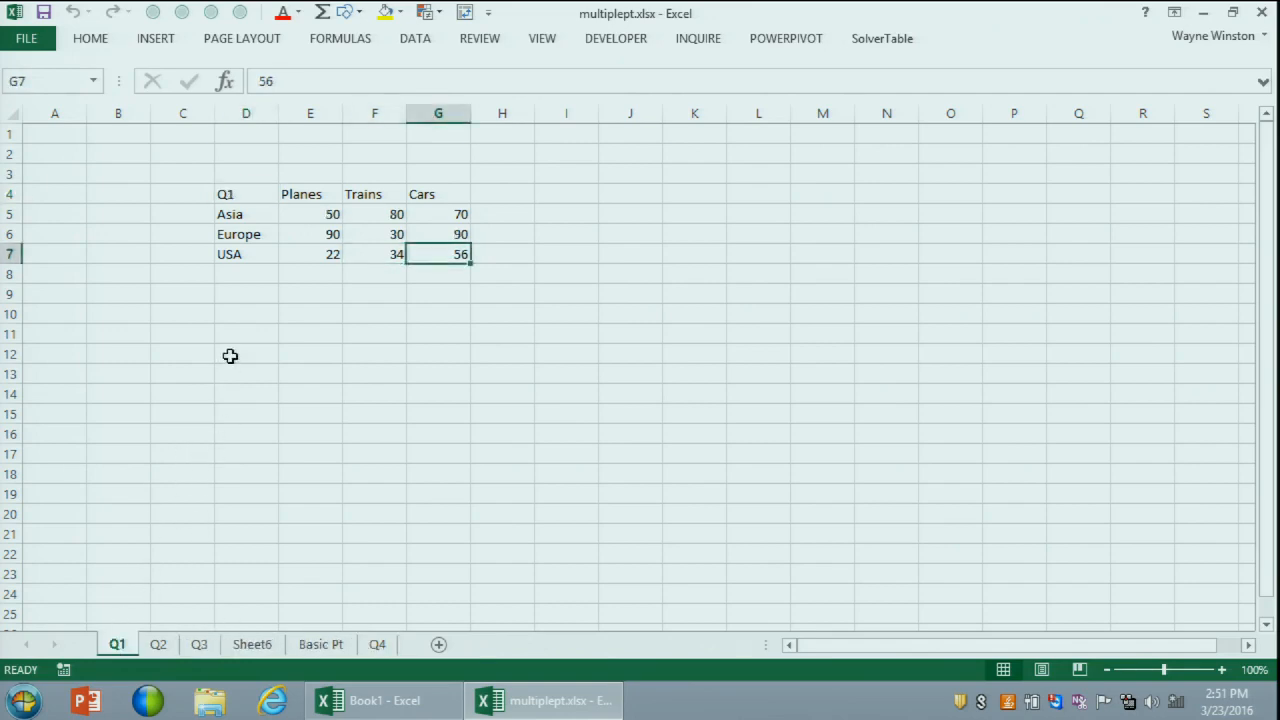
left_click(229, 354)
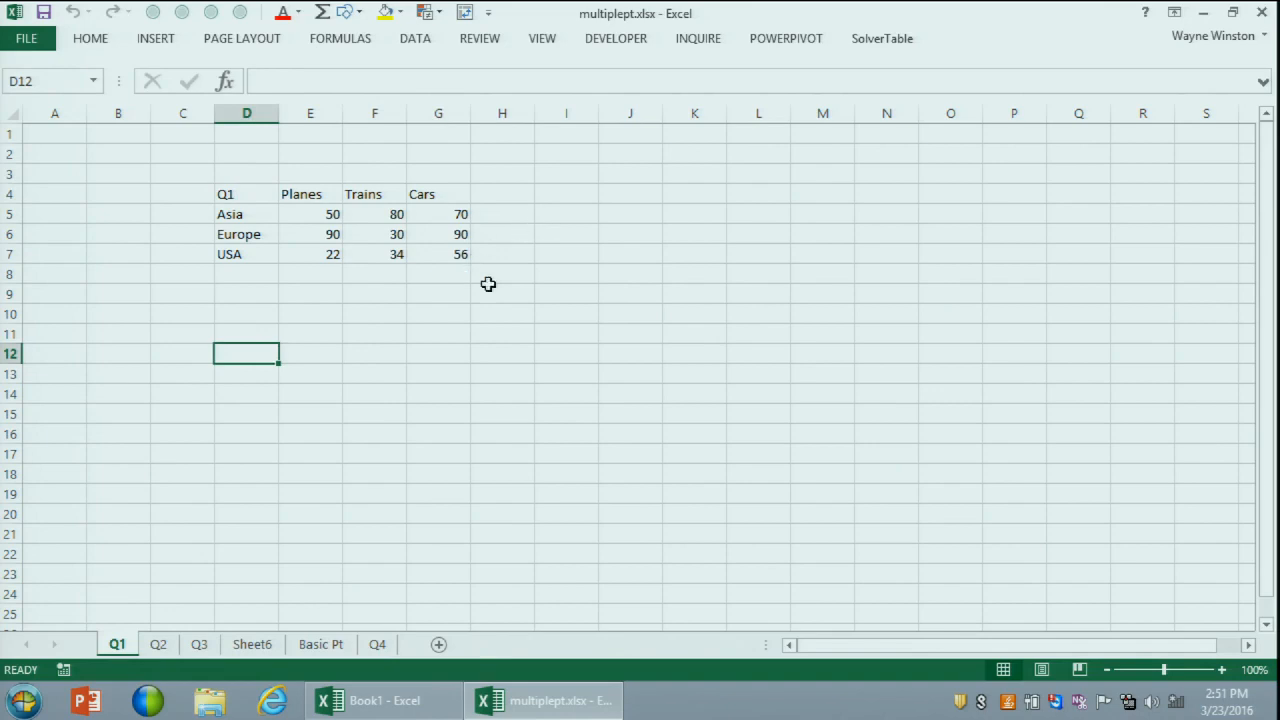
Step: Apply bold formatting to all cells of the Q1 sheet
mouse_move(1272, 714)
left_click(1222, 669)
left_click(1222, 669)
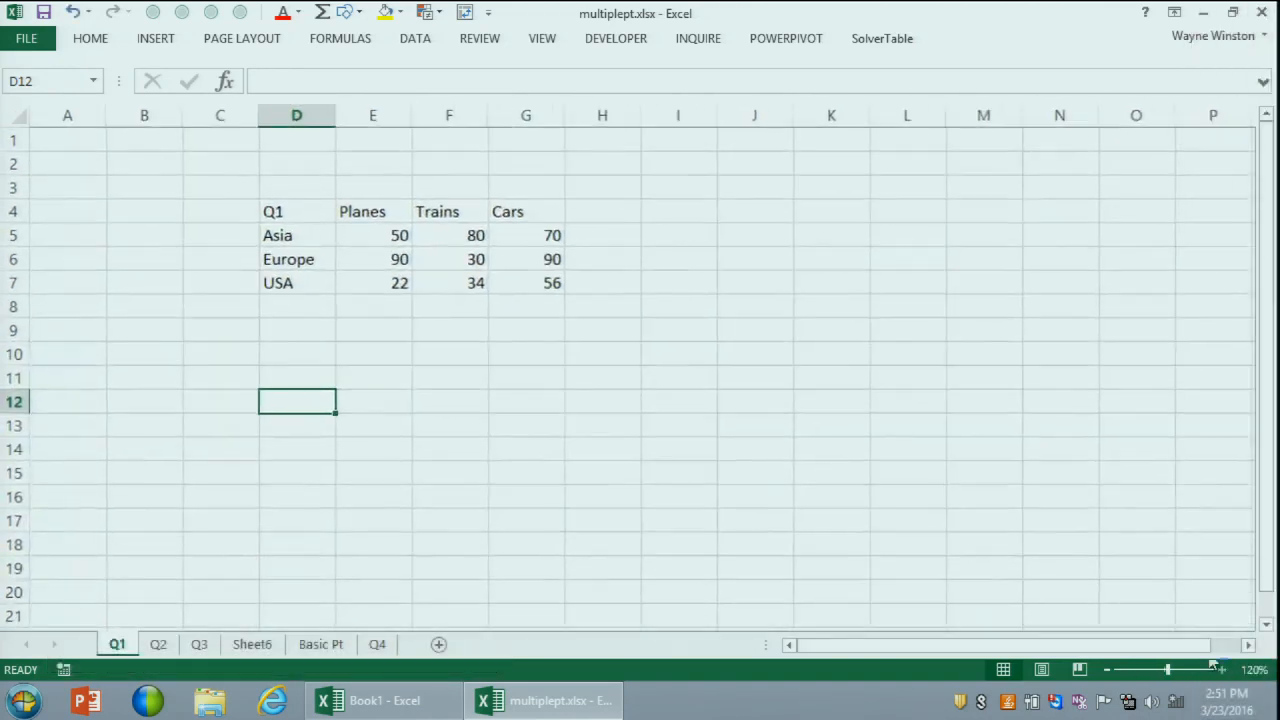
left_click(1222, 669)
left_click(1222, 669)
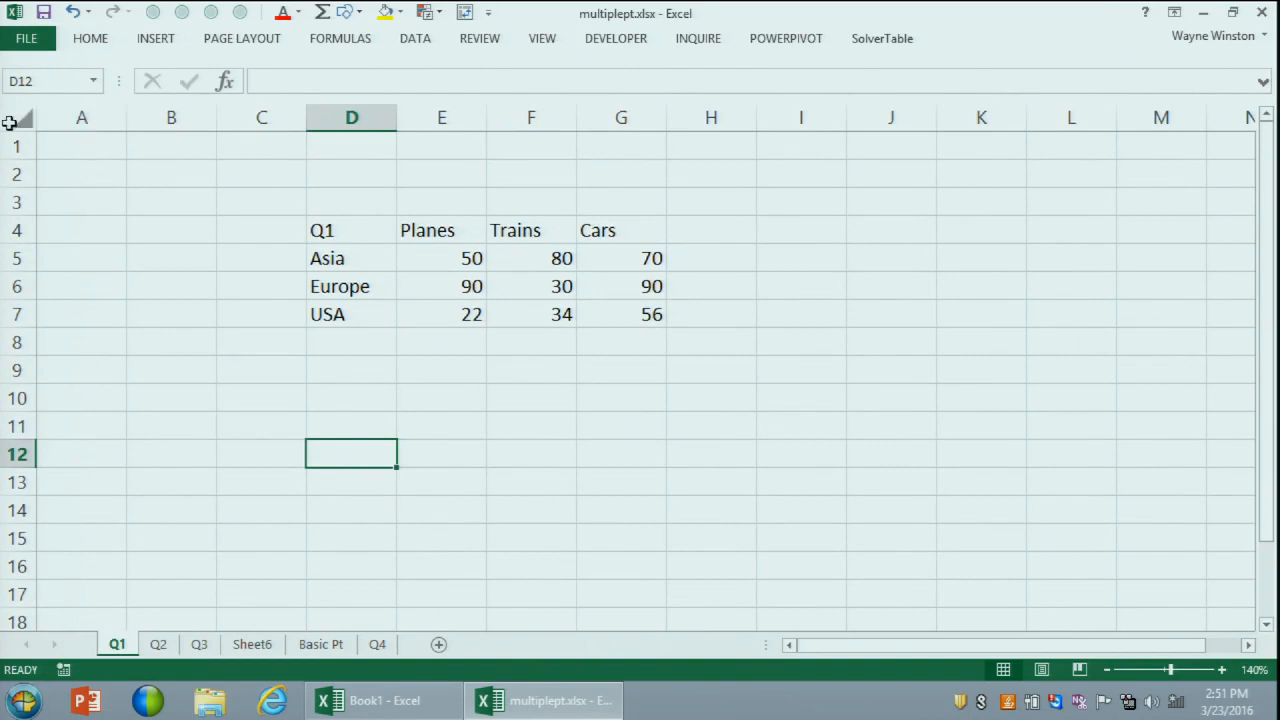
left_click(23, 120)
key("ctrl+b")
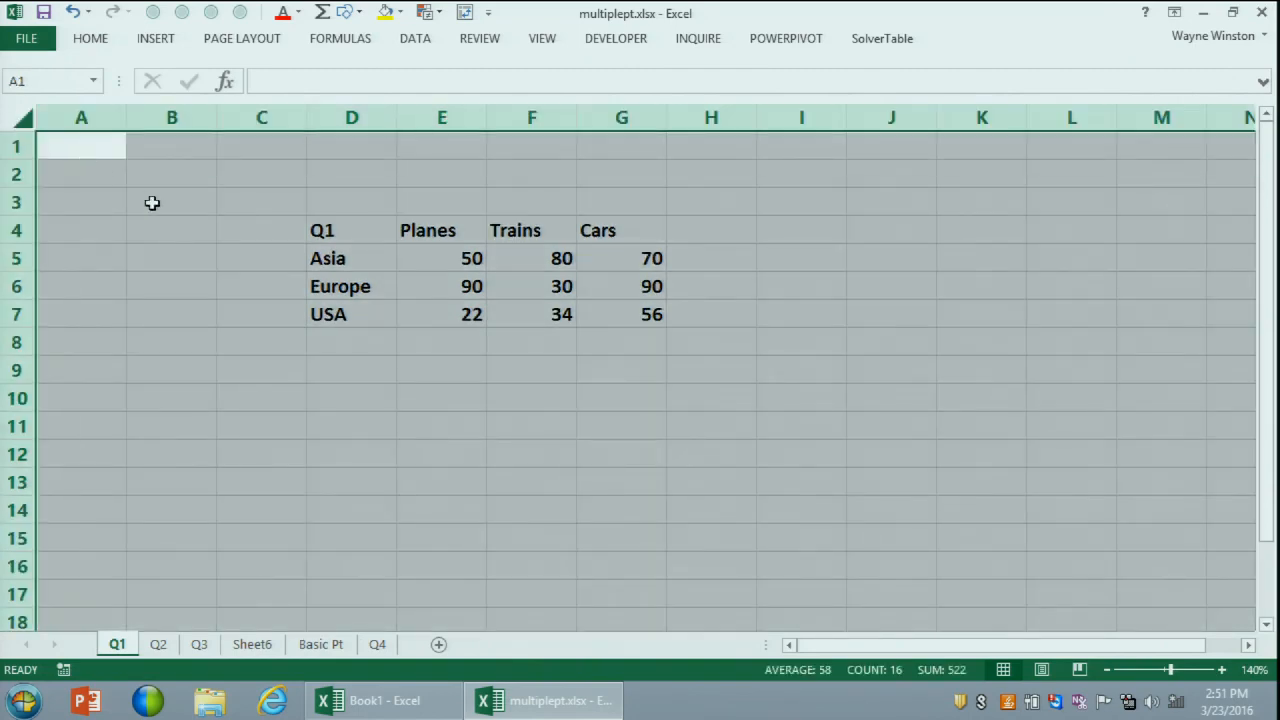
Step: Enter the shortcut note ALT+D+P in cell E9 below the Q1 table
left_click(438, 369)
type("ALT")
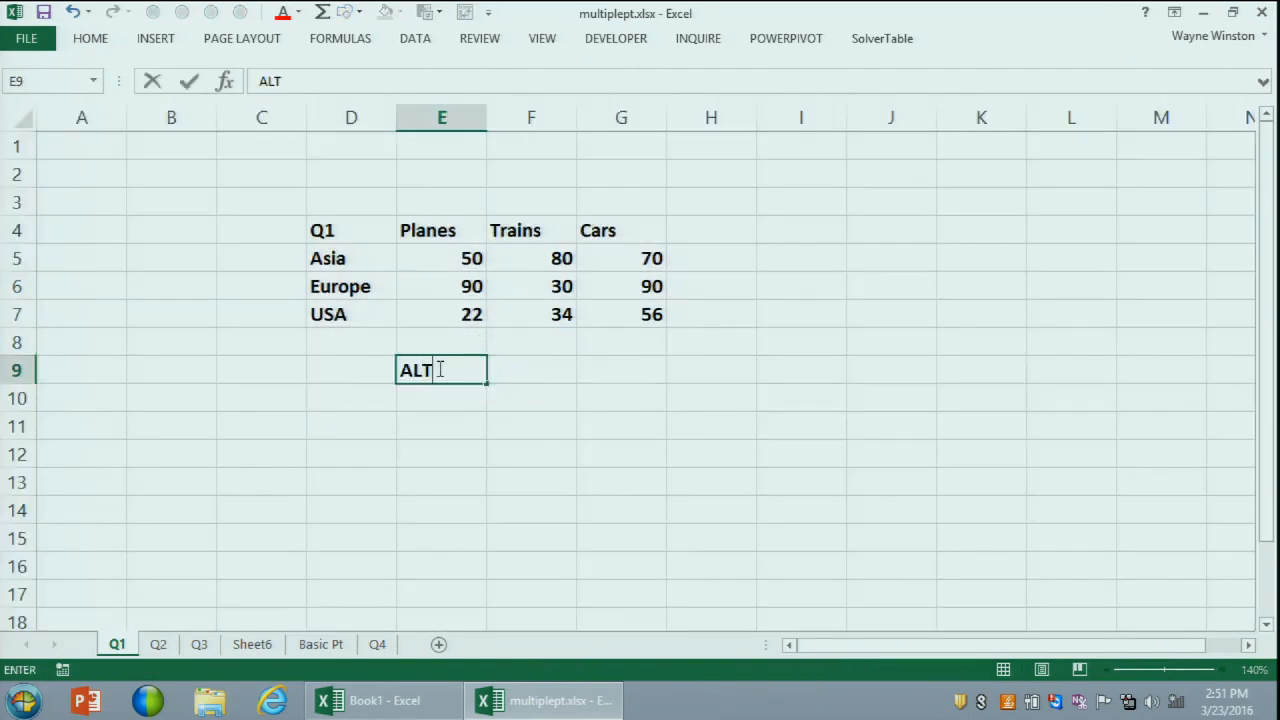
type("+D+P")
key("Return")
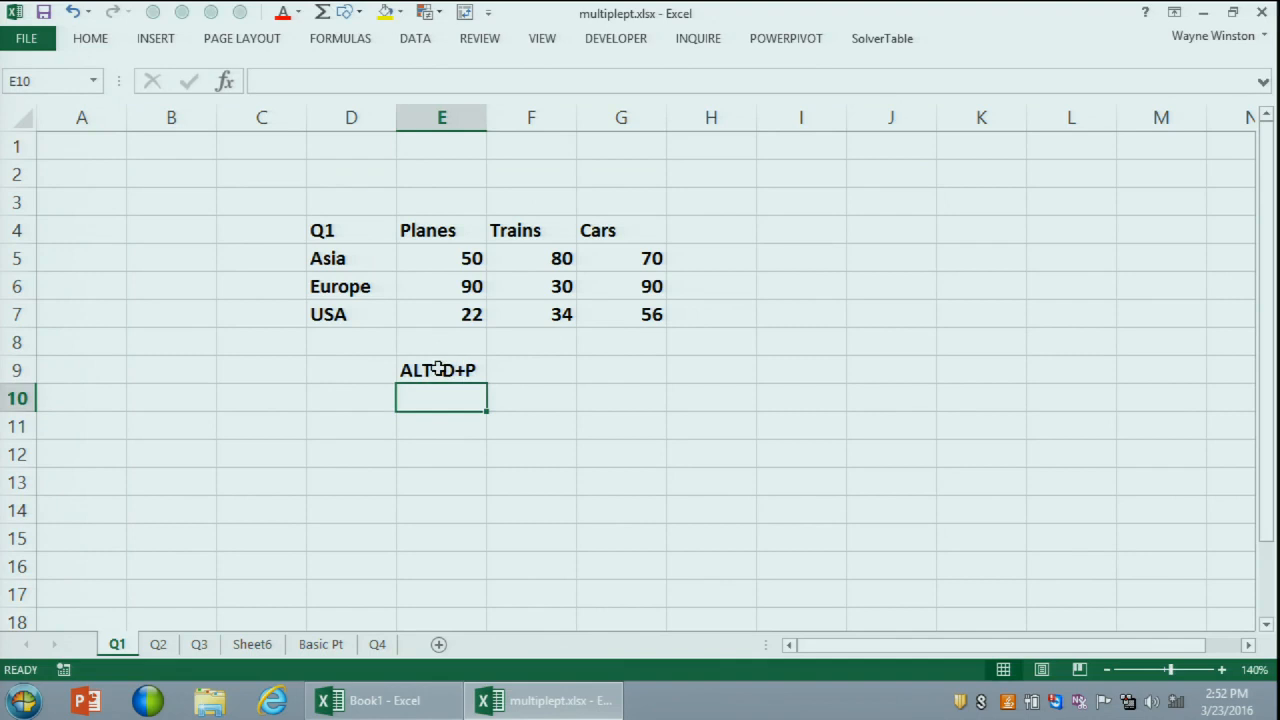
Step: Start the legacy PivotTable and PivotChart Wizard from the Q1 sheet
key("alt+d")
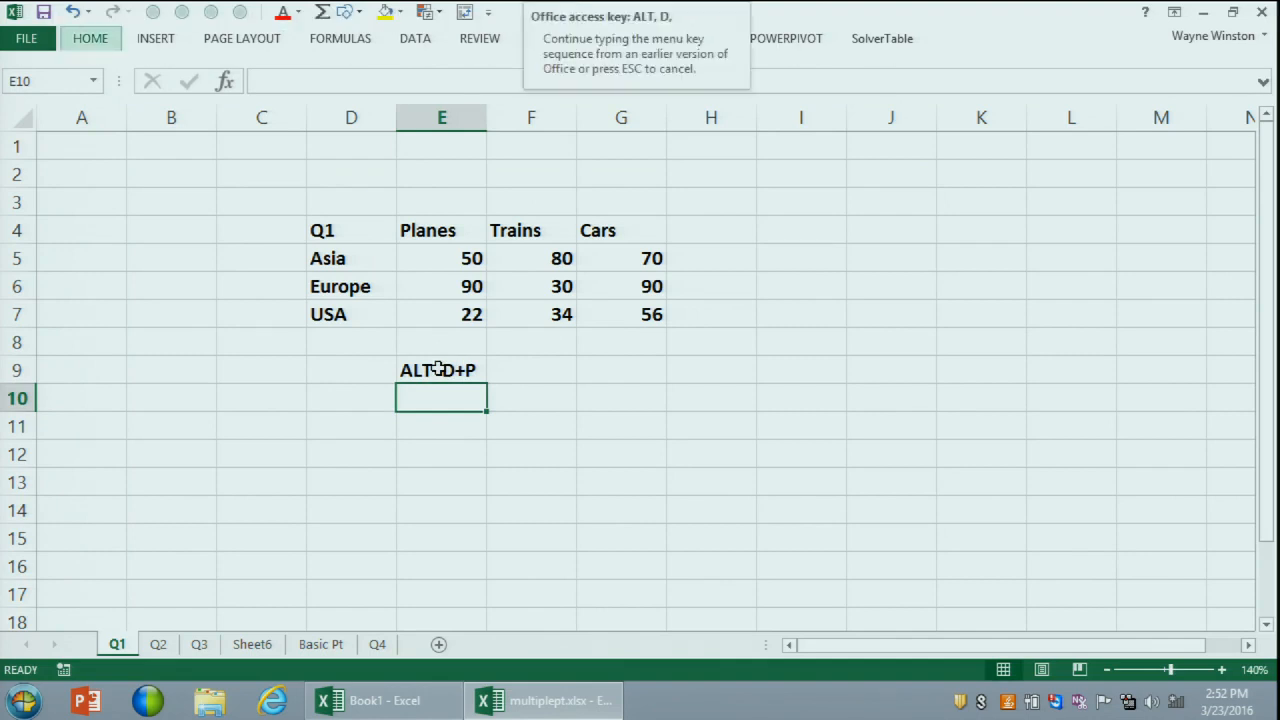
Step: Start a PivotTable from multiple consolidation ranges with a single automatically created page field
key("p")
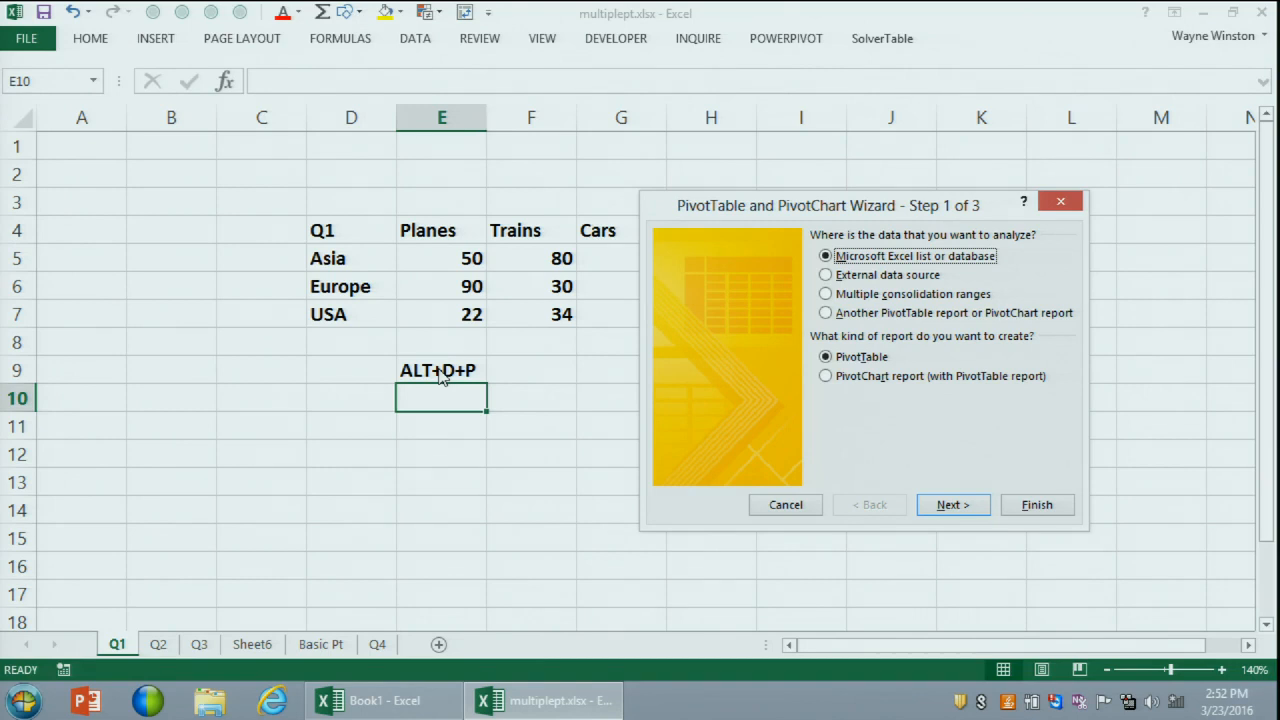
left_click(826, 295)
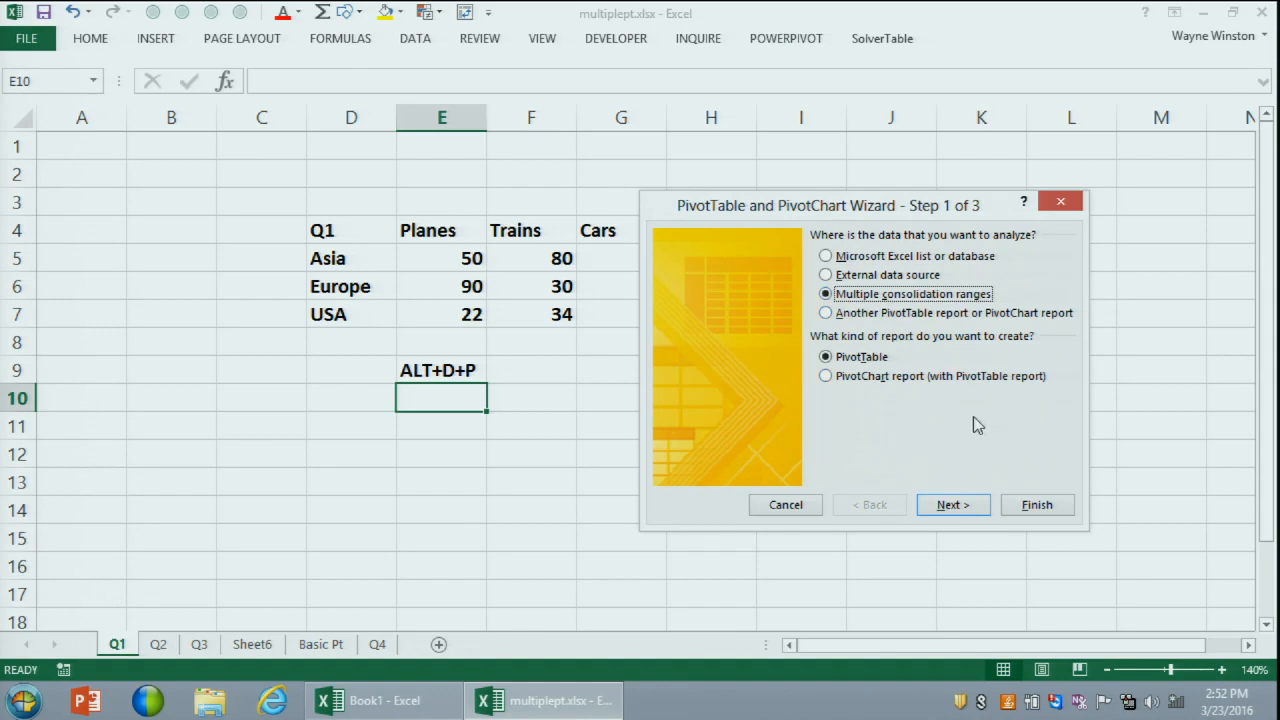
left_click(945, 505)
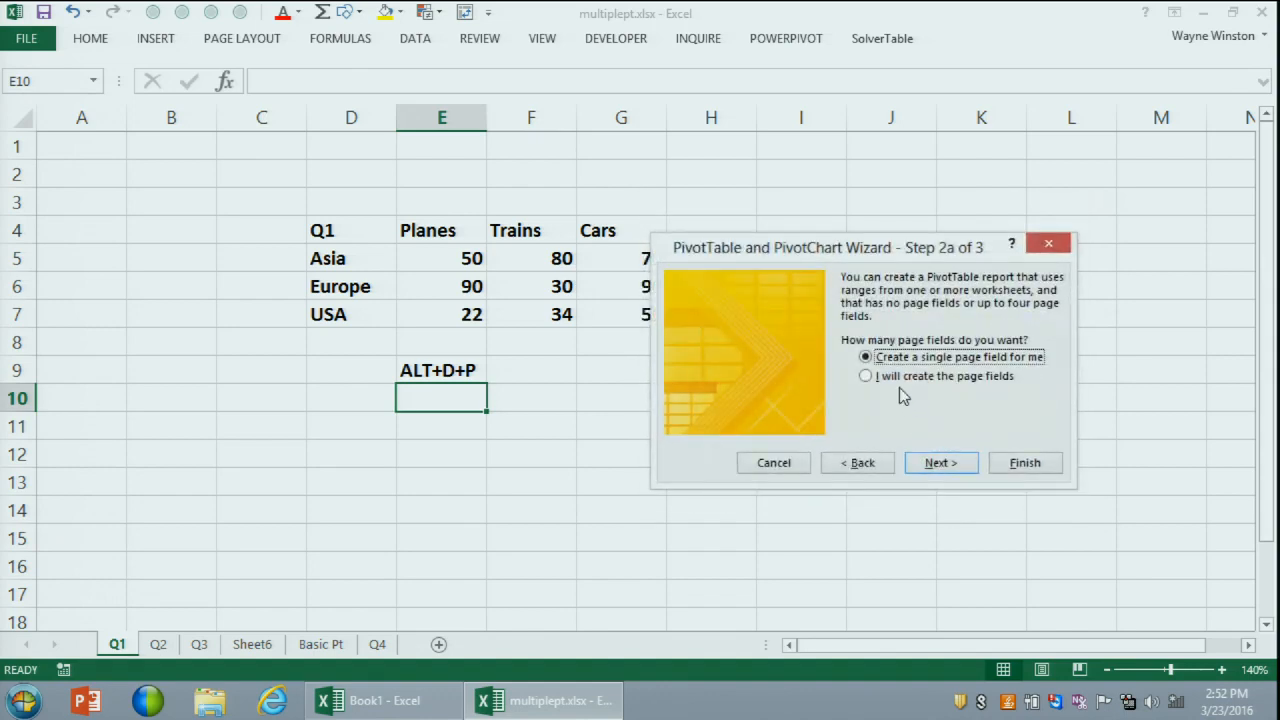
left_click(945, 467)
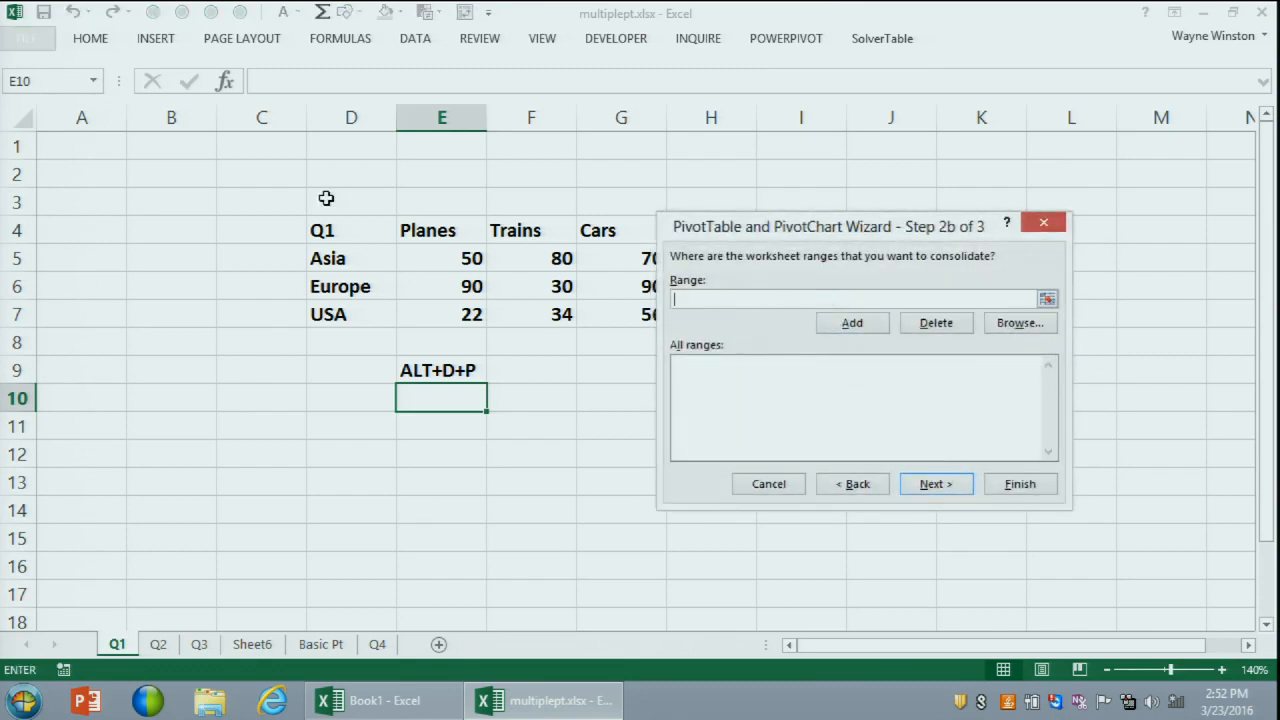
Step: Add the range D4:G7 from the Q1 and Q2 sheets to the ranges to consolidate
left_click_drag(320, 226, 600, 304)
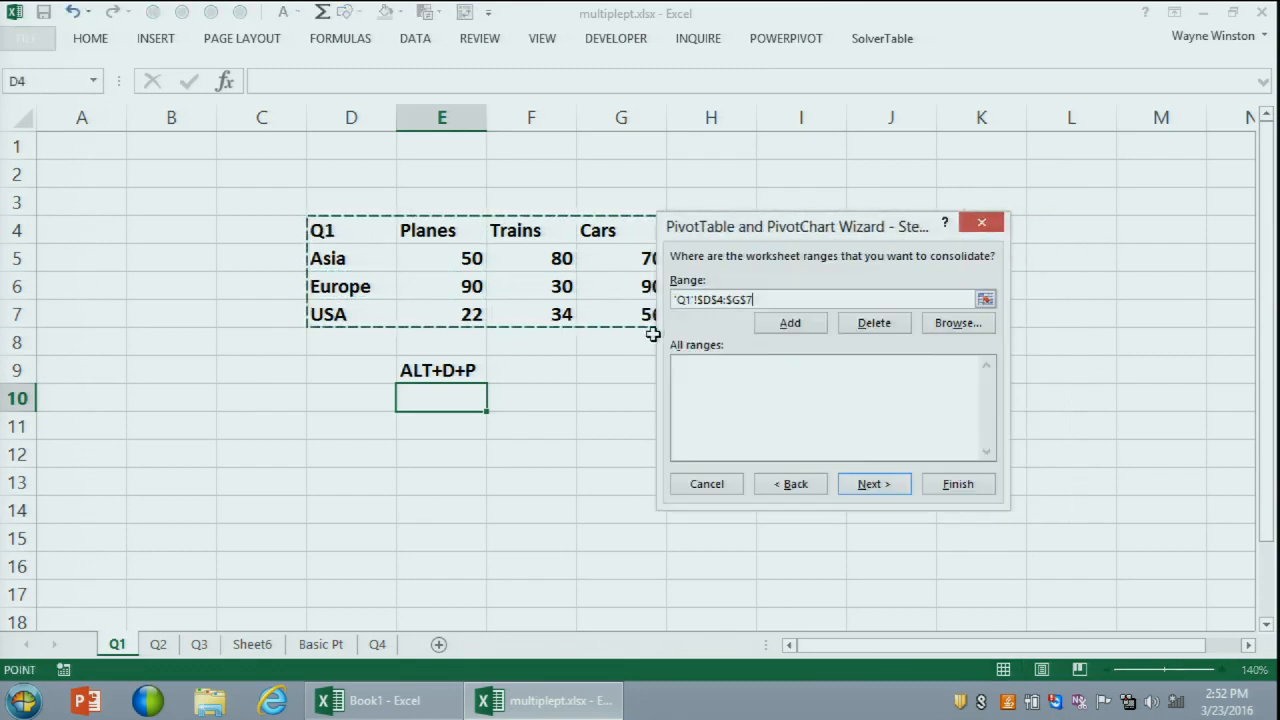
left_click(780, 322)
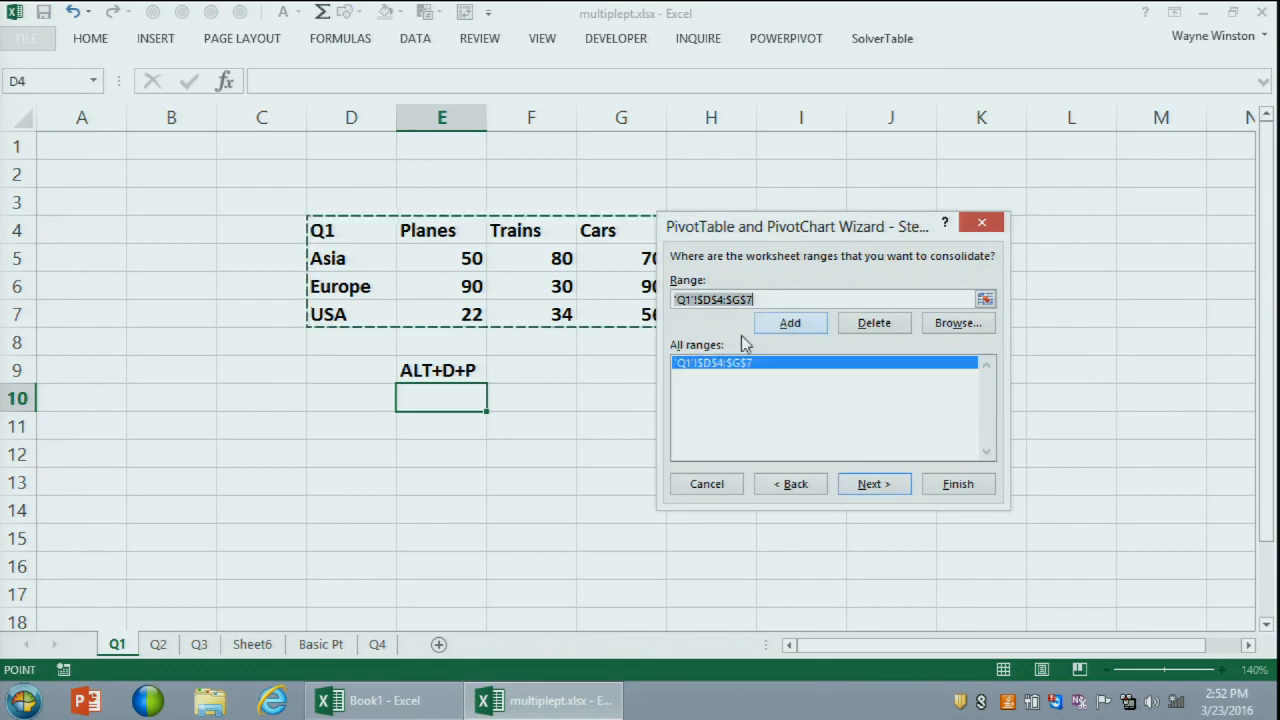
left_click(160, 646)
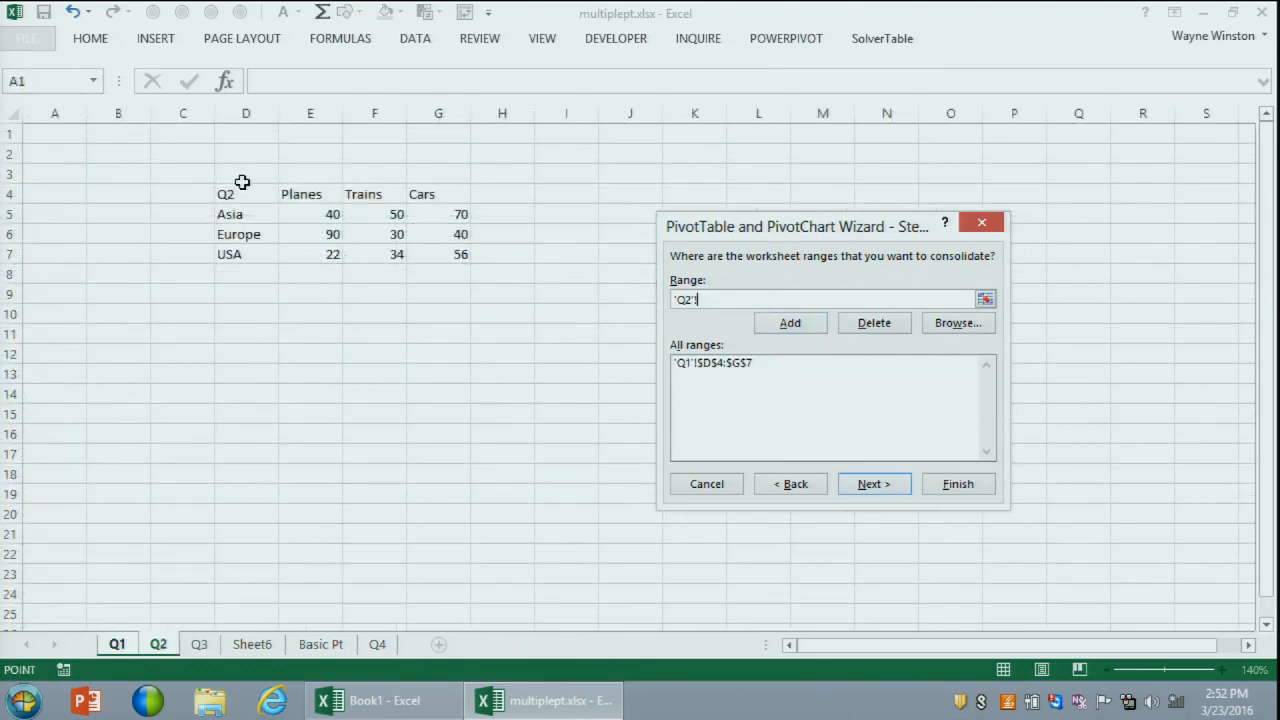
left_click_drag(246, 194, 419, 254)
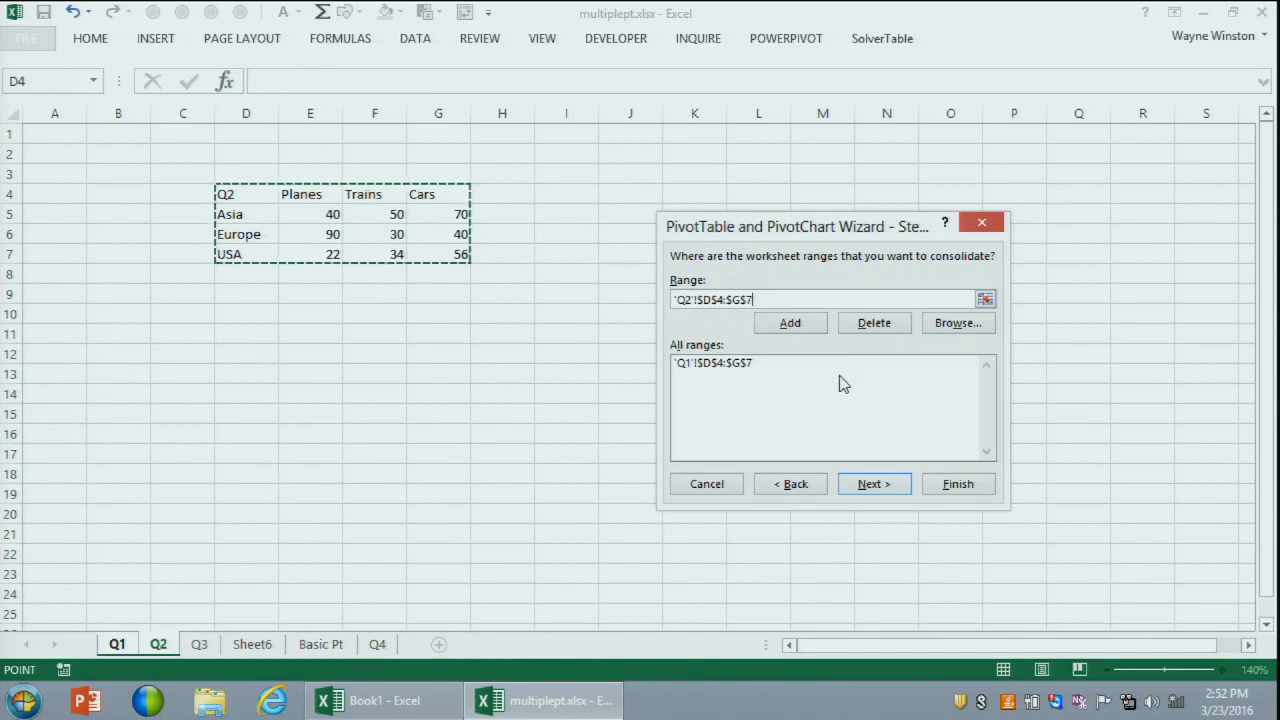
left_click(797, 330)
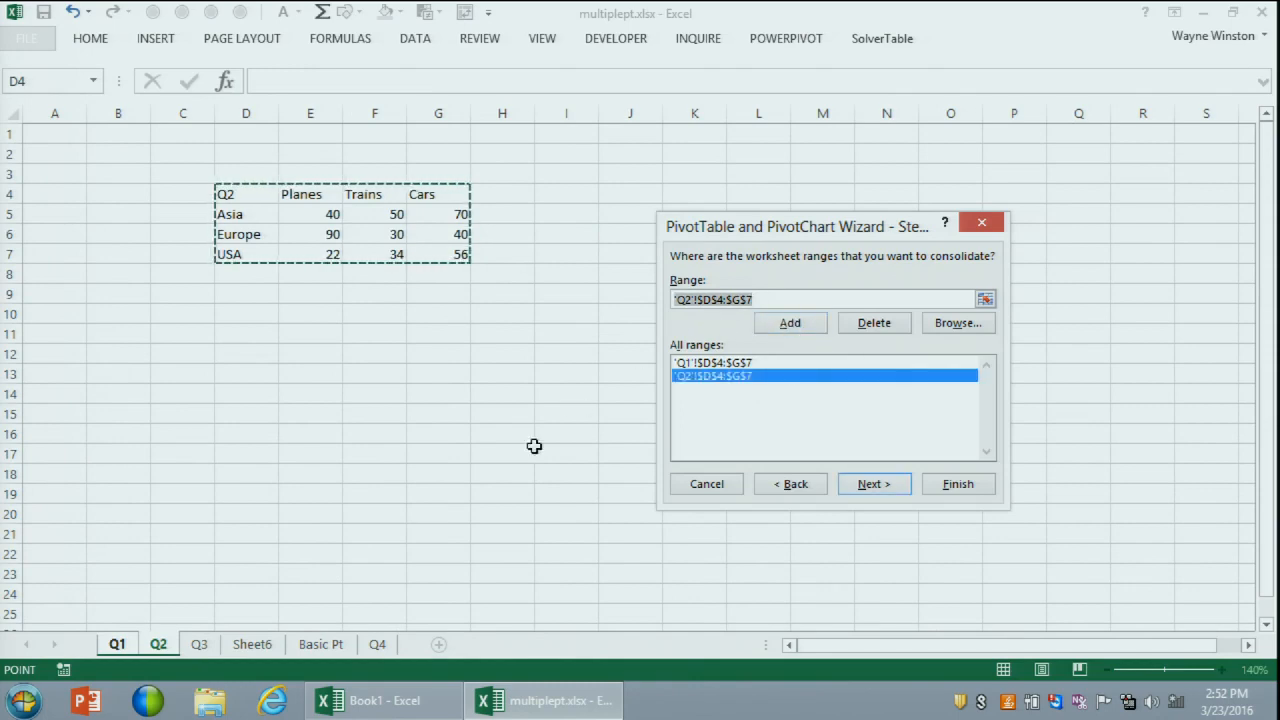
Step: Add range D4:G7 from the Q3 and Q4 sheets and finish the PivotTable as a report separate from the existing one
left_click(200, 645)
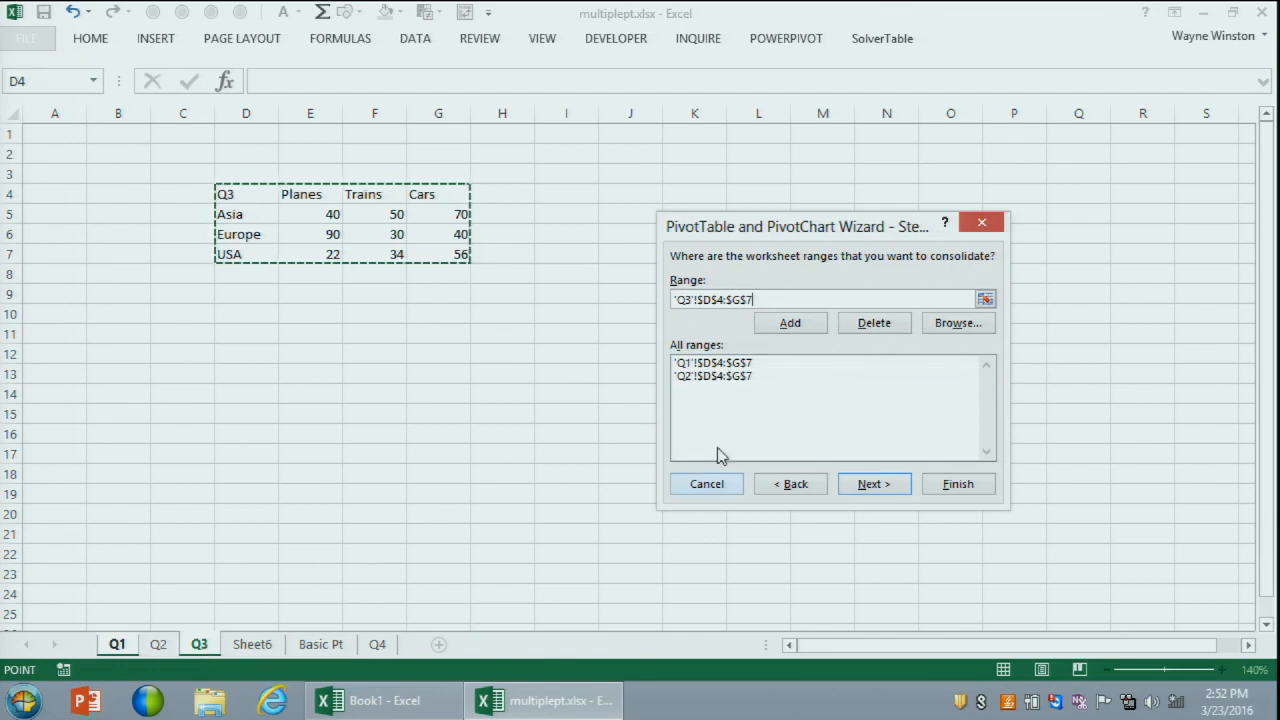
left_click(804, 325)
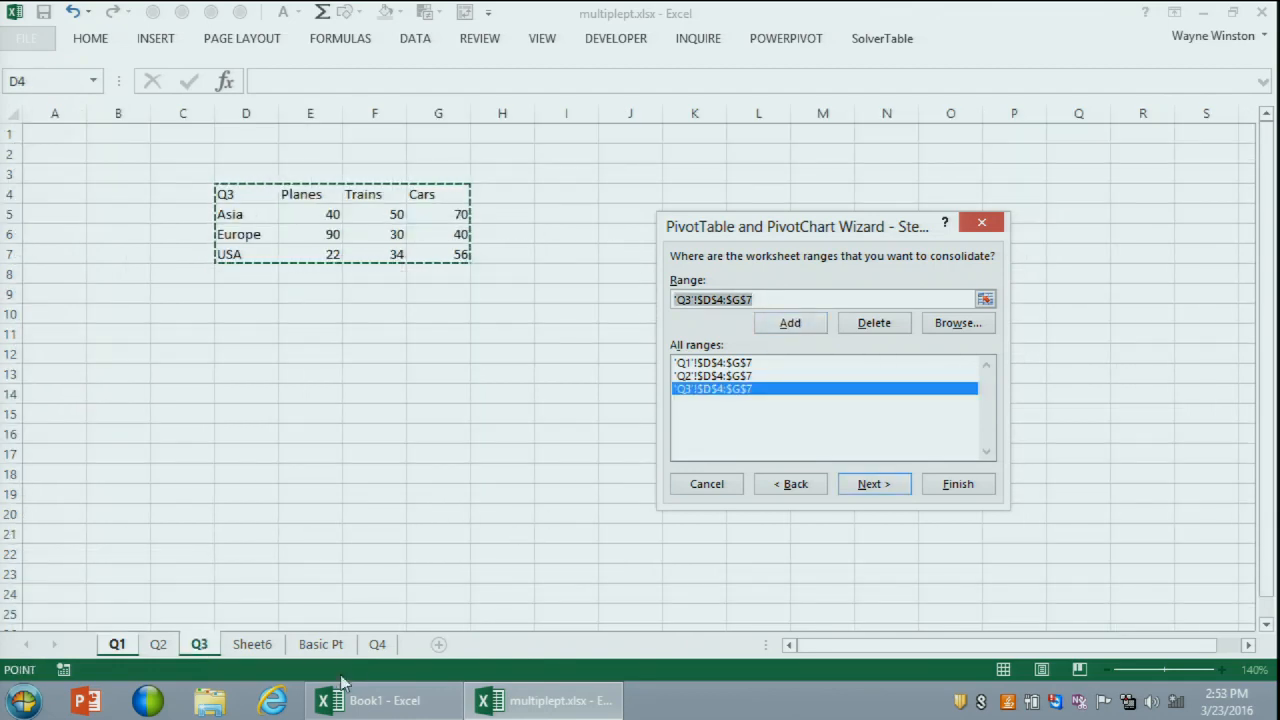
left_click(377, 648)
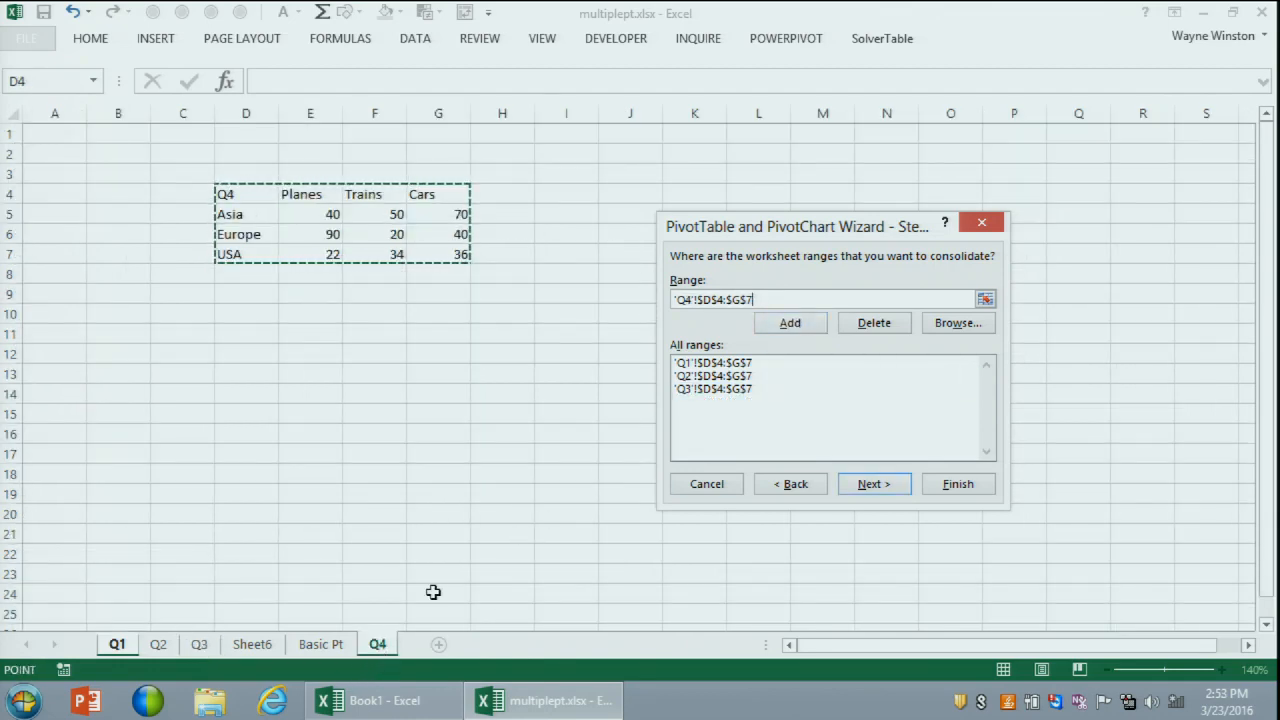
left_click(781, 327)
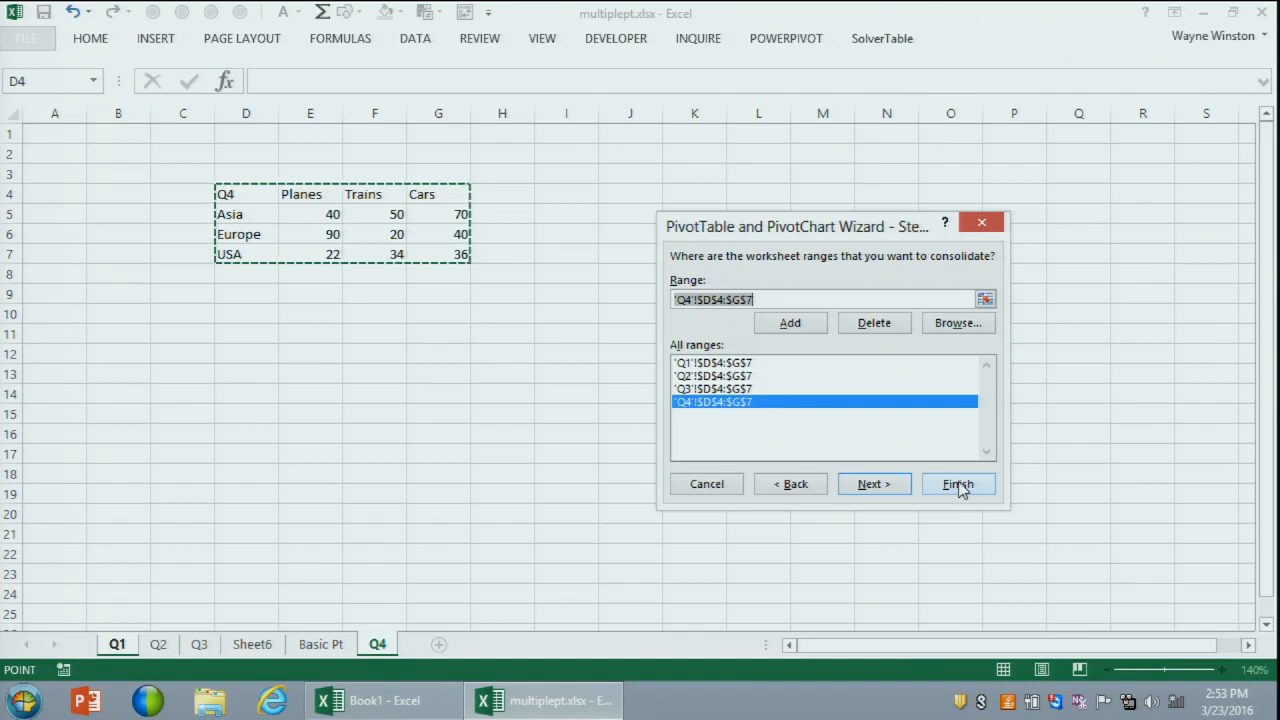
left_click(958, 485)
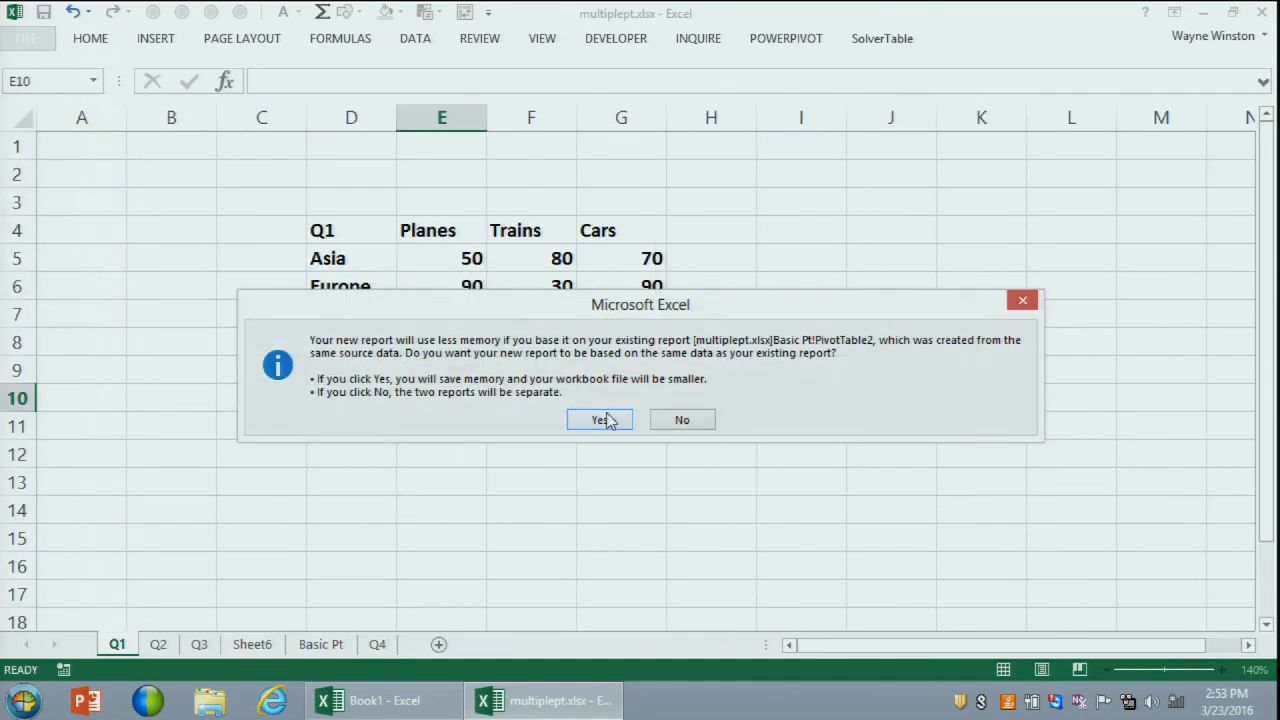
left_click(686, 421)
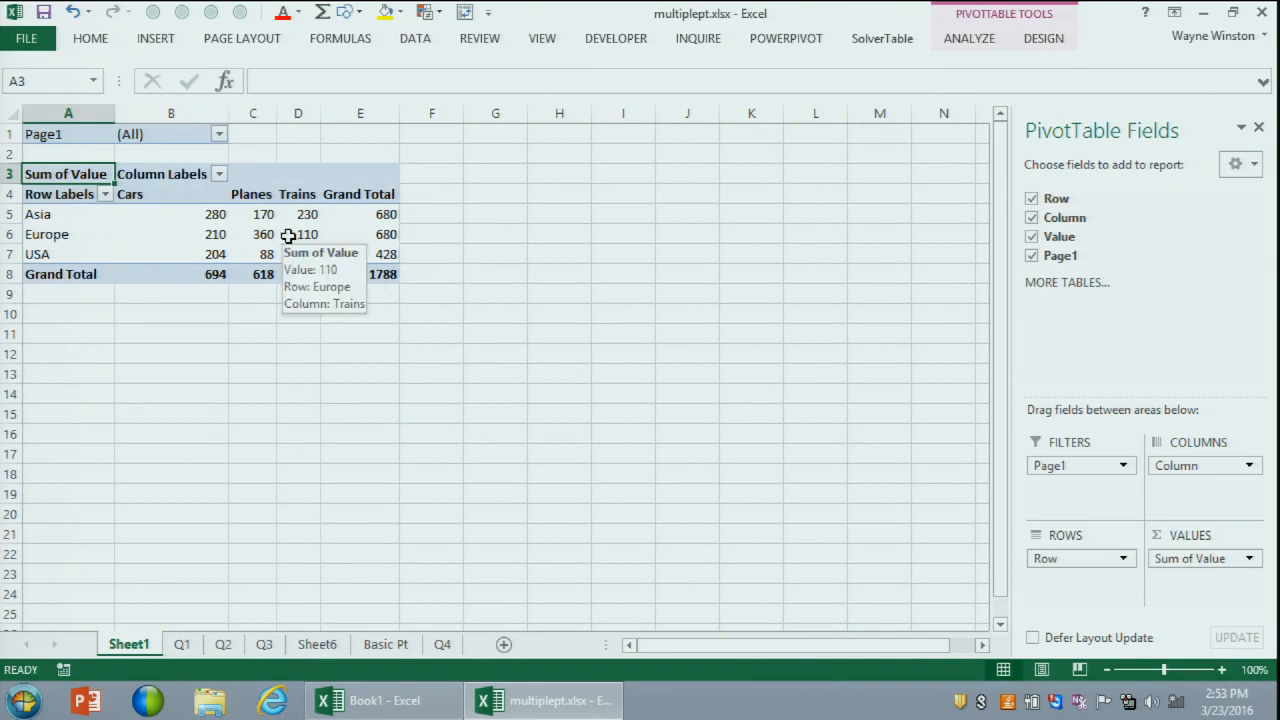
Step: Insert slicers for the Row and Column fields of the new PivotTable
left_click(215, 234)
left_click(157, 40)
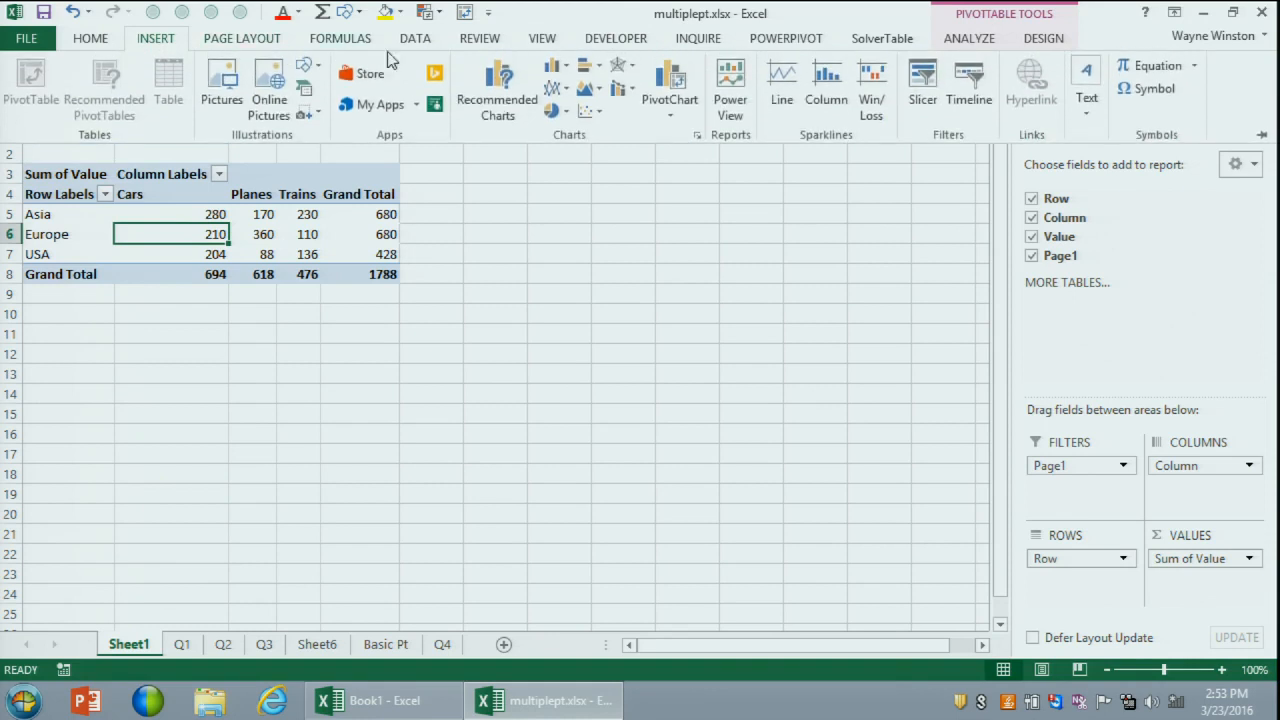
left_click(921, 112)
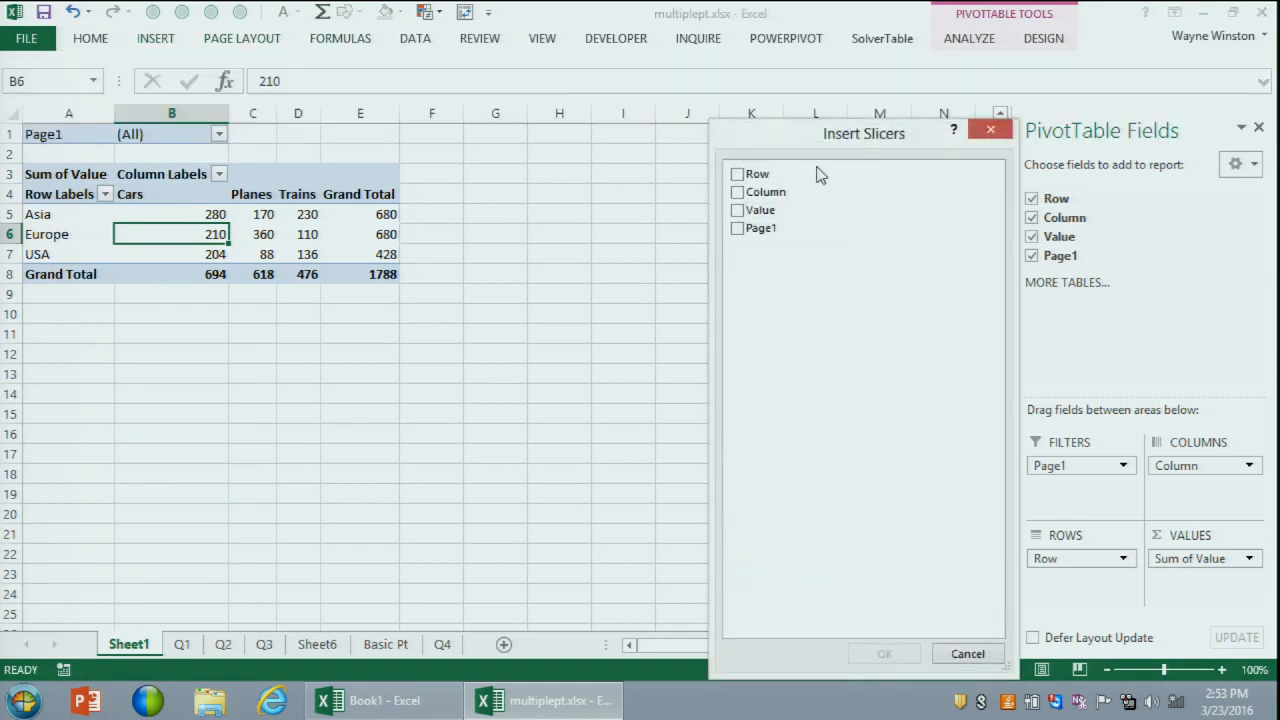
left_click(738, 192)
left_click(738, 175)
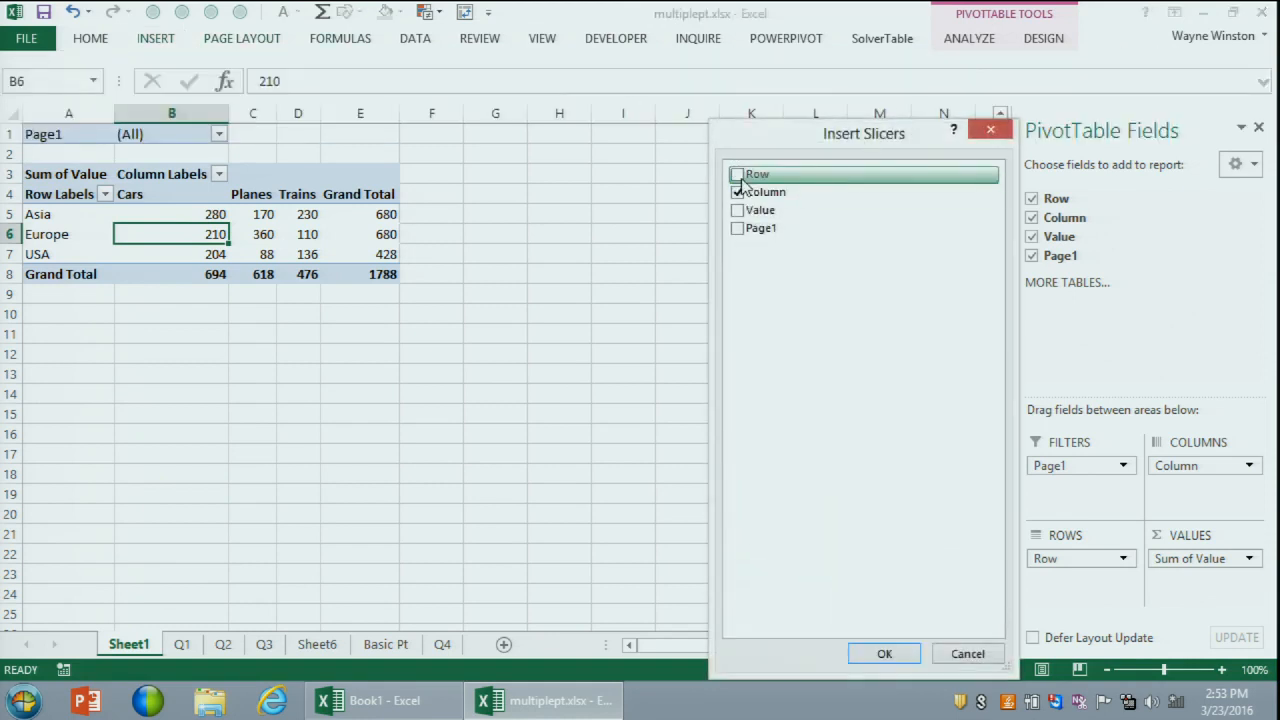
left_click(877, 655)
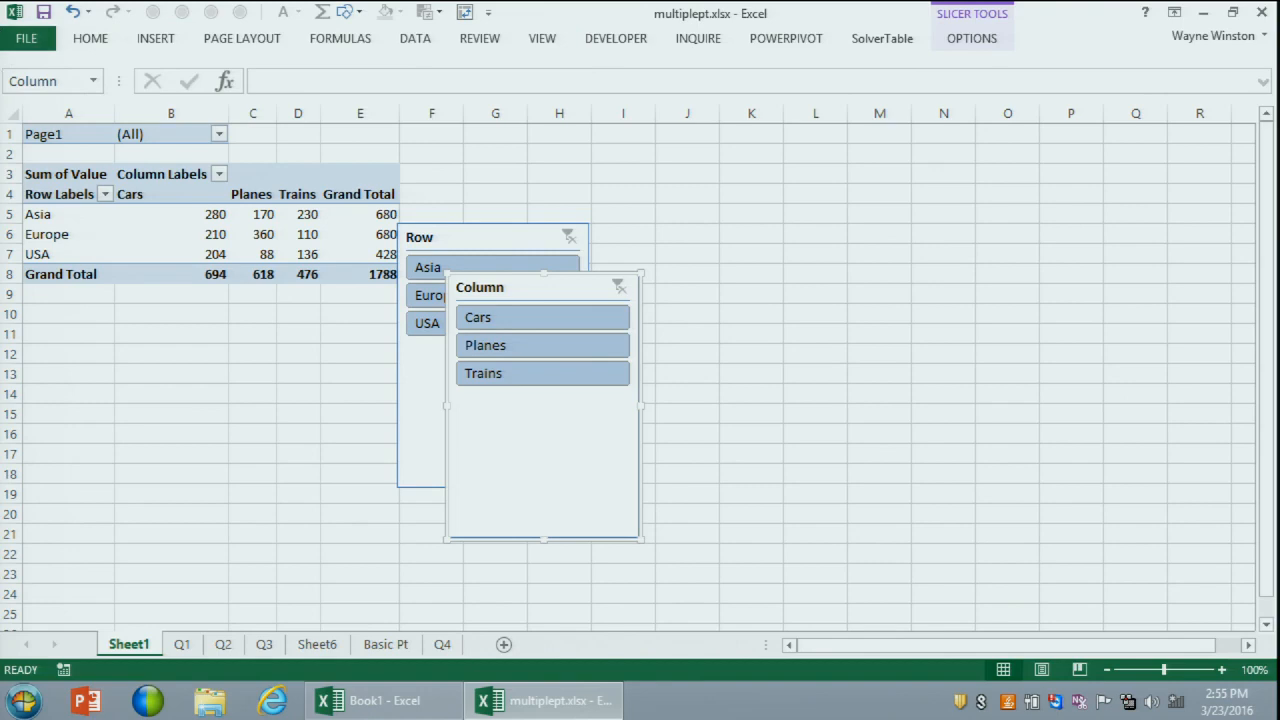
Step: Close the multiplept.xlsx workbook without saving the changes
left_click(22, 38)
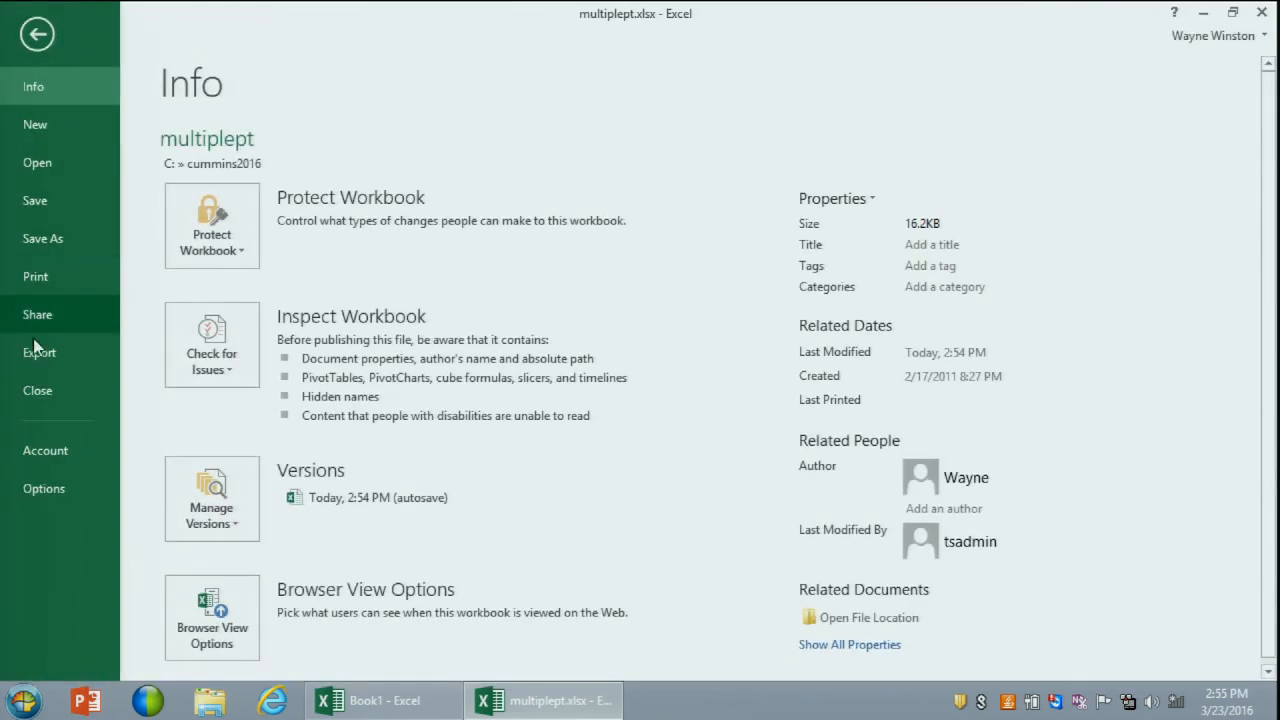
left_click(50, 390)
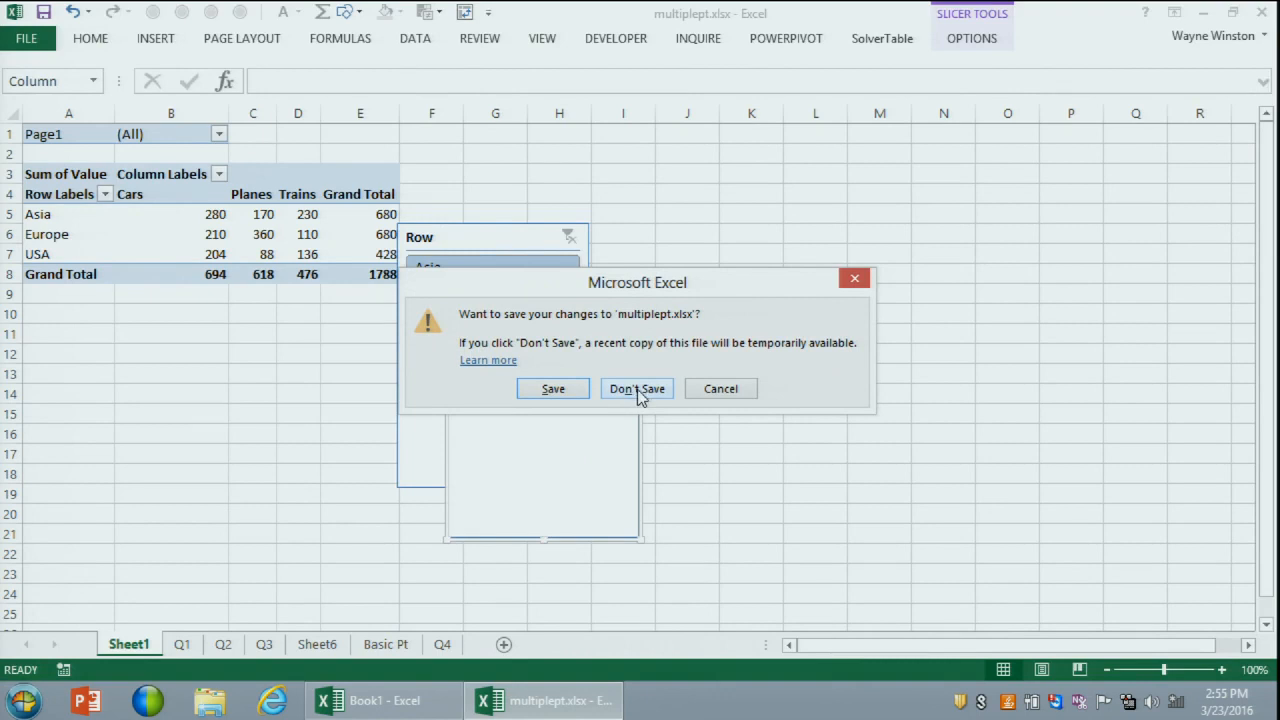
left_click(640, 395)
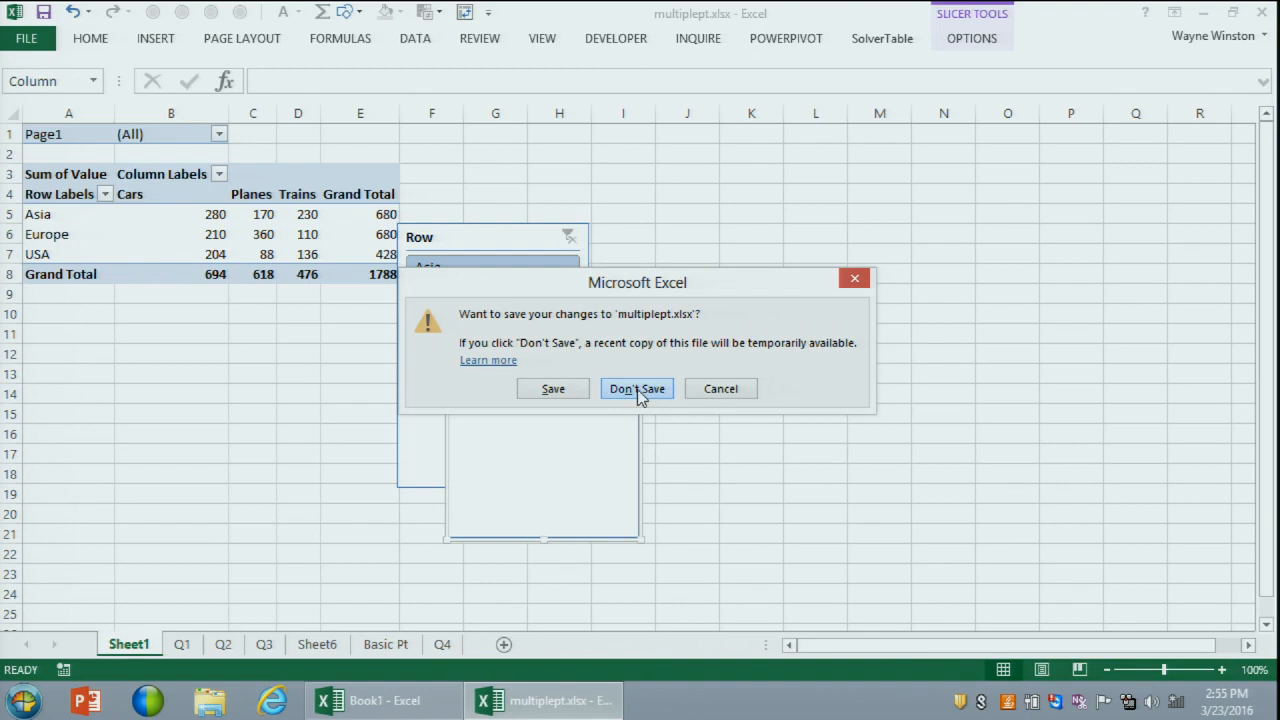
left_click(640, 393)
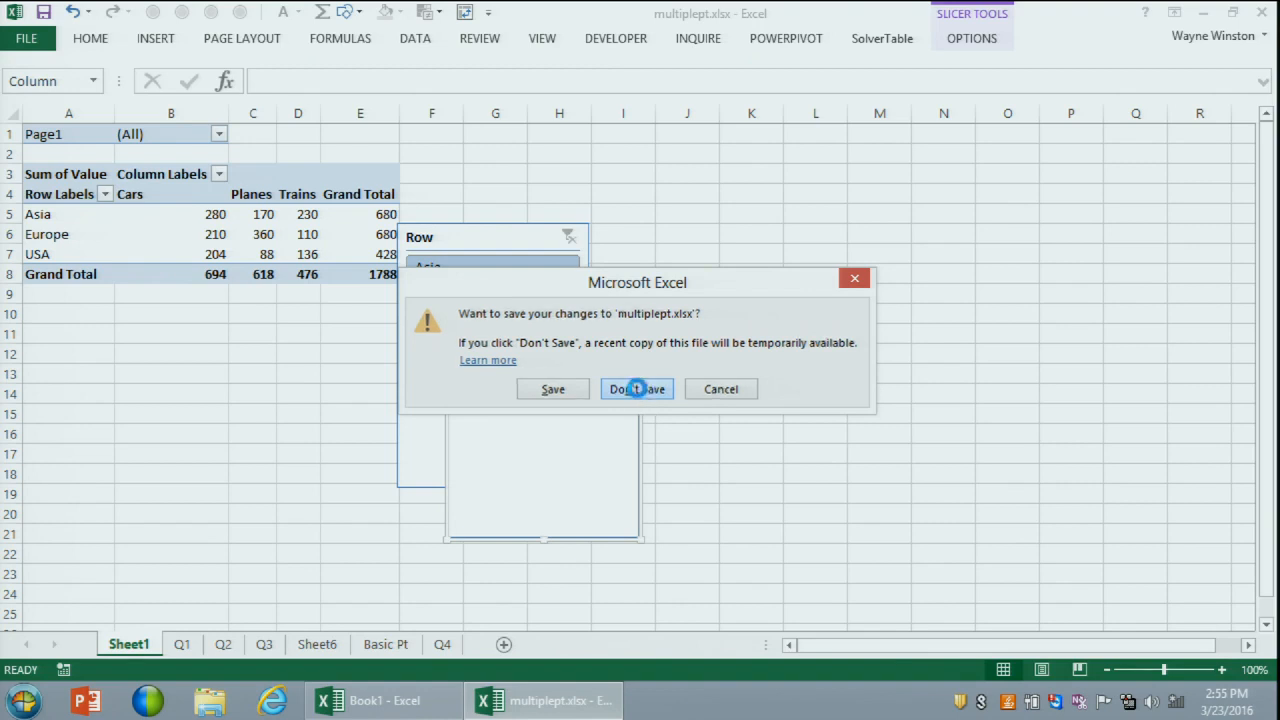
Step: Browse the cummins2016 folder on the computer for the offset workbook
left_click(40, 47)
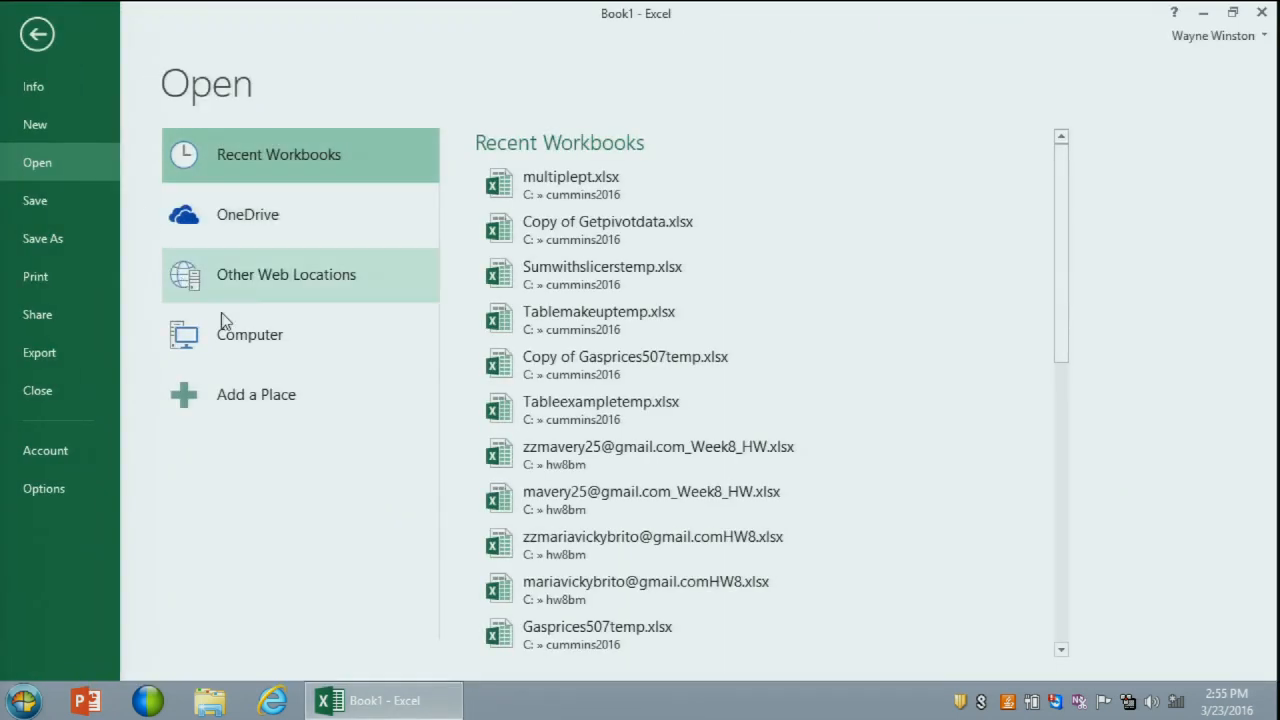
left_click(348, 334)
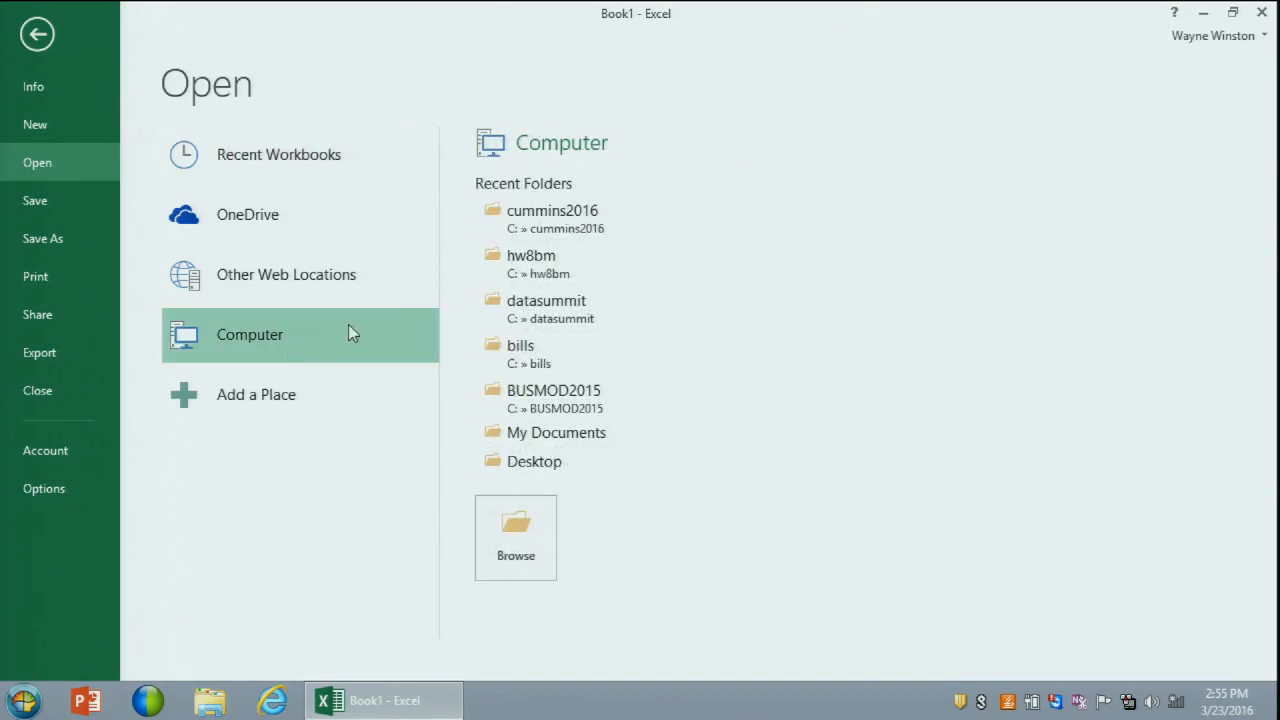
left_click(556, 230)
left_click(310, 530)
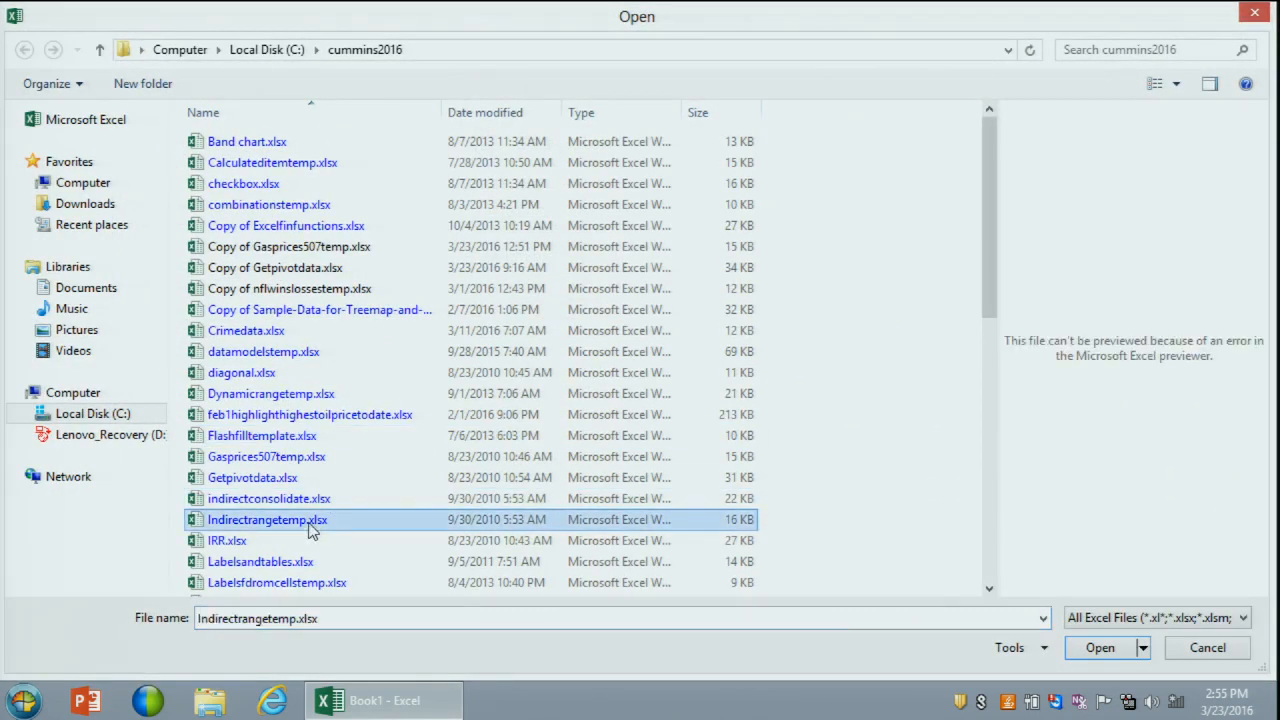
key("o")
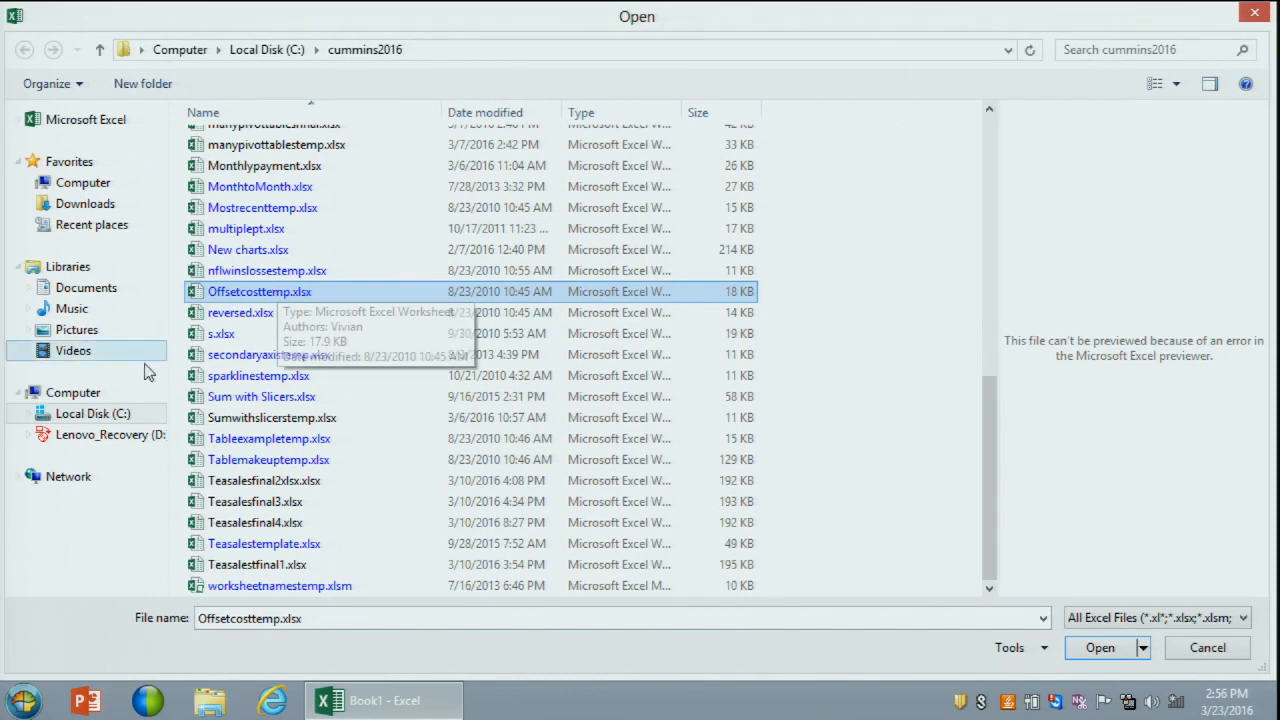
Step: Open the workbook offsetsummit.xlsx from the datasummit folder on drive C
left_click(150, 410)
left_click(214, 384)
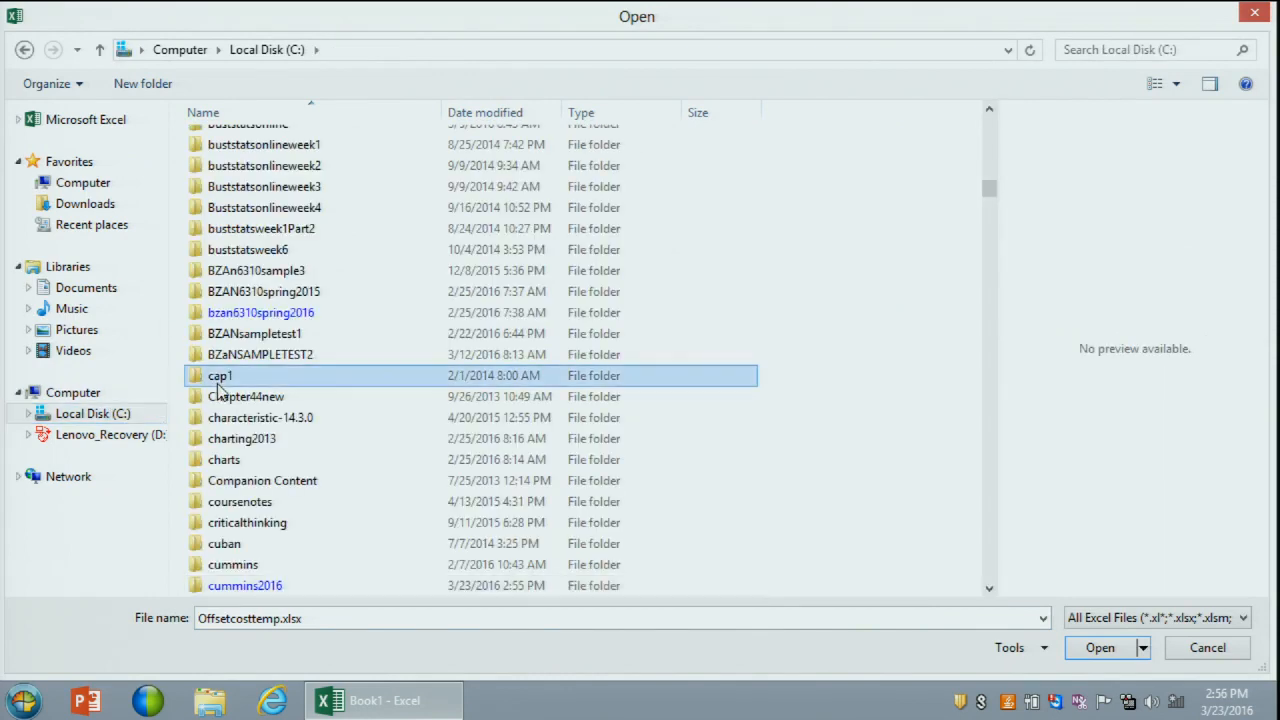
scroll(218, 387, "down", 8)
left_click(250, 156)
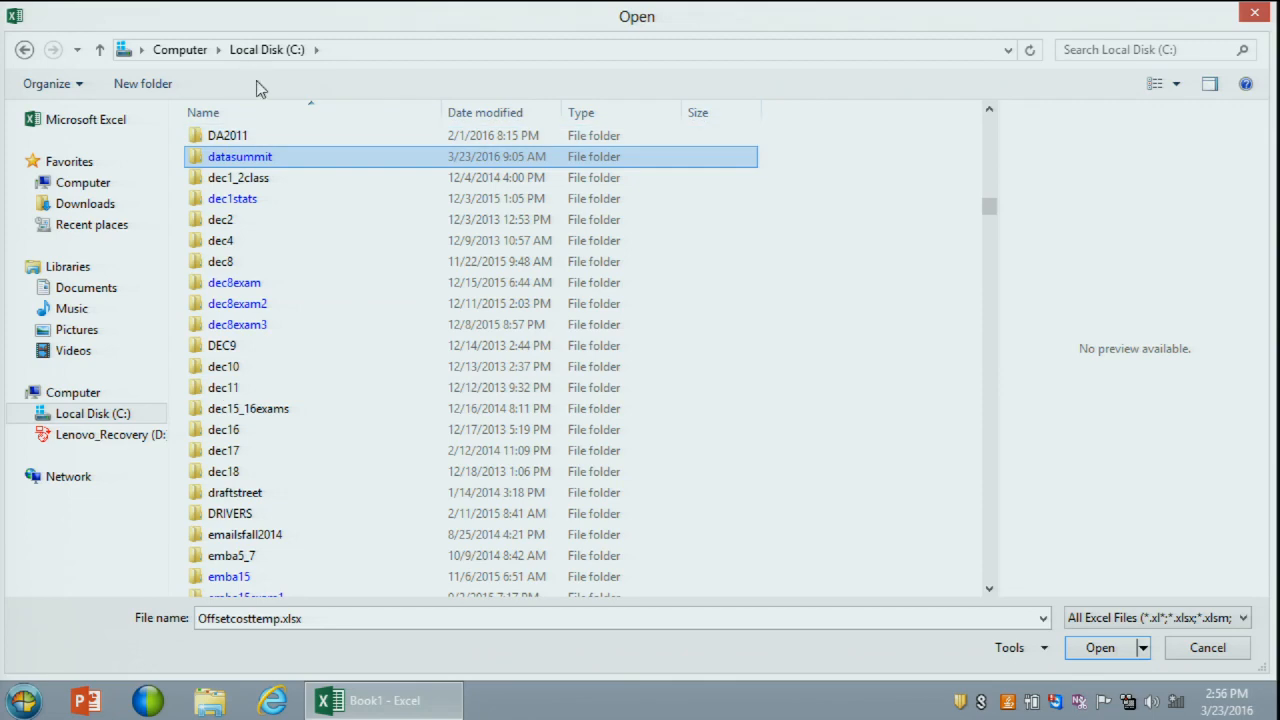
double_click(273, 157)
left_click(228, 379)
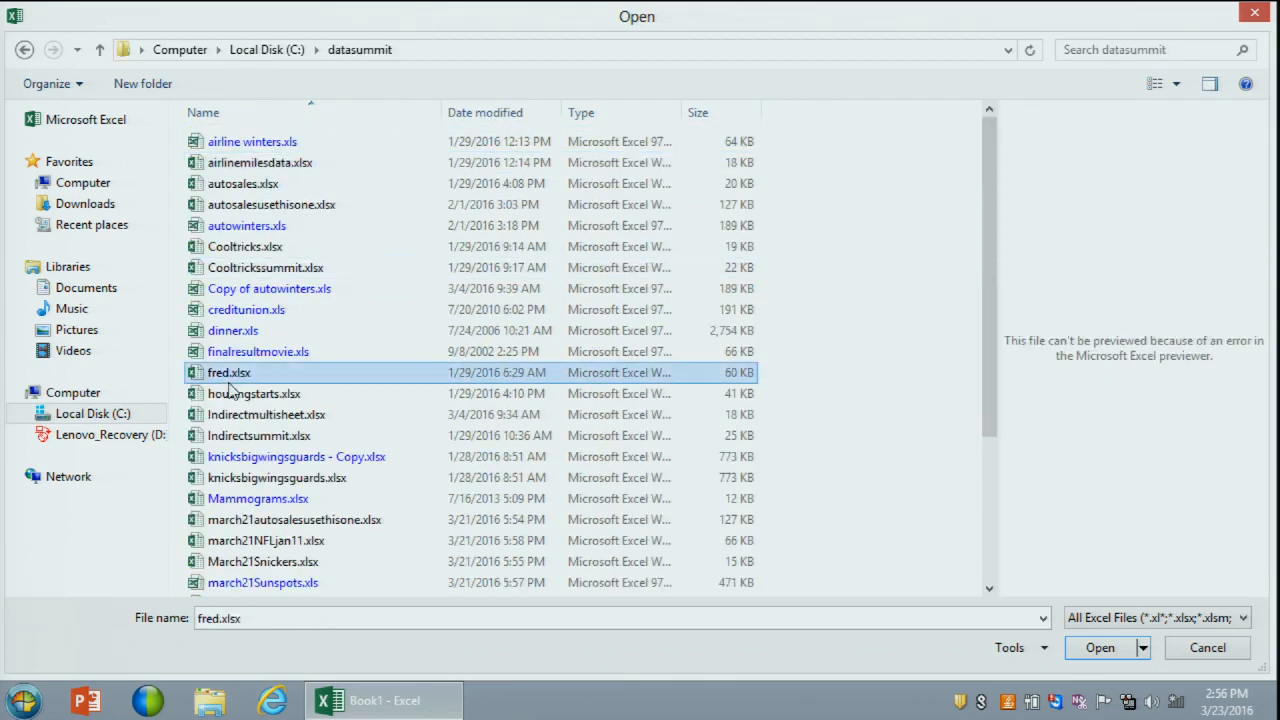
key("o")
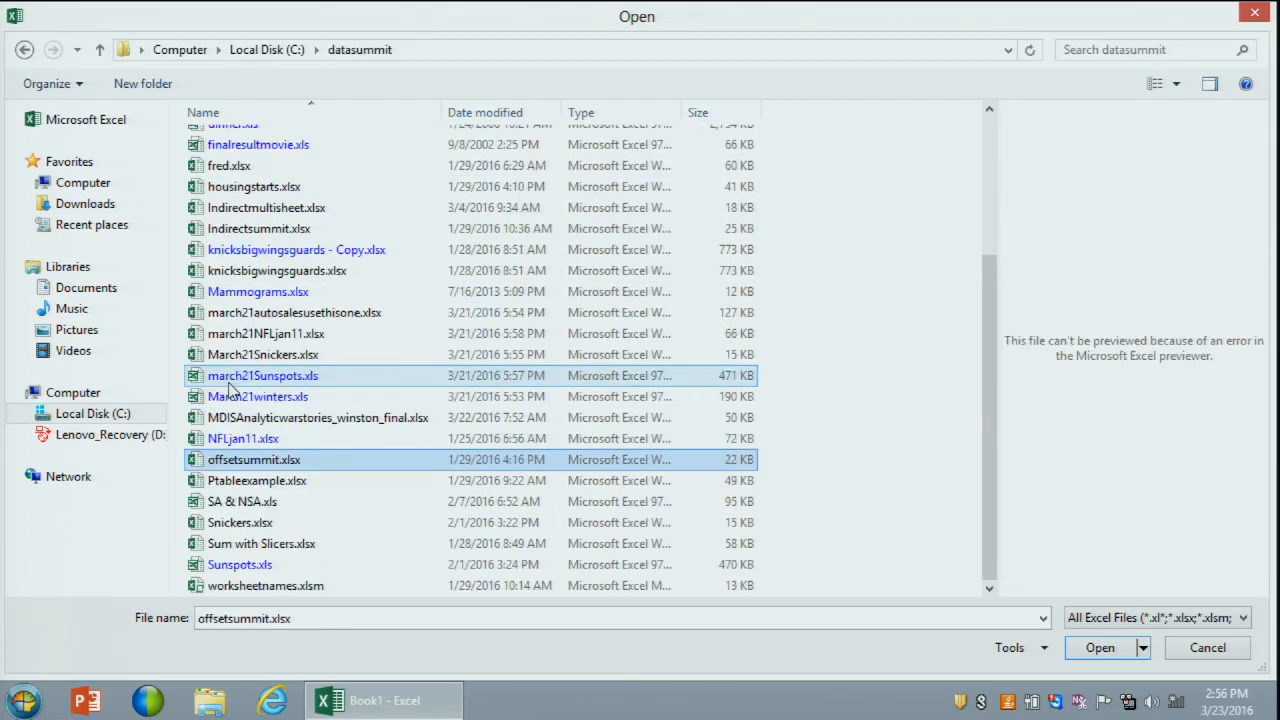
double_click(282, 463)
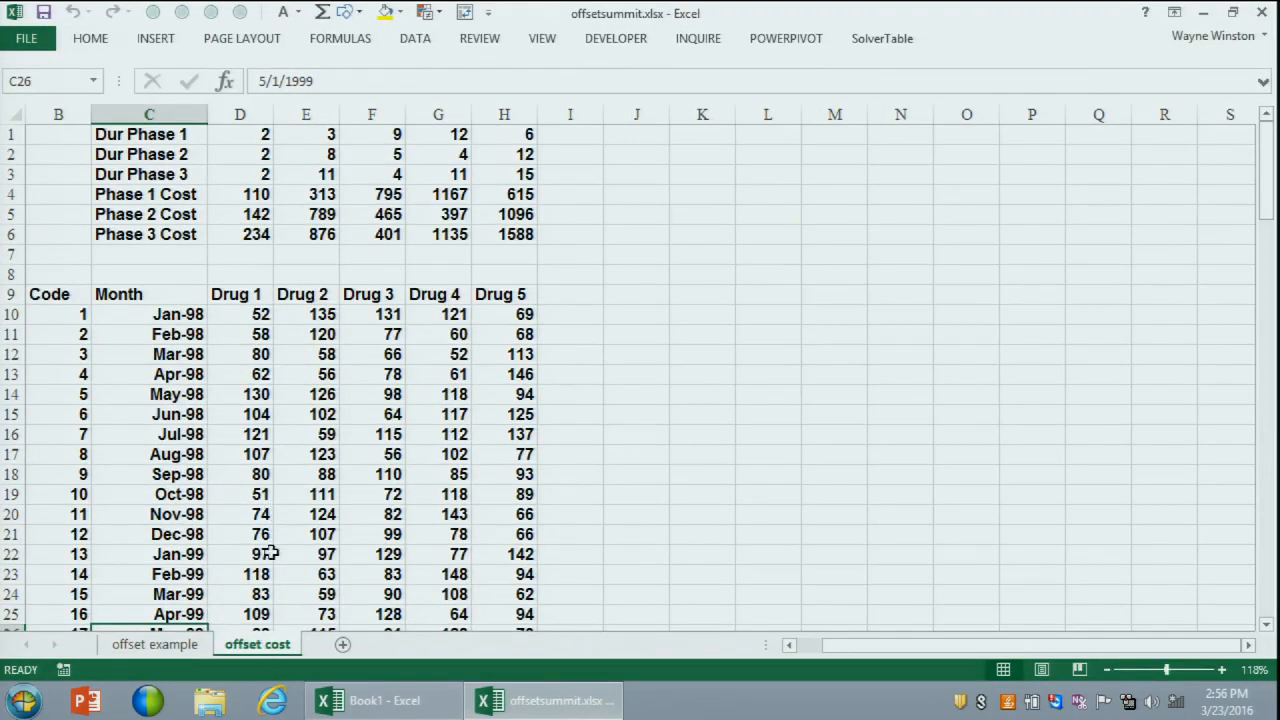
Step: Show the offset example sheet at 140% zoom and move the selection up column G toward the first rows
left_click(184, 647)
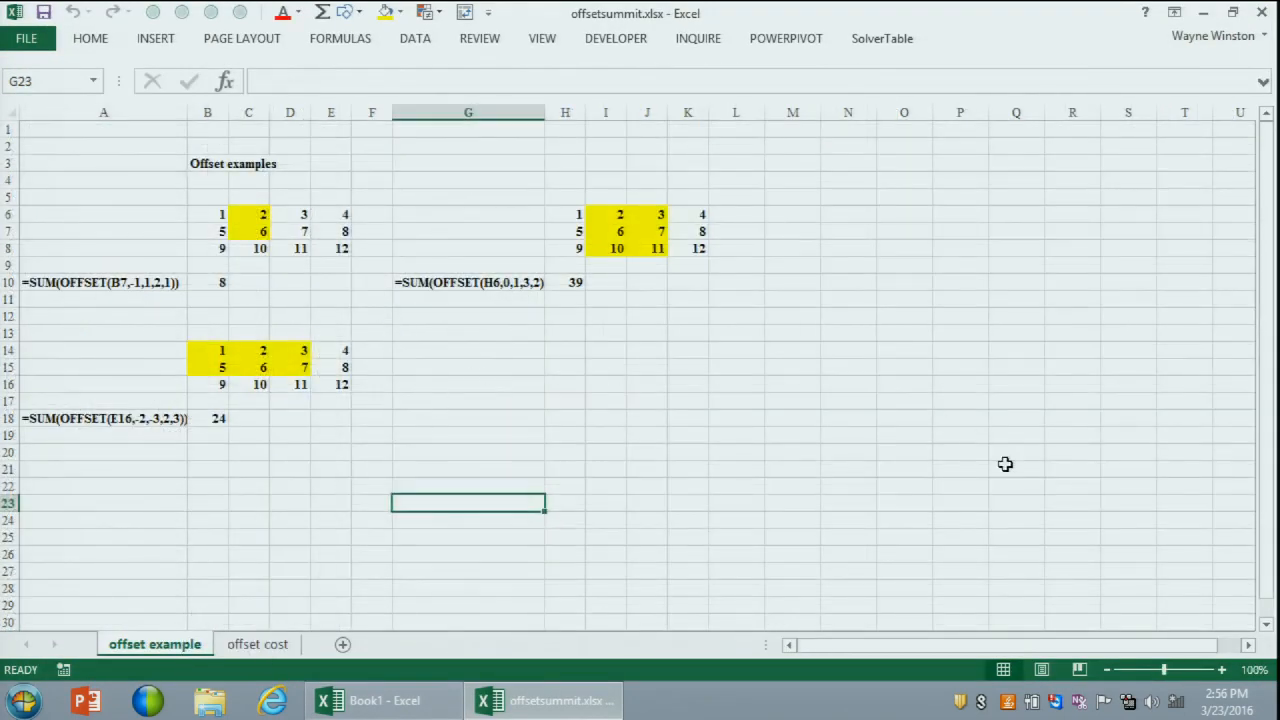
left_click(1222, 669)
left_click(1222, 669)
left_click(1222, 669)
left_click(1222, 669)
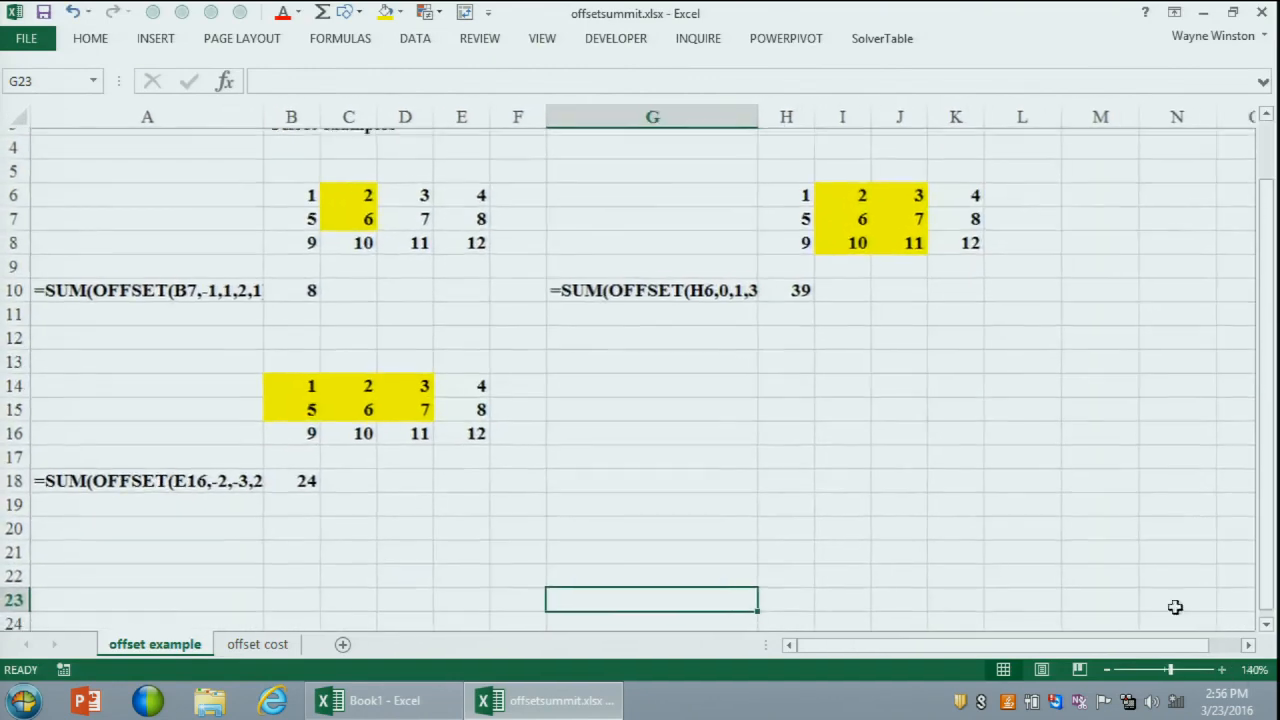
key("Up")
key("Up")
key("Up")
key("Up")
key("Up")
key("Up")
key("Up")
key("Up")
key("Up")
key("Up")
key("Up")
key("Up")
key("Up")
key("Up")
key("Up")
key("Up")
key("Up")
key("Up")
key("Up")
key("Up")
key("Up")
key("Up")
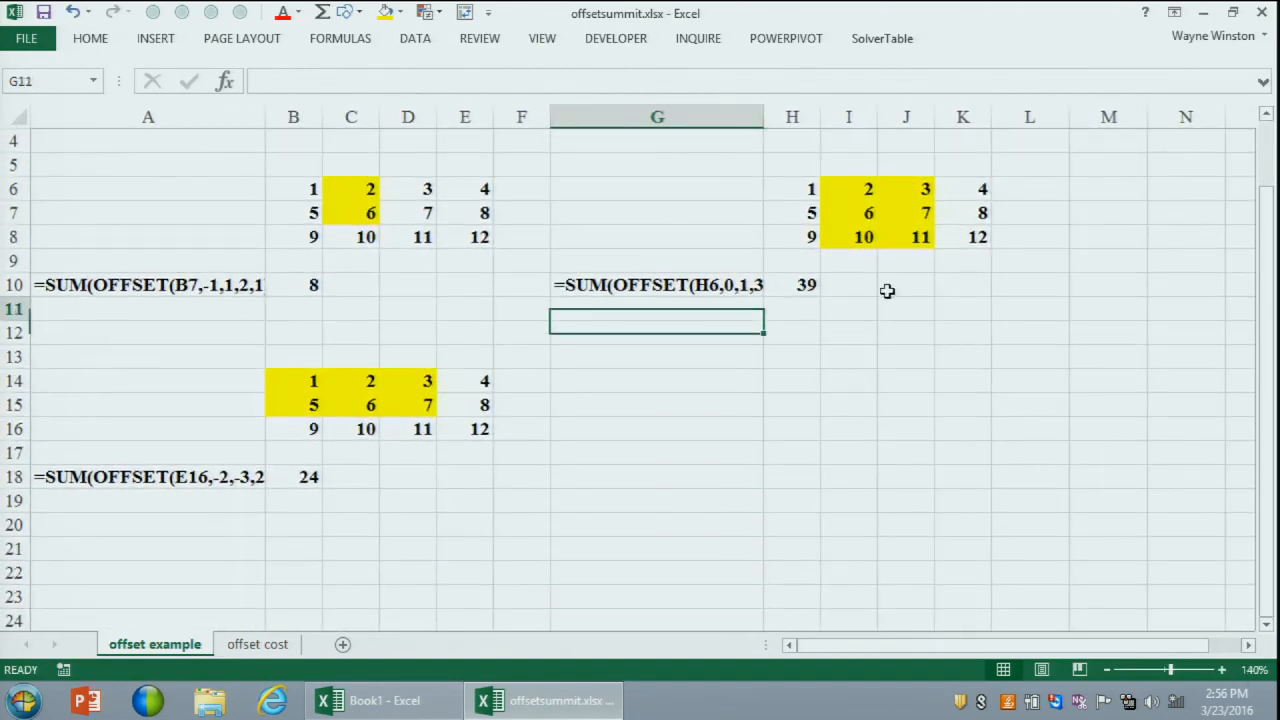
Step: Write the syntax note OFFSET(CELLREFERENCE,ROWSMOVED,COLUMNSMOVED,HEIGHT,WIDTH) in cell F1 of the offset example sheet
key("Left")
key("Right")
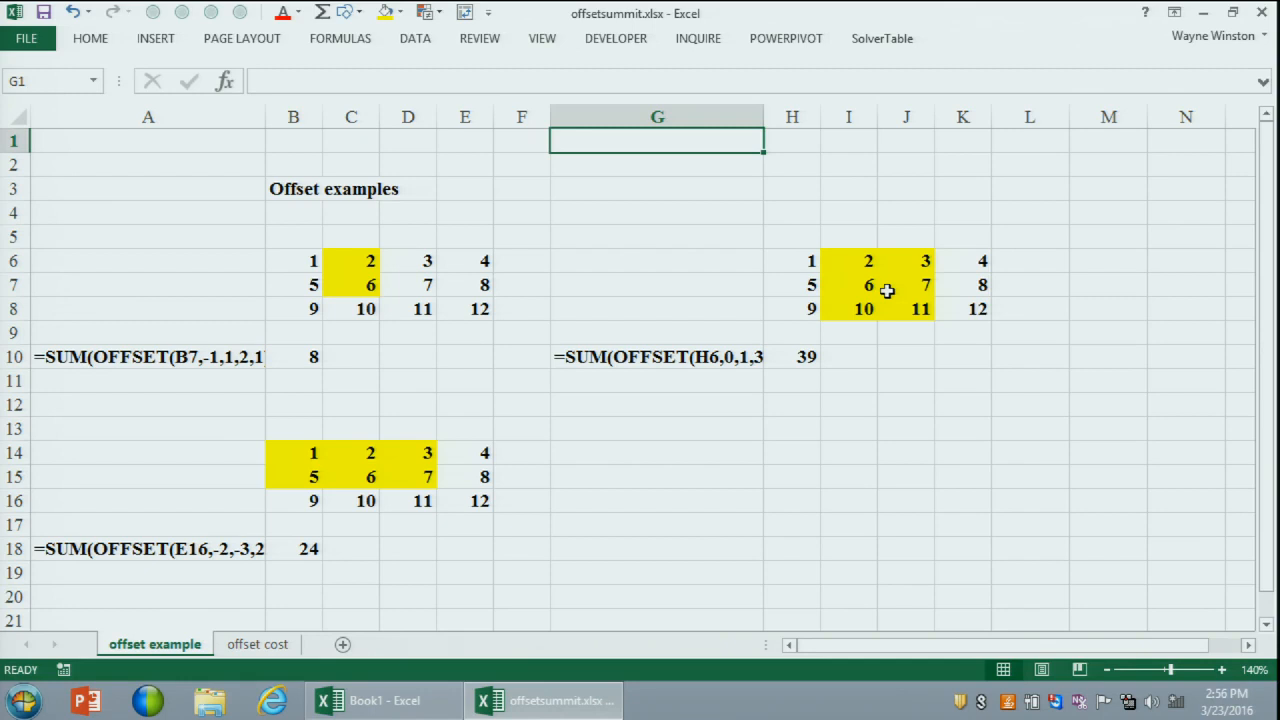
left_click(513, 150)
type("OFFS")
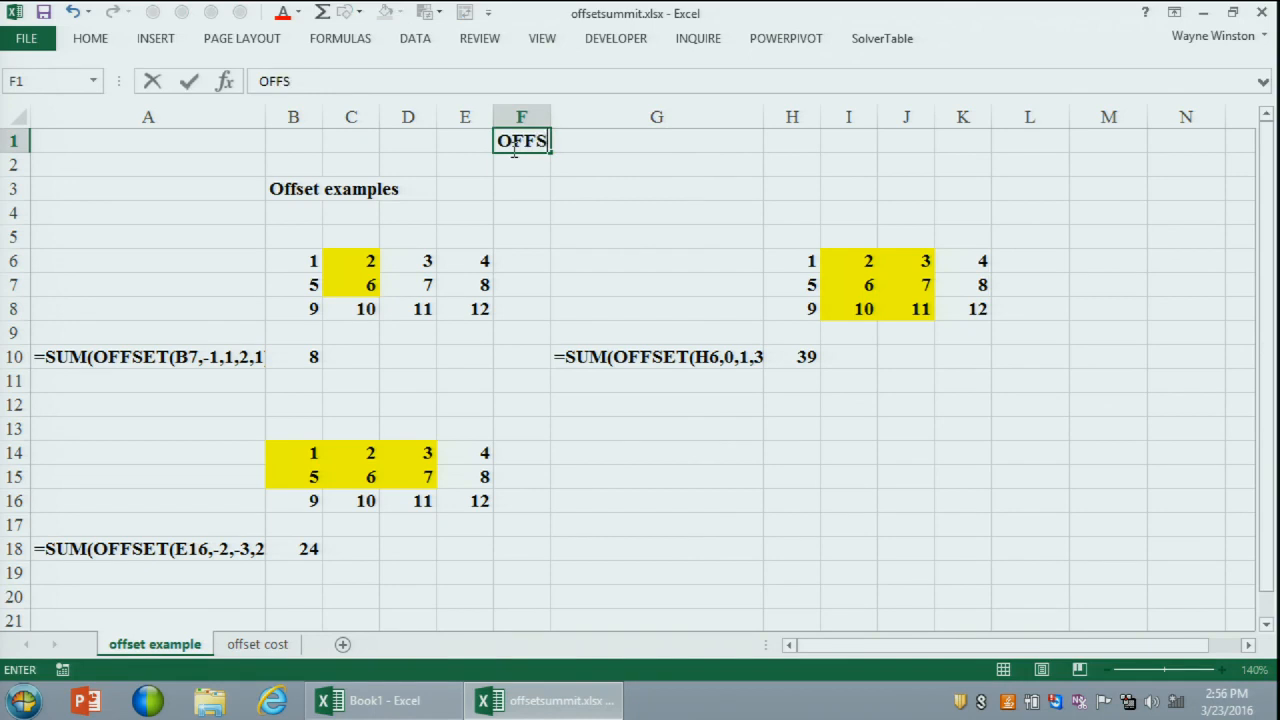
type("ET(CELLRE")
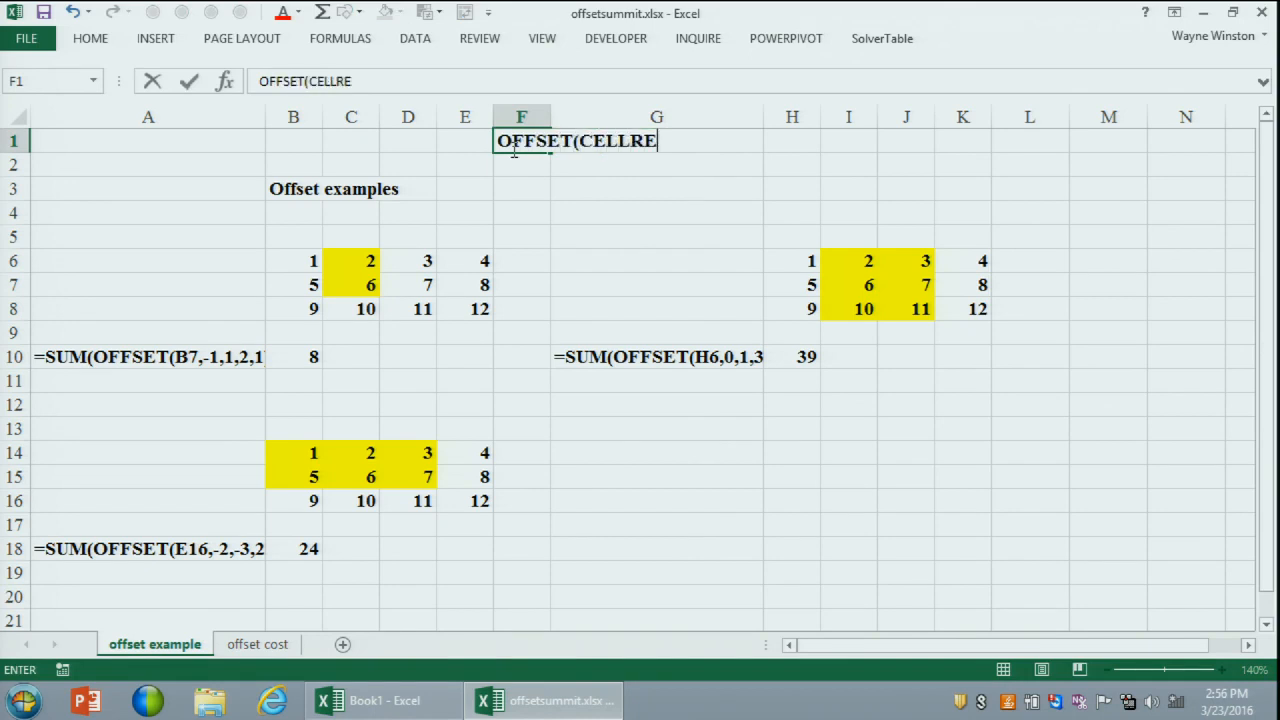
type("FERENCE")
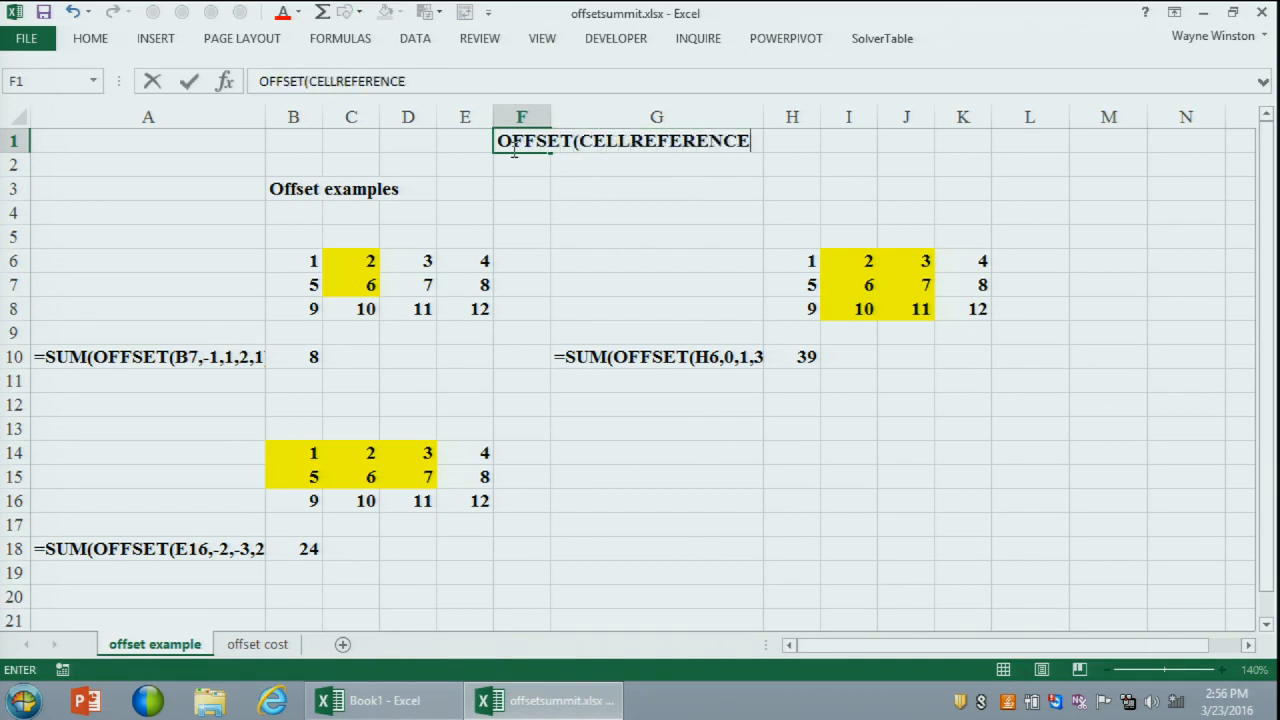
type(",ROWSMOVED,")
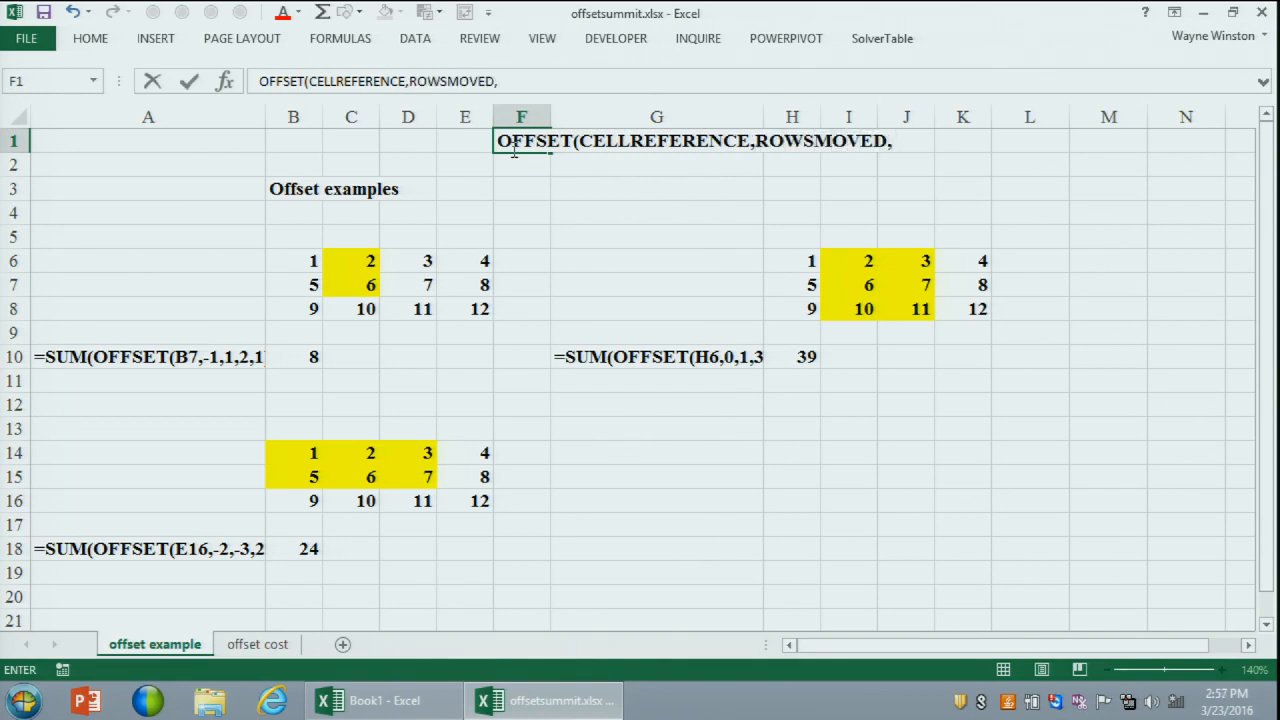
type("COLUMN")
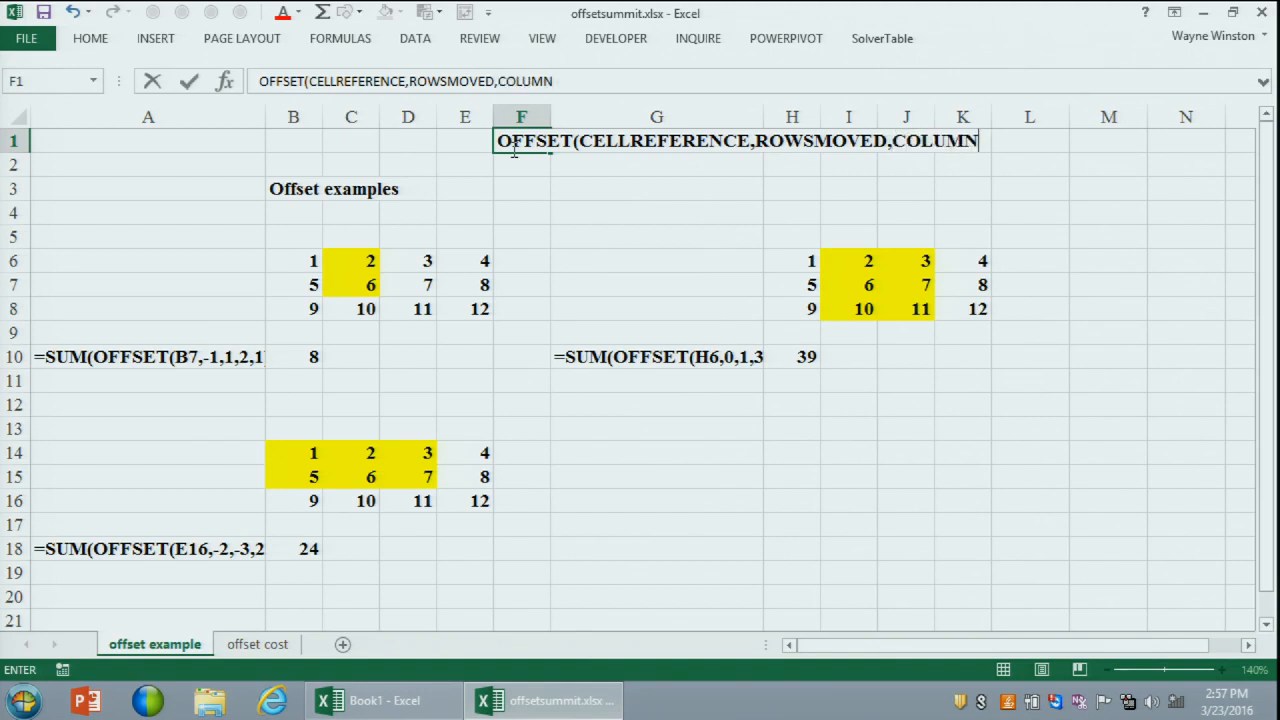
type("SMOVED")
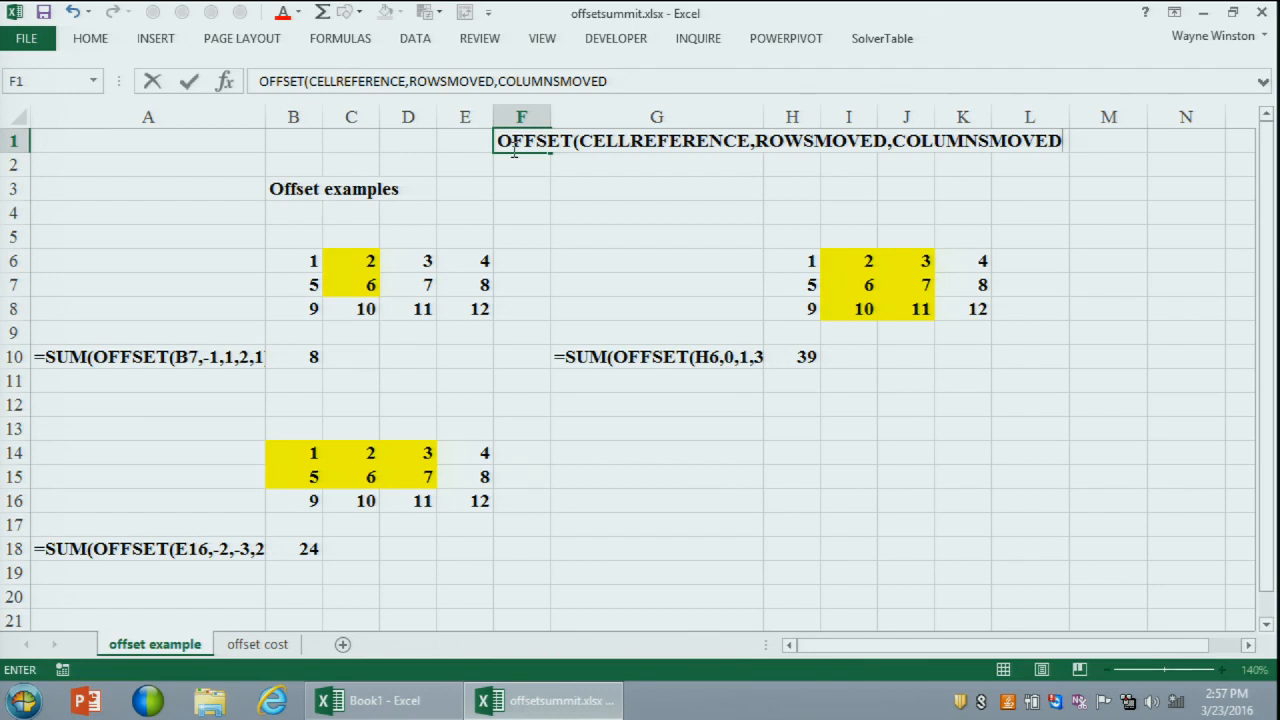
type(",HEIGHT,")
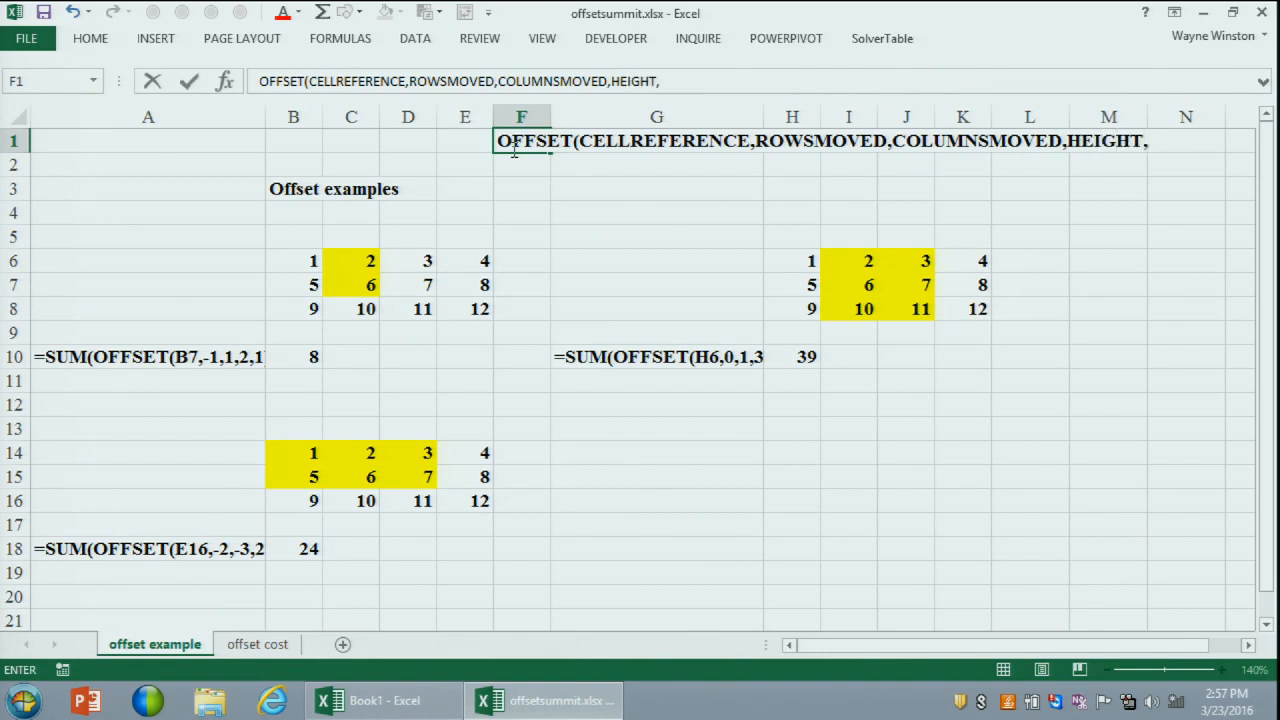
type("WIDTH)")
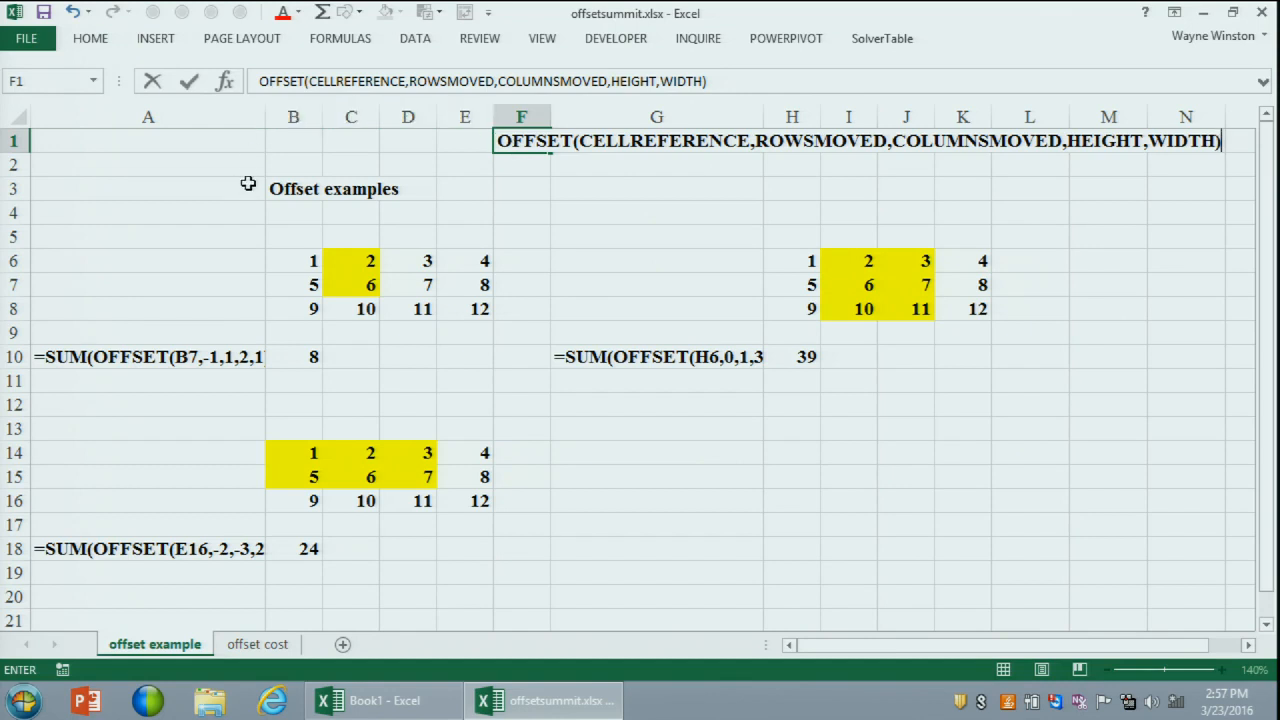
left_click(248, 184)
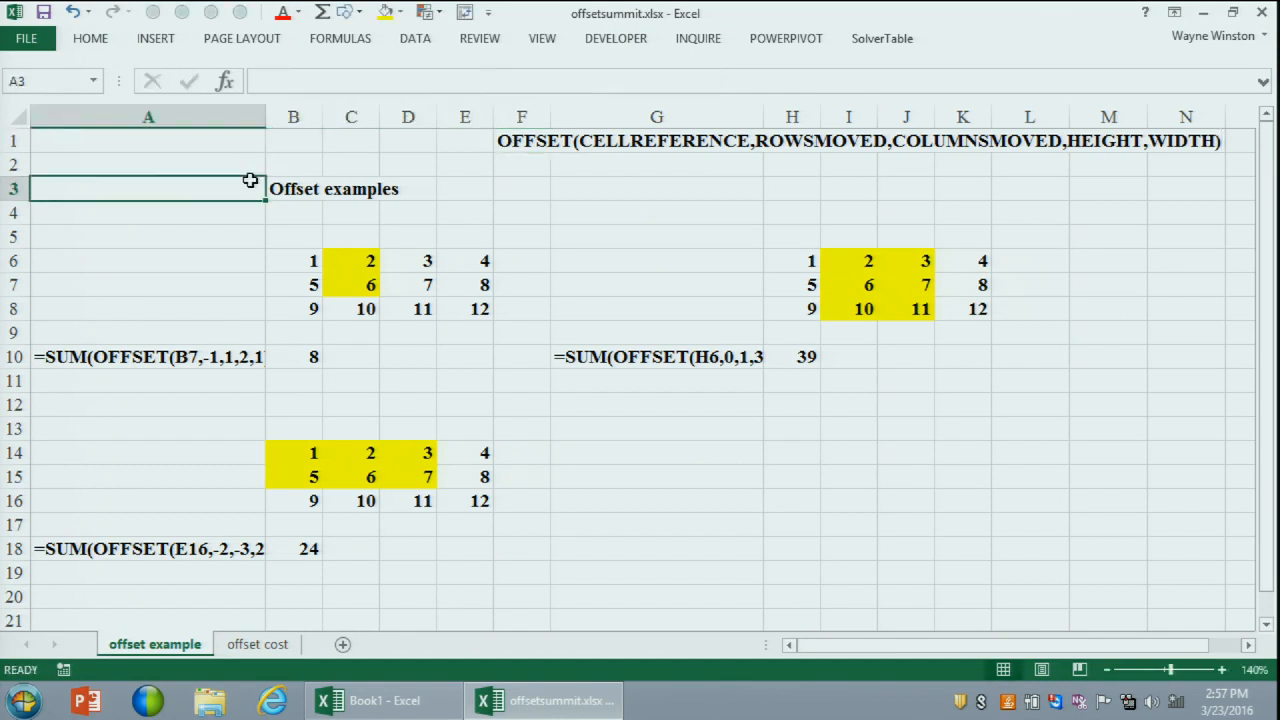
Step: Widen column A to fit its formulas and trace the first OFFSET example from B7 up to B6 and across to C6
double_click(266, 119)
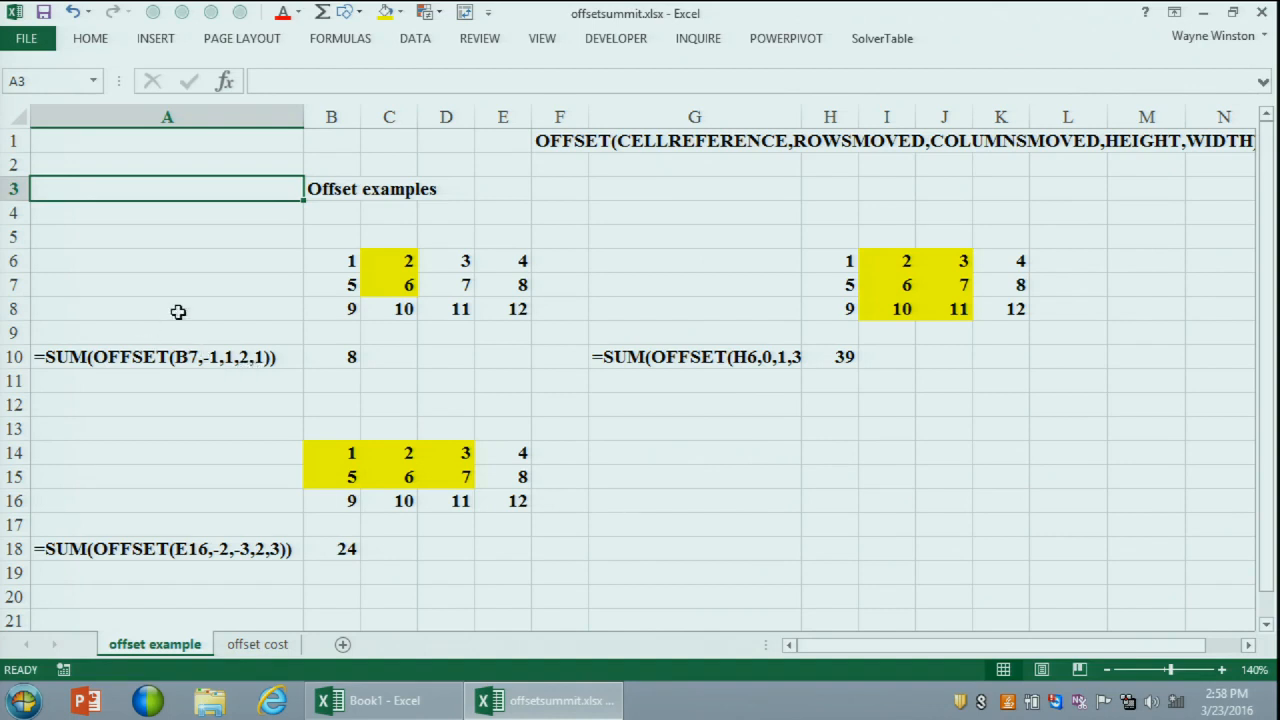
left_click(330, 308)
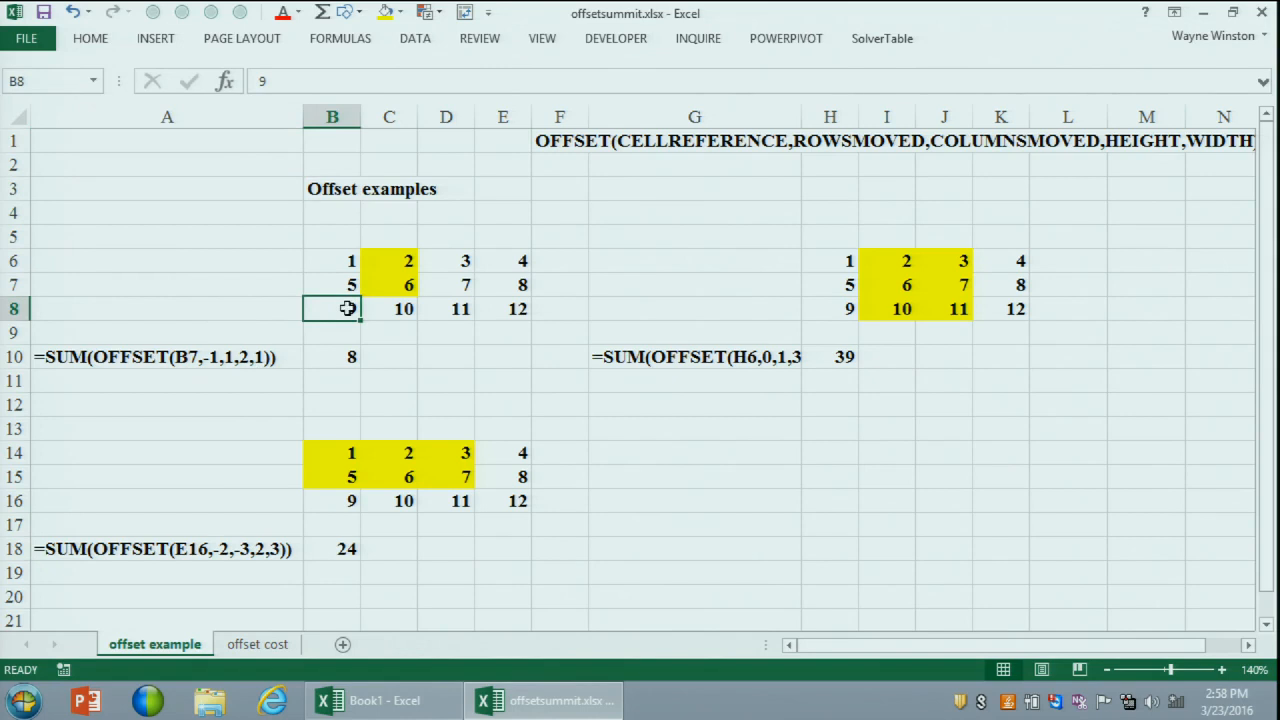
left_click(332, 285)
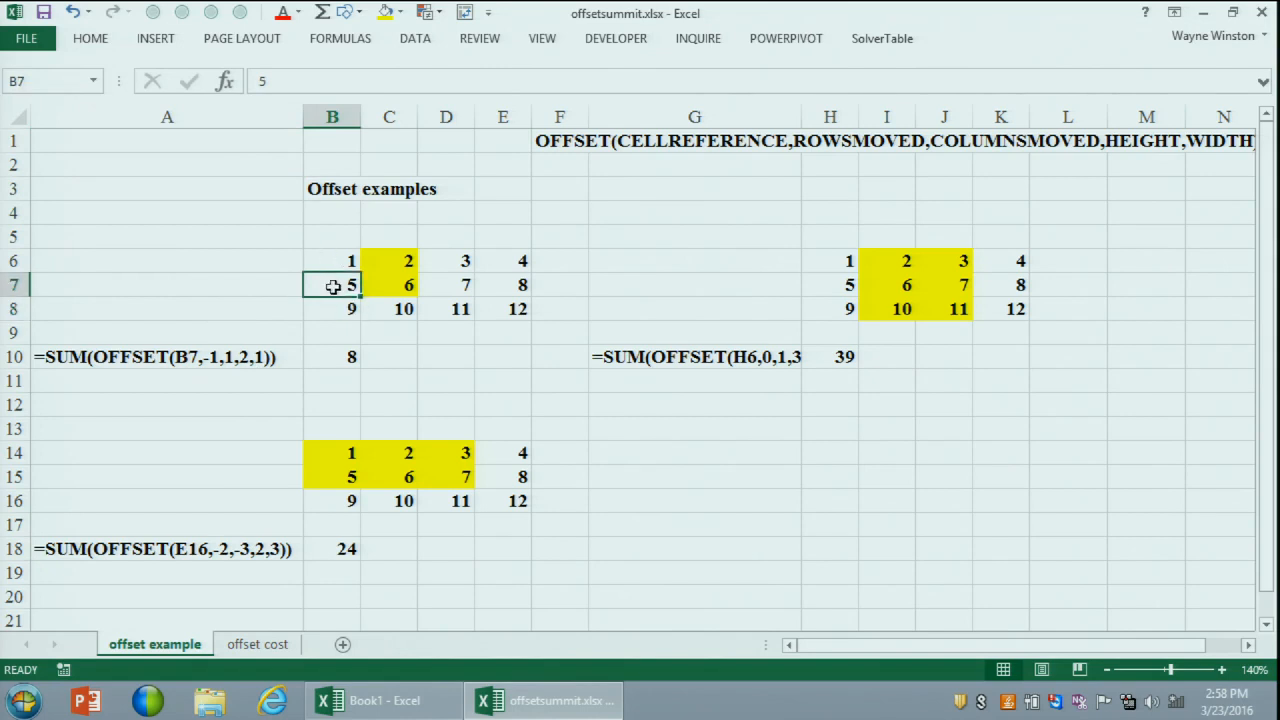
left_click(337, 262)
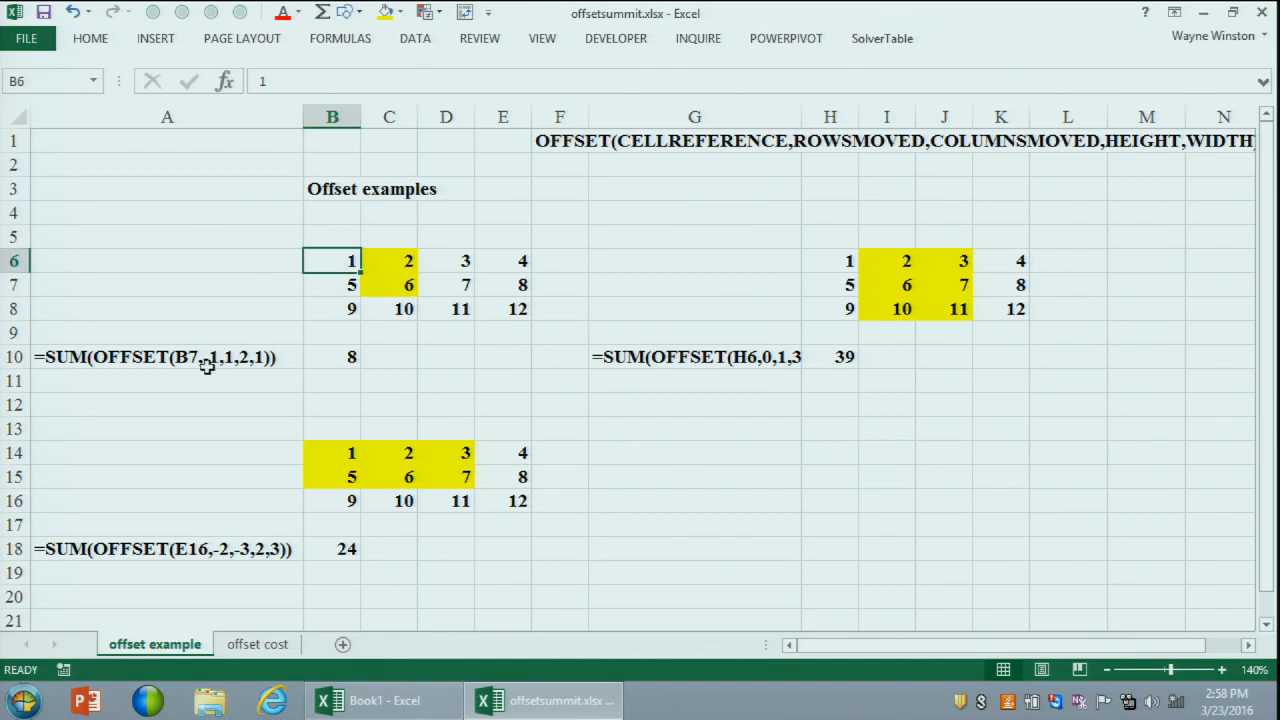
left_click(390, 255)
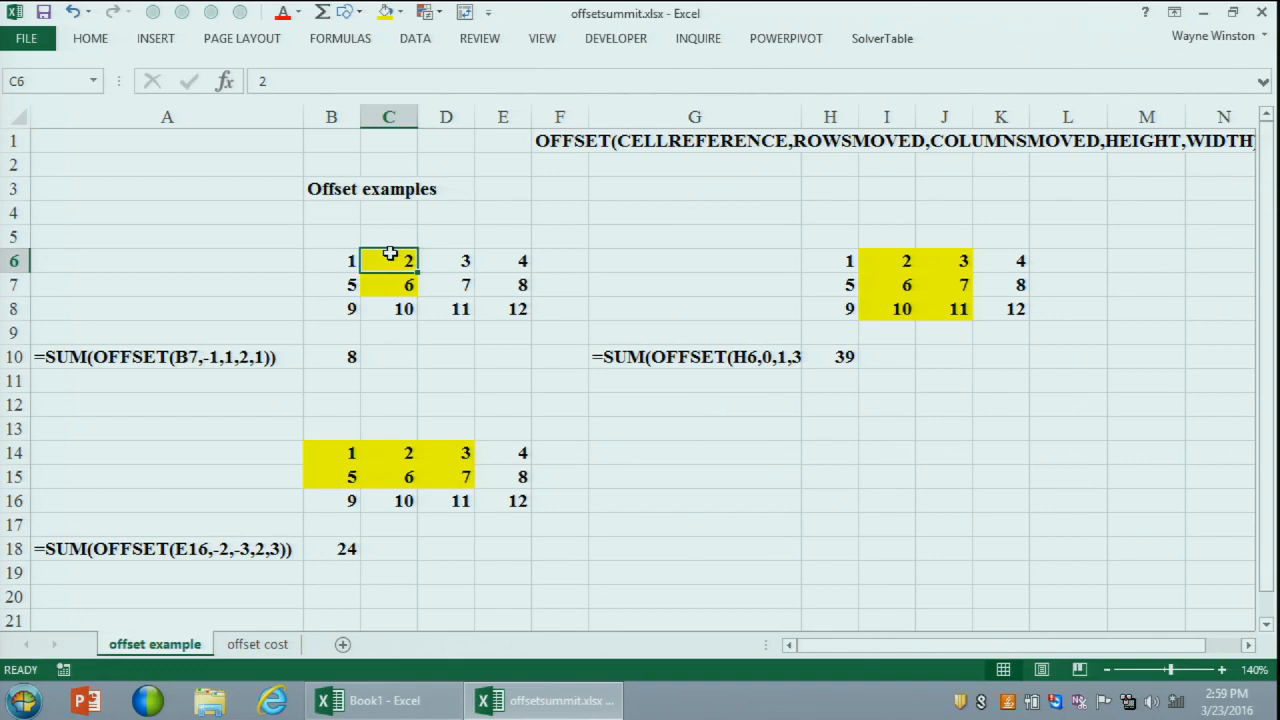
Step: Trace the second OFFSET example cell by cell, from E16 up two rows to E14 and three columns across to B14
key("Down")
key("Down")
key("Down")
key("Down")
key("Down")
key("Down")
key("Down")
key("Down")
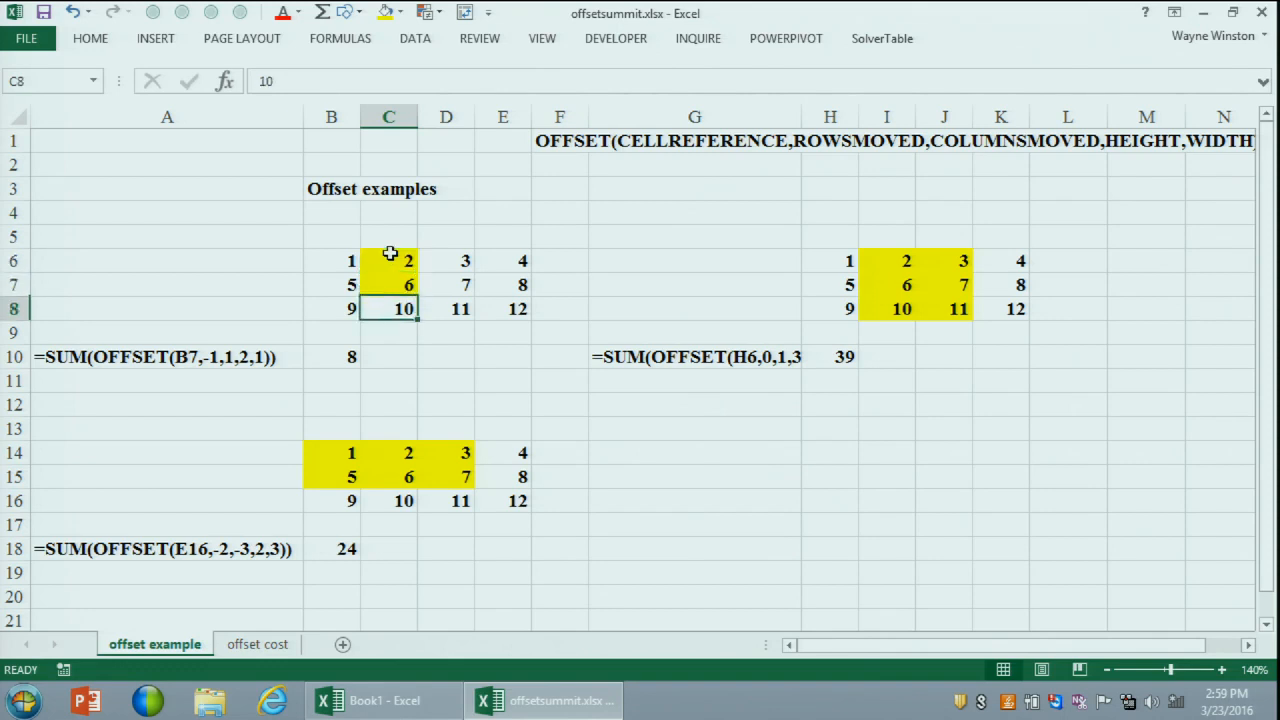
key("Left")
key("Down")
key("Down")
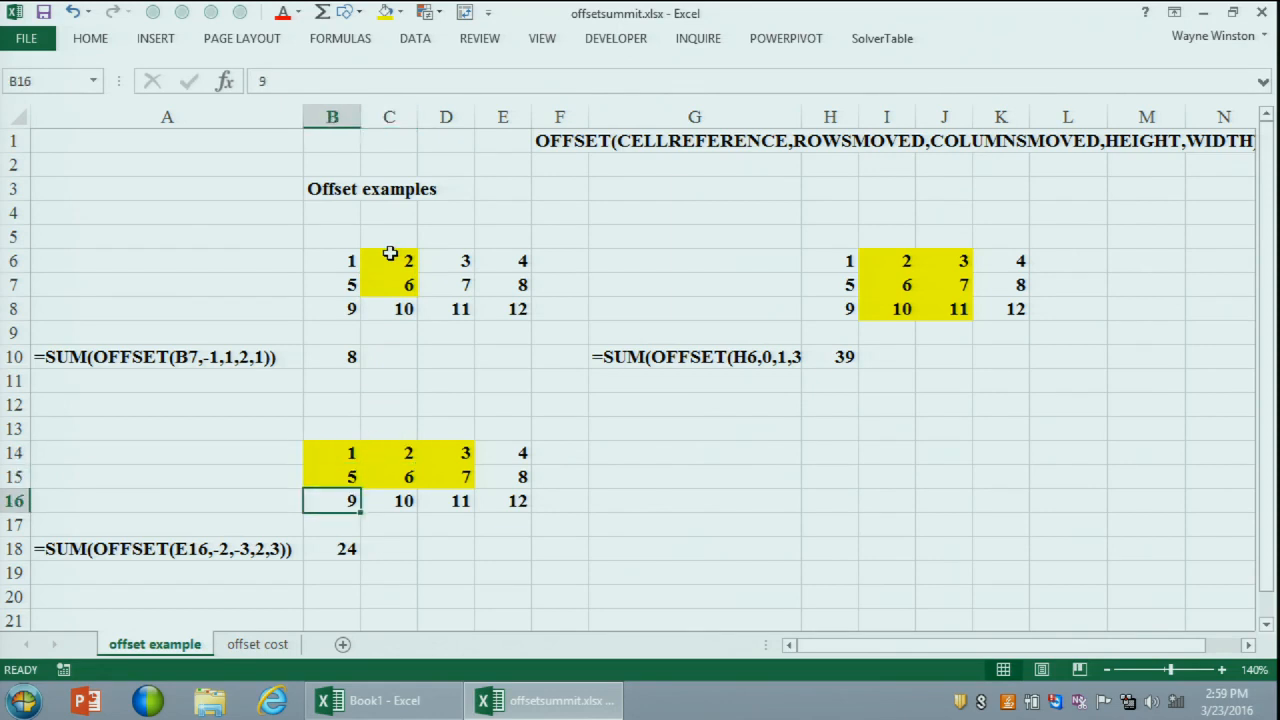
key("Up")
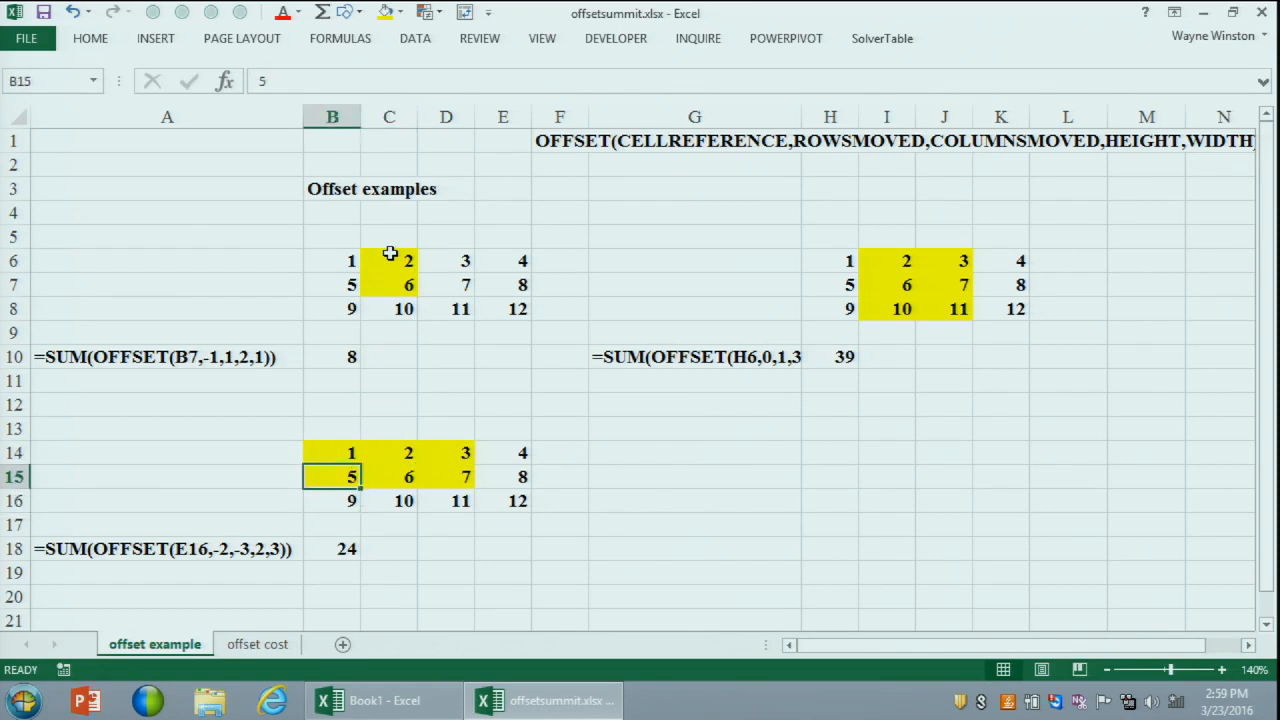
key("Right")
key("Right")
key("Right")
key("Down")
key("Up")
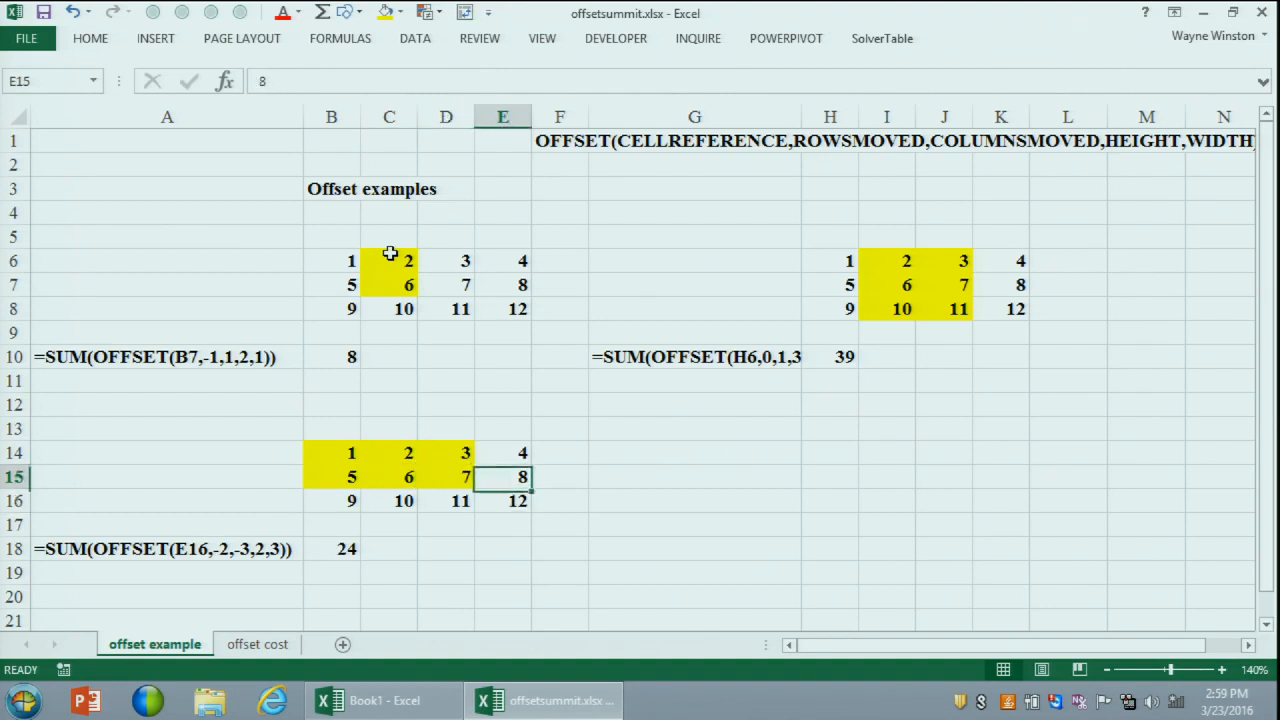
key("Up")
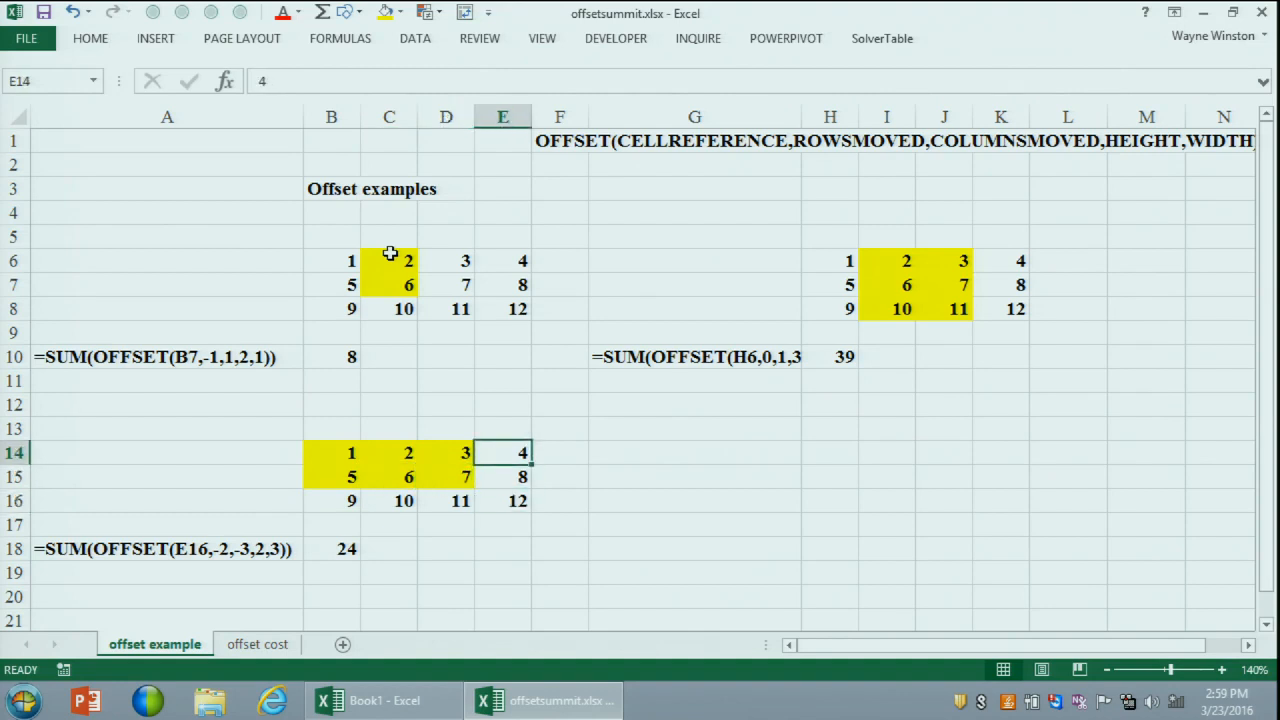
key("Left")
key("Left")
key("Left")
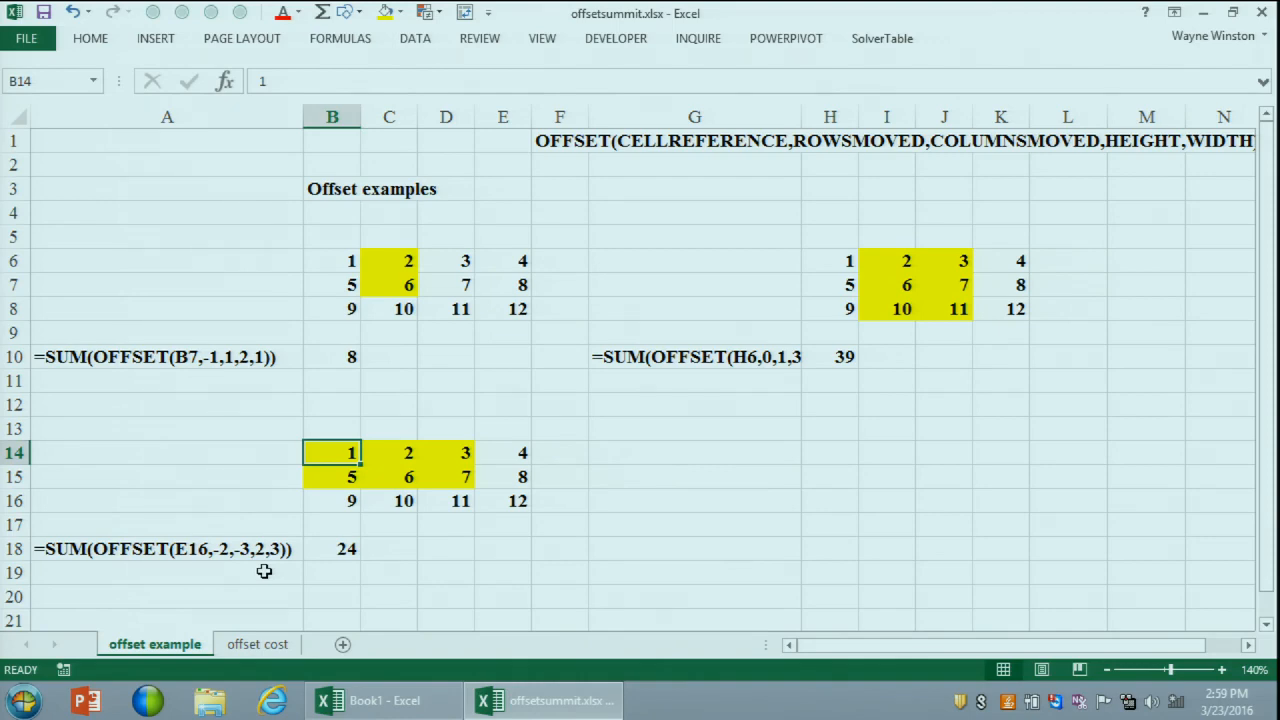
Step: Show the offset cost sheet at 130% zoom and move the selection up to the phase rows at the start
left_click(256, 644)
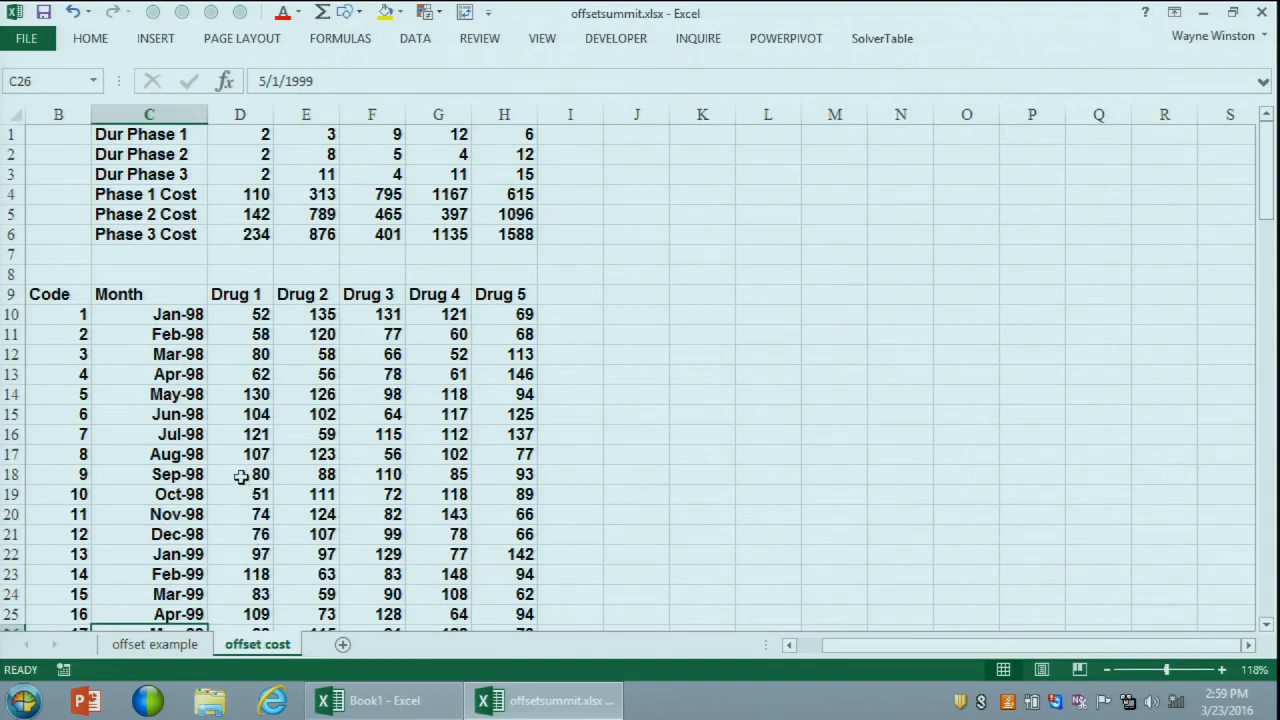
left_click(1221, 670)
left_click(1221, 670)
key("Page_Up")
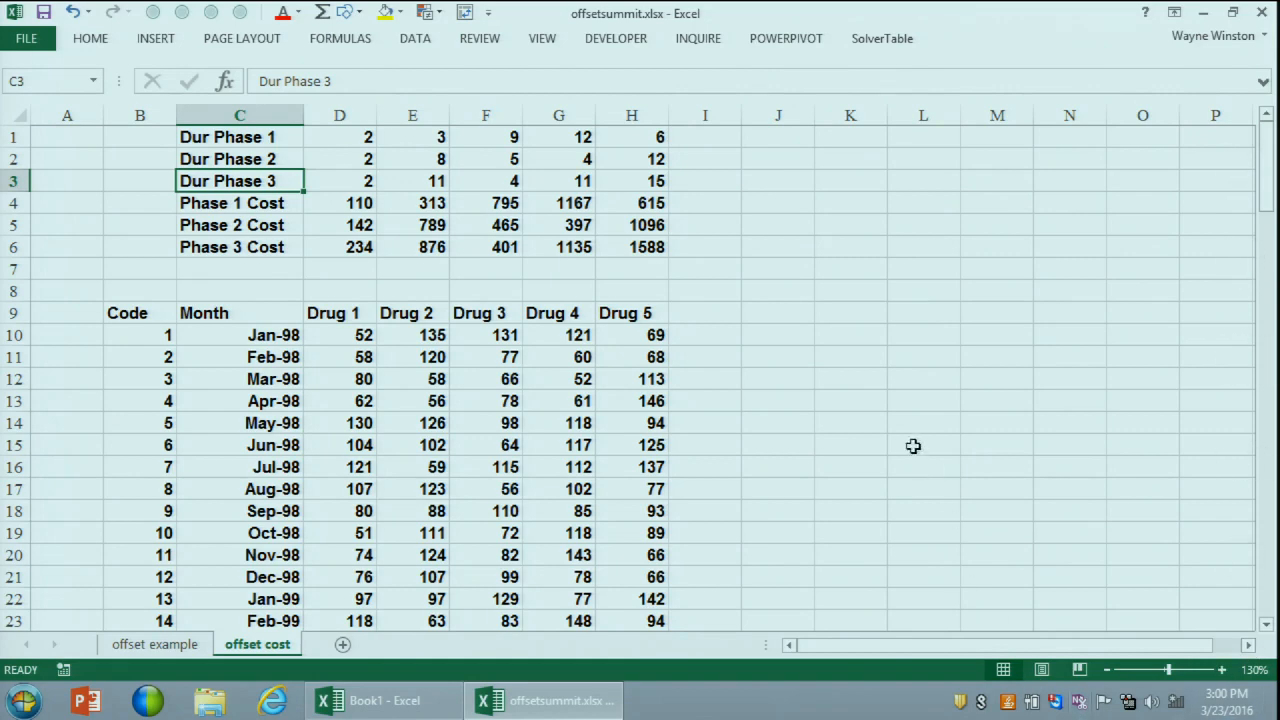
Step: Fill the phase 1 months yellow for the first three drugs: D10:D11, E10:E12 and F10:F18
left_click_drag(328, 338, 323, 356)
left_click(385, 12)
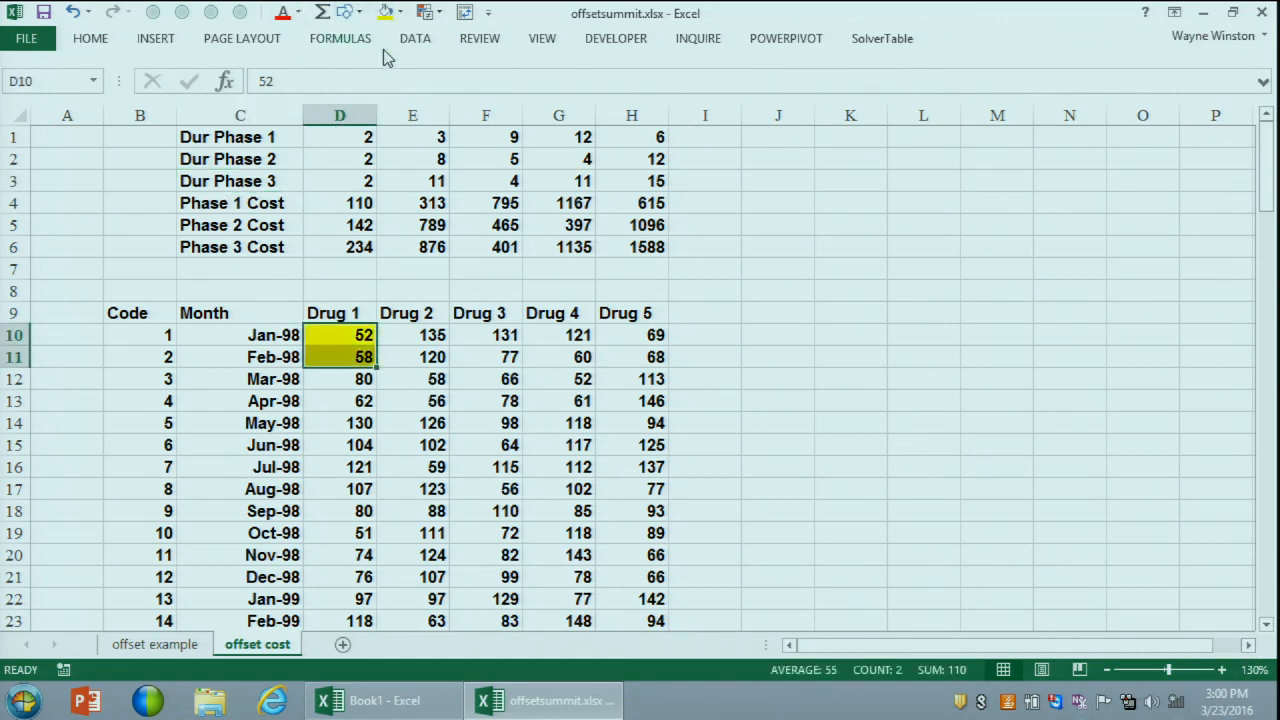
left_click(420, 342)
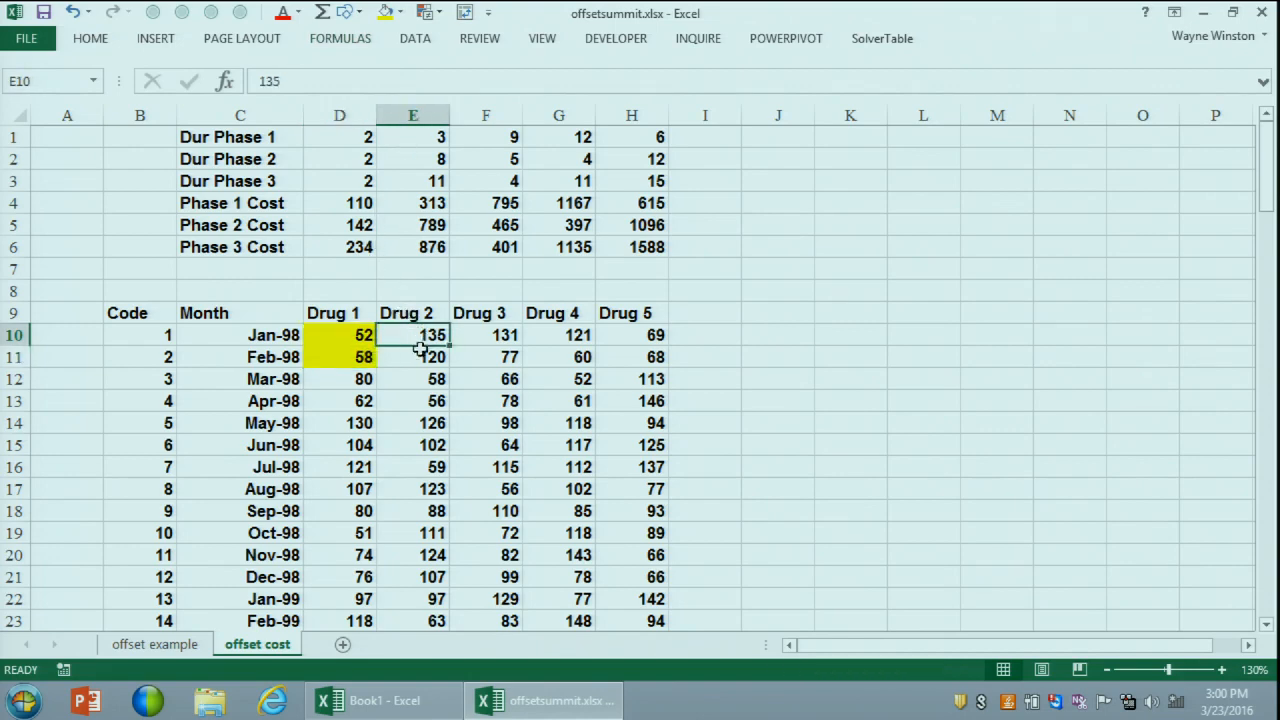
left_click_drag(420, 348, 414, 372)
left_click(385, 12)
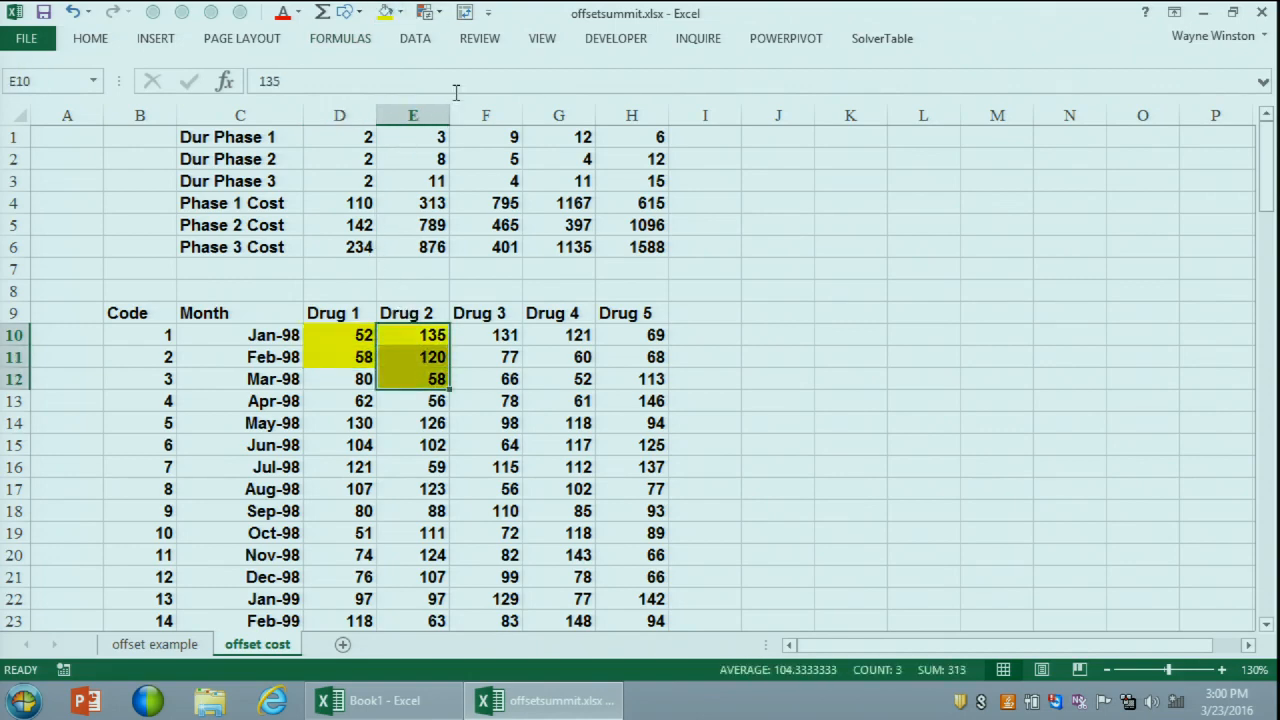
left_click_drag(471, 330, 485, 503)
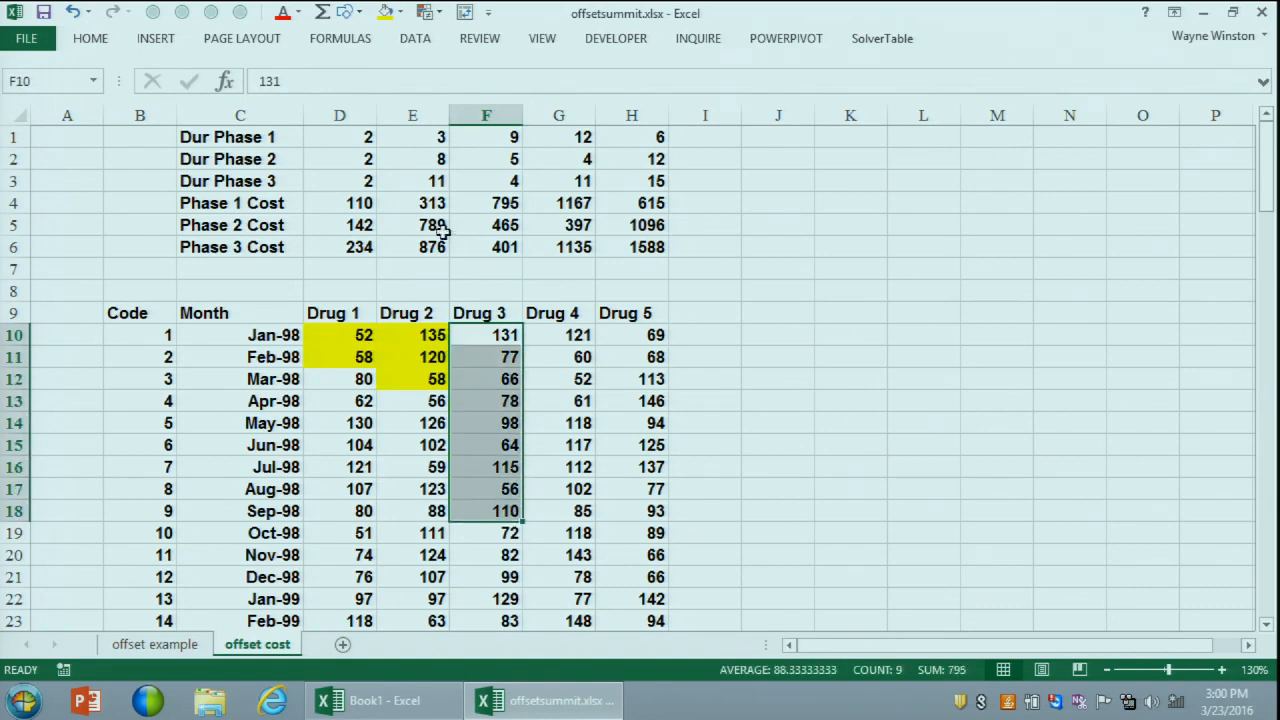
left_click(386, 12)
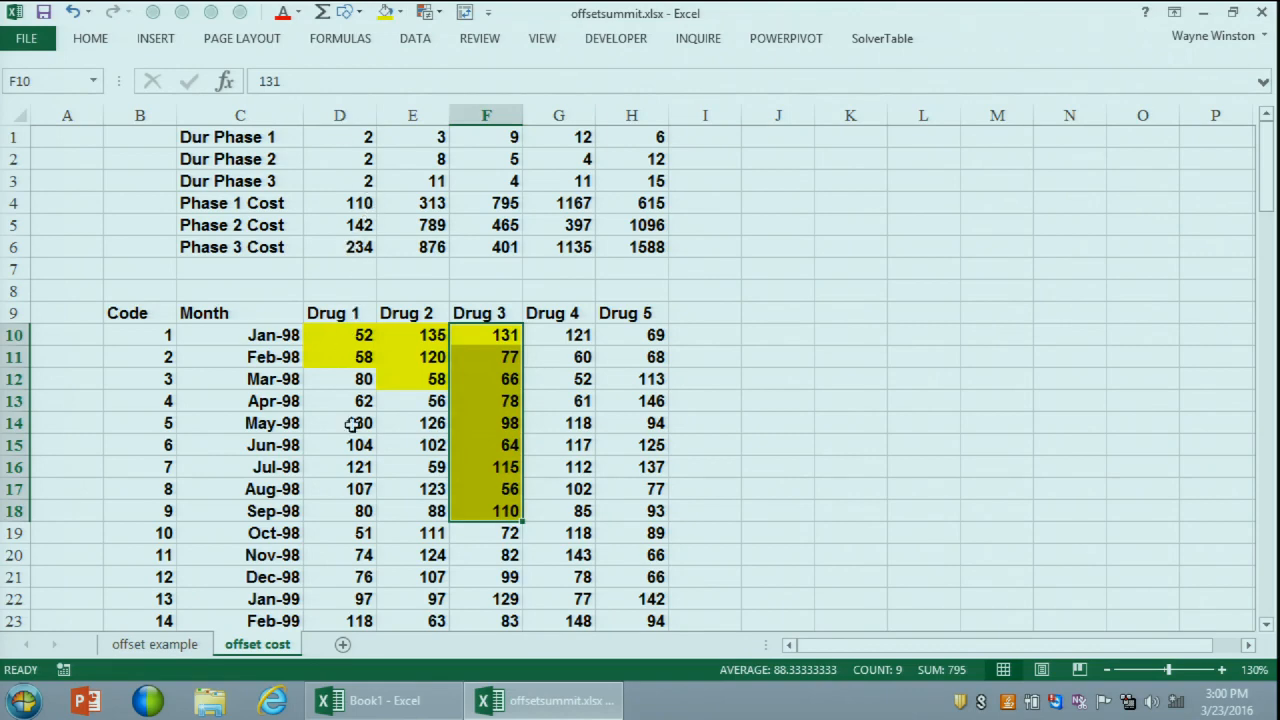
Step: Color the phase 2 costs of the first three drugs red: D12:D13, E13:E20 and F19:F23
left_click_drag(352, 380, 352, 398)
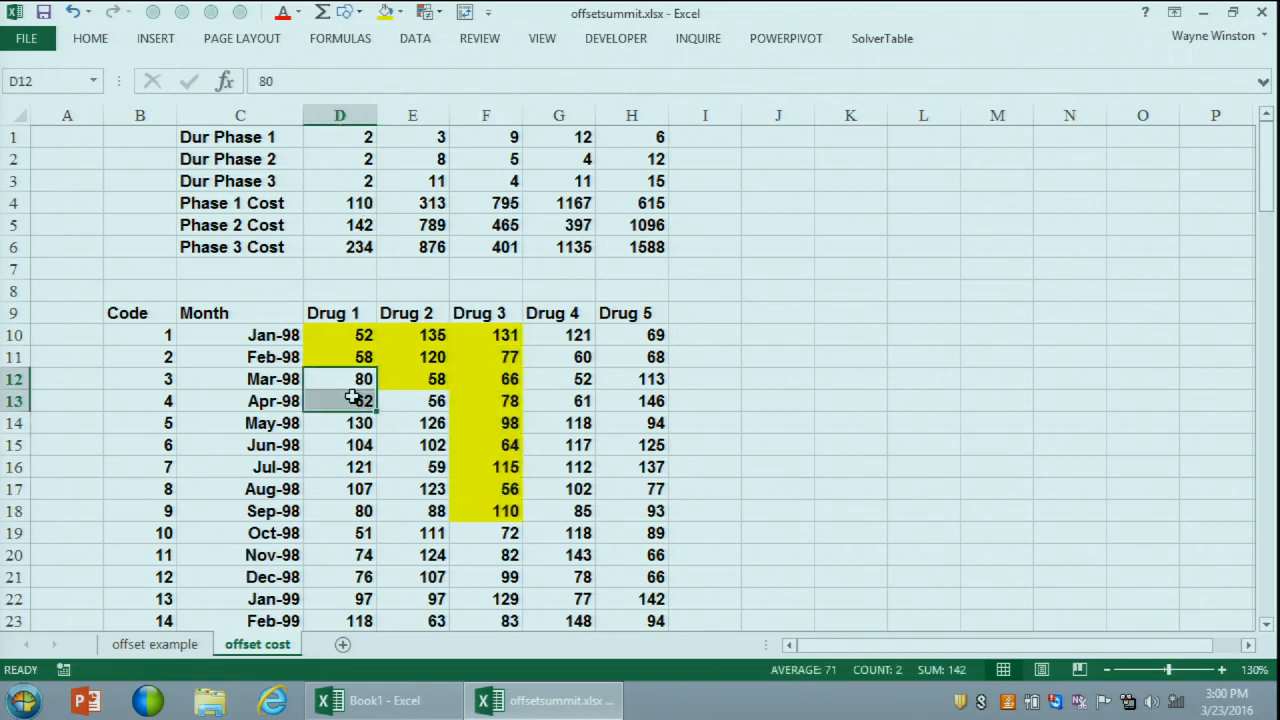
left_click(284, 14)
left_click_drag(426, 402, 420, 545)
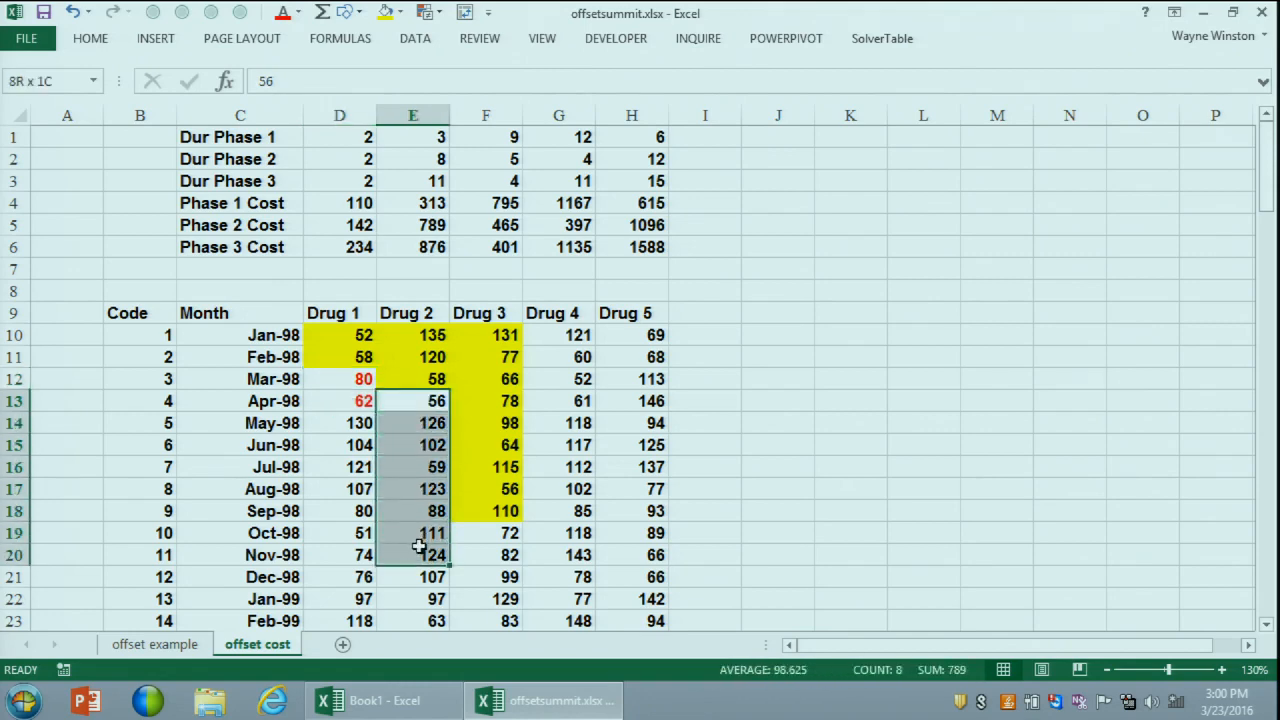
left_click(285, 22)
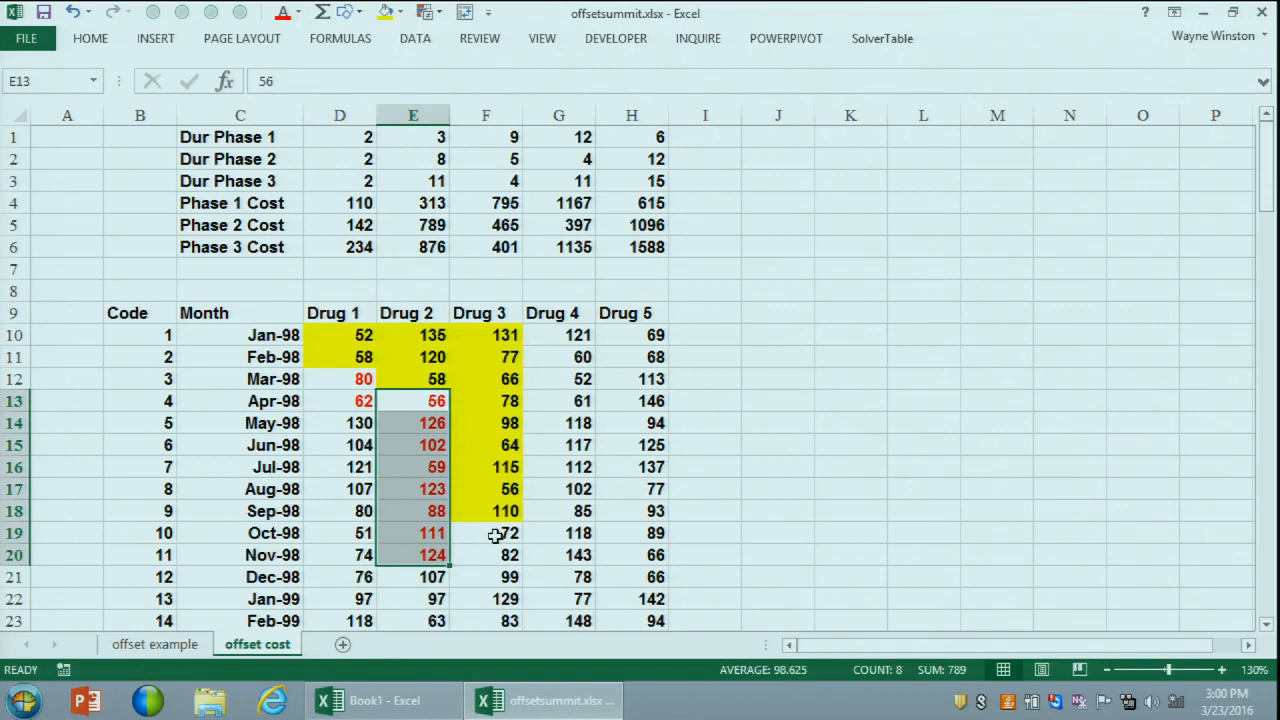
left_click_drag(495, 536, 498, 621)
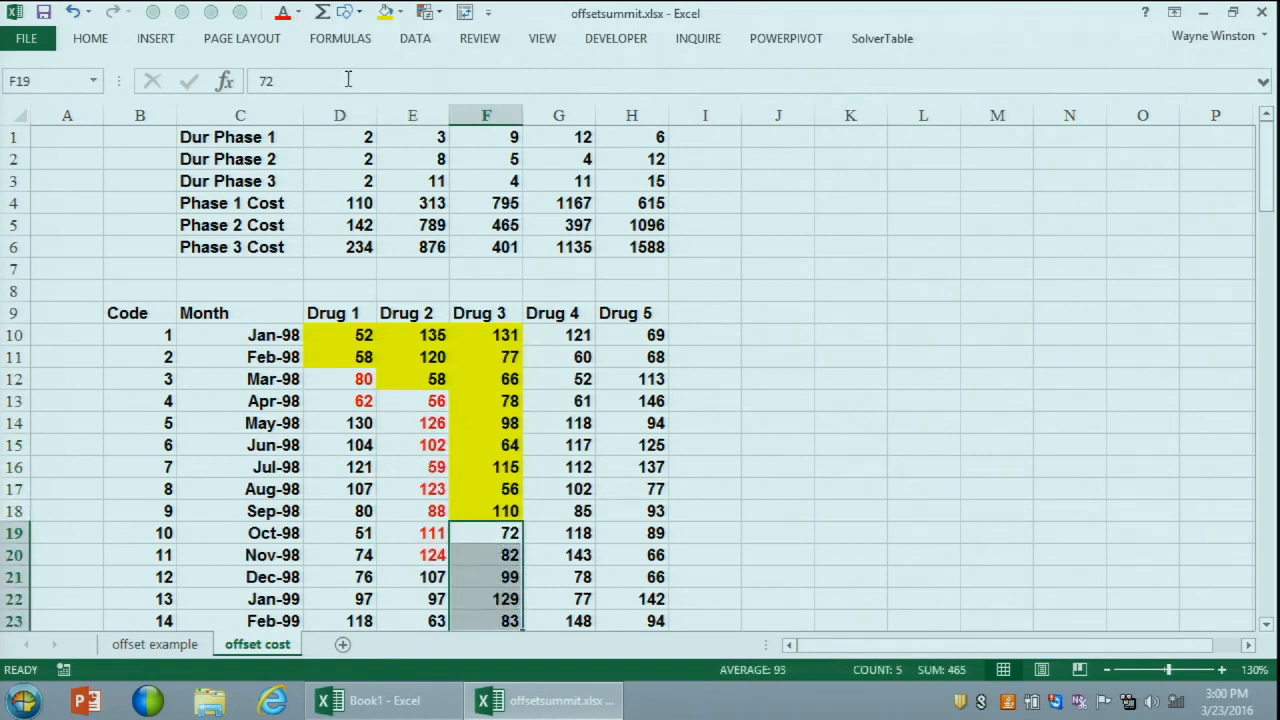
left_click(284, 14)
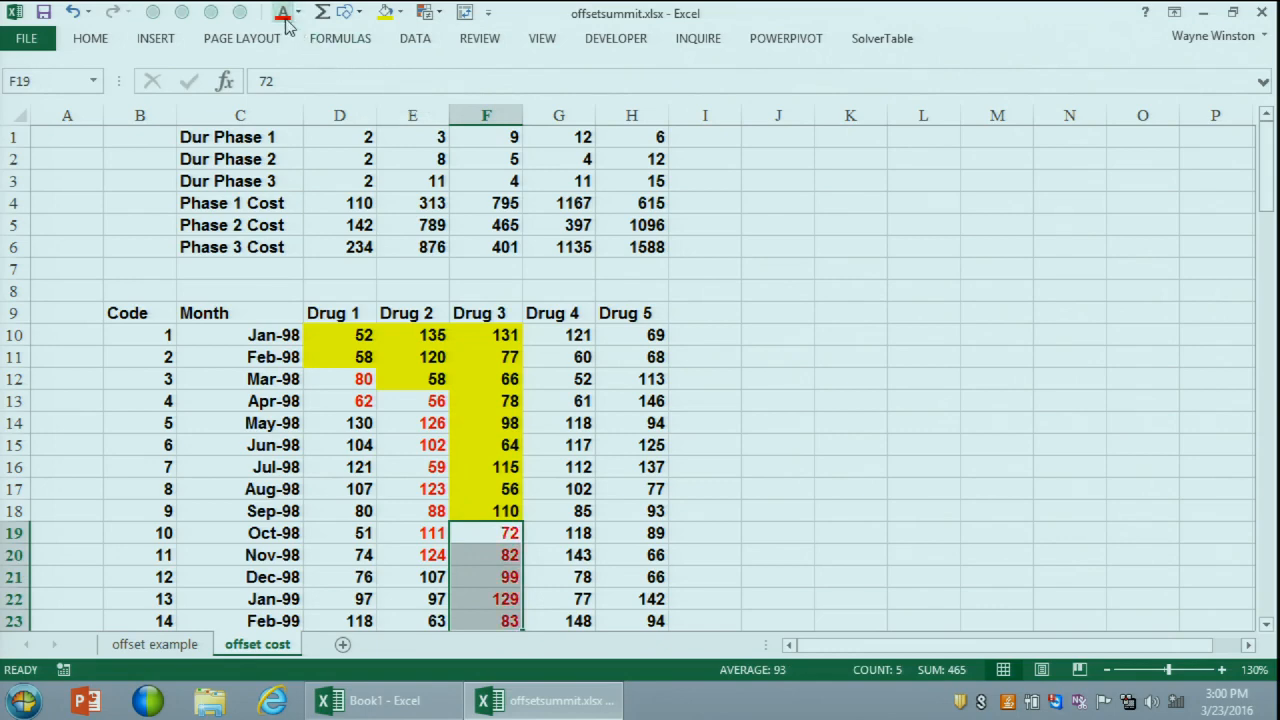
Step: Fill the phase 3 months of Drug 1, cells D14:D15, with a dark tan theme color
left_click(341, 432)
left_click_drag(341, 432, 343, 445)
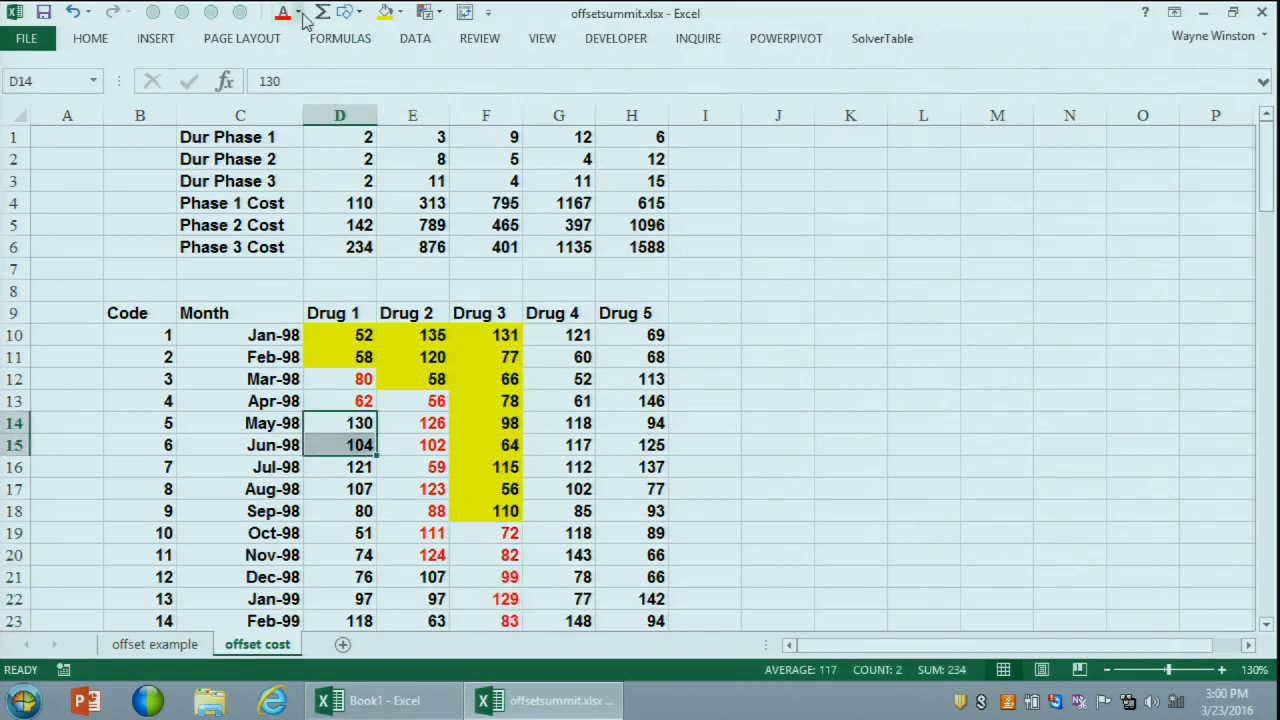
left_click(400, 12)
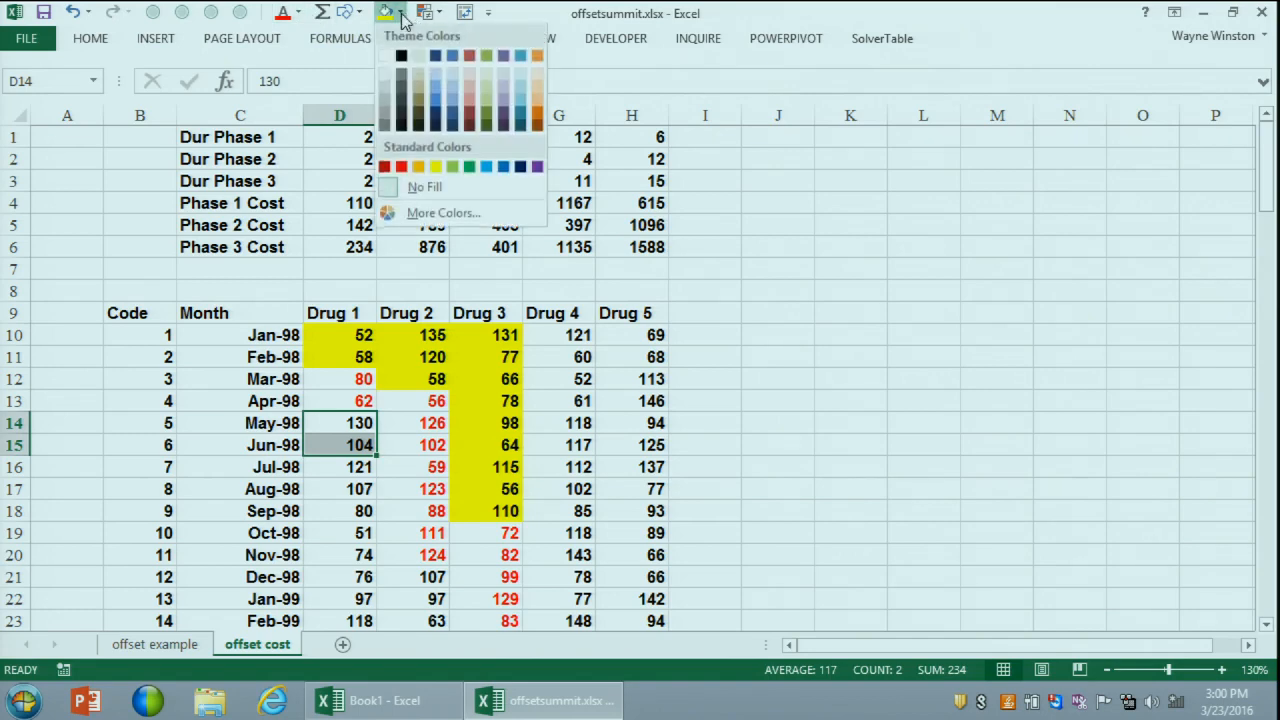
left_click(418, 99)
left_click(755, 264)
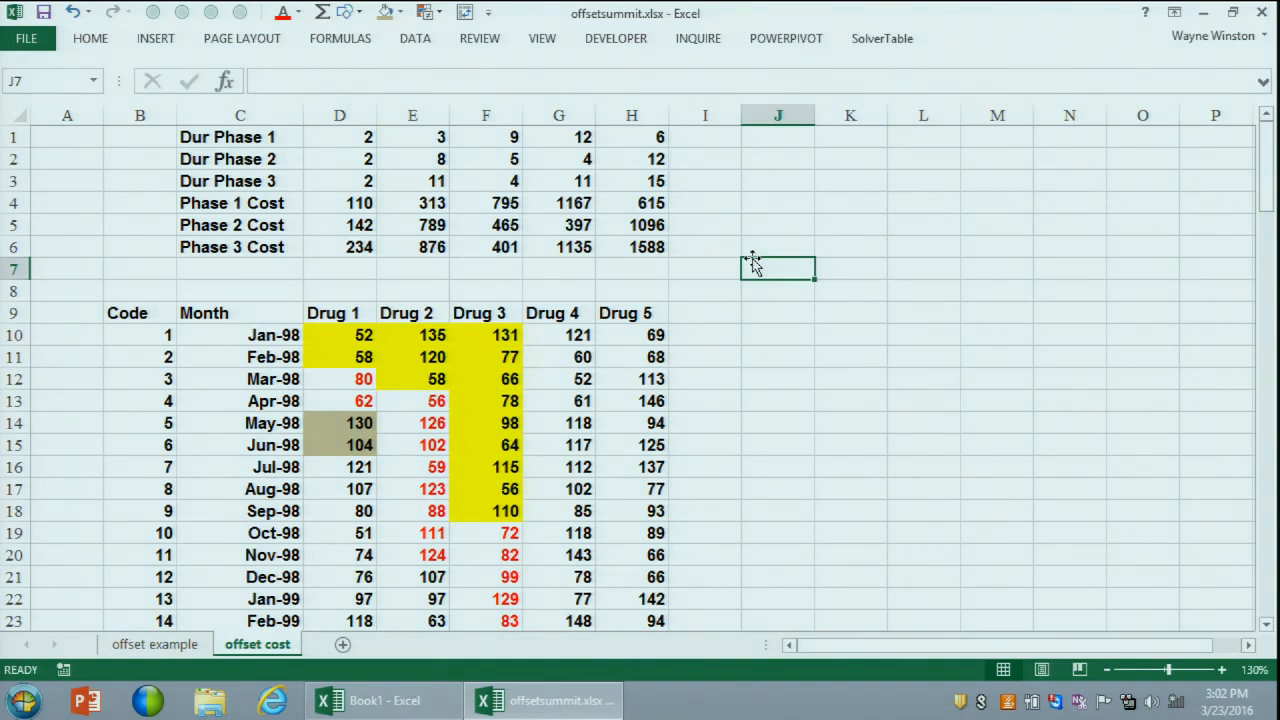
Step: Show the Drug 1 phase 1 and phase 2 cost formulas from D4 and D5 as text in J5:J6 with FORMULATEXT
left_click(345, 205)
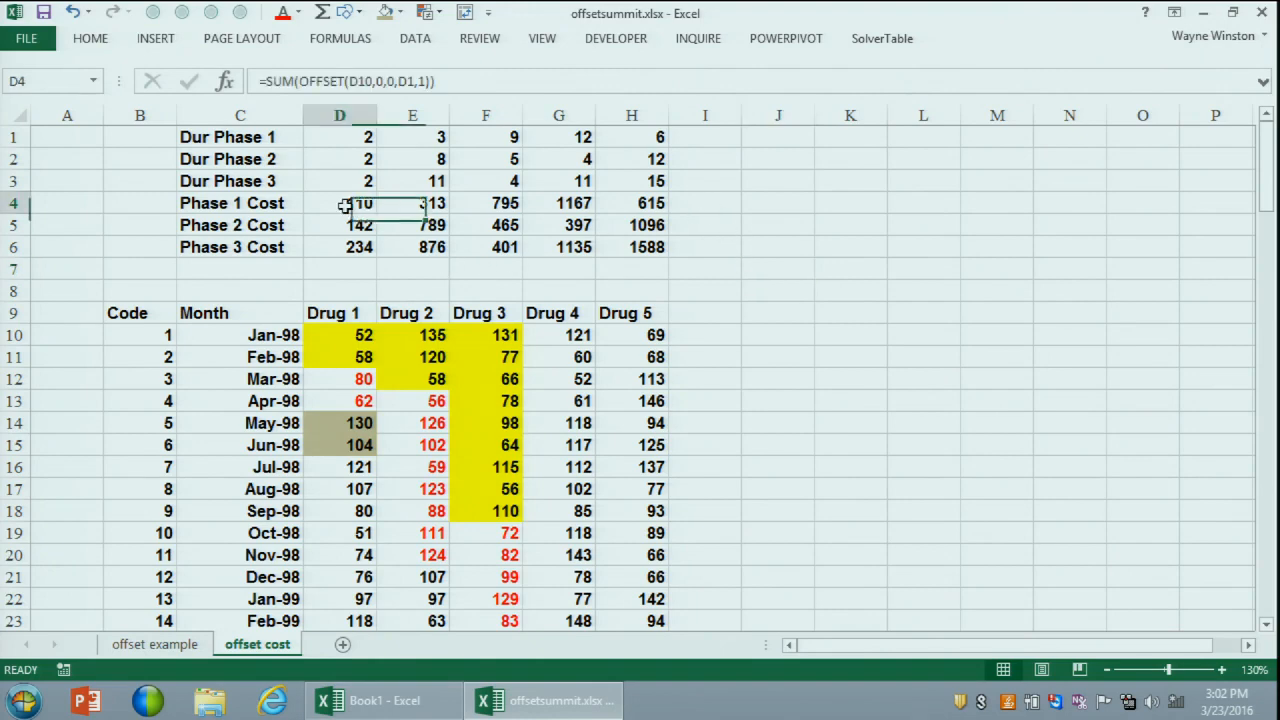
left_click(762, 224)
type("=FORM")
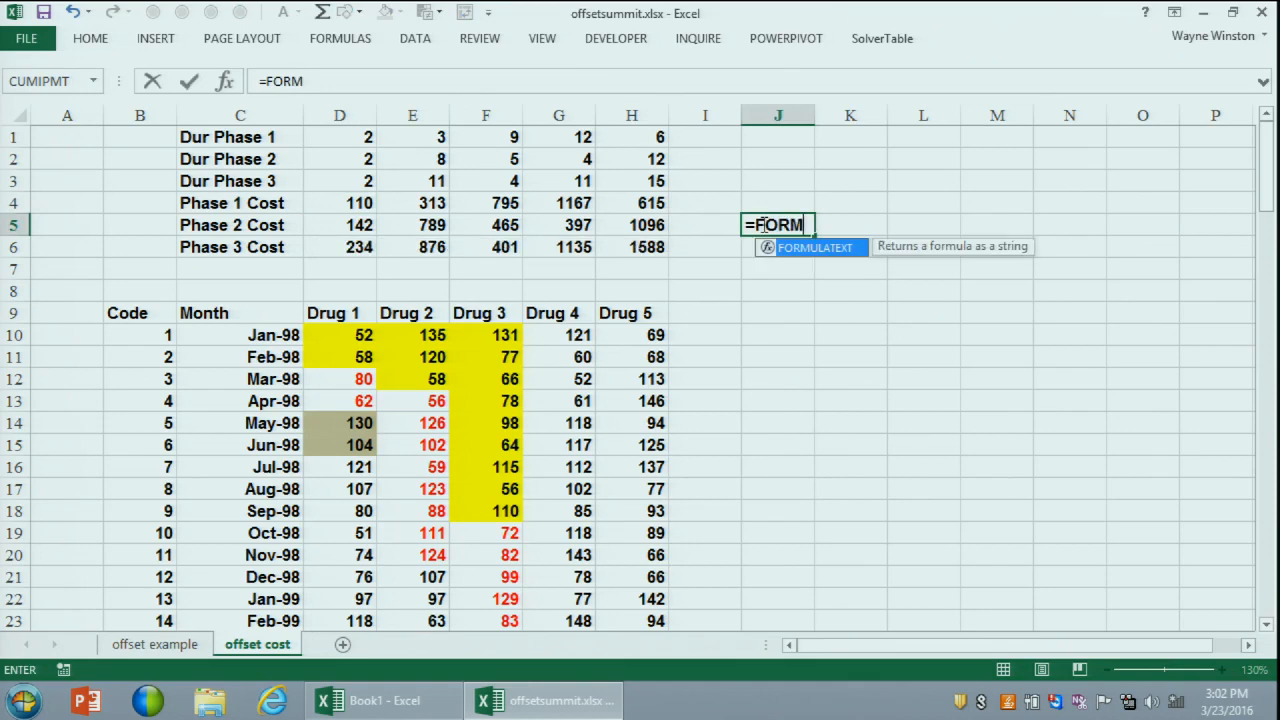
double_click(786, 248)
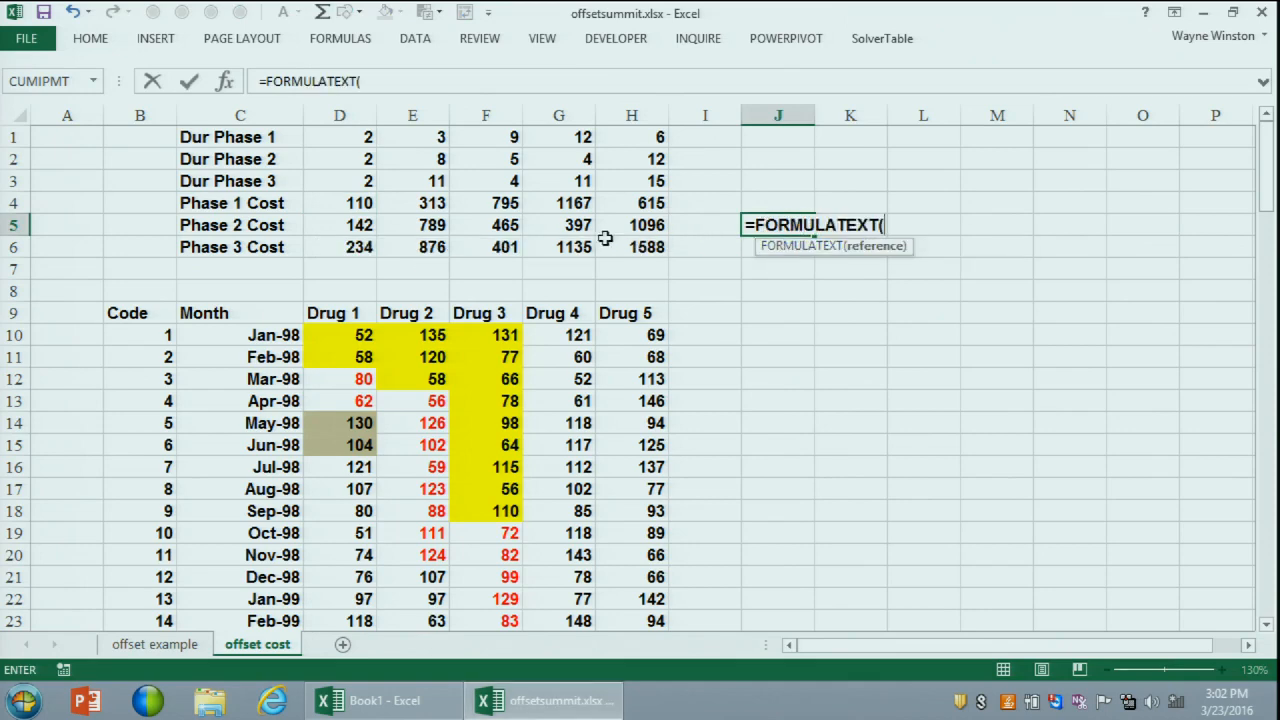
left_click(320, 200)
key("Return")
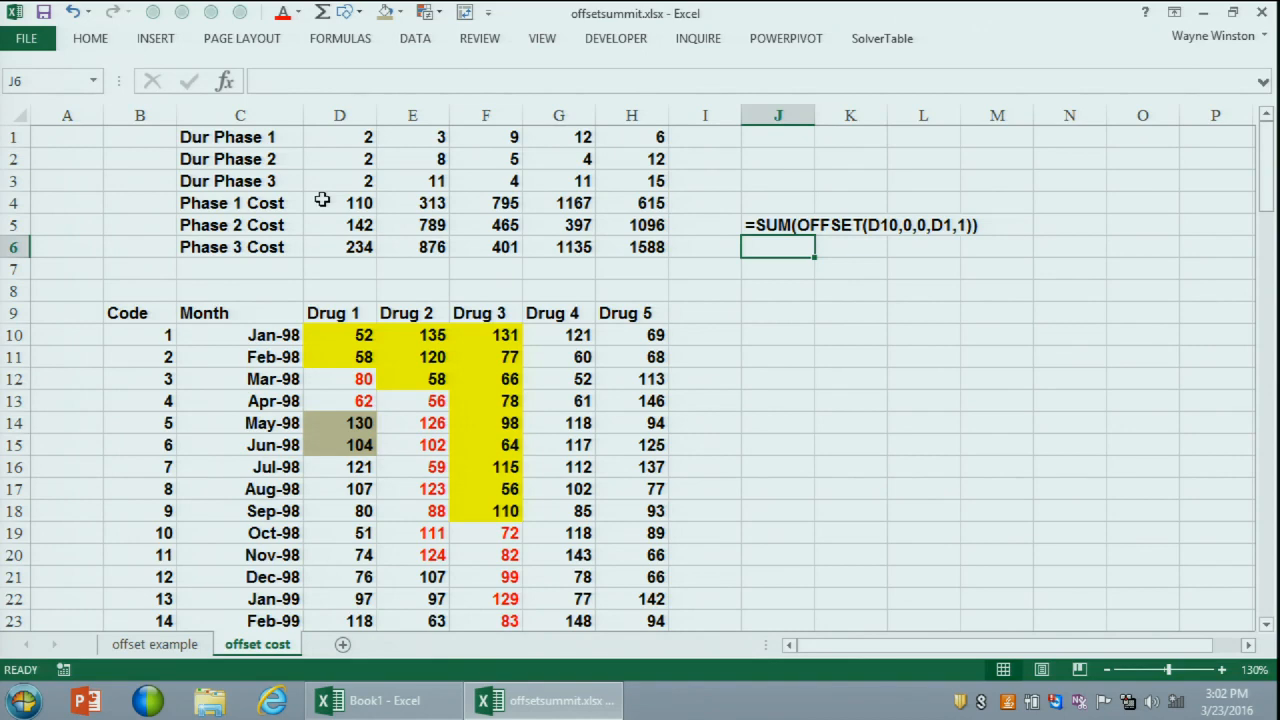
left_click(789, 225)
left_click_drag(814, 236, 806, 260)
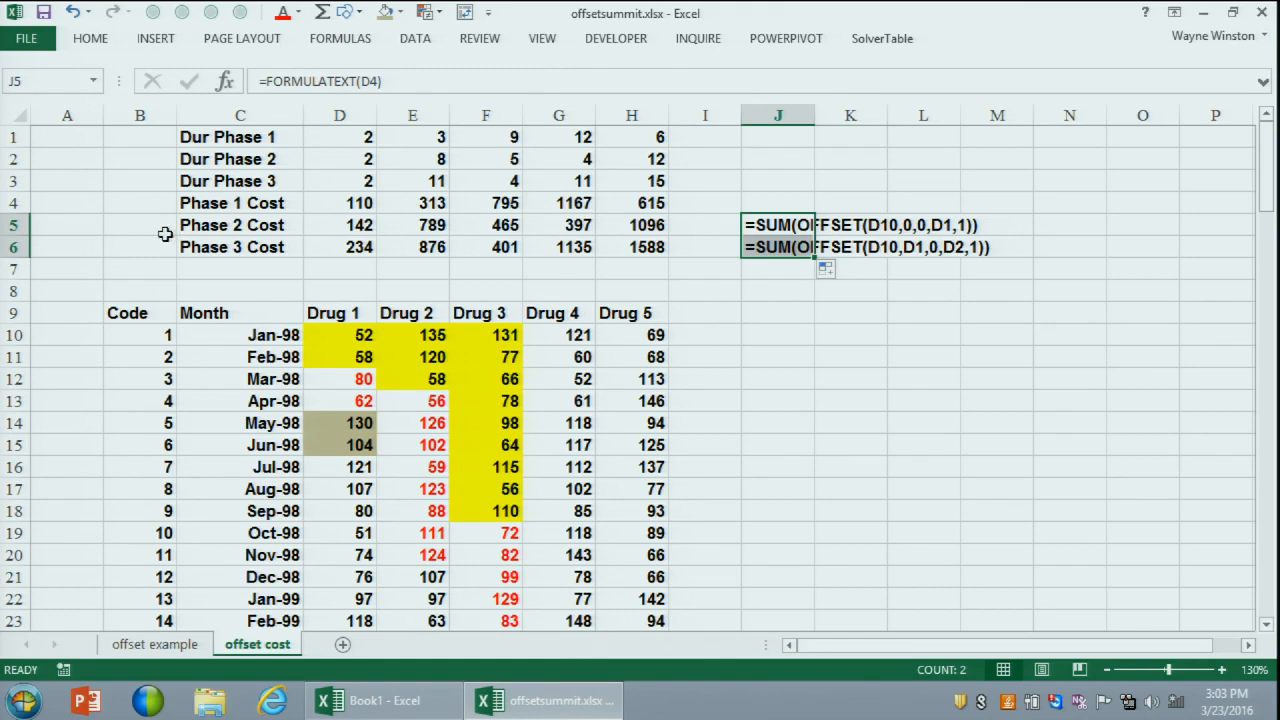
left_click(295, 287)
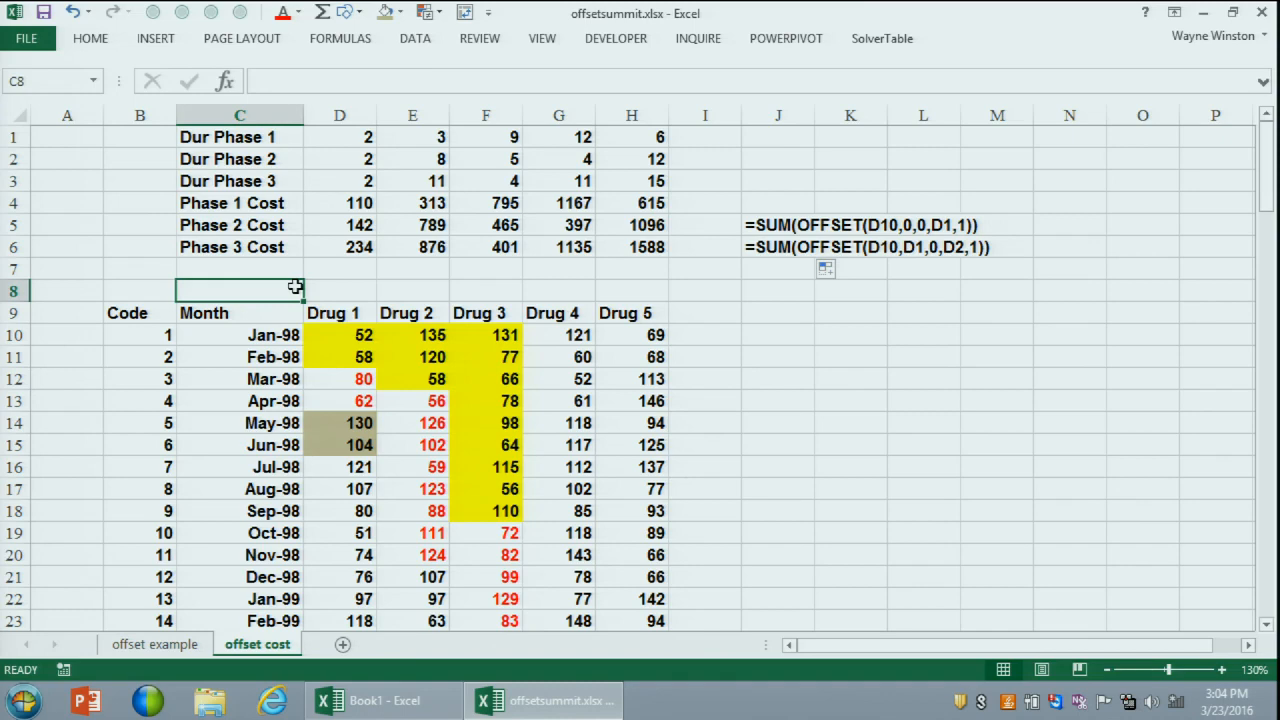
Step: Close offsetsummit.xlsx without saving the changes
left_click(28, 40)
left_click(58, 383)
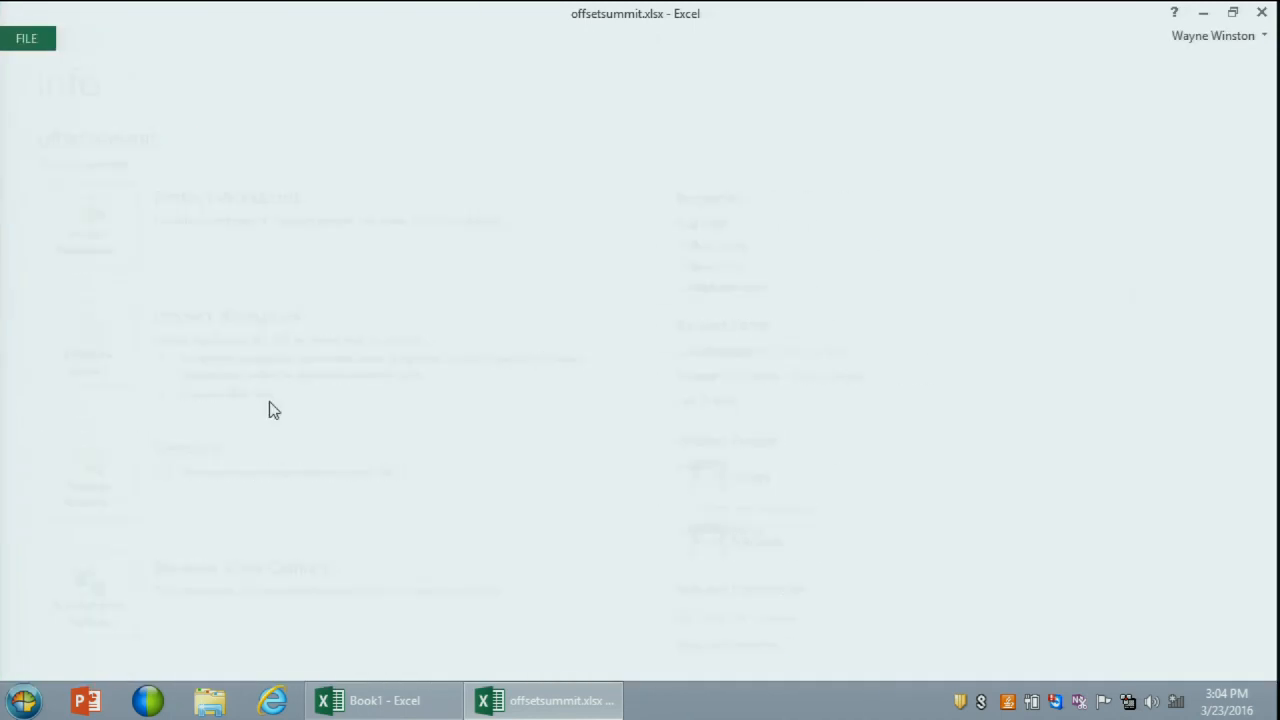
left_click(631, 371)
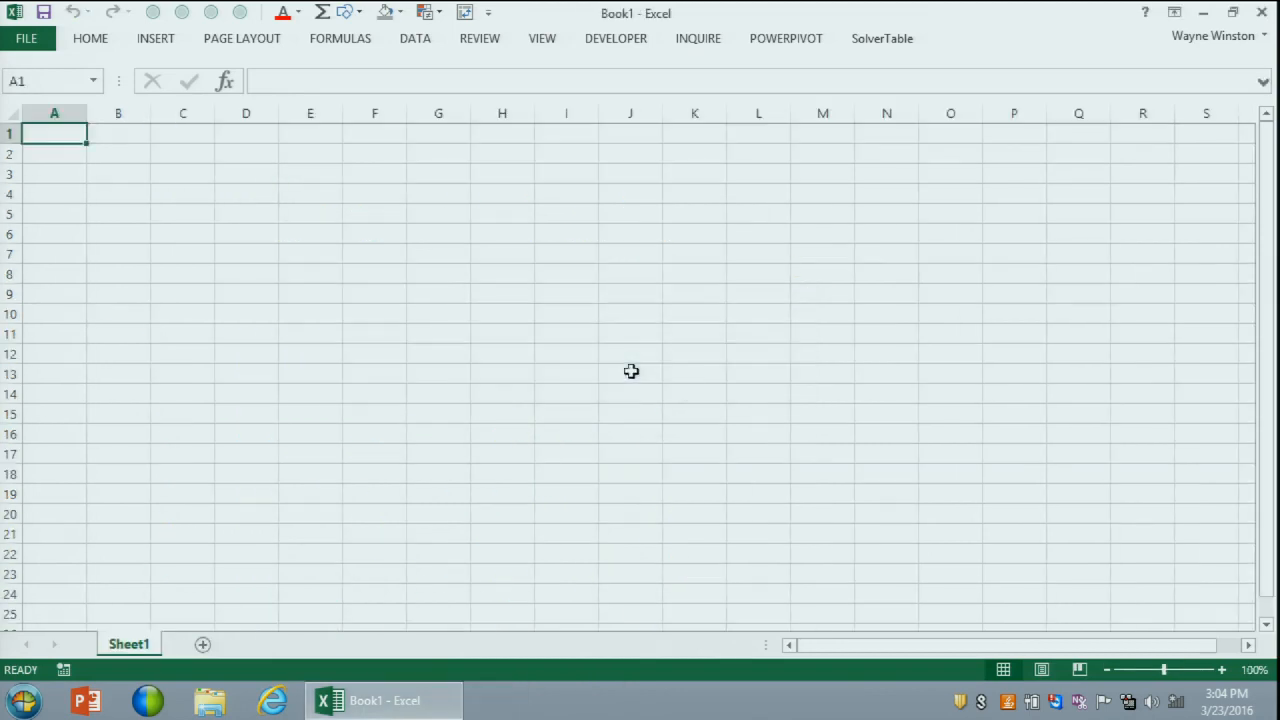
Step: In the blank workbook at 140% zoom, enter 6 in cell B4 and the text B4 in cell A4
left_click(1222, 669)
left_click(1222, 669)
left_click(1222, 669)
left_click(1222, 669)
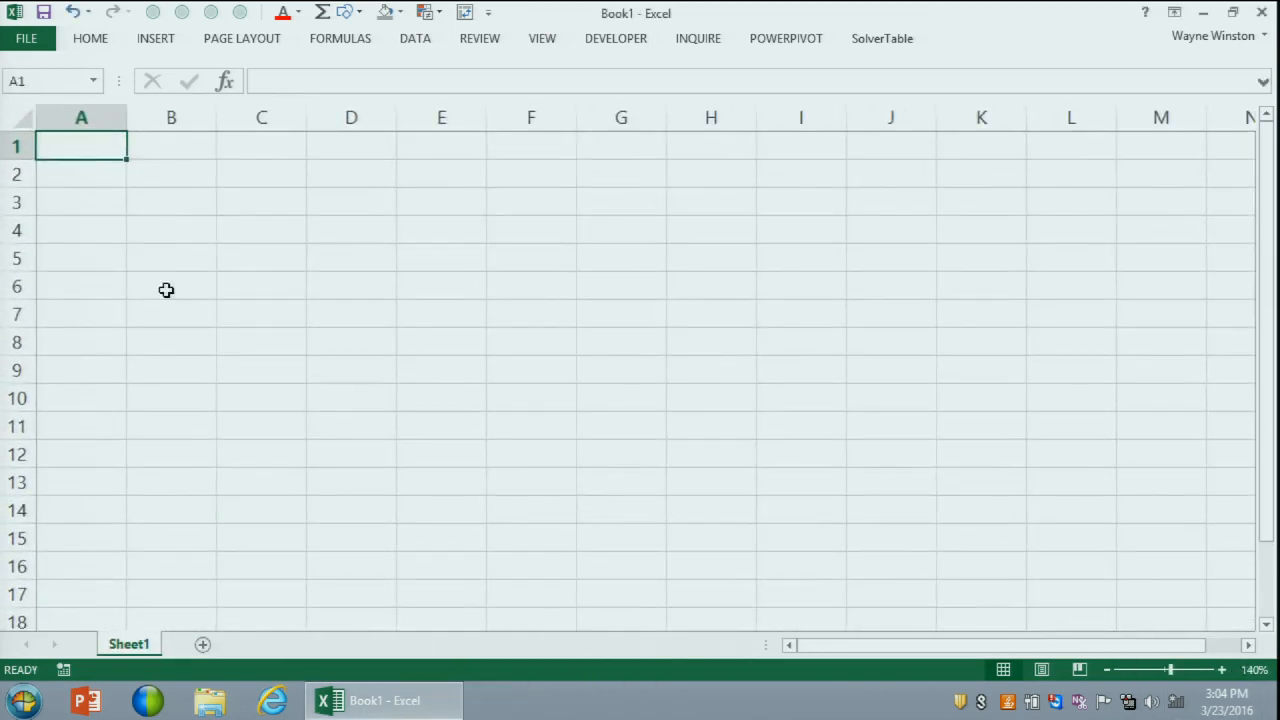
left_click(176, 232)
type("6")
key("Left")
type("B4")
key("Return")
Step: Enter a direct reference to cell B4 in cell E5
key("Right")
key("Right")
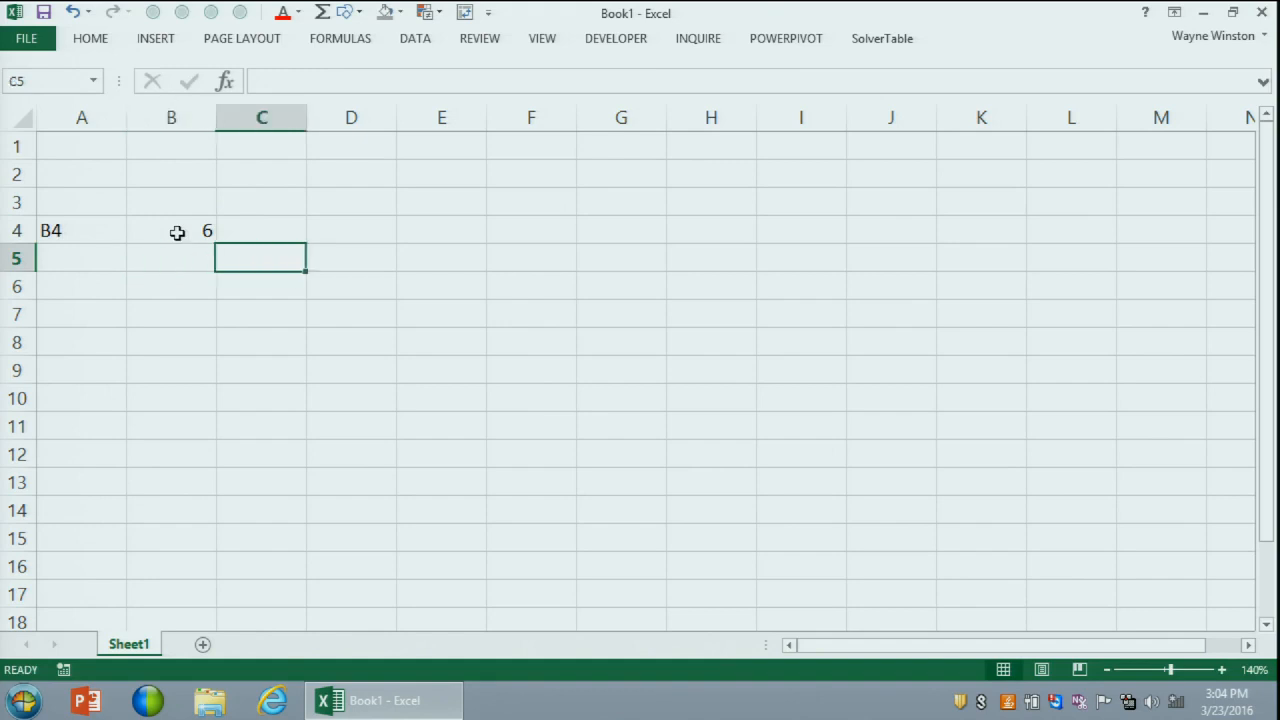
key("Right")
key("Right")
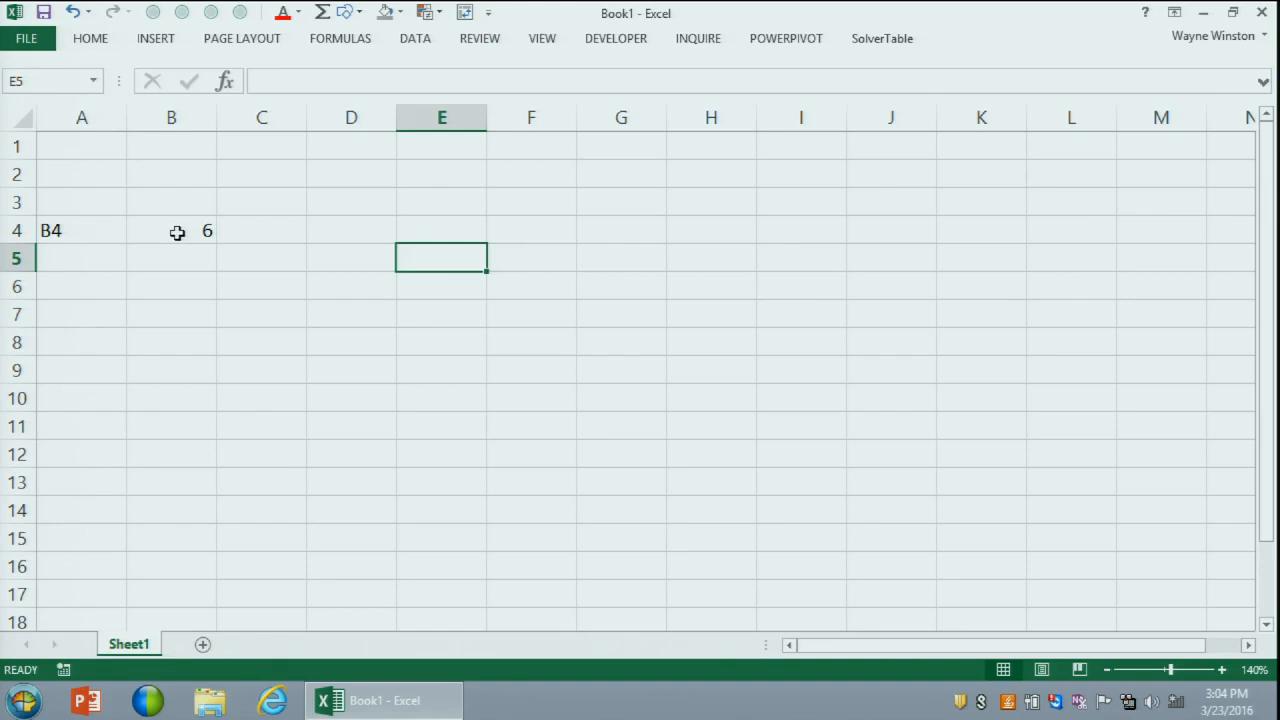
type("=")
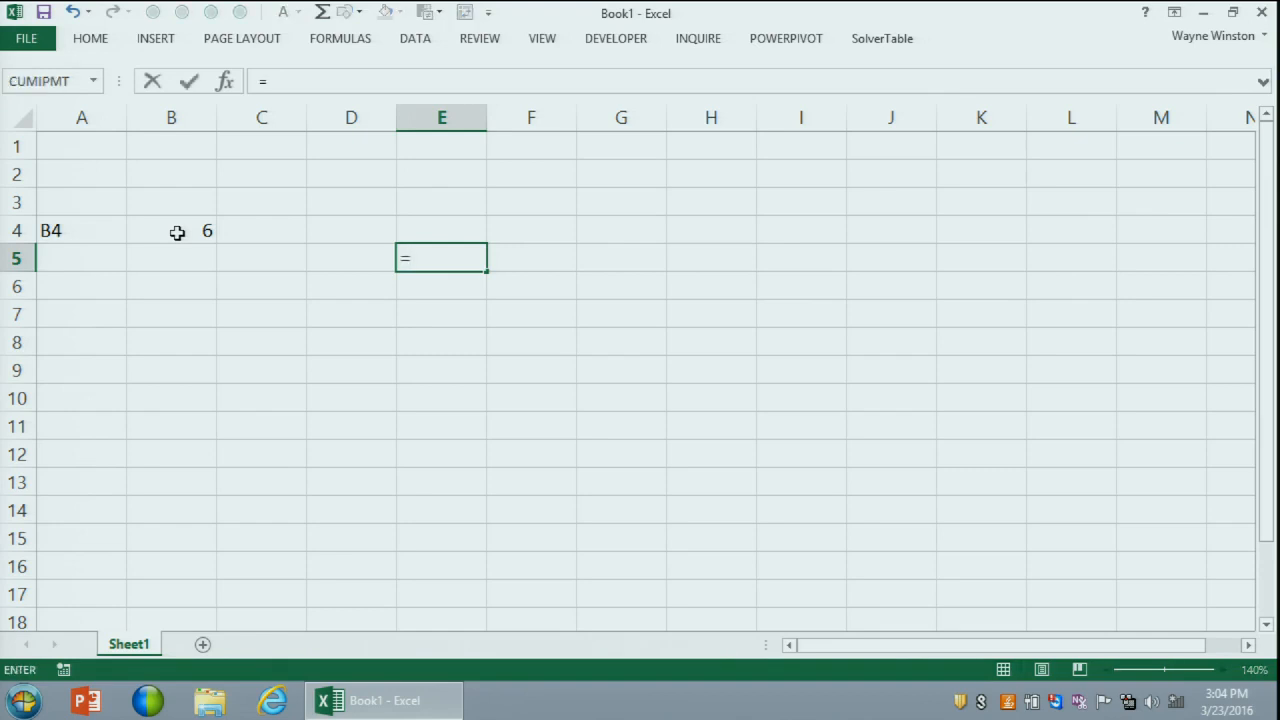
left_click(177, 232)
key("Return")
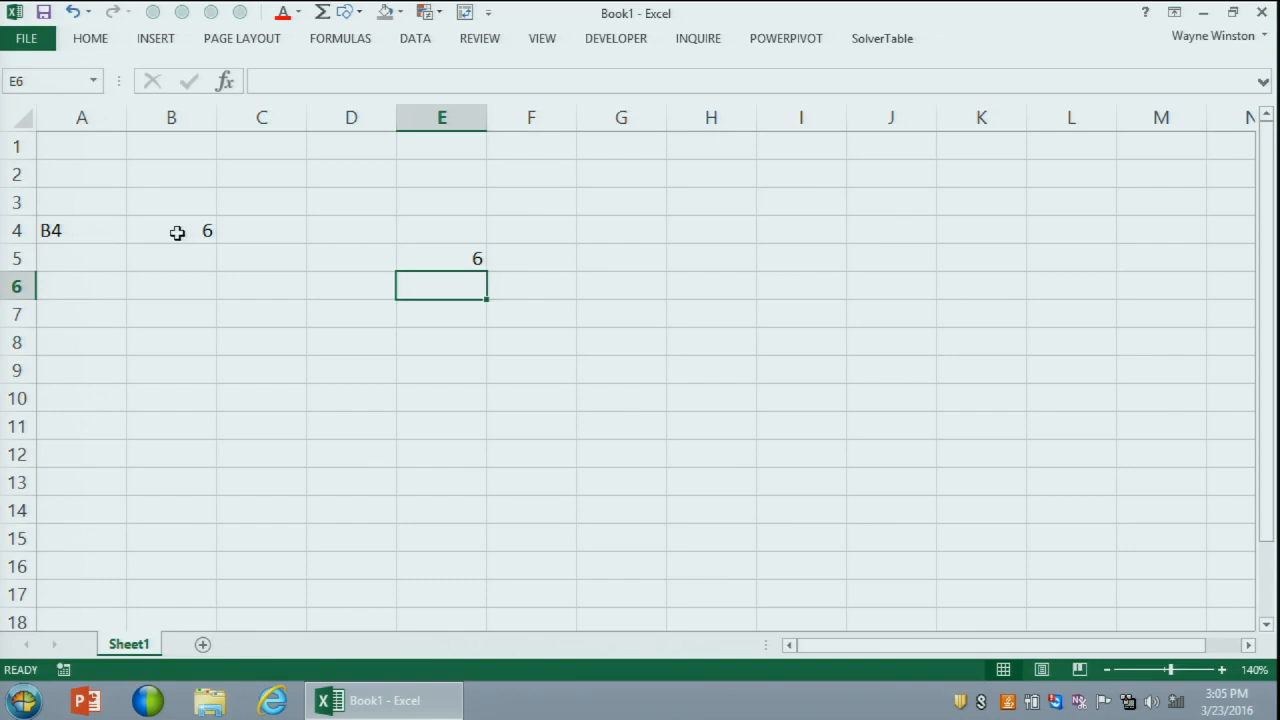
Step: Enter the formula =INDIRECT(A4) in cell E6
type("=INDIRECT(A")
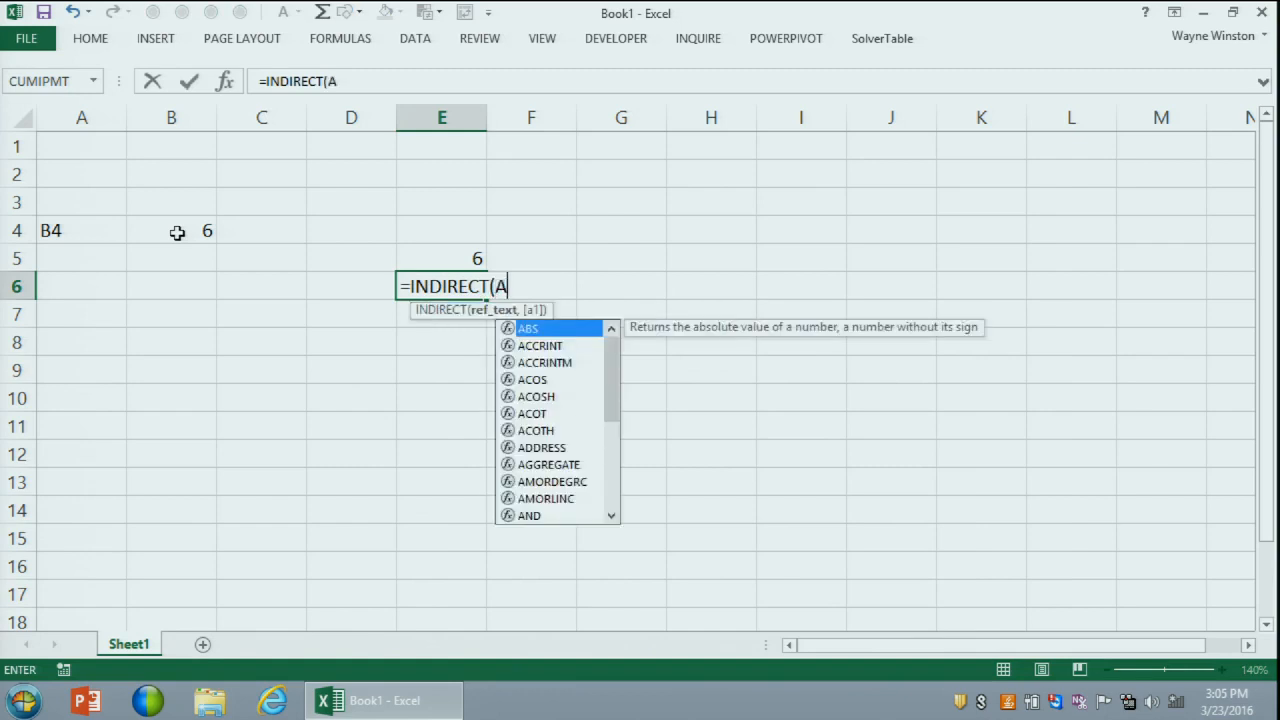
type("4)")
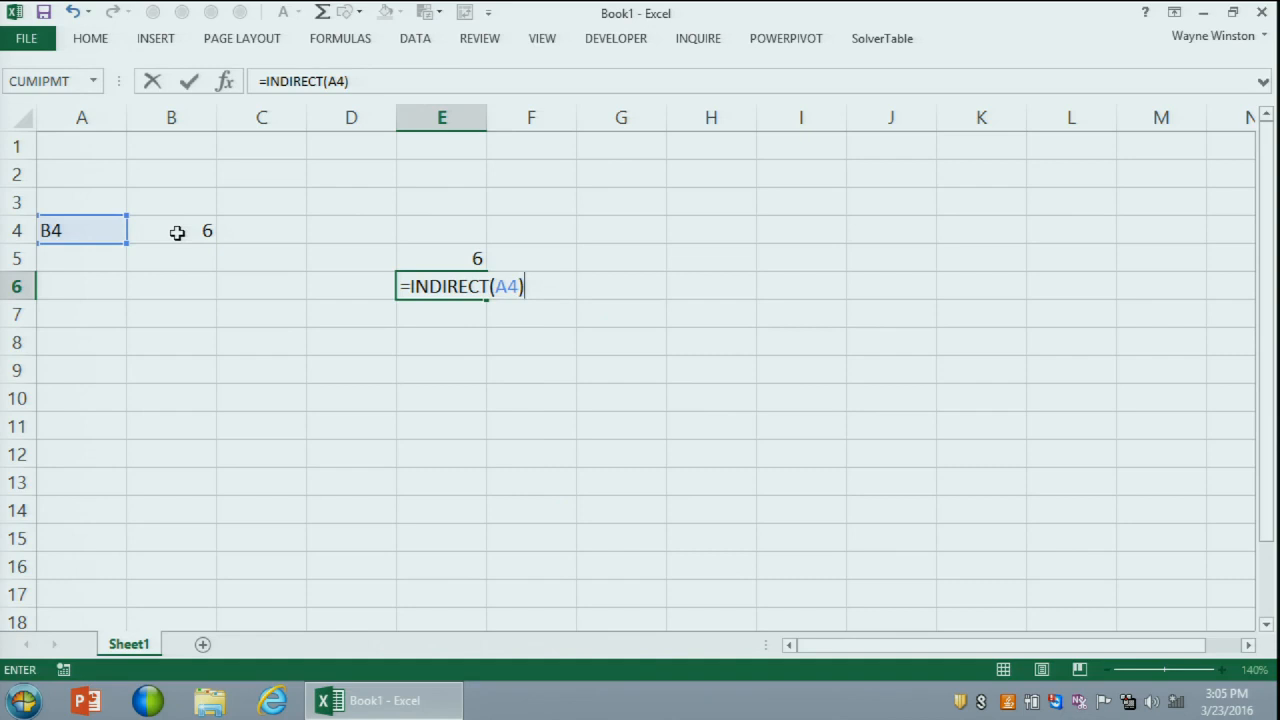
key("Return")
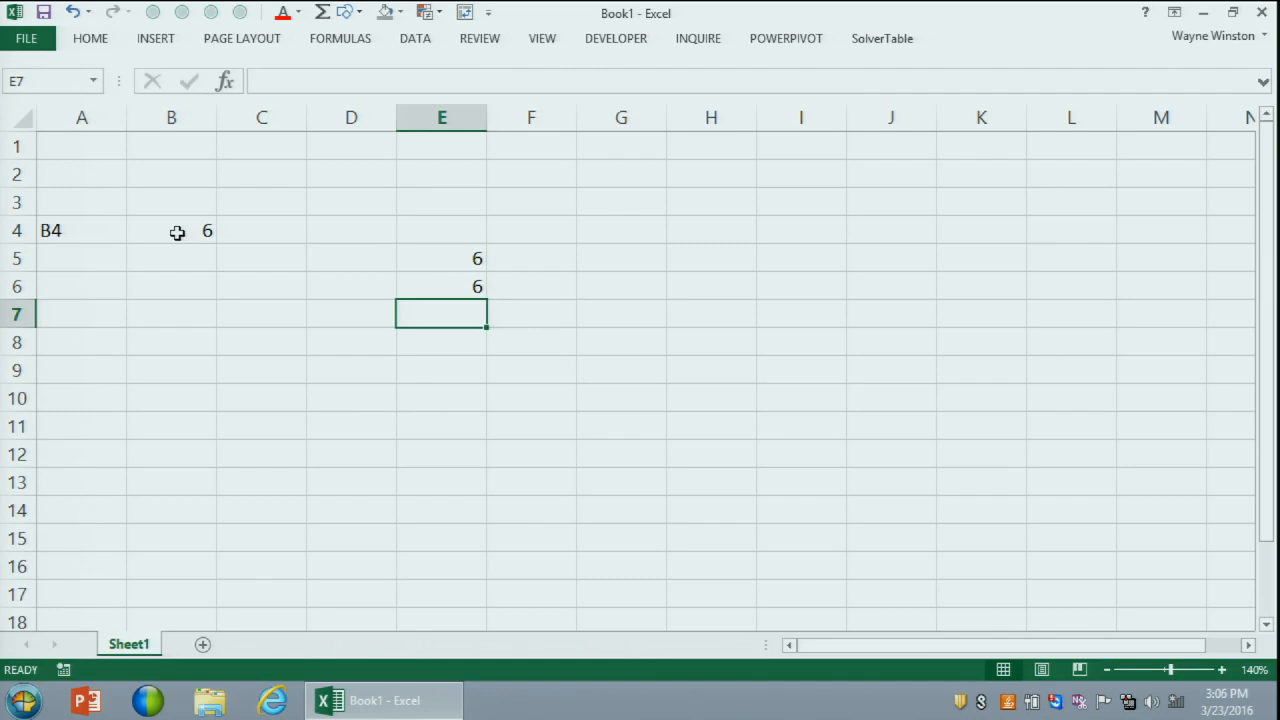
Step: Close Book1 without saving the changes
left_click(22, 42)
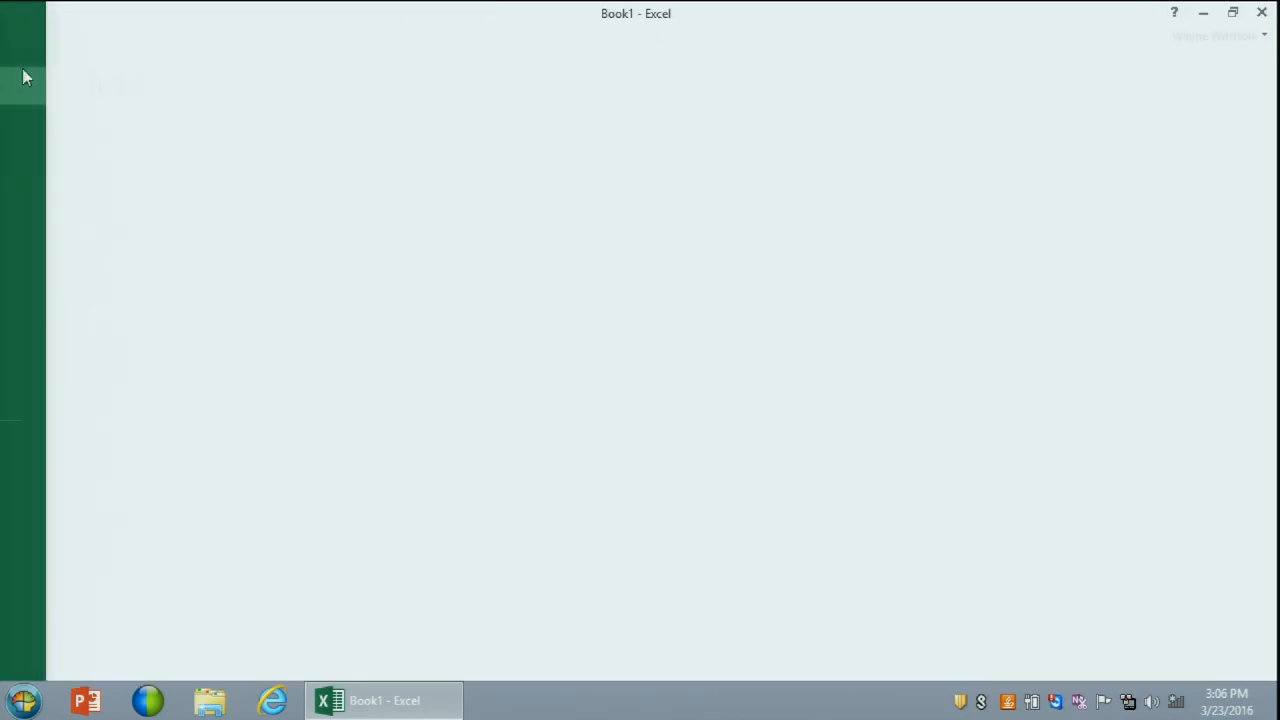
left_click(25, 386)
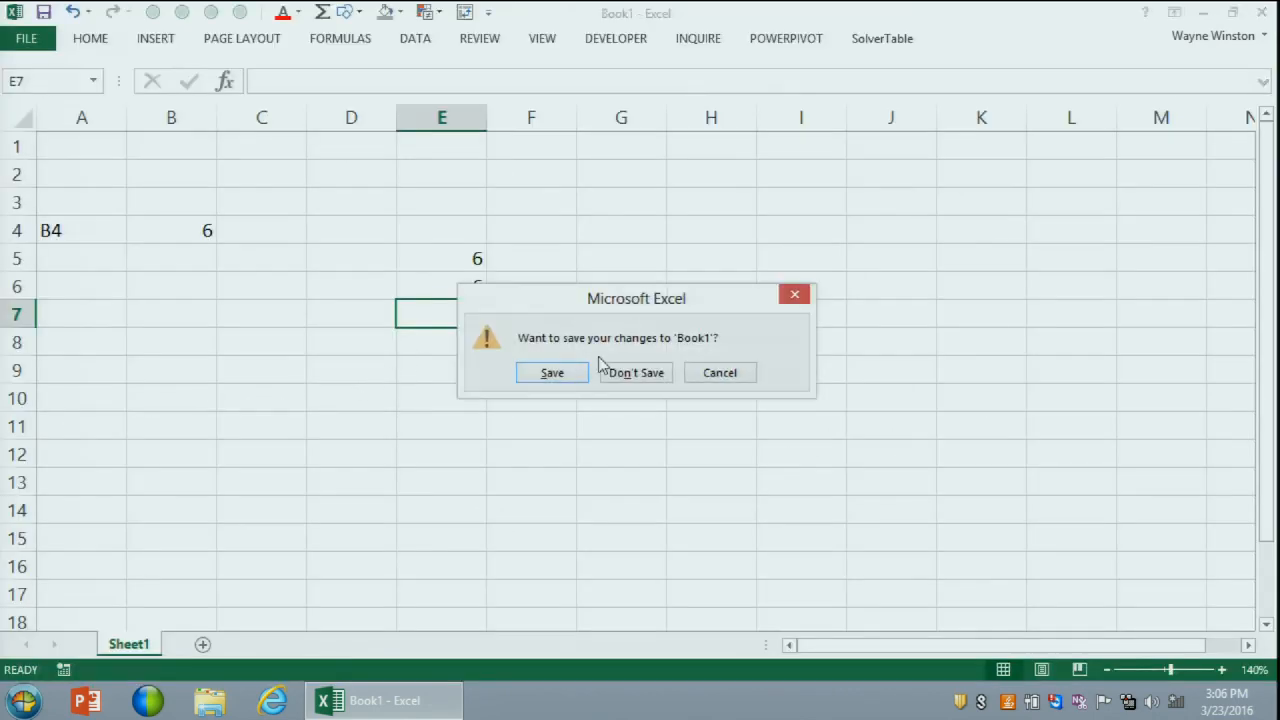
left_click(636, 372)
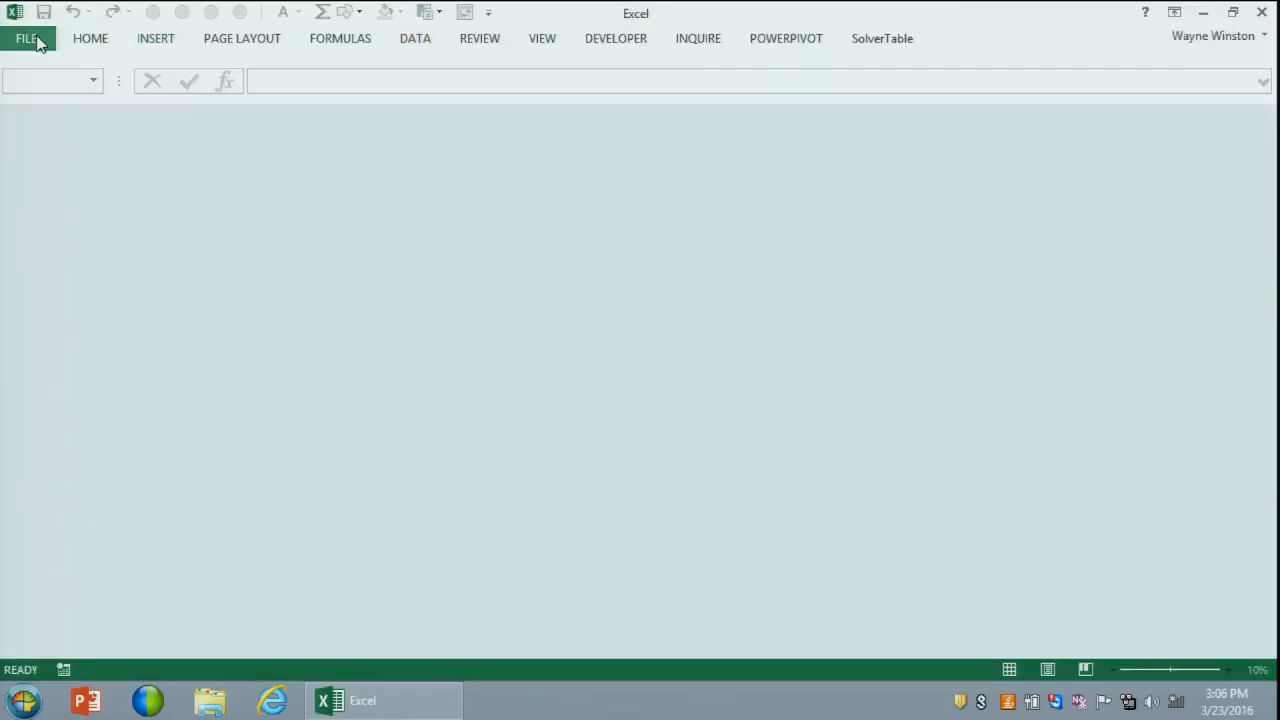
Step: Open the workbook indirectconsolidate.xlsx from the cummins2016 folder
left_click(40, 40)
left_click(257, 346)
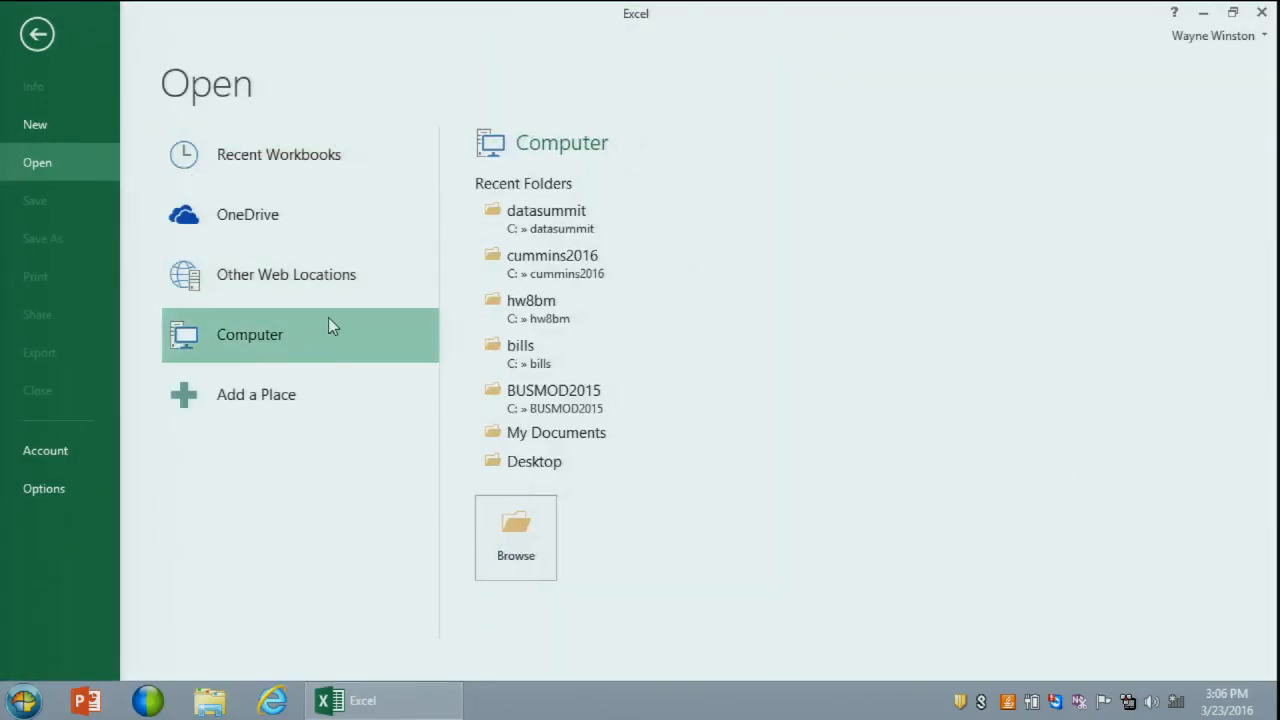
left_click(568, 260)
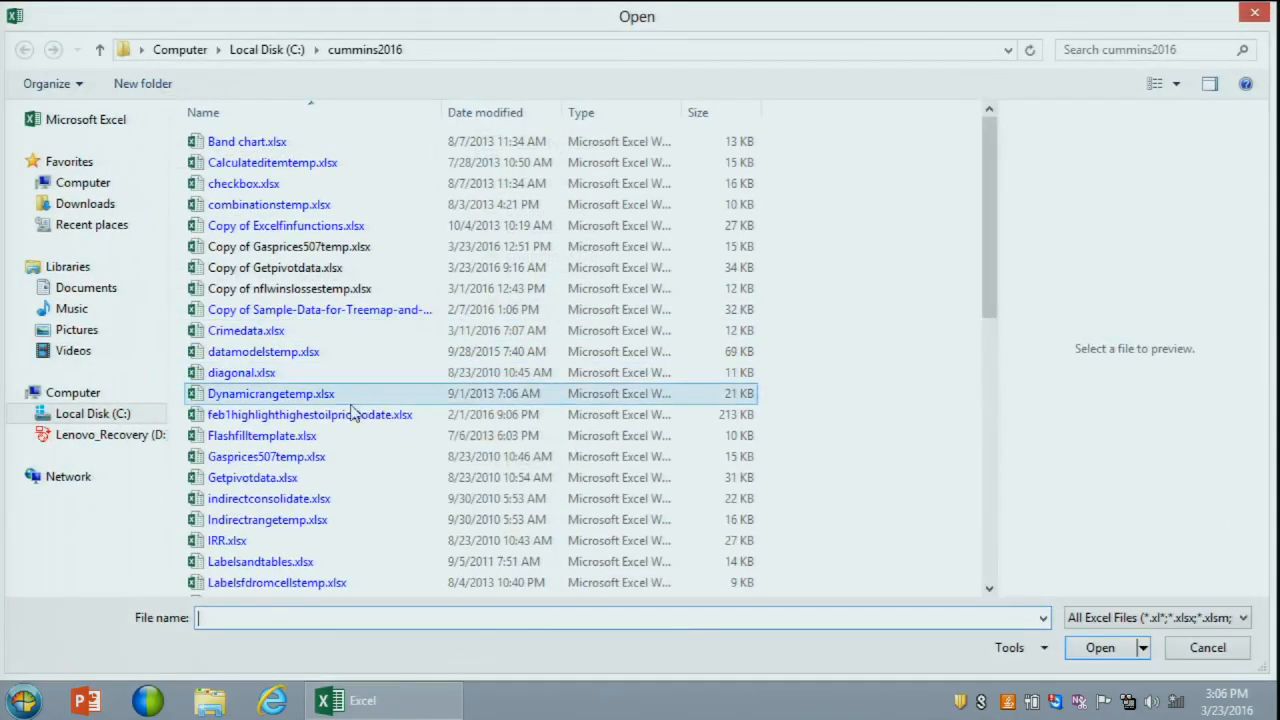
double_click(284, 499)
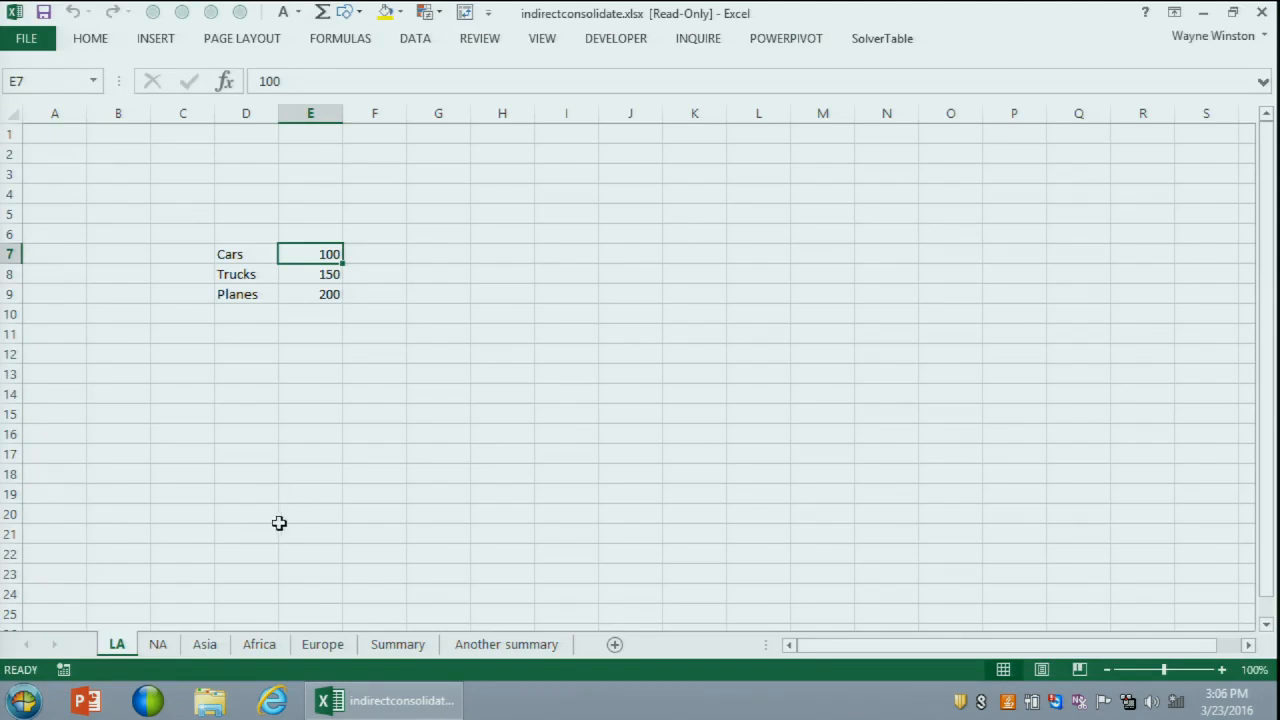
left_click(273, 533)
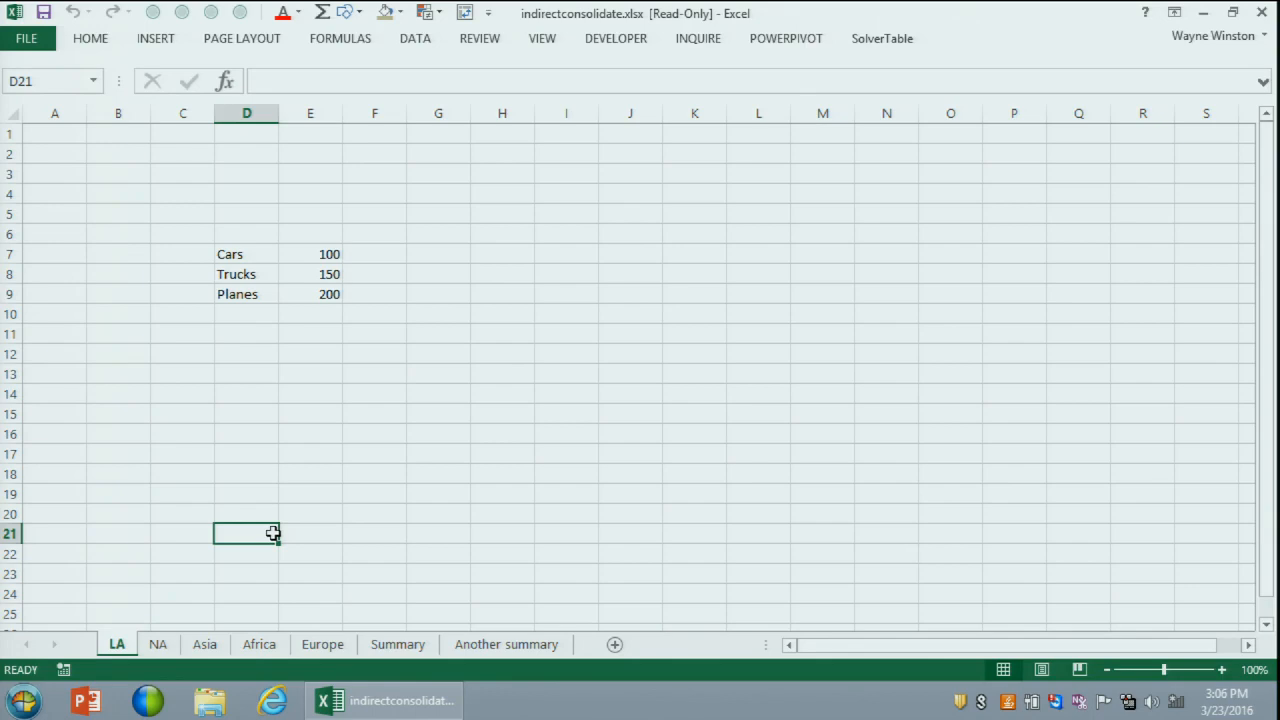
Step: Show the Summary sheet at 120% zoom and inspect the formula in the LA Cars cell, E7
left_click(389, 643)
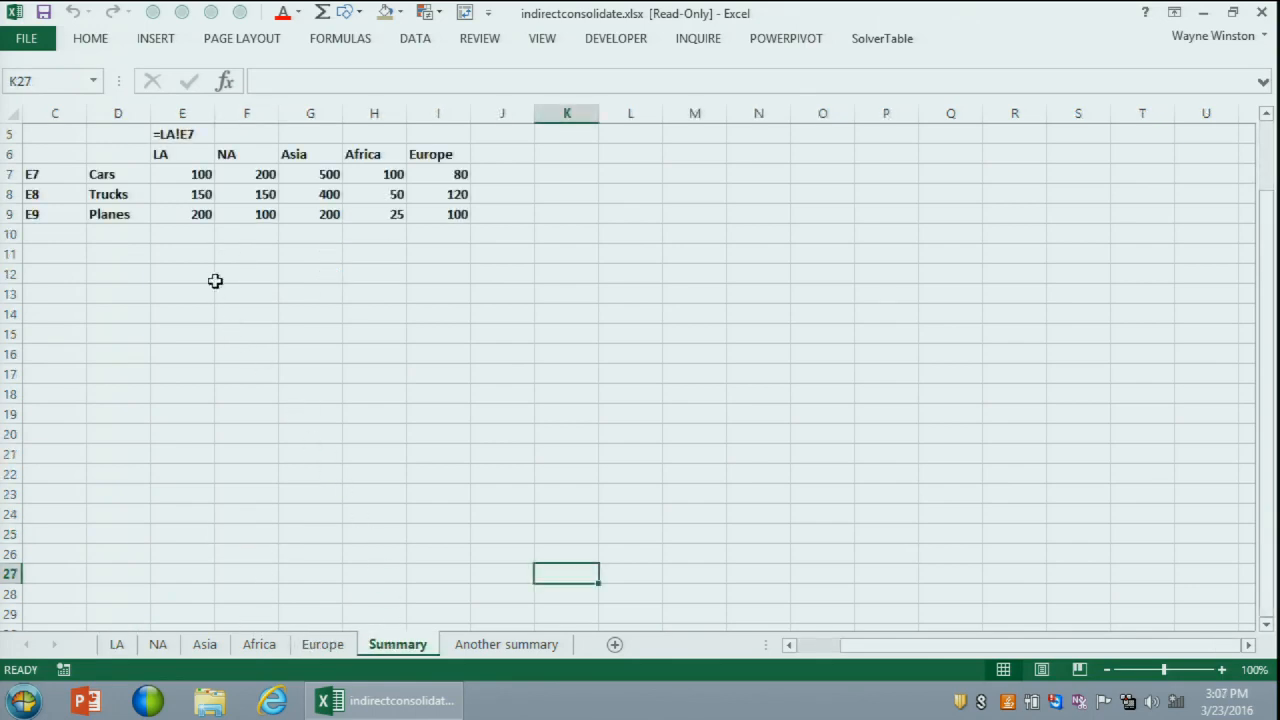
left_click(1221, 669)
left_click(1221, 669)
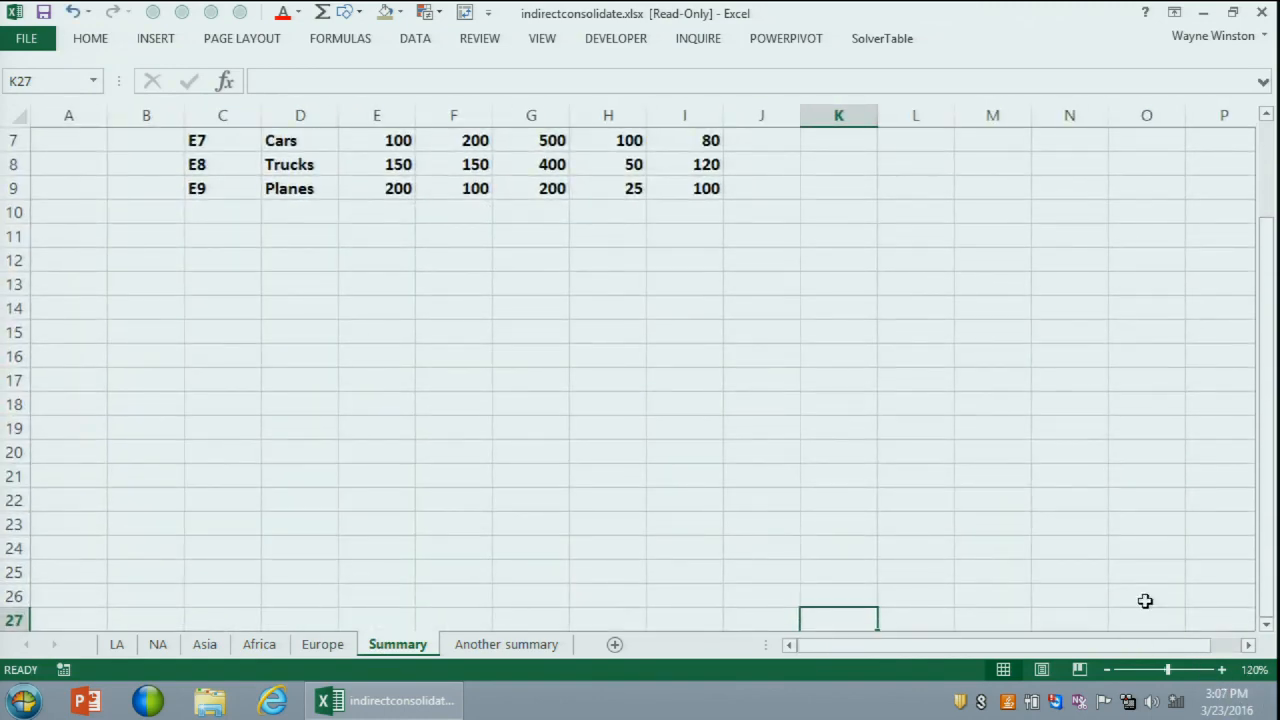
key("Up")
key("Up")
key("Up")
key("Up")
key("Up")
key("Up")
key("Up")
key("Up")
key("Up")
key("Up")
key("Up")
key("Up")
key("Up")
key("Up")
key("Up")
key("Up")
key("Up")
key("Up")
key("Up")
key("Up")
key("Left")
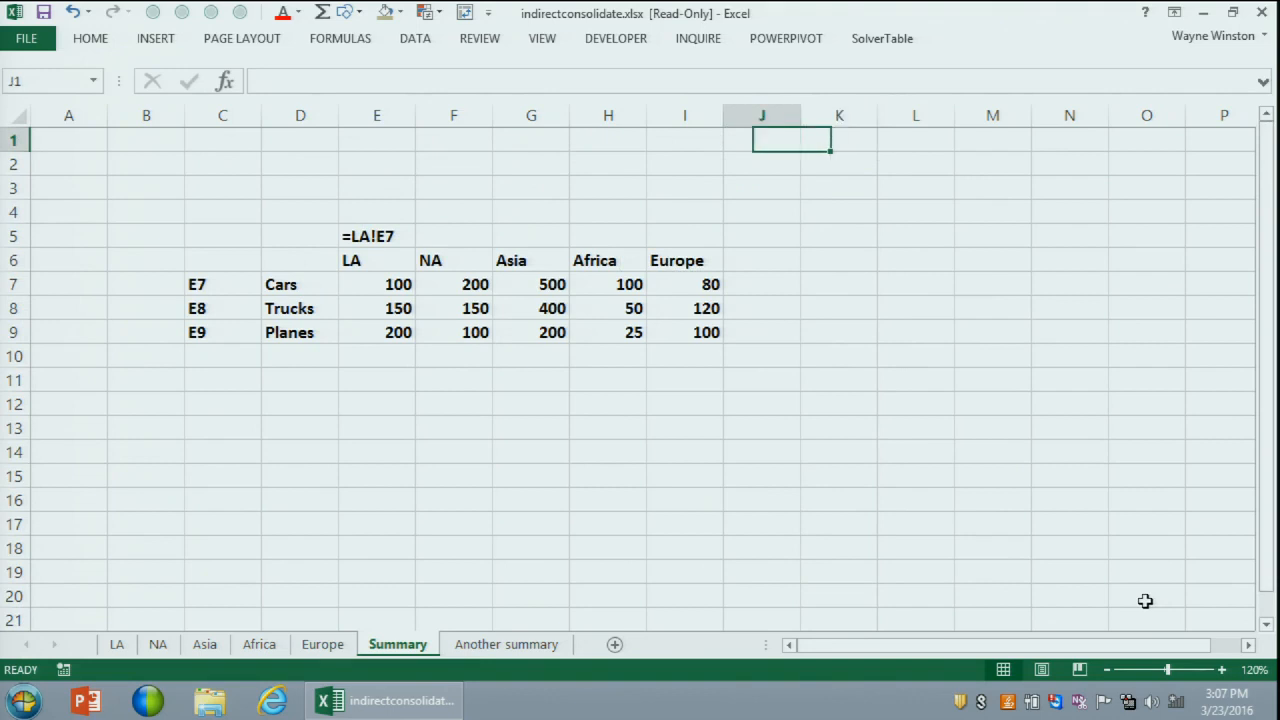
key("Left")
key("Left")
key("Left")
key("Left")
key("Left")
key("Left")
key("Left")
key("Down")
key("Down")
key("Down")
key("Down")
key("Down")
key("Down")
key("Down")
key("Right")
key("Right")
key("Up")
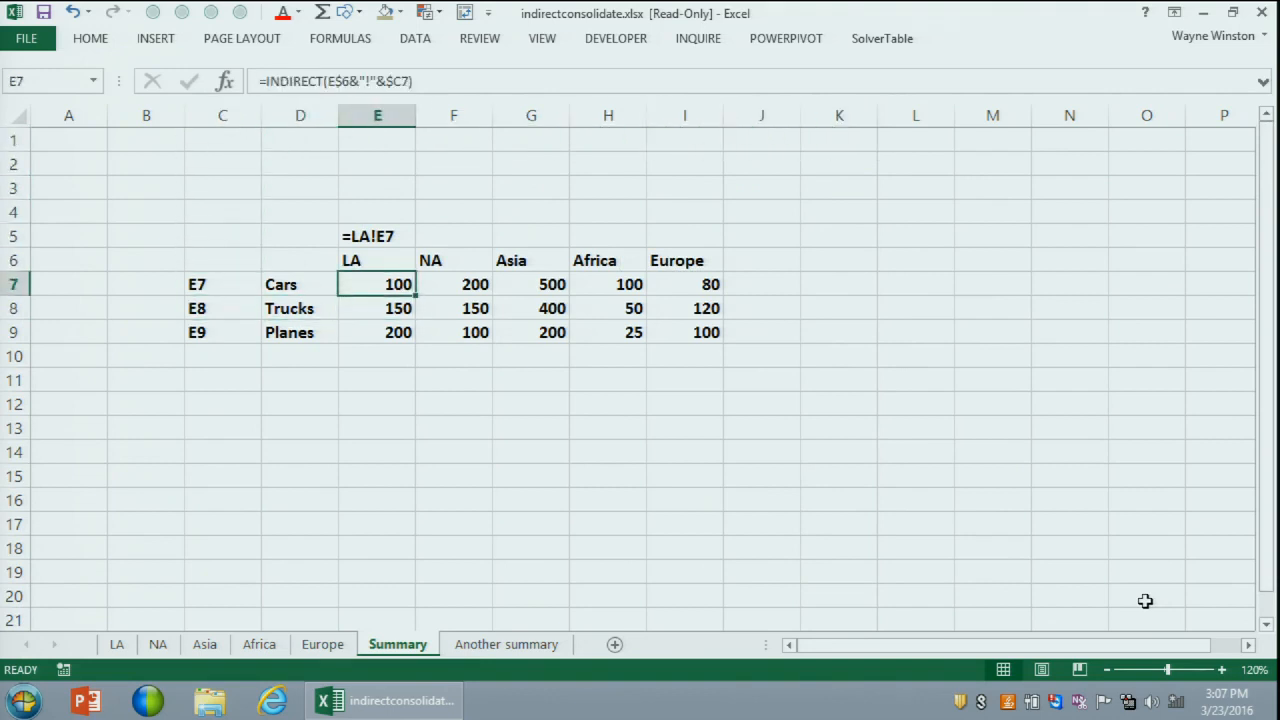
Step: Show the formula of cell E7 as text in cell E3 with FORMULATEXT
key("Up")
key("Up")
key("Up")
key("Up")
key("F2")
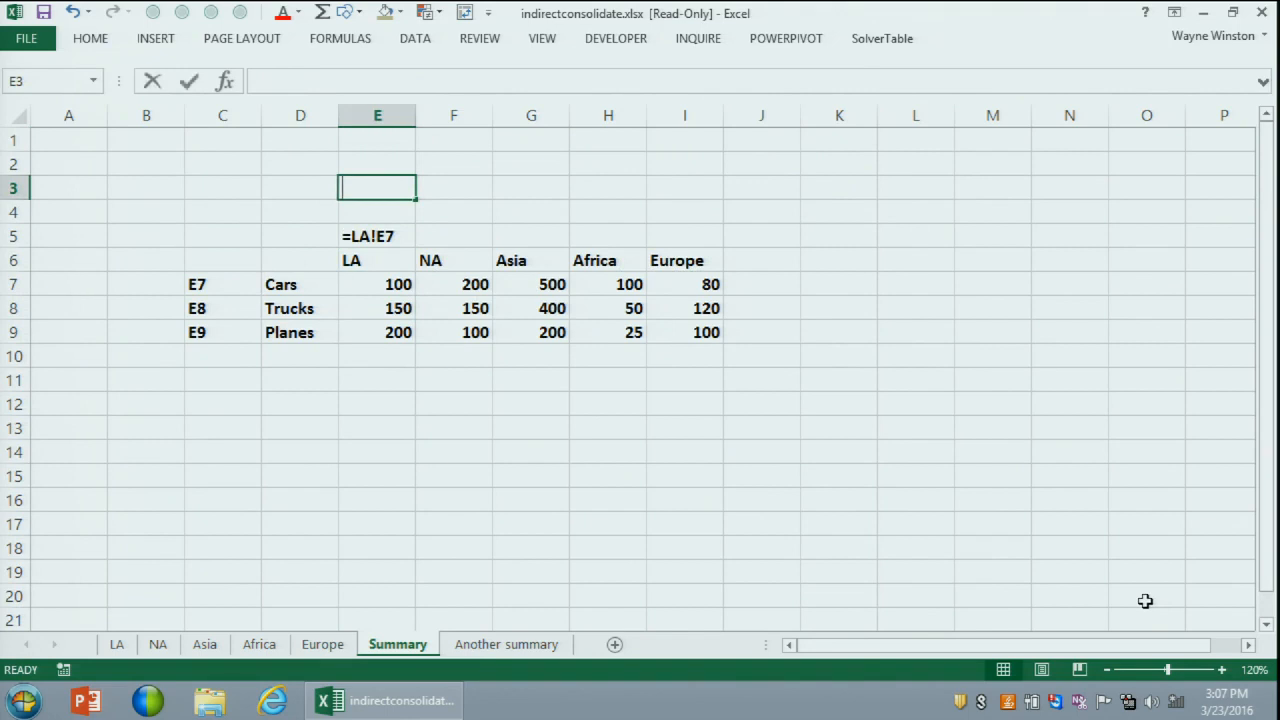
type("=FORM")
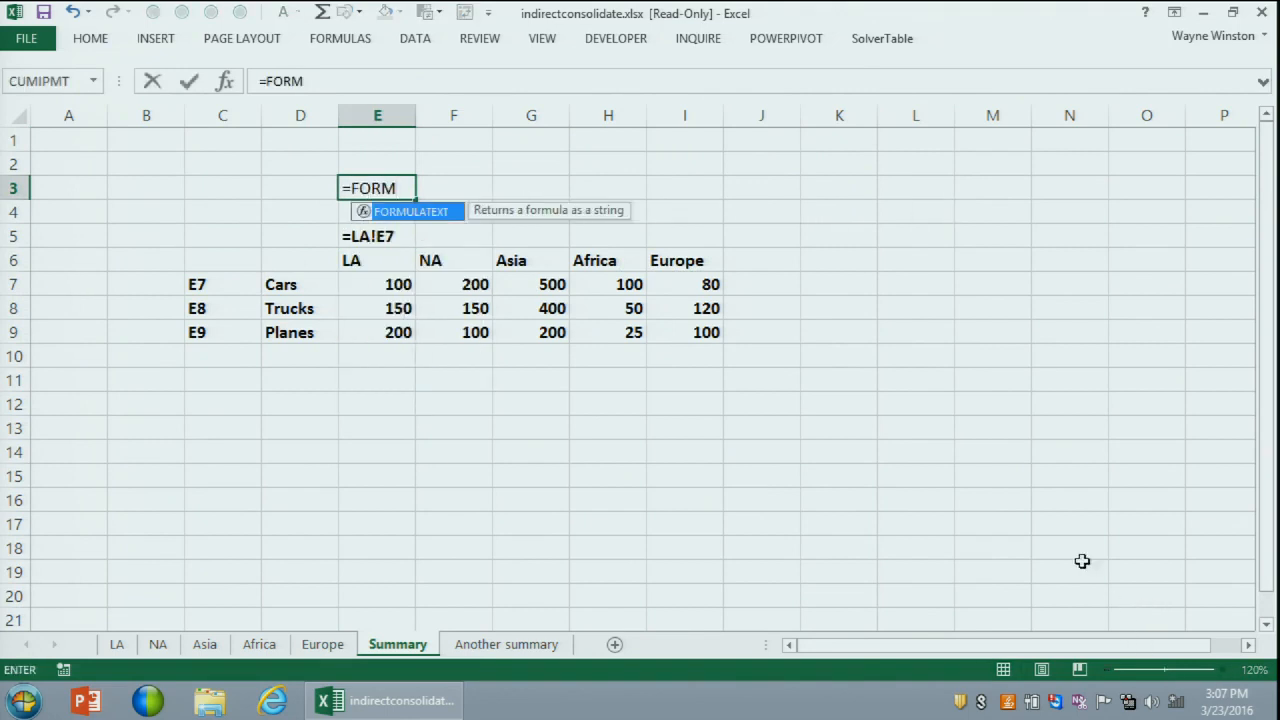
double_click(387, 214)
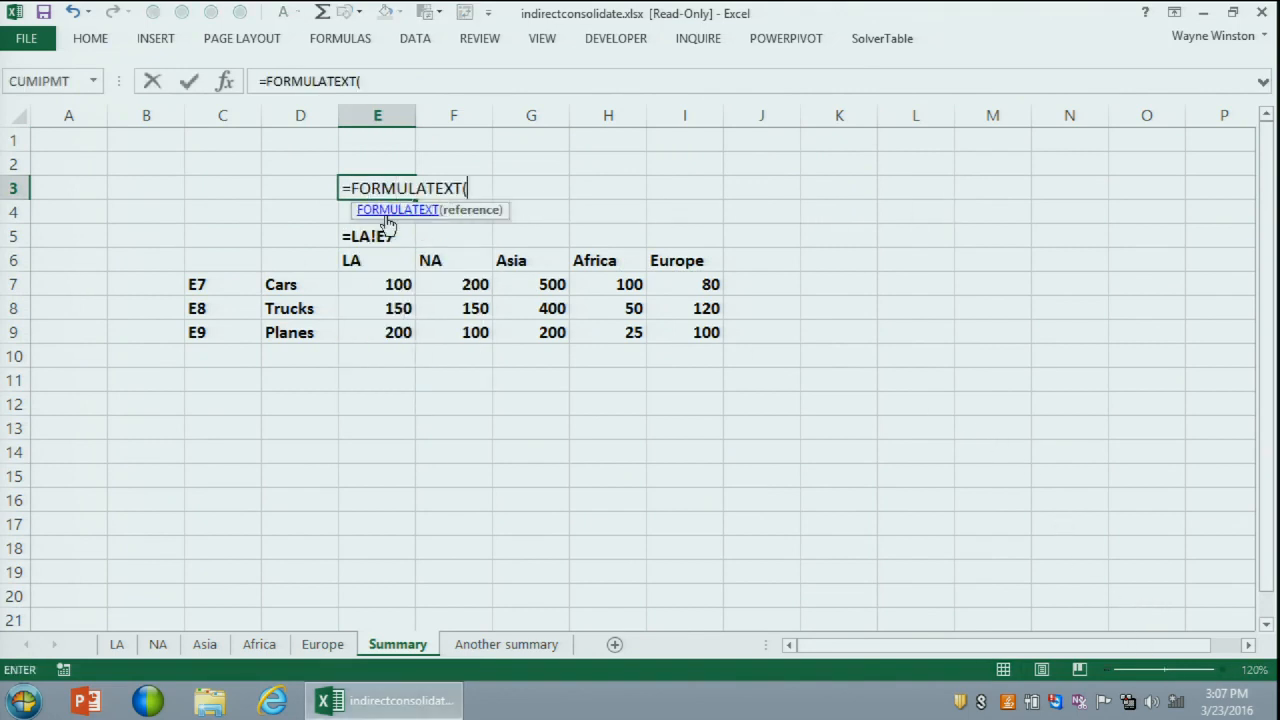
left_click(395, 285)
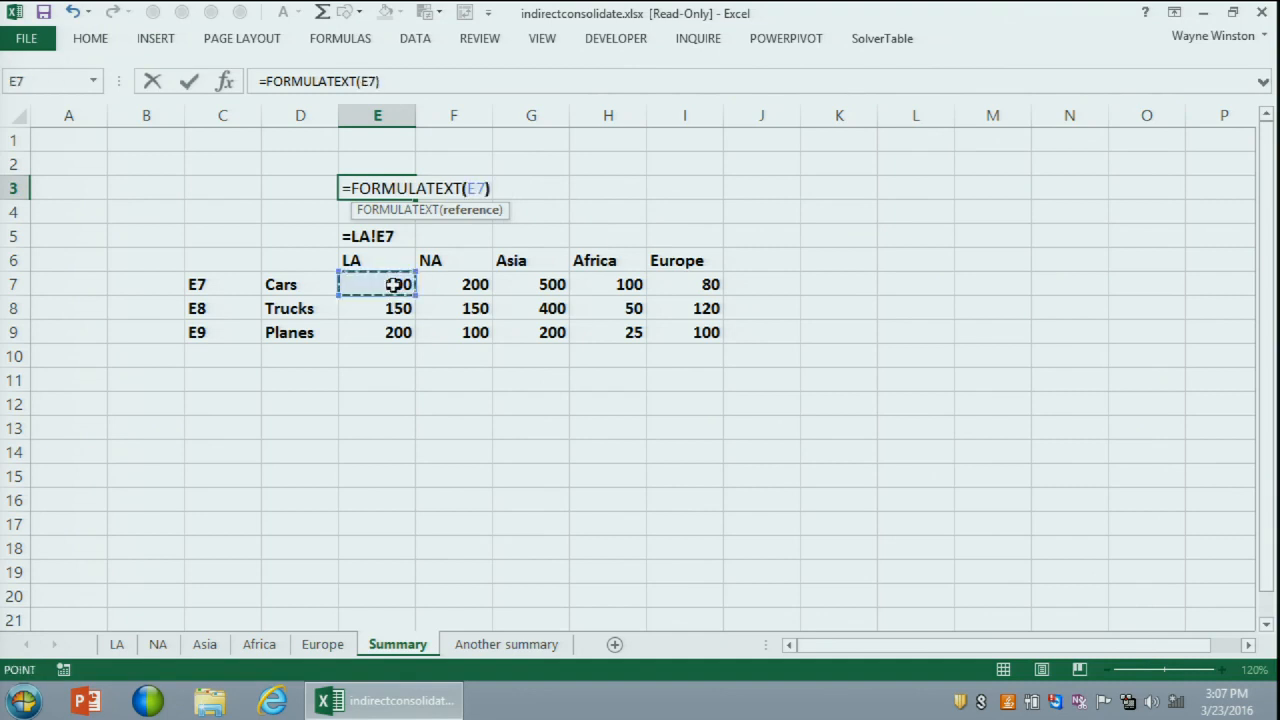
key("Return")
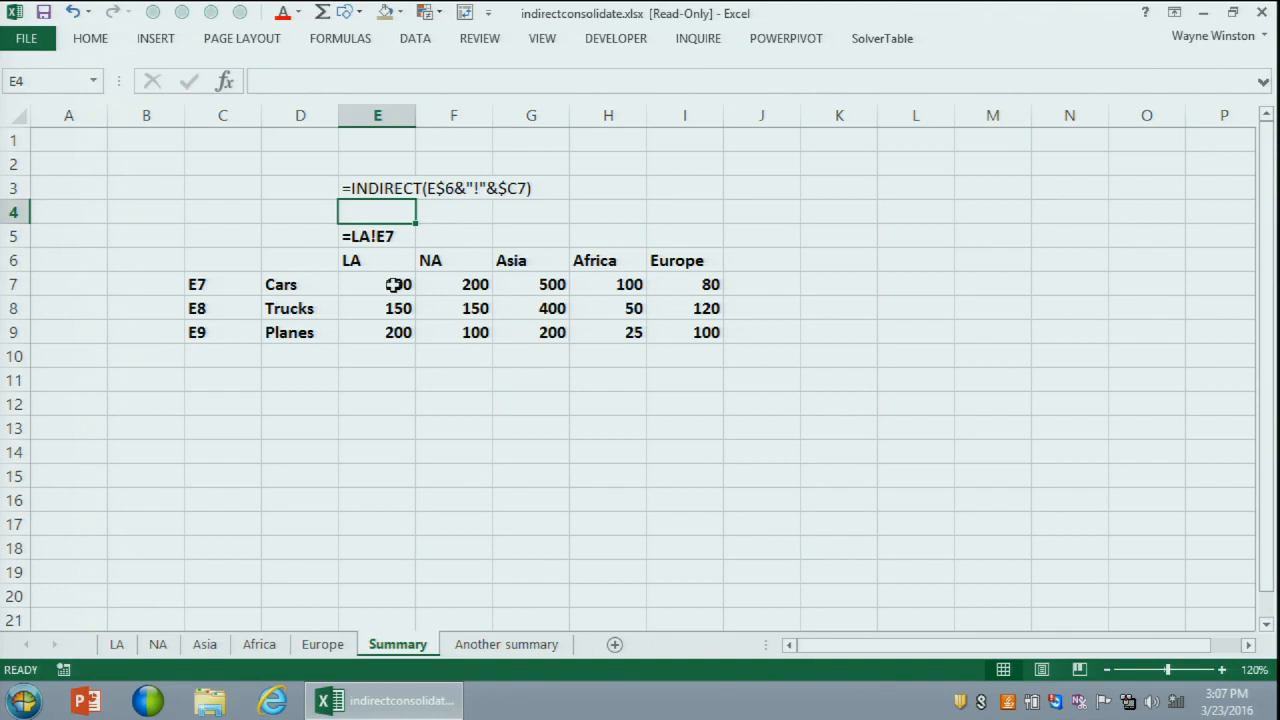
Step: Enter the reference =LA!e7 as plain text in cell E2, above the displayed INDIRECT formula
key("Up")
key("Up")
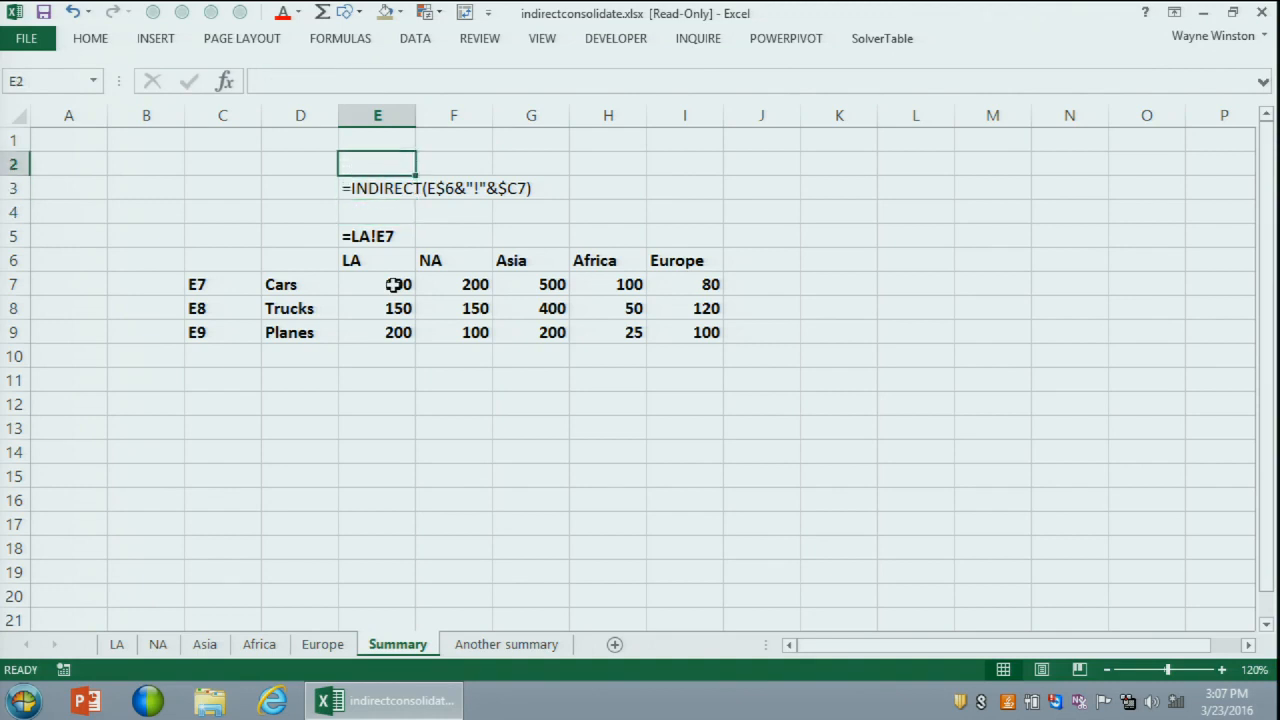
type("=la")
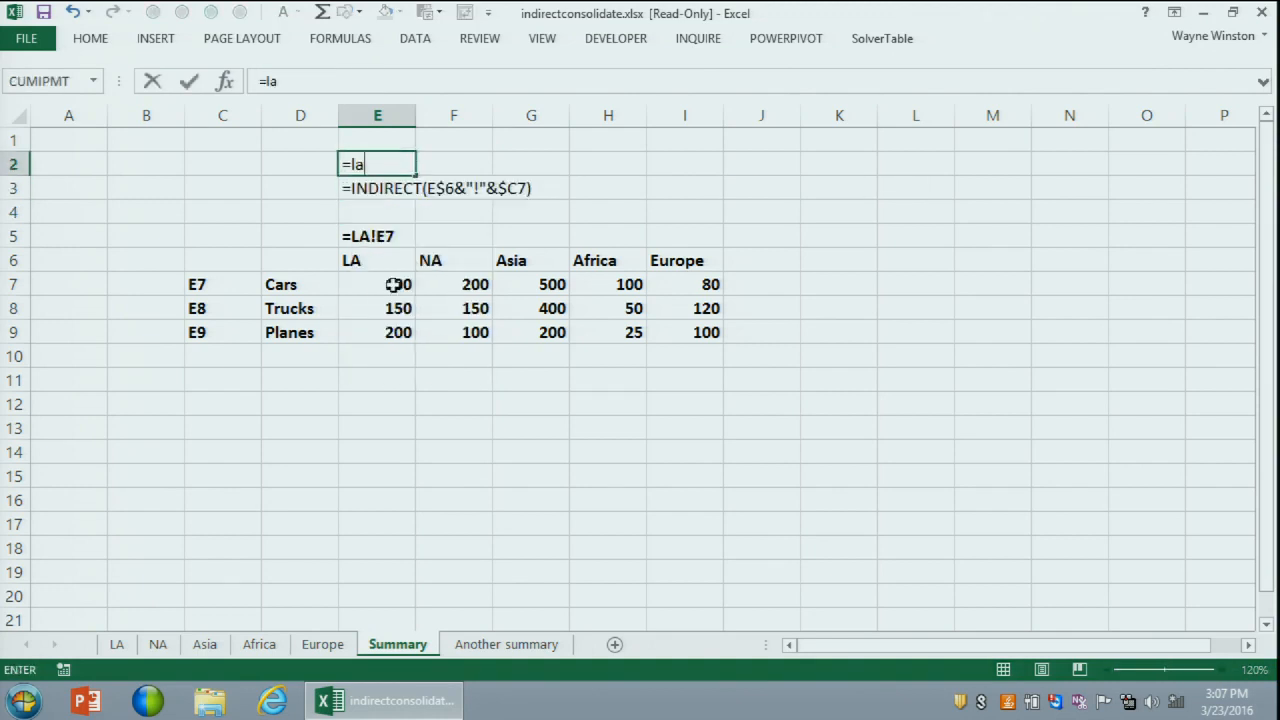
key("BackSpace")
key("BackSpace")
key("BackSpace")
type("'=la")
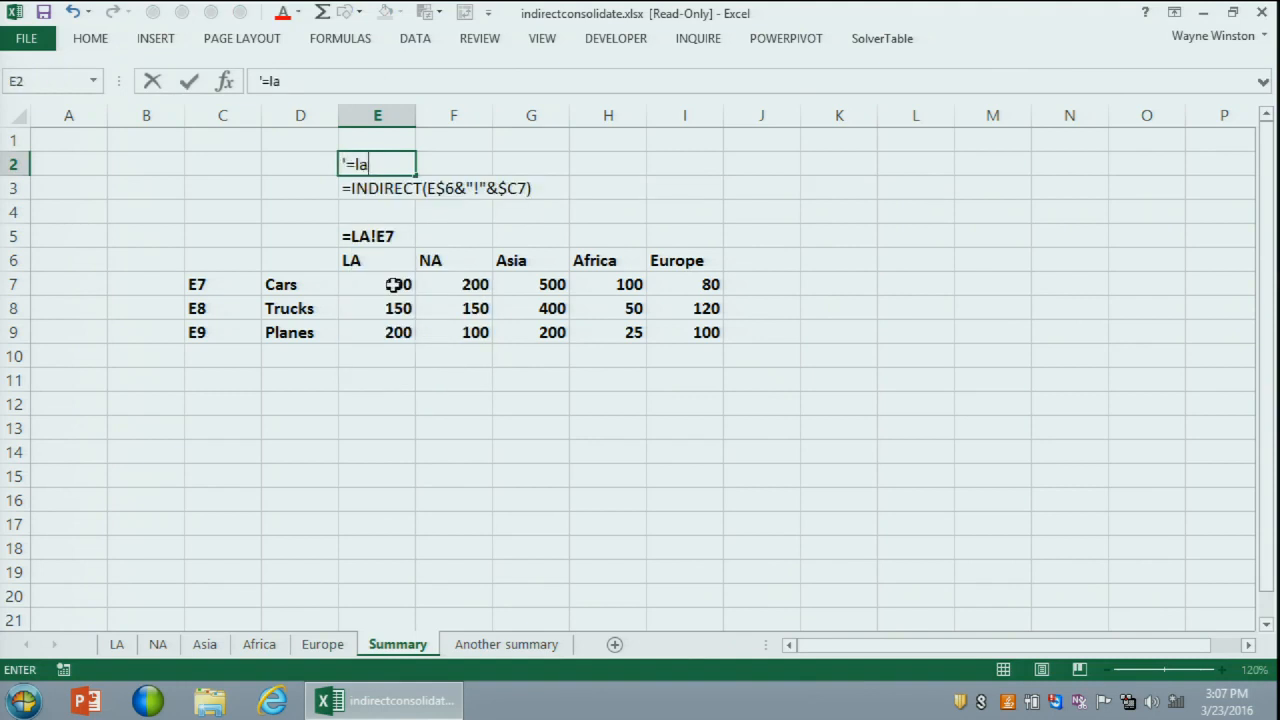
key("BackSpace")
key("BackSpace")
type("LA")
type("!e7")
key("Return")
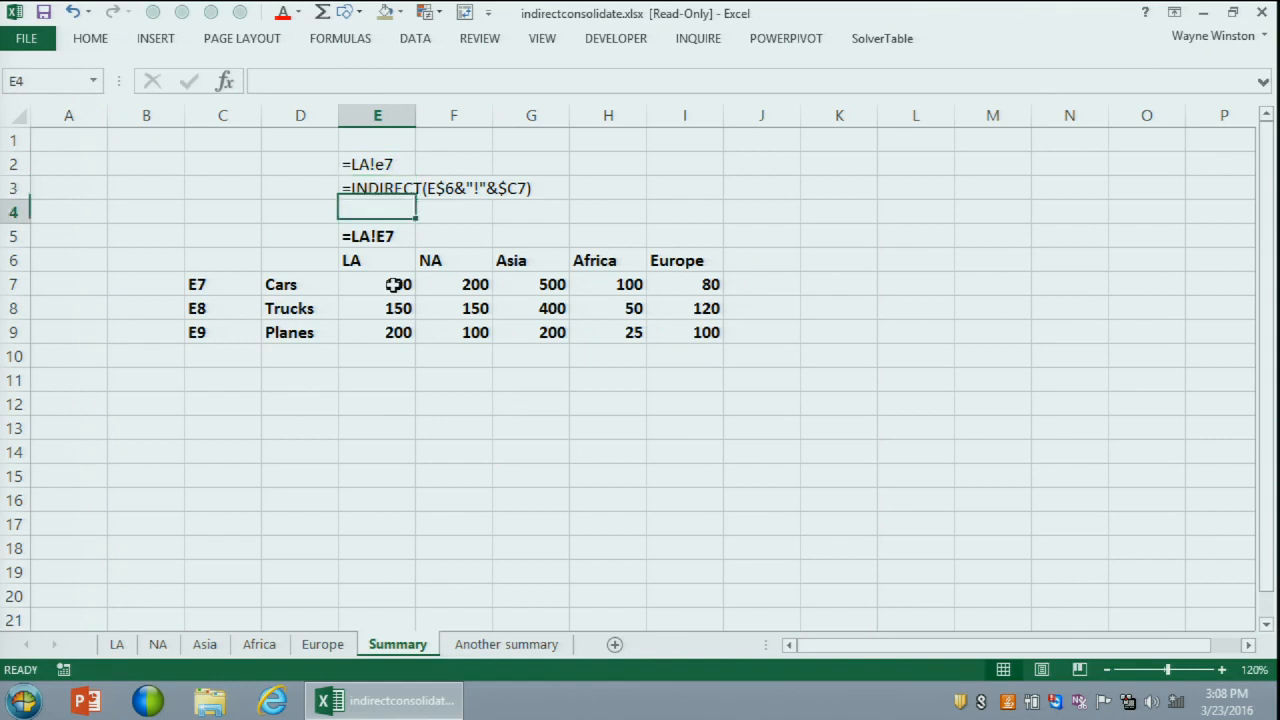
Step: Evaluate the INDIRECT formula in the LA Cars cell, E7, stage by stage to its result with Evaluate Formula
key("Down")
key("Down")
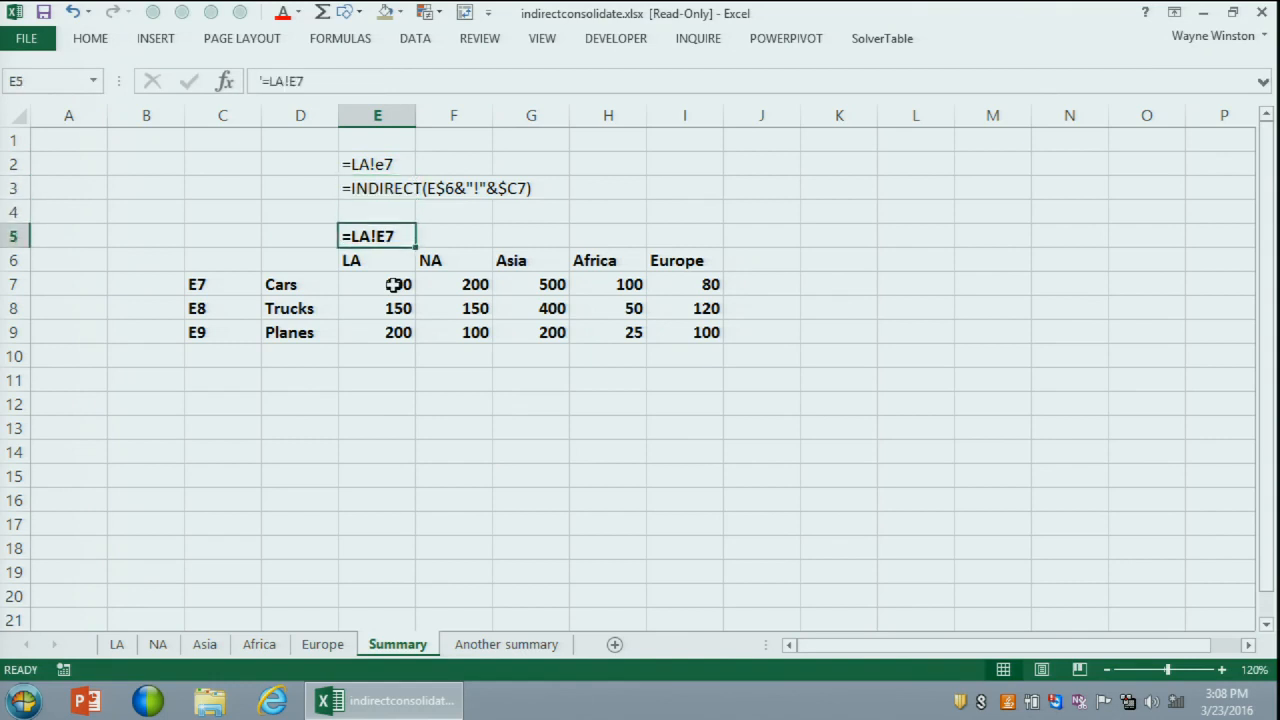
left_click(393, 284)
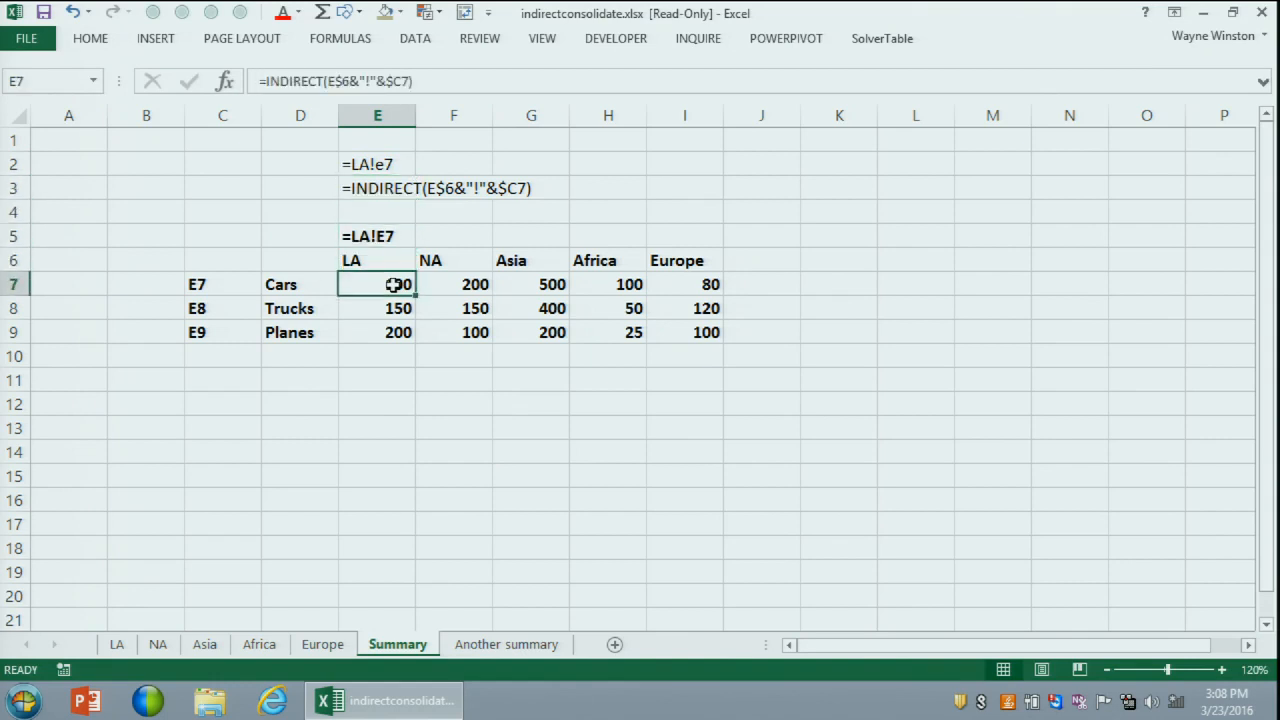
left_click(340, 38)
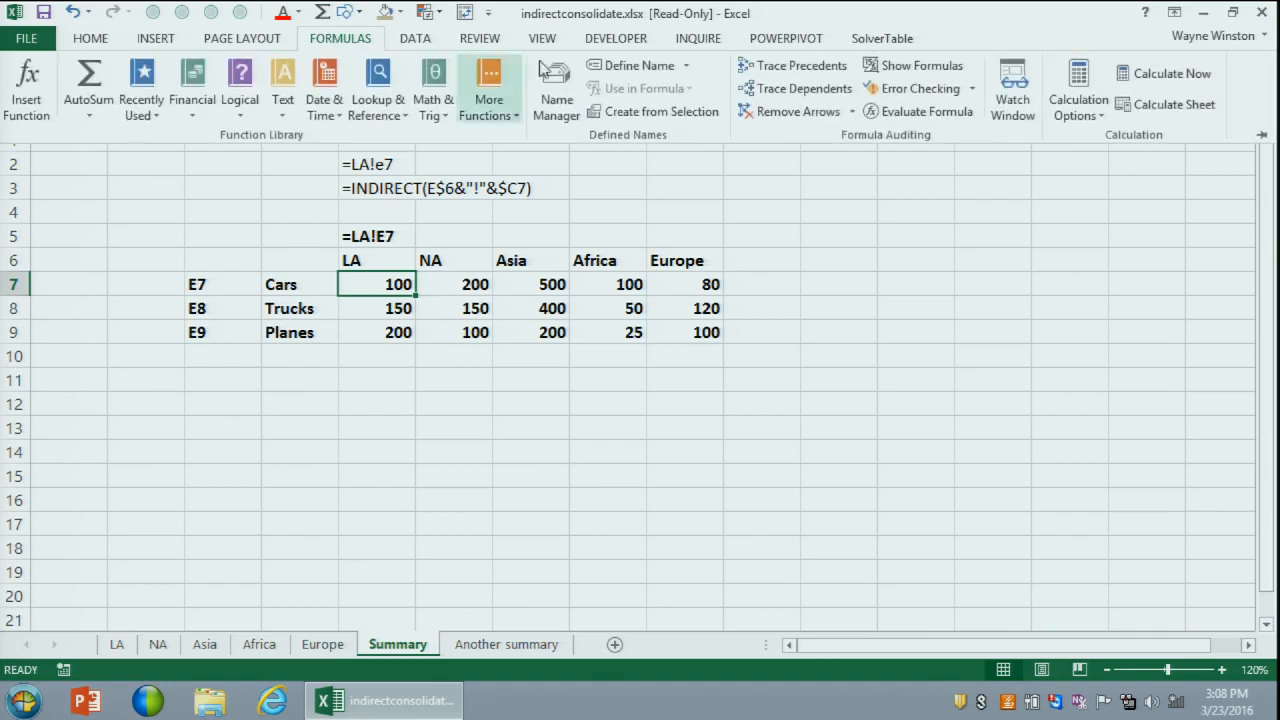
left_click(905, 111)
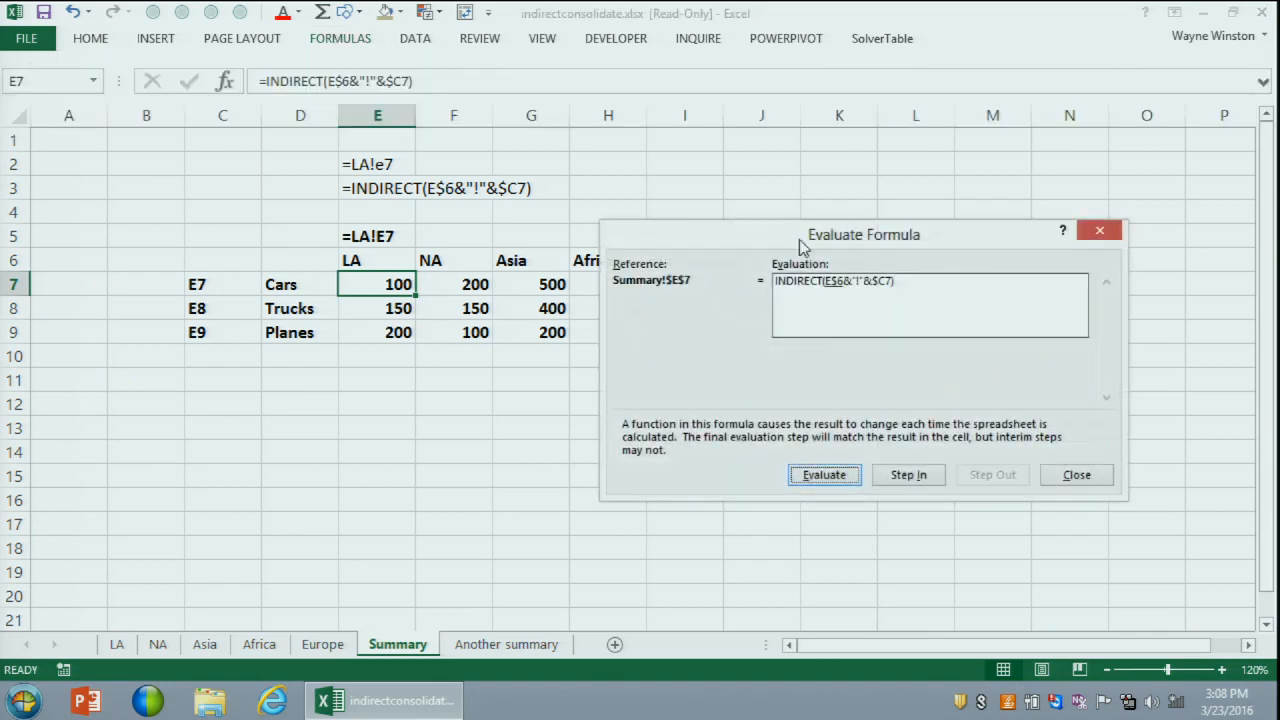
left_click(815, 476)
left_click(815, 476)
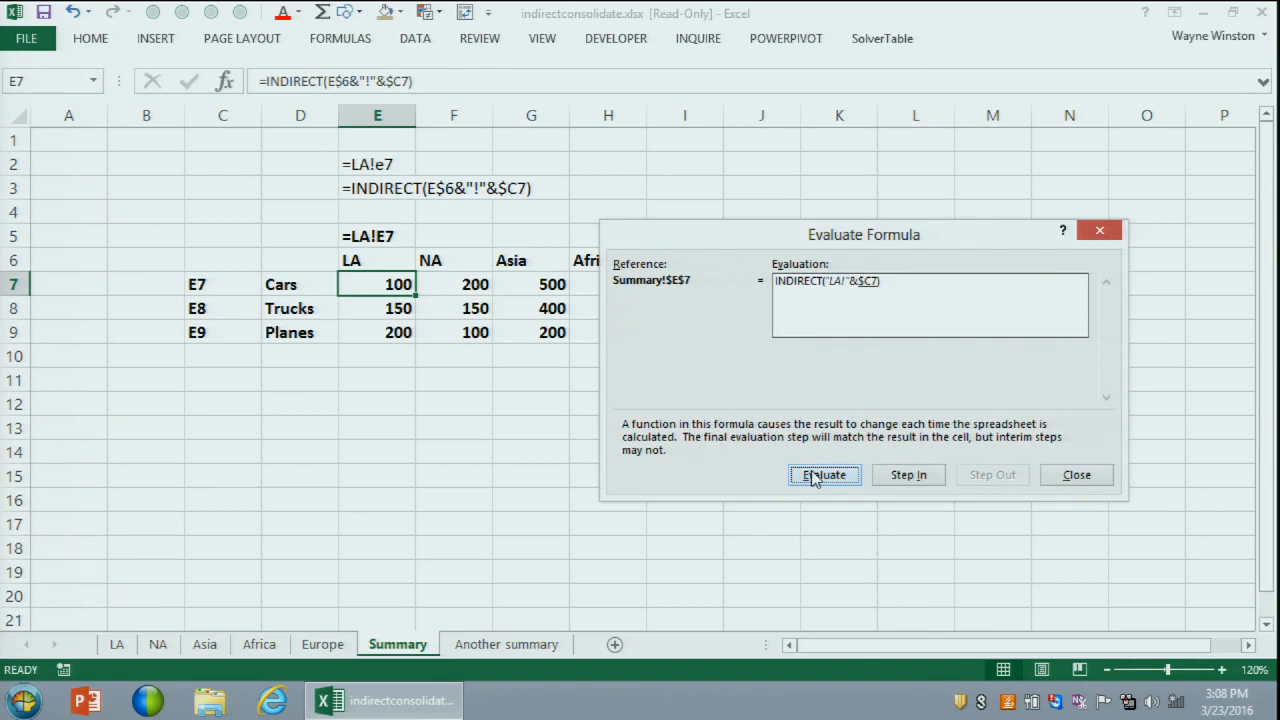
left_click(815, 476)
left_click(815, 476)
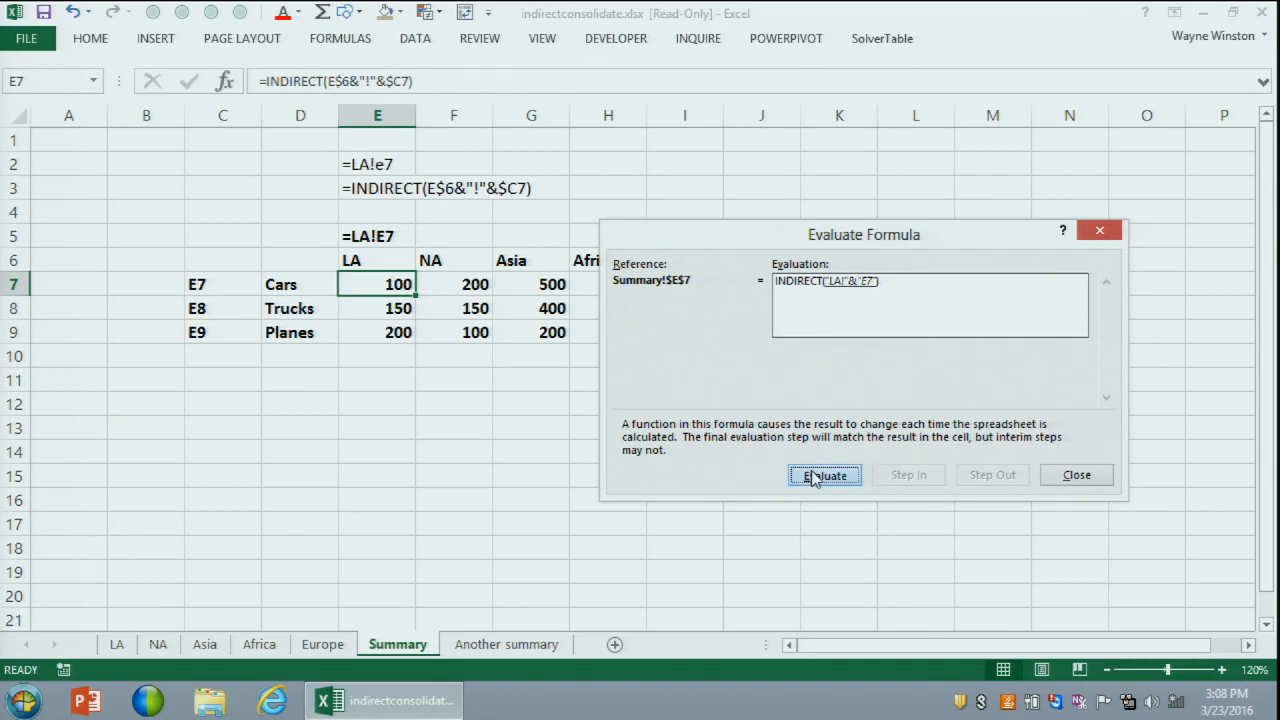
left_click(815, 476)
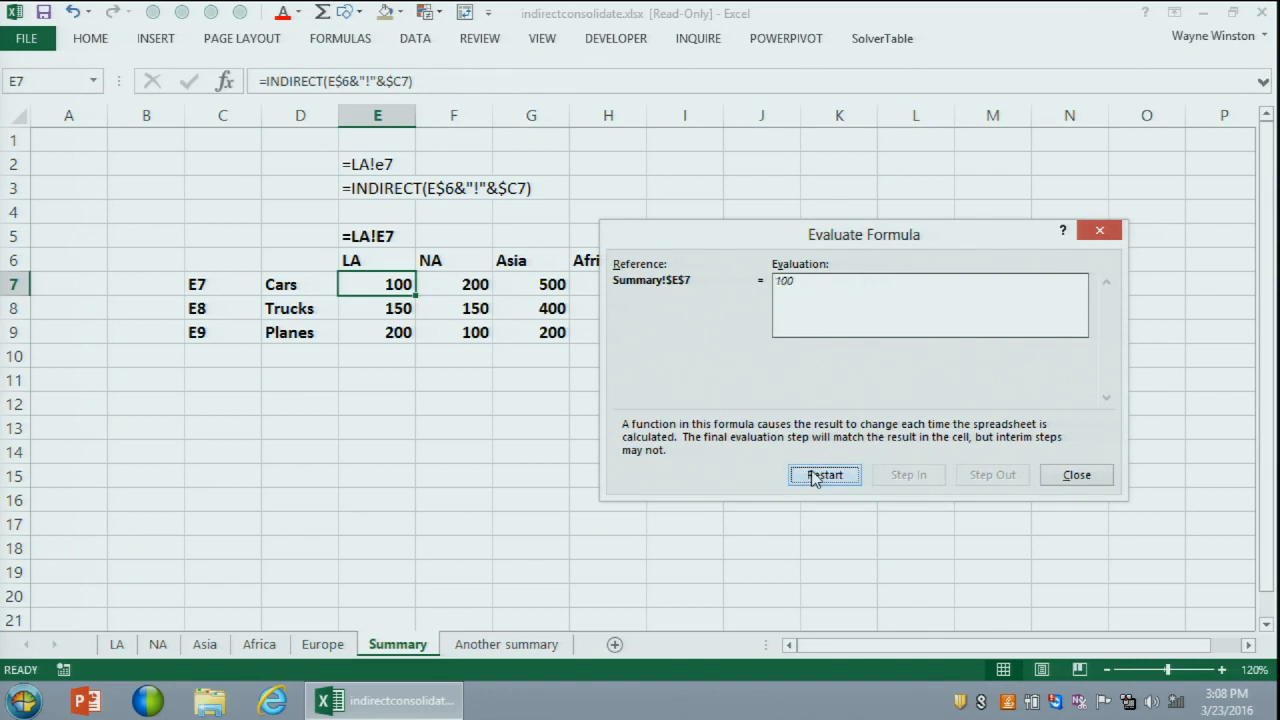
key("Escape")
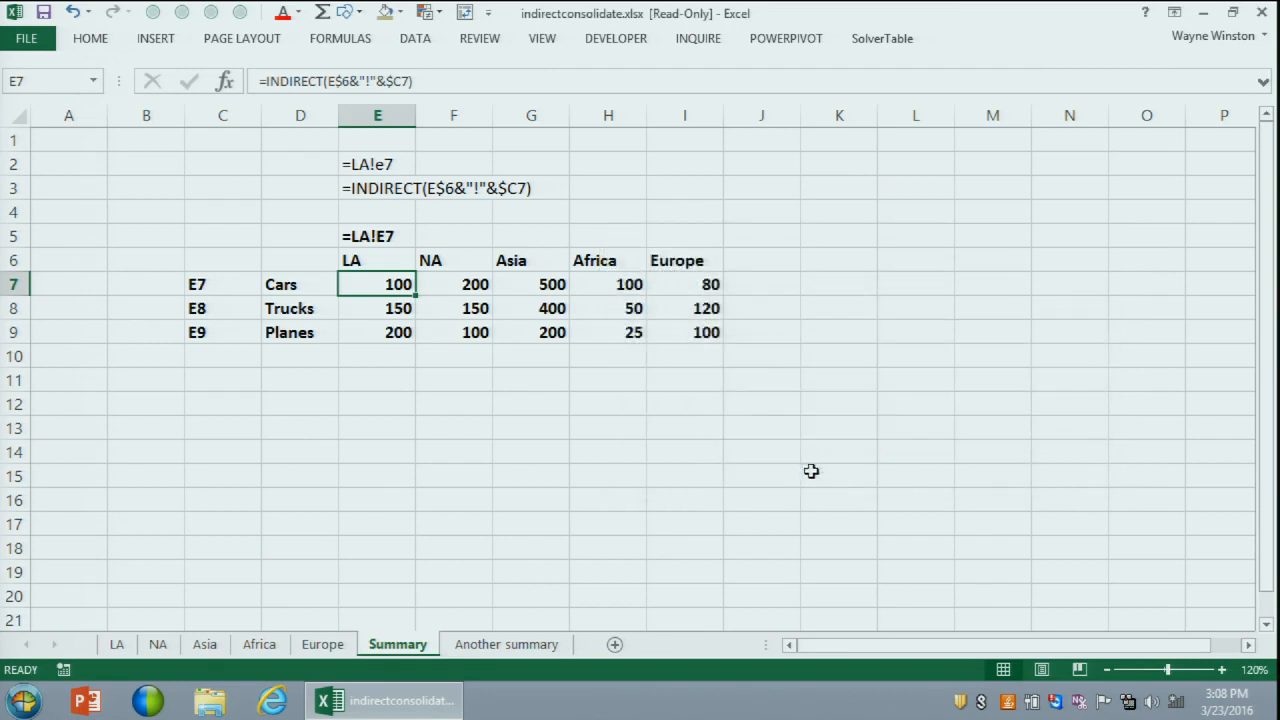
Step: Inspect the INDIRECT formula and its cell references in the Europe Planes cell, I9
left_click(685, 333)
double_click(686, 333)
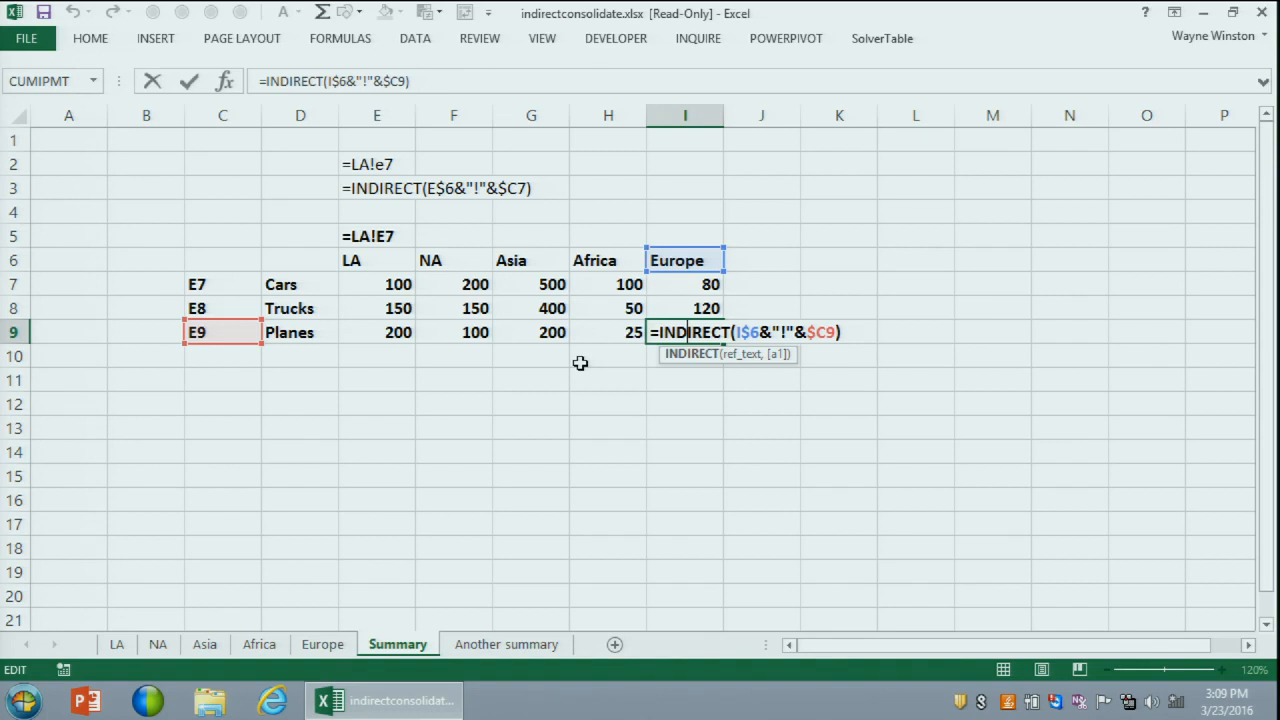
left_click_drag(580, 363, 530, 405)
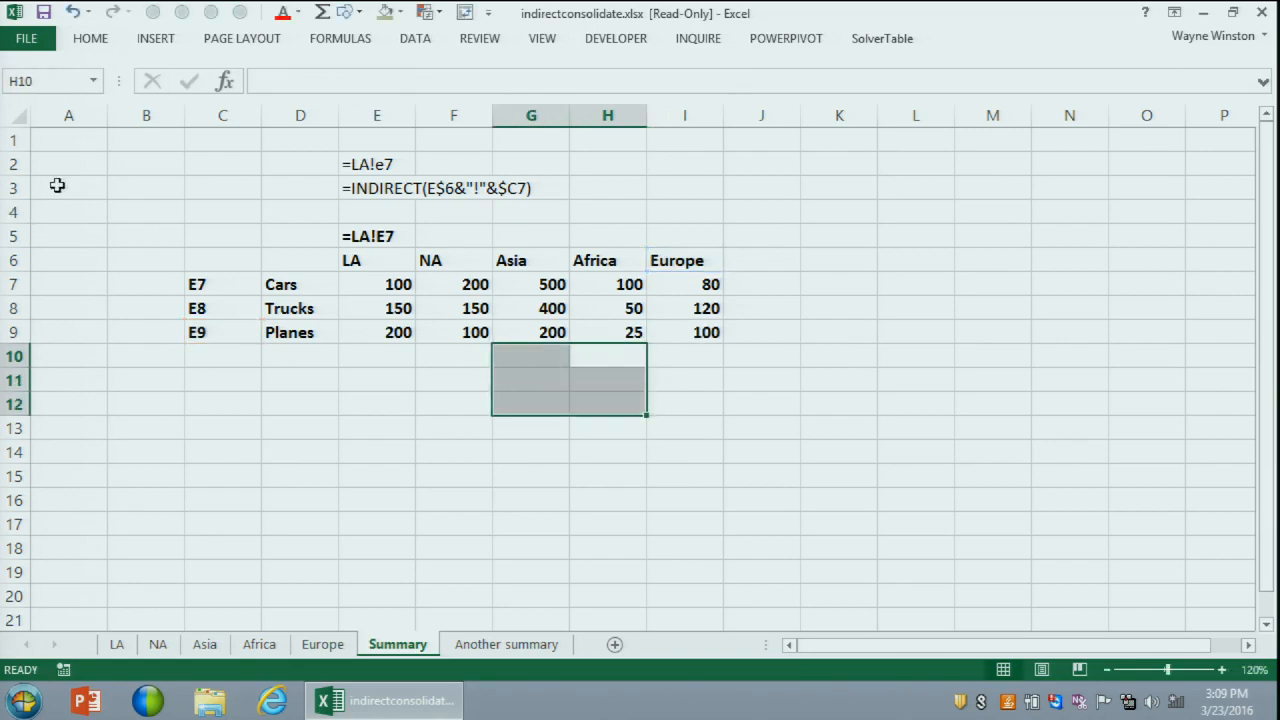
Step: Close indirectconsolidate.xlsx without saving the changes
left_click(33, 46)
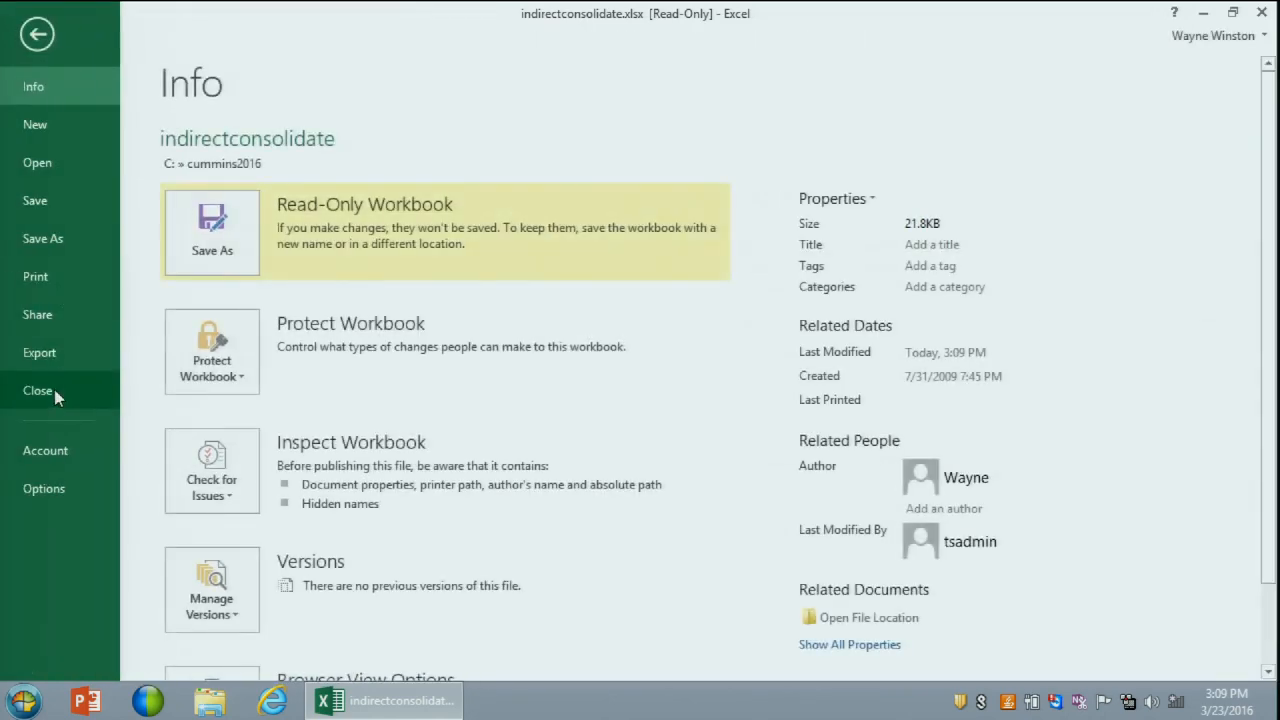
left_click(54, 389)
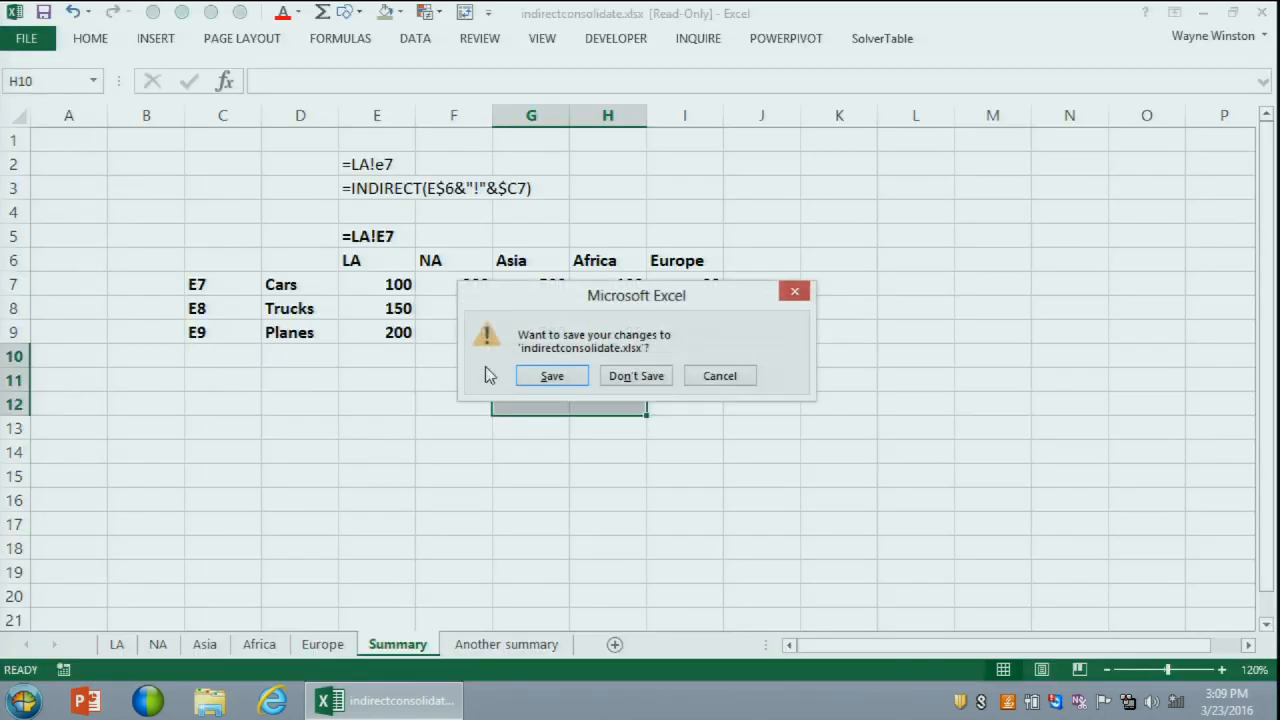
left_click(634, 378)
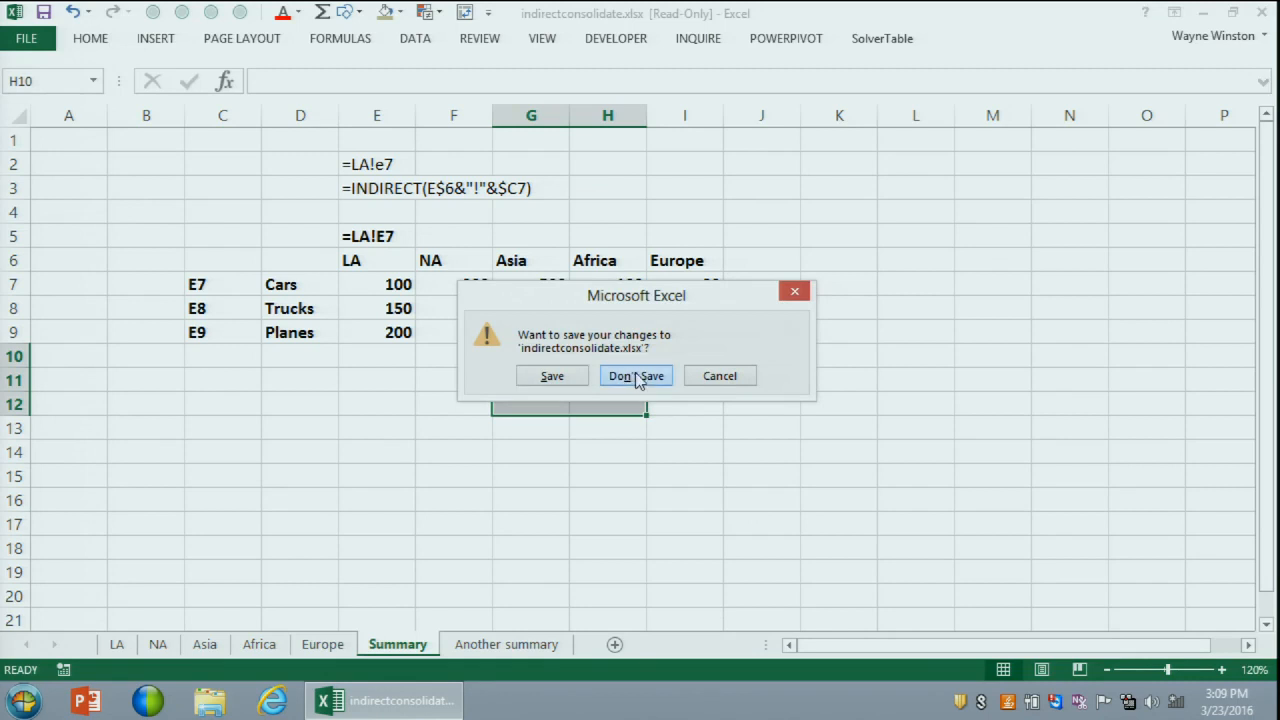
left_click(636, 376)
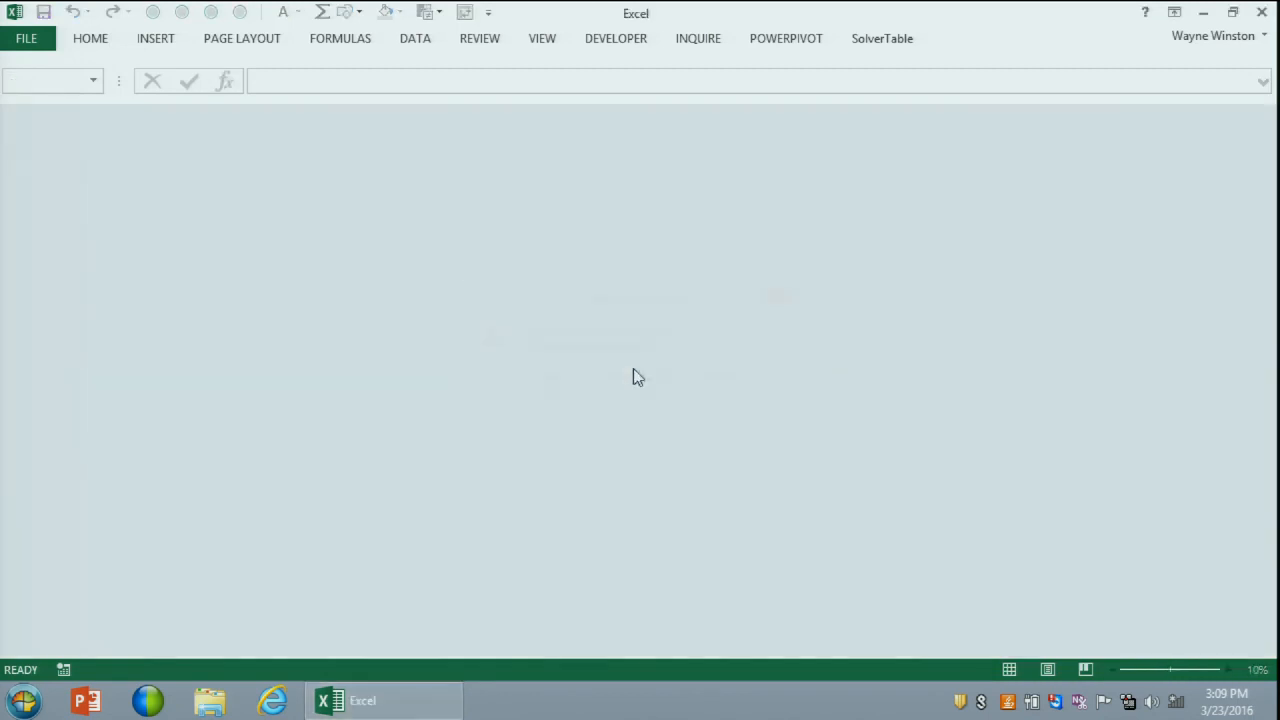
Step: Open the workbook worksheetnamestemp.xlsm from the cummins2016 folder
left_click(34, 40)
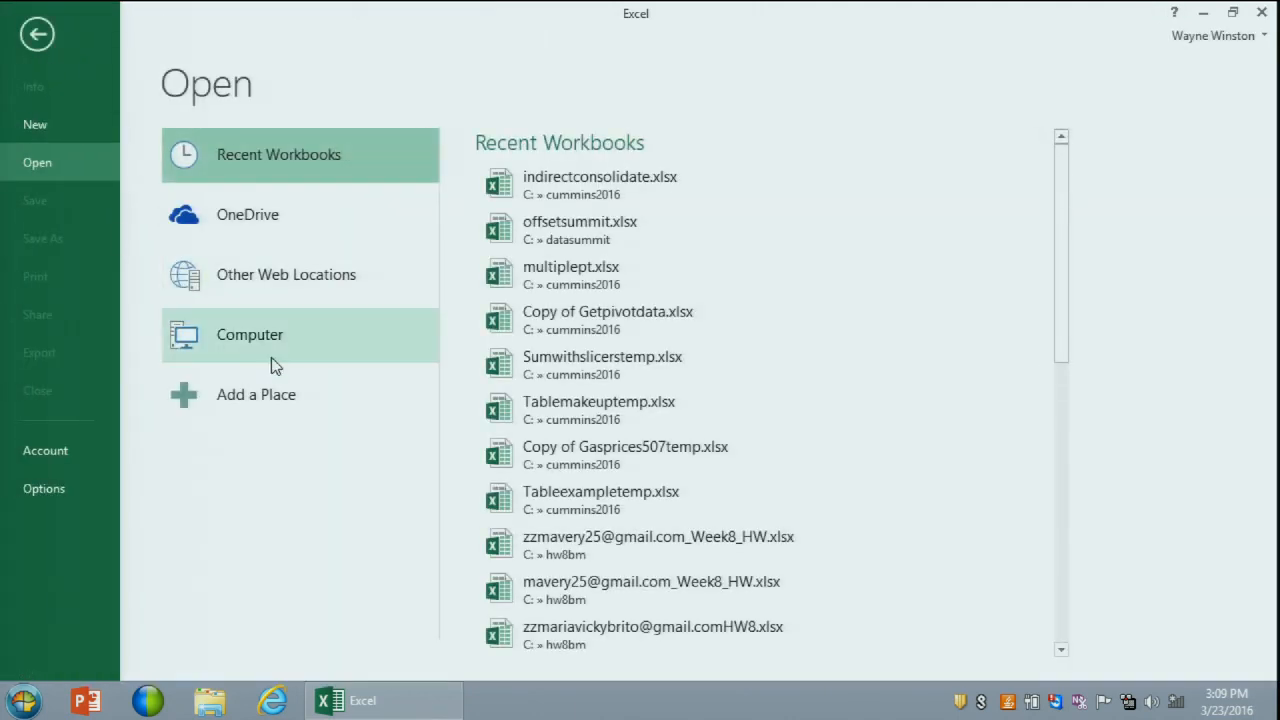
left_click(272, 360)
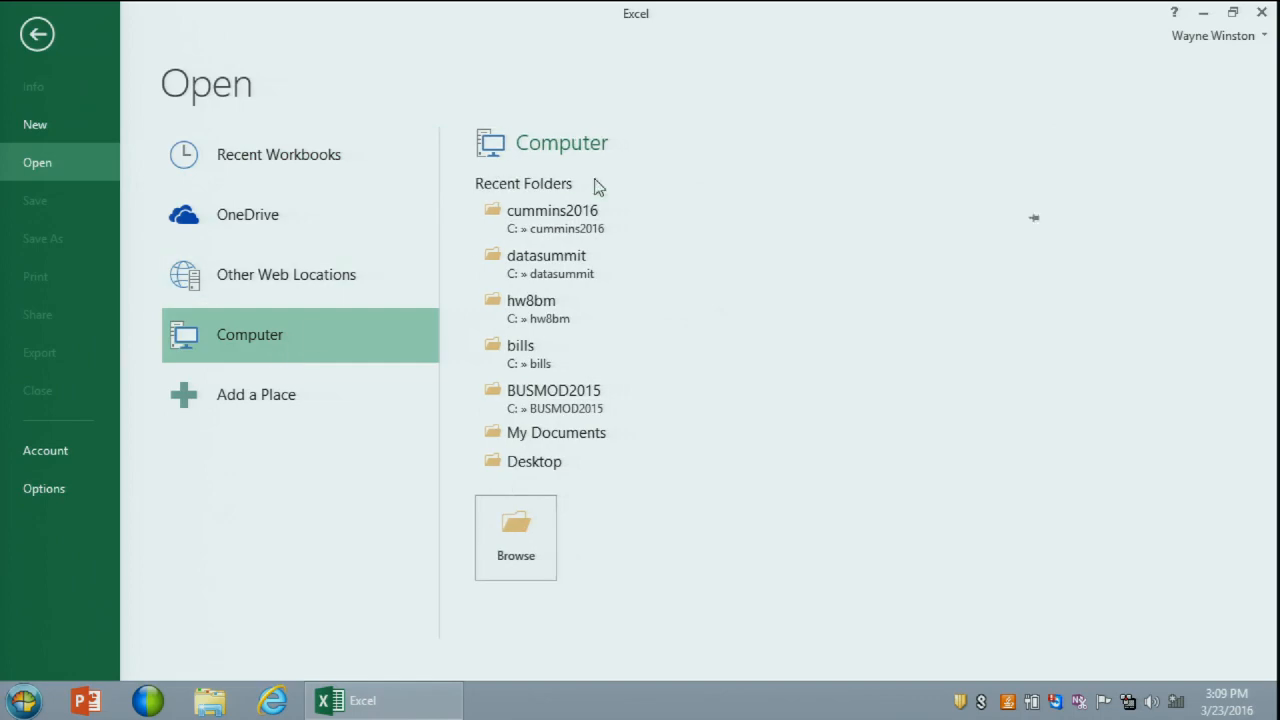
left_click(634, 206)
left_click(308, 528)
key("End")
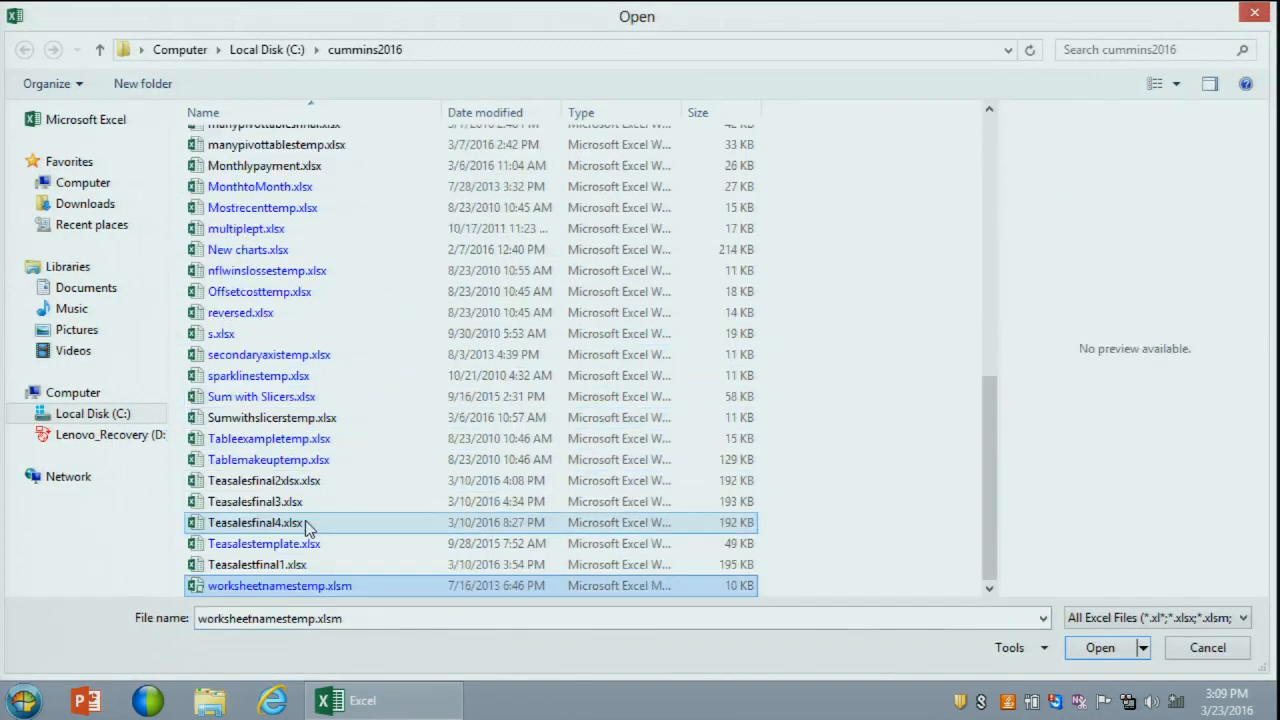
double_click(337, 590)
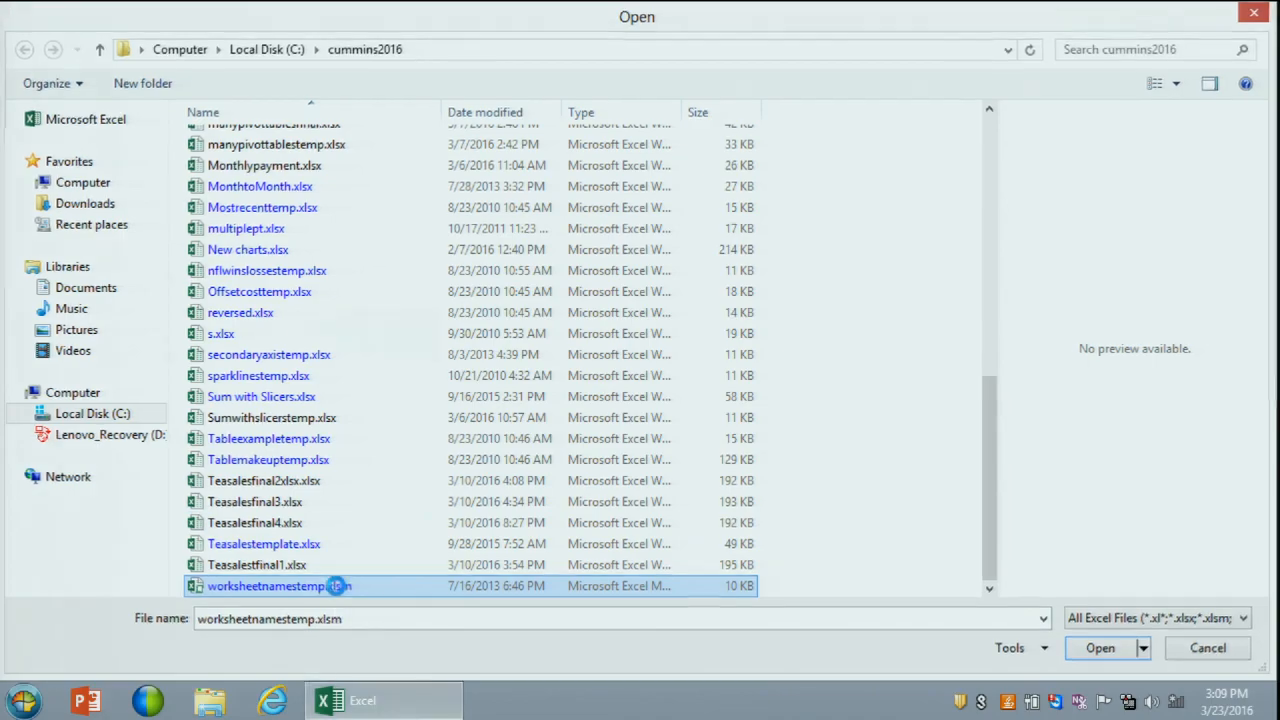
left_click(345, 510)
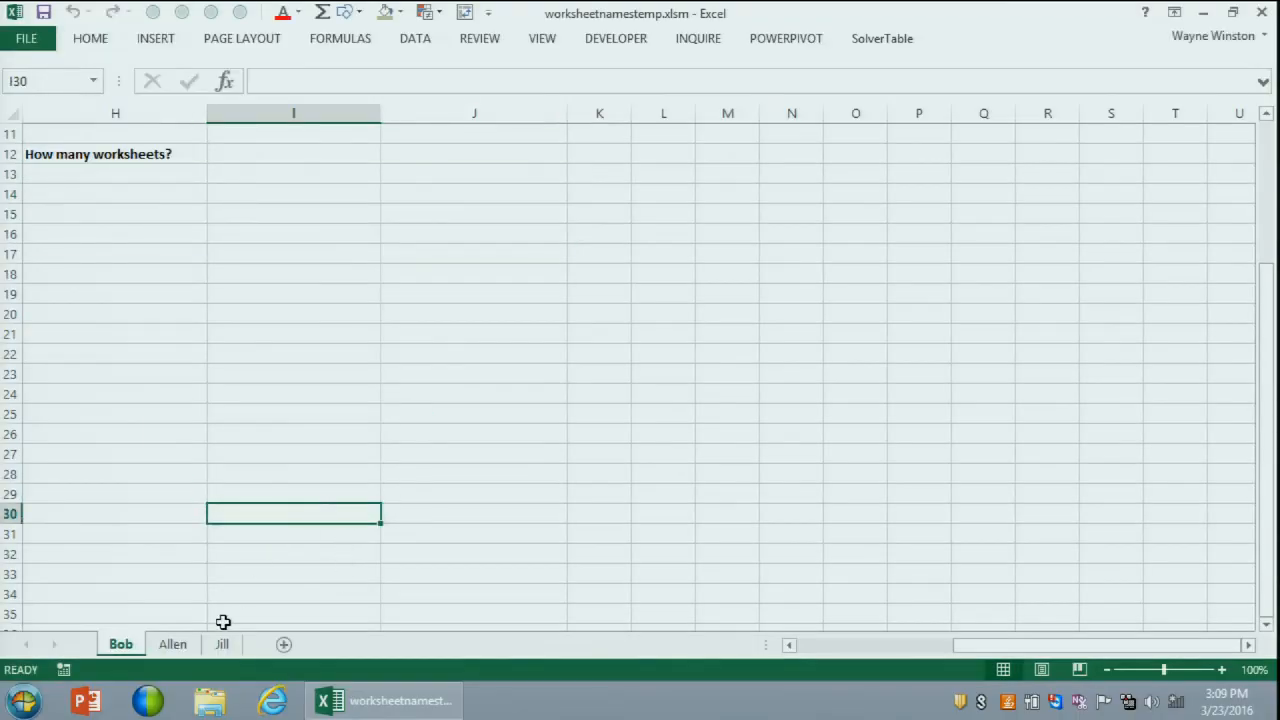
Step: Count the workbook's worksheets by entering =SHEETS() in cell F13 of the Bob sheet
key("Left")
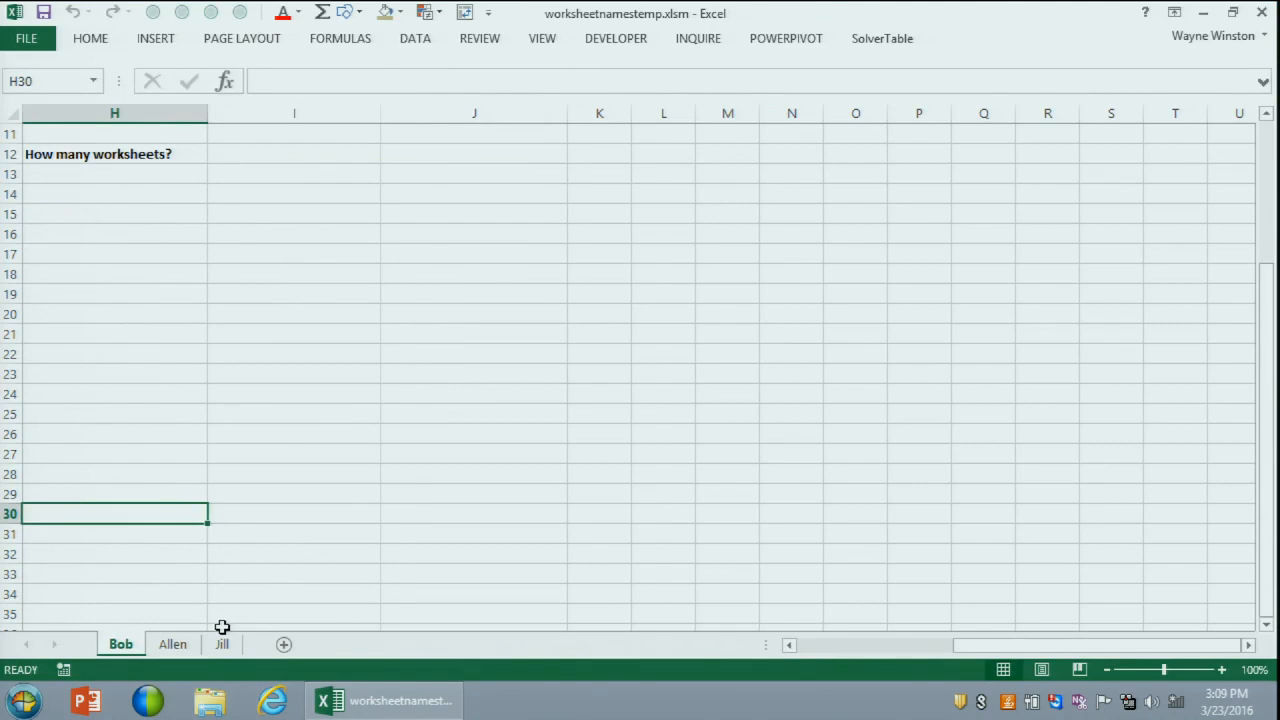
key("Home")
key("Page_Up")
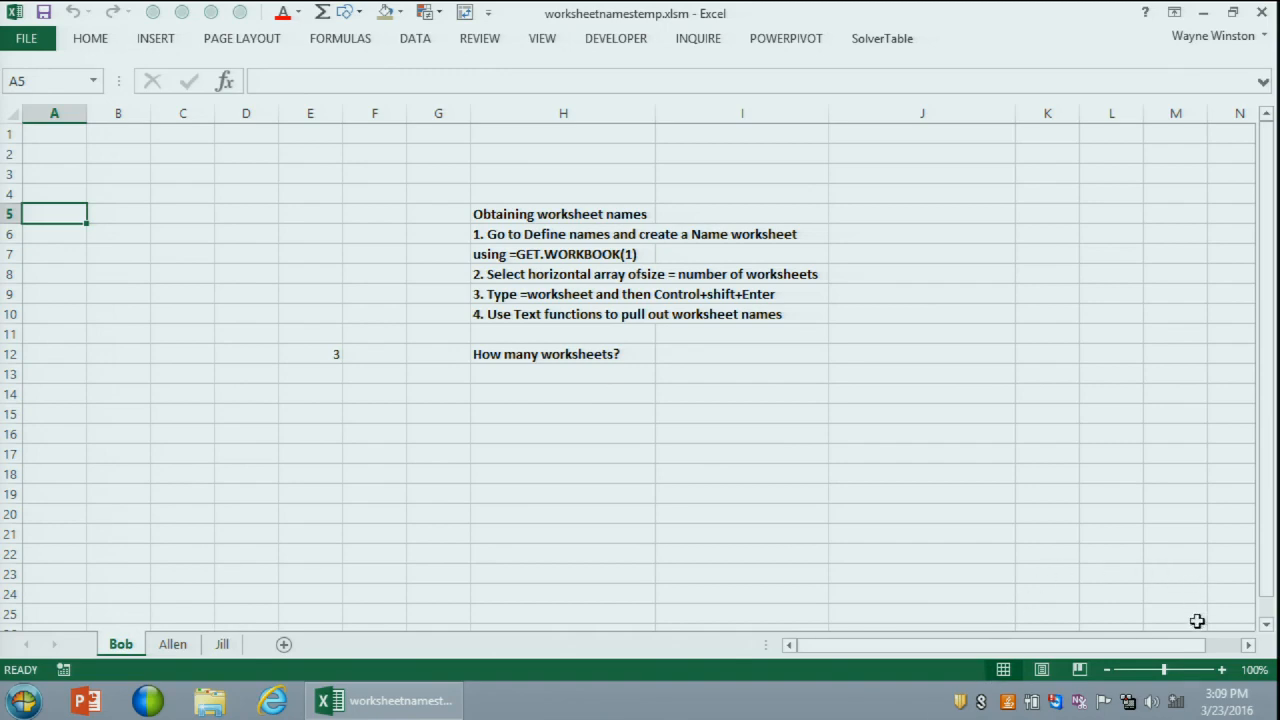
left_click(1220, 669)
left_click(1220, 669)
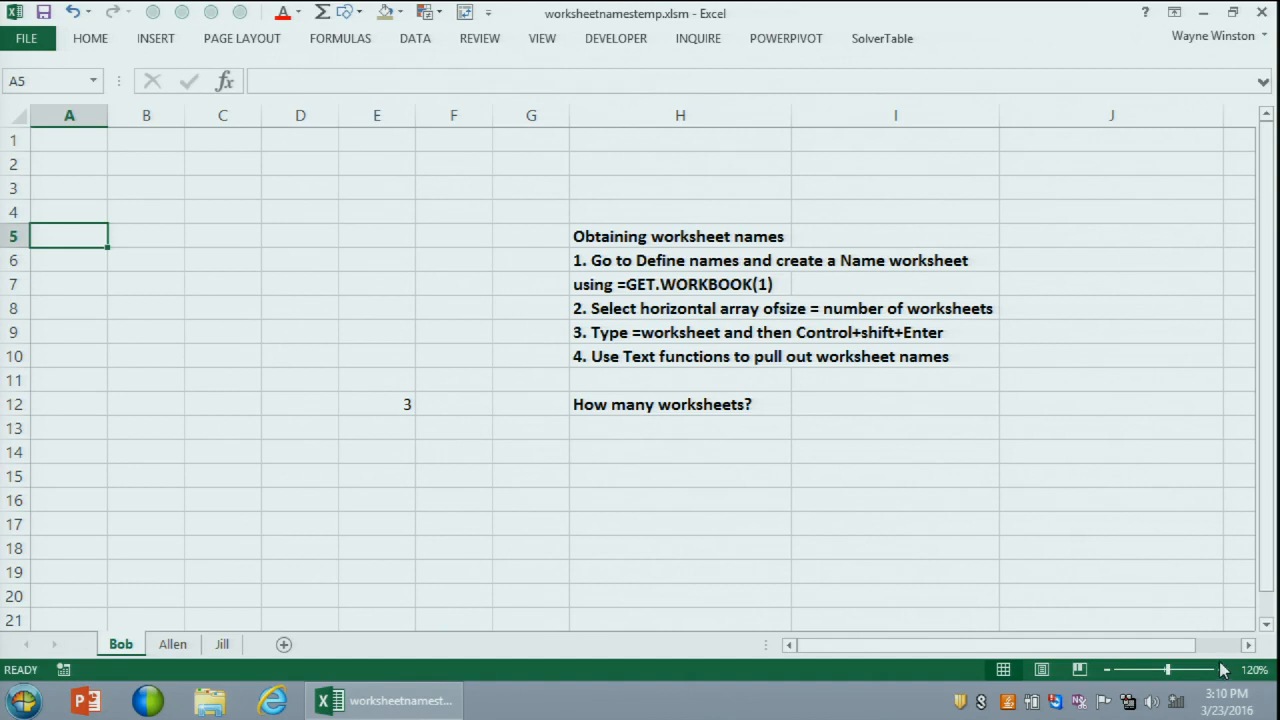
left_click(443, 434)
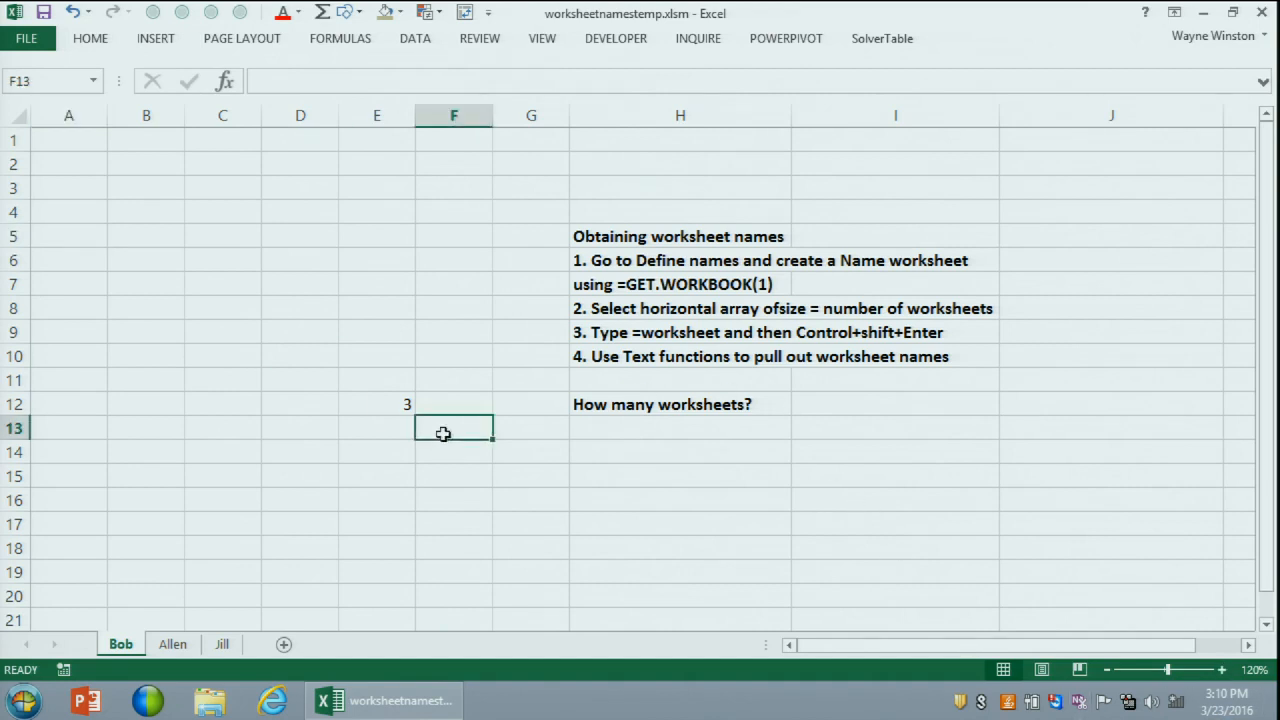
type("=SHEETS()")
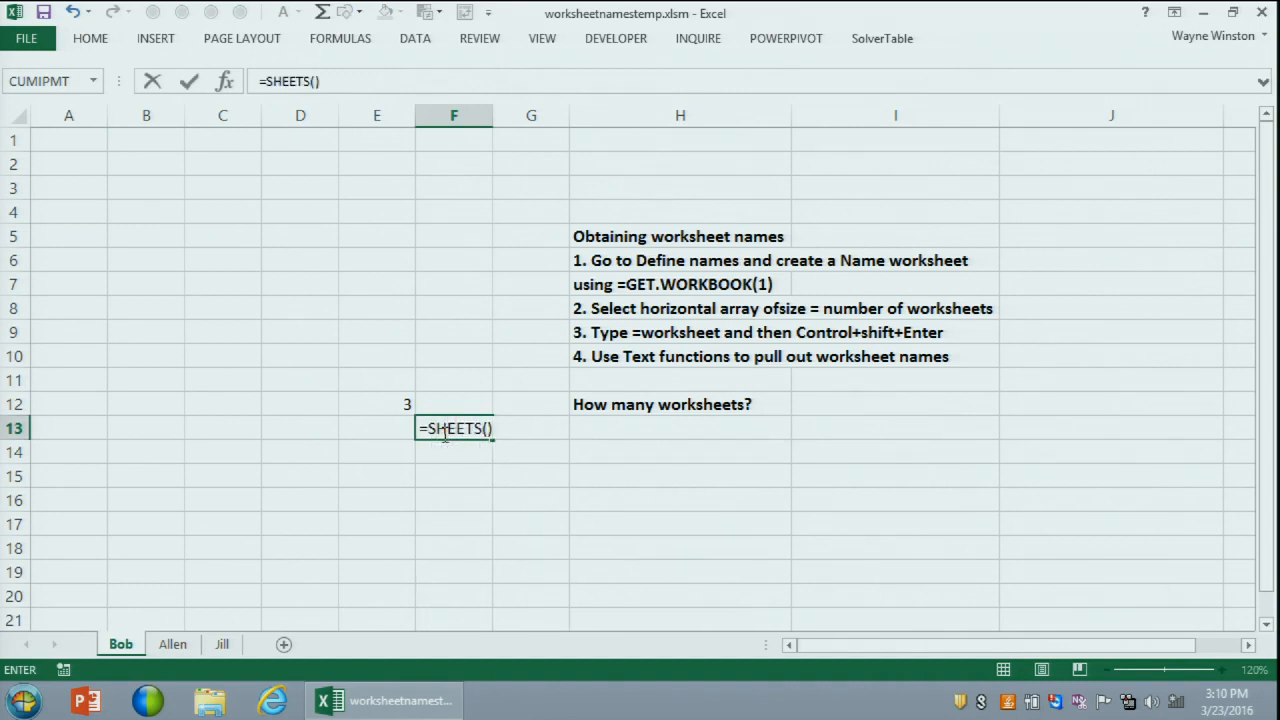
key("Return")
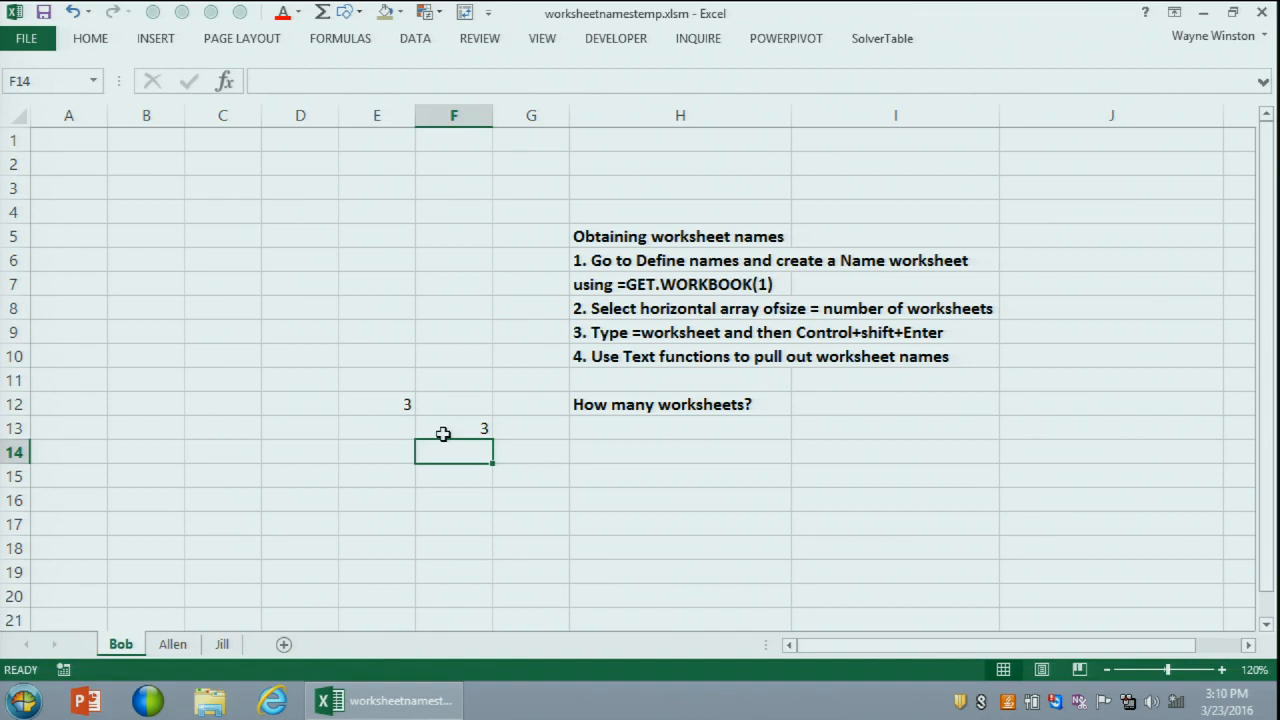
Step: Enter TAYLOR, KATY and BRITNEY across cells B1 to D1 of the Bob sheet
key("Left")
key("Left")
key("Up")
key("Up")
key("Up")
key("Up")
key("Up")
key("Up")
key("Up")
key("Up")
key("Up")
key("Up")
key("Up")
key("Up")
key("Up")
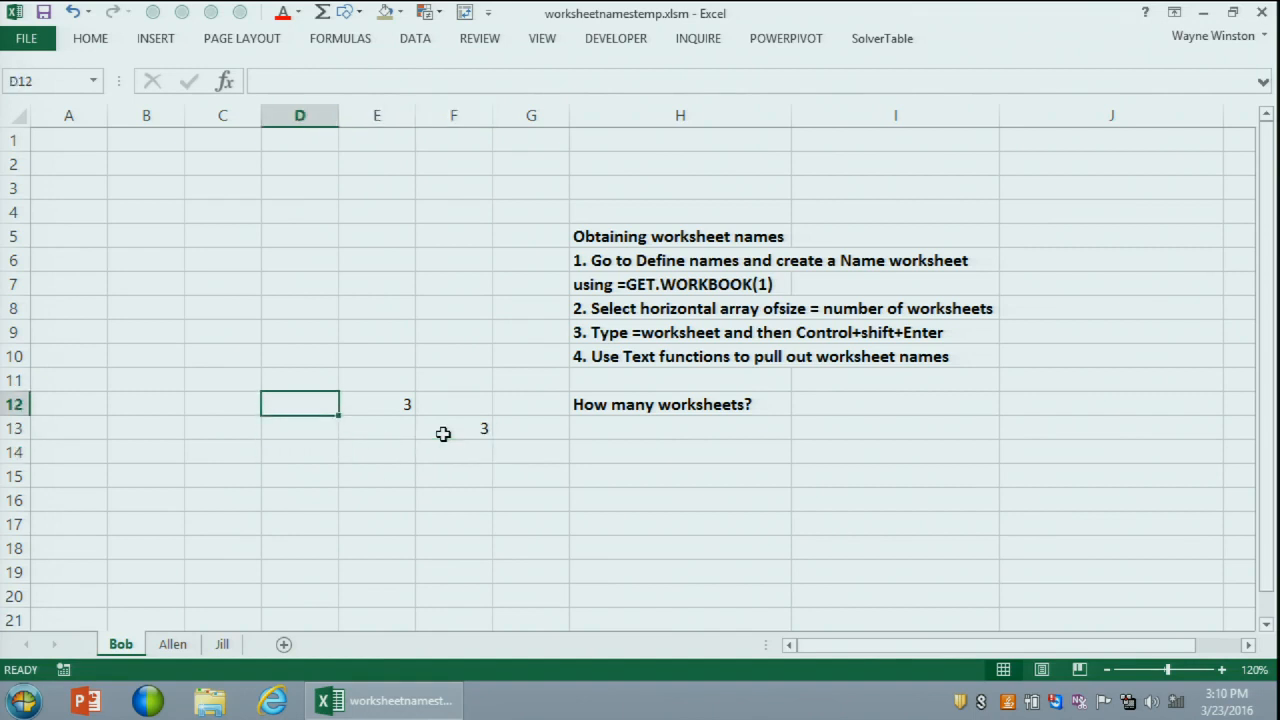
key("Left")
key("Left")
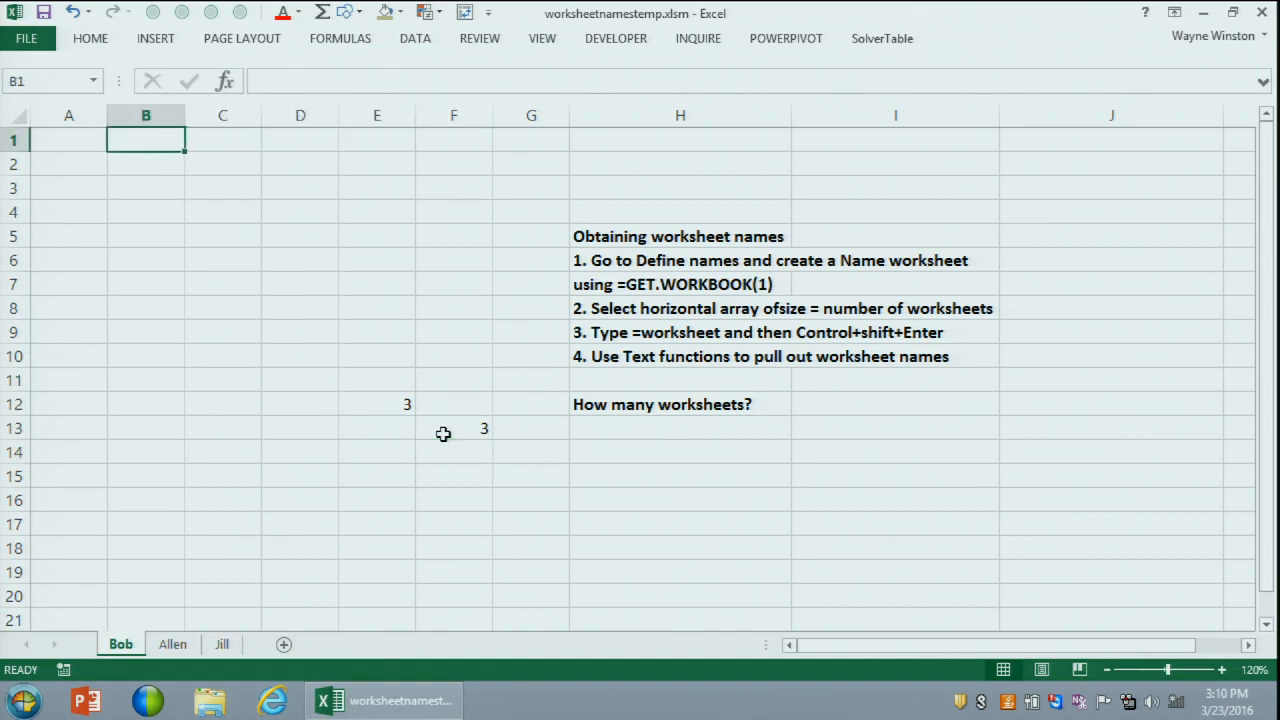
type("TAYLOR")
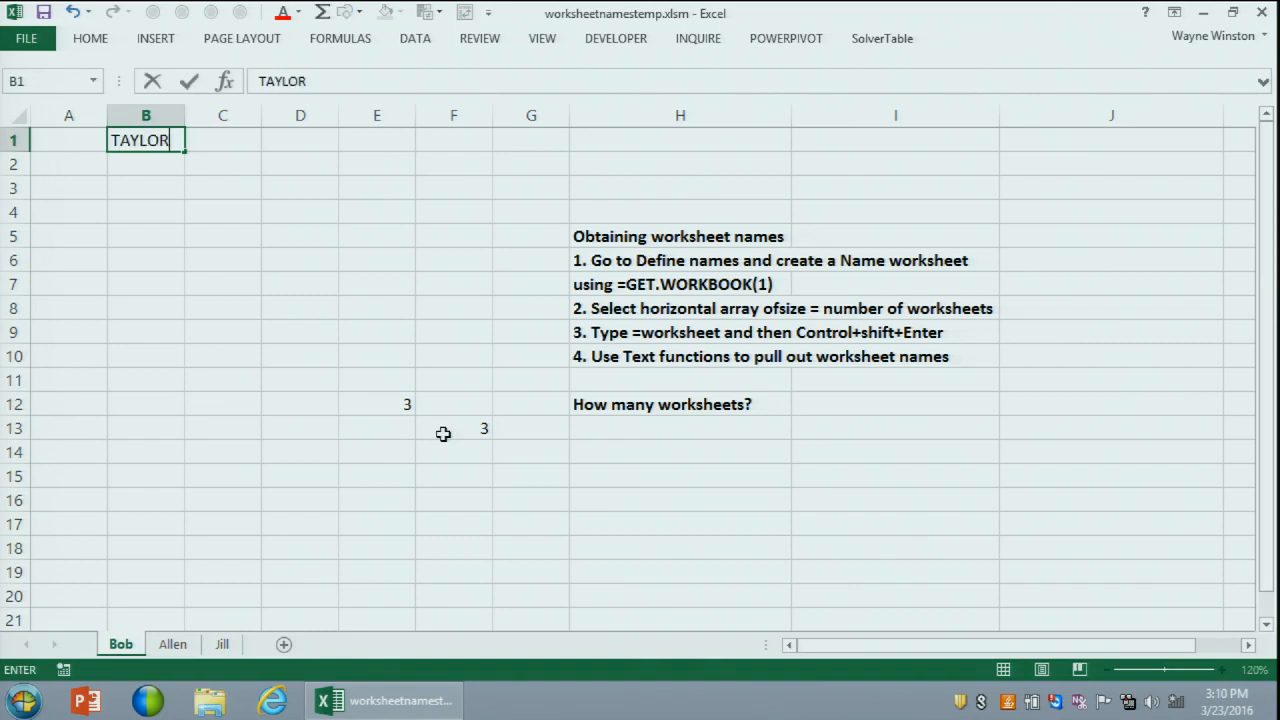
key("Tab")
type("KATY")
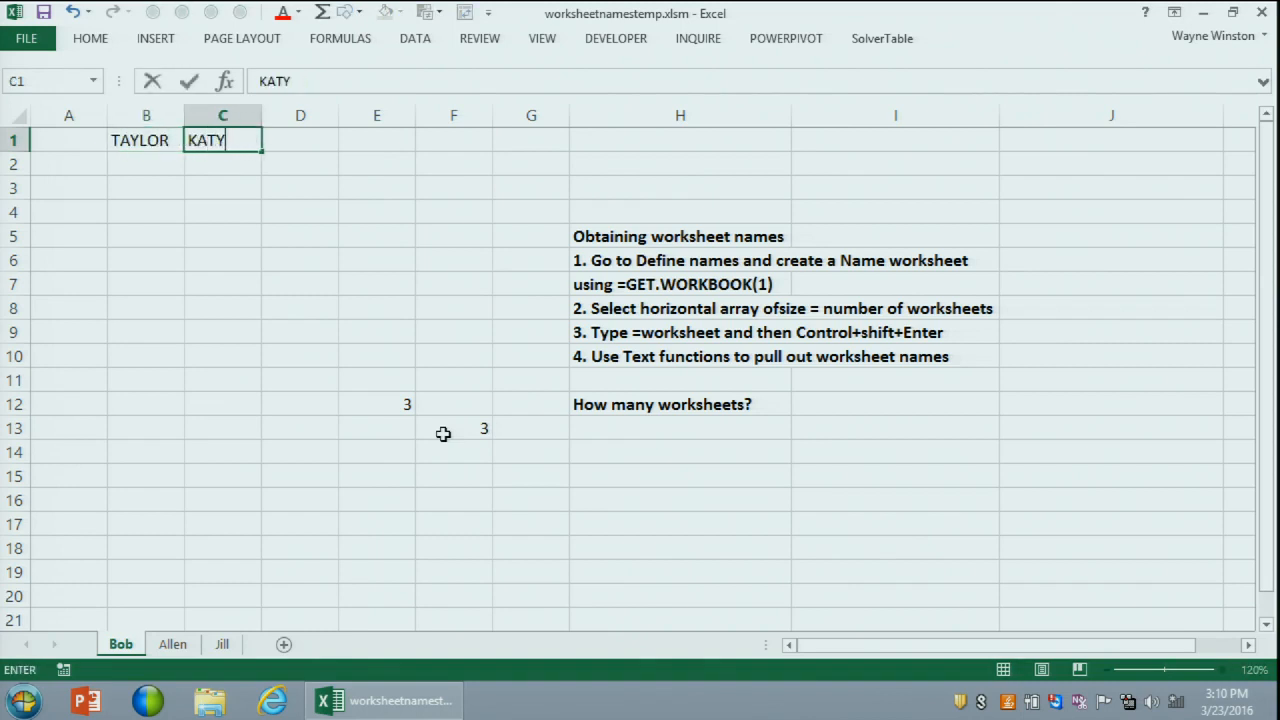
key("Tab")
type("BRITNEY")
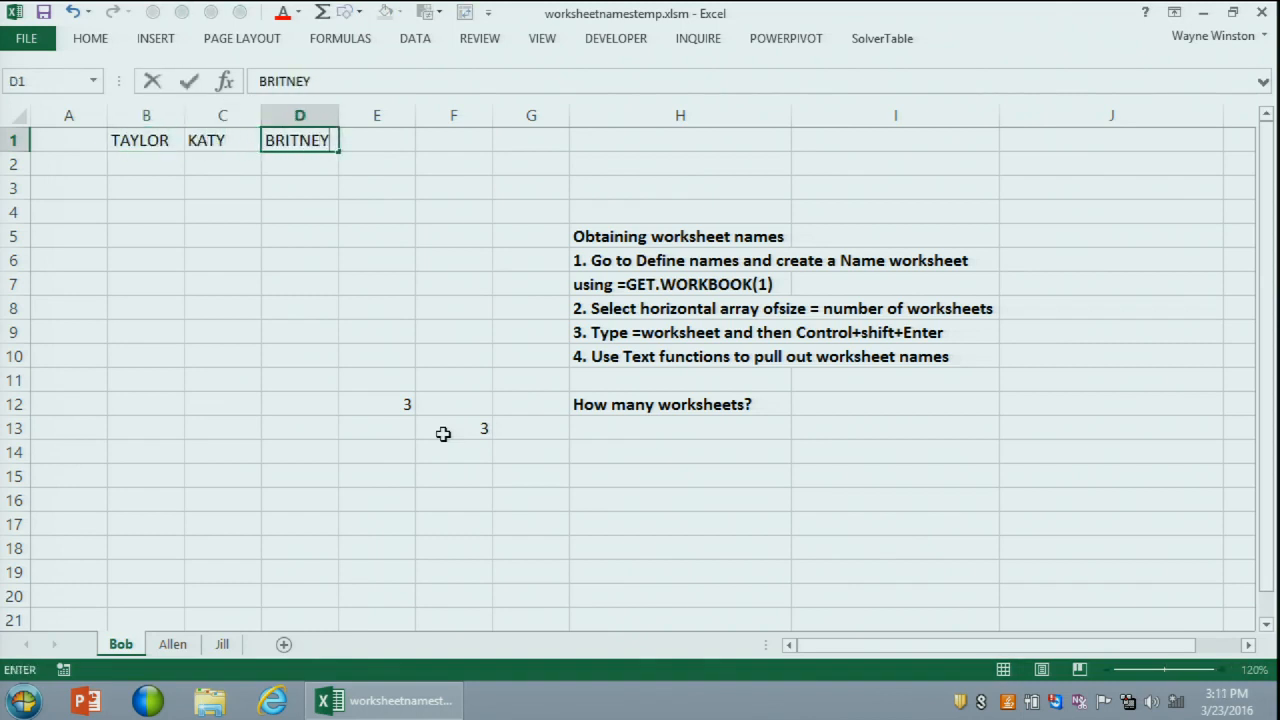
key("Tab")
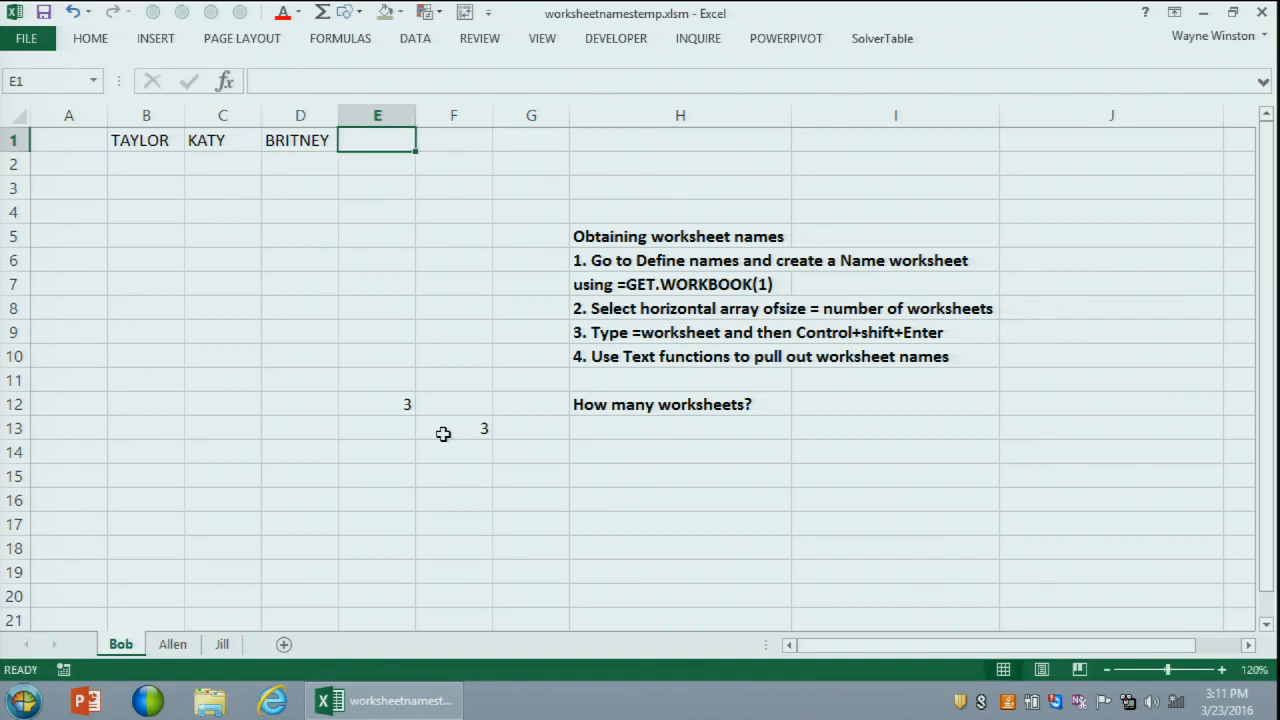
Step: Enter PARIS in cell E1 to complete the row of names
type("PARIS")
key("Down")
key("Down")
key("Down")
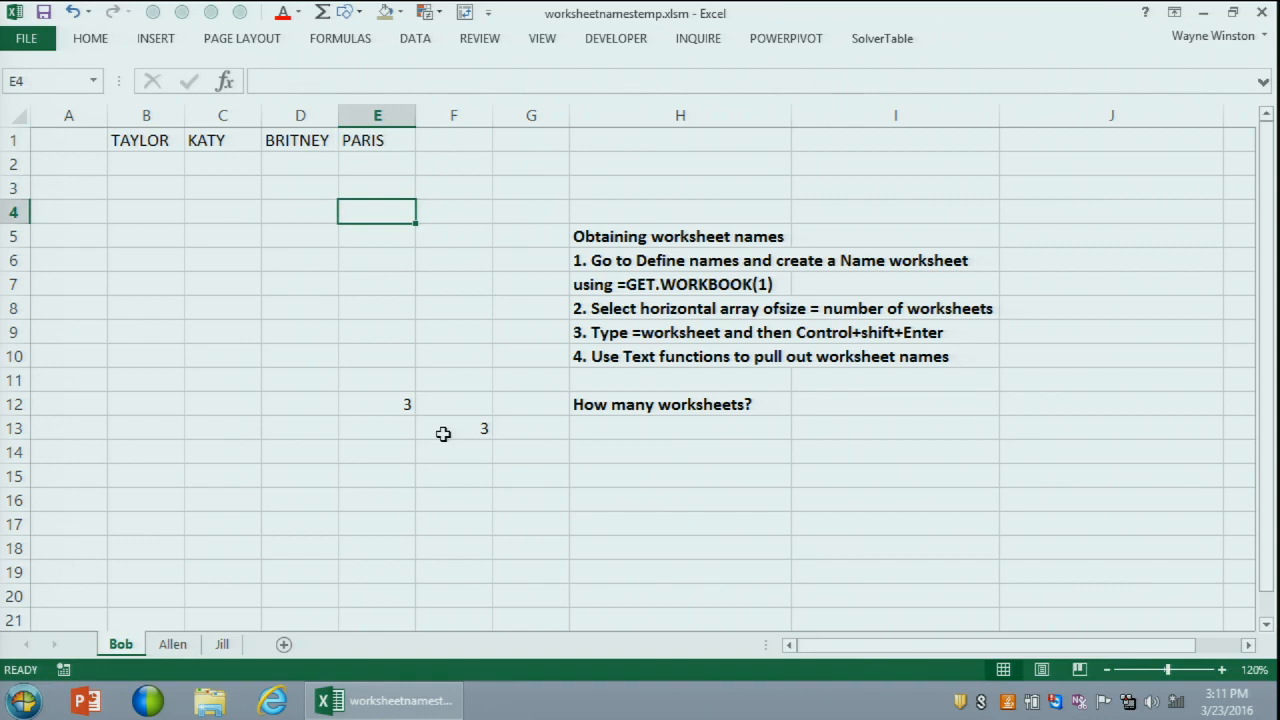
key("Left")
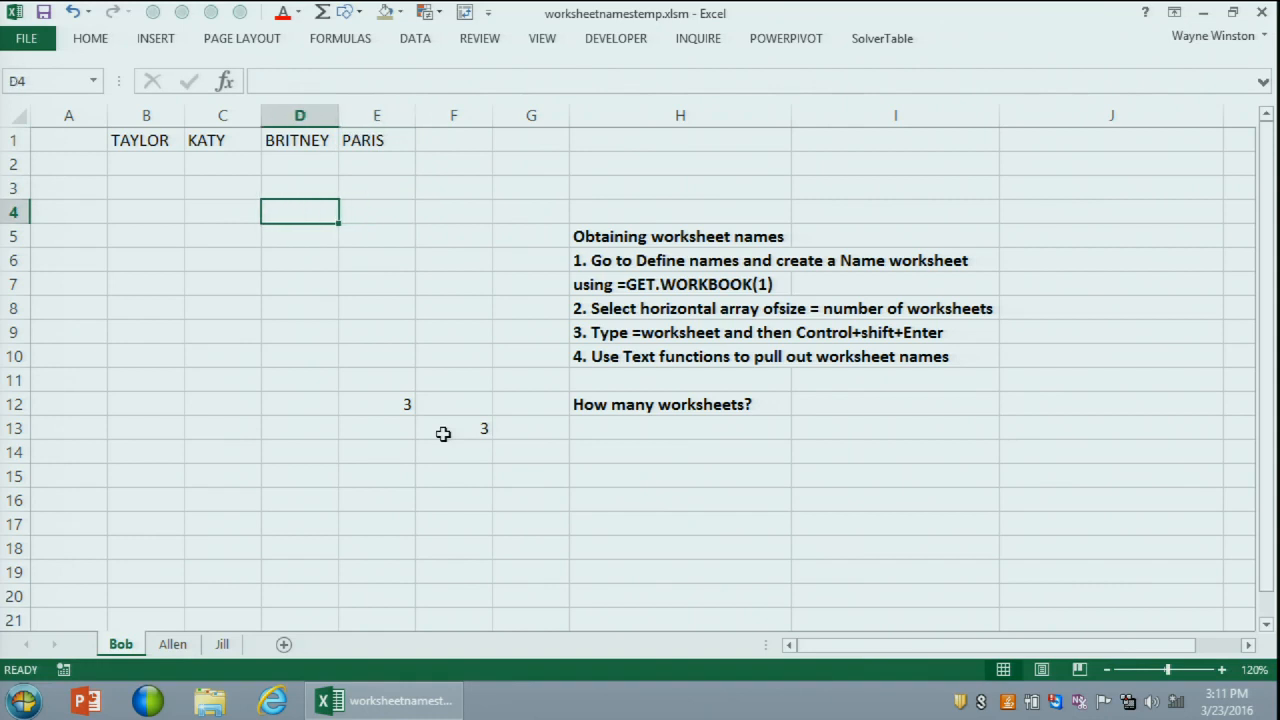
Step: Copy the names in B1:E1 and paste them transposed into a column starting at cell C5
left_click(138, 140)
left_click_drag(201, 148, 345, 143)
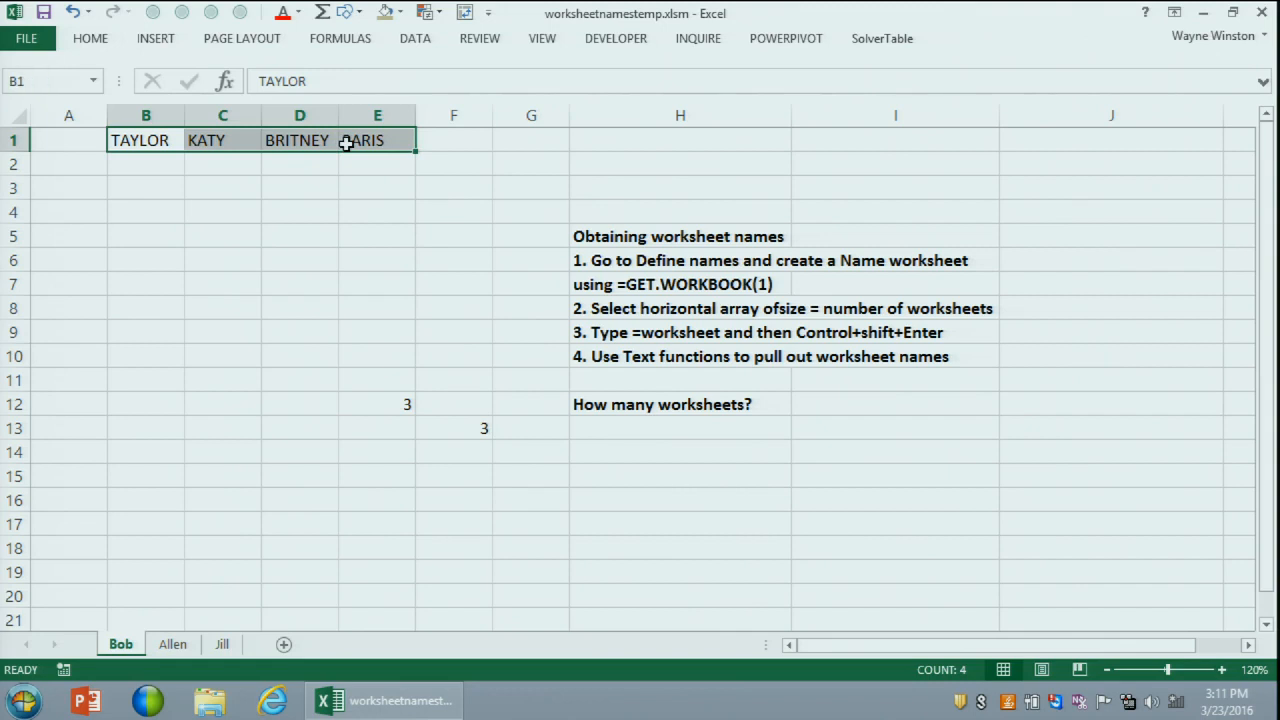
key("ctrl+c")
right_click(225, 238)
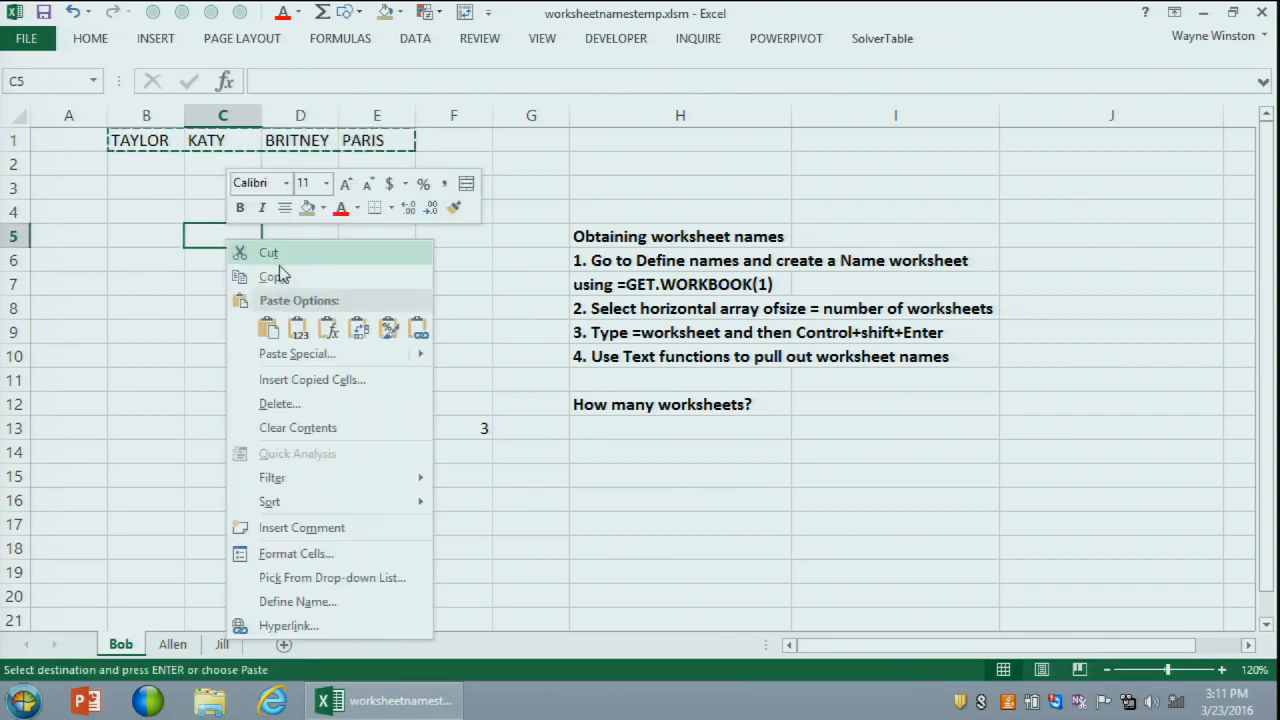
left_click(359, 328)
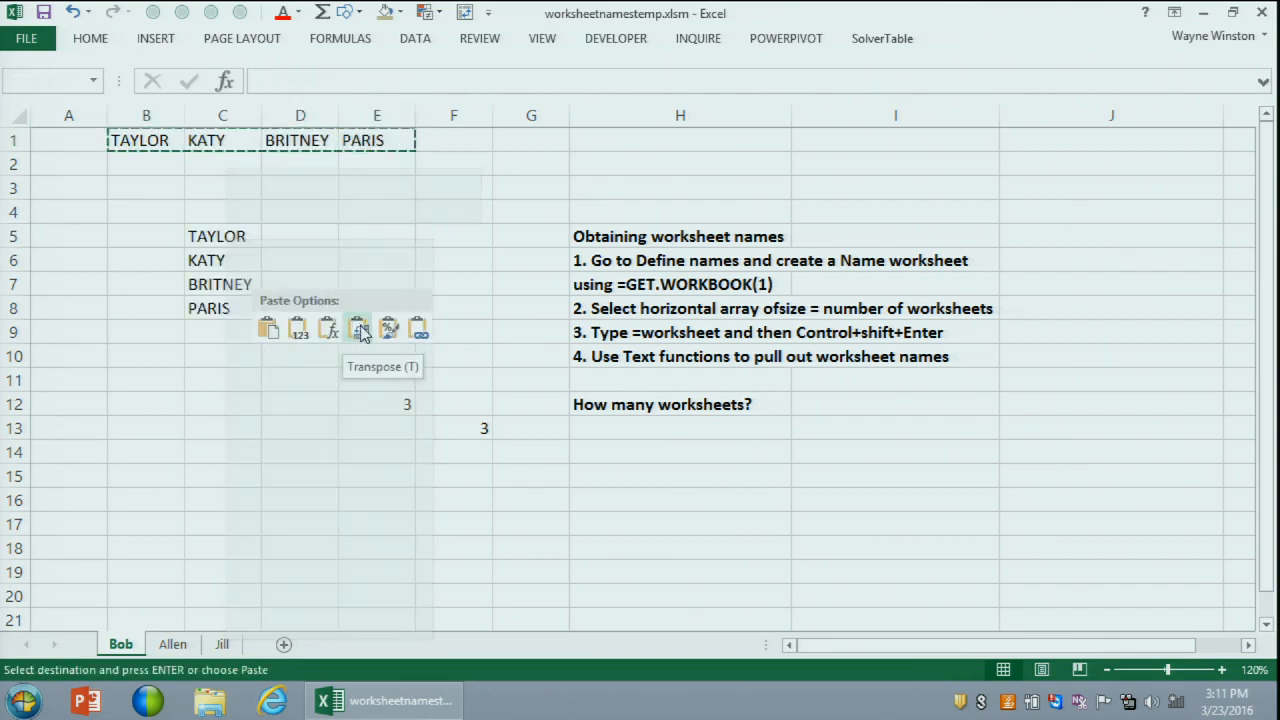
left_click(294, 384)
key("Escape")
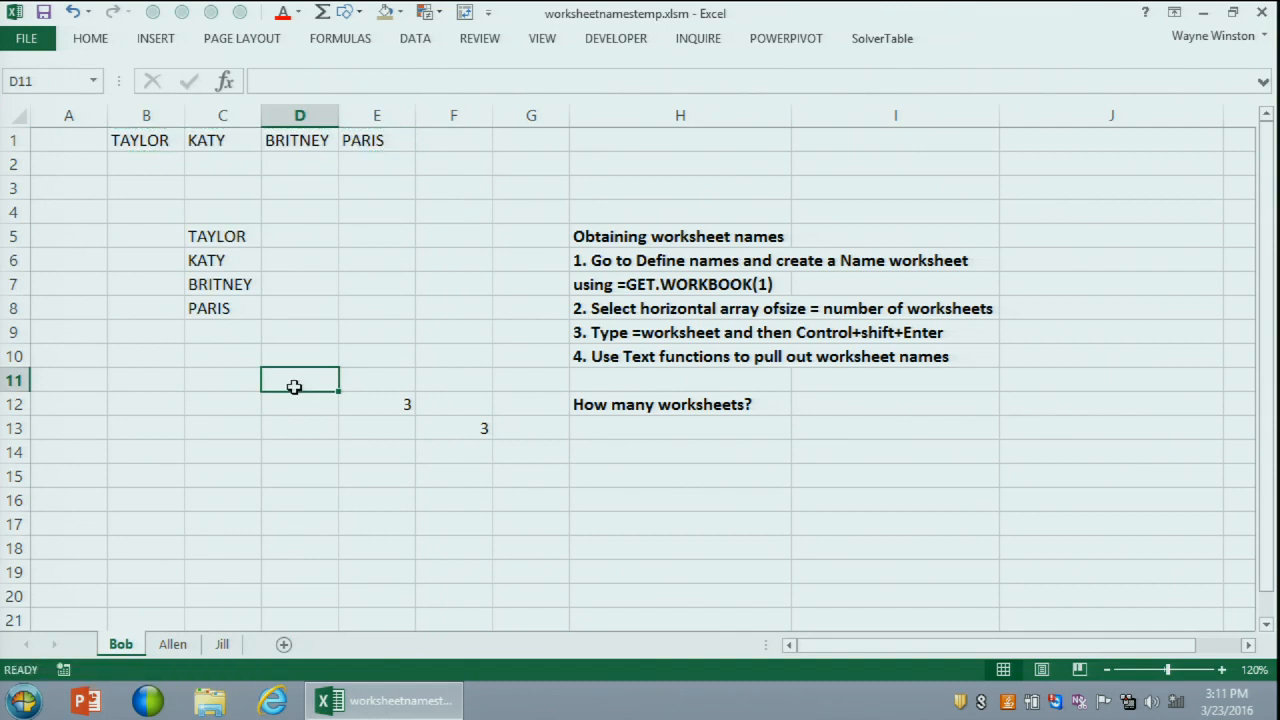
key("Up")
key("Up")
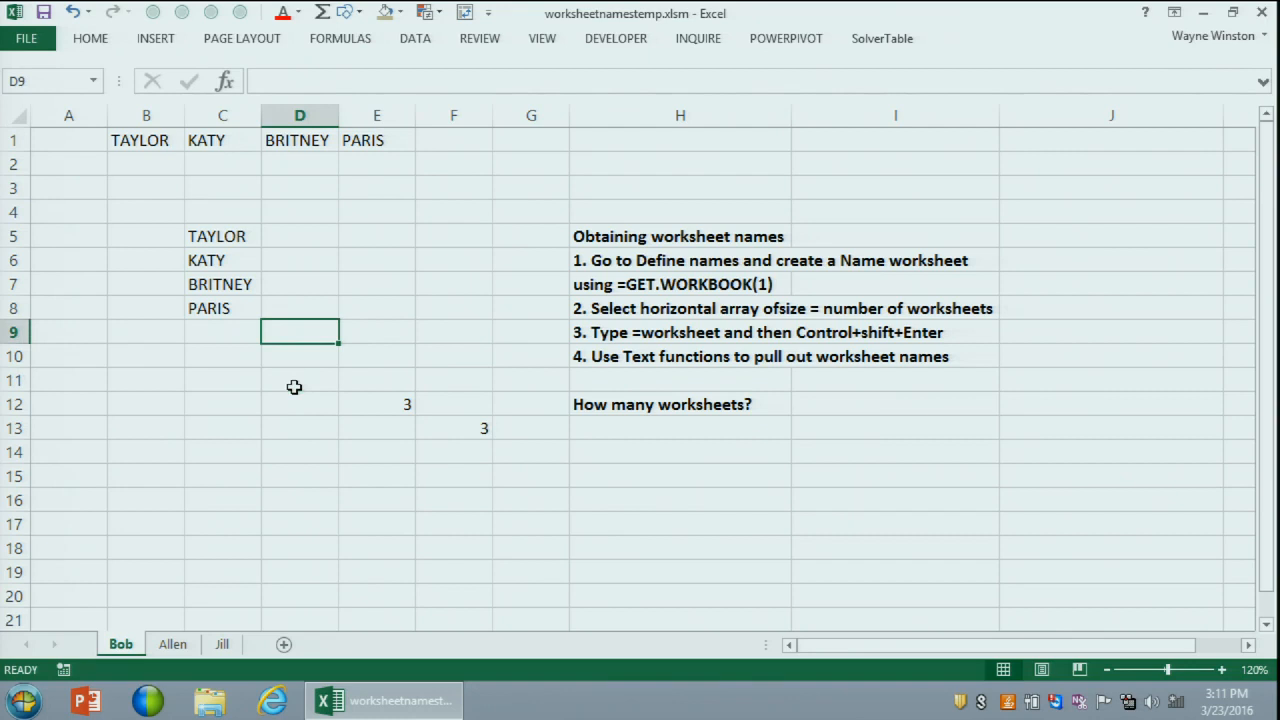
key("Left")
key("Left")
key("Down")
key("Right")
key("Left")
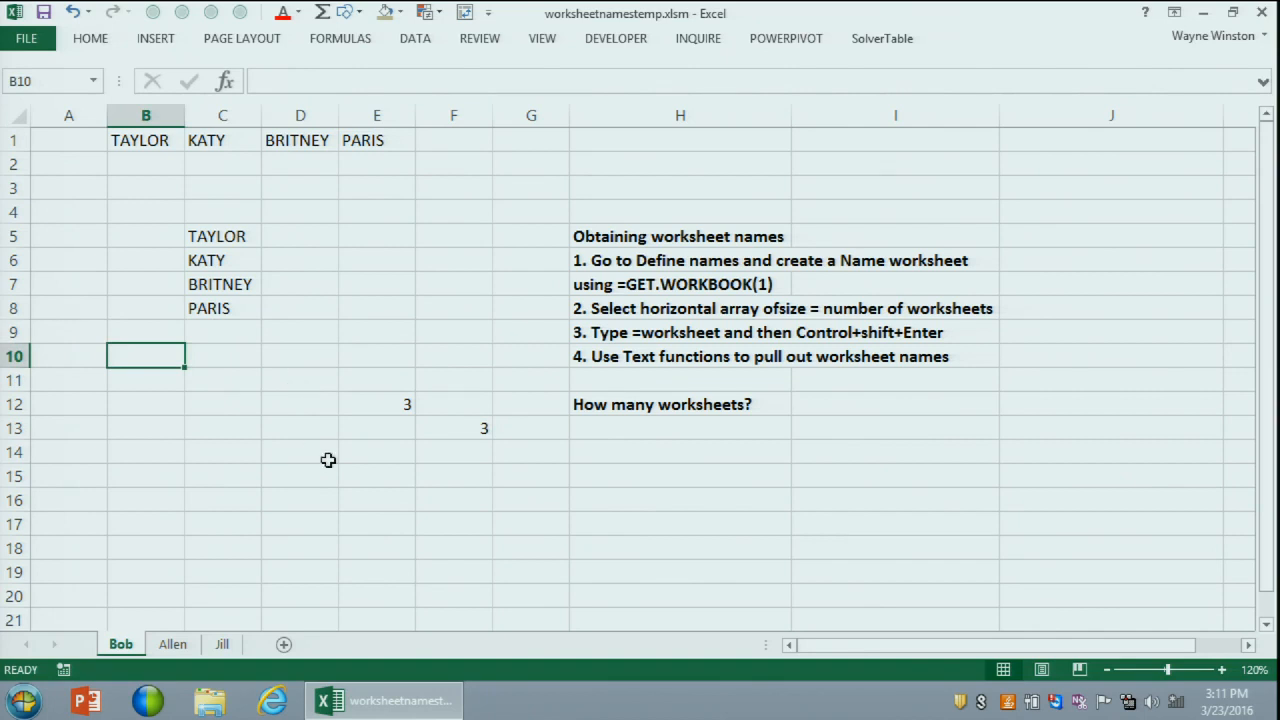
Step: Clear the contents of cells E12:F13
left_click_drag(382, 400, 481, 428)
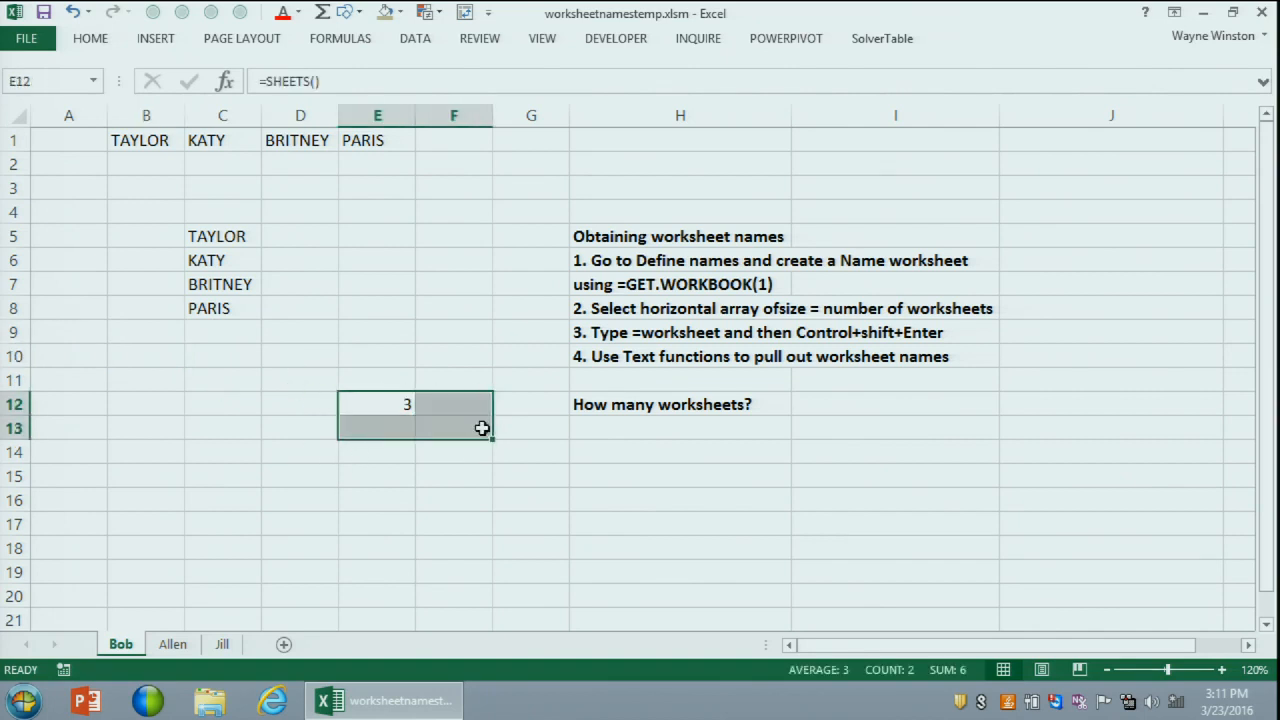
key("Delete")
Step: Enter the array formula =TRANSPOSE(B1:E1) across cells C10:C13
key("Left")
key("Left")
key("Up")
key("Up")
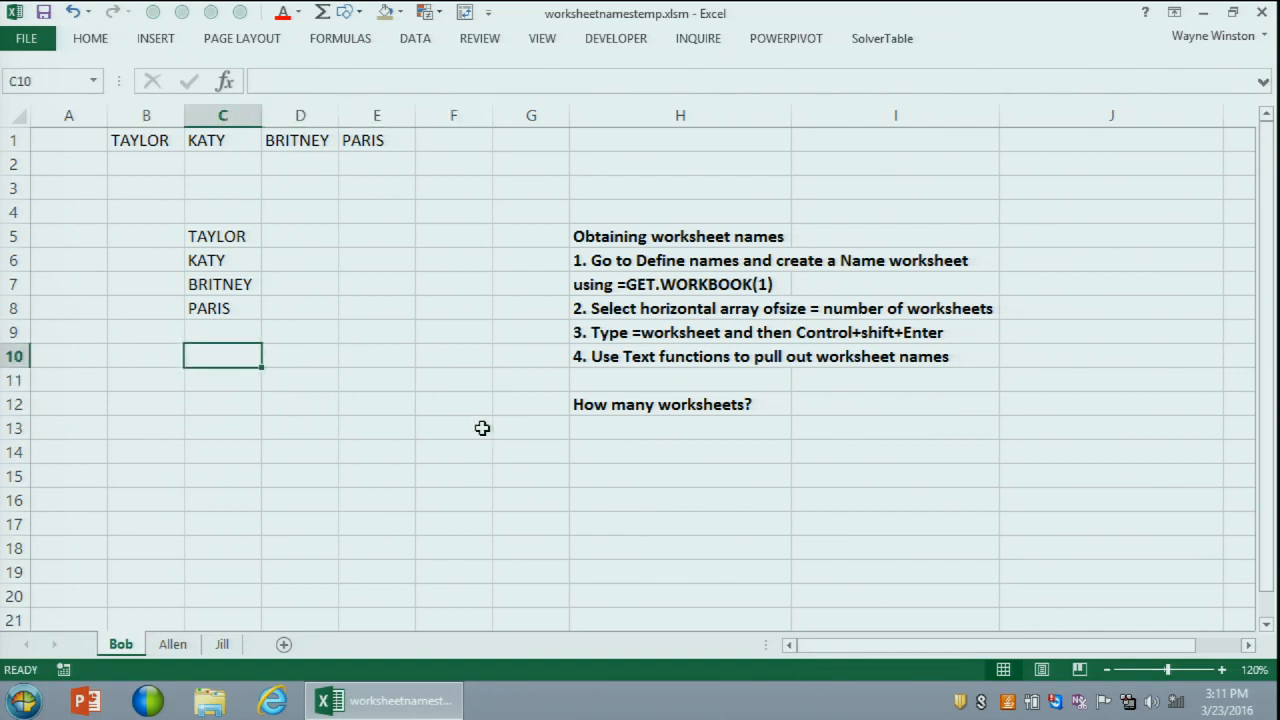
key("shift+Down")
key("shift+Down")
key("shift+Down")
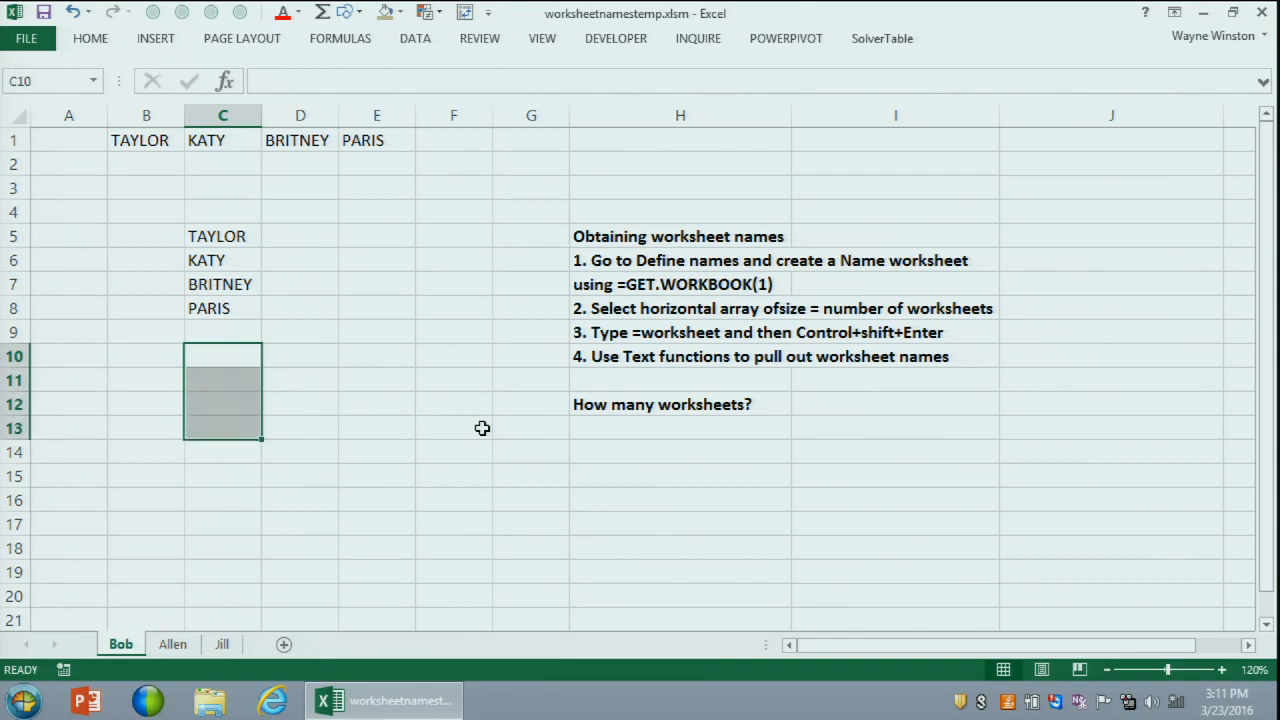
type("=TRANSPOSE(")
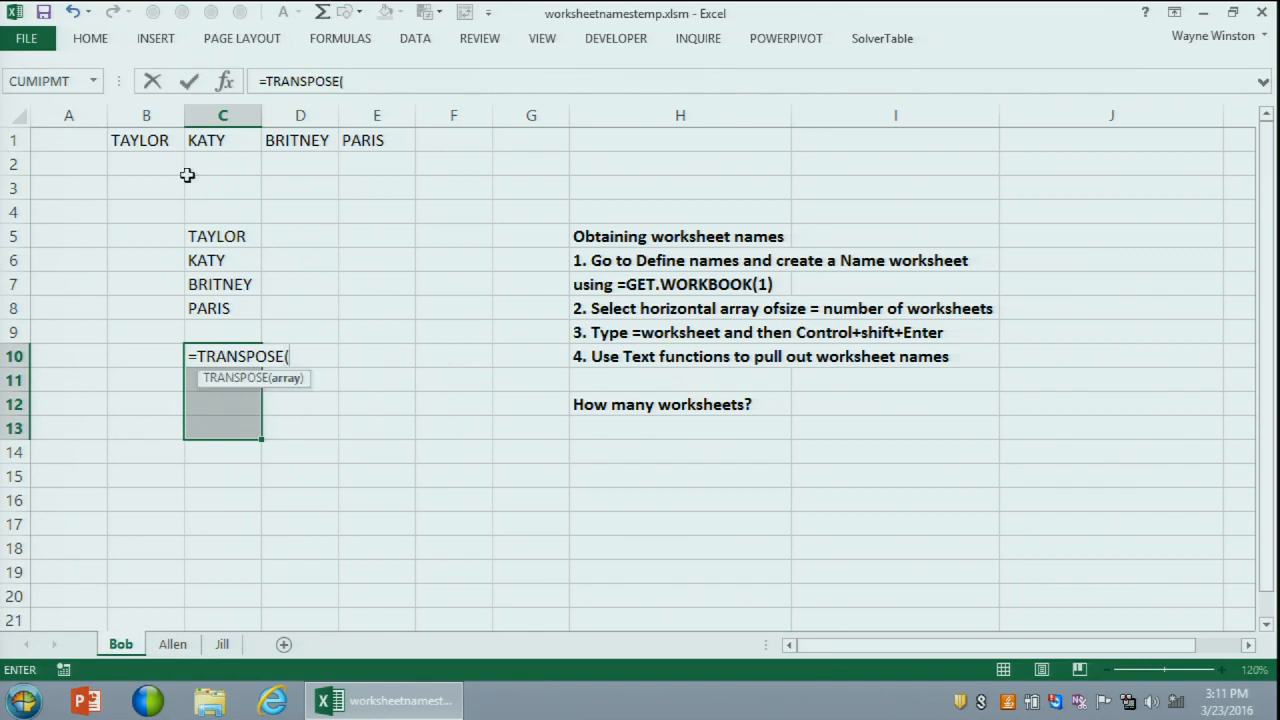
left_click_drag(158, 140, 343, 142)
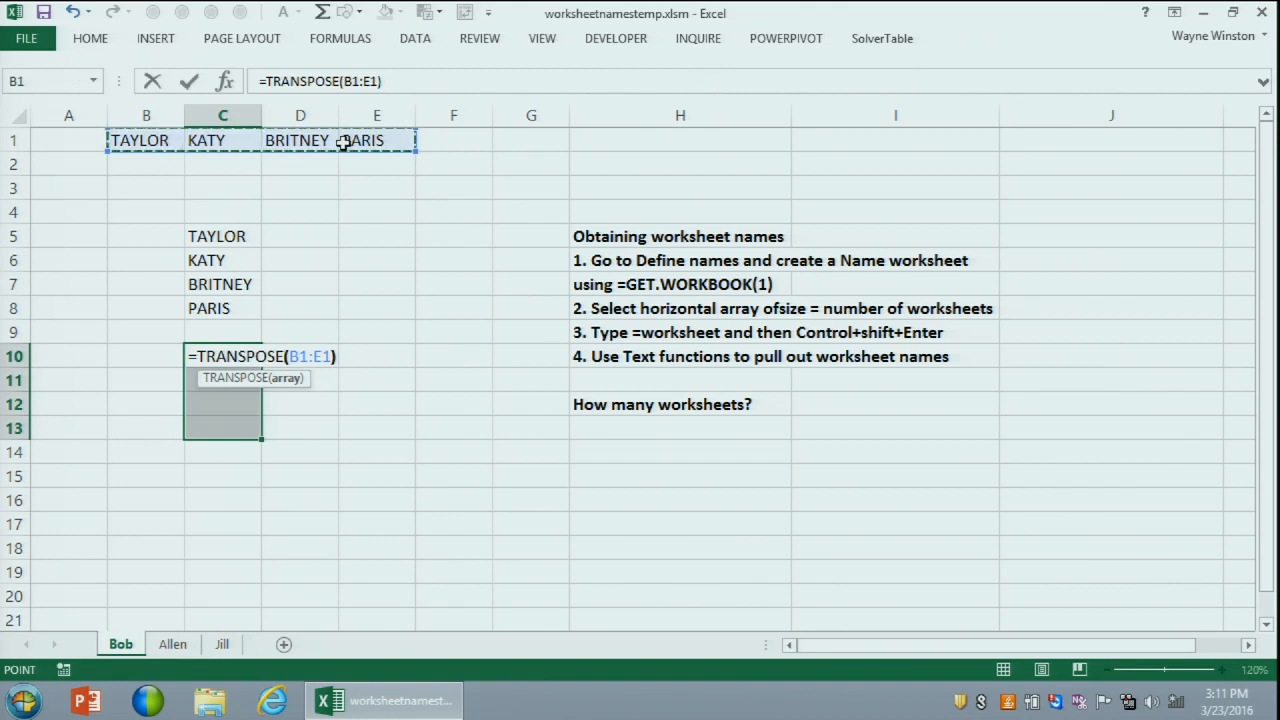
type(")")
key("ctrl+shift+Return")
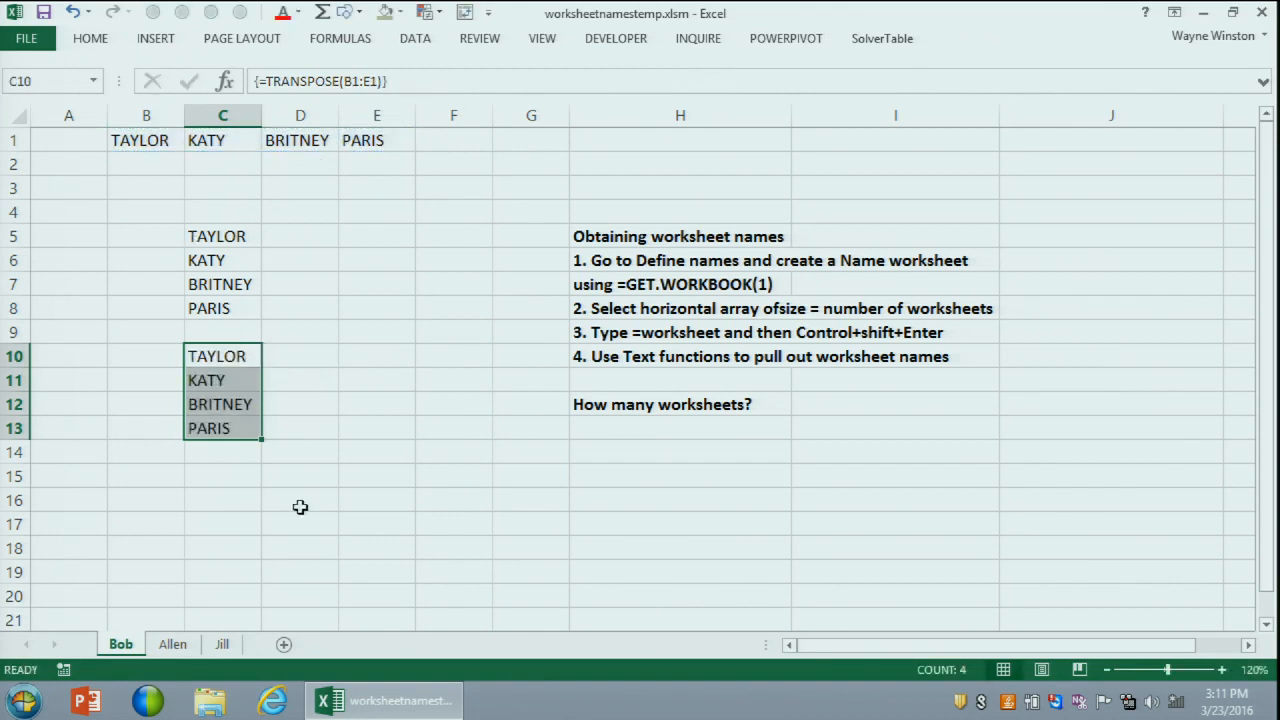
Step: Try to delete only cell C13 from the TRANSPOSE array and dismiss the resulting alert
left_click(236, 431)
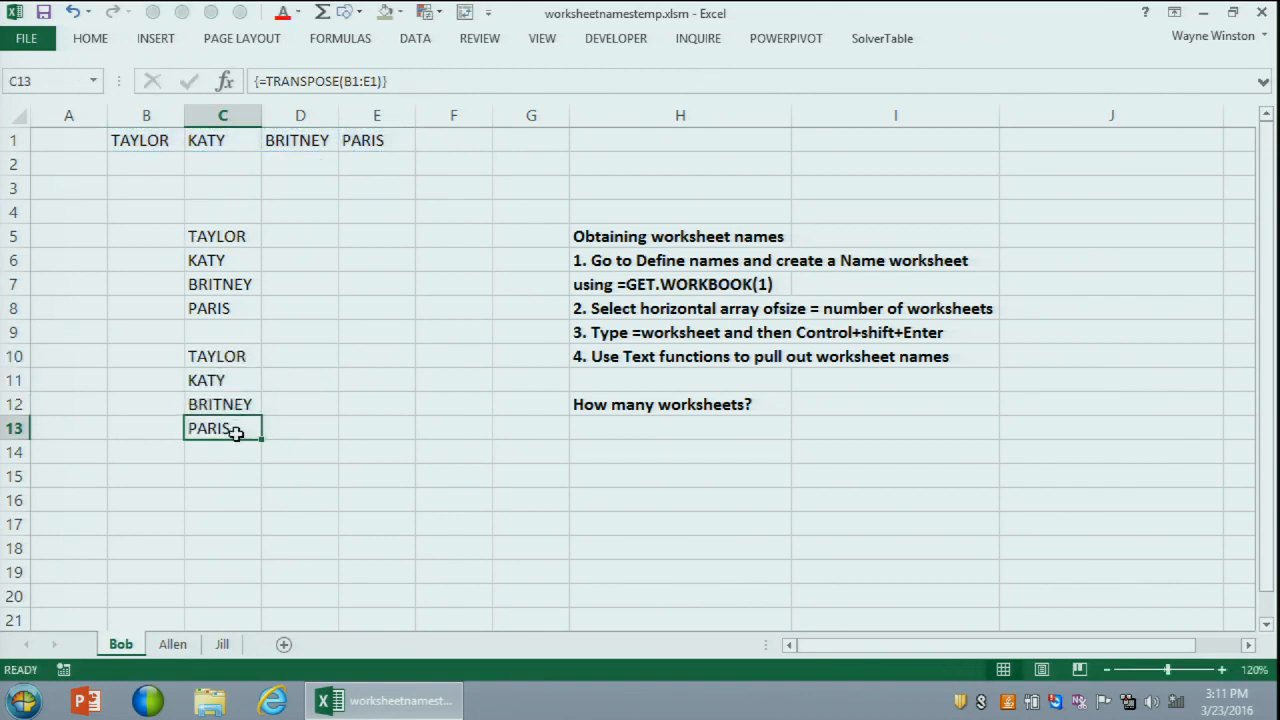
key("Delete")
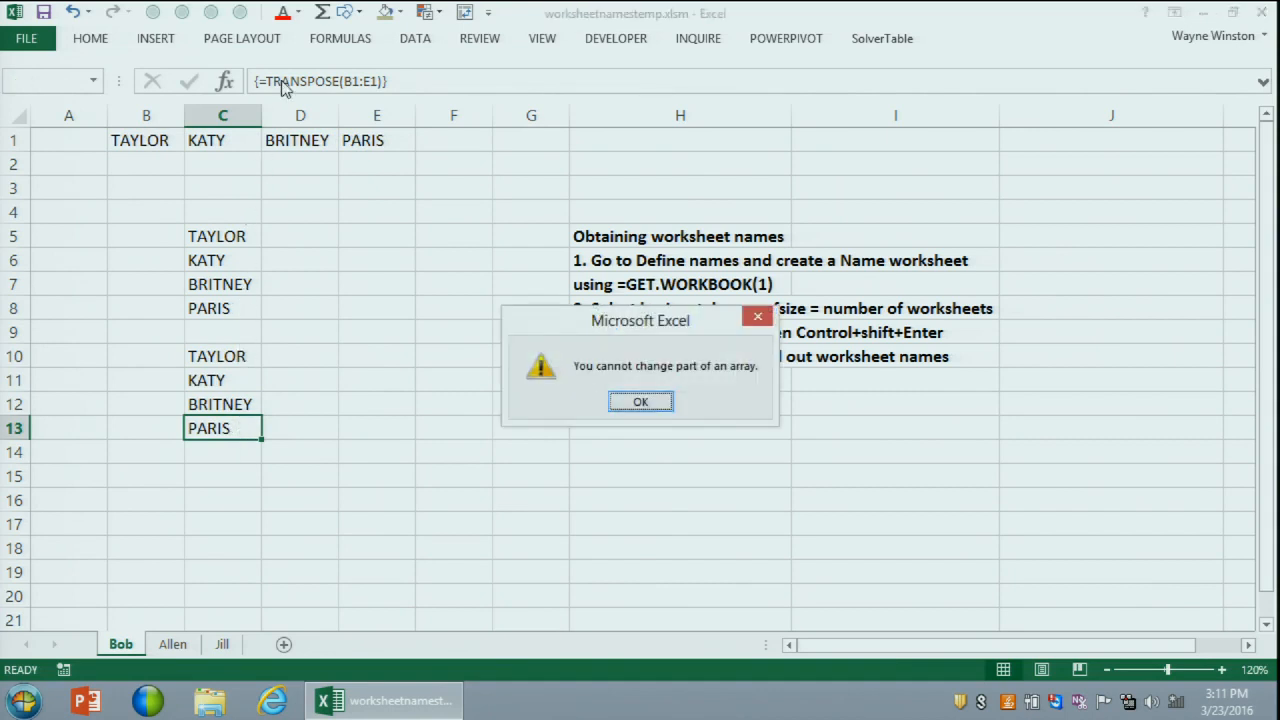
key("Return")
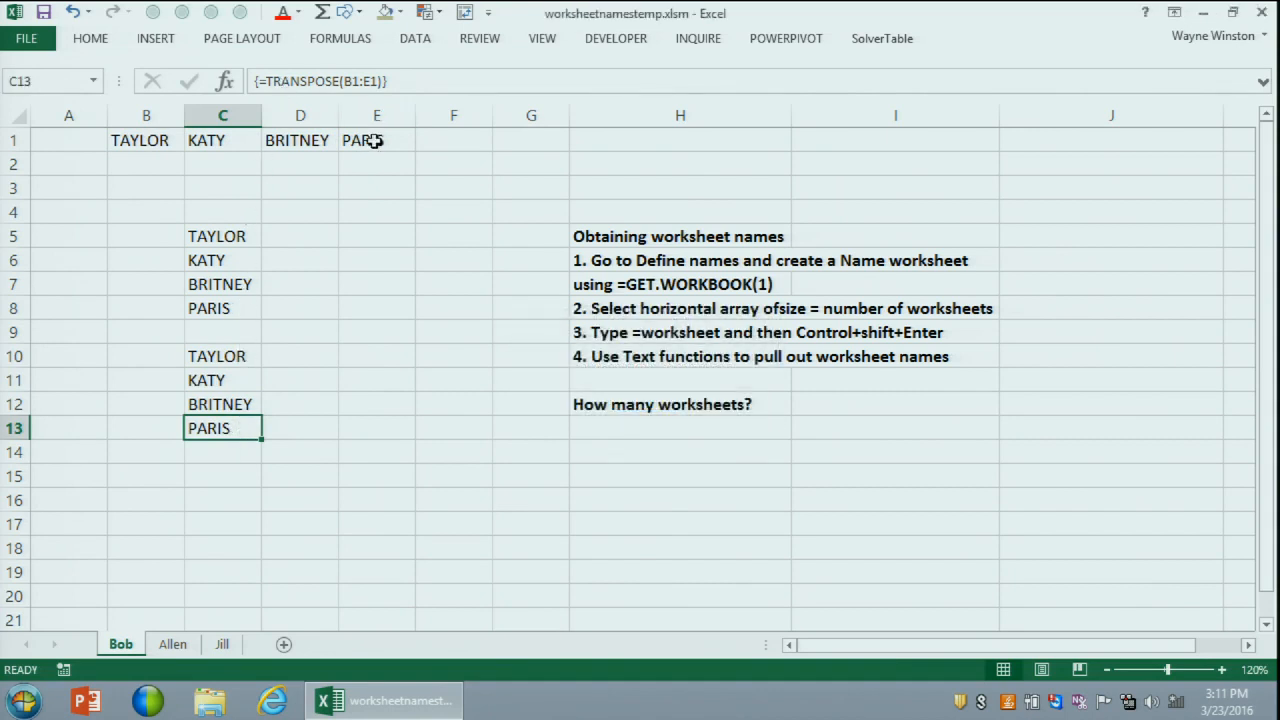
Step: Replace the name in cell E1 with KIM
left_click(374, 141)
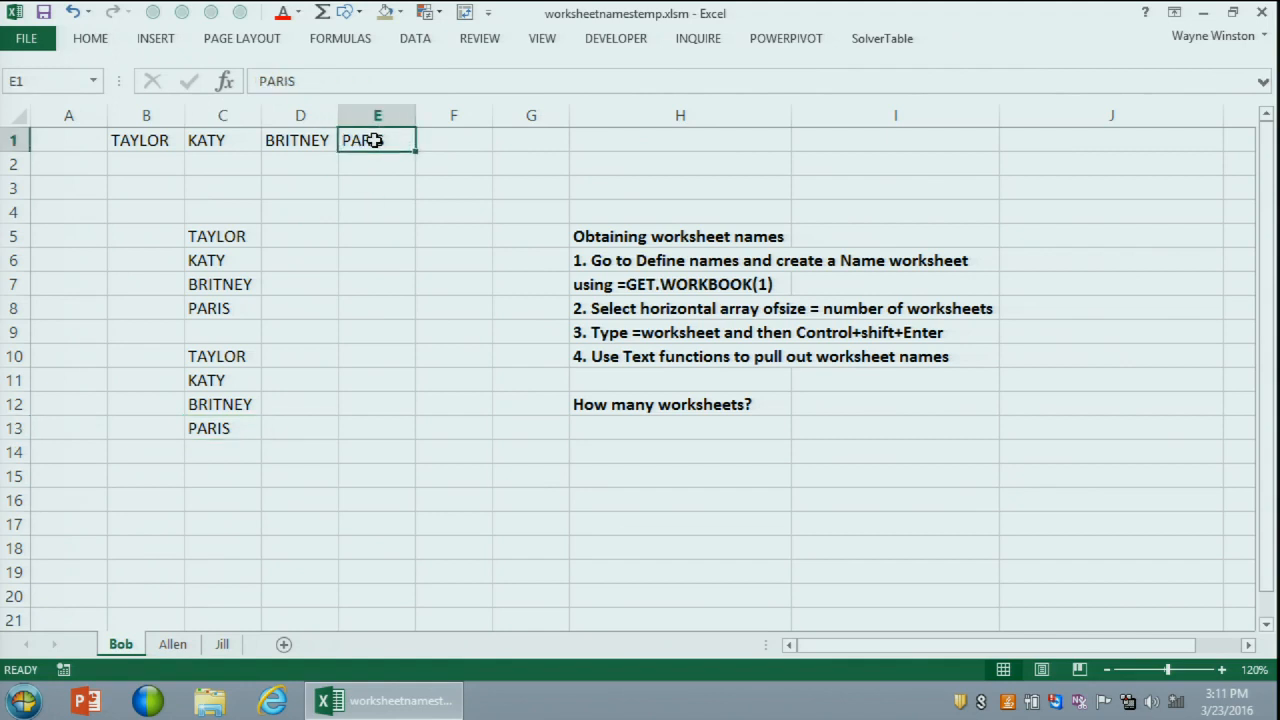
type("KIM")
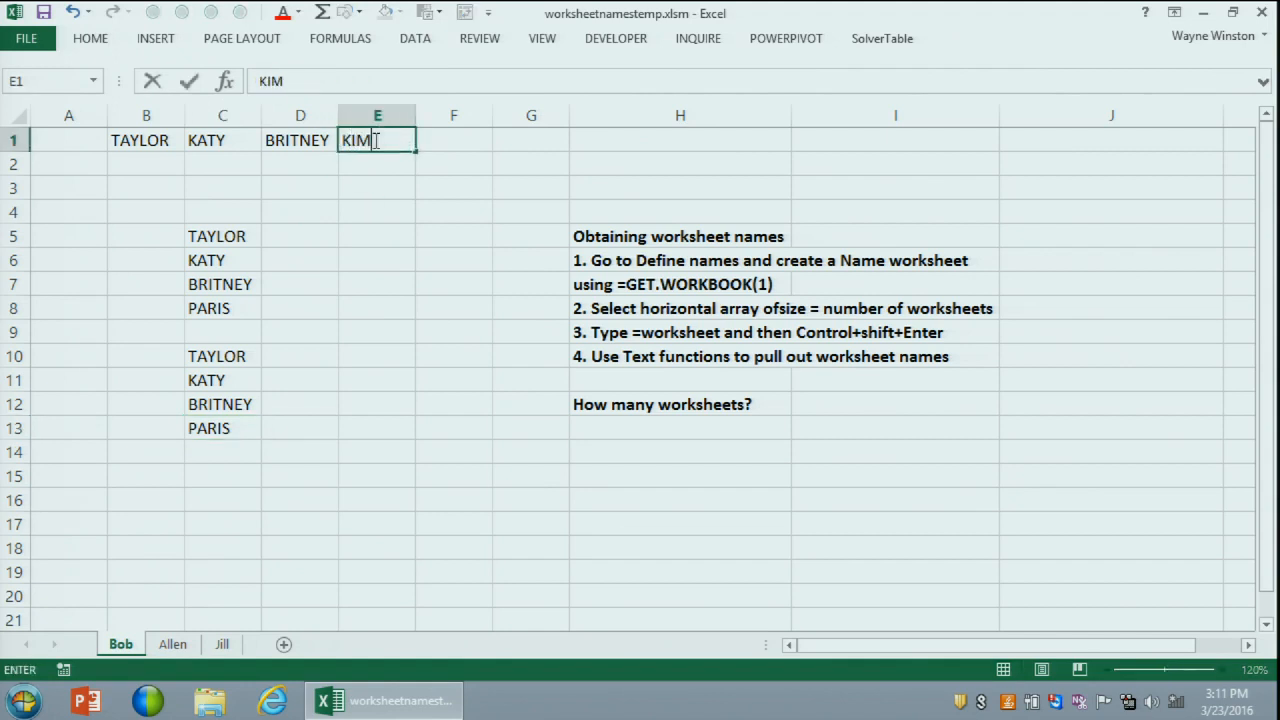
key("Return")
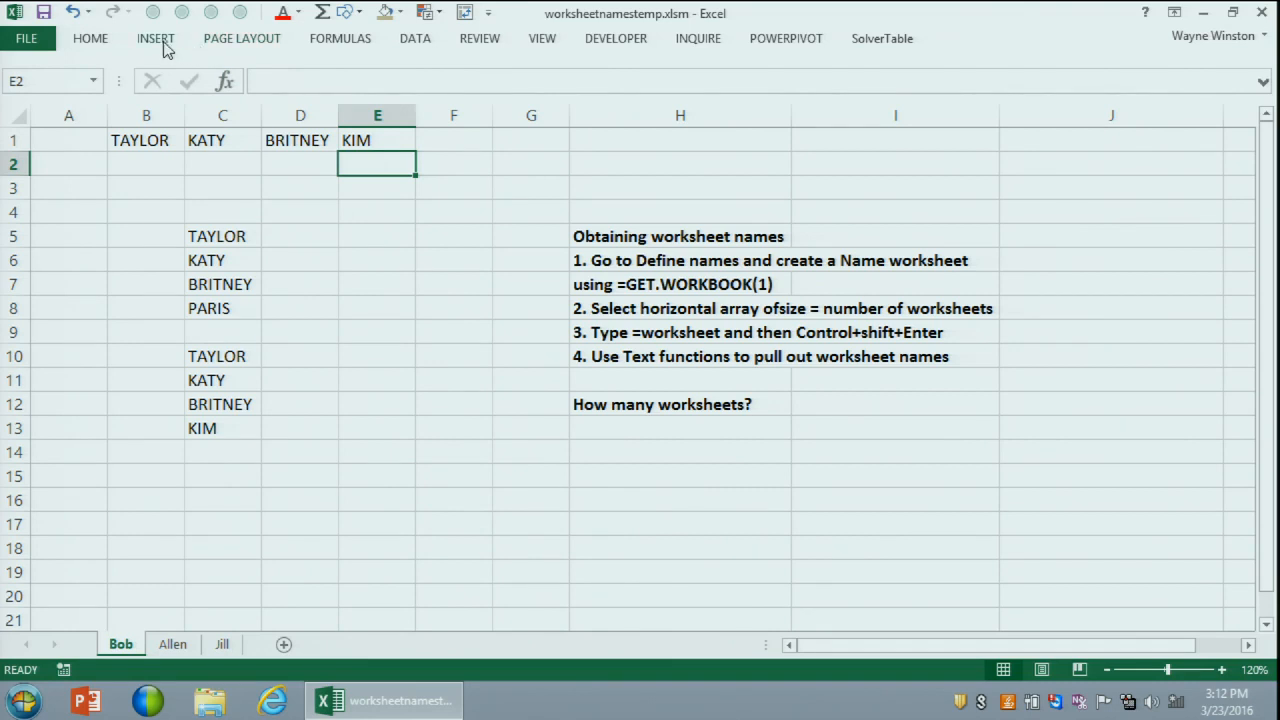
Step: Define a workbook-scoped name worksheet that refers to =get.workbook(1)
left_click(345, 40)
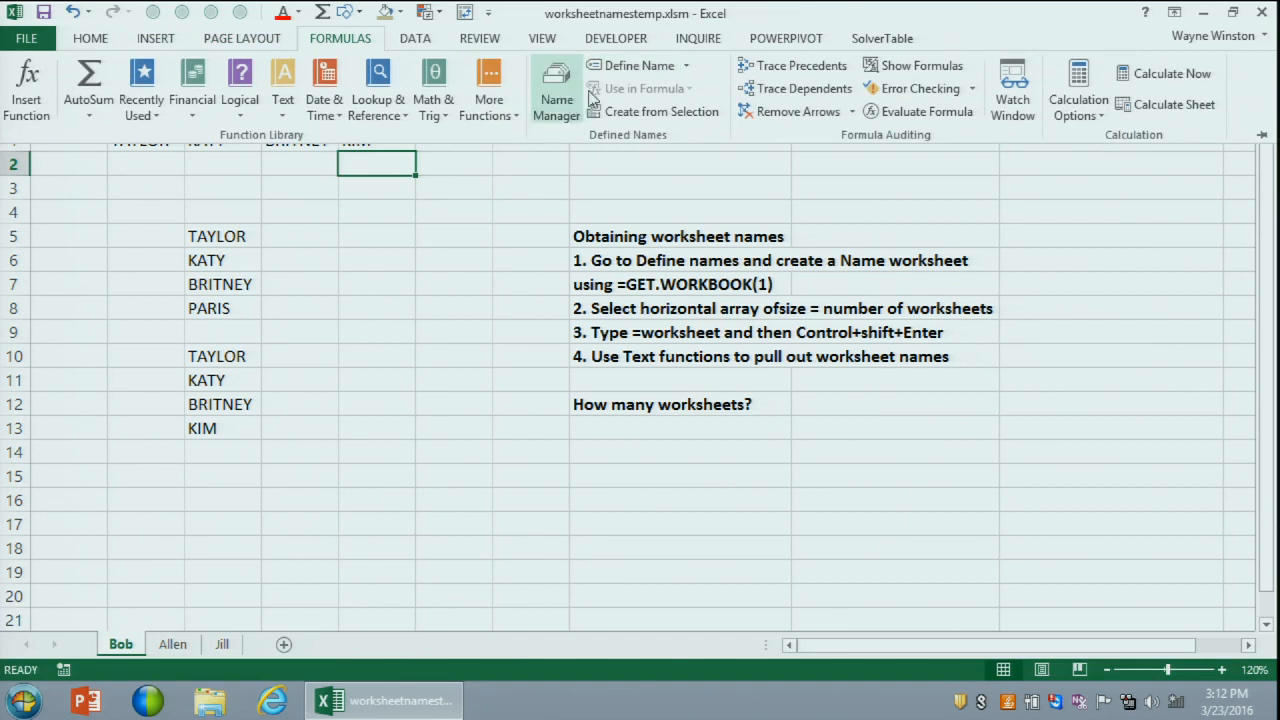
left_click(687, 66)
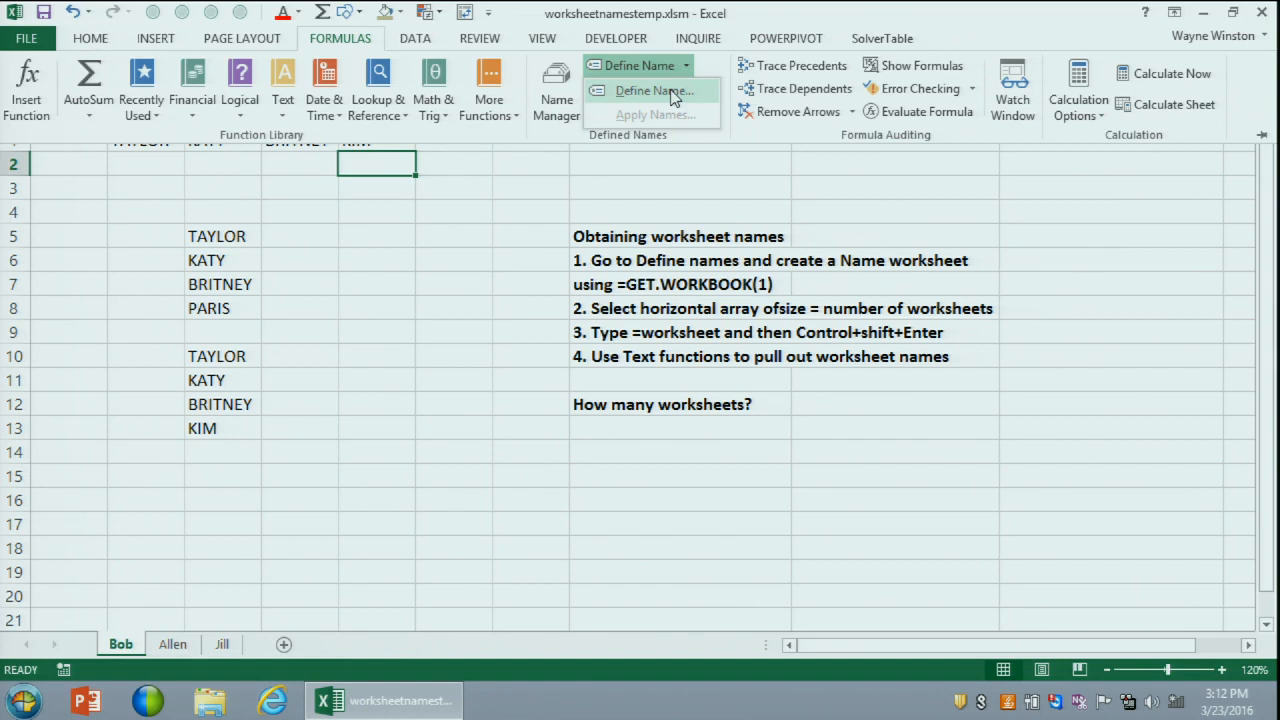
left_click(673, 92)
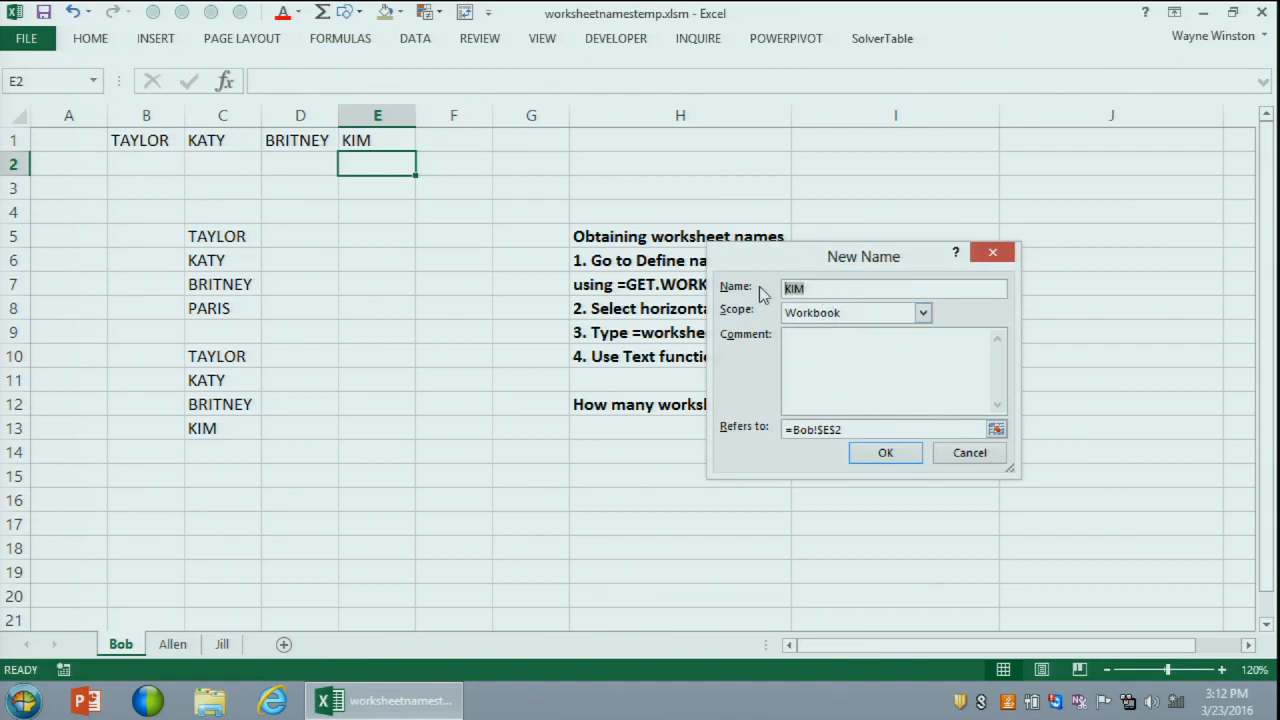
type("worksheet")
left_click(827, 436)
left_click_drag(791, 261, 900, 245)
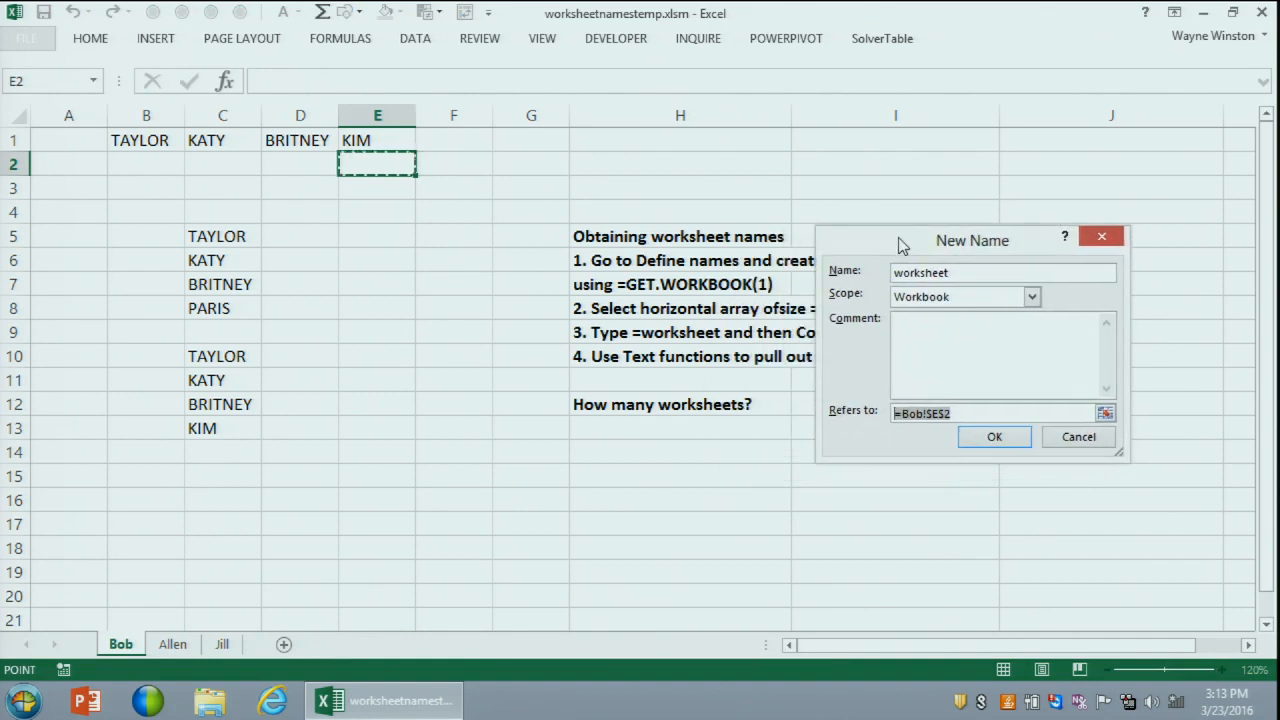
type("=")
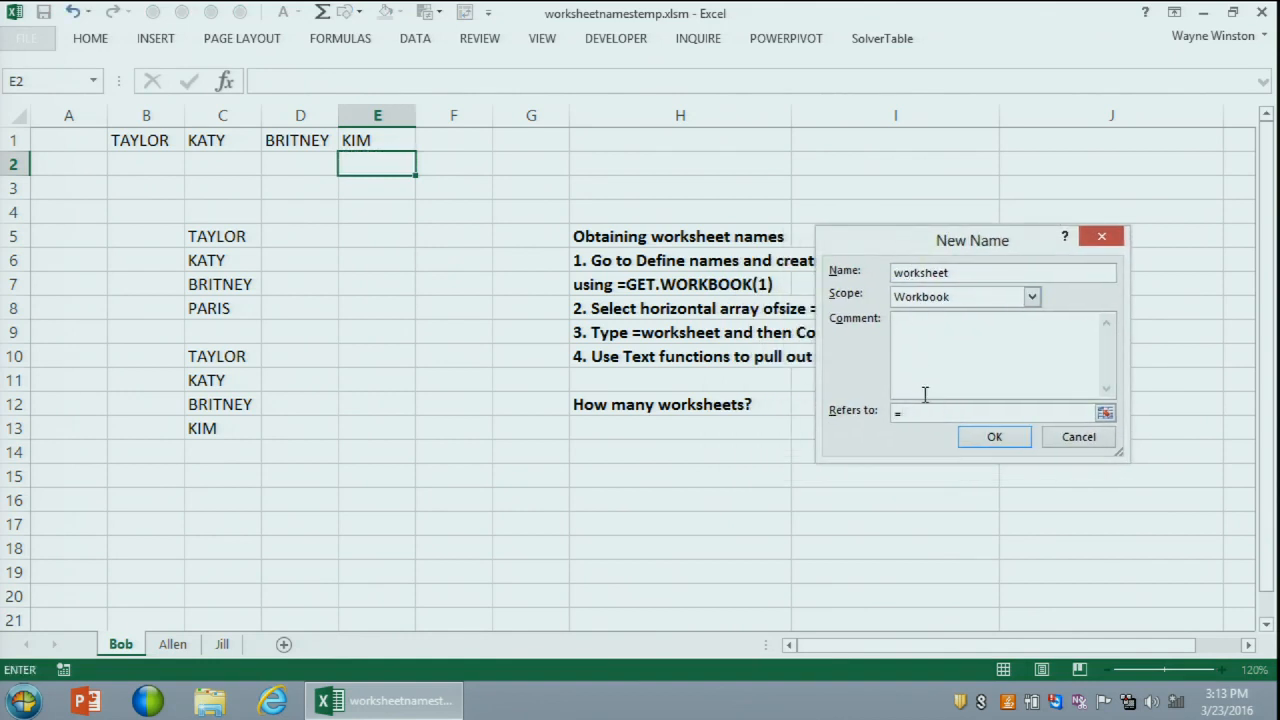
type("get.workbook(1")
left_click(987, 446)
Step: Enter =worksheet as an array formula across cells F14:H14
left_click_drag(458, 452, 610, 451)
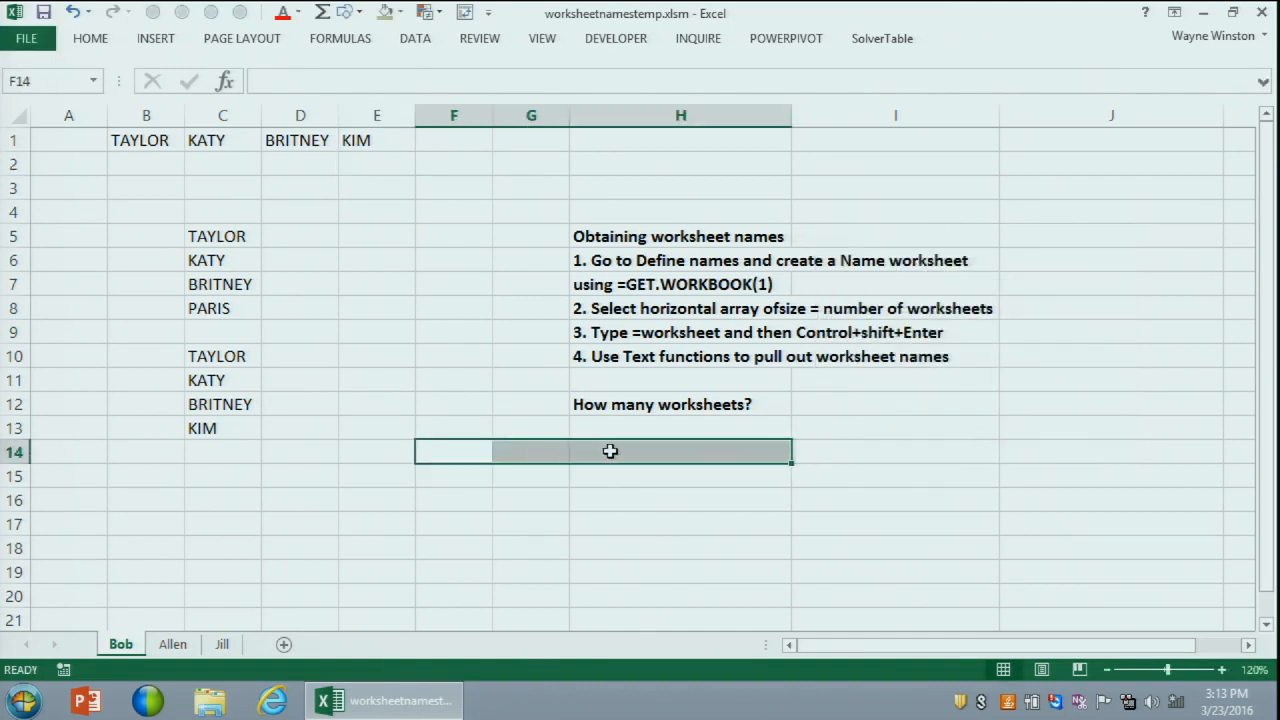
type("=work")
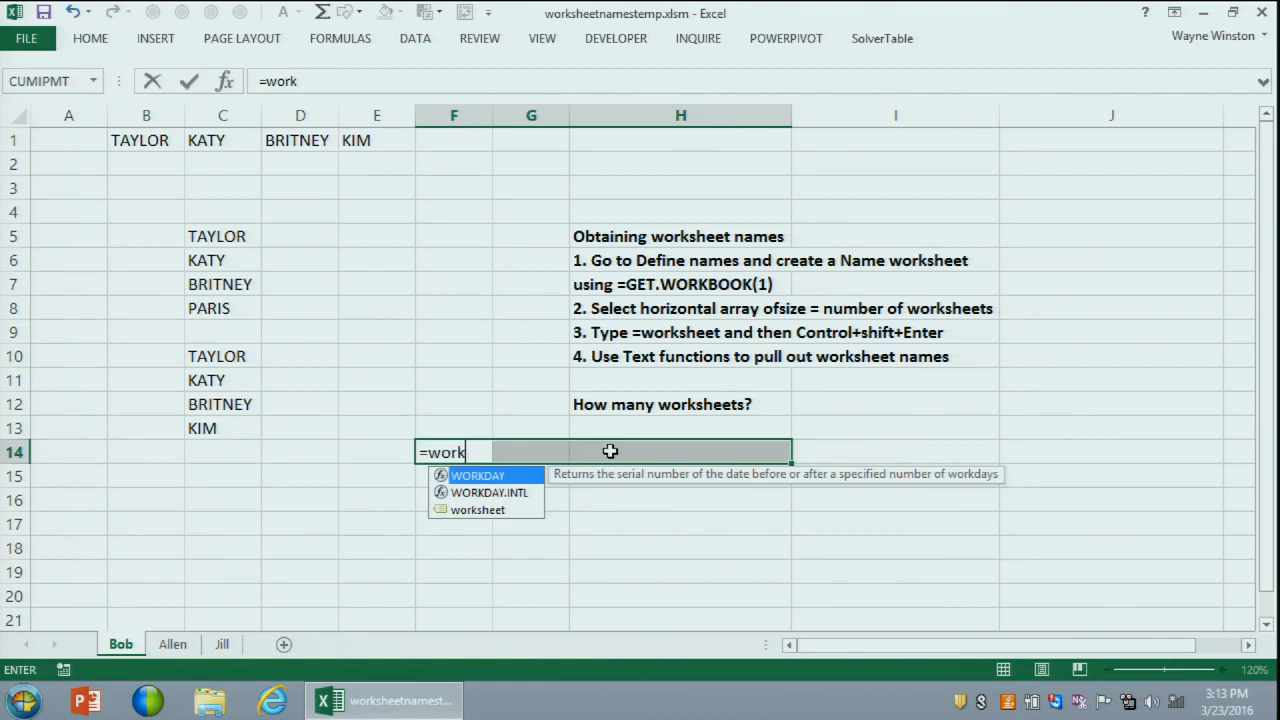
type("sheet")
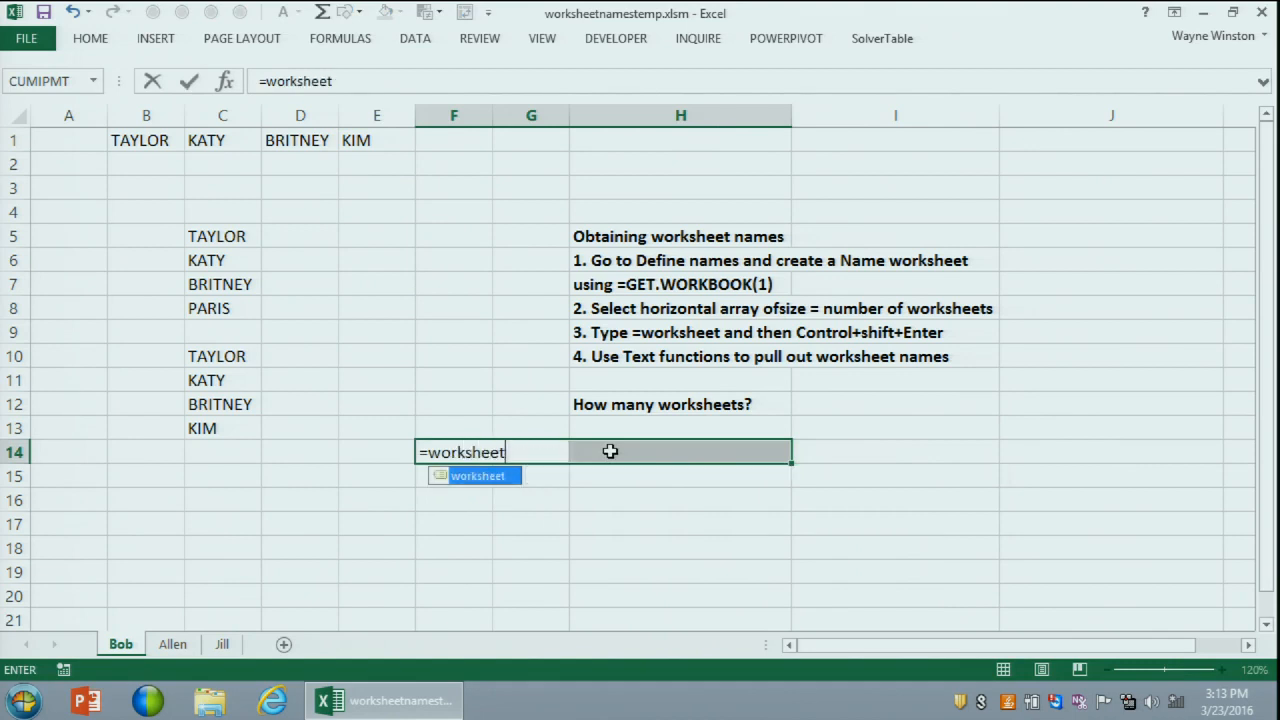
key("ctrl+shift+Return")
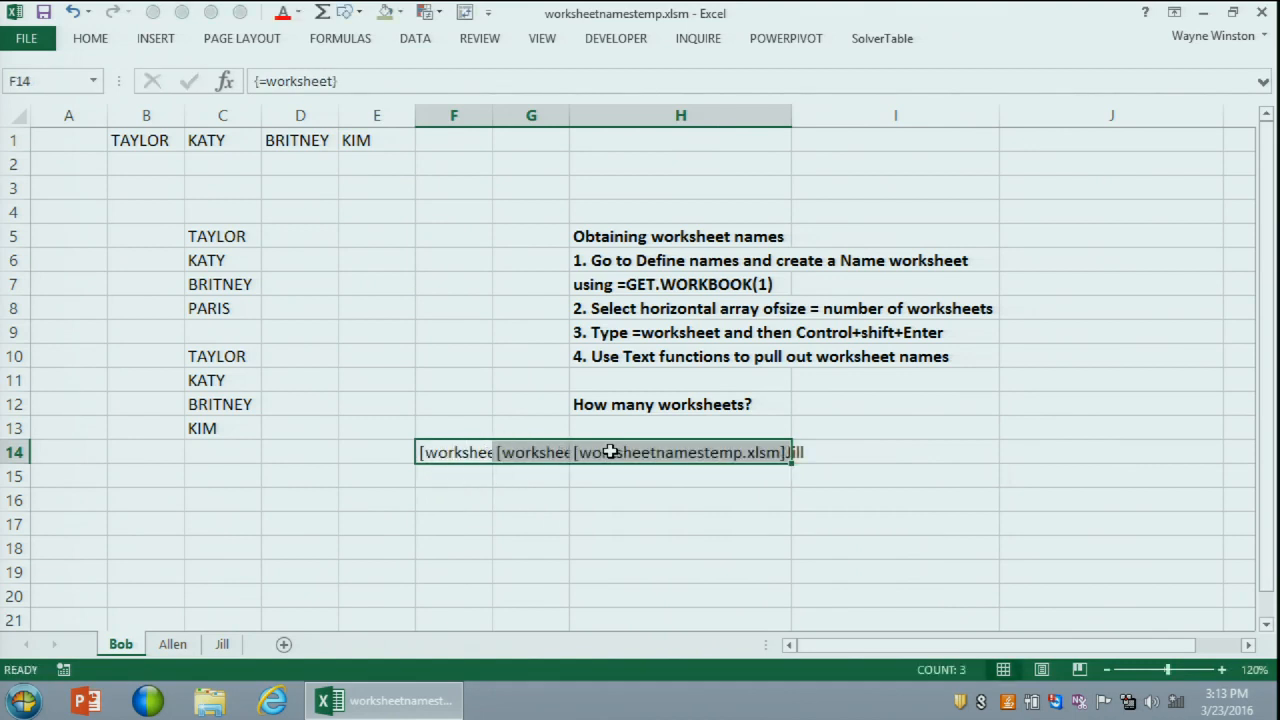
Step: Widen columns F to H so the full entries in row 14 fit
left_click_drag(478, 114, 680, 114)
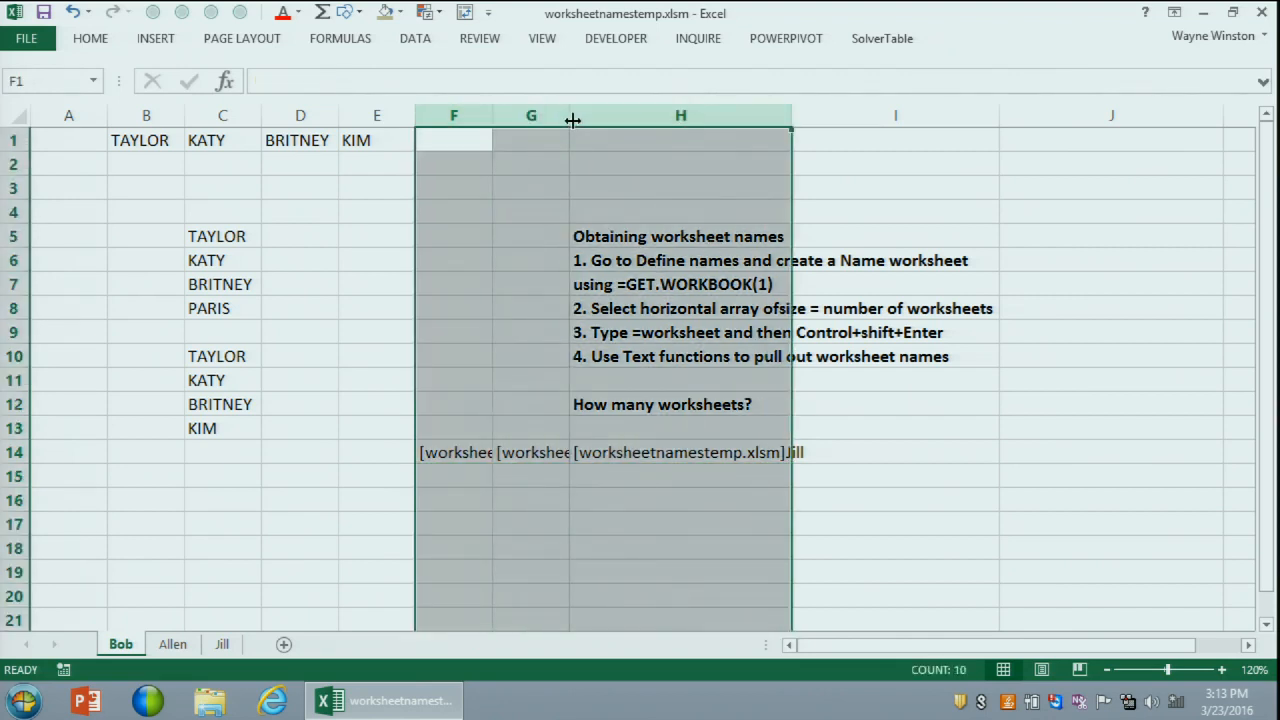
left_click_drag(573, 120, 757, 120)
left_click(592, 488)
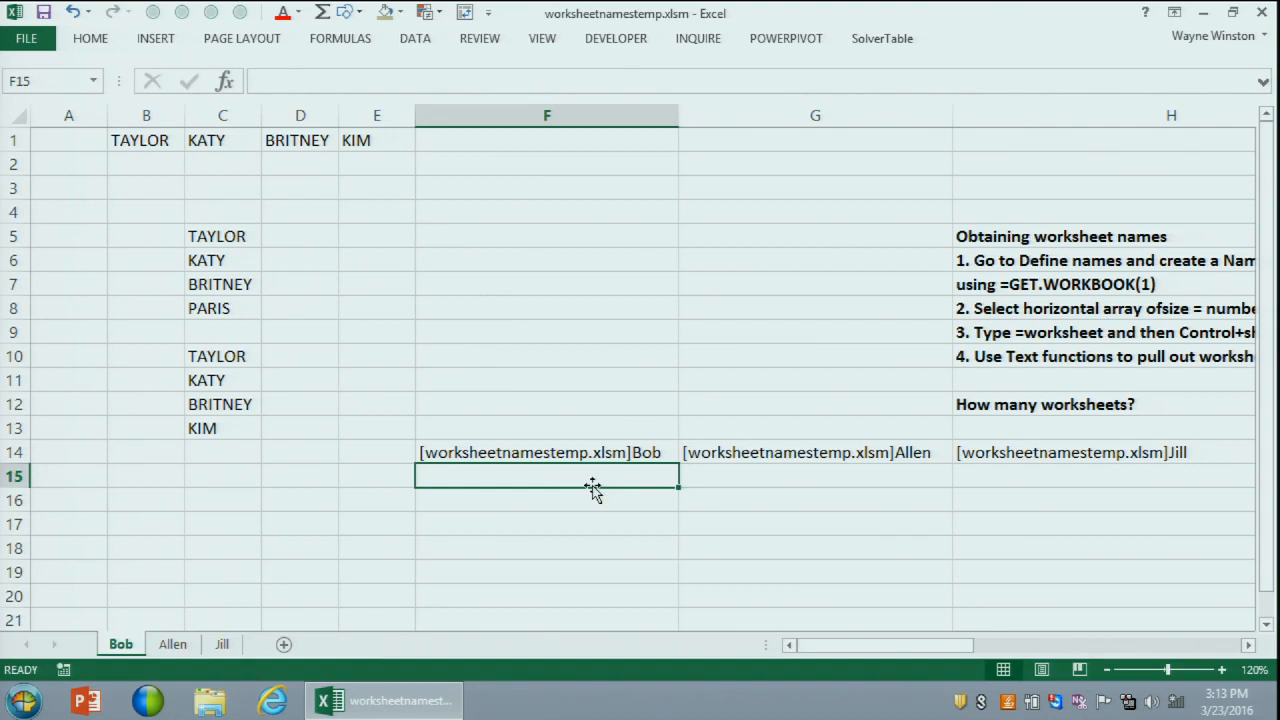
Step: Label cell E15 "find ]" and enter =FIND("]",F14,1) in F15 to locate the closing bracket
key("Left")
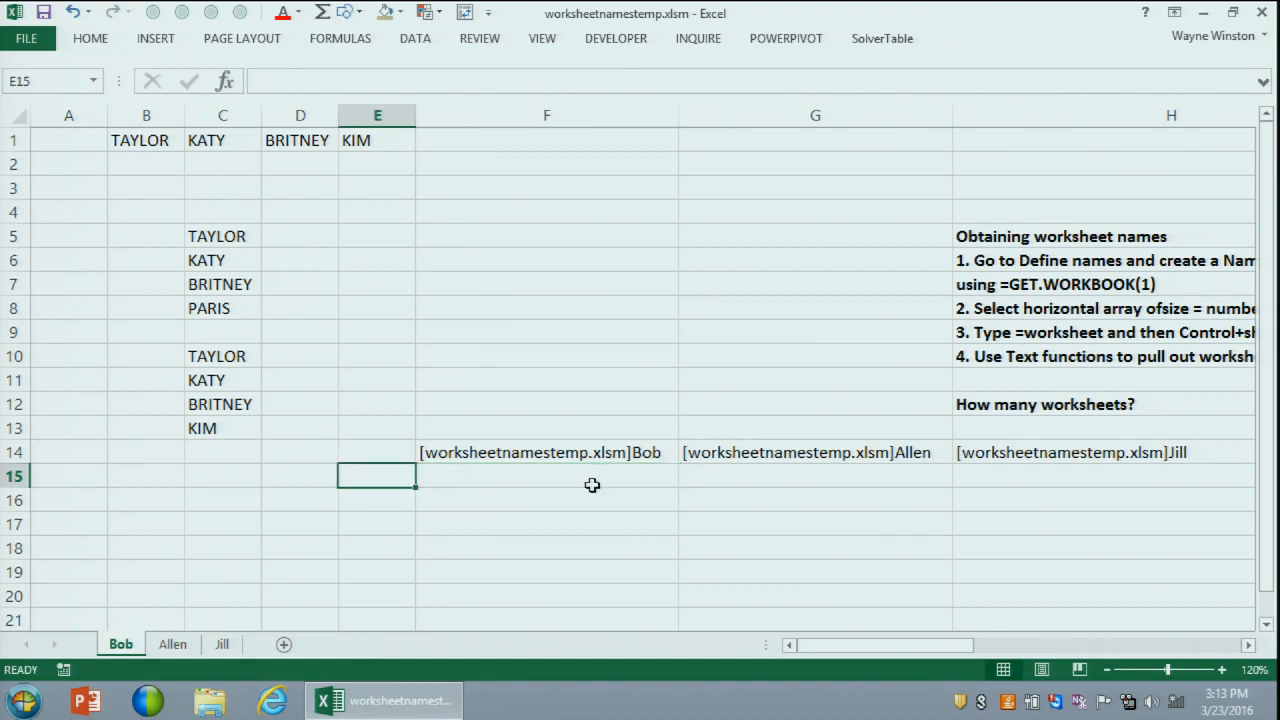
type("find ]")
key("Right")
type("=f")
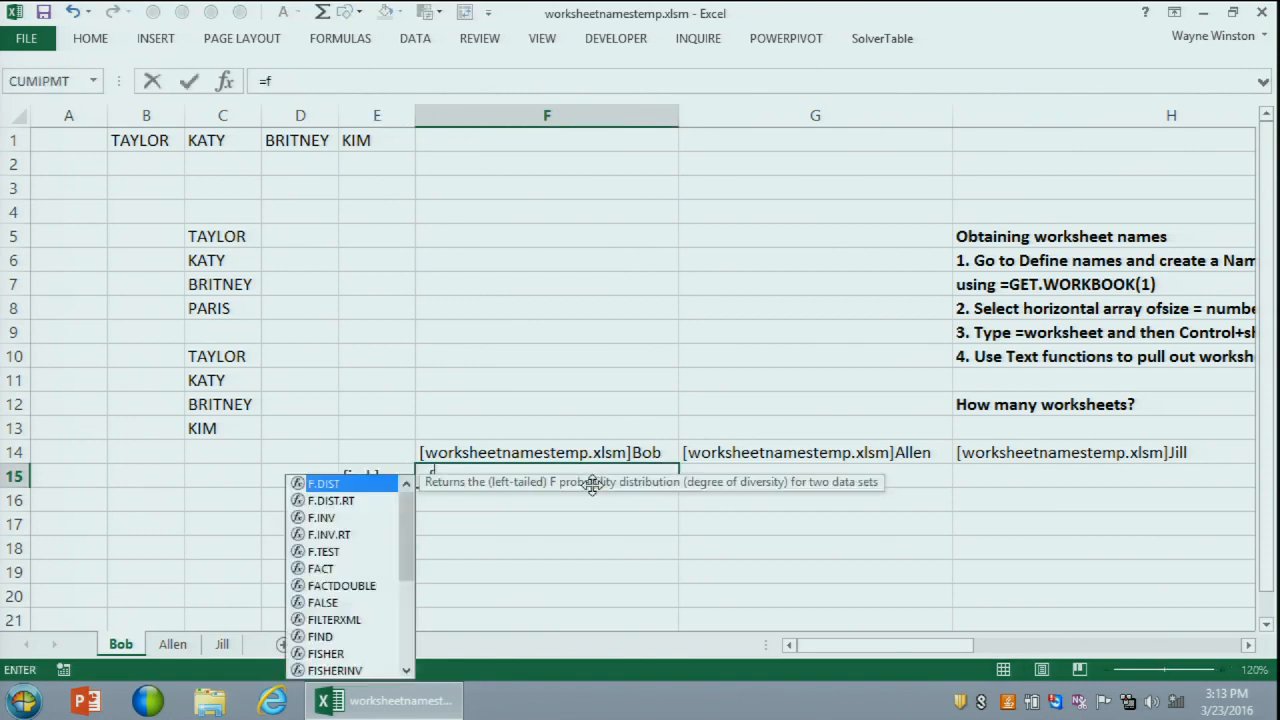
type("ind(")
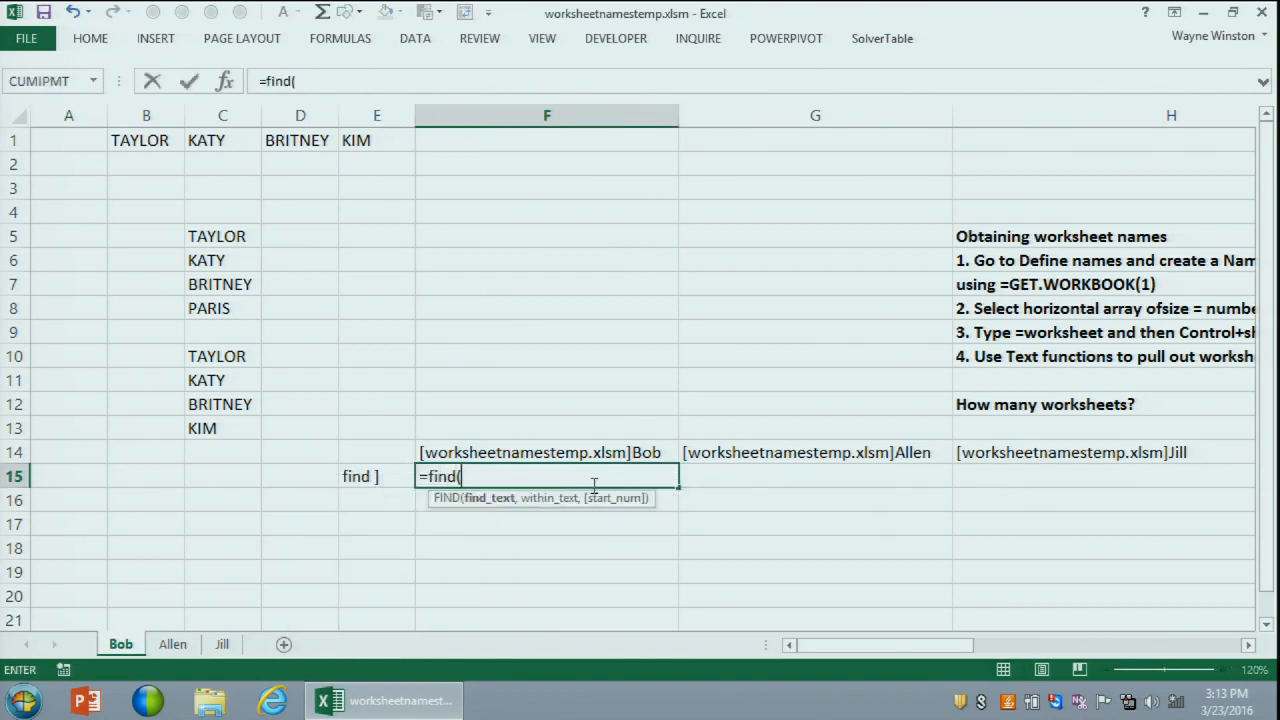
type("\"]\",")
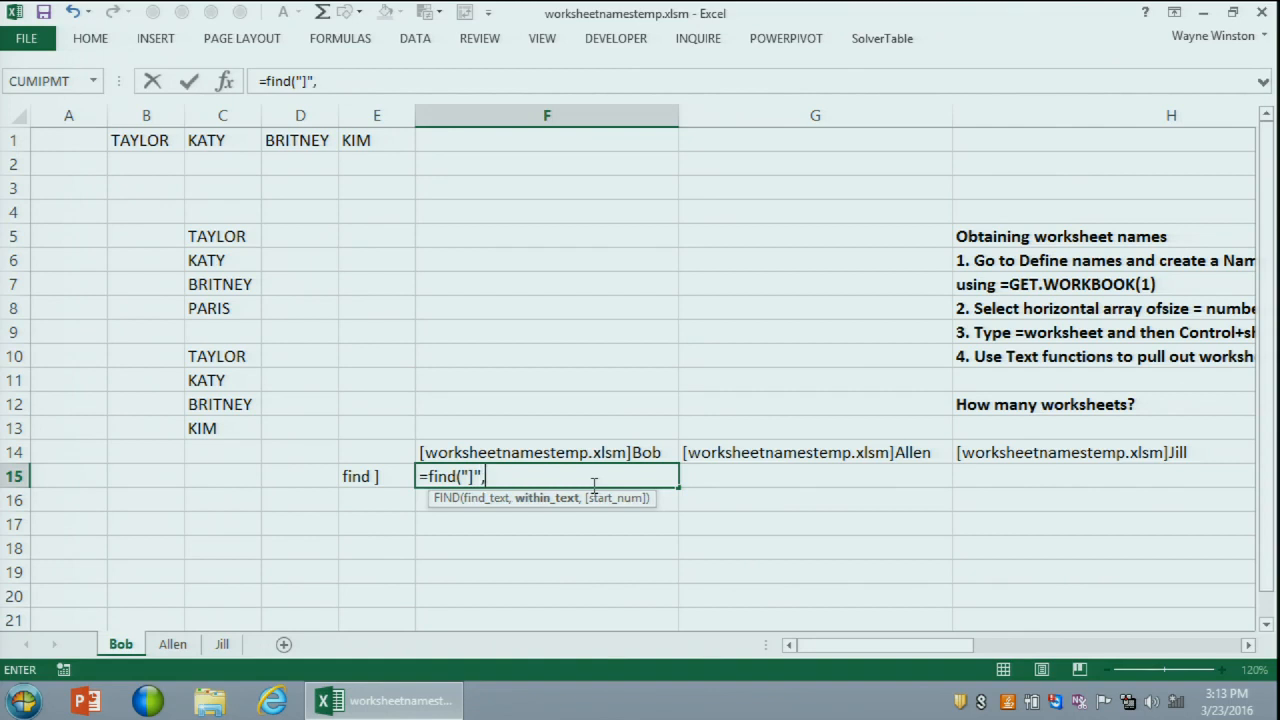
left_click(611, 453)
type(",1")
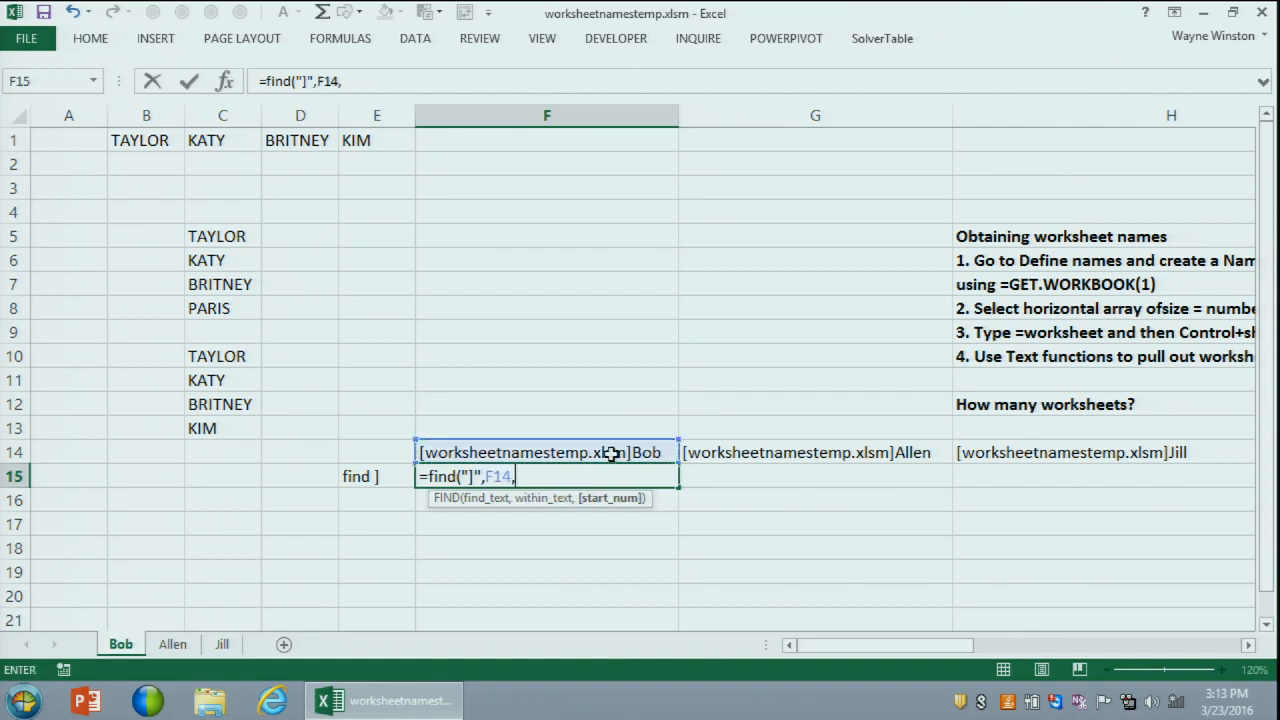
key("Return")
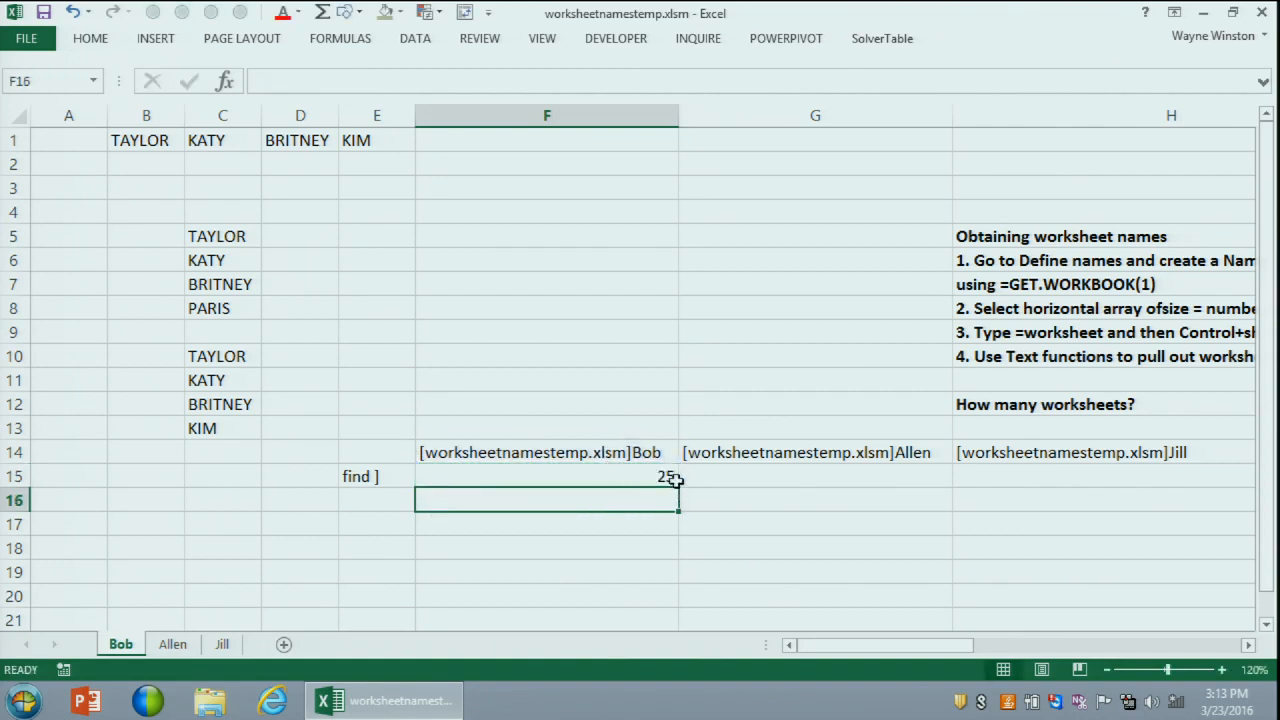
Step: Copy the FIND formula from F15 across to H15 and narrow column H to about its row 14 entry's width
left_click(667, 477)
left_click_drag(679, 488, 1145, 489)
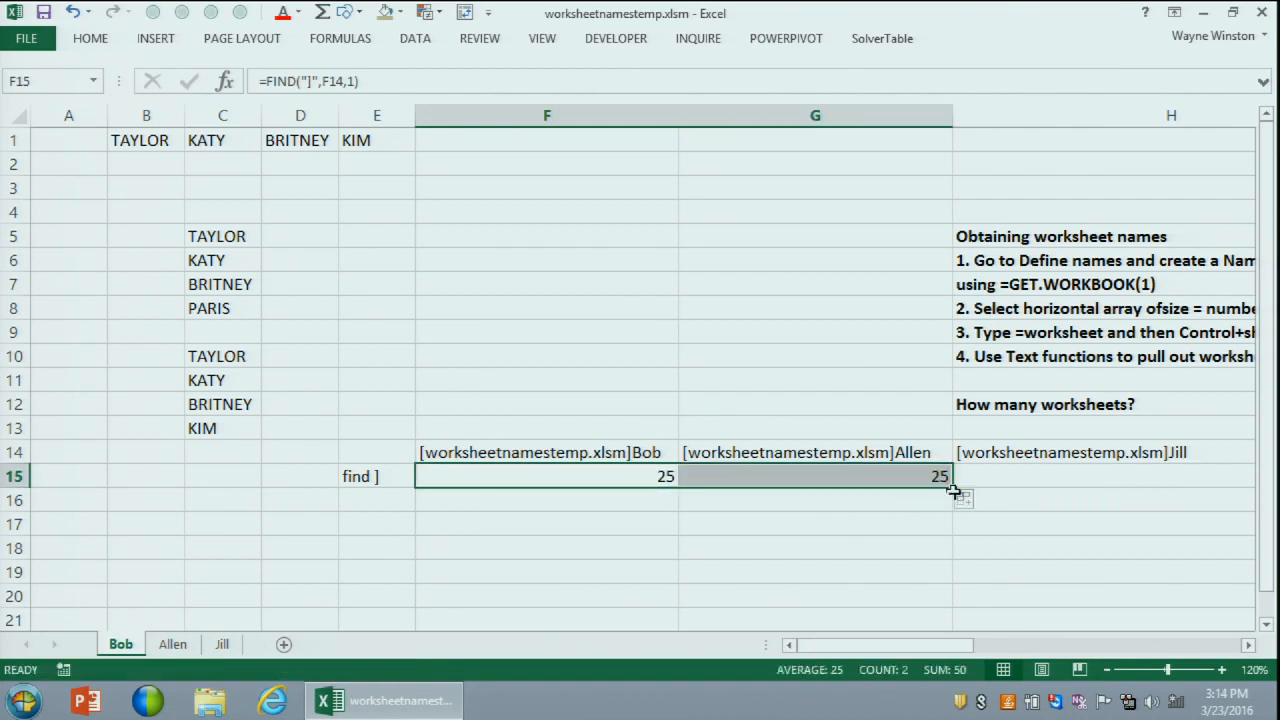
left_click_drag(955, 490, 1174, 498)
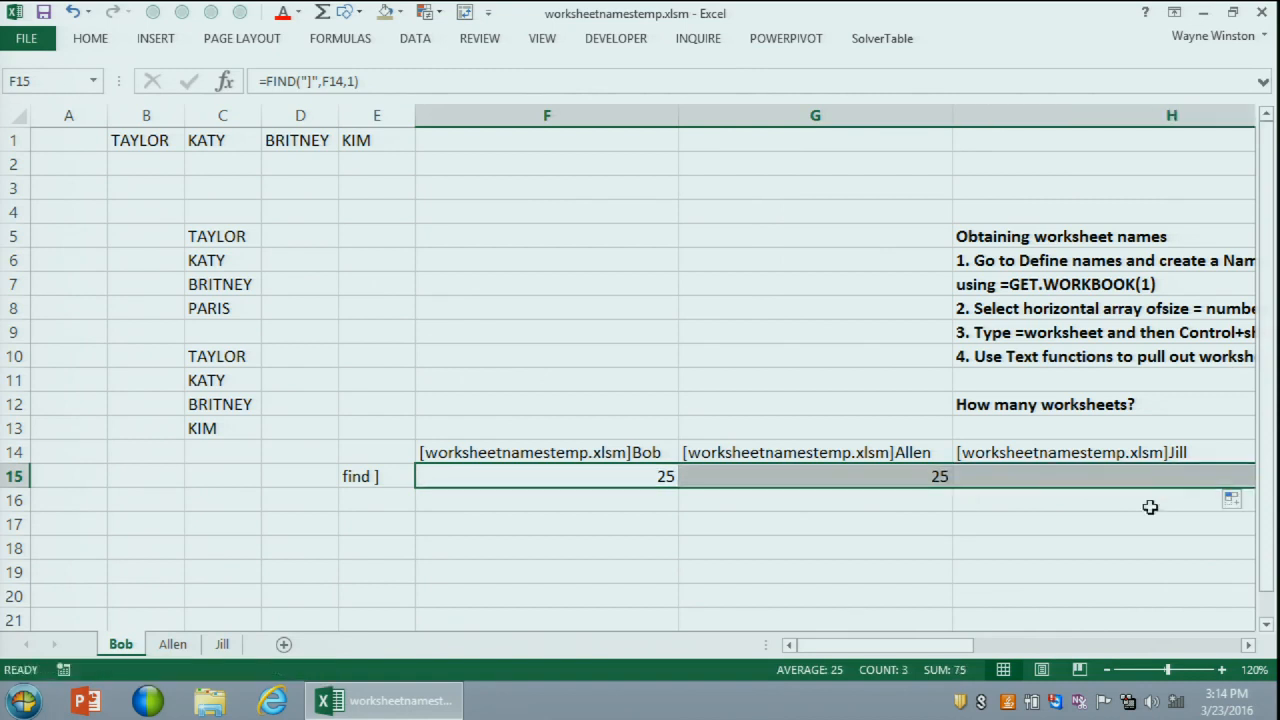
key("Right")
key("Right")
key("Right")
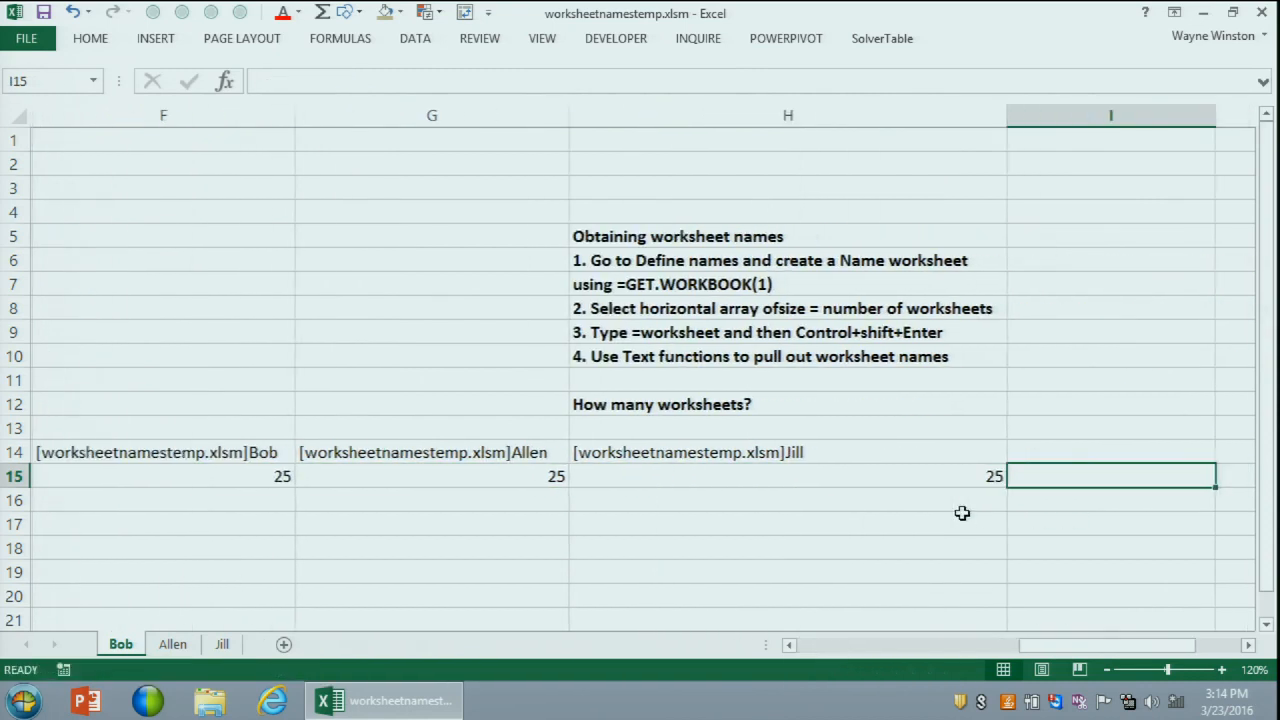
left_click_drag(1004, 115, 839, 140)
Step: Start a RIGHT formula in cell F16, below the first bracket position
key("Left")
key("Left")
key("Left")
key("Left")
key("Left")
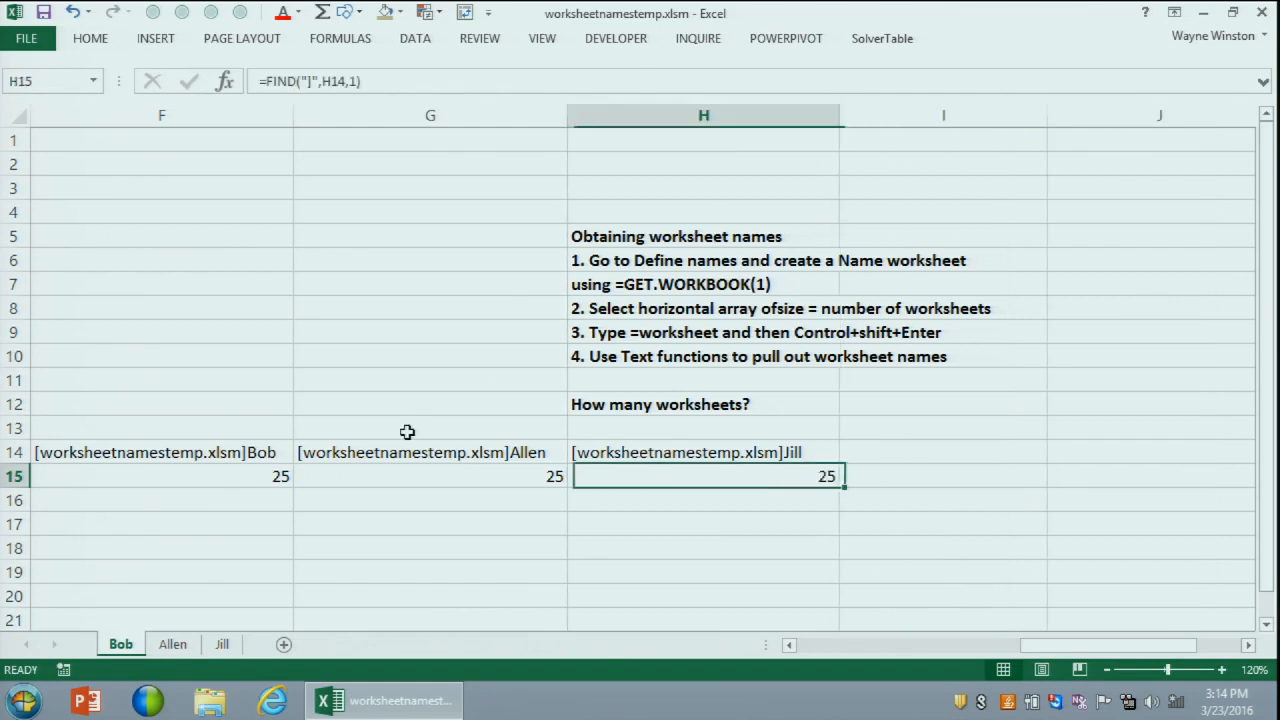
key("Down")
key("Right")
key("Right")
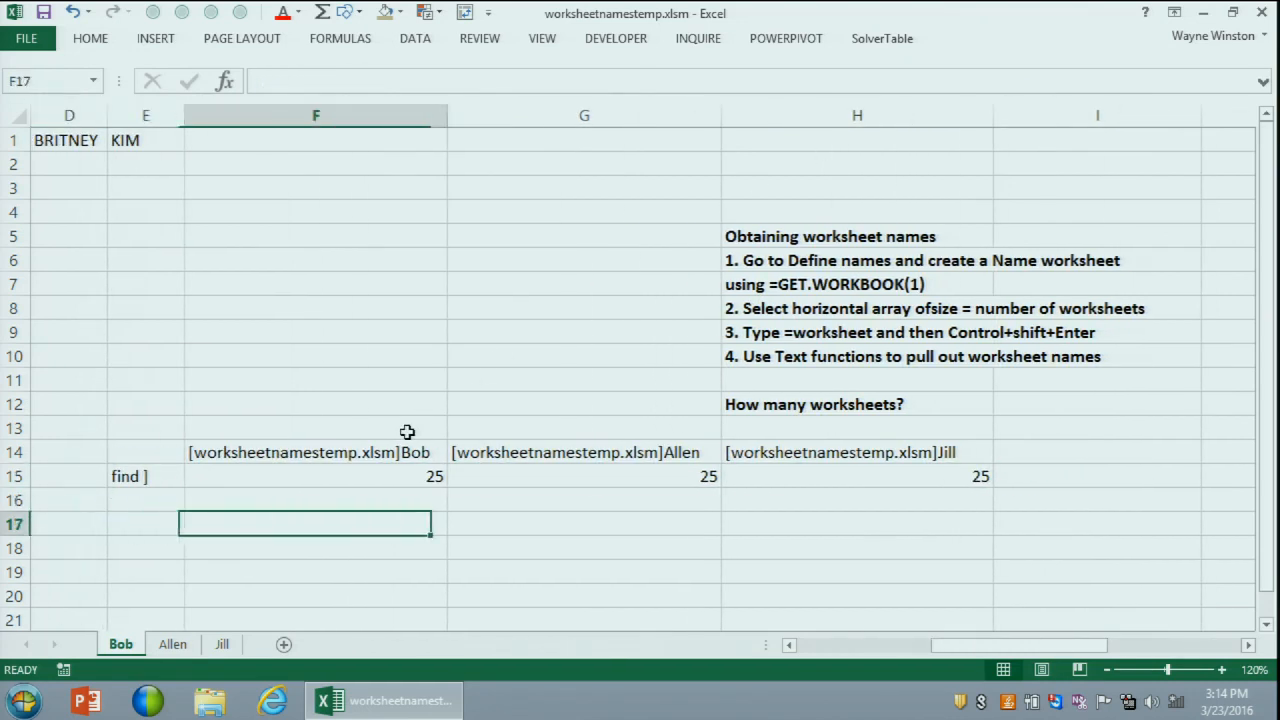
type("=riu")
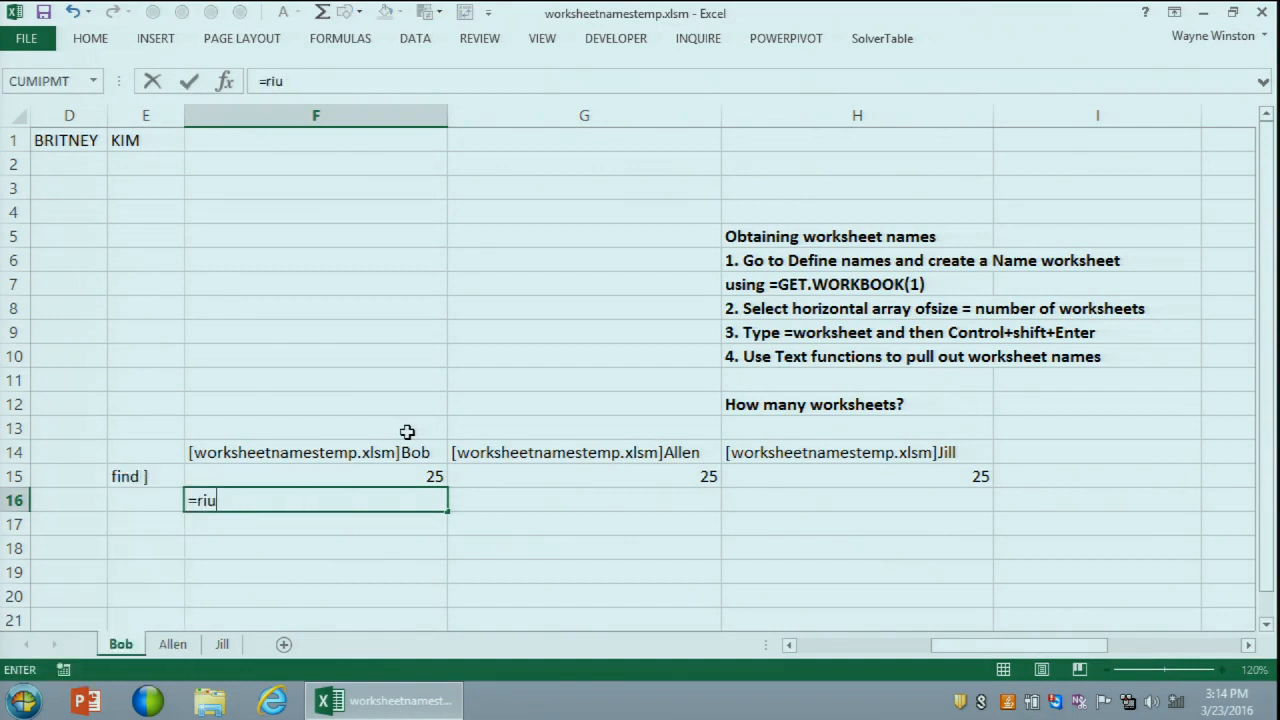
key("BackSpace")
type("ght(")
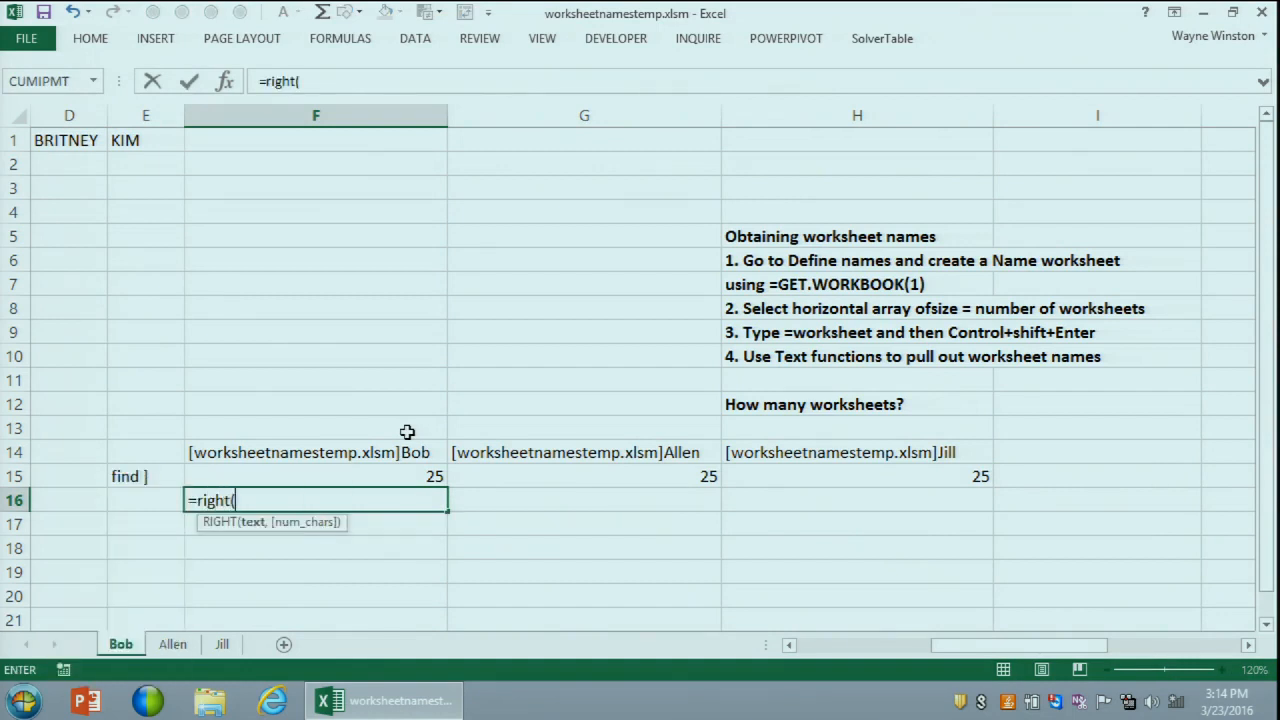
left_click(362, 476)
type(",len")
key("BackSpace")
key("BackSpace")
key("BackSpace")
key("BackSpace")
key("BackSpace")
key("BackSpace")
key("BackSpace")
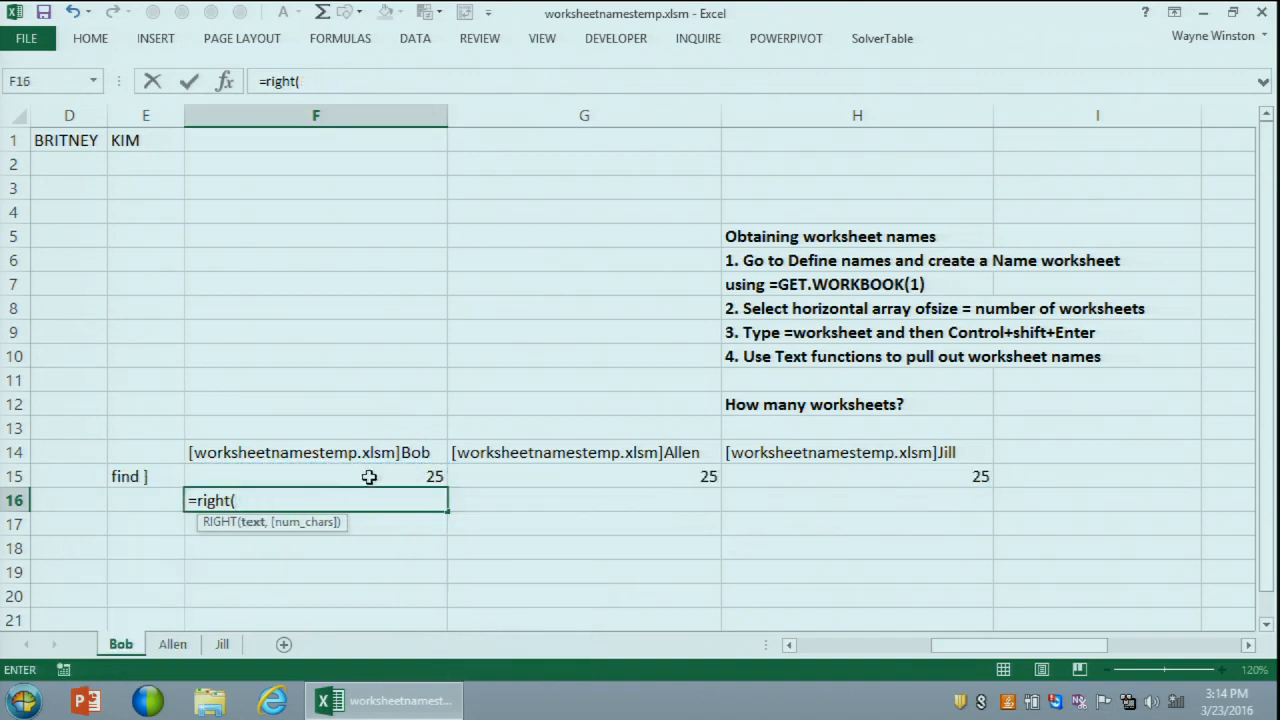
Step: Complete the F16 formula as =RIGHT(F14,LEN(F14)-F15) and copy it across to H16
left_click(350, 456)
type(",len(")
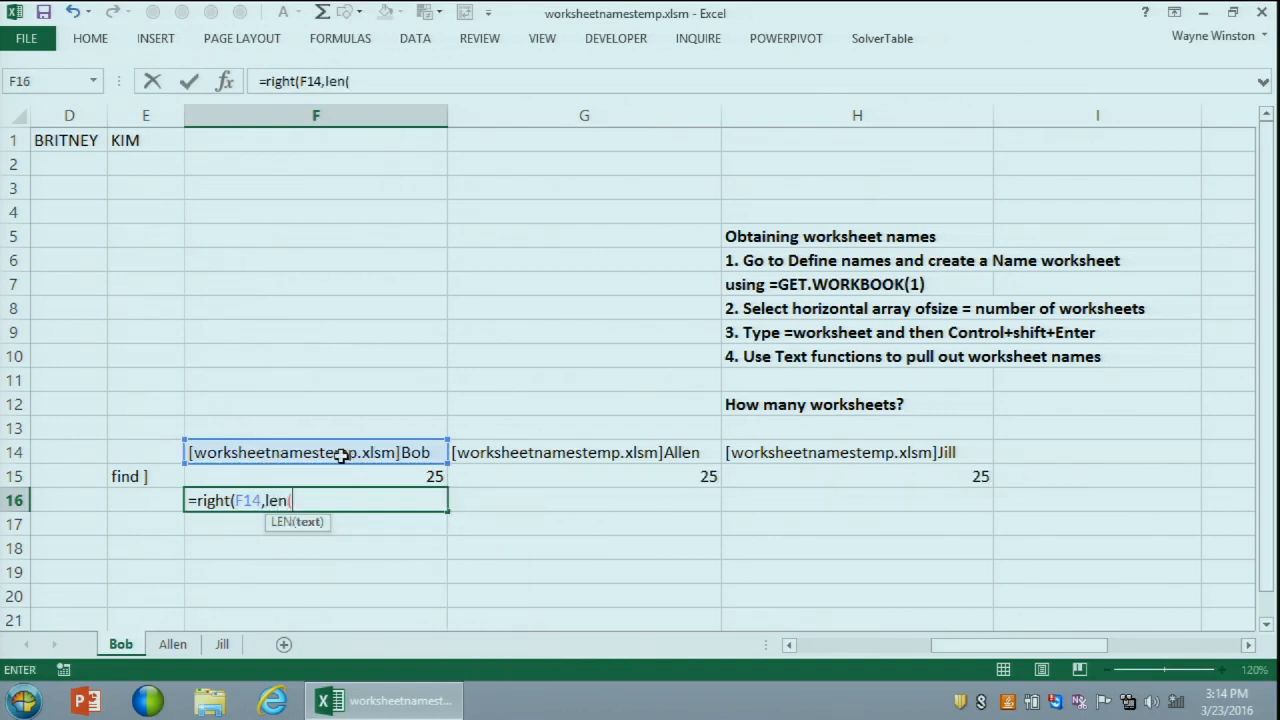
left_click(343, 453)
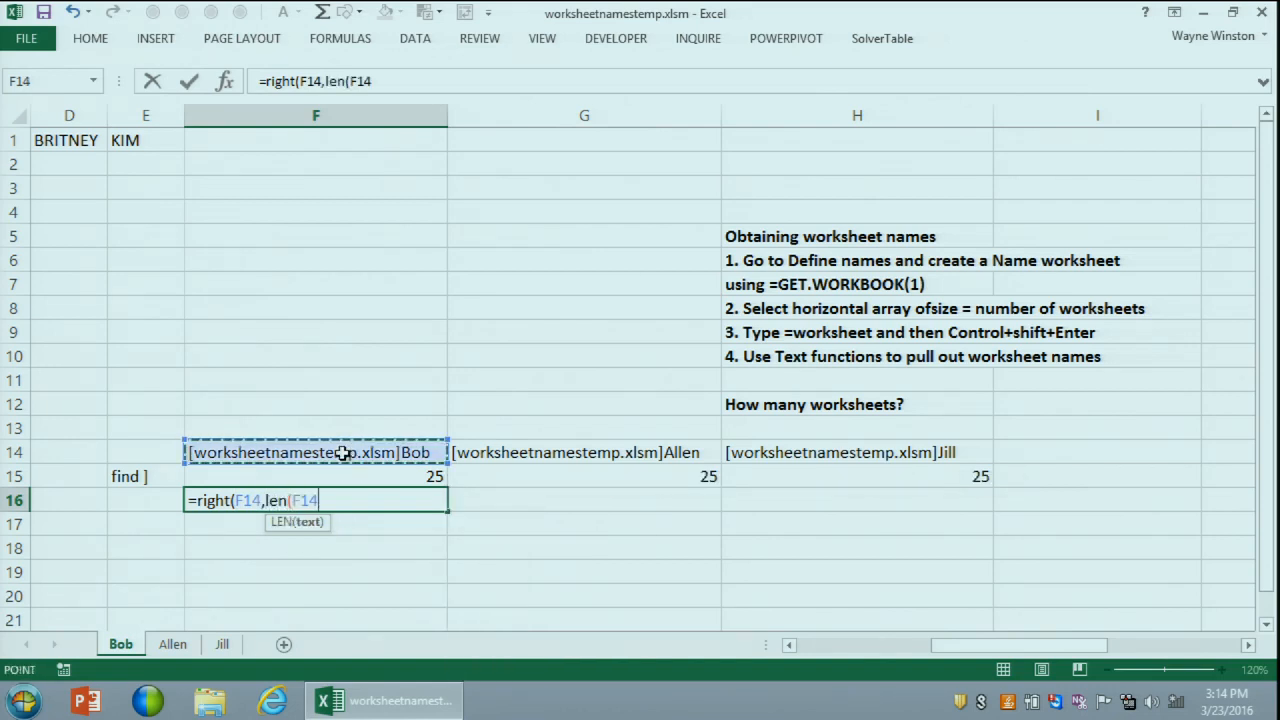
type(")-")
left_click(355, 475)
type(")")
key("Return")
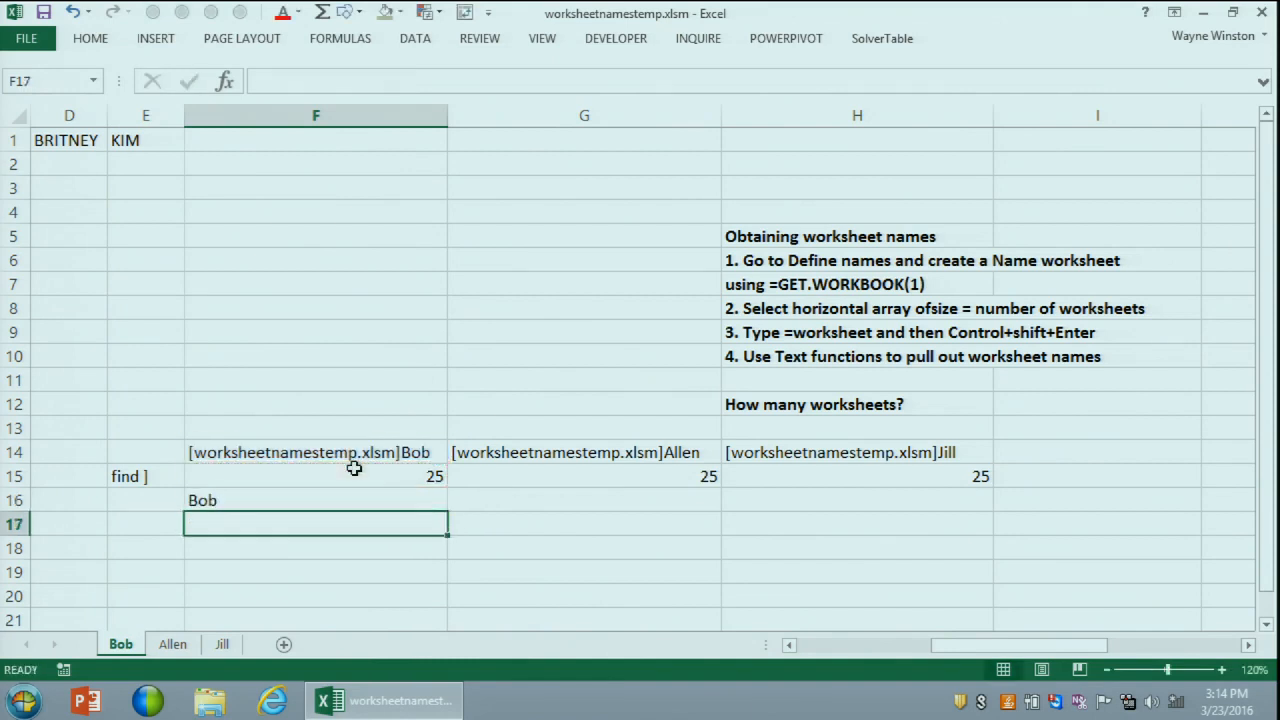
left_click(440, 507)
left_click_drag(442, 514, 937, 523)
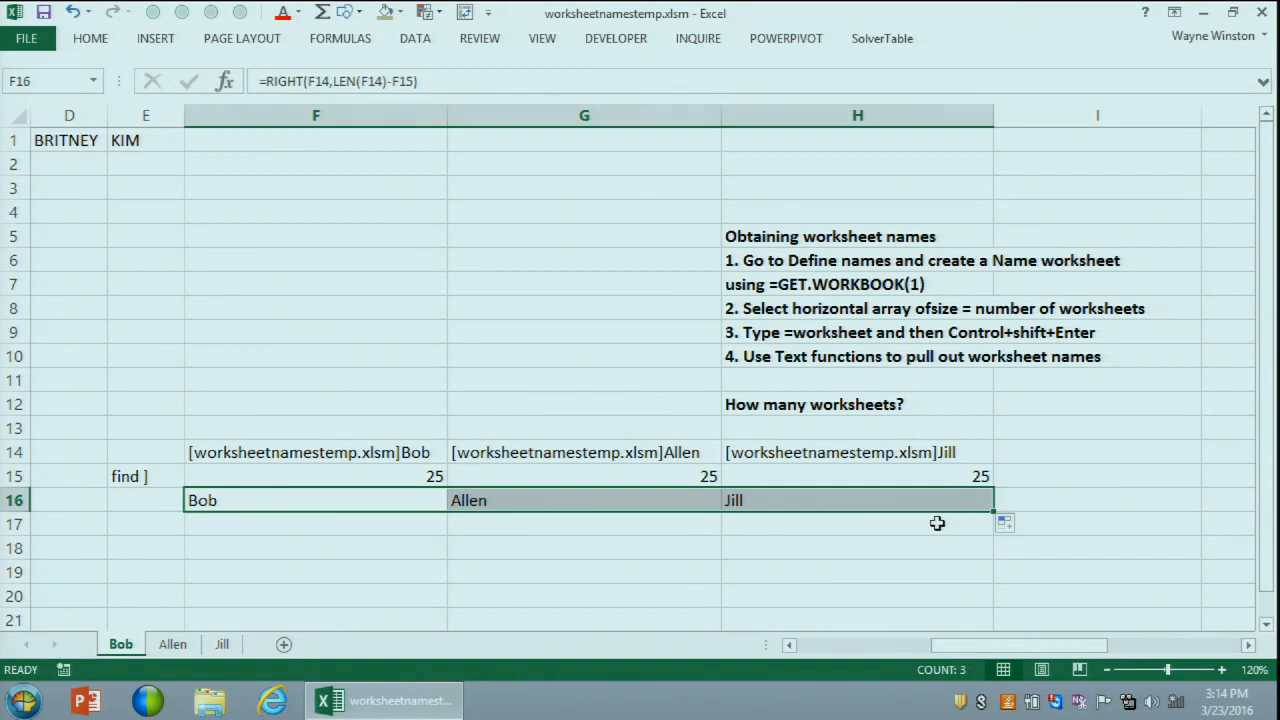
Step: Close the worksheetnamestemp.xlsm workbook
left_click(30, 40)
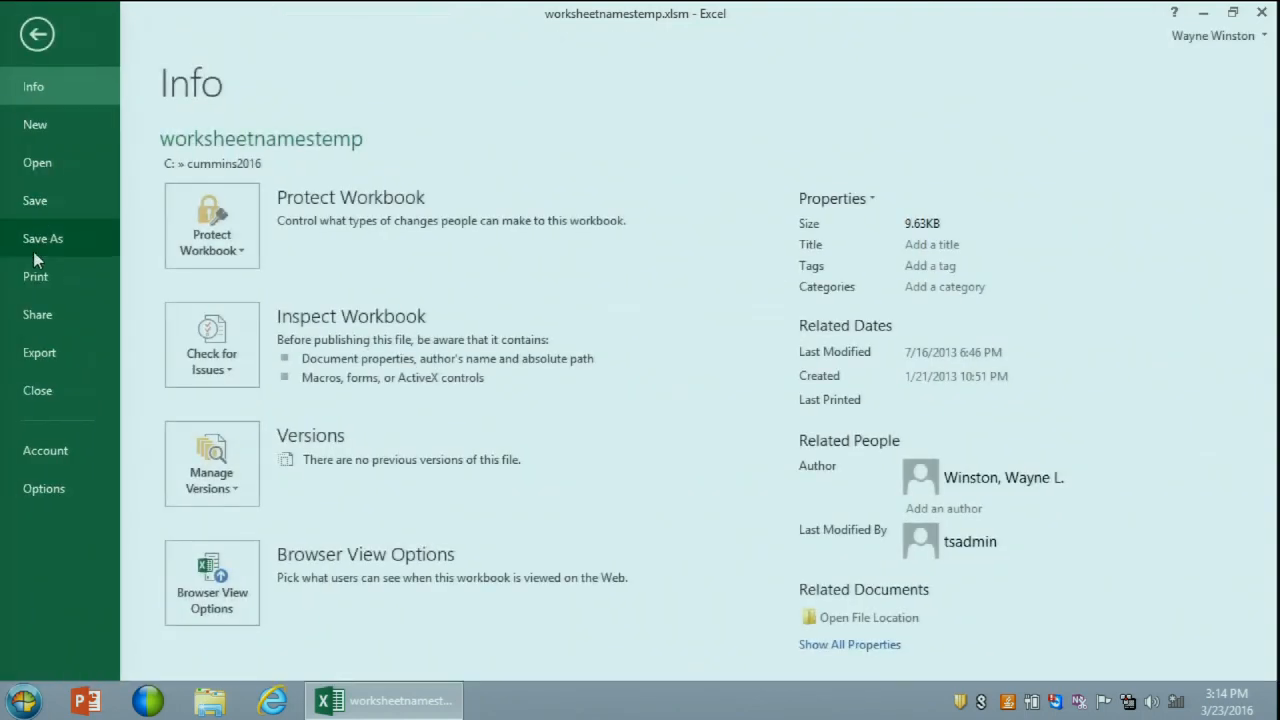
left_click(62, 399)
left_click(630, 375)
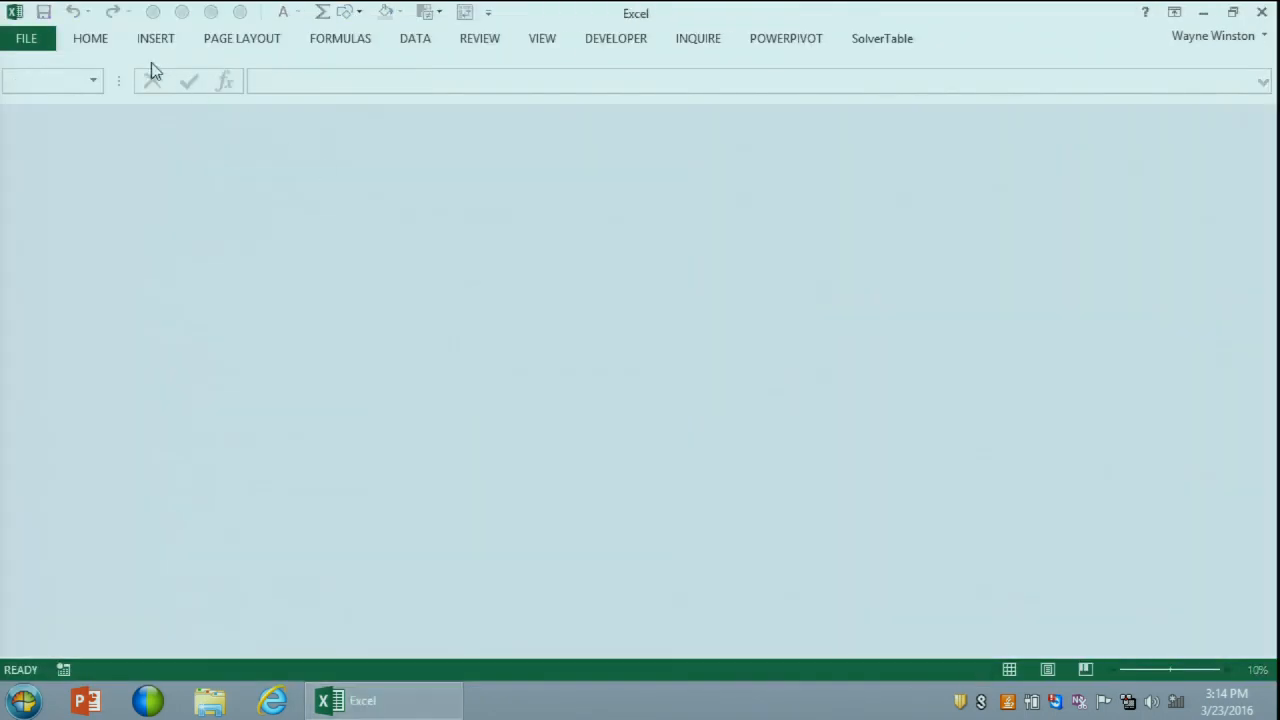
Step: Open Indirectrangetemp.xlsx from the cummins2016 folder
left_click(26, 38)
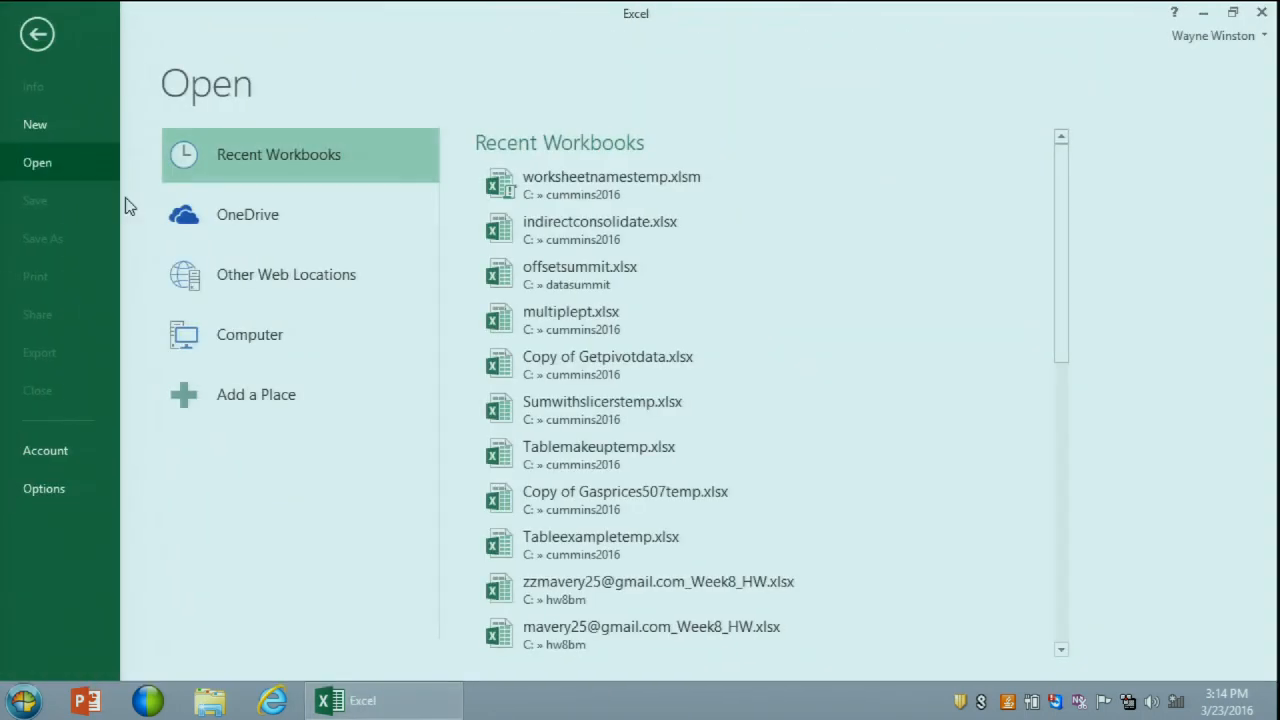
left_click(255, 346)
left_click(555, 222)
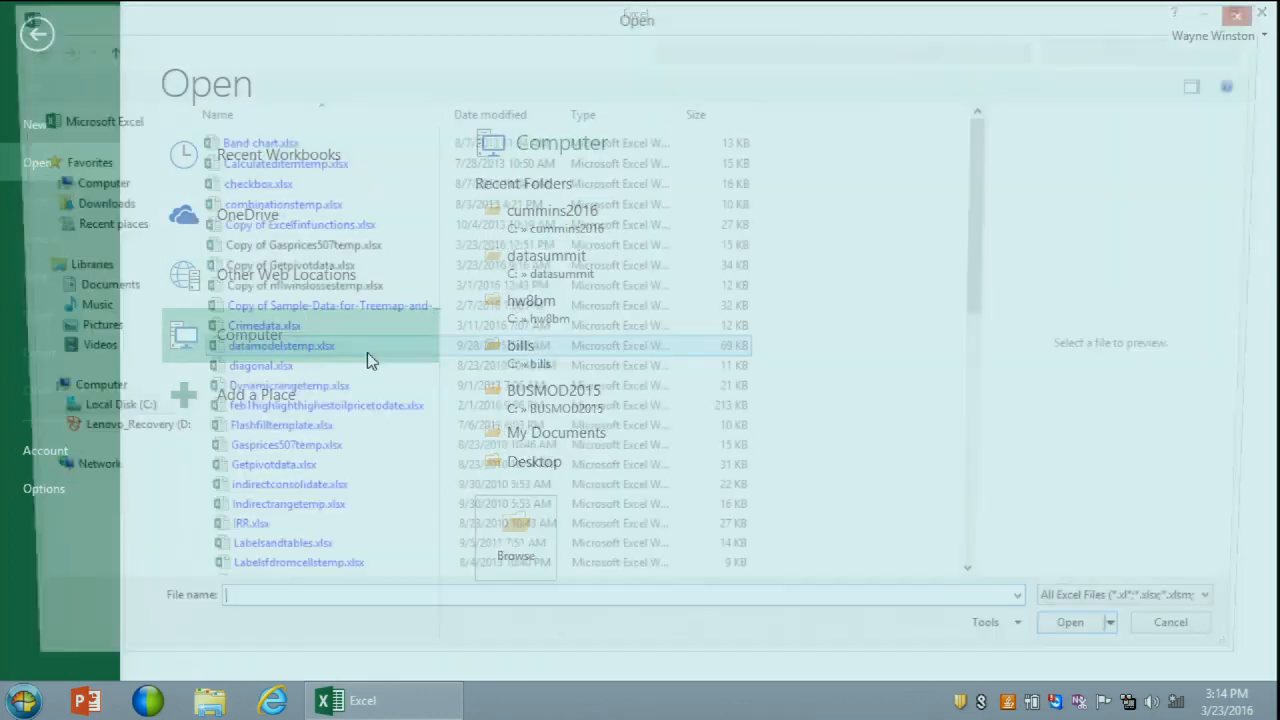
left_click(288, 396)
key("i")
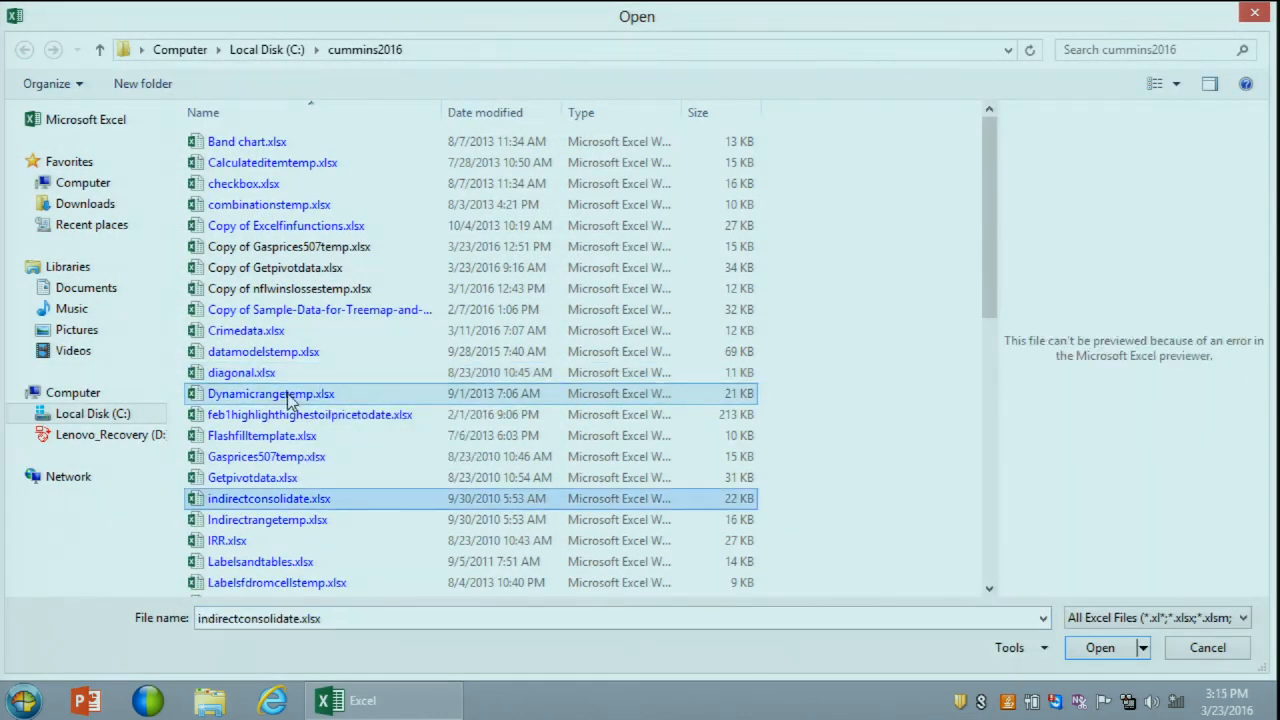
double_click(316, 520)
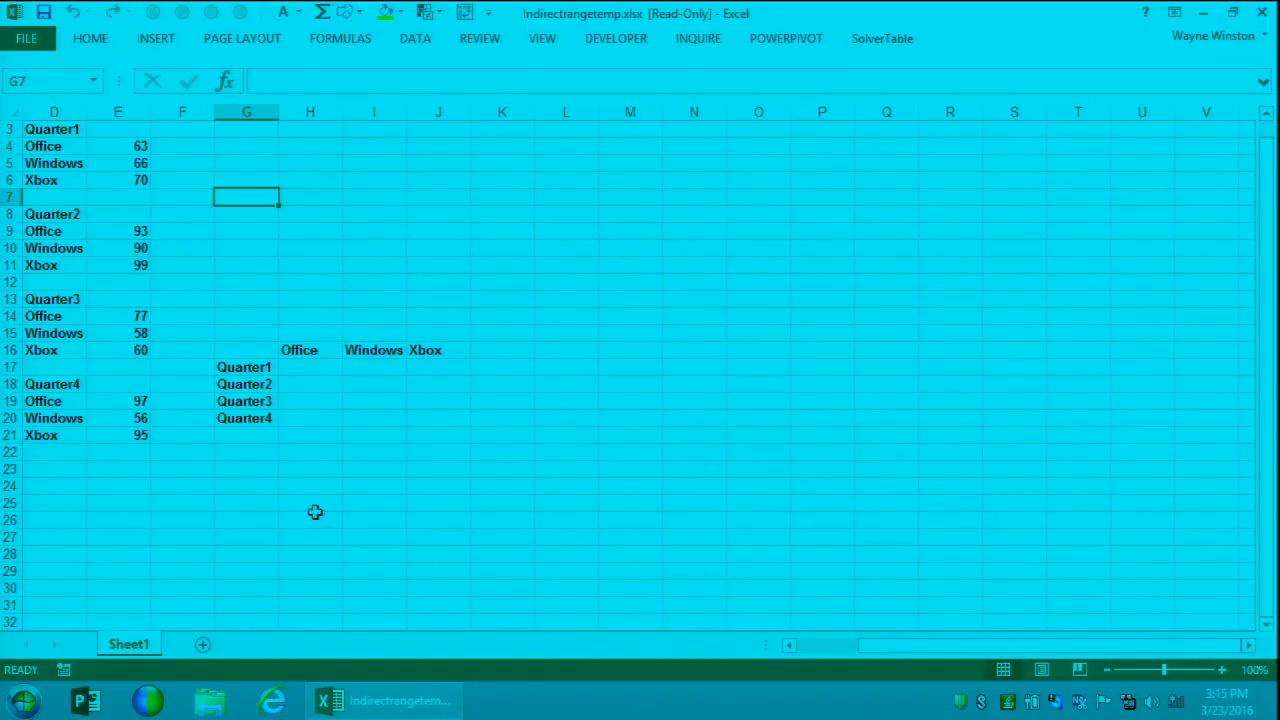
left_click(1222, 670)
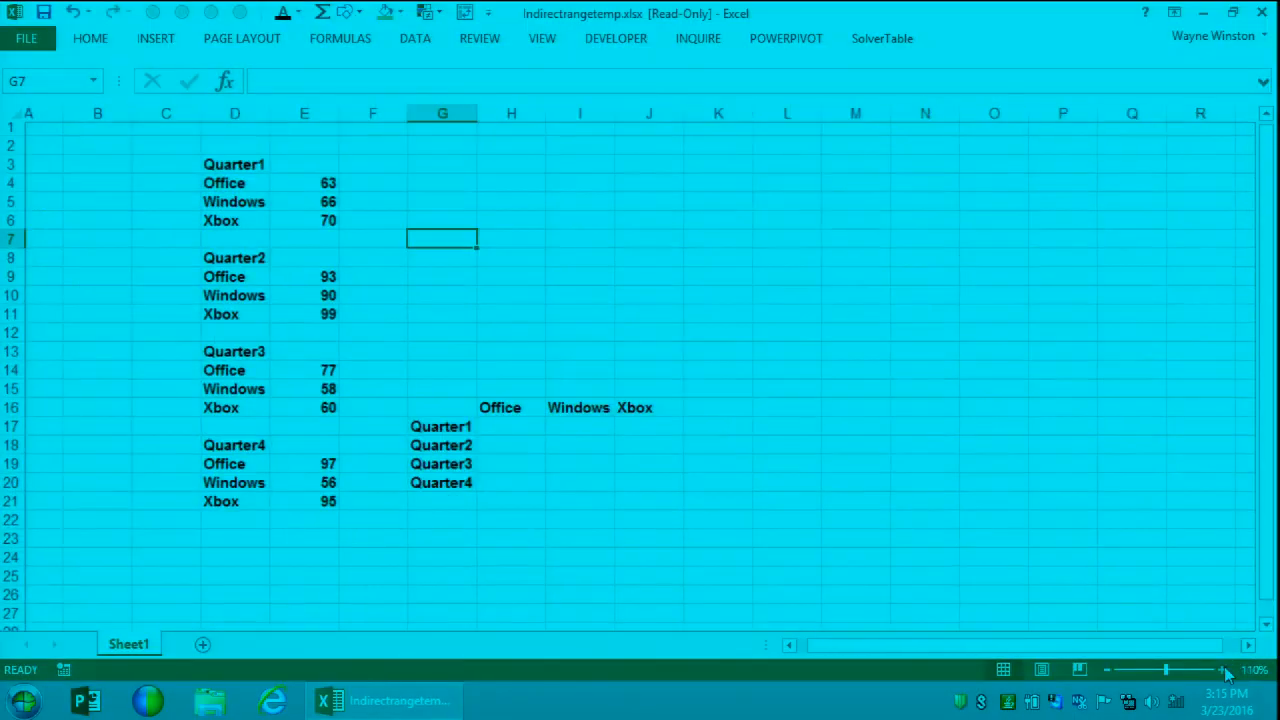
left_click(1223, 670)
left_click(1223, 670)
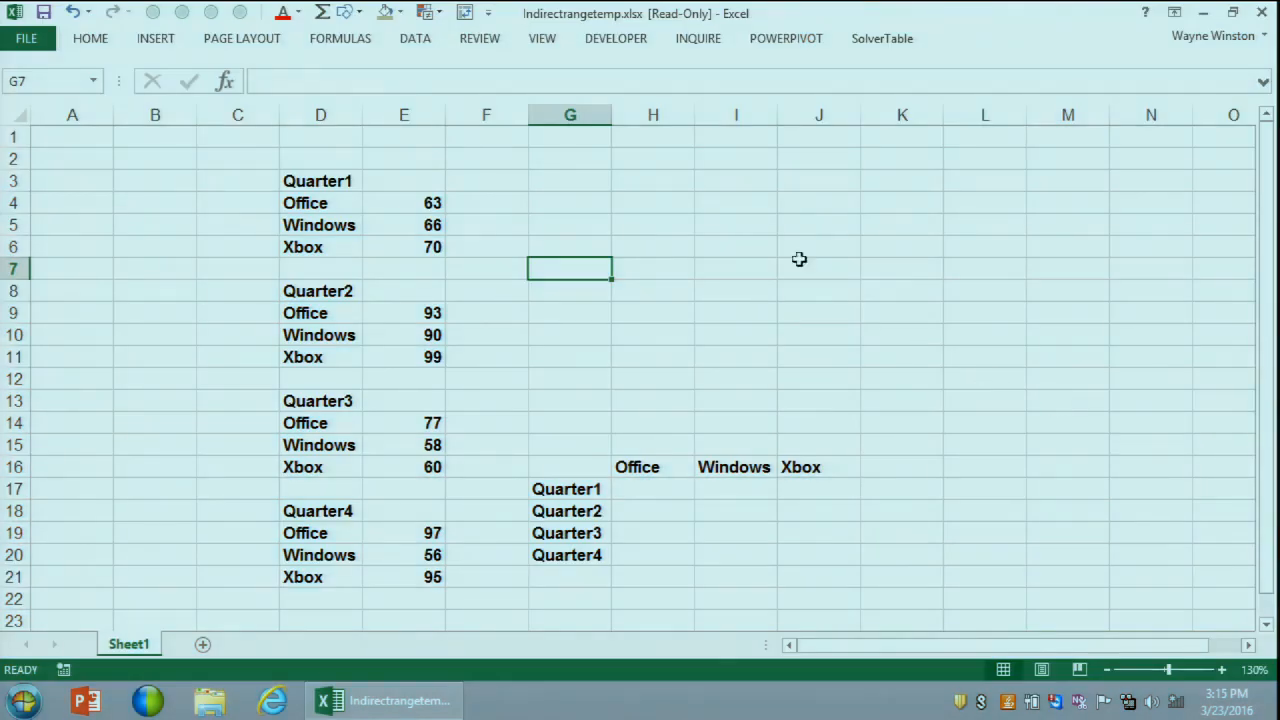
Step: Check the range name assigned to D4:E6 against the workbook's list of defined names
left_click_drag(339, 212, 400, 246)
left_click(98, 84)
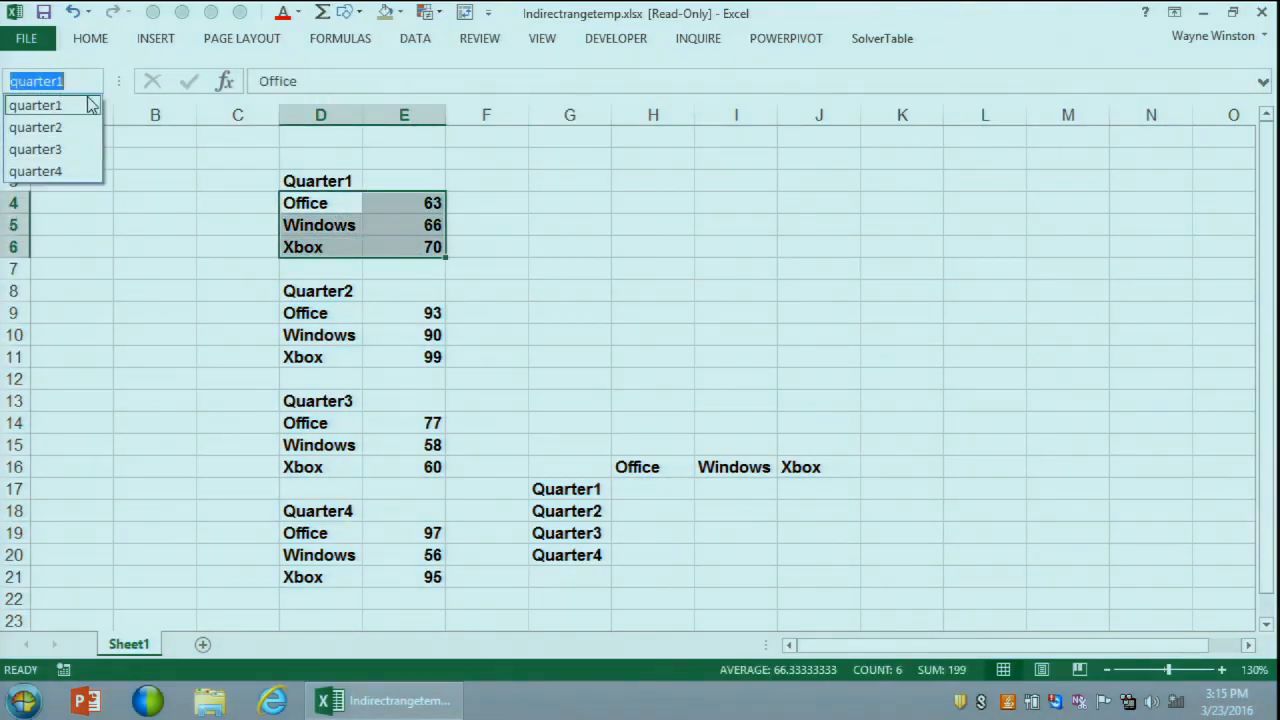
left_click(76, 106)
left_click(202, 224)
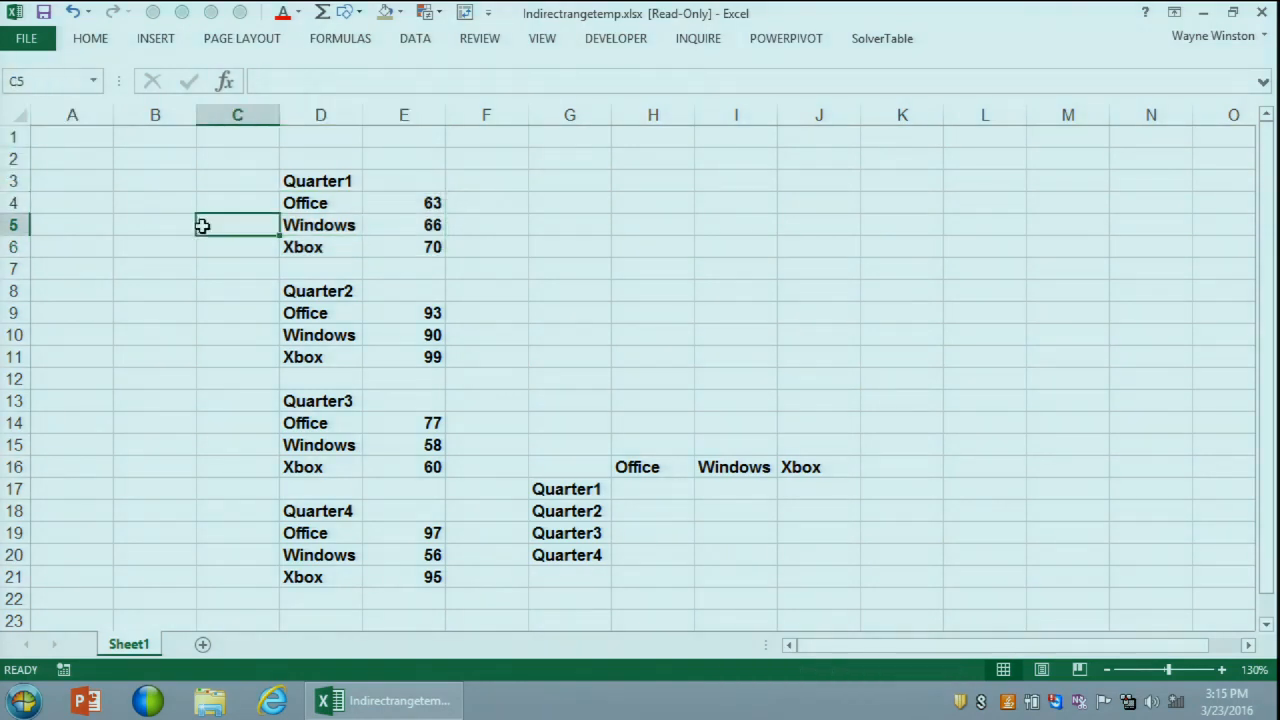
Step: Enter the values 1 and 2 in H5:I5, and 3 and 4 in H6:I6
left_click(667, 216)
type("1")
key("Tab")
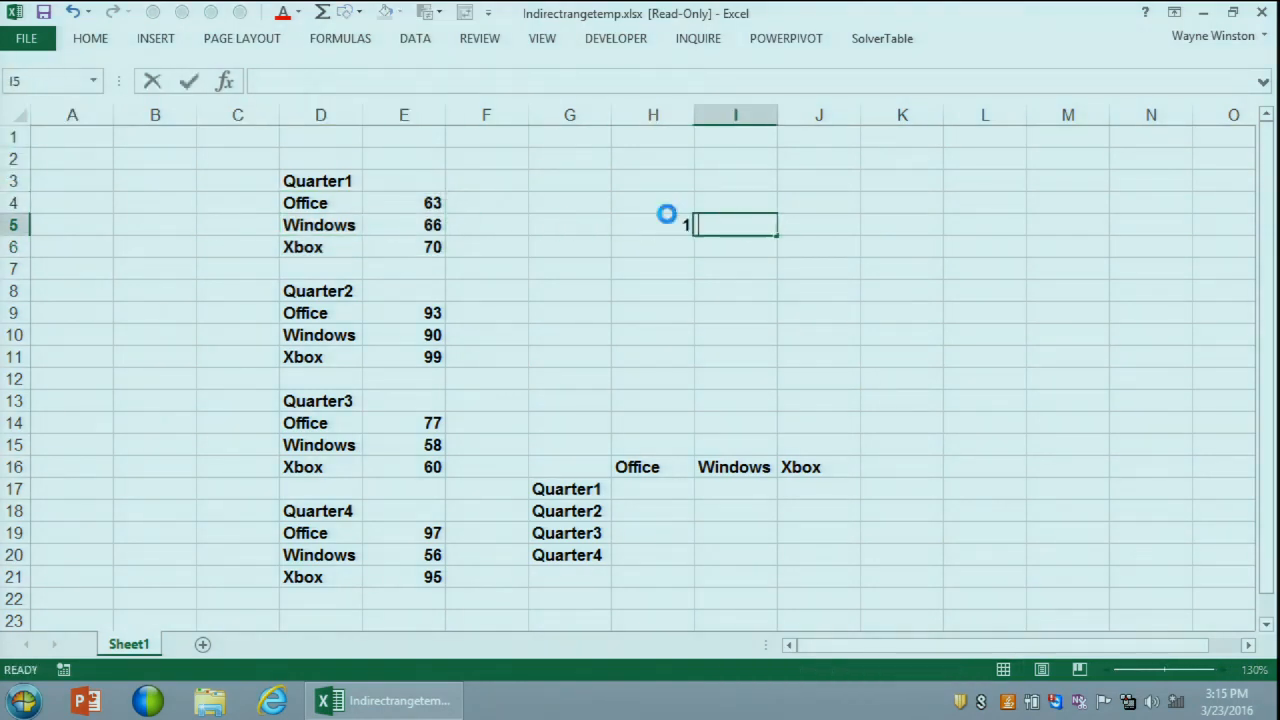
type("2")
key("Return")
type("3")
key("Tab")
type("4")
key("Tab")
Step: Assign the range name hyatt to cells H5:I6
left_click_drag(667, 215, 709, 249)
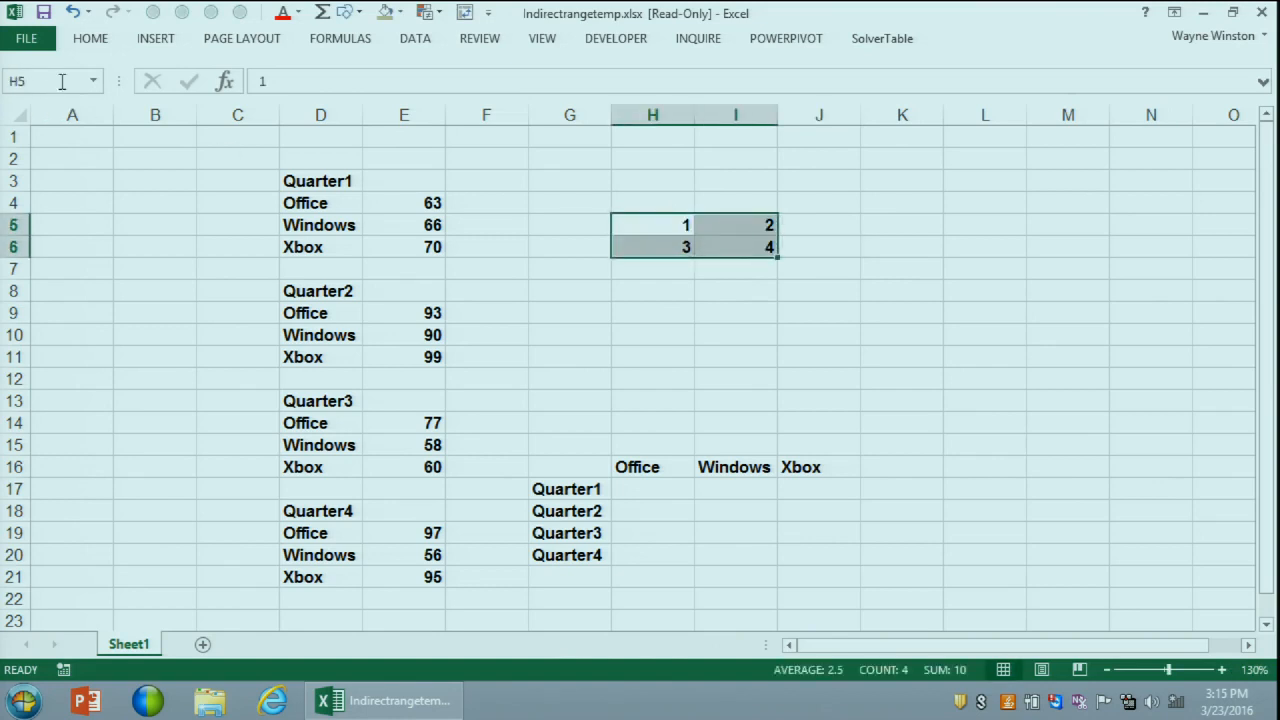
left_click(93, 84)
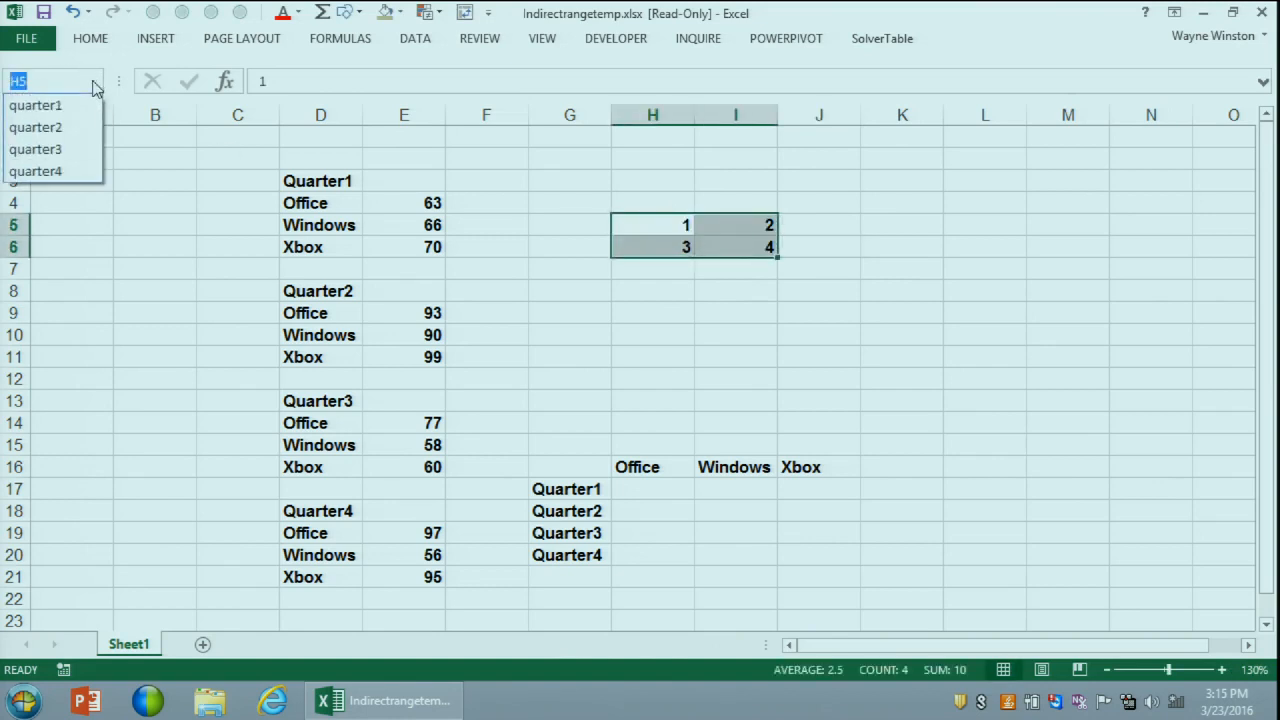
type("hyatt")
key("Return")
key("Down")
key("Down")
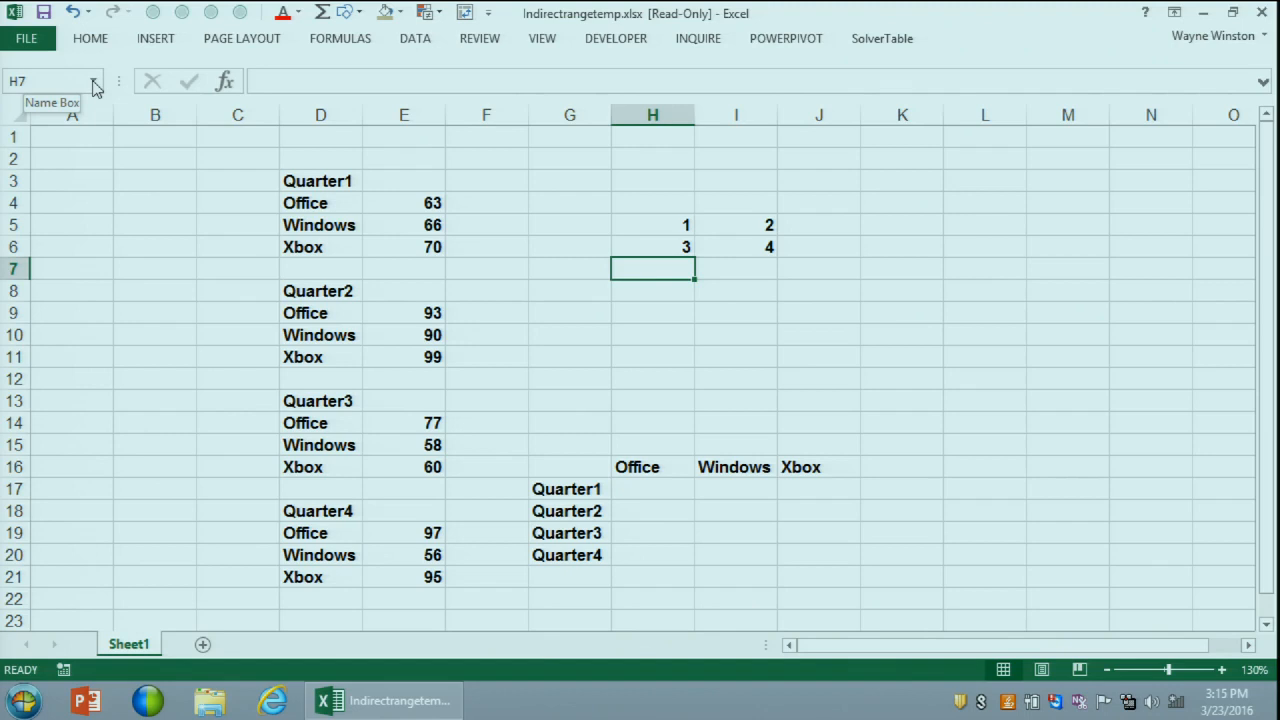
Step: Start a VLOOKUP formula in H17 with H16 as the lookup value and G17 as the table array
key("Down")
key("Down")
key("Down")
key("Down")
key("Down")
key("Down")
key("Down")
key("Down")
key("Down")
key("Down")
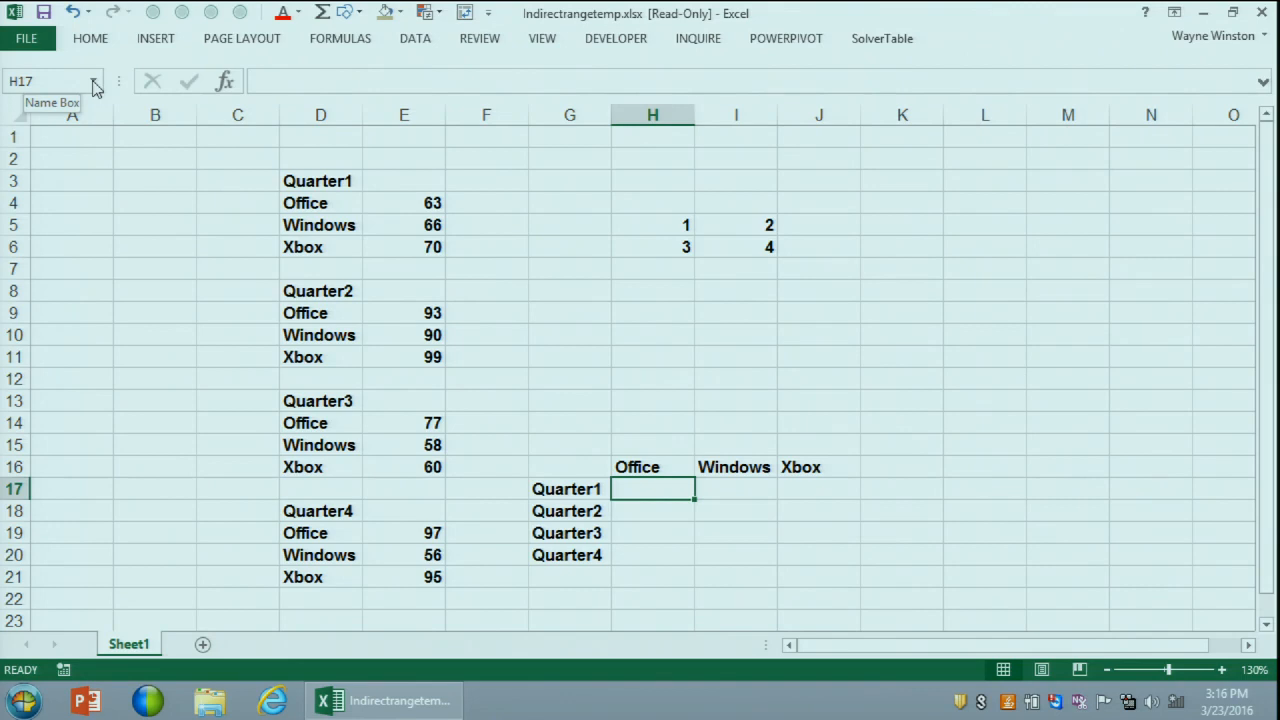
type("=vlookup")
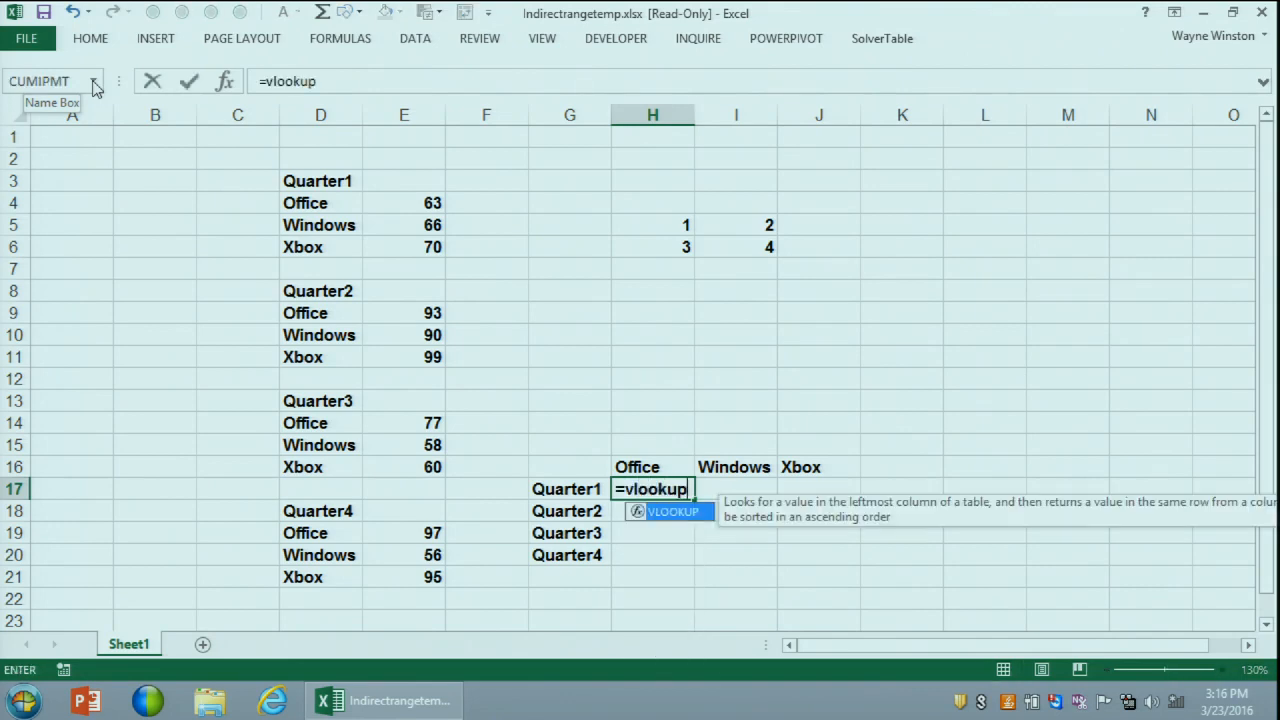
type("(")
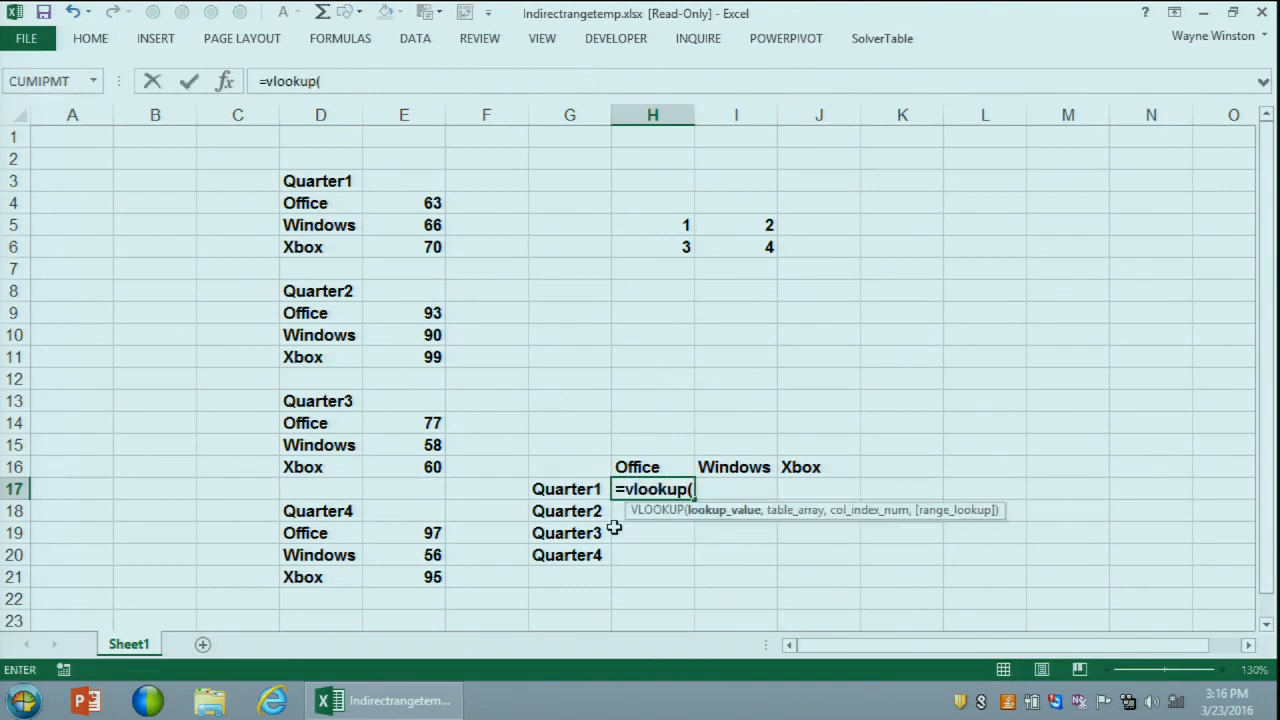
left_click(667, 470)
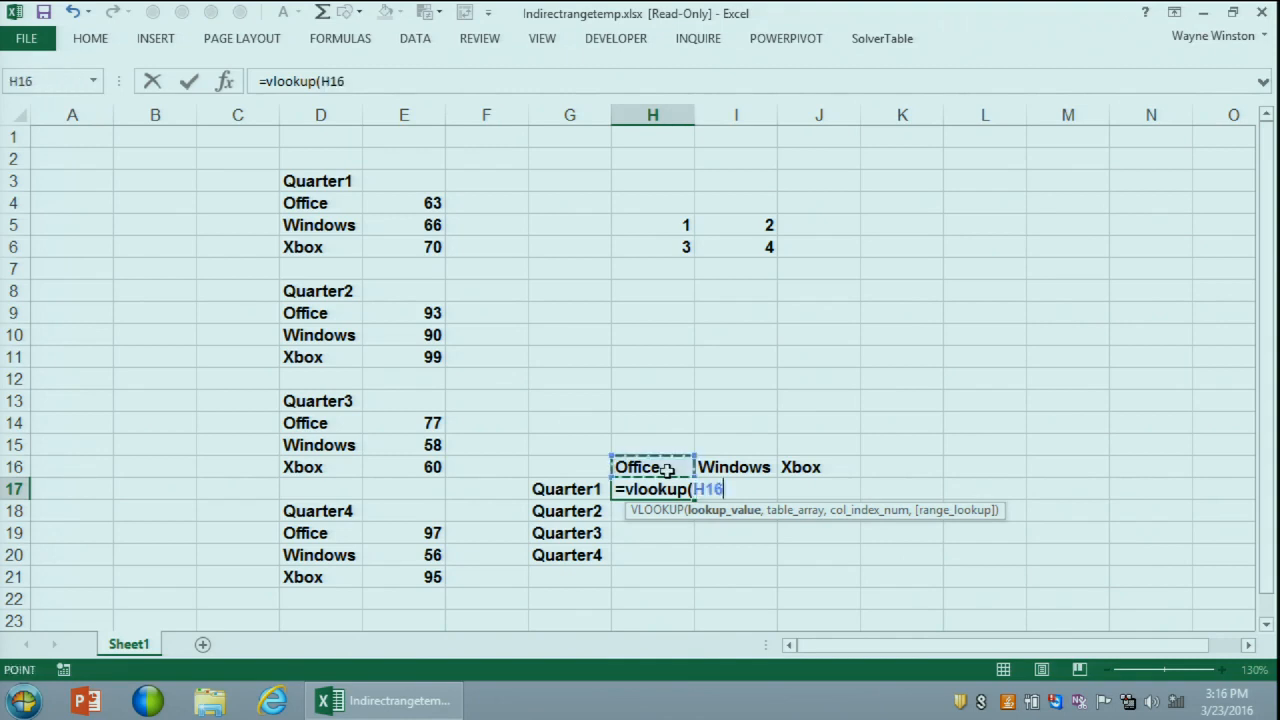
type(",")
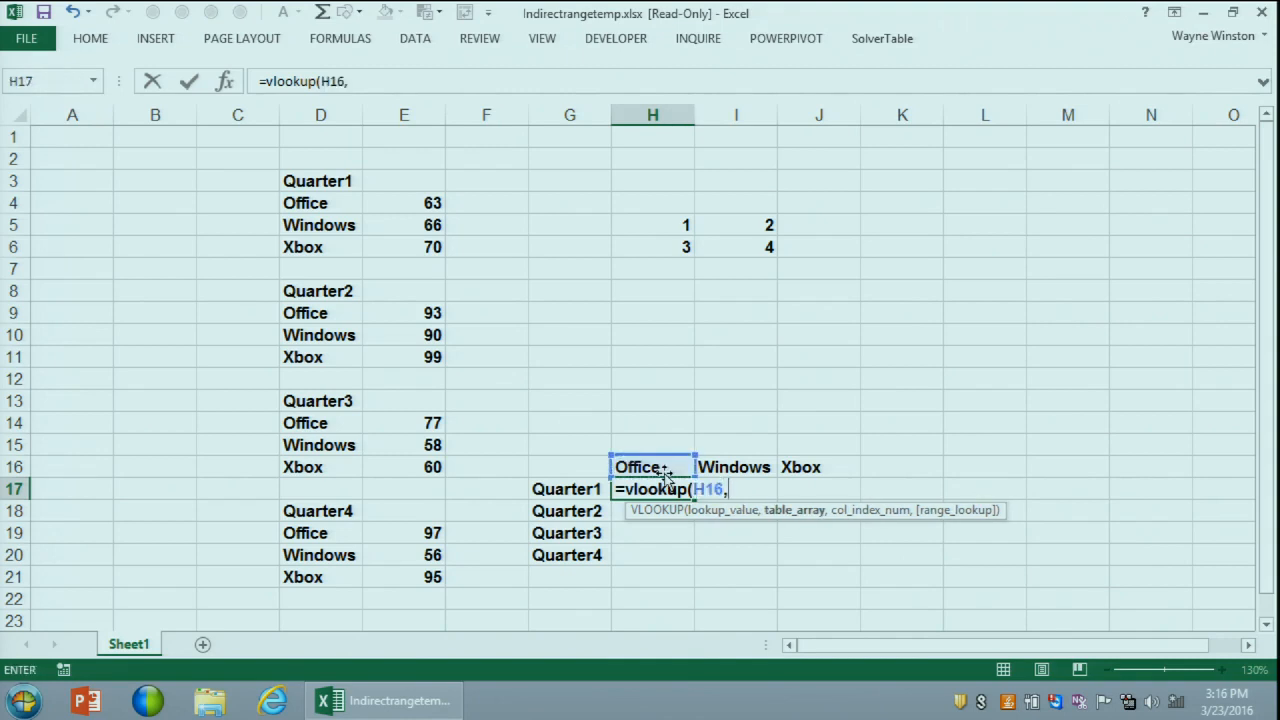
left_click(557, 487)
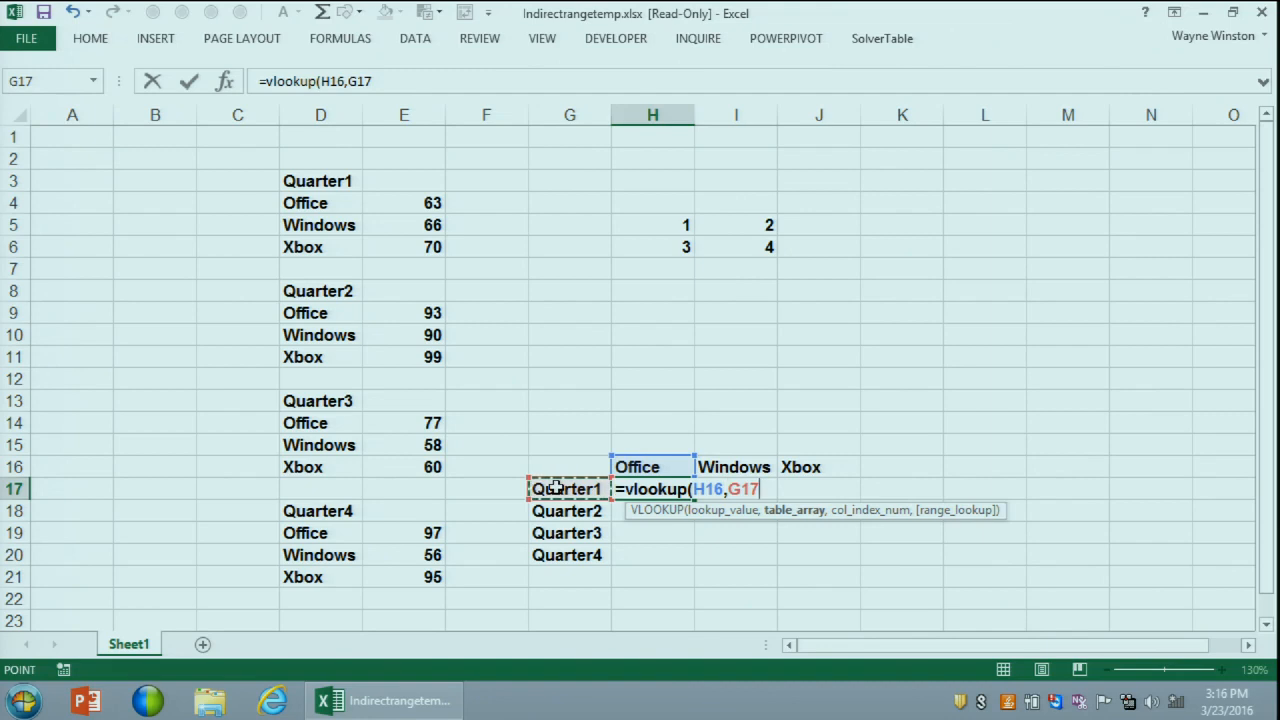
Step: Replace the arguments of the unfinished VLOOKUP in H17 with the row-locked lookup value H$16
left_click_drag(694, 489, 765, 489)
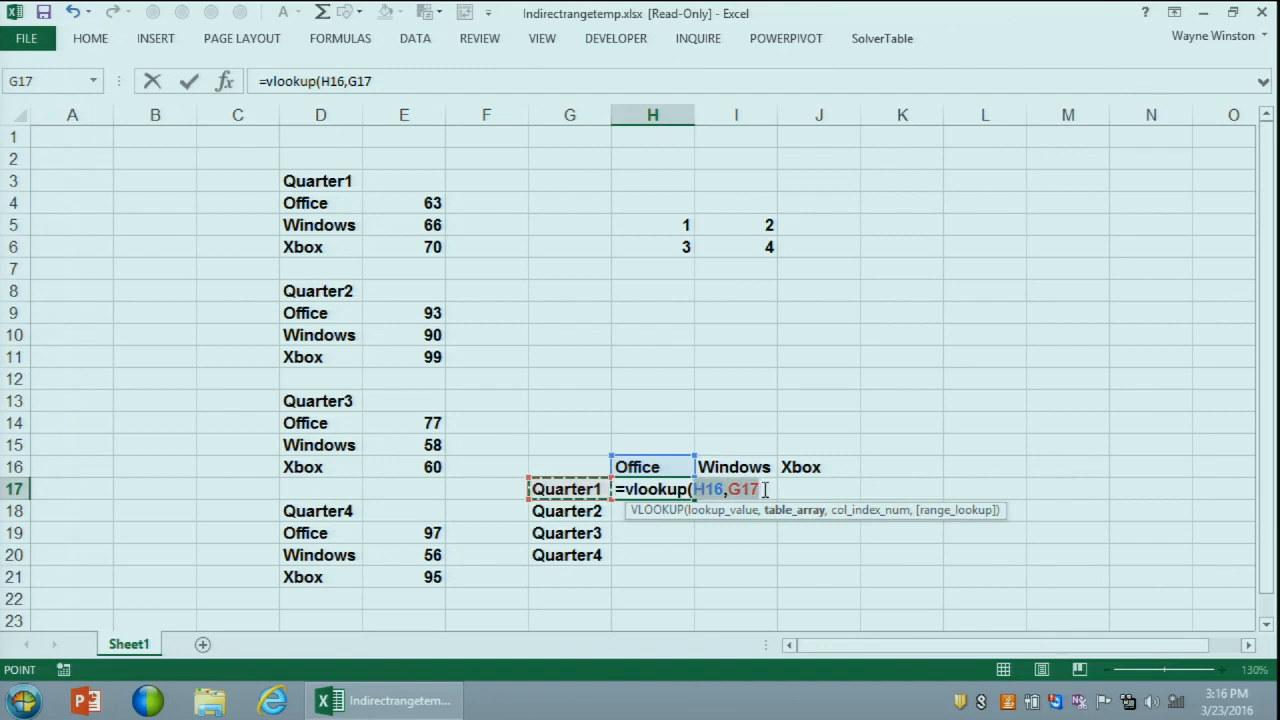
left_click(658, 466)
key("F4")
key("F4")
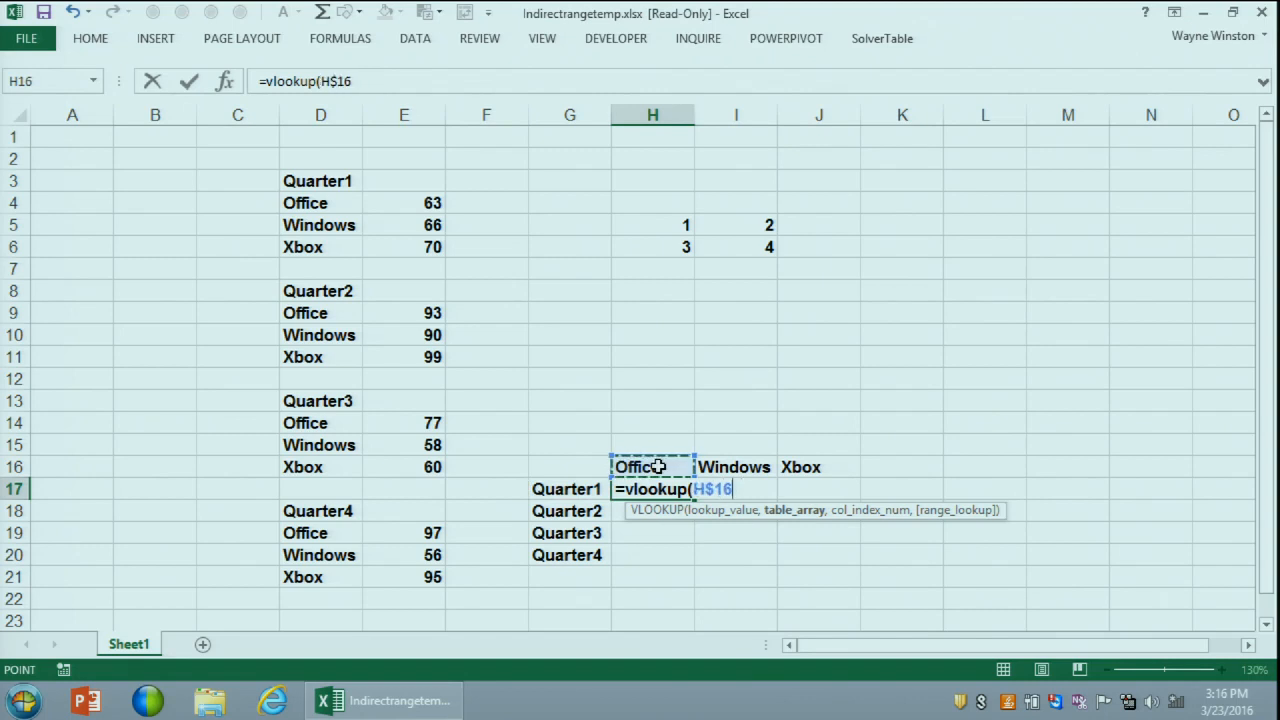
type(",")
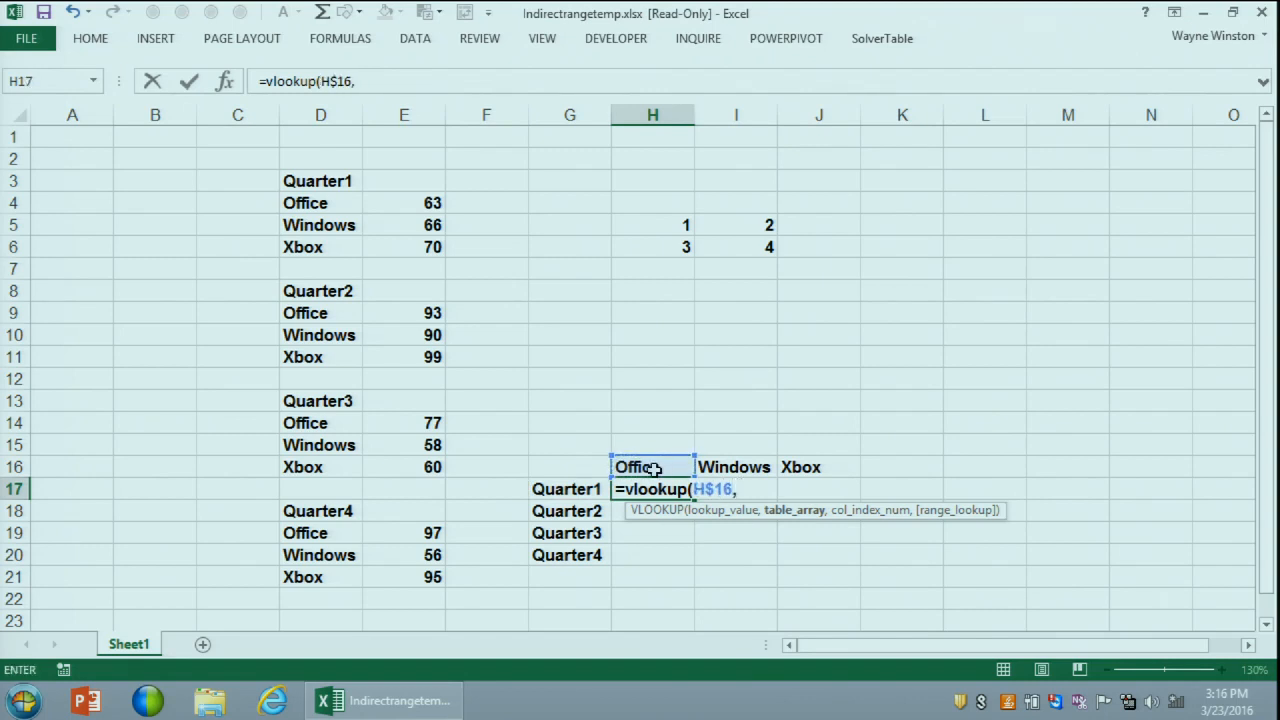
Step: Complete the H17 VLOOKUP with the column-locked table reference $G17, column index 2 and FALSE for an exact match
left_click(560, 489)
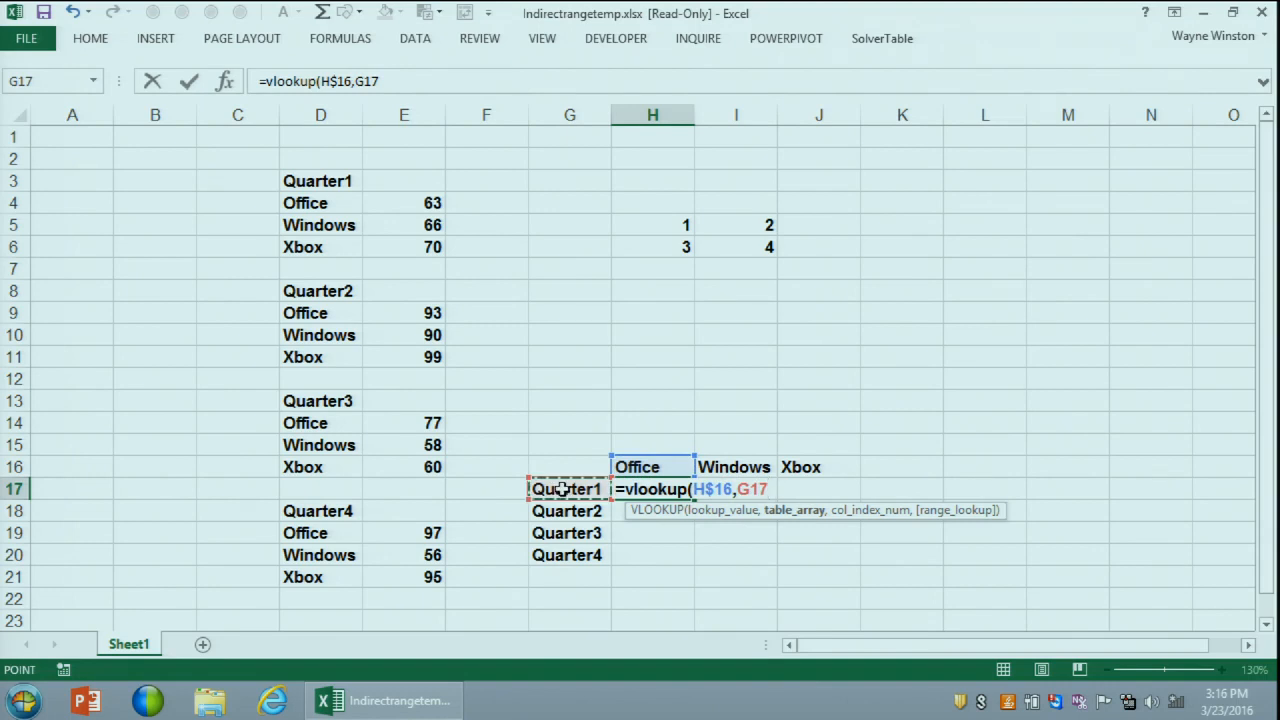
key("F4")
key("F4")
key("F4")
type(",2,false)")
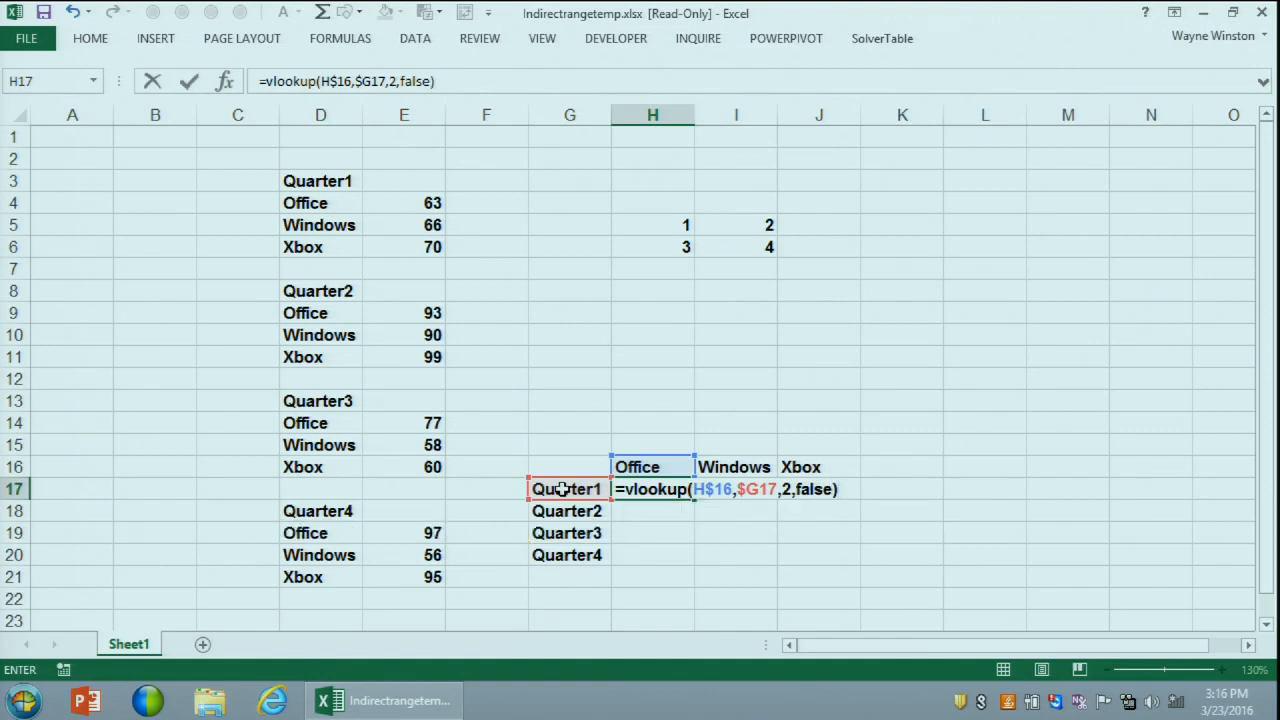
key("Return")
key("Up")
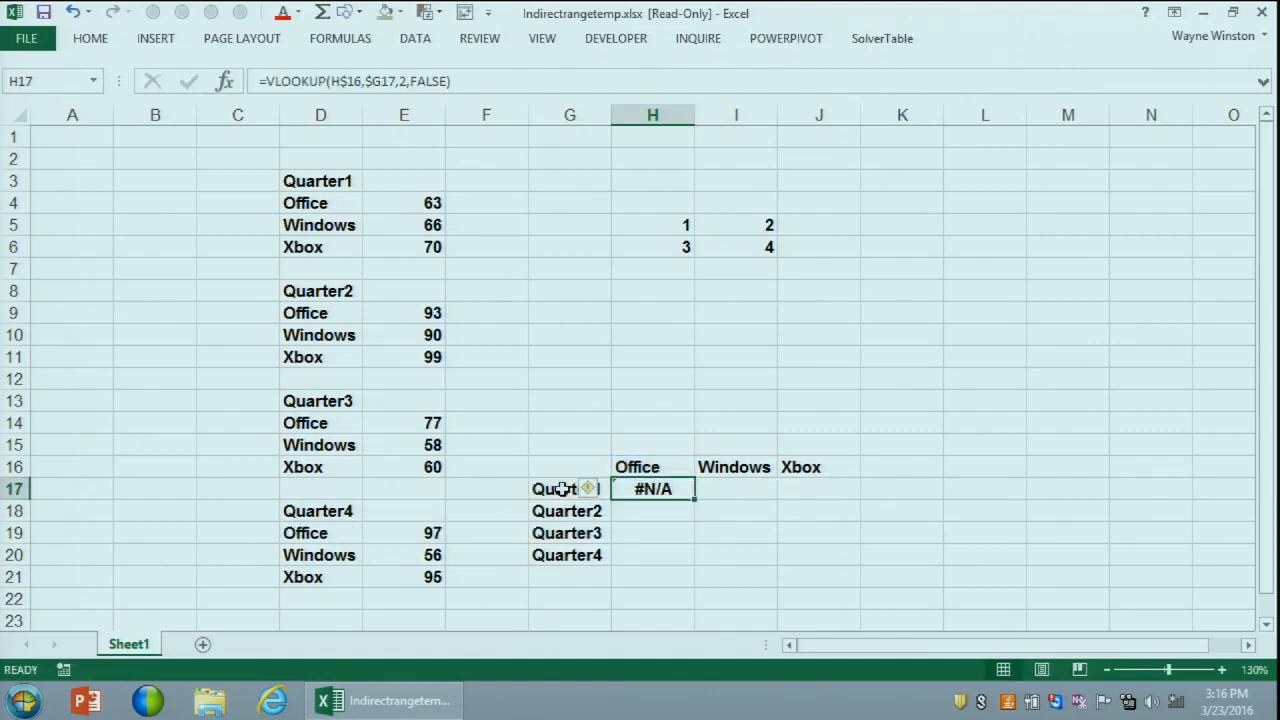
Step: Wrap the $G17 table reference in INDIRECT so H17 reads =VLOOKUP(H$16,INDIRECT($G17),2,FALSE)
key("F2")
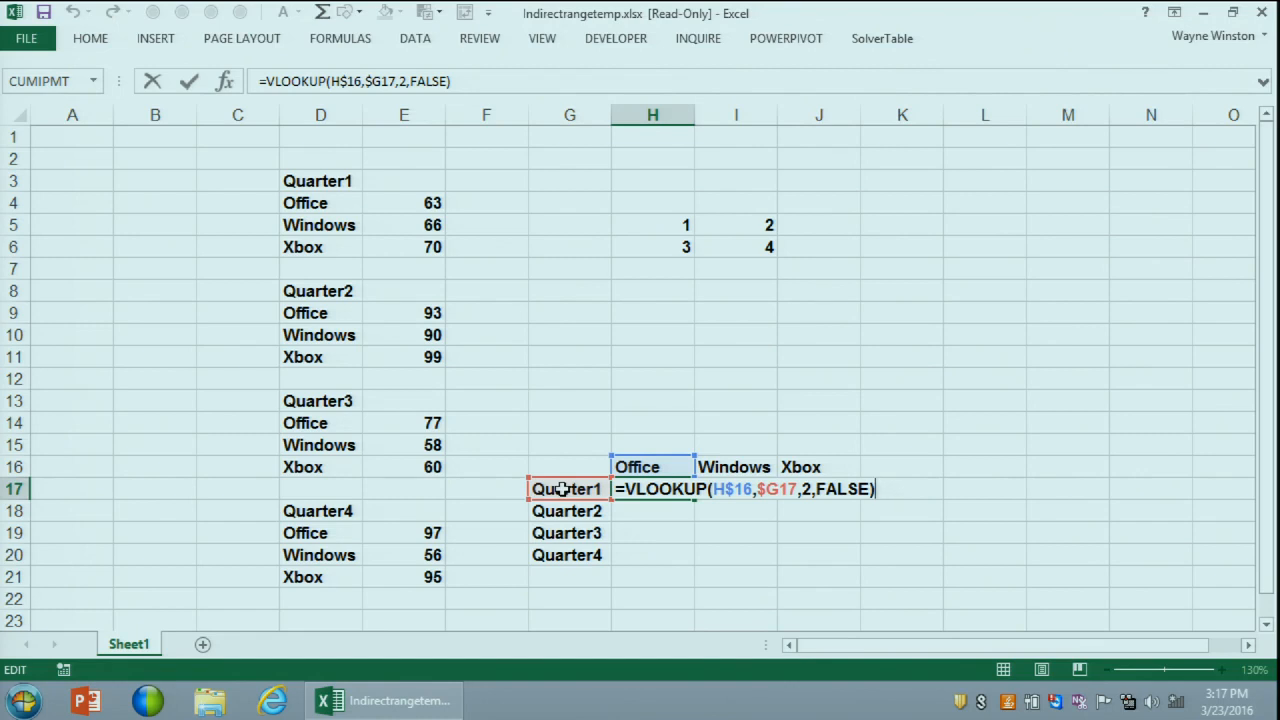
left_click(757, 489)
type("indirect(")
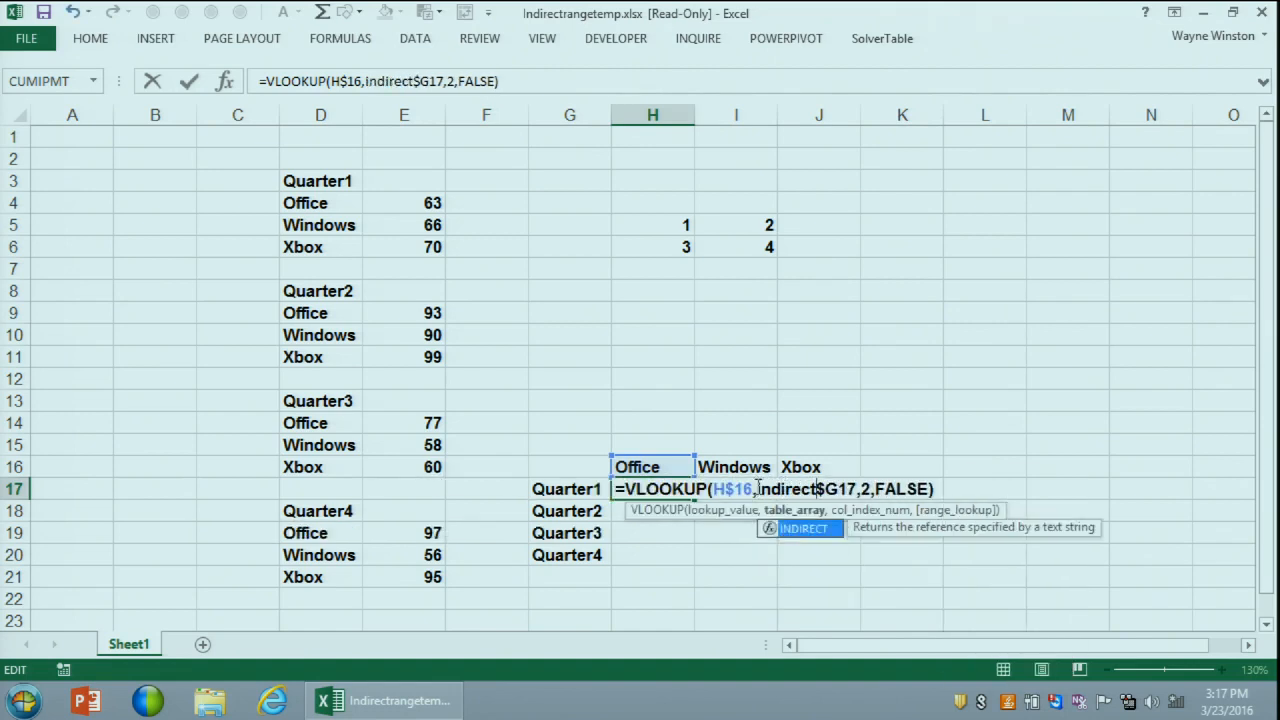
left_click(864, 489)
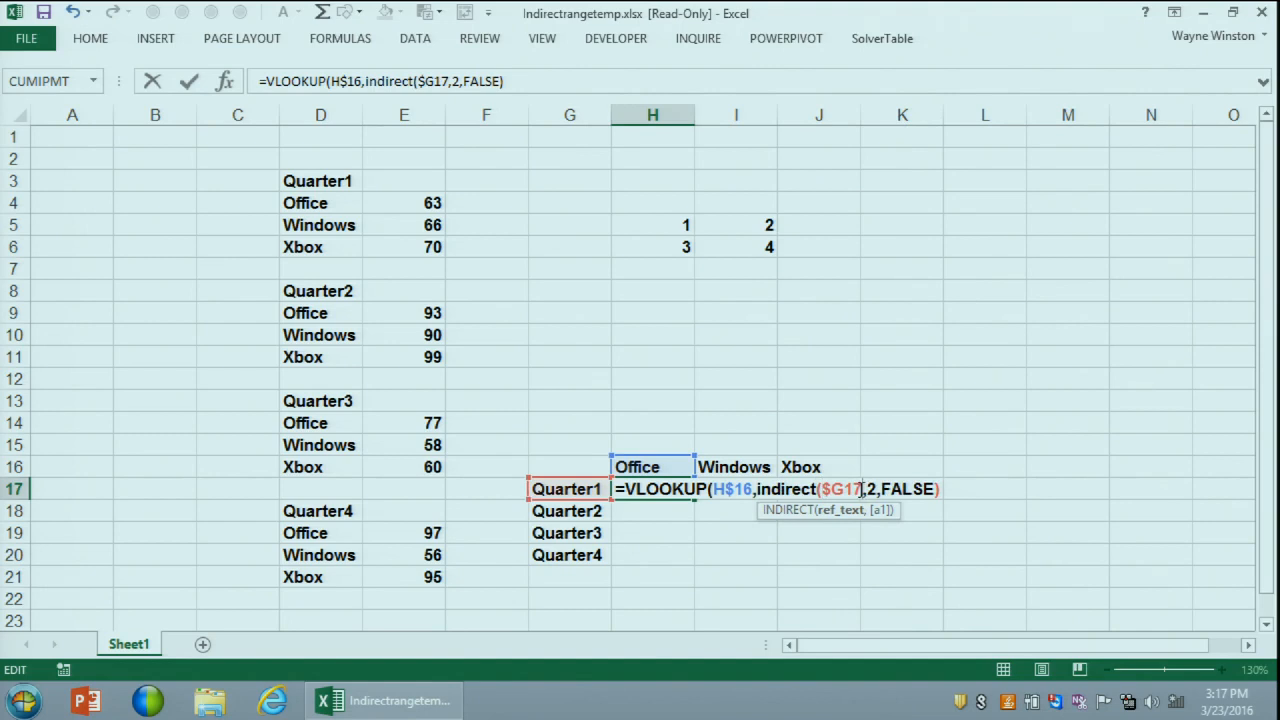
type(")")
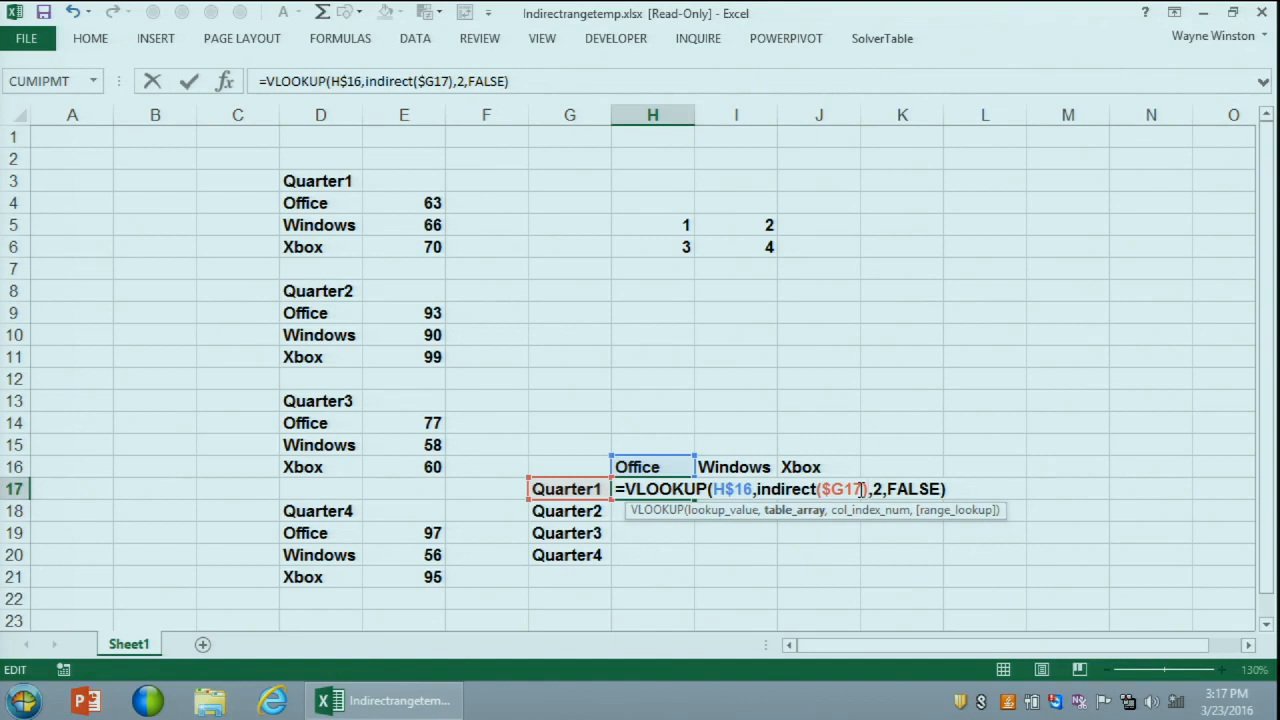
key("Return")
Step: Copy the VLOOKUP formula from H17 across the whole quarter-by-product grid H17:J20
key("Up")
key("shift+Right")
key("shift+Right")
key("shift+Down")
key("shift+Down")
key("shift+Down")
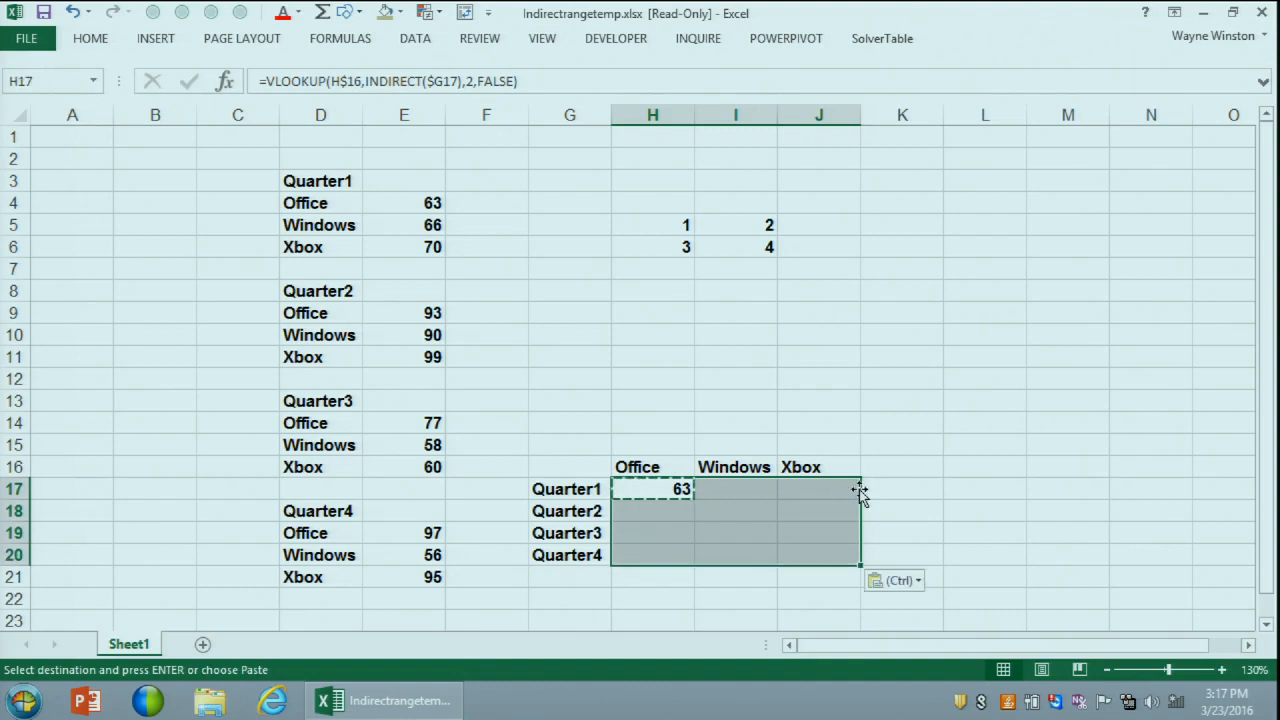
key("ctrl+v")
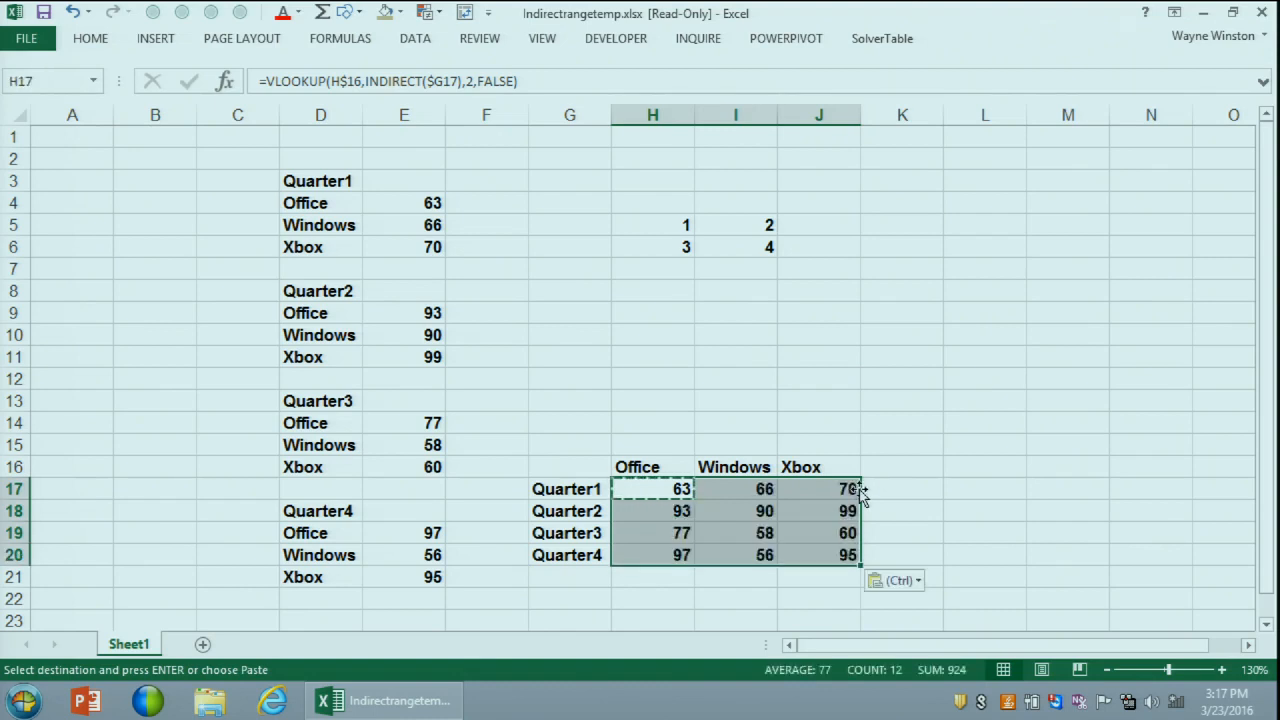